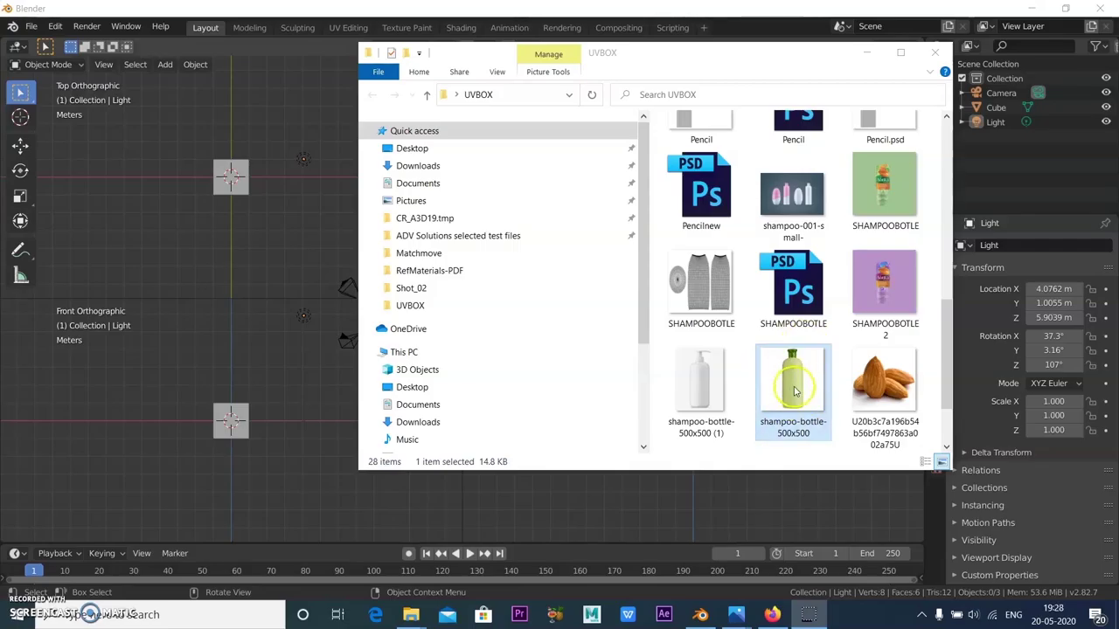
# Step: Drop the shampoo-bottle-500x500 image into the Front Orthographic view as a reference, then minimize Explorer
pyautogui.moveTo(796, 374); pyautogui.dragTo(294, 404)
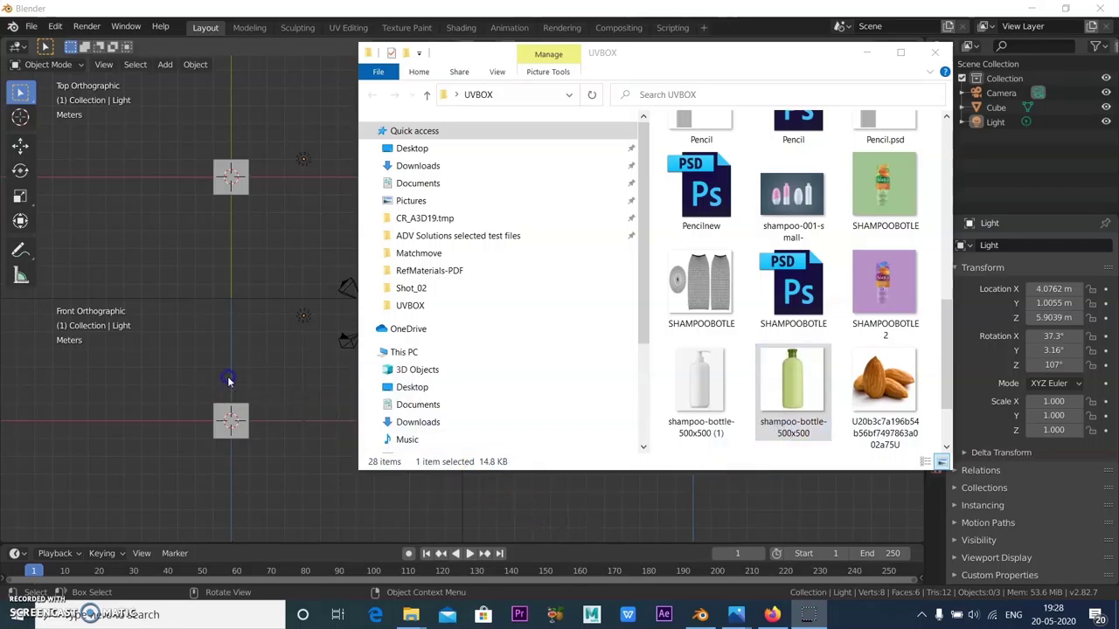
pyautogui.moveTo(229, 381); pyautogui.dragTo(228, 380)
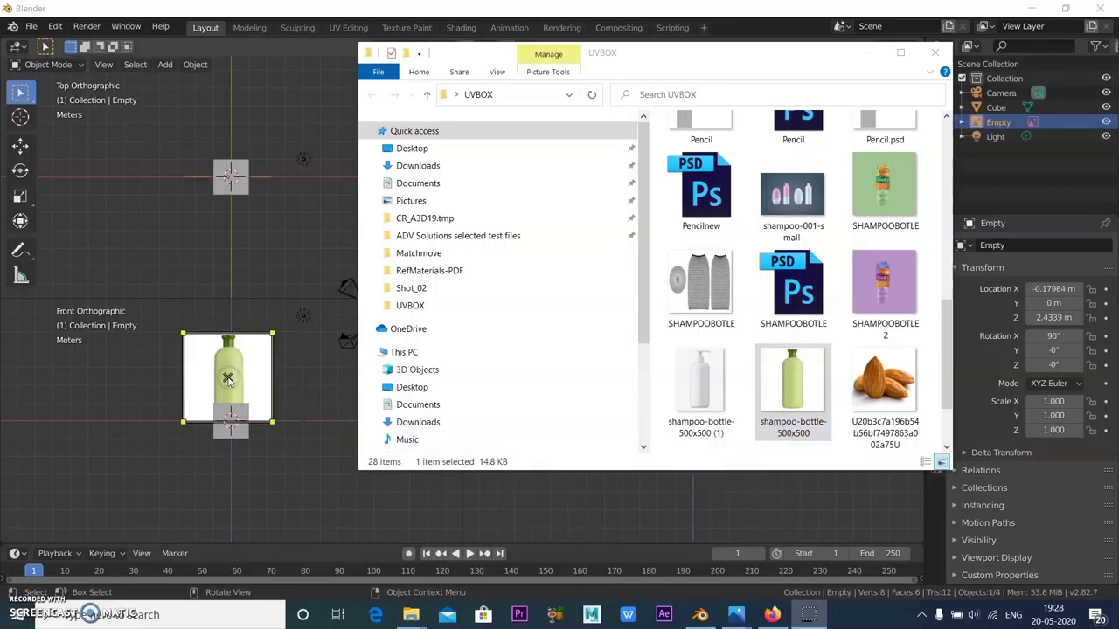
pyautogui.click(865, 57)
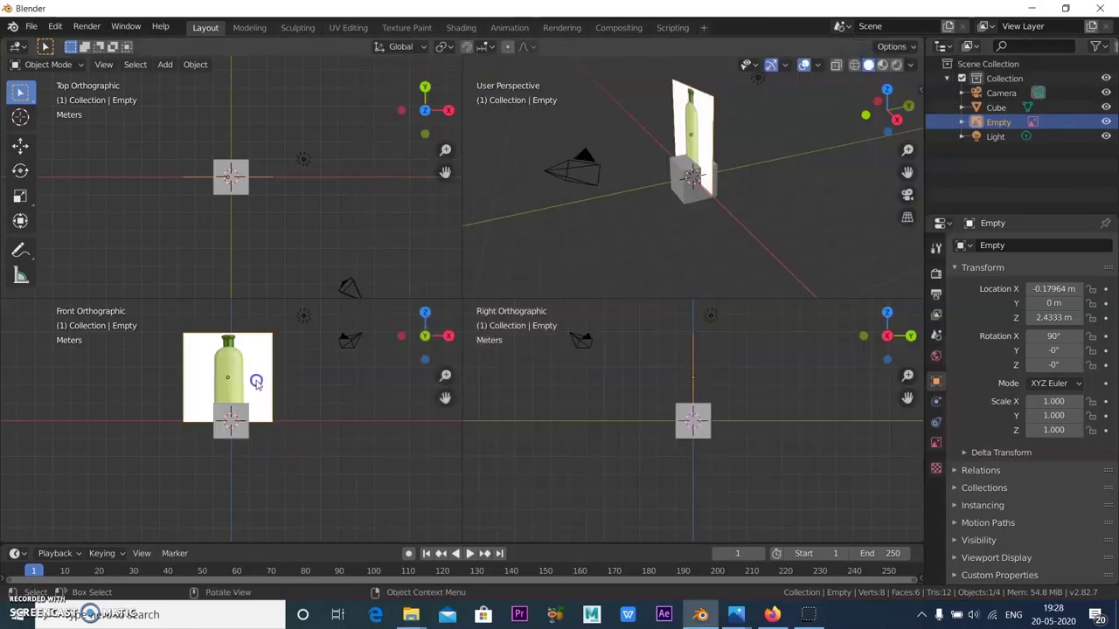
# Step: Delete the default cube and select the bottle reference image Empty
pyautogui.click(231, 425)
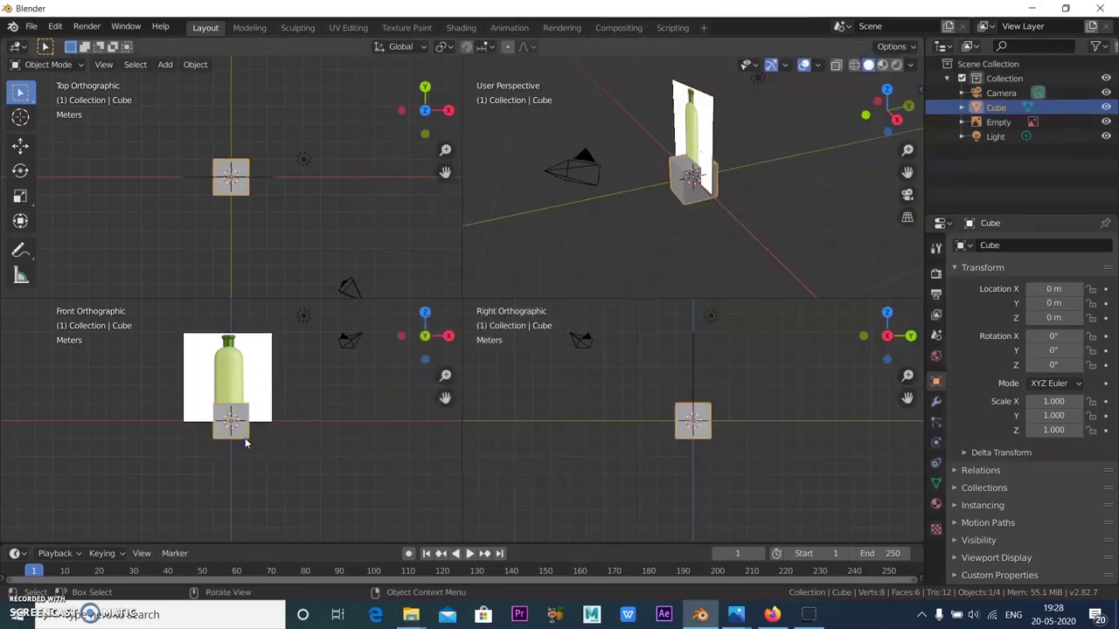
pyautogui.press('Delete')
pyautogui.click(262, 379)
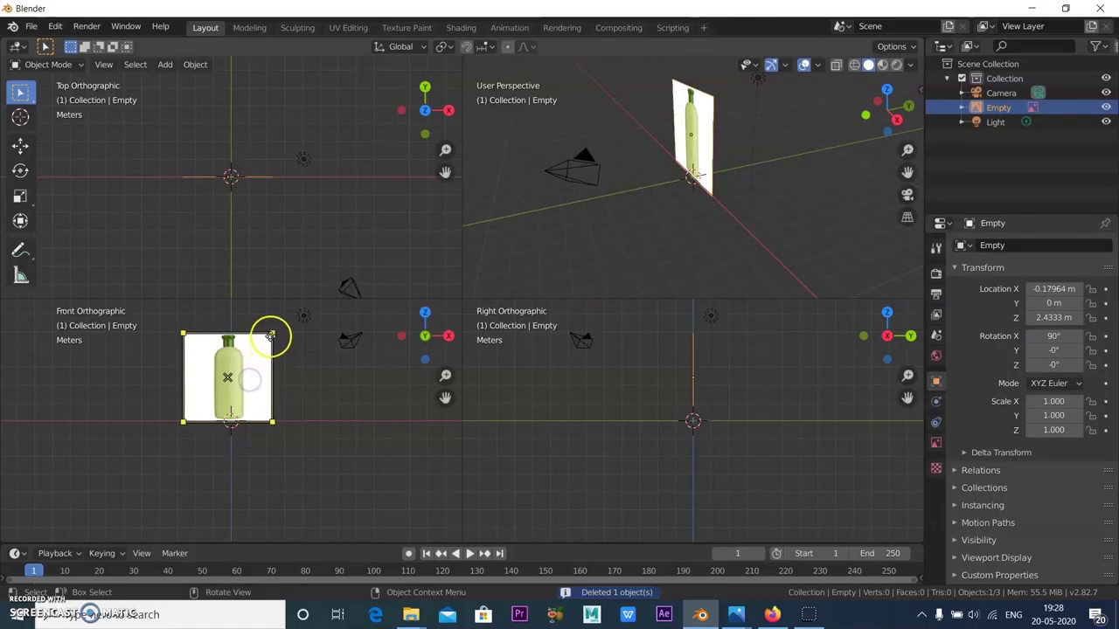
pyautogui.moveTo(274, 333); pyautogui.dragTo(303, 305)
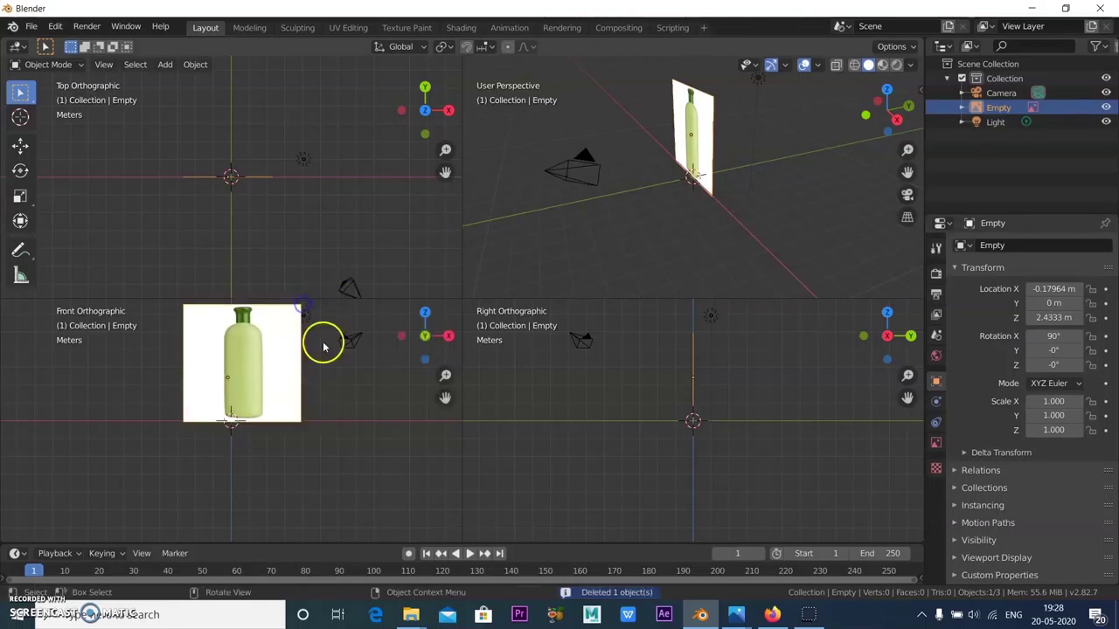
# Step: Move the reference image to X -0.83287 m and Y 7.8957 m
pyautogui.click(20, 145)
pyautogui.moveTo(285, 381); pyautogui.dragTo(273, 378)
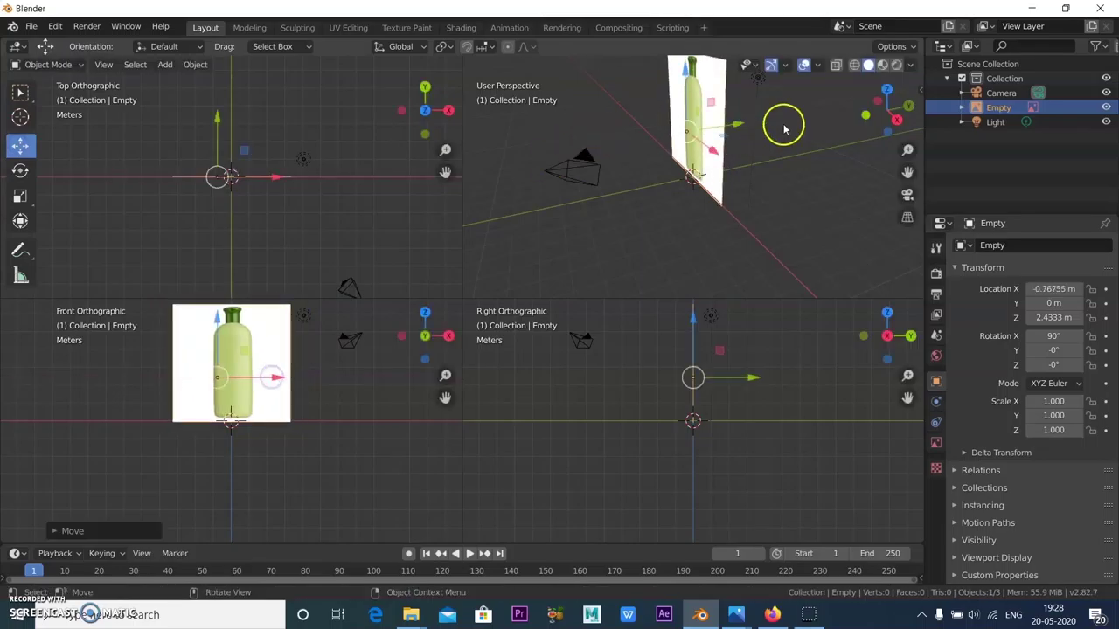
pyautogui.moveTo(742, 125); pyautogui.dragTo(850, 130)
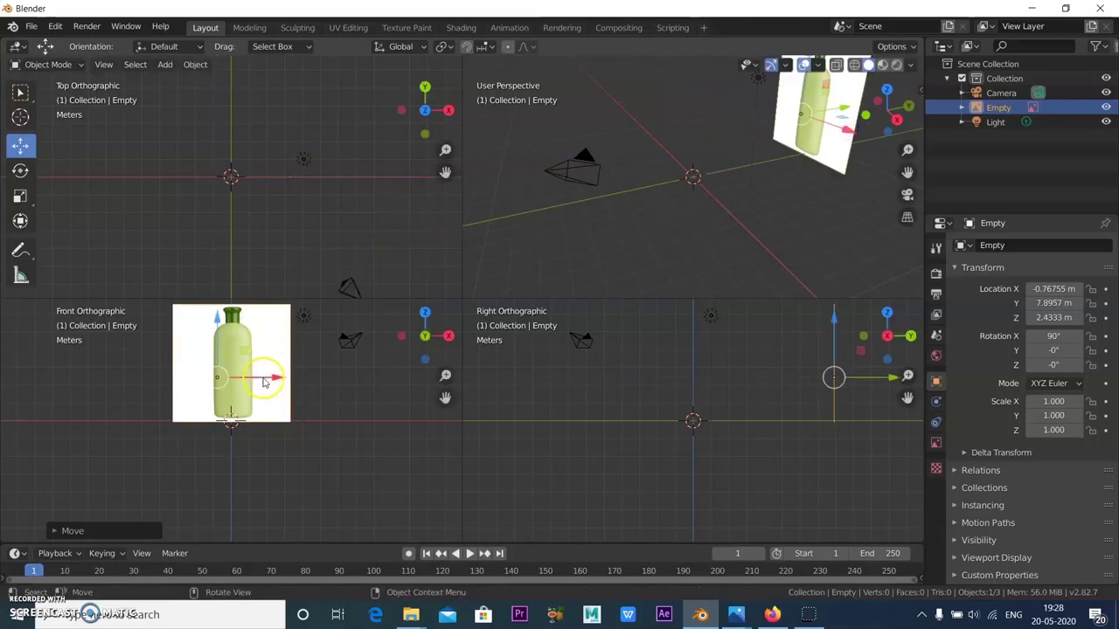
pyautogui.moveTo(270, 378); pyautogui.dragTo(270, 377)
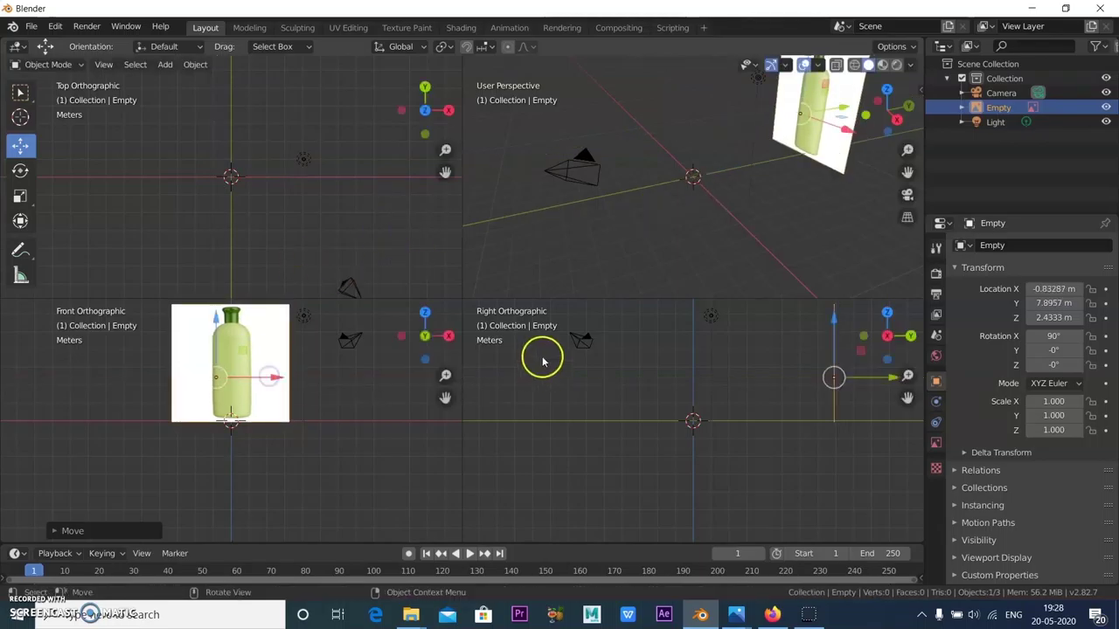
# Step: Browse the Properties tabs to reach the reference Empty's Object Data image settings
pyautogui.click(936, 470)
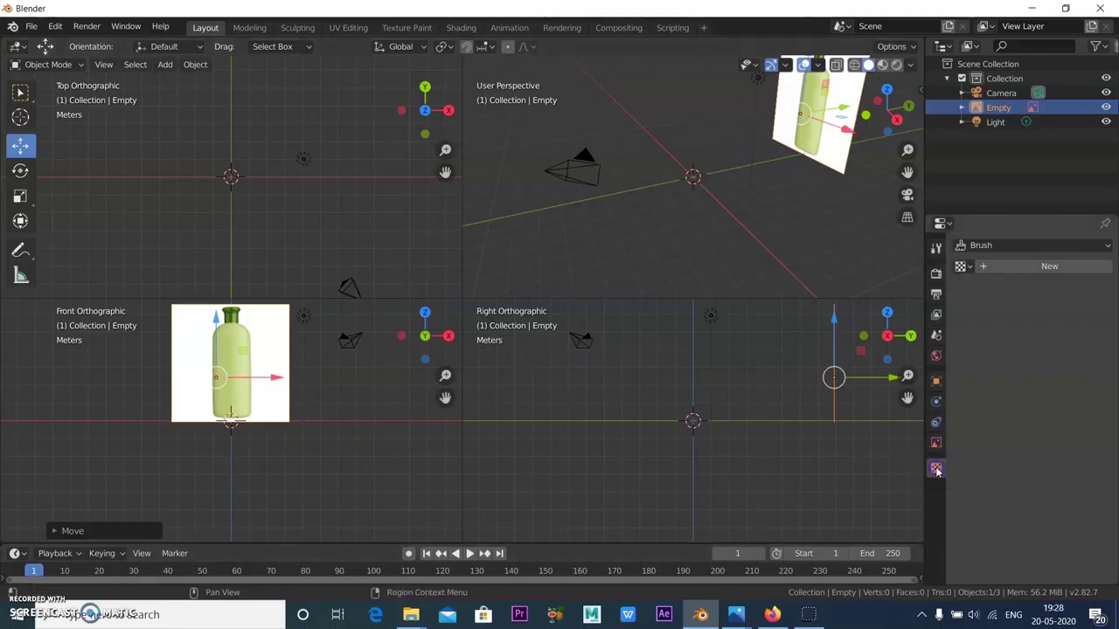
pyautogui.click(936, 445)
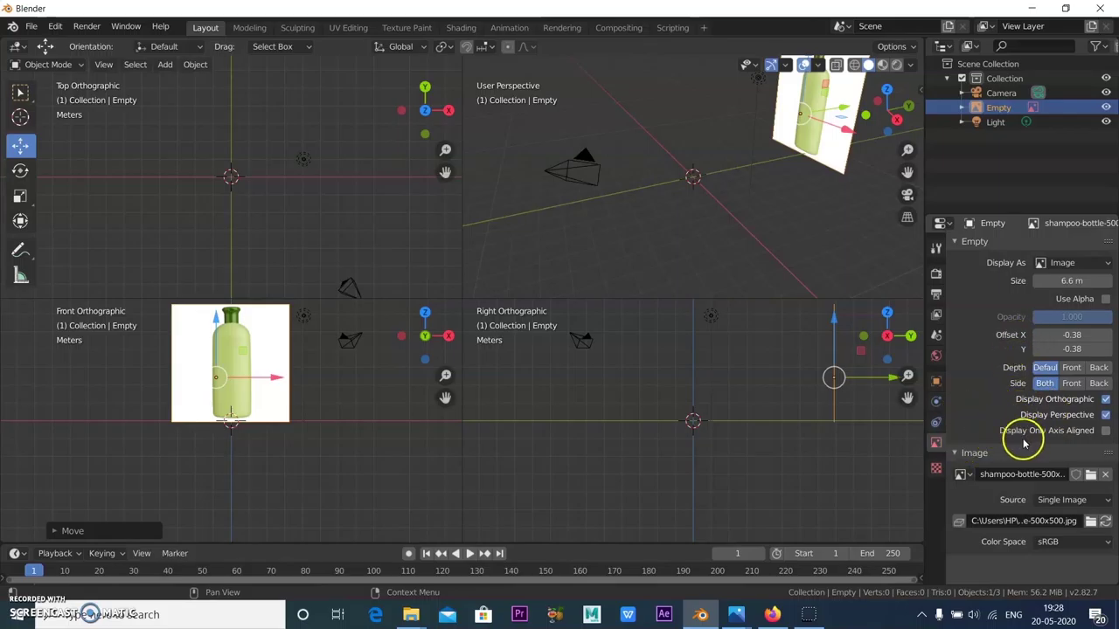
pyautogui.click(937, 416)
pyautogui.click(935, 382)
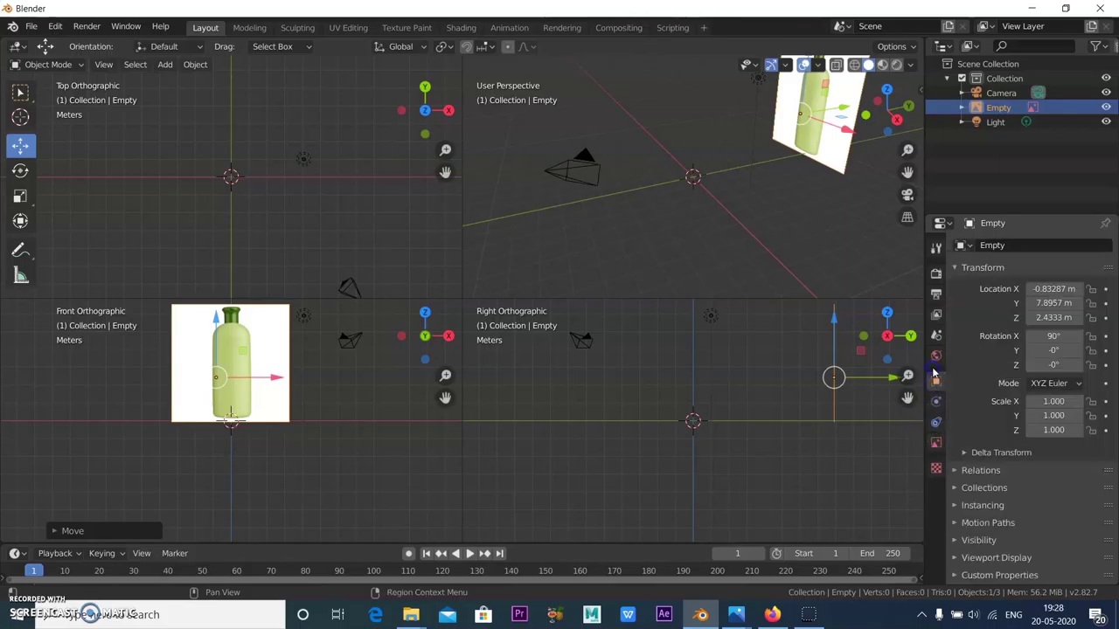
pyautogui.click(935, 248)
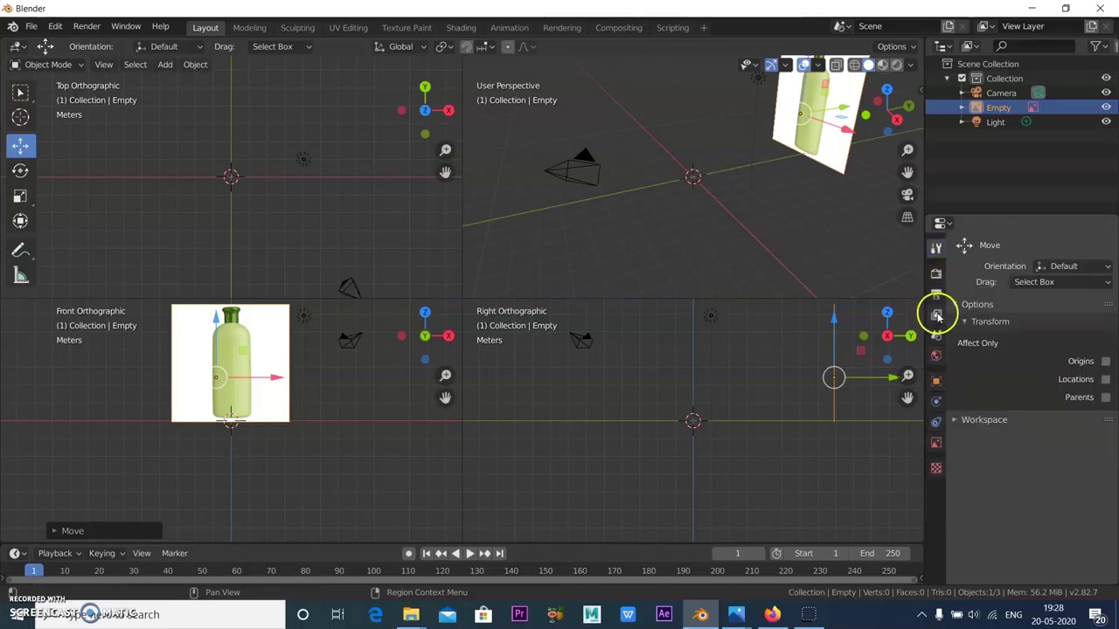
pyautogui.click(935, 276)
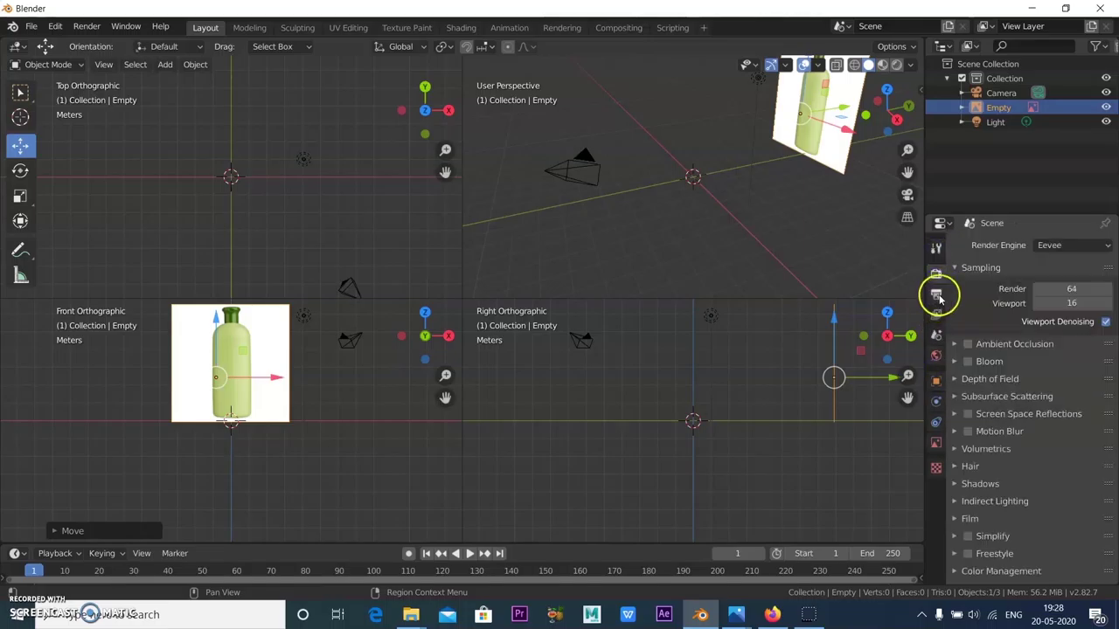
pyautogui.click(936, 295)
pyautogui.click(936, 315)
pyautogui.click(936, 422)
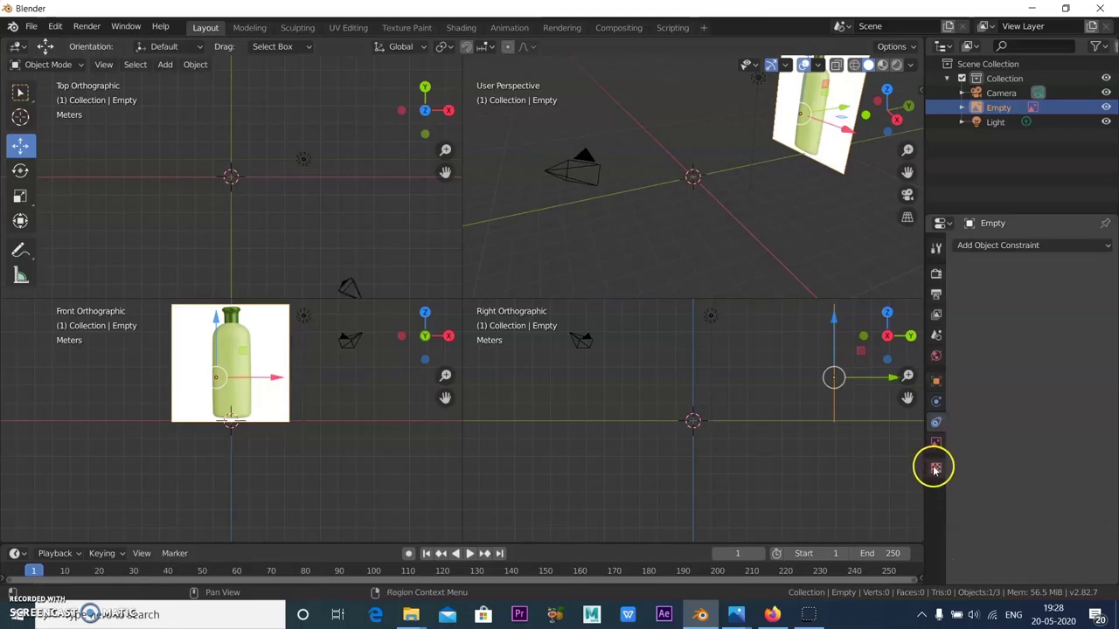
pyautogui.click(275, 327)
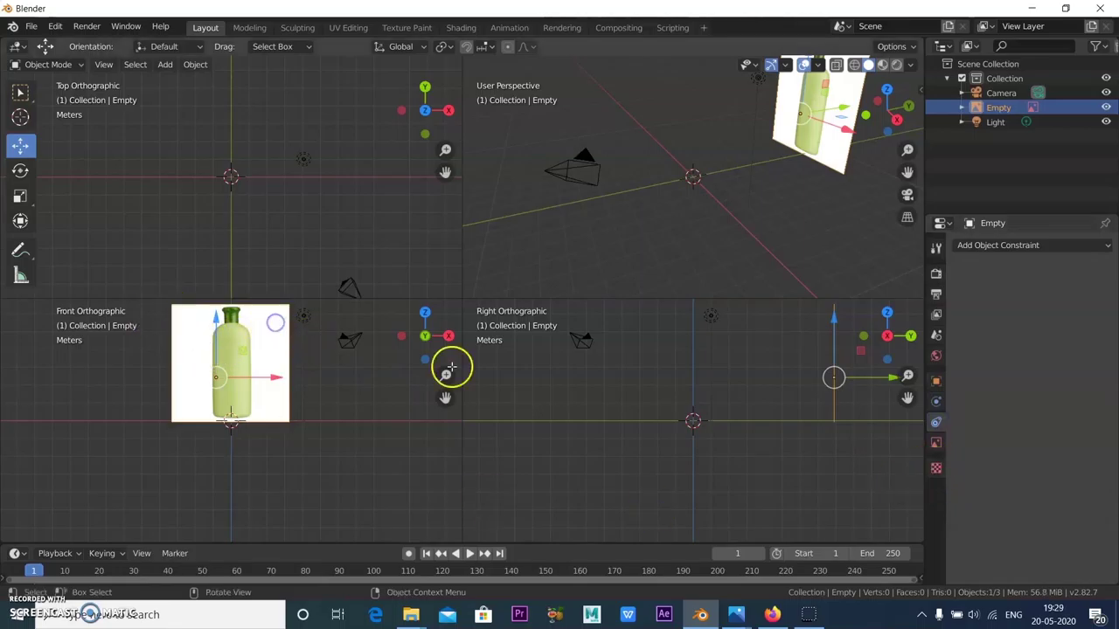
pyautogui.click(936, 467)
pyautogui.click(934, 448)
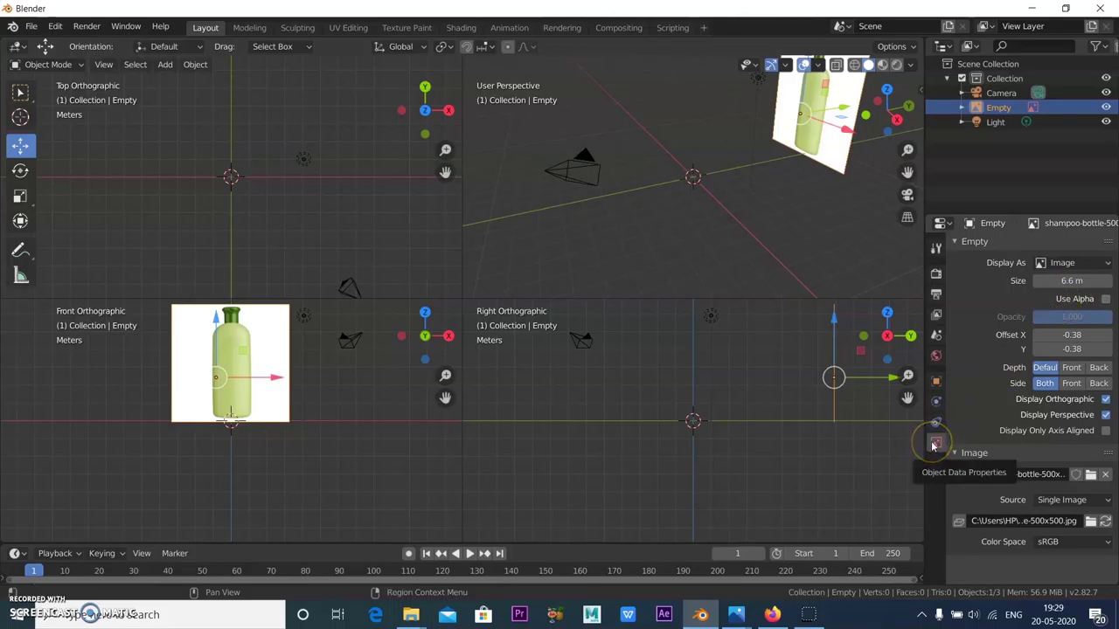
# Step: Enable Use Alpha with opacity 0.360, lower the image slightly on Z, and deselect
pyautogui.click(1105, 298)
pyautogui.moveTo(1089, 320); pyautogui.dragTo(1029, 322)
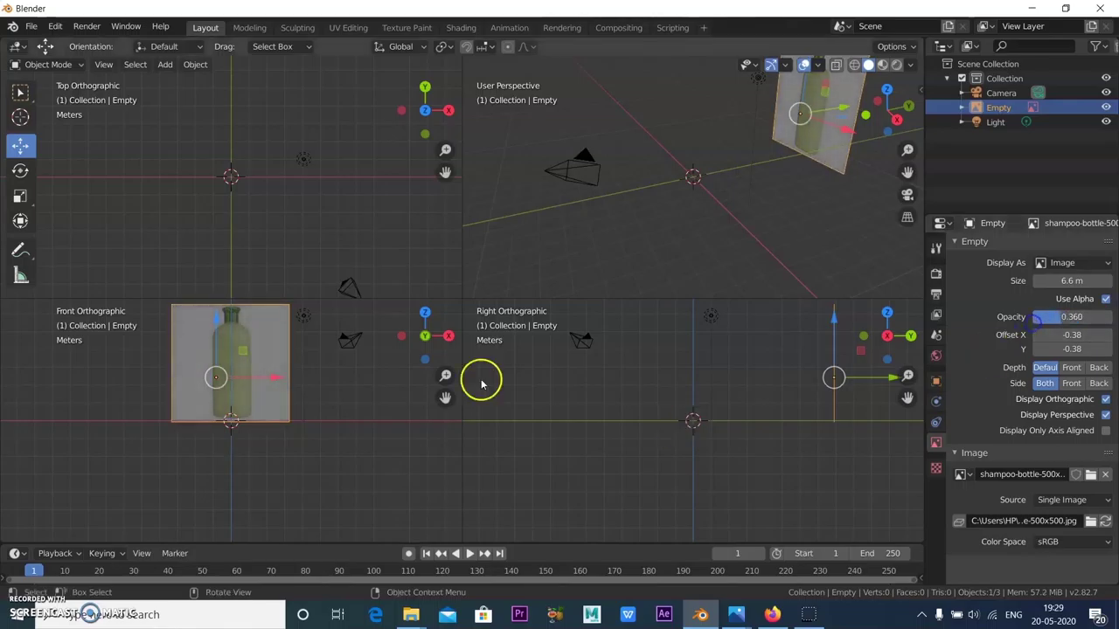
pyautogui.moveTo(216, 332)
pyautogui.mouseDown()
pyautogui.moveTo(223, 325)
pyautogui.moveTo(224, 339)
pyautogui.mouseUp()
pyautogui.click(338, 412)
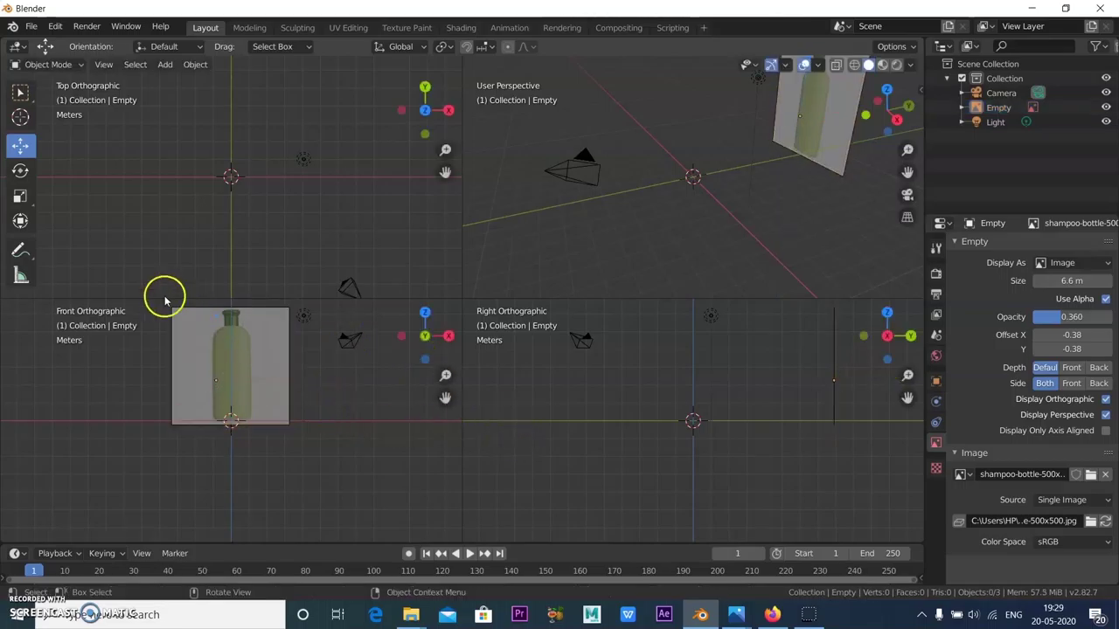
# Step: Add a cylinder mesh and move it up and along X over the reference bottle
pyautogui.click(166, 65)
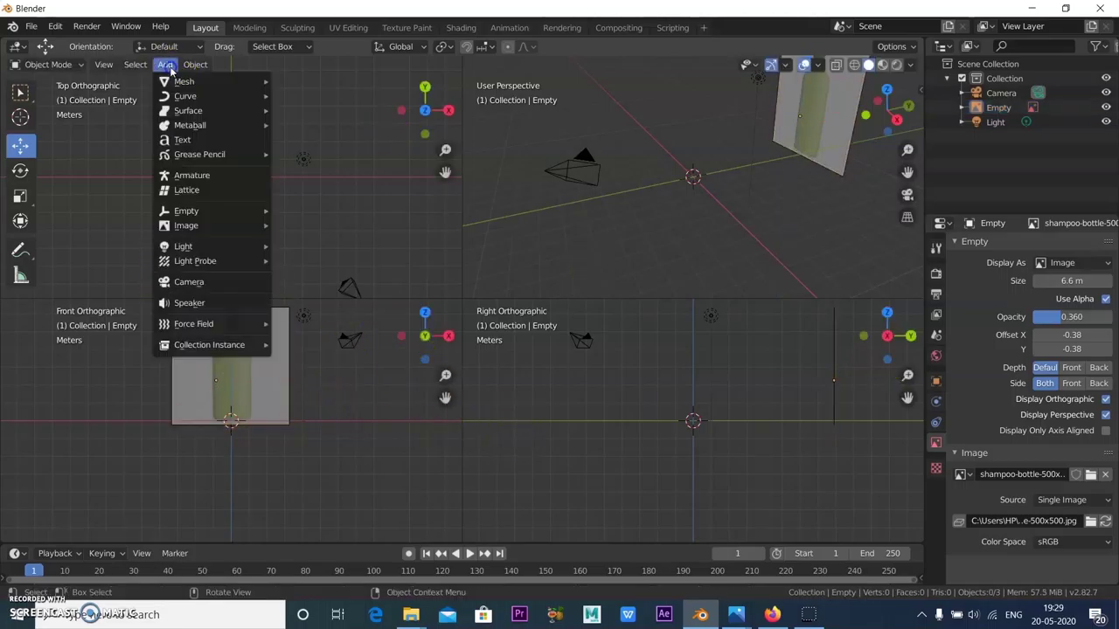
pyautogui.click(171, 86)
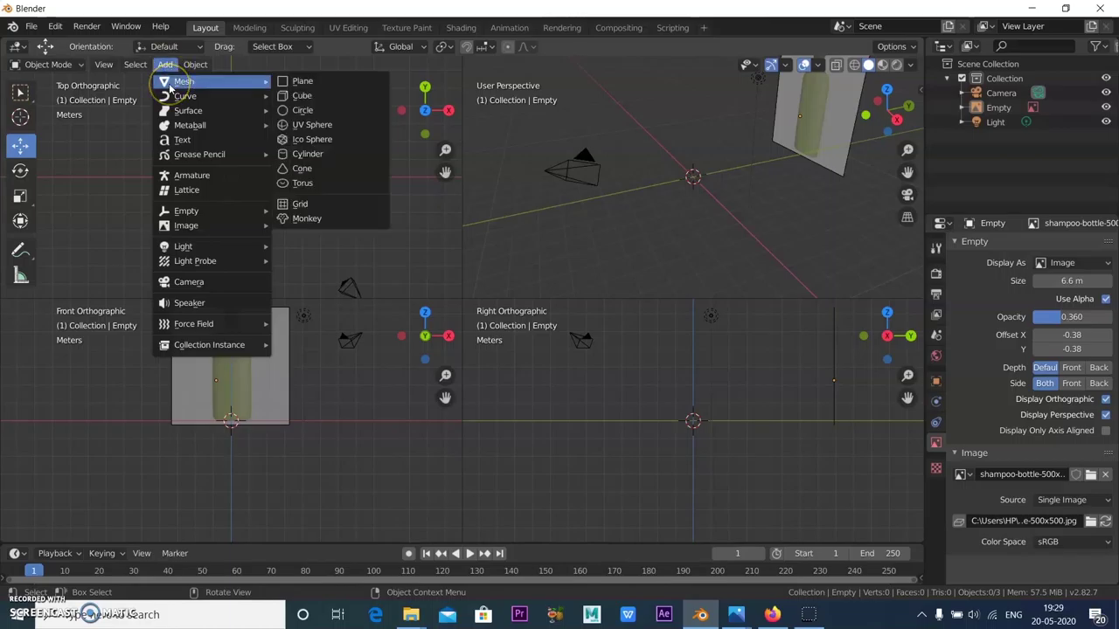
pyautogui.click(172, 84)
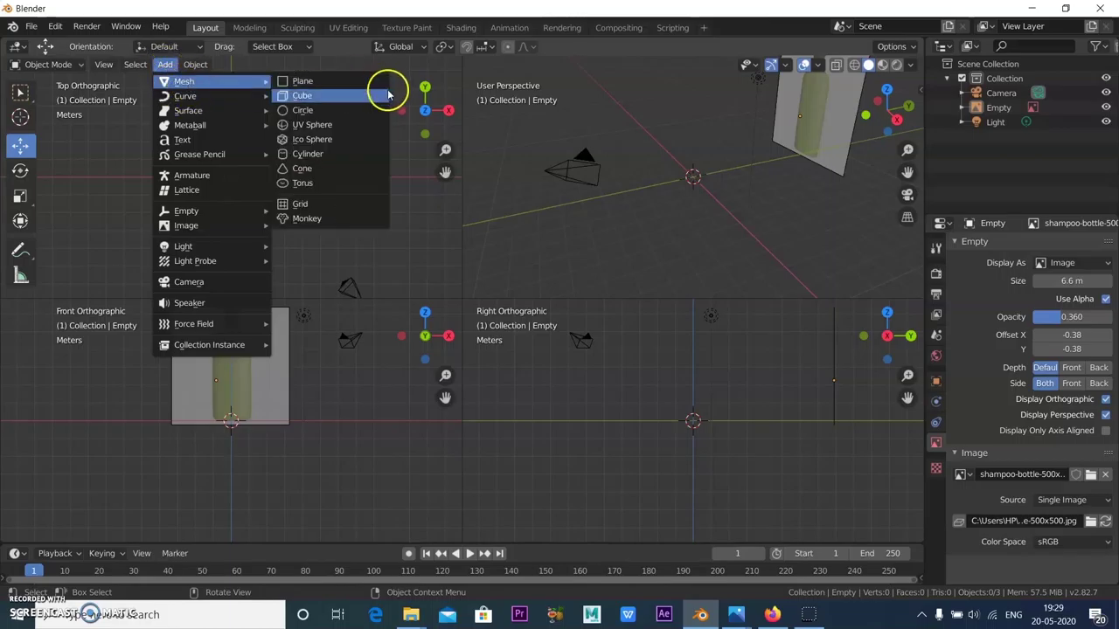
pyautogui.click(339, 161)
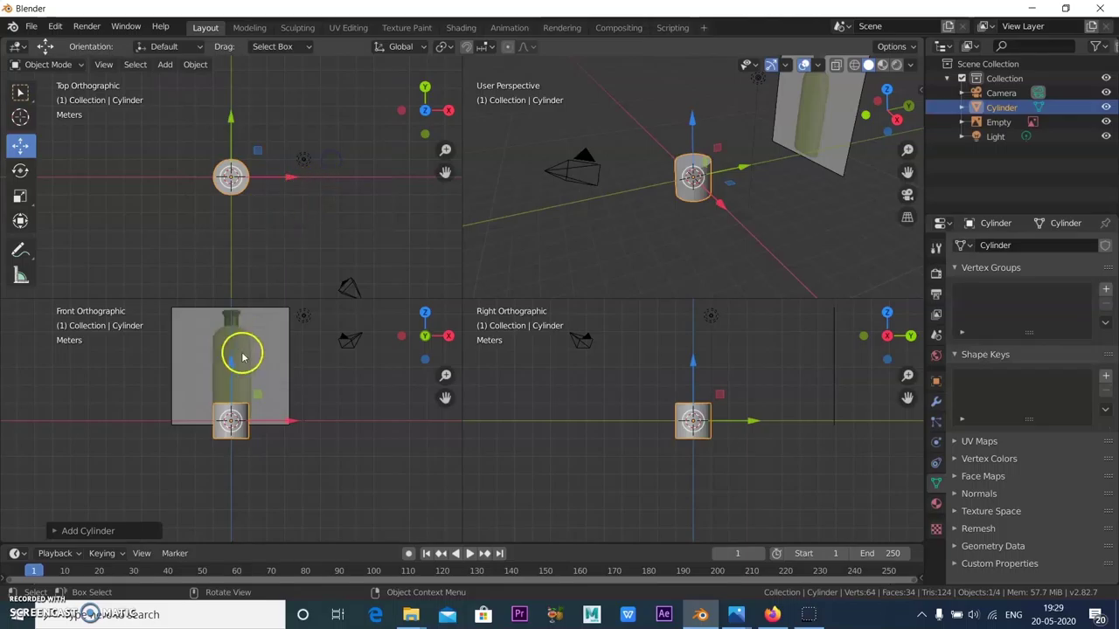
pyautogui.press('g')
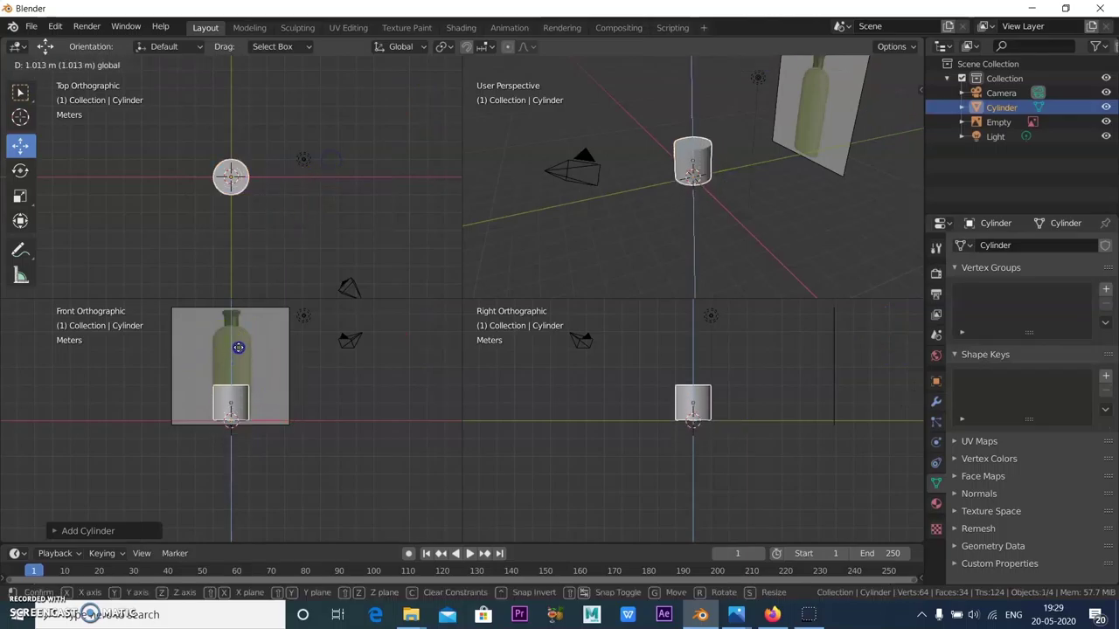
pyautogui.click(249, 376)
pyautogui.moveTo(282, 406); pyautogui.dragTo(289, 403)
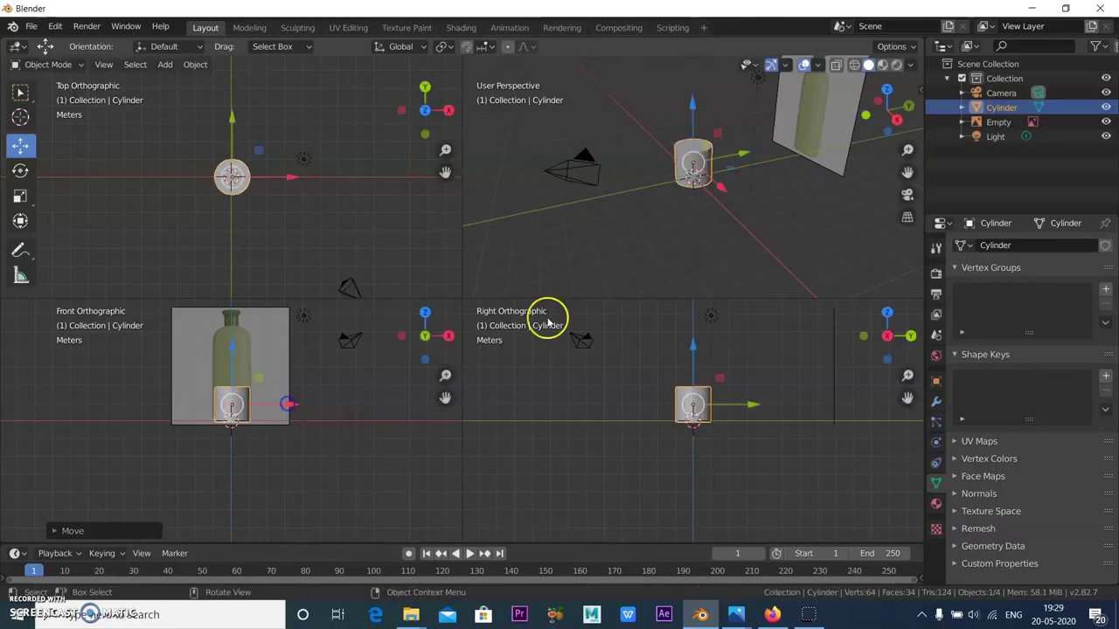
pyautogui.moveTo(654, 210); pyautogui.dragTo(594, 279, button='middle')
pyautogui.click(237, 406)
pyautogui.scroll(3, 240, 413)
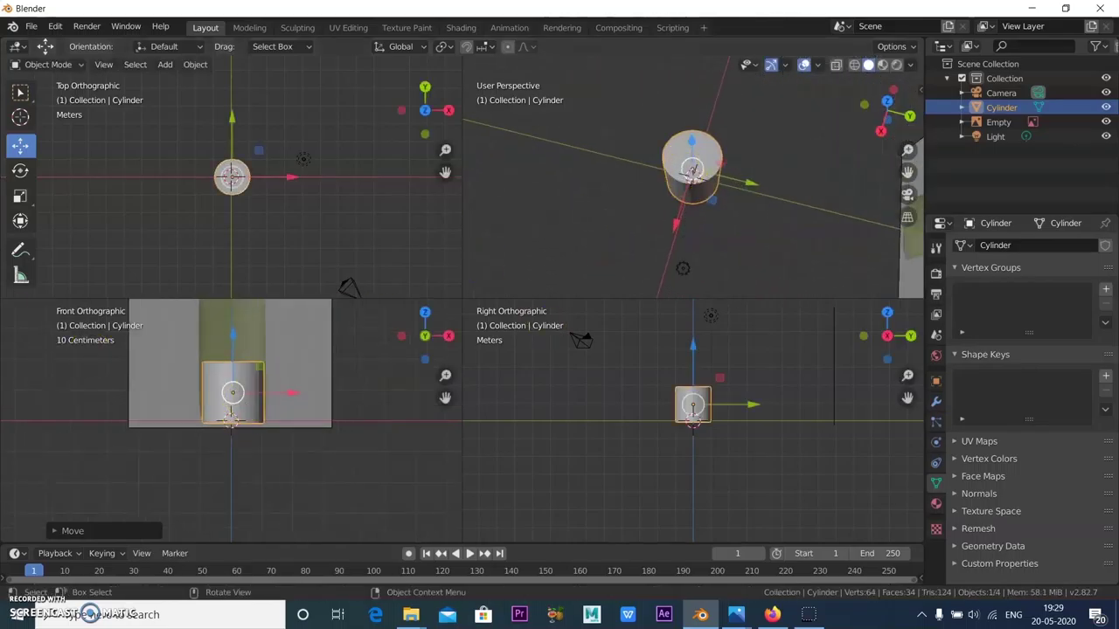
# Step: Scale the cylinder wider on X and narrower on Y into an oval footprint
pyautogui.click(20, 195)
pyautogui.moveTo(288, 394); pyautogui.dragTo(295, 394)
pyautogui.moveTo(742, 175); pyautogui.dragTo(799, 163, button='middle')
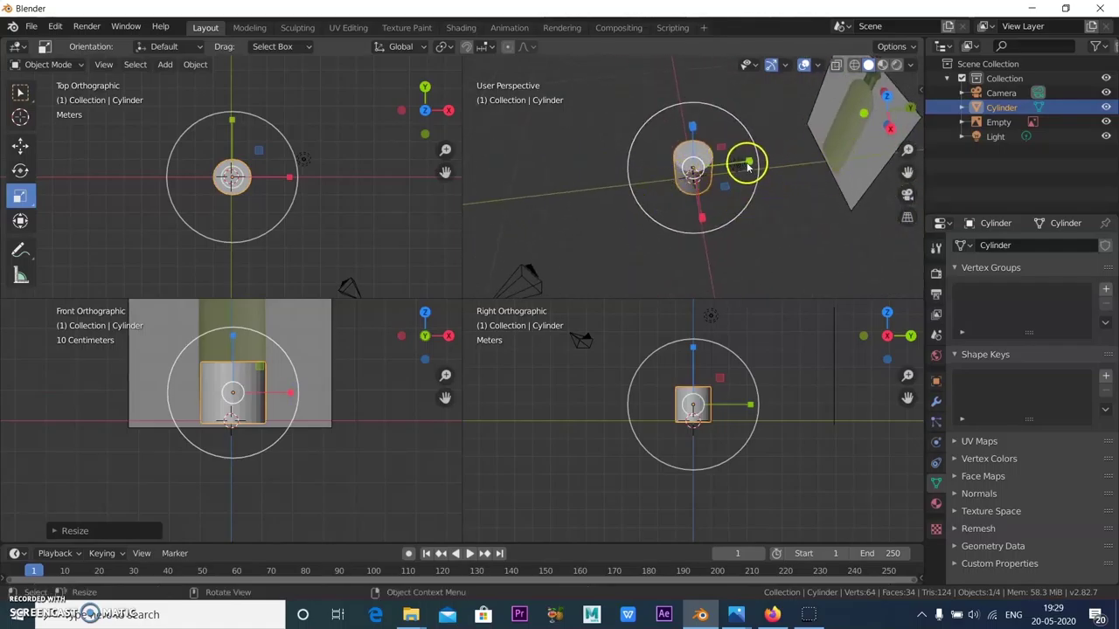
pyautogui.moveTo(748, 166); pyautogui.dragTo(726, 166)
pyautogui.scroll(2, 228, 393)
# Step: Raise the cylinder along Z and nudge it on X to fit the bottle's lower body
pyautogui.click(20, 146)
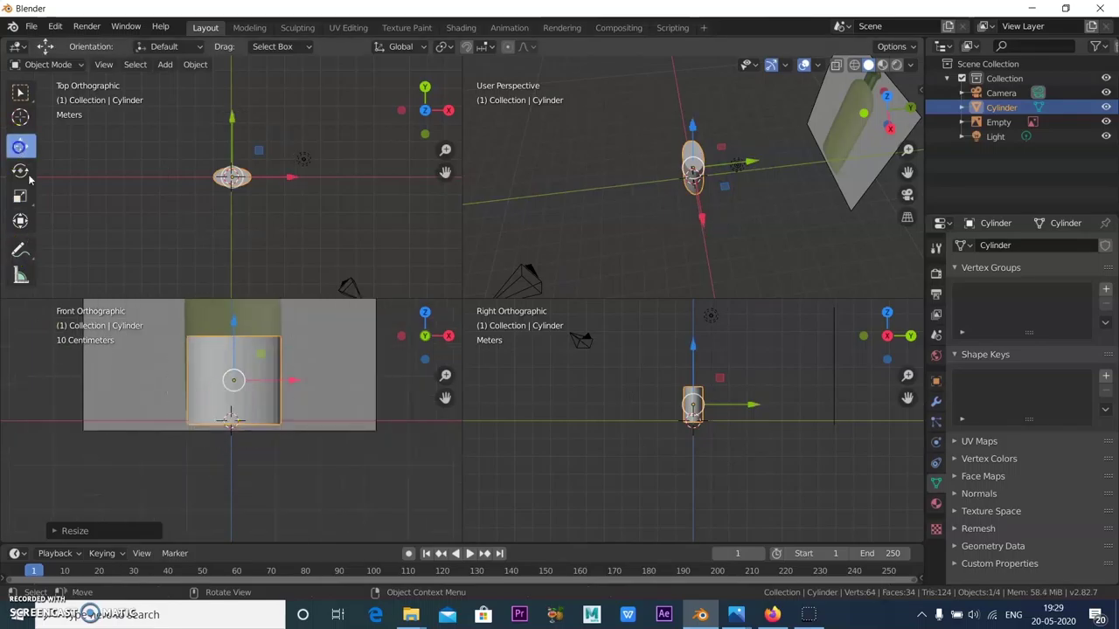
pyautogui.moveTo(235, 325); pyautogui.dragTo(235, 307)
pyautogui.scroll(-2, 280, 411)
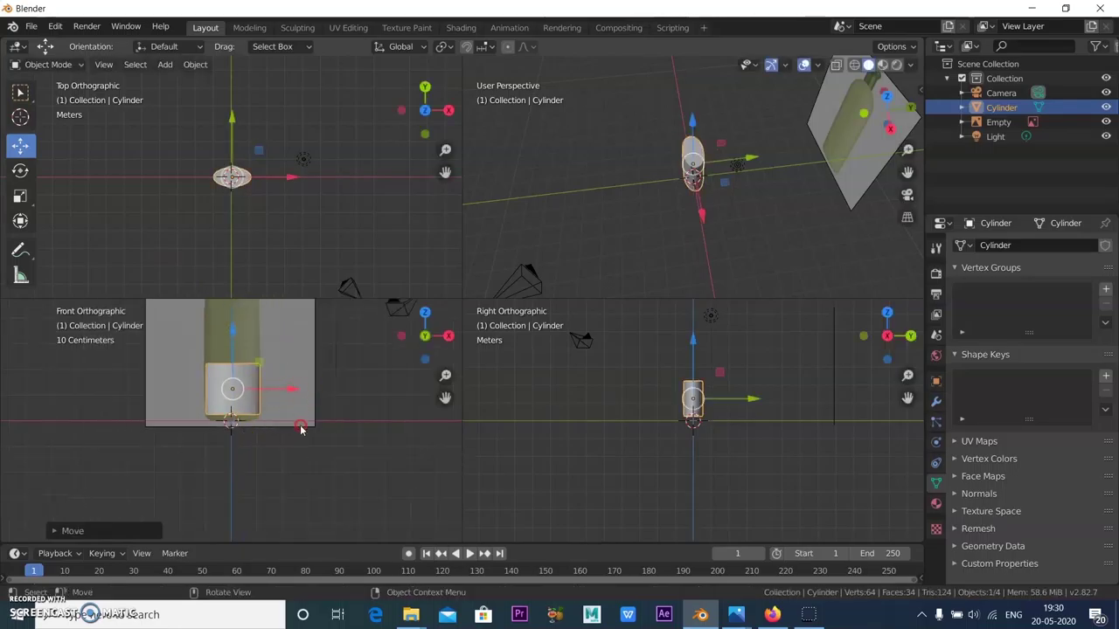
pyautogui.scroll(2, 787, 144)
pyautogui.moveTo(736, 224)
pyautogui.mouseDown(button='middle')
pyautogui.moveTo(781, 215)
pyautogui.moveTo(791, 179)
pyautogui.moveTo(725, 200)
pyautogui.moveTo(734, 221)
pyautogui.mouseUp(button='middle')
pyautogui.moveTo(286, 390); pyautogui.dragTo(281, 389)
# Step: In Face select mode, extrude the cylinder's top face up to the reference bottle's shoulder
pyautogui.press('Tab')
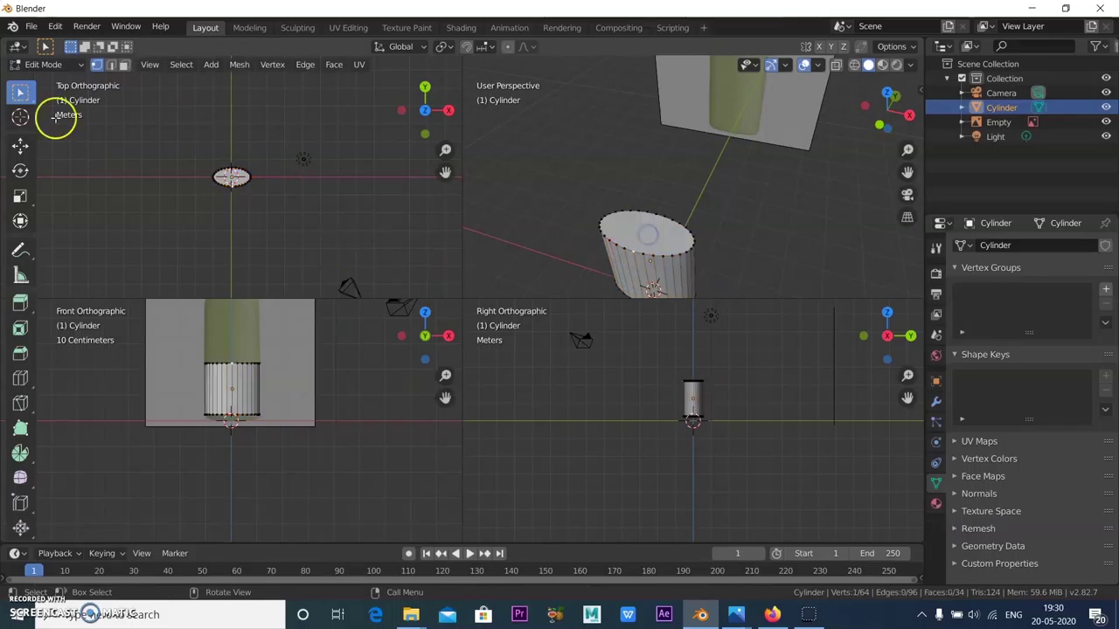
pyautogui.click(125, 67)
pyautogui.click(634, 227)
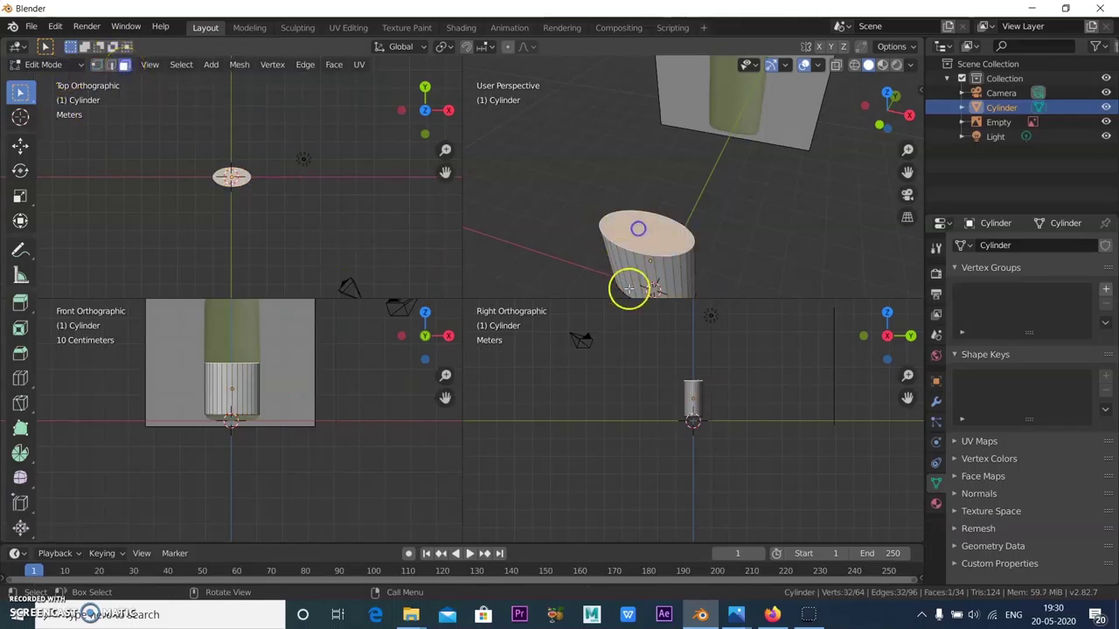
pyautogui.moveTo(571, 265); pyautogui.dragTo(702, 219, button='middle')
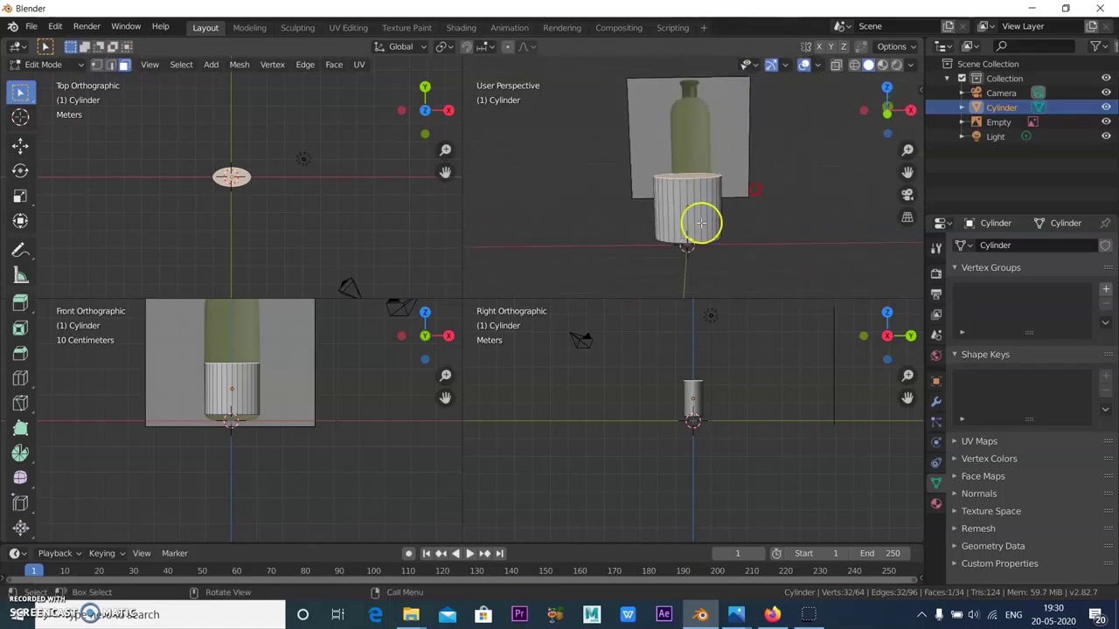
pyautogui.scroll(-4, 282, 414)
pyautogui.scroll(3, 272, 385)
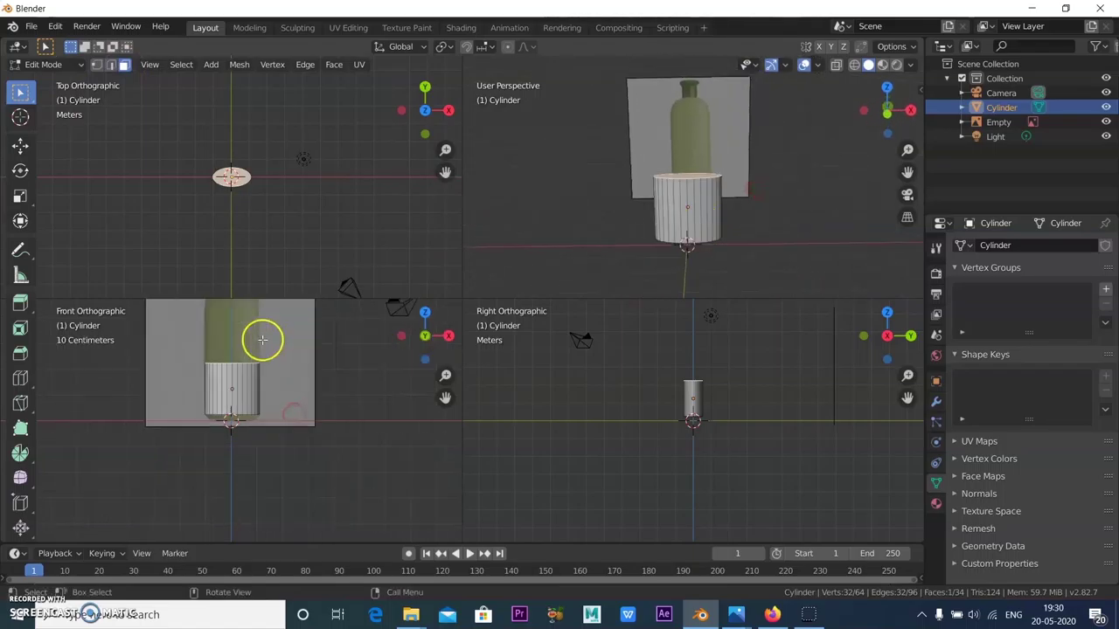
pyautogui.keyDown('shift'); pyautogui.rightClick(262, 393); pyautogui.keyUp('shift')
pyautogui.click(19, 303)
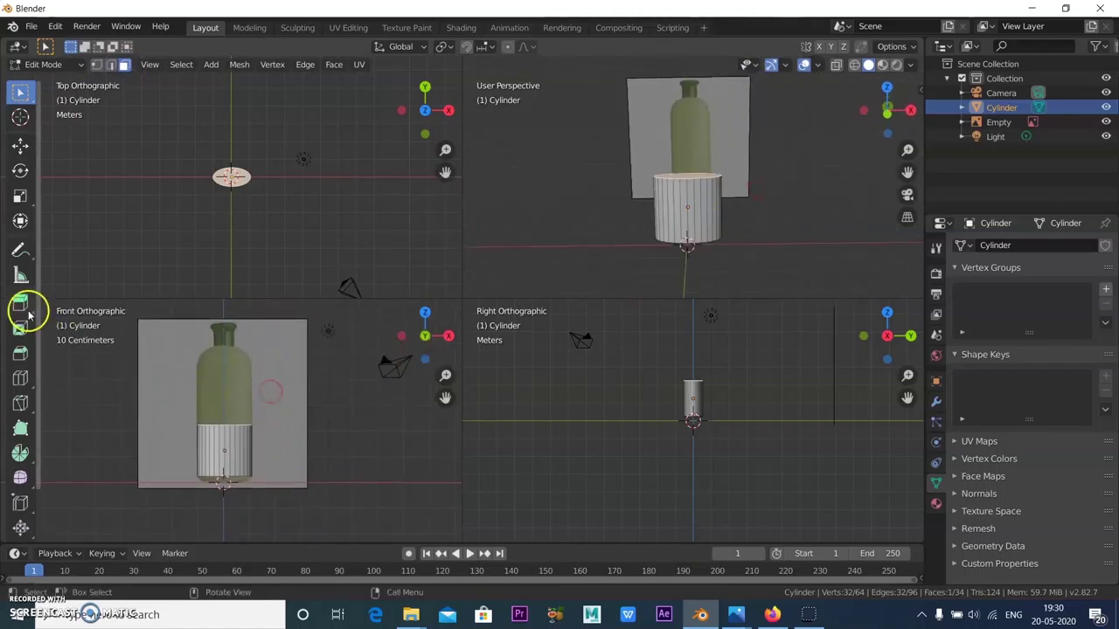
pyautogui.moveTo(226, 369); pyautogui.dragTo(226, 308)
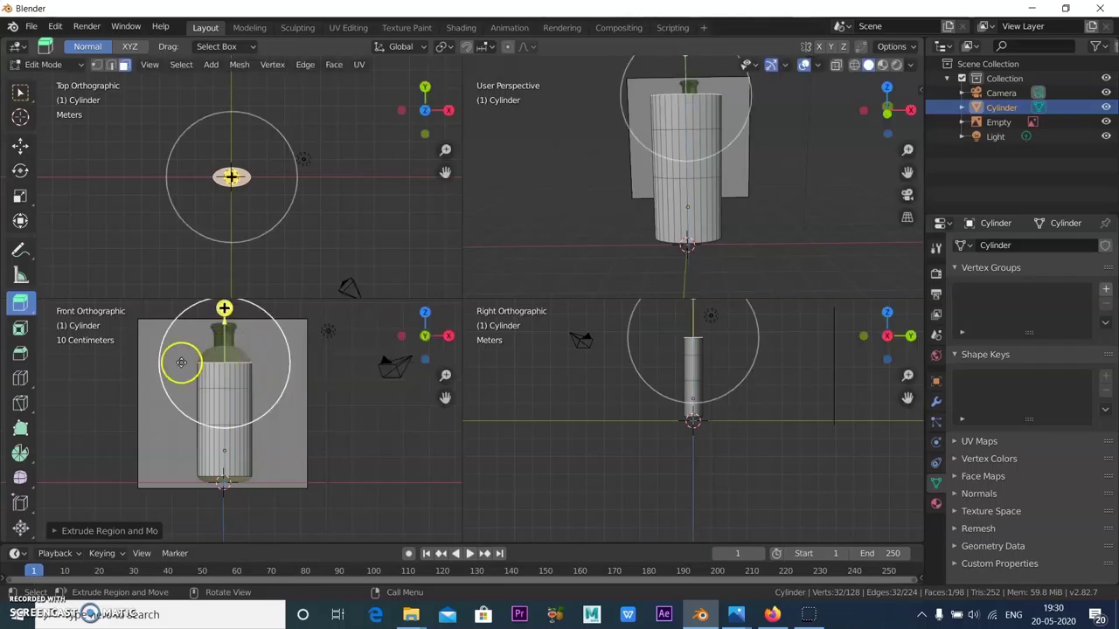
# Step: Extrude a short section from the top and scale it inward toward neck width
pyautogui.moveTo(227, 310); pyautogui.dragTo(228, 539)
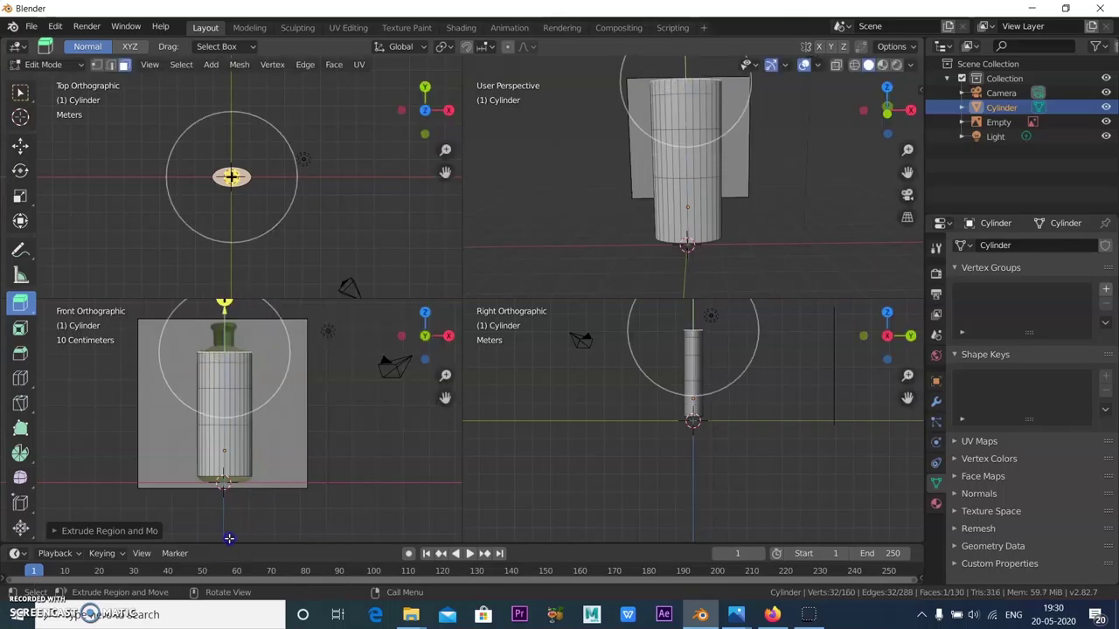
pyautogui.click(21, 196)
pyautogui.moveTo(270, 353); pyautogui.dragTo(272, 351)
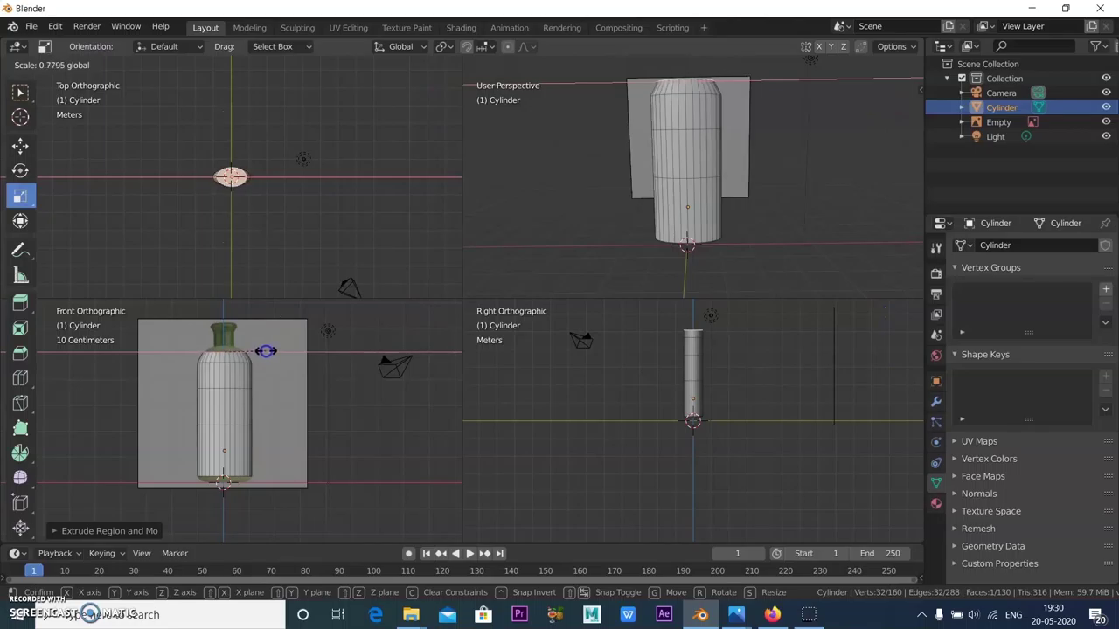
pyautogui.moveTo(266, 350); pyautogui.dragTo(268, 348)
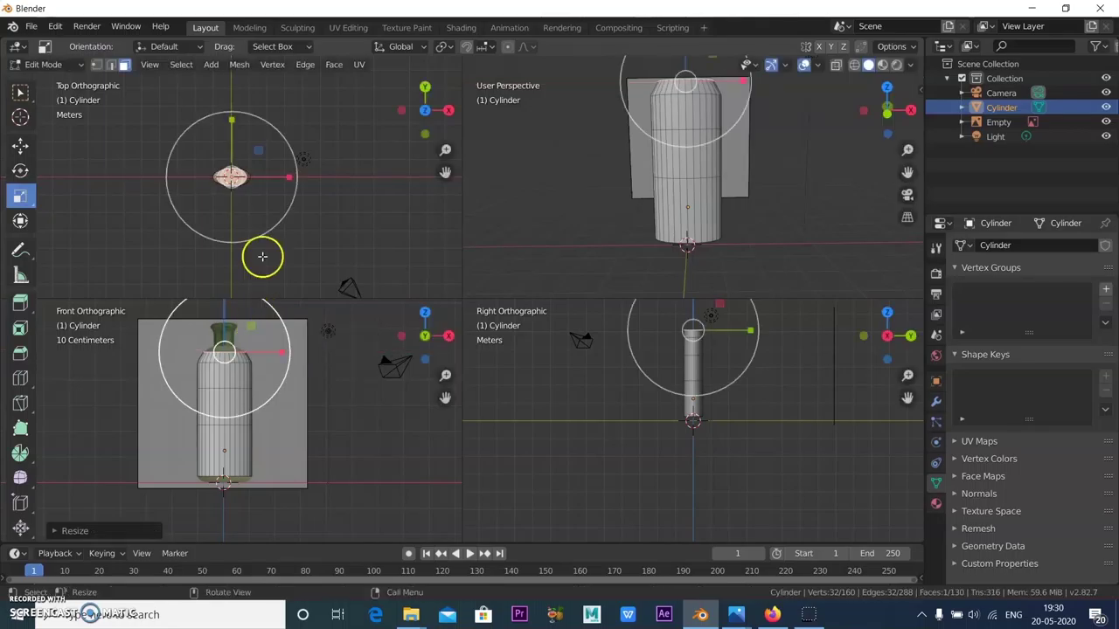
pyautogui.scroll(6, 235, 100)
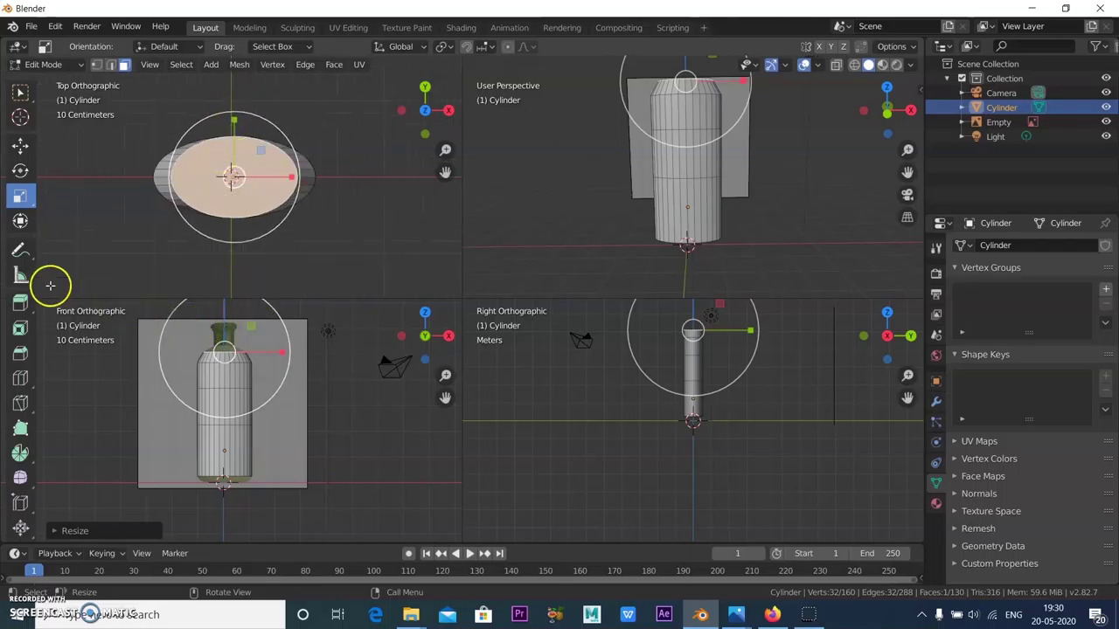
pyautogui.moveTo(235, 122); pyautogui.dragTo(237, 133)
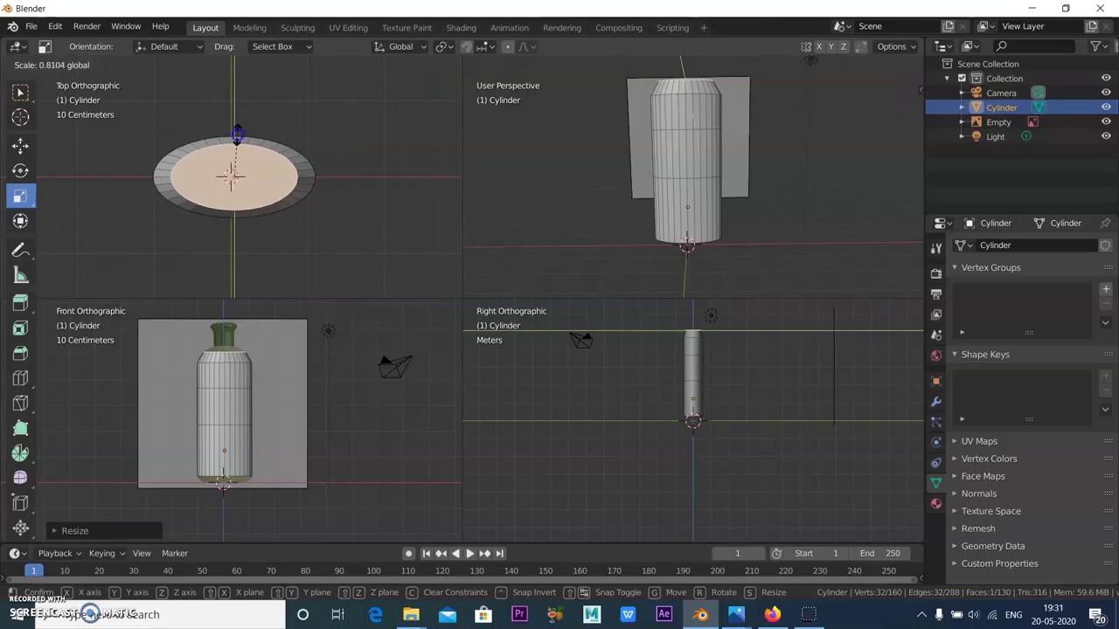
pyautogui.moveTo(236, 136); pyautogui.dragTo(234, 138)
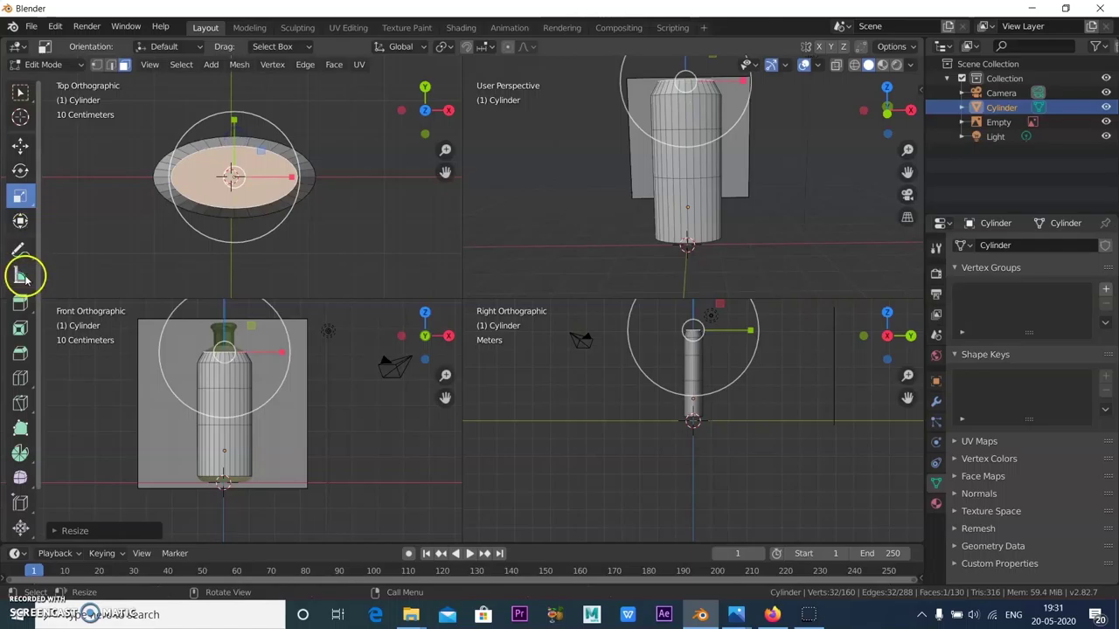
# Step: Extrude another section and shrink it inward, narrowing it along both Y and X
pyautogui.click(21, 302)
pyautogui.moveTo(225, 302); pyautogui.dragTo(227, 533)
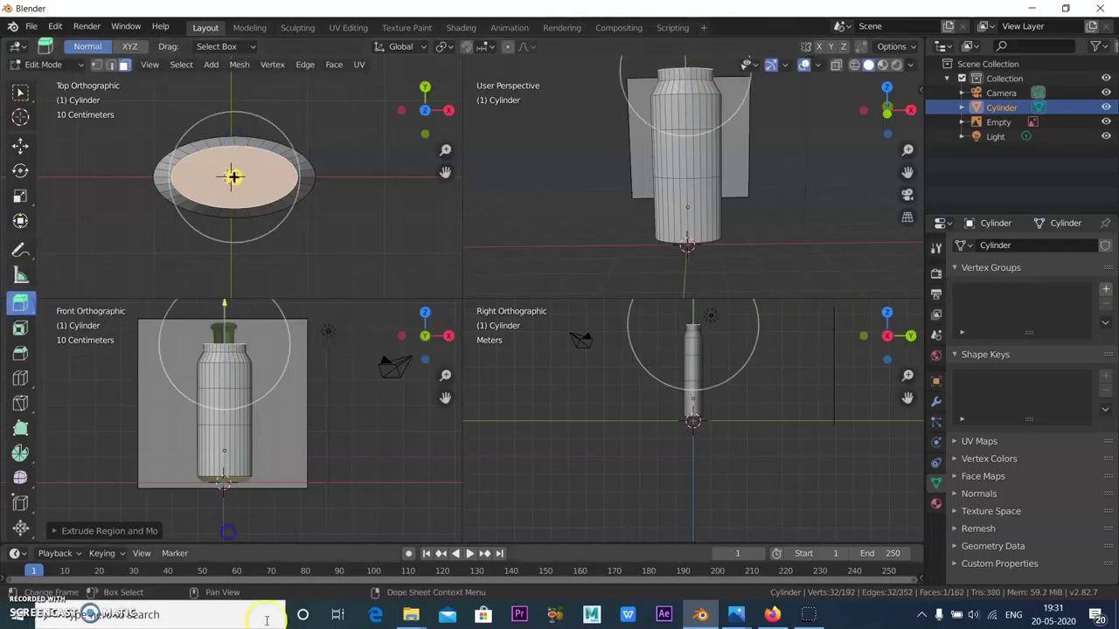
pyautogui.click(20, 198)
pyautogui.moveTo(275, 341); pyautogui.dragTo(252, 340)
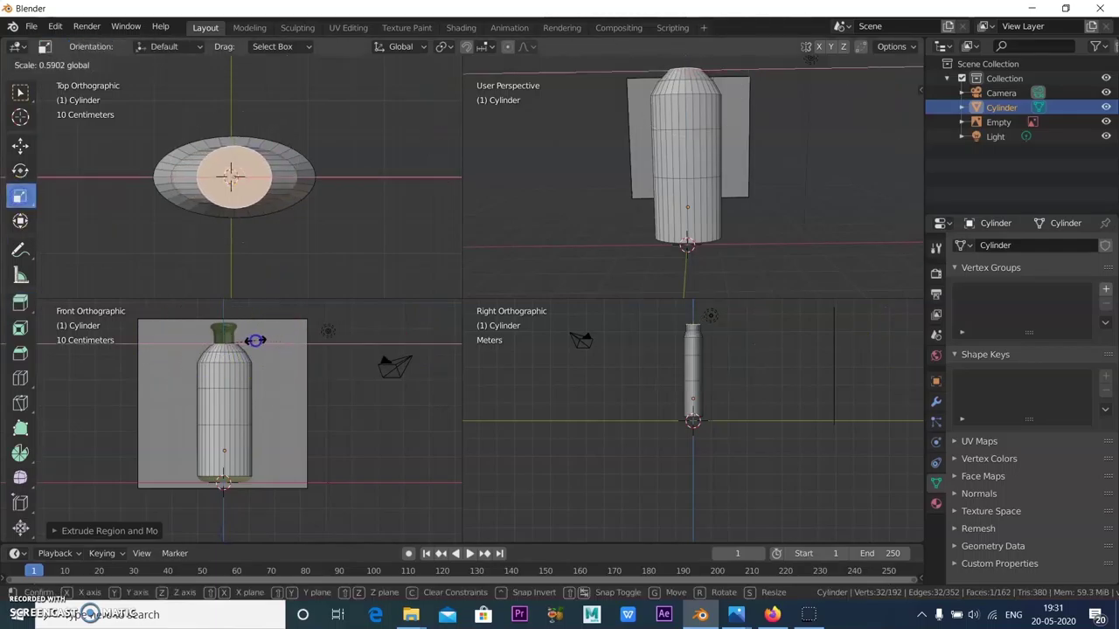
pyautogui.click(255, 340)
pyautogui.moveTo(230, 131); pyautogui.dragTo(229, 147)
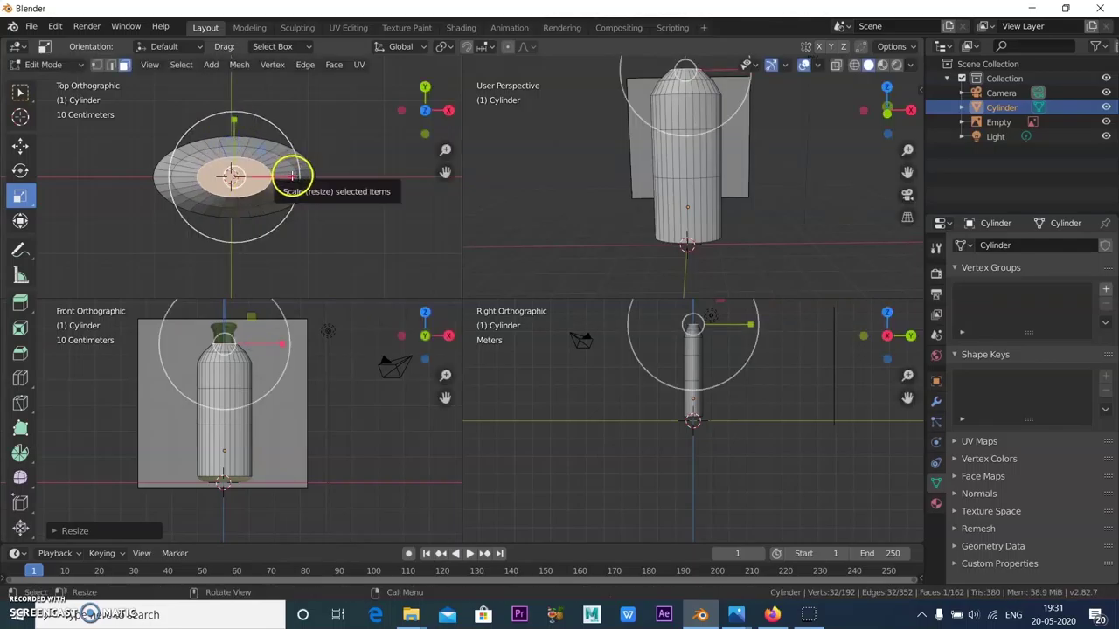
pyautogui.moveTo(294, 176); pyautogui.dragTo(282, 176)
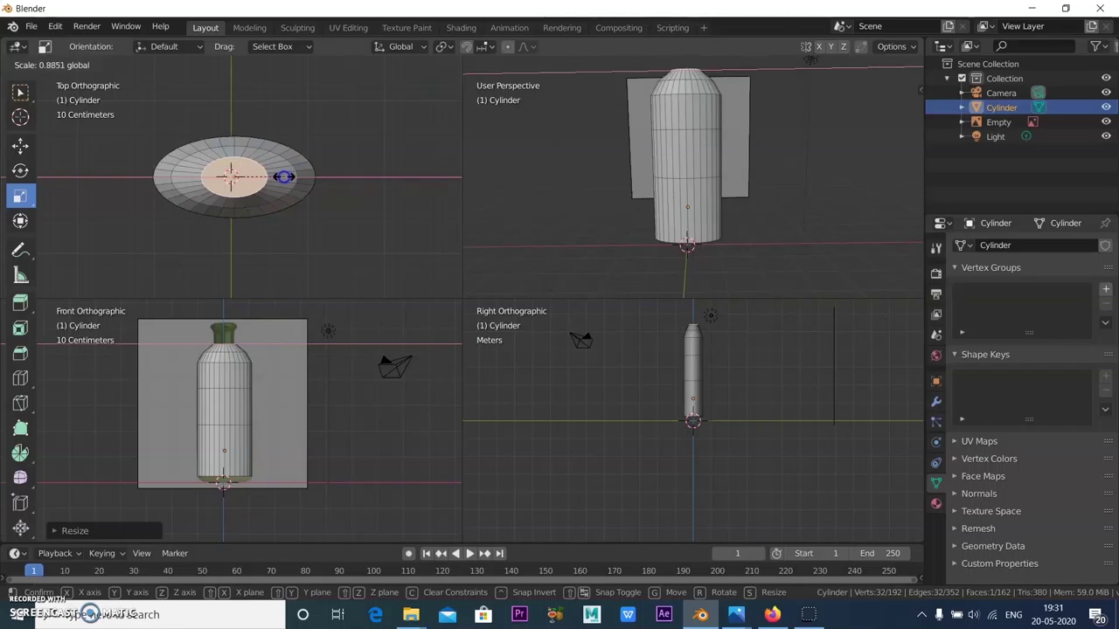
pyautogui.moveTo(284, 177); pyautogui.dragTo(283, 176)
# Step: Narrow the top face a bit more, turn on X-ray, and select the bottom edge ring
pyautogui.press('Tab')
pyautogui.moveTo(783, 220); pyautogui.dragTo(670, 167, button='middle')
pyautogui.click(669, 166)
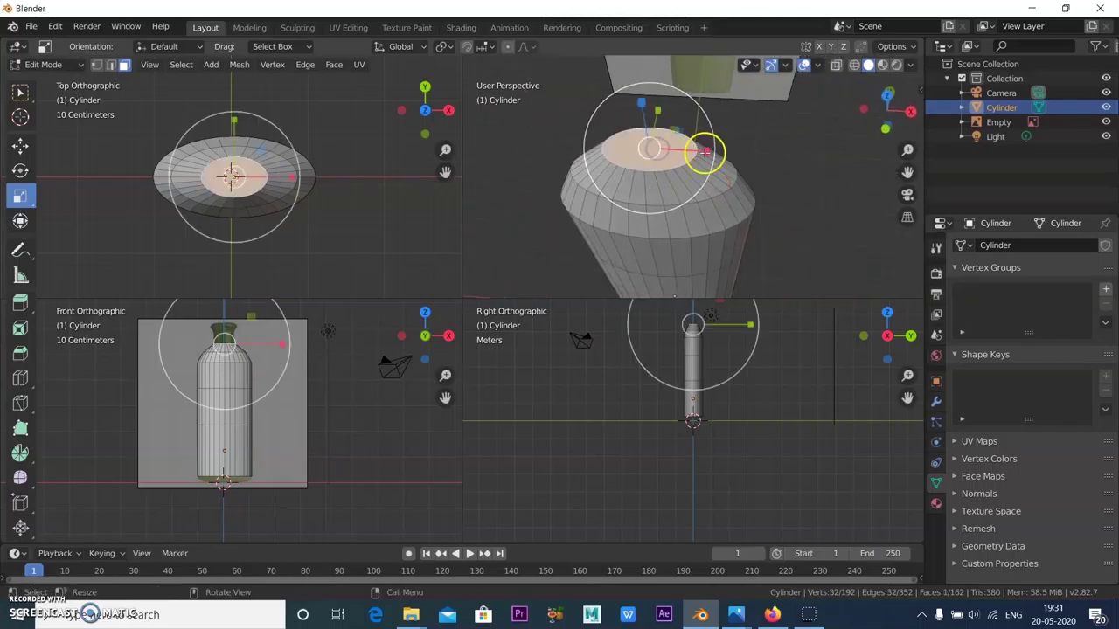
pyautogui.moveTo(706, 152); pyautogui.dragTo(688, 156)
pyautogui.moveTo(740, 165)
pyautogui.mouseDown(button='middle')
pyautogui.moveTo(714, 185)
pyautogui.moveTo(736, 177)
pyautogui.mouseUp(button='middle')
pyautogui.moveTo(715, 190); pyautogui.dragTo(712, 191)
pyautogui.moveTo(713, 192); pyautogui.dragTo(780, 187, button='middle')
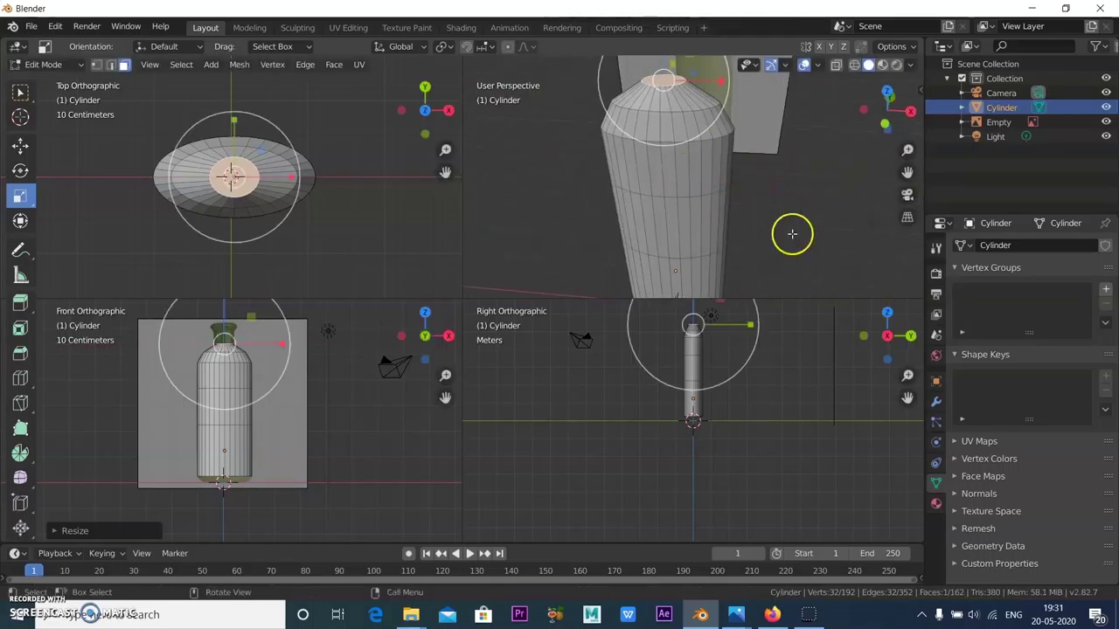
pyautogui.hotkey('alt', 'z')
pyautogui.moveTo(734, 193); pyautogui.dragTo(741, 182, button='middle')
pyautogui.keyDown('alt'); pyautogui.click(692, 195); pyautogui.keyUp('alt')
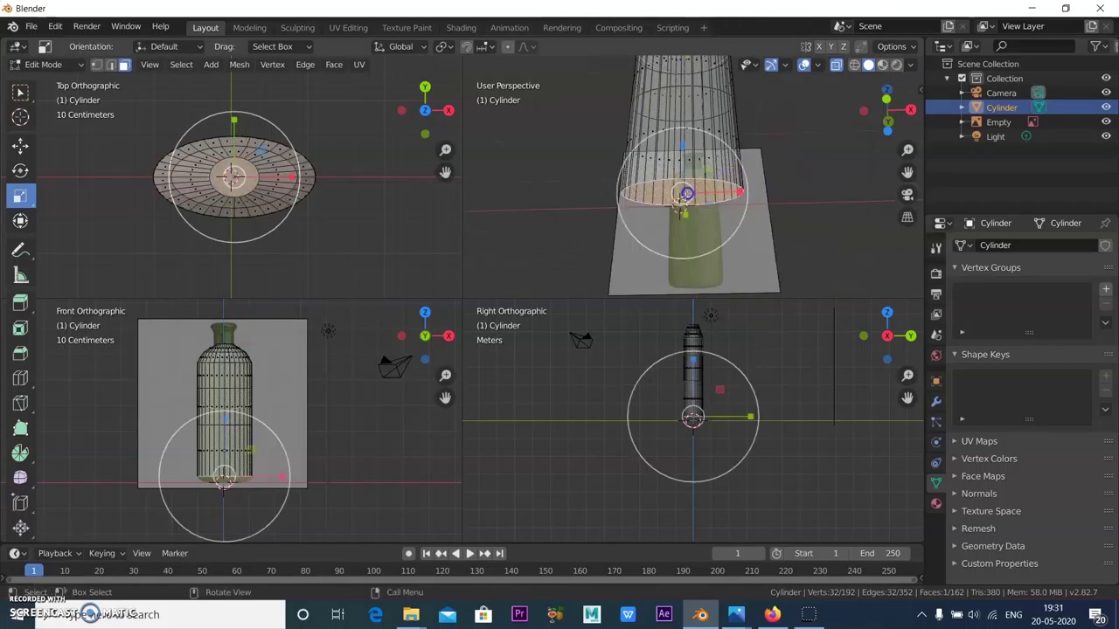
# Step: Extrude the bottom edge ring twice, scaling each new ring inward
pyautogui.scroll(1, 375, 437)
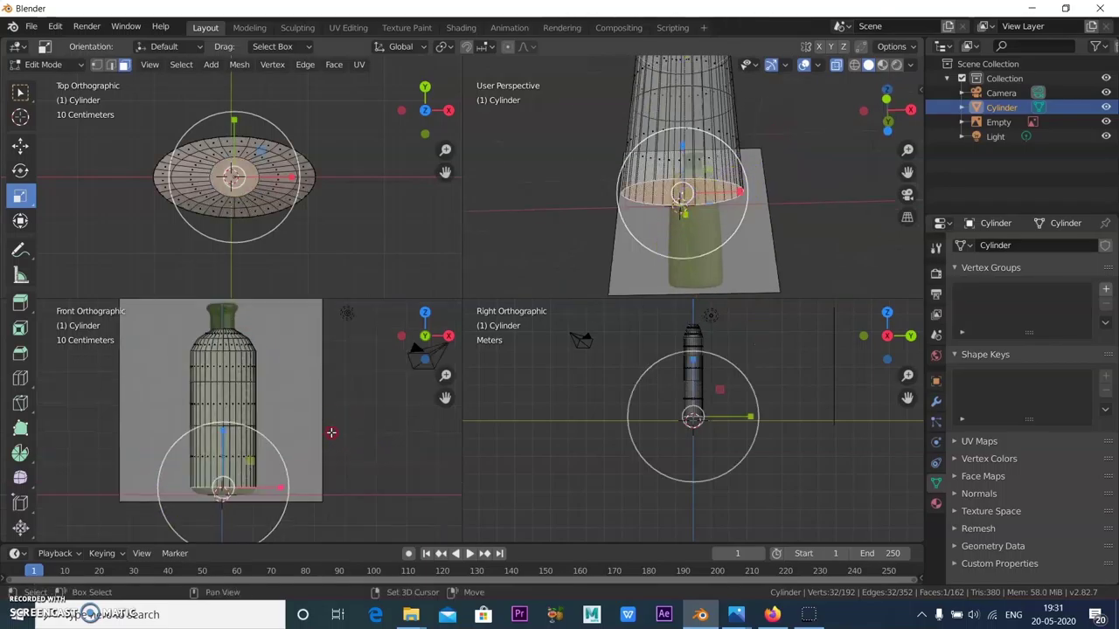
pyautogui.scroll(3, 374, 437)
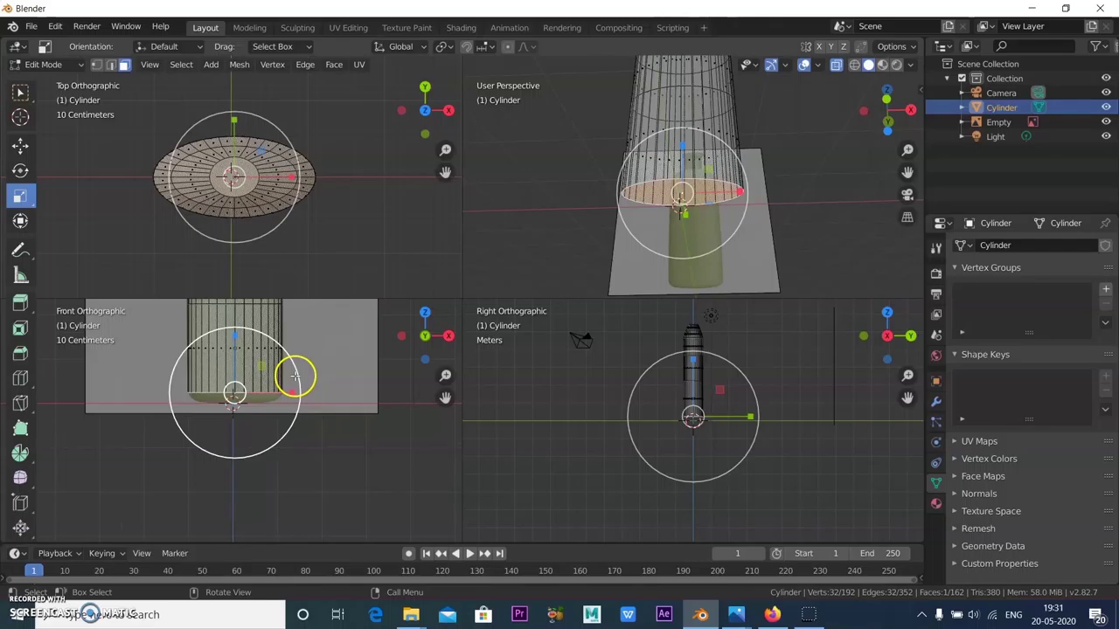
pyautogui.press('e')
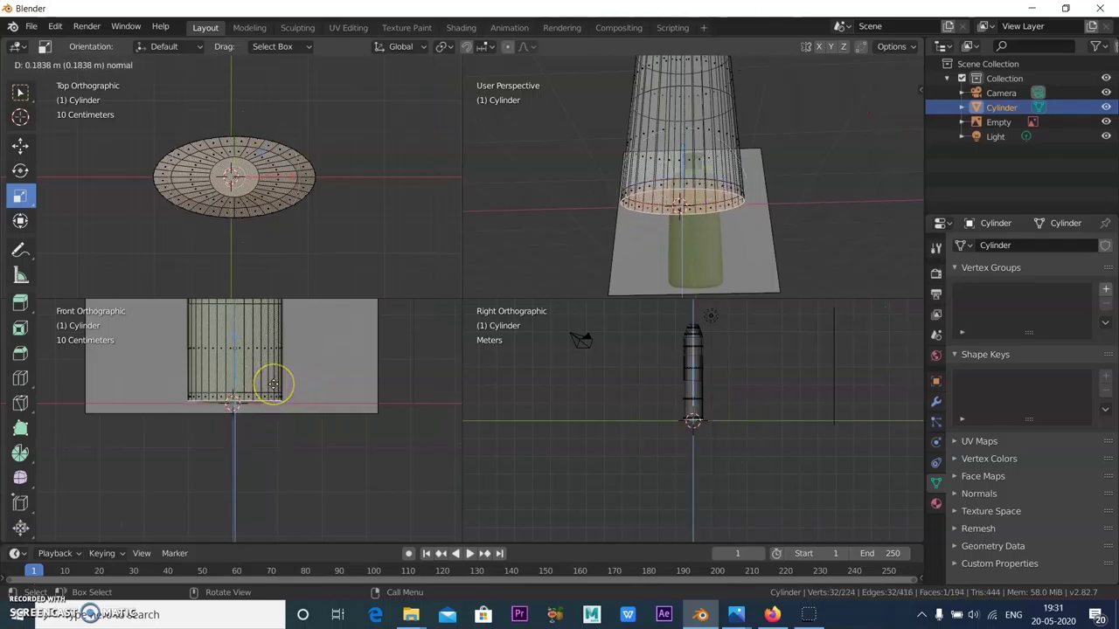
pyautogui.click(275, 382)
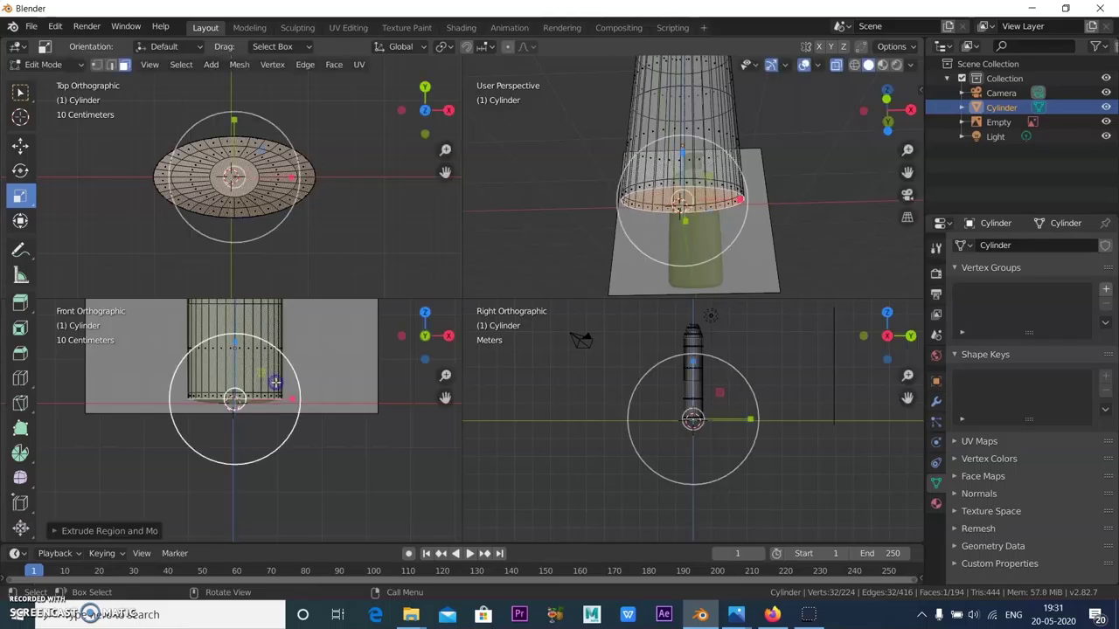
pyautogui.moveTo(297, 398); pyautogui.dragTo(288, 399)
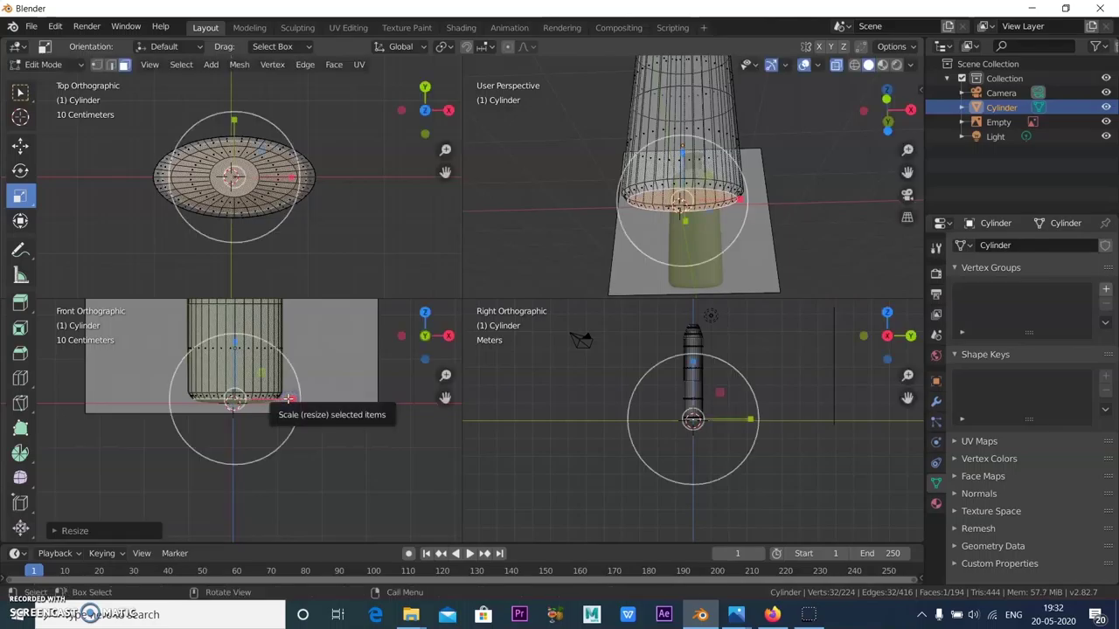
pyautogui.press('e')
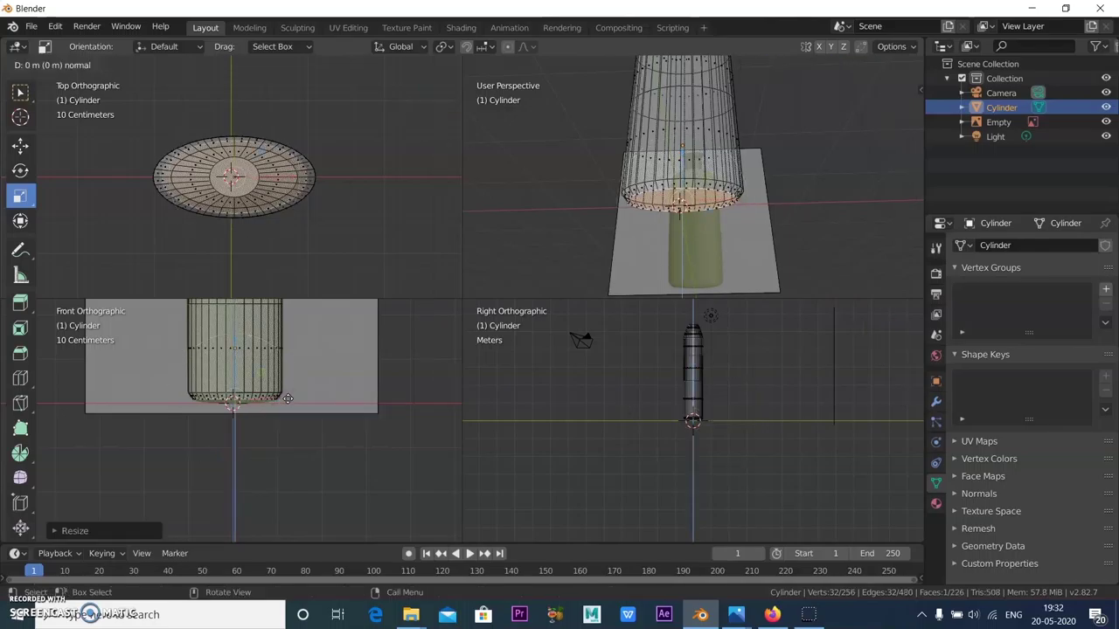
pyautogui.click(288, 401)
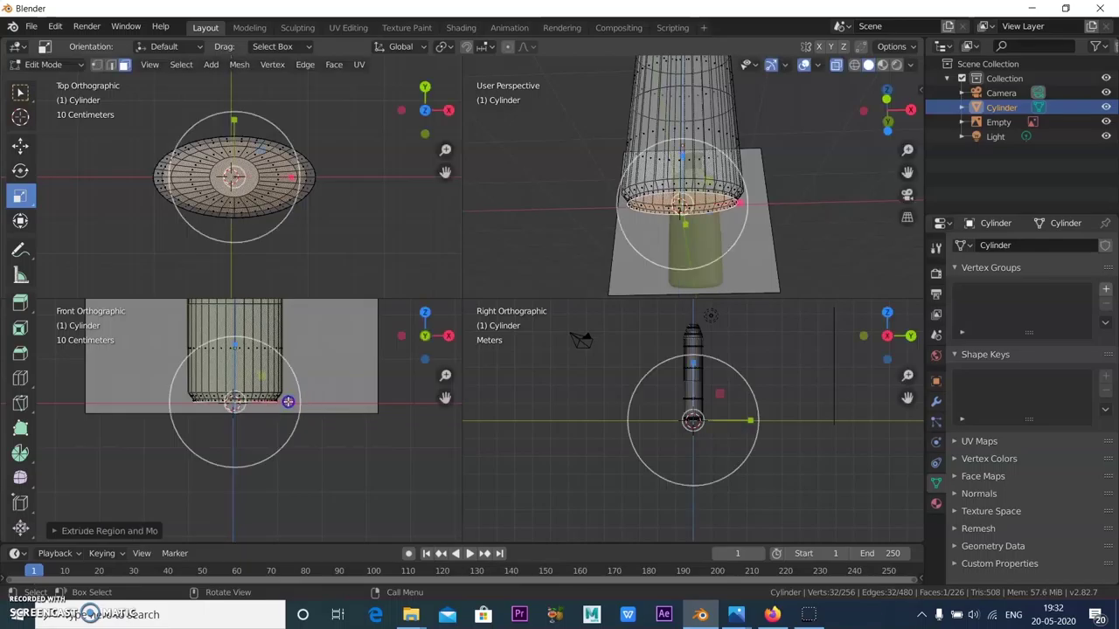
pyautogui.press('s')
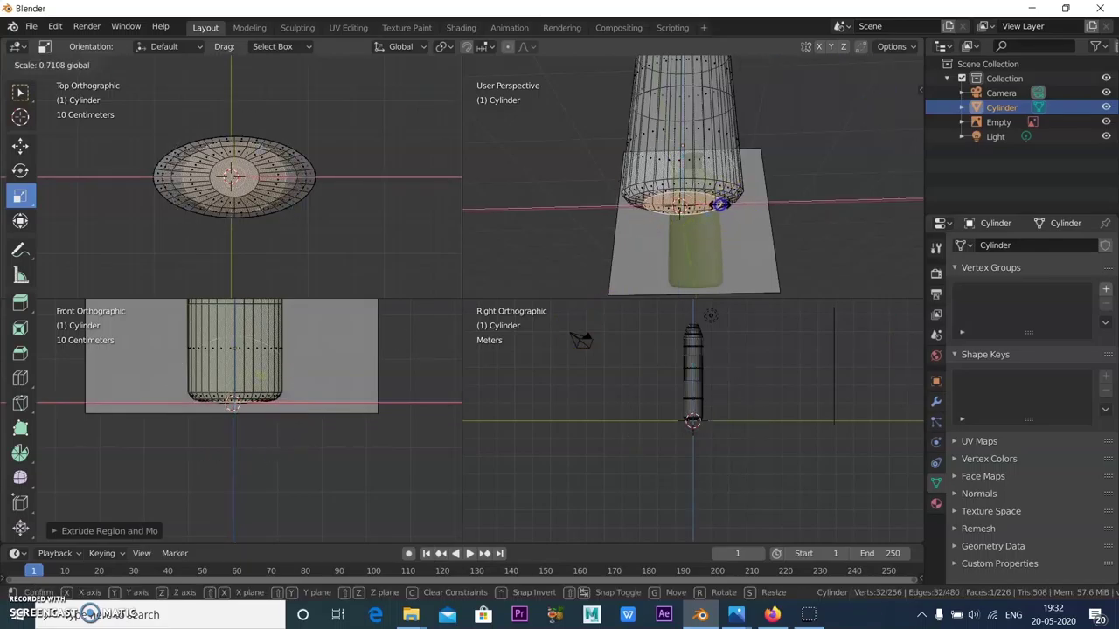
pyautogui.click(722, 203)
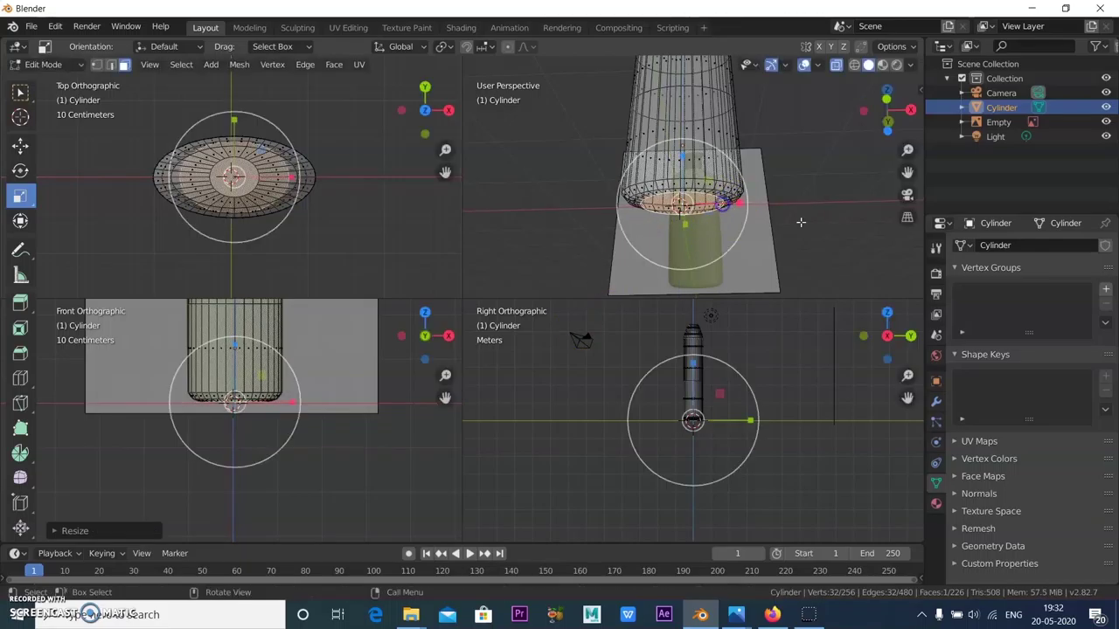
# Step: Shrink the bottom ring once more to round the base, check it, and deselect all
pyautogui.moveTo(807, 237); pyautogui.dragTo(709, 191, button='middle')
pyautogui.click(642, 202)
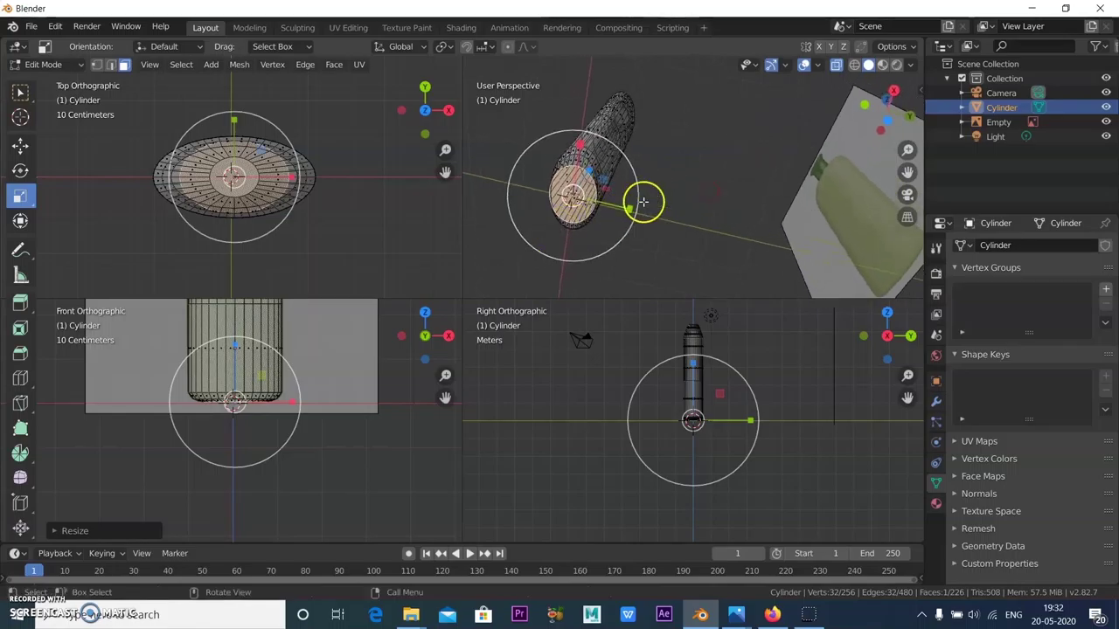
pyautogui.press('s')
pyautogui.click(615, 208)
pyautogui.moveTo(614, 208); pyautogui.dragTo(766, 10, button='middle')
pyautogui.scroll(-1, 691, 175)
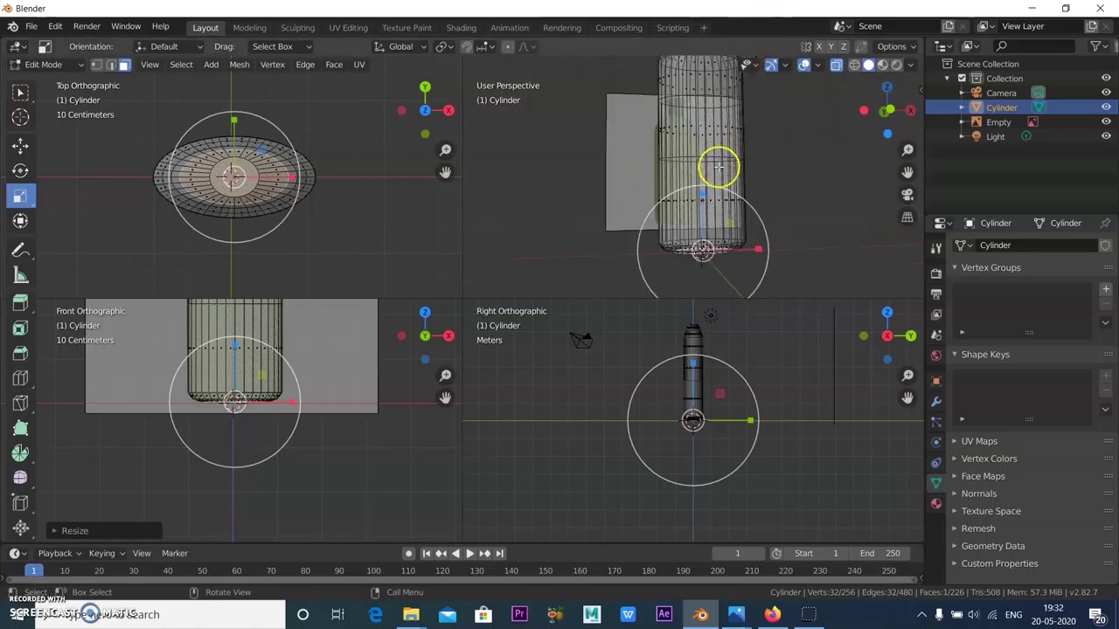
pyautogui.moveTo(760, 100); pyautogui.dragTo(756, 188, button='middle')
pyautogui.scroll(2, 756, 188)
pyautogui.hotkey('alt', 'a')
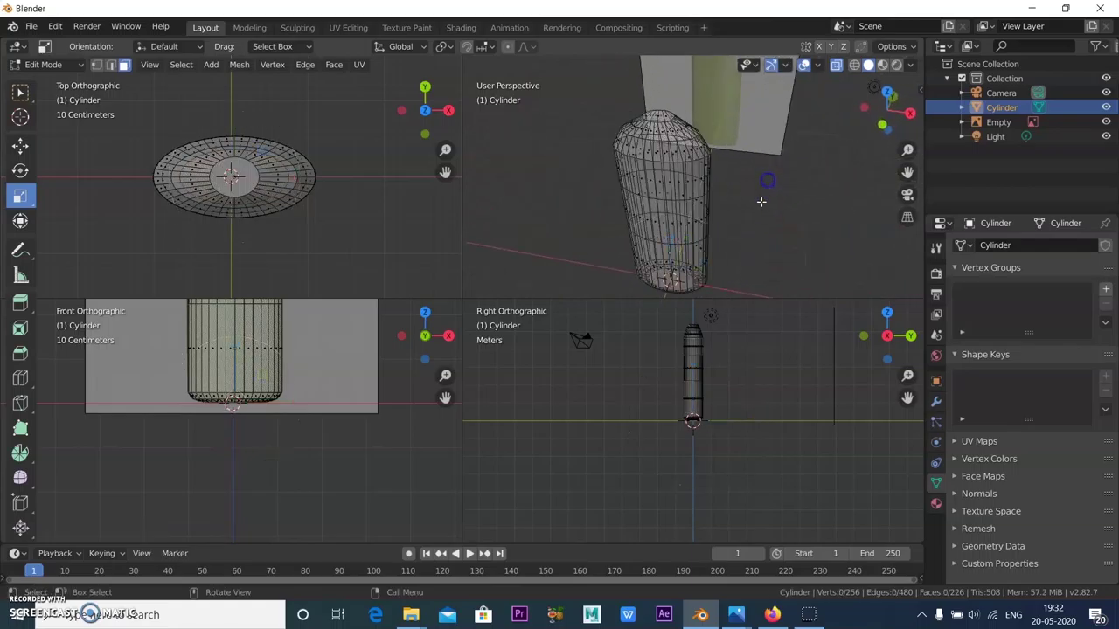
# Step: Frame the bottle's shoulder and lower the cylinder's top face to it along Z
pyautogui.scroll(-1, 320, 431)
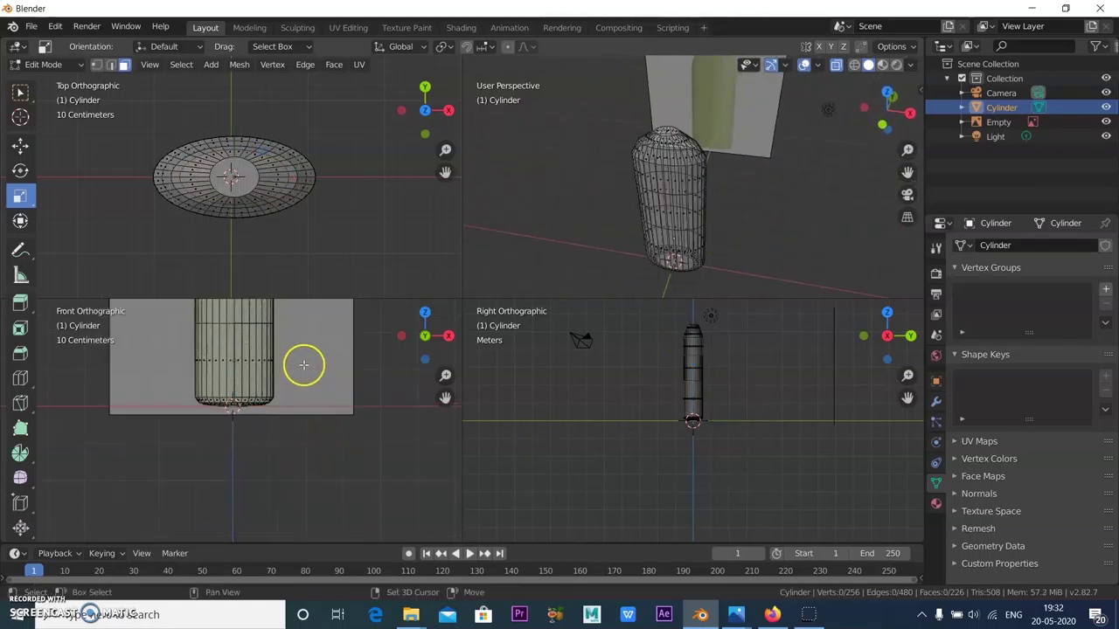
pyautogui.keyDown('shift'); pyautogui.moveTo(305, 364); pyautogui.dragTo(320, 498, button='middle'); pyautogui.keyUp('shift')
pyautogui.scroll(2, 309, 342)
pyautogui.keyDown('shift'); pyautogui.moveTo(310, 342); pyautogui.dragTo(263, 411, button='middle'); pyautogui.keyUp('shift')
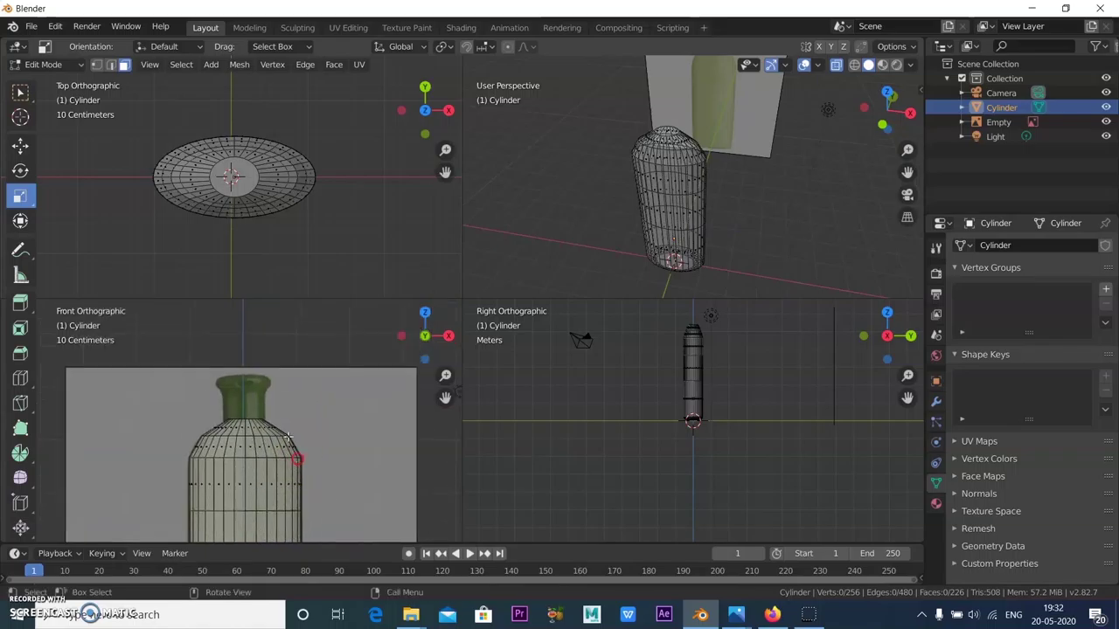
pyautogui.scroll(3, 263, 412)
pyautogui.scroll(3, 283, 420)
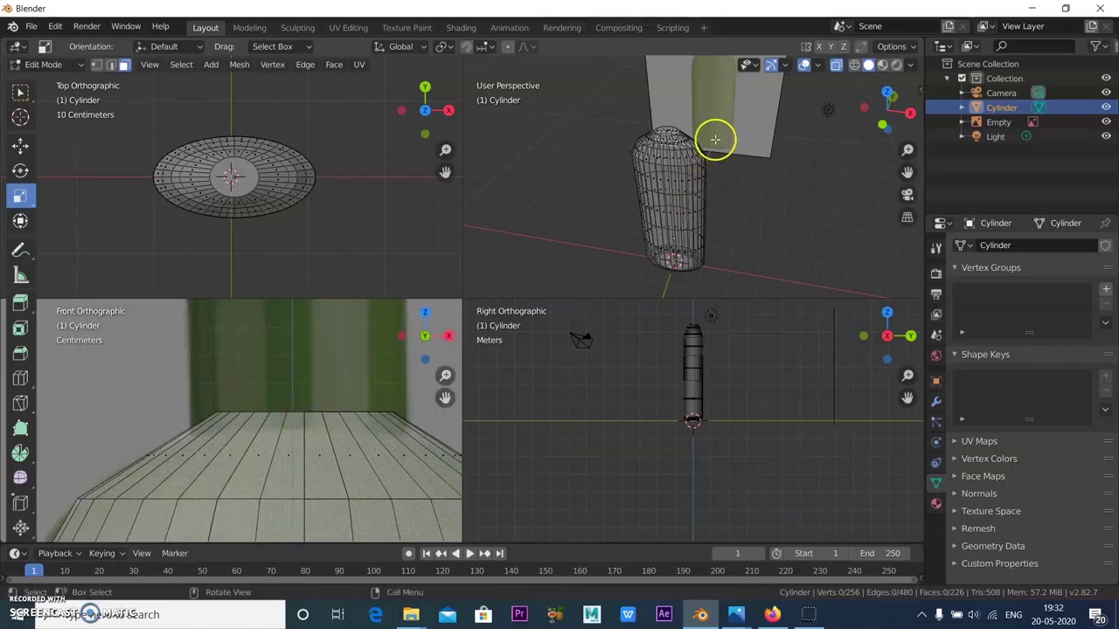
pyautogui.scroll(3, 715, 139)
pyautogui.click(676, 187)
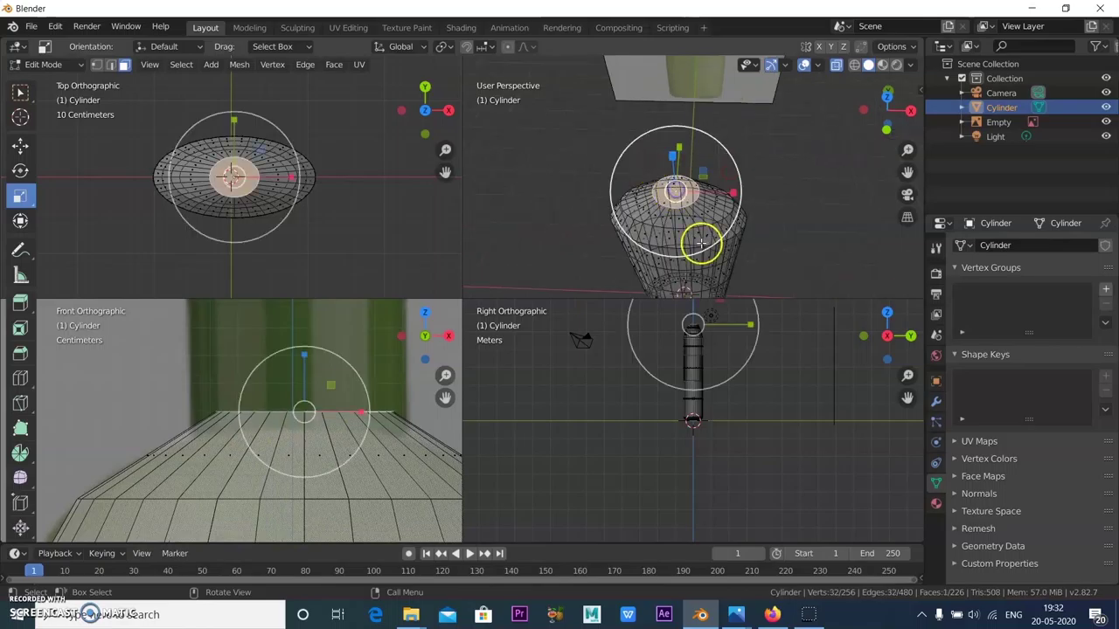
pyautogui.click(21, 146)
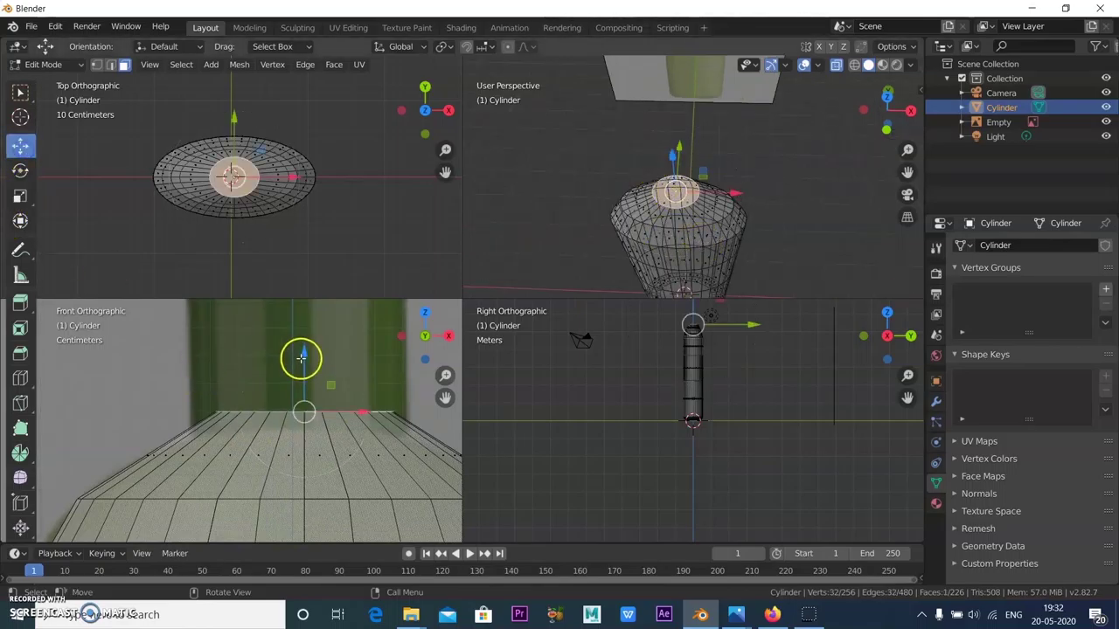
pyautogui.moveTo(301, 367); pyautogui.dragTo(322, 380)
# Step: Scale the top face down uniformly to roughly the neck's width
pyautogui.scroll(-5, 383, 356)
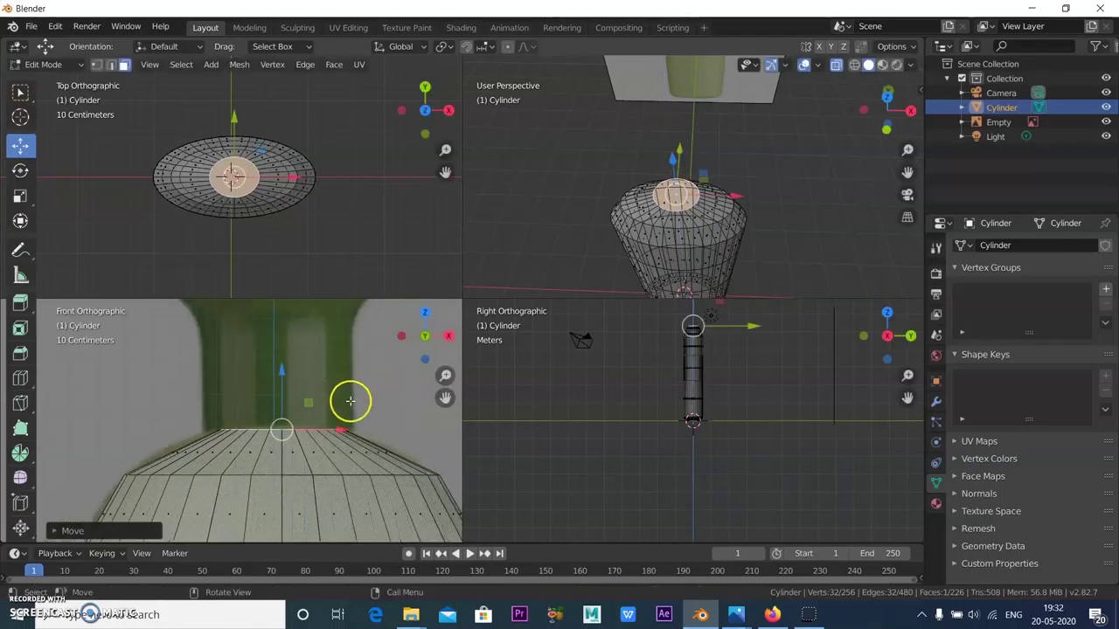
pyautogui.keyDown('shift'); pyautogui.moveTo(356, 435); pyautogui.dragTo(333, 426, button='middle'); pyautogui.keyUp('shift')
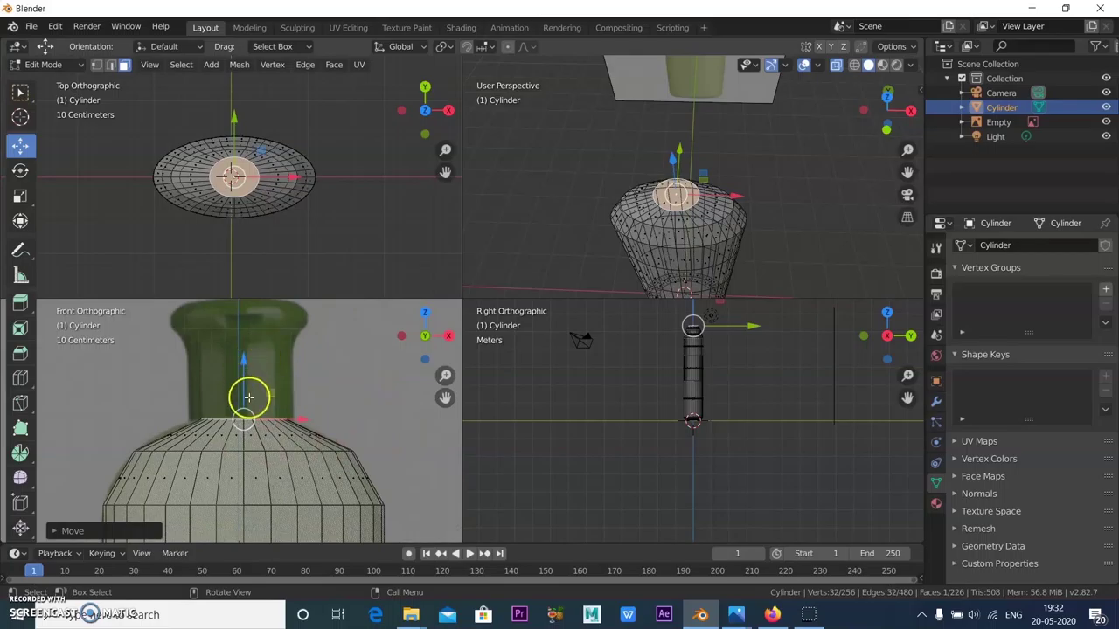
pyautogui.click(20, 196)
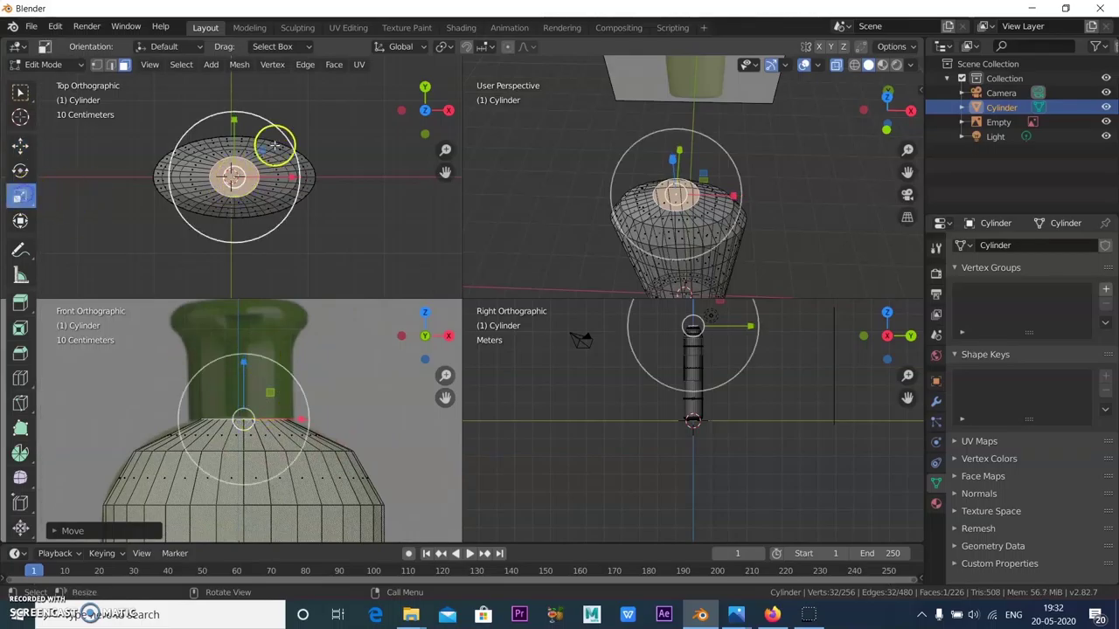
pyautogui.moveTo(275, 145); pyautogui.dragTo(296, 138)
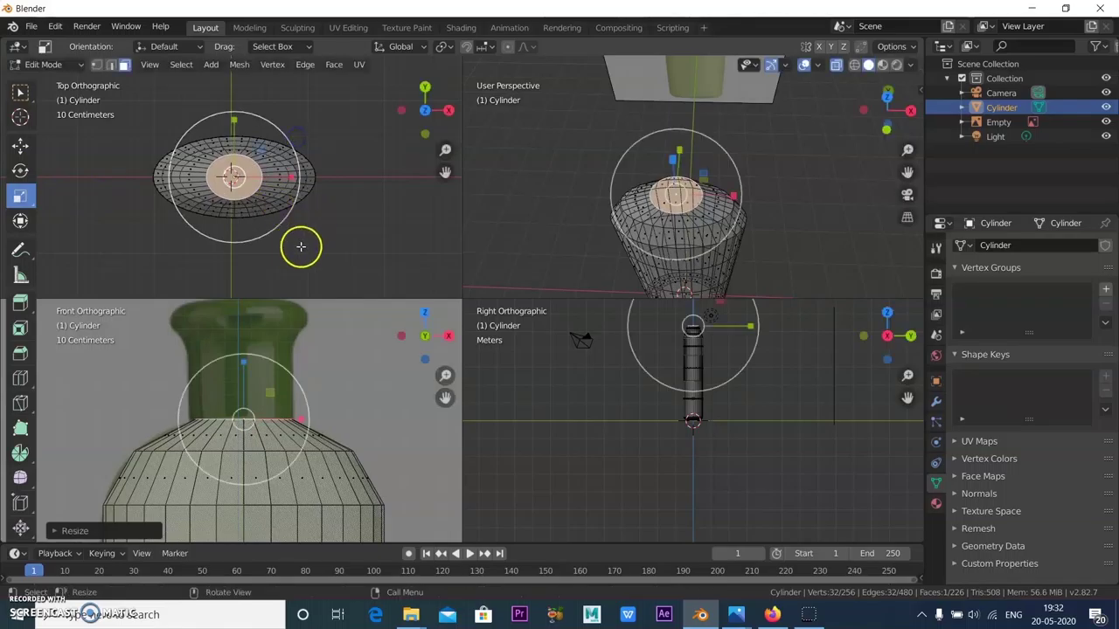
pyautogui.scroll(2, 734, 207)
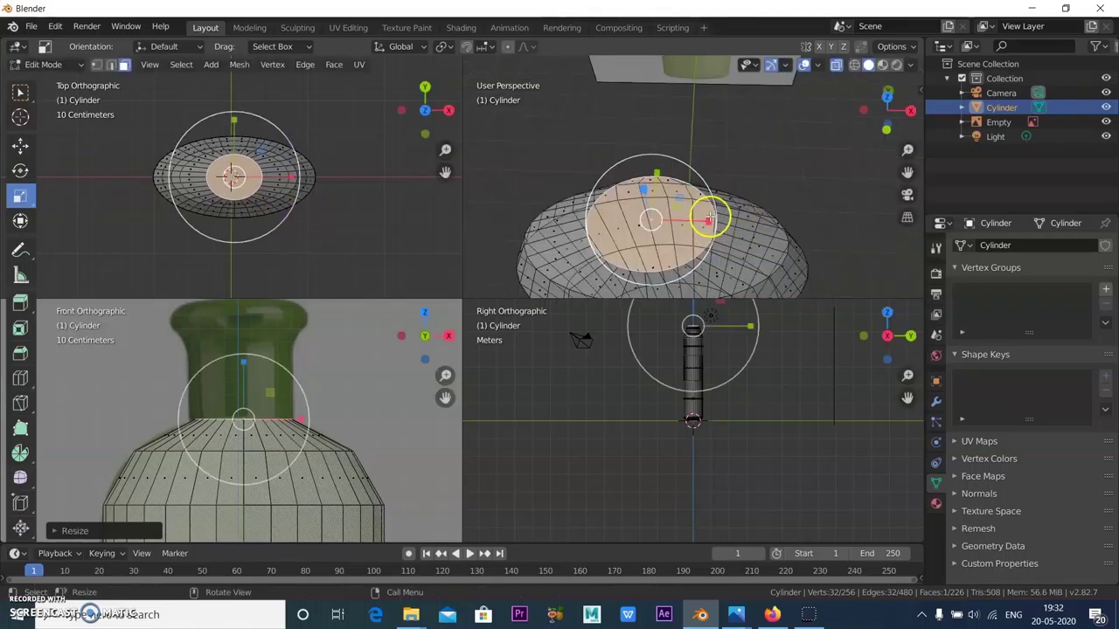
pyautogui.moveTo(708, 220); pyautogui.dragTo(698, 222)
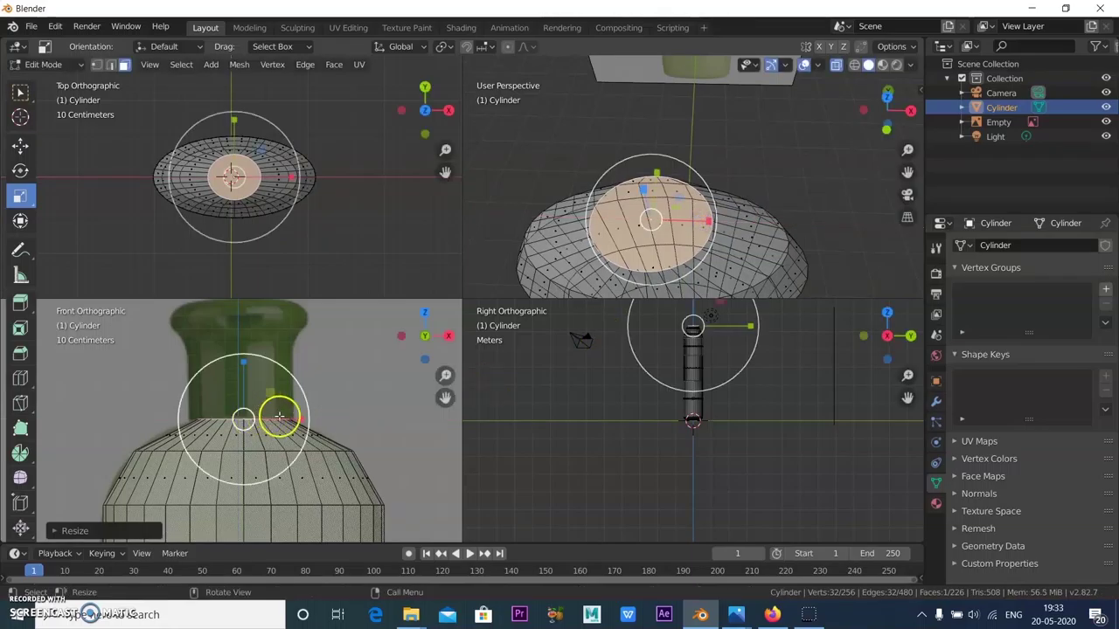
pyautogui.moveTo(727, 222); pyautogui.dragTo(760, 170, button='middle')
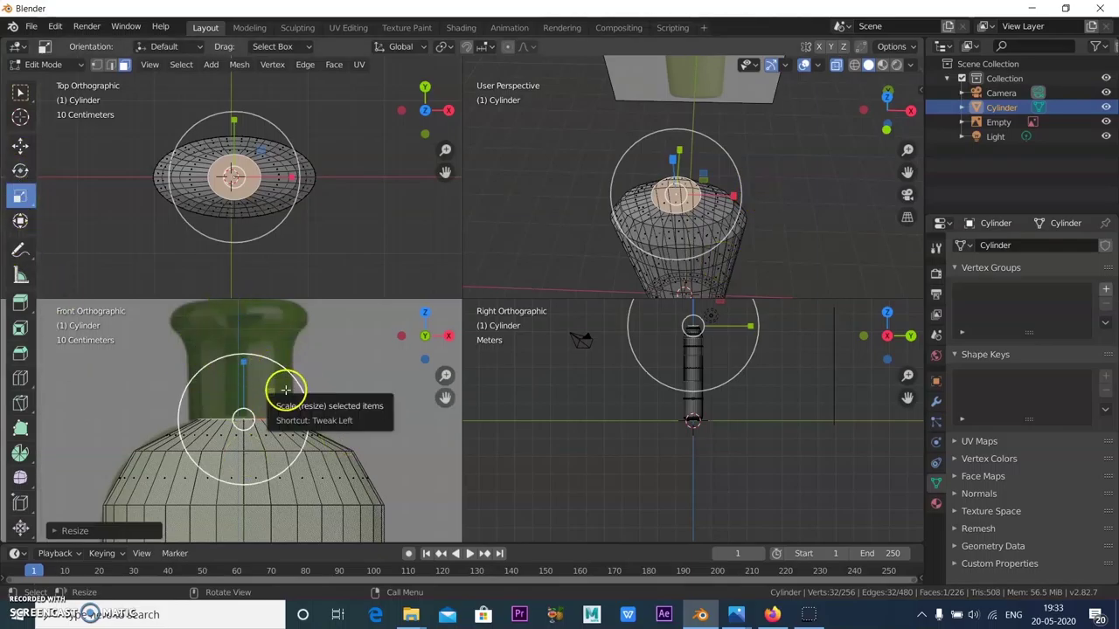
pyautogui.click(21, 149)
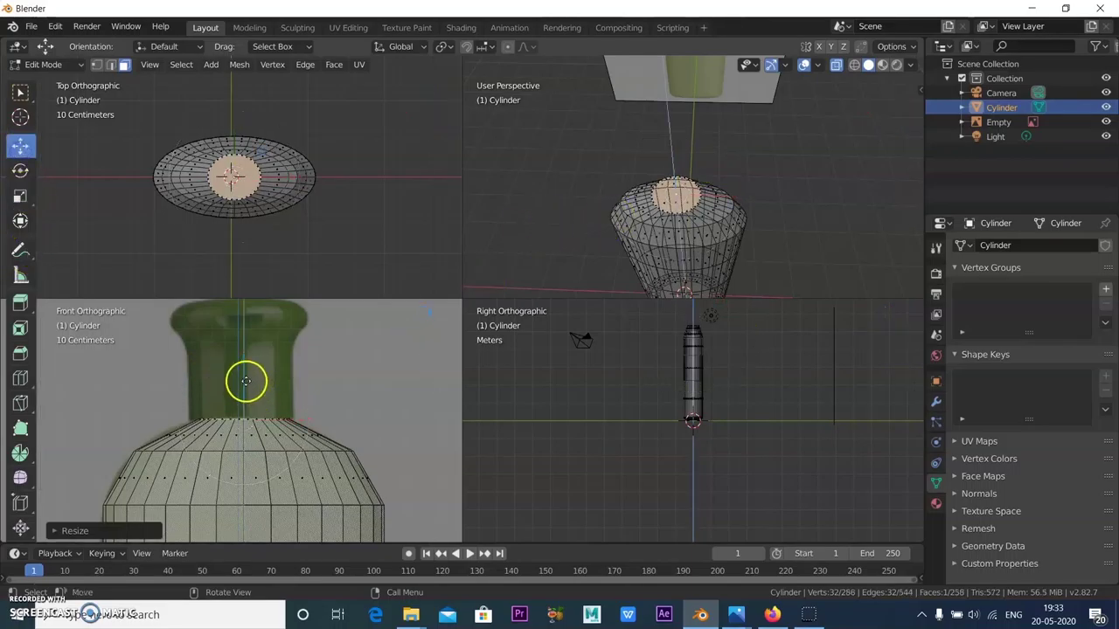
# Step: Extrude the top face about 0.58 m upward into a narrow neck reaching the cap's base
pyautogui.press('e')
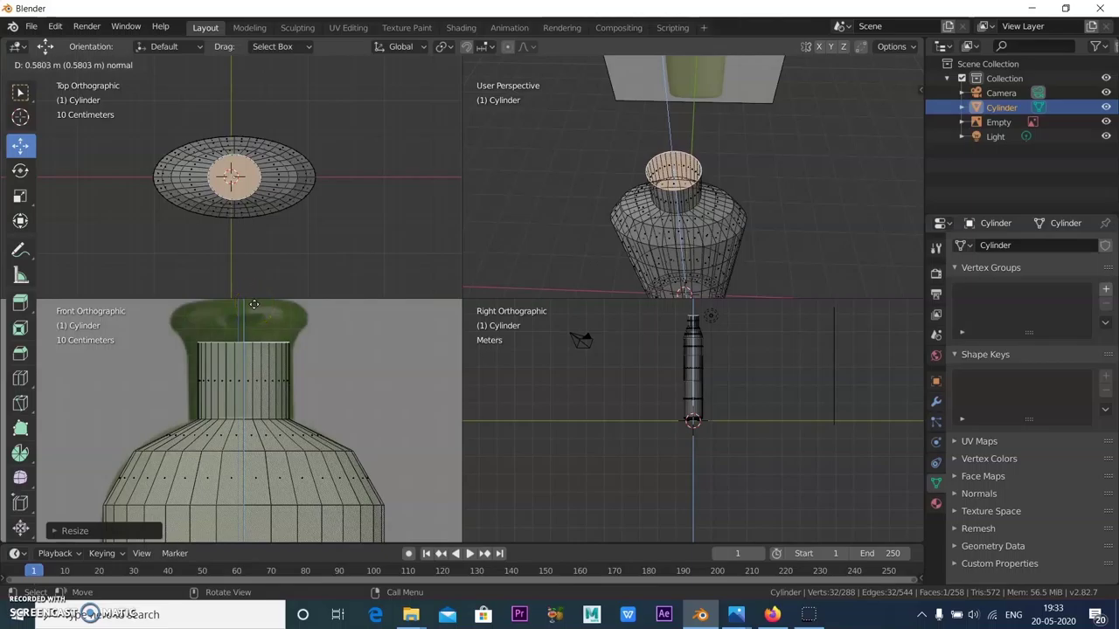
pyautogui.click(254, 304)
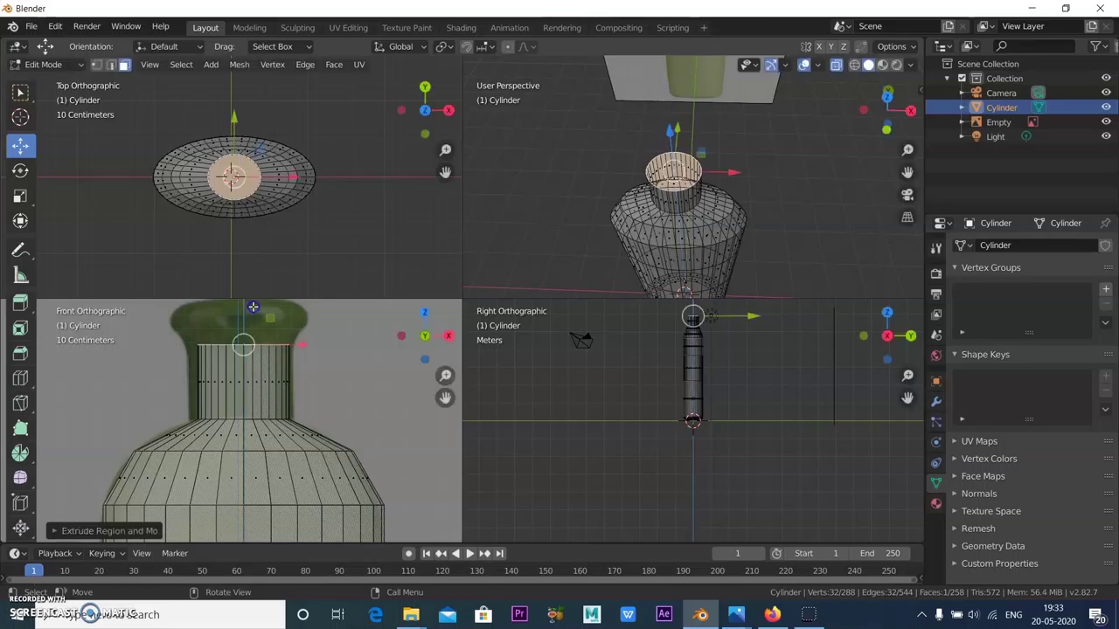
pyautogui.moveTo(772, 242)
pyautogui.mouseDown(button='middle')
pyautogui.moveTo(742, 254)
pyautogui.moveTo(781, 225)
pyautogui.moveTo(781, 247)
pyautogui.mouseUp(button='middle')
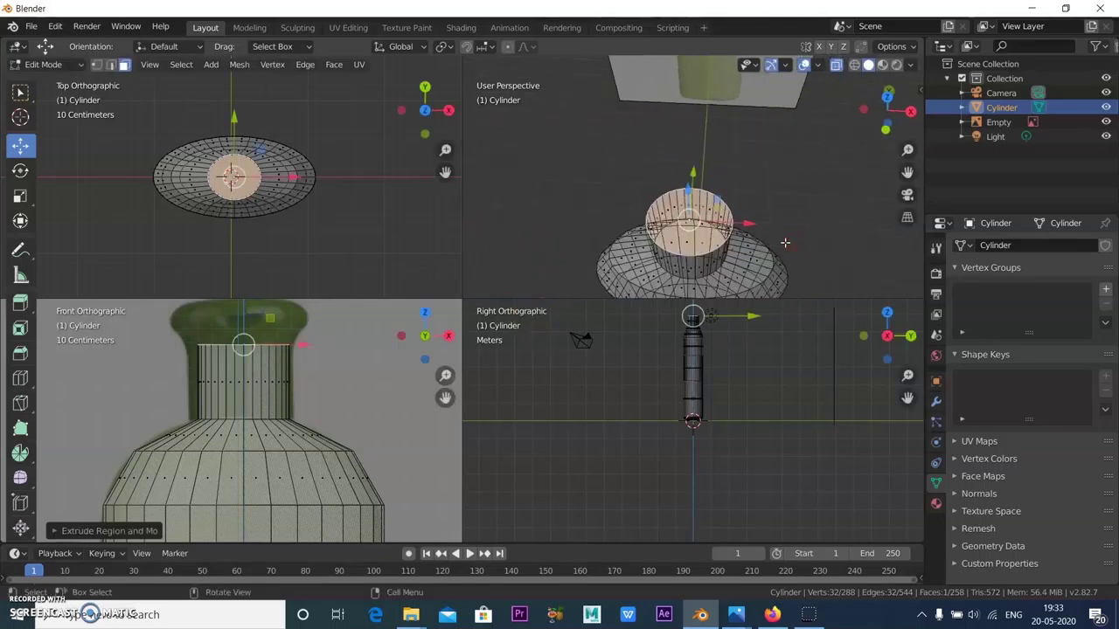
# Step: Inset the neck's top face into a rim and extrude the inner face downward
pyautogui.click(21, 329)
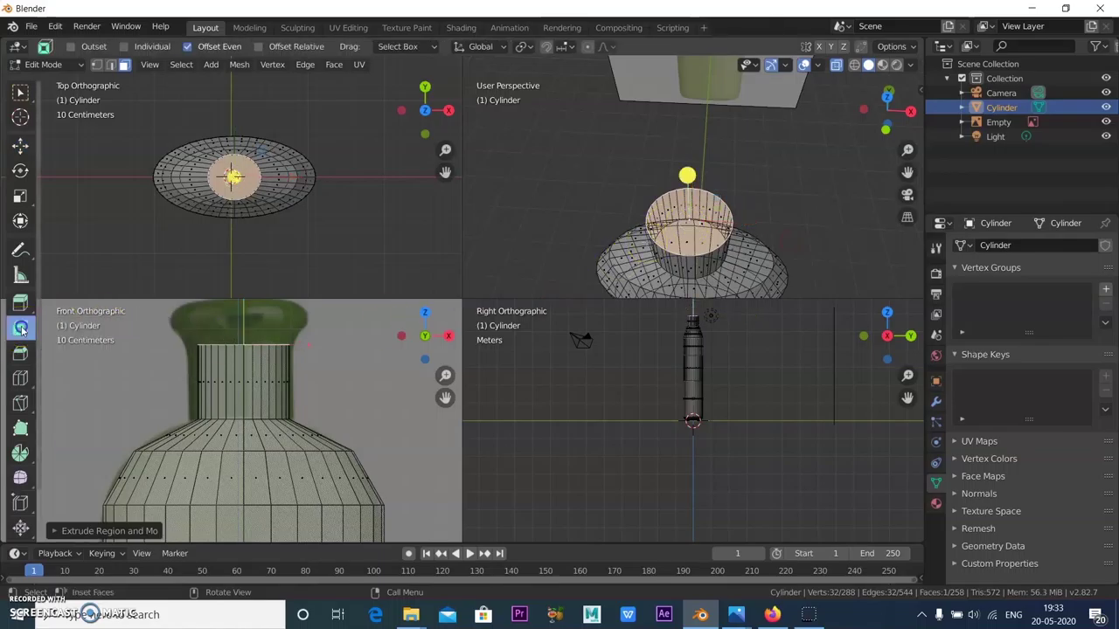
pyautogui.moveTo(687, 177); pyautogui.dragTo(779, 205)
pyautogui.moveTo(769, 200); pyautogui.dragTo(744, 213, button='middle')
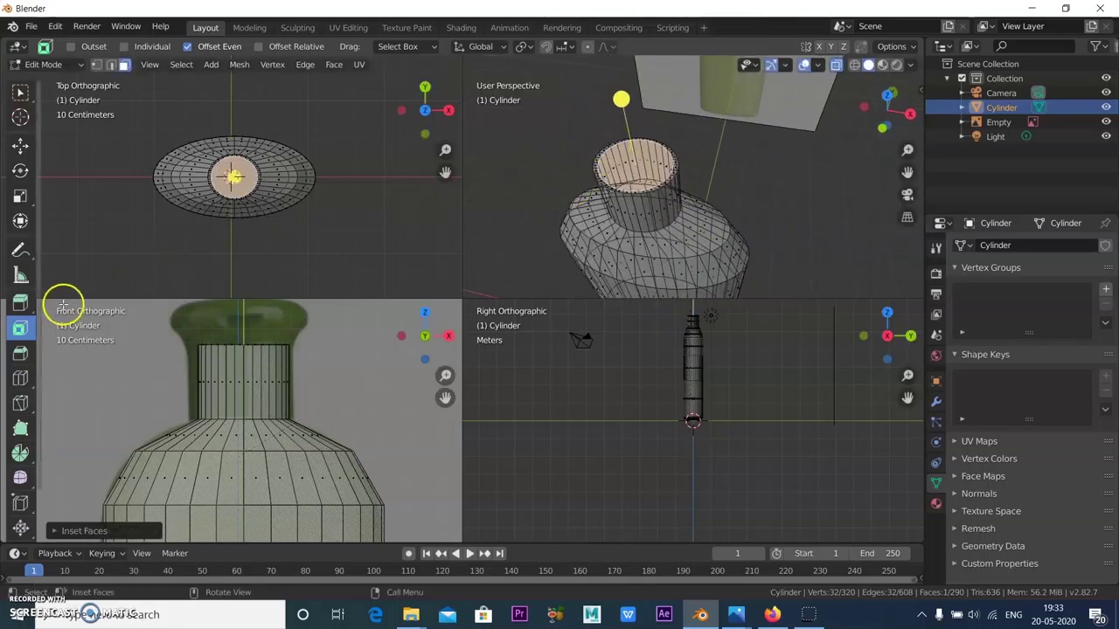
pyautogui.click(23, 304)
pyautogui.moveTo(626, 123); pyautogui.dragTo(755, 175)
pyautogui.moveTo(755, 175); pyautogui.dragTo(639, 289, button='middle')
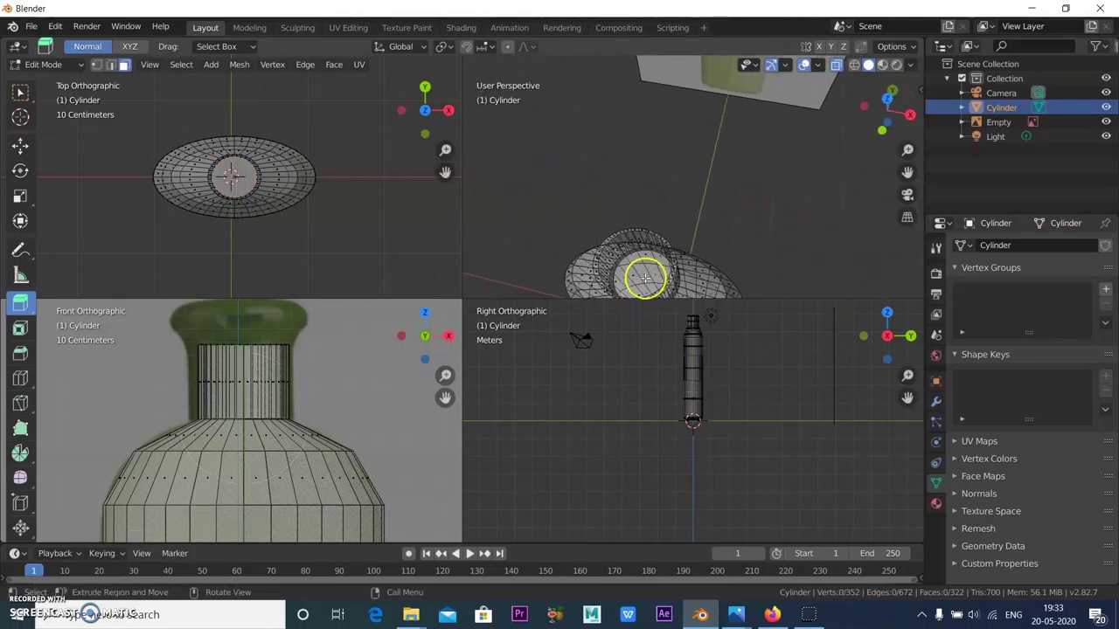
# Step: Delete the neck's inner top face to open the mouth, then switch to solid display
pyautogui.click(645, 278)
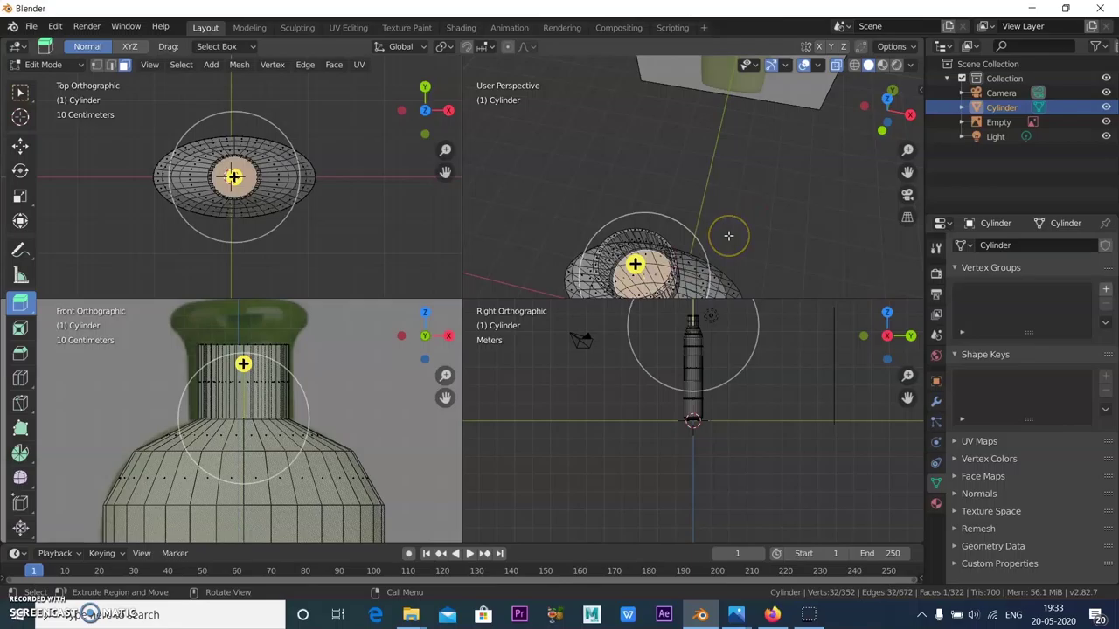
pyautogui.press('x')
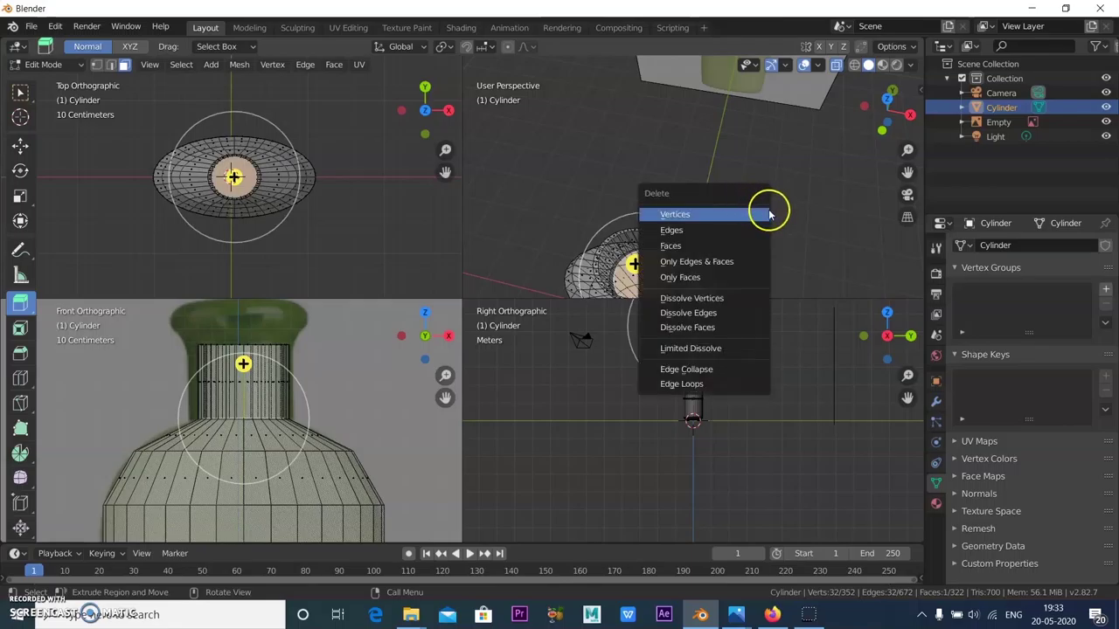
pyautogui.click(700, 246)
pyautogui.moveTo(742, 210); pyautogui.dragTo(874, 62, button='middle')
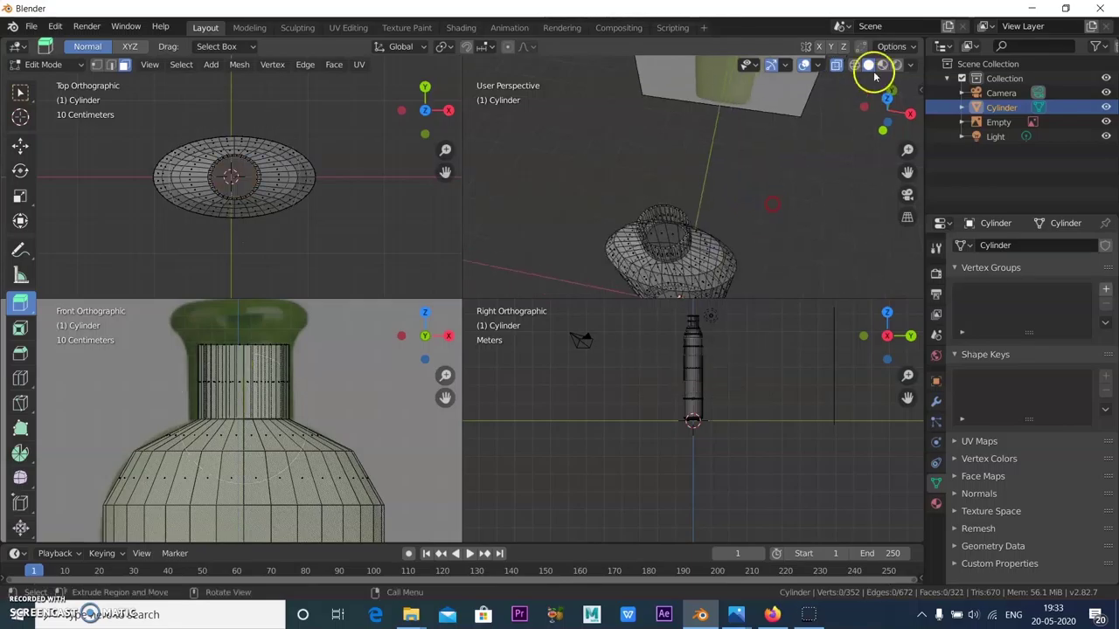
pyautogui.click(840, 72)
# Step: Add several horizontal edge loops along the bottle neck with Loop Cut, sliding each into place
pyautogui.moveTo(769, 165); pyautogui.dragTo(588, 206, button='middle')
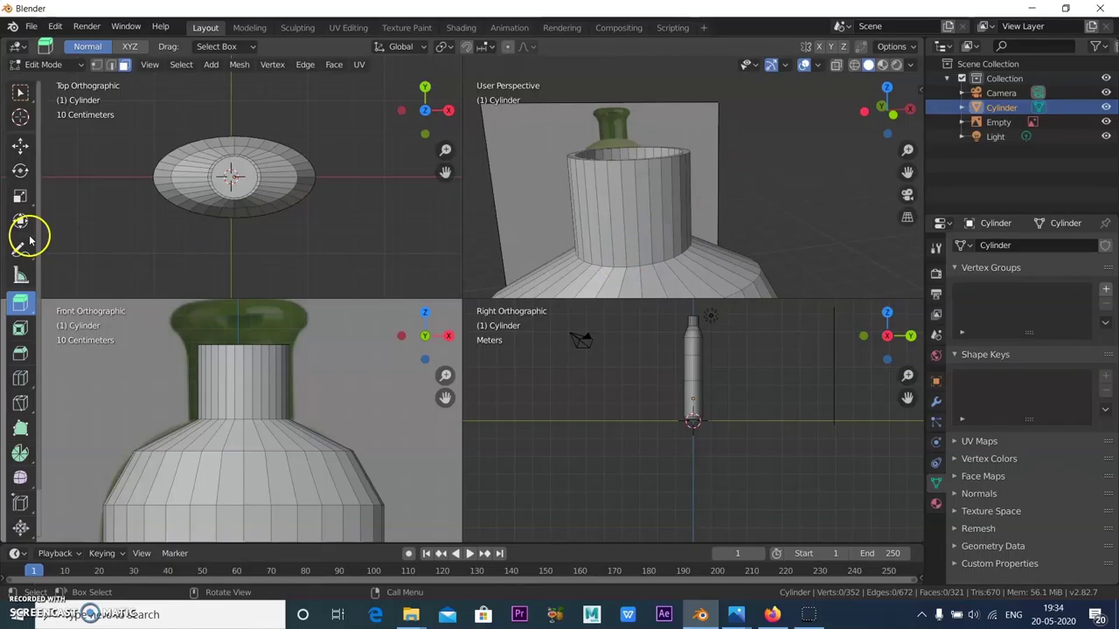
pyautogui.click(21, 377)
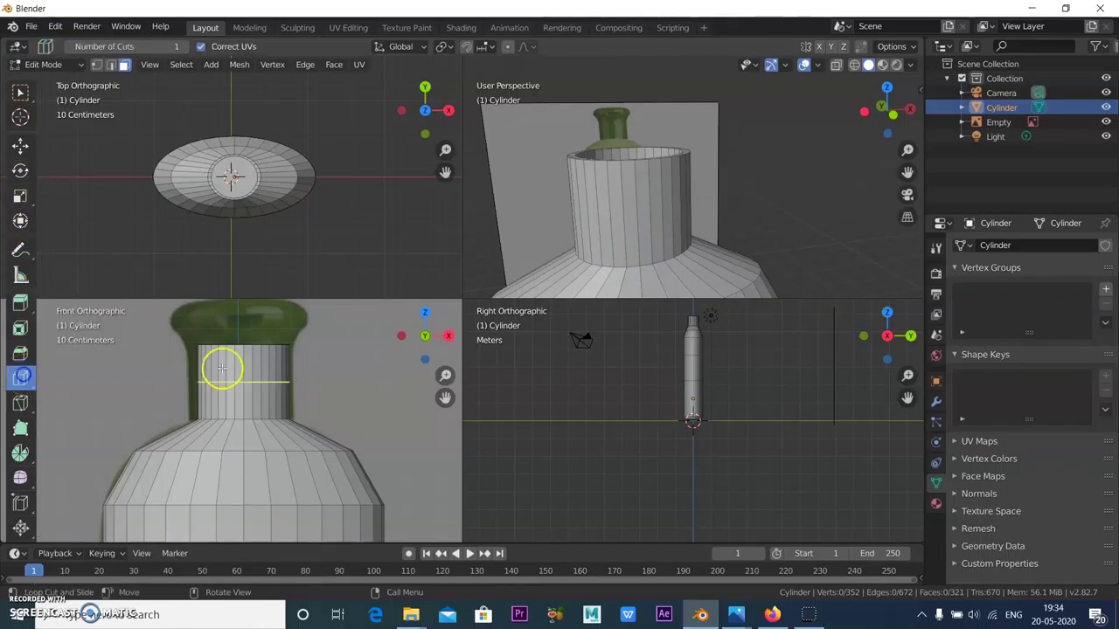
pyautogui.moveTo(219, 367); pyautogui.dragTo(231, 337)
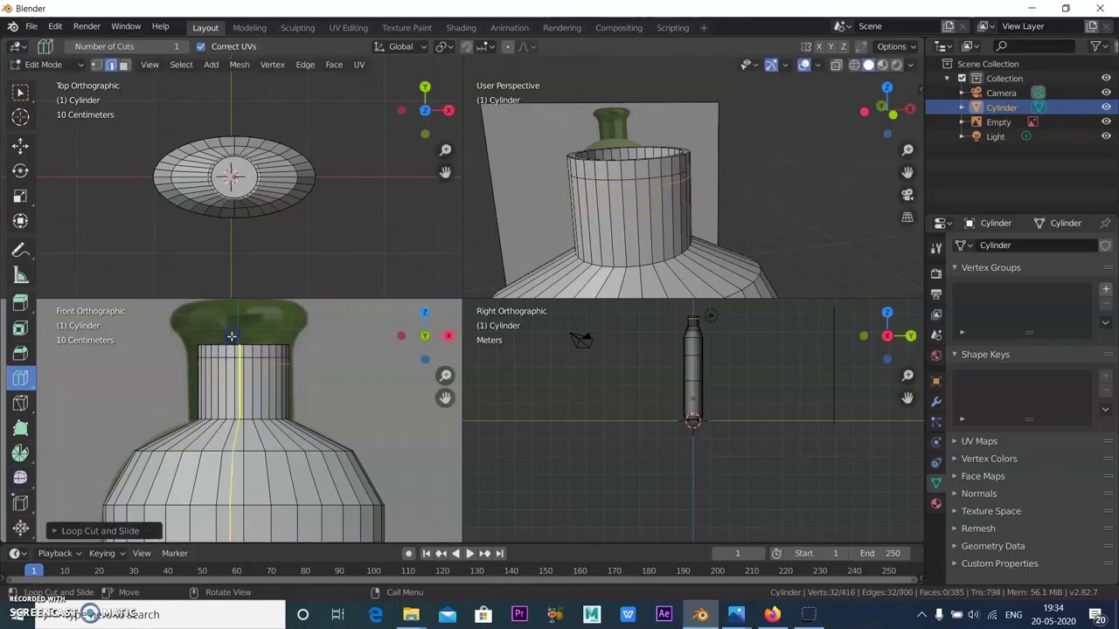
pyautogui.moveTo(217, 374); pyautogui.dragTo(224, 362)
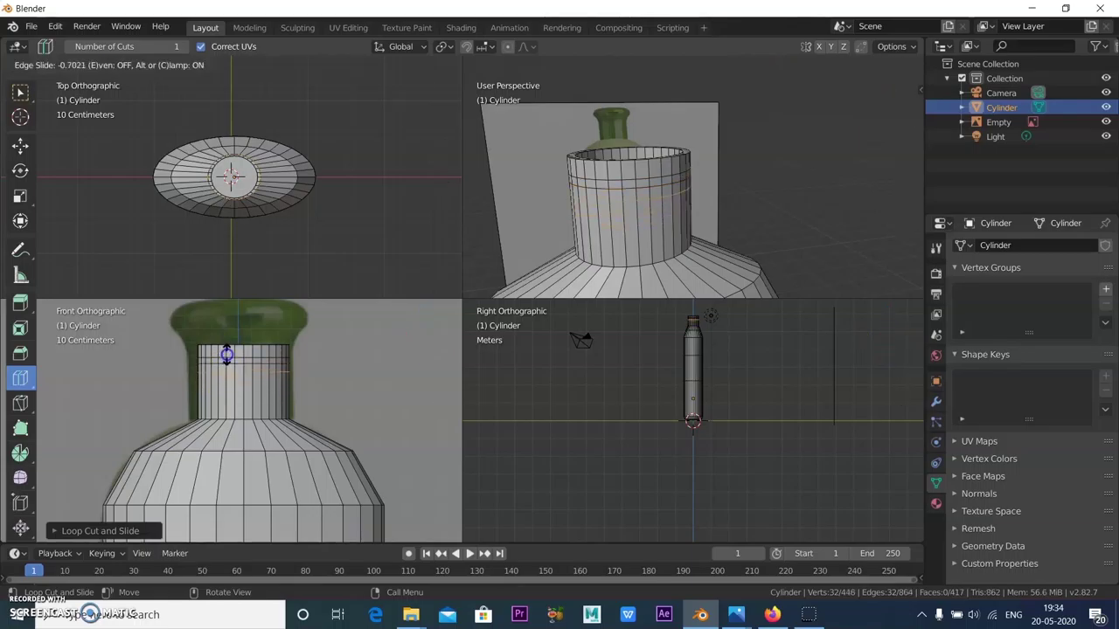
pyautogui.moveTo(231, 353)
pyautogui.mouseDown()
pyautogui.moveTo(210, 385)
pyautogui.moveTo(219, 368)
pyautogui.mouseUp()
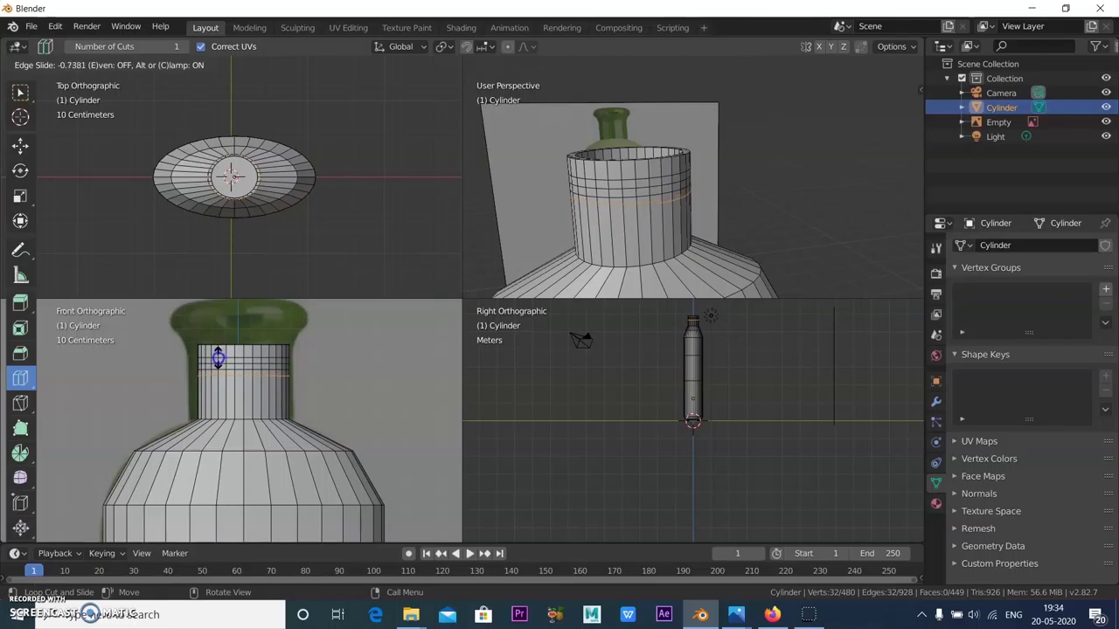
pyautogui.moveTo(224, 358); pyautogui.dragTo(207, 381)
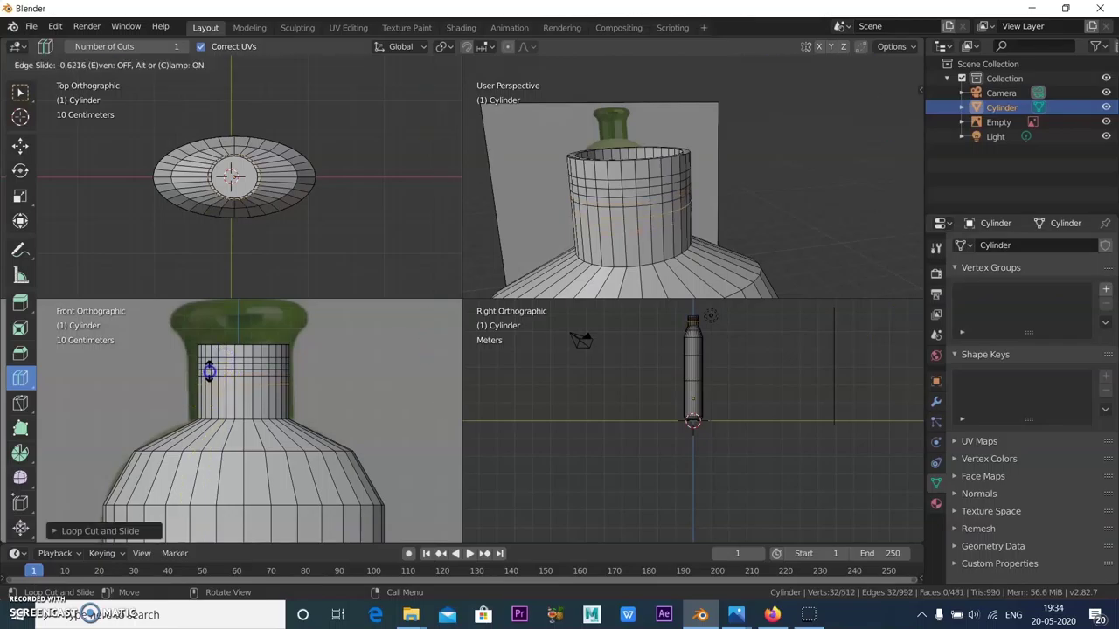
pyautogui.moveTo(212, 369); pyautogui.dragTo(211, 391)
pyautogui.moveTo(207, 396)
pyautogui.mouseDown()
pyautogui.moveTo(213, 388)
pyautogui.moveTo(202, 410)
pyautogui.mouseUp()
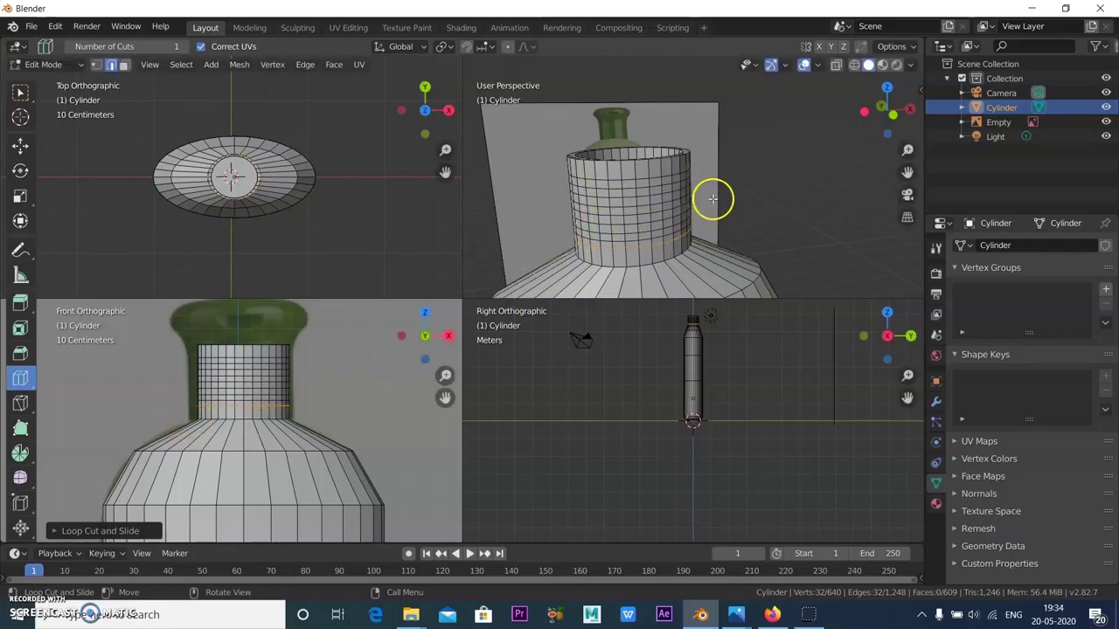
pyautogui.click(20, 144)
# Step: Try selecting the neck-top edge loop from a single vertex, then clear the face selection
pyautogui.click(742, 191)
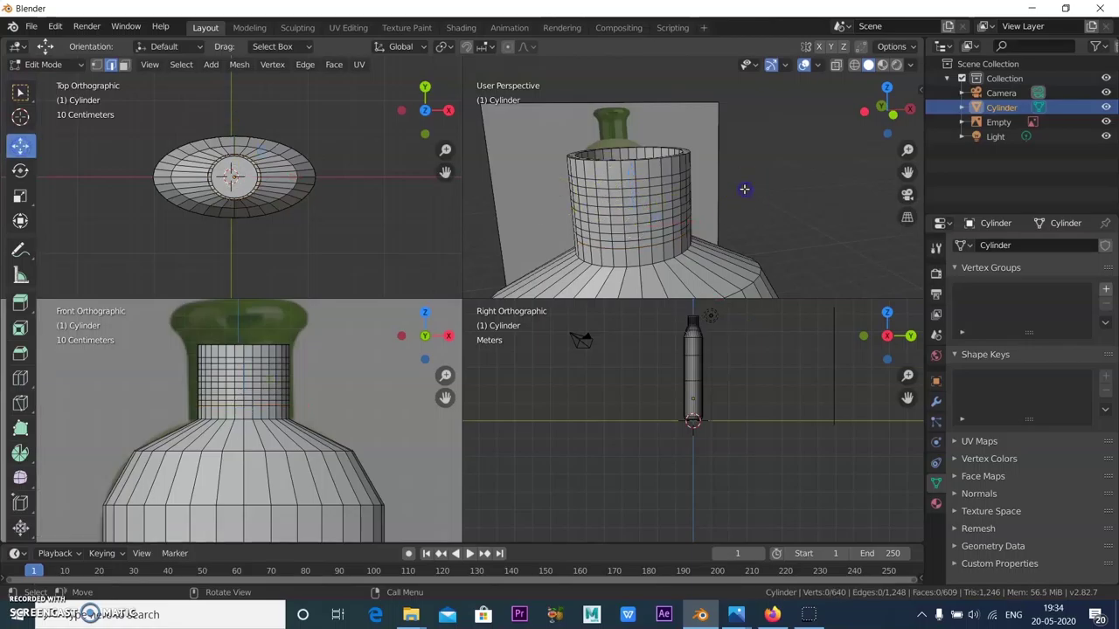
pyautogui.click(642, 179)
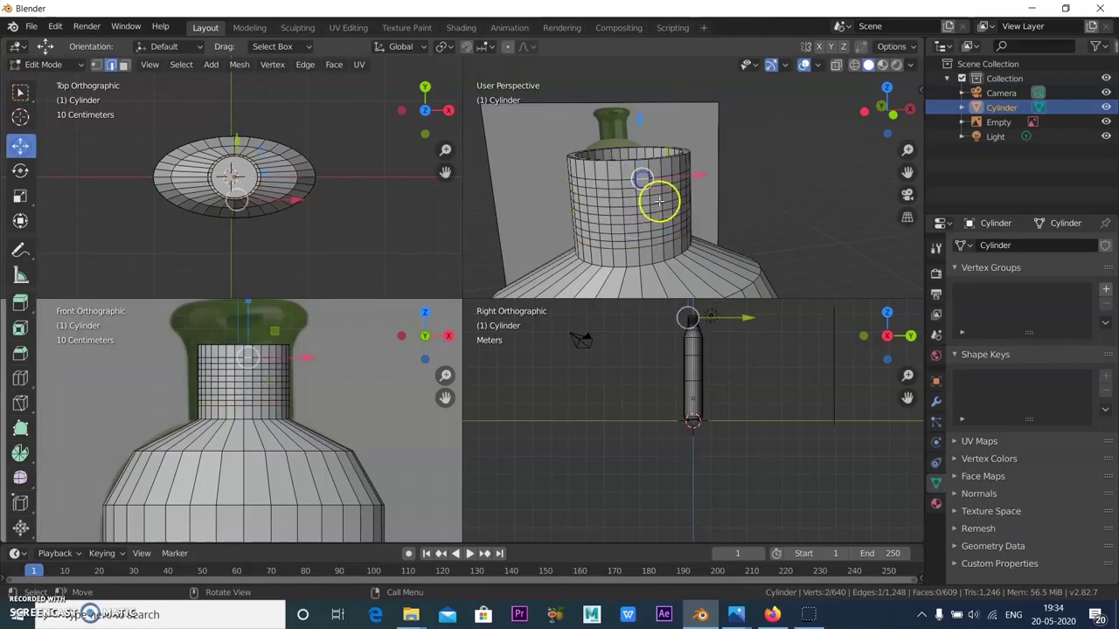
pyautogui.click(182, 65)
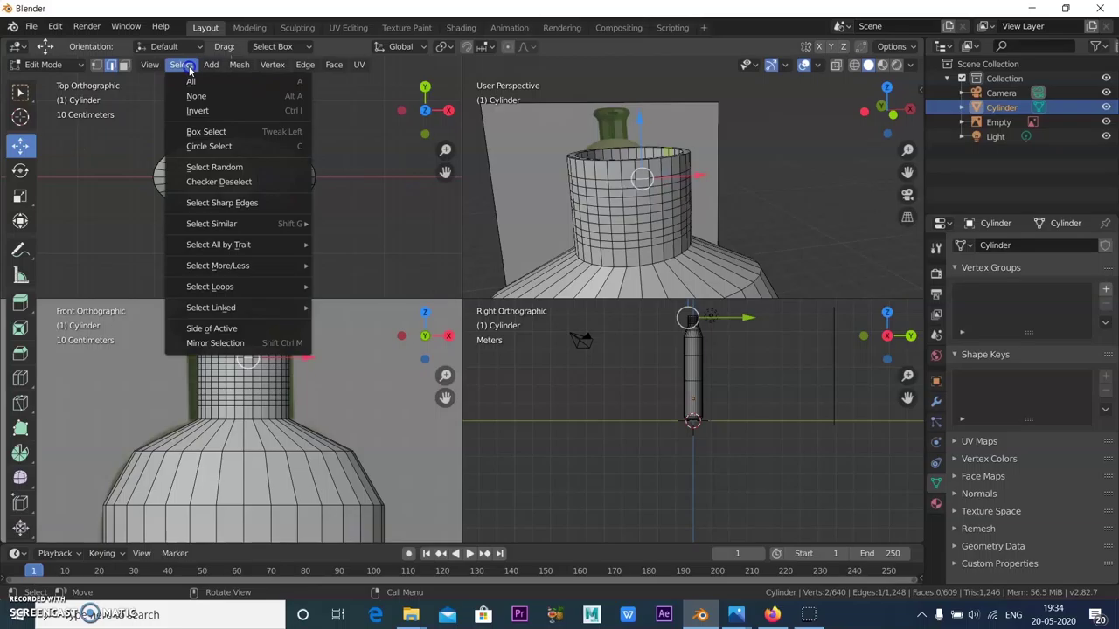
pyautogui.moveTo(245, 293)
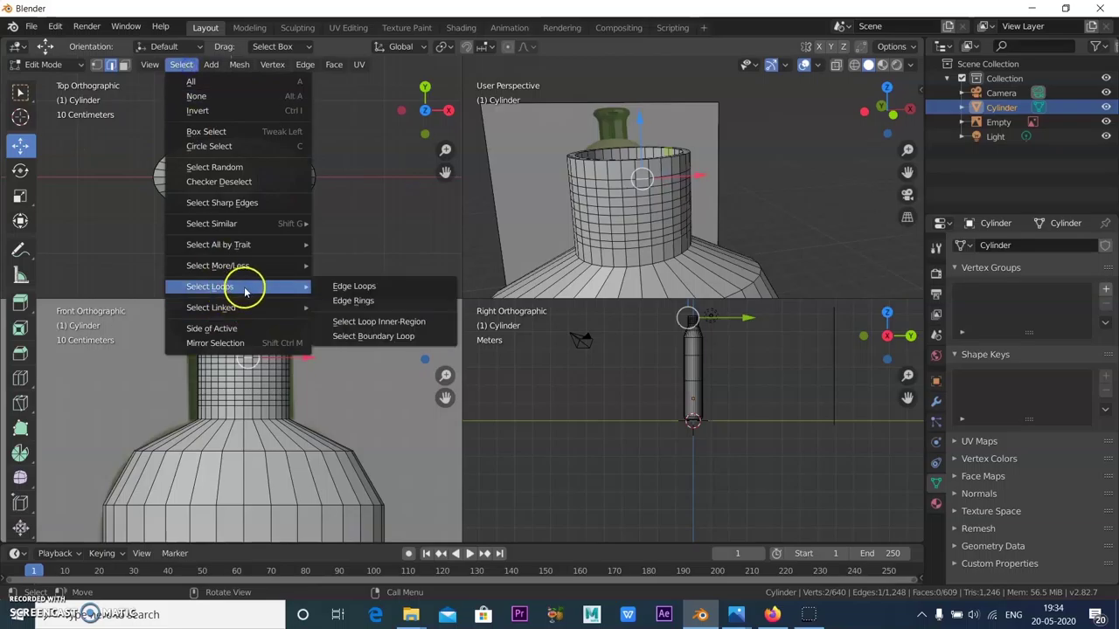
pyautogui.click(359, 287)
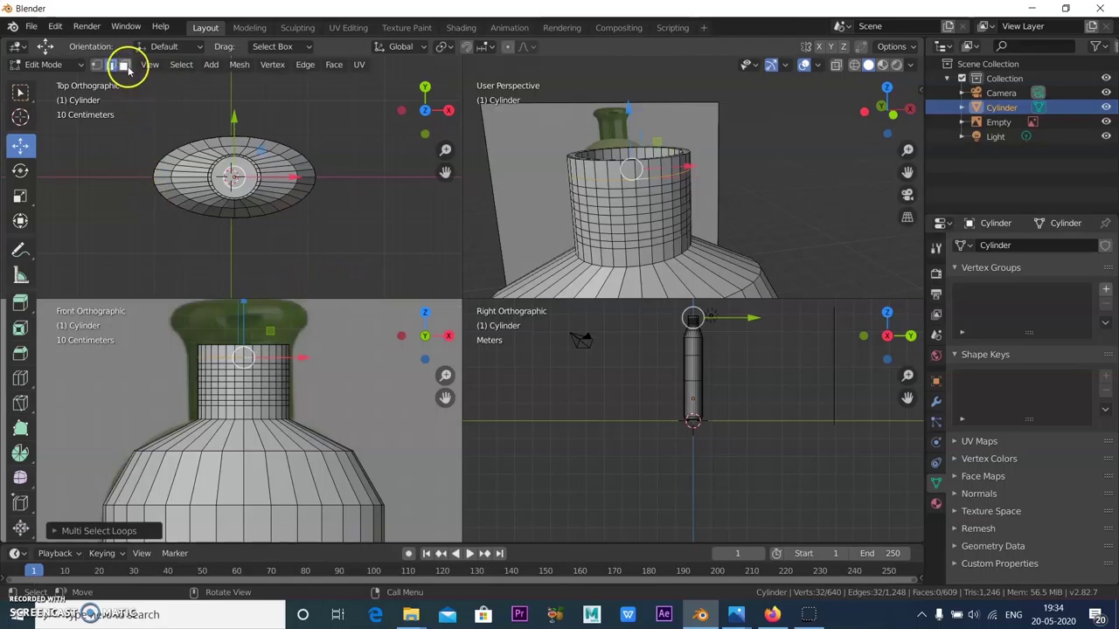
pyautogui.click(125, 66)
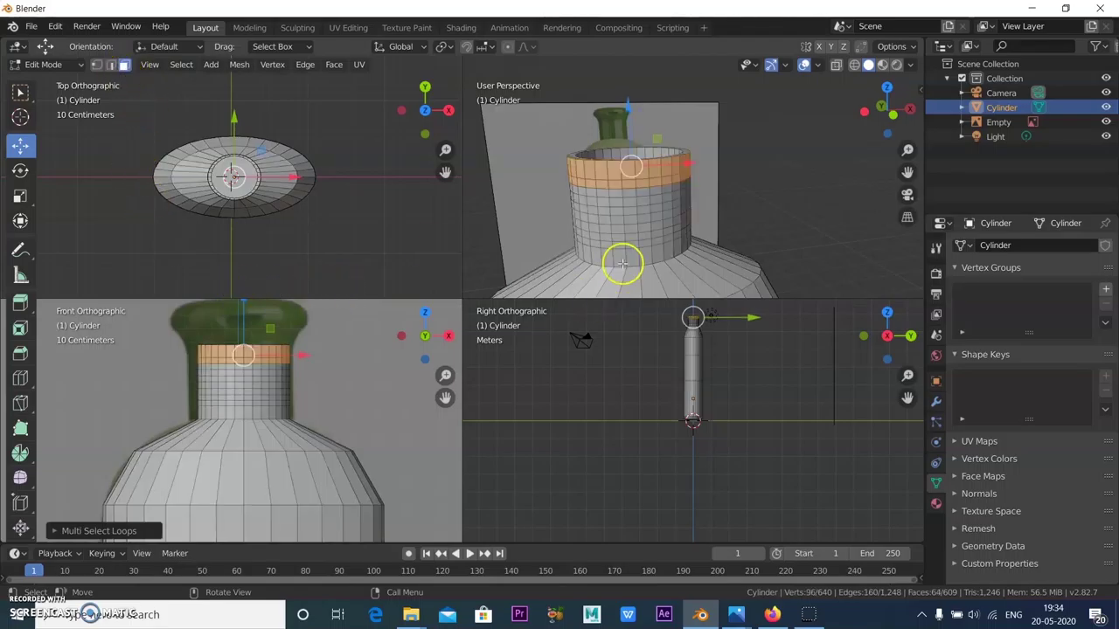
pyautogui.click(776, 184)
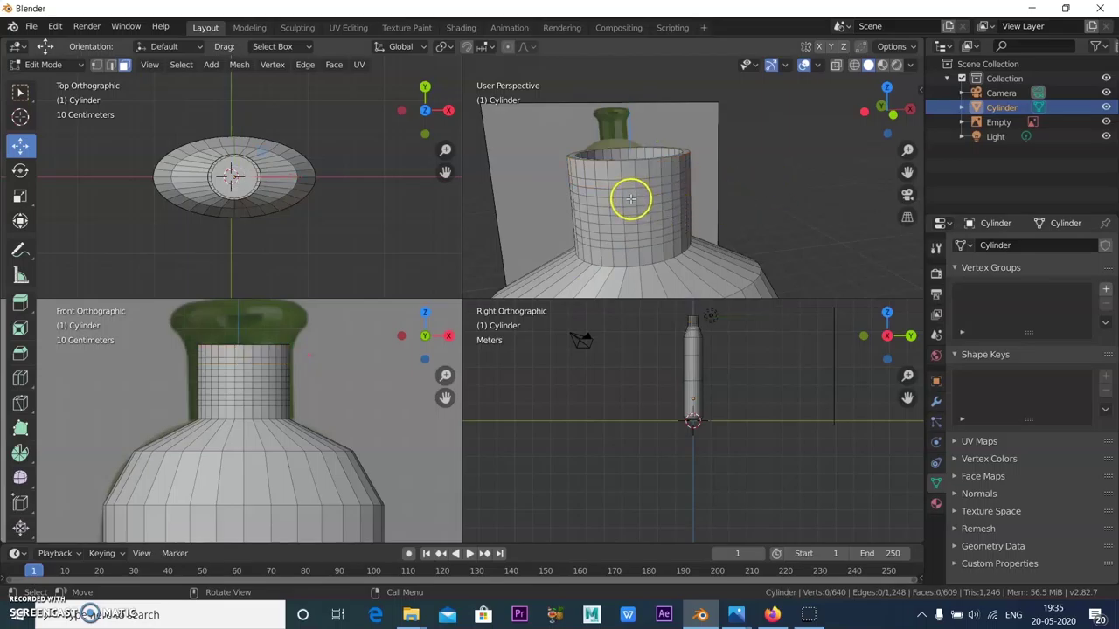
# Step: In edge select mode, pick a single edge near the top of the neck
pyautogui.click(111, 65)
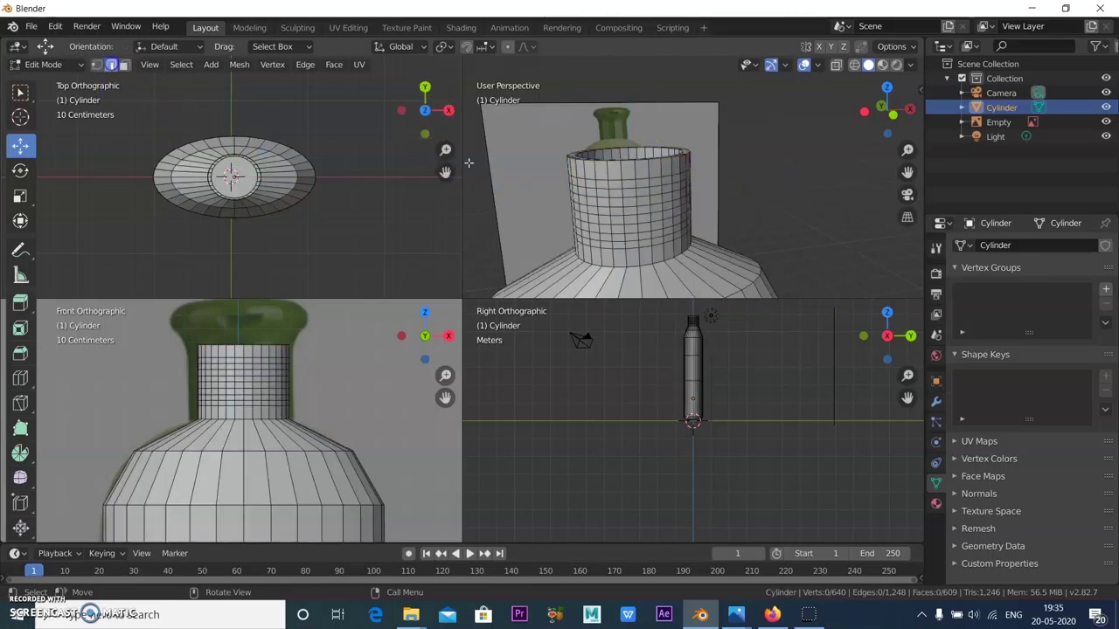
pyautogui.click(630, 187)
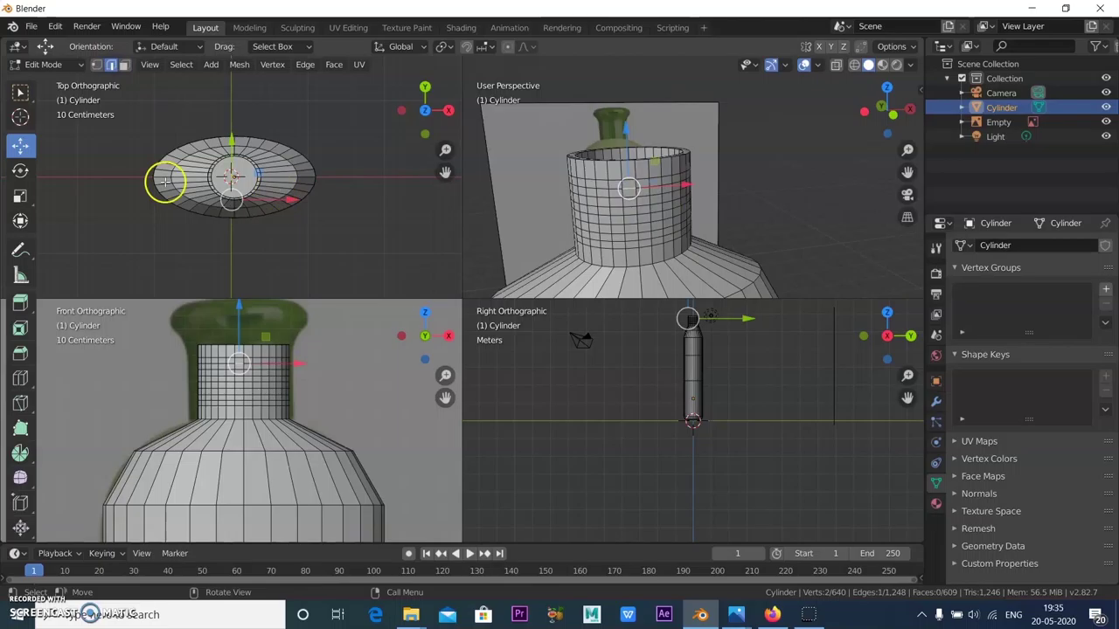
pyautogui.click(123, 65)
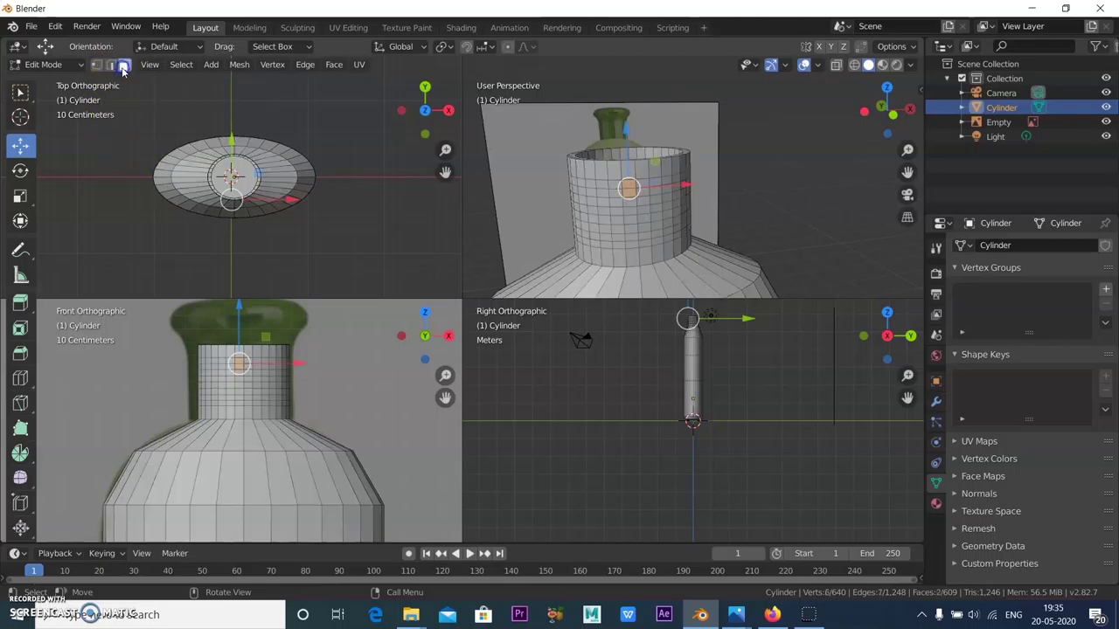
pyautogui.click(782, 156)
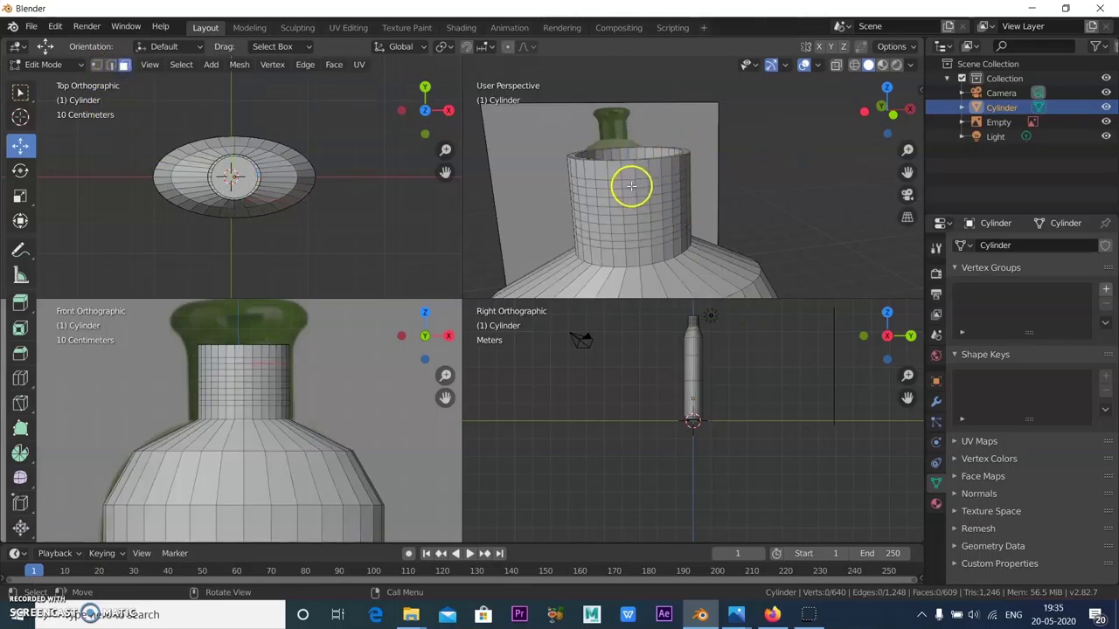
pyautogui.click(110, 64)
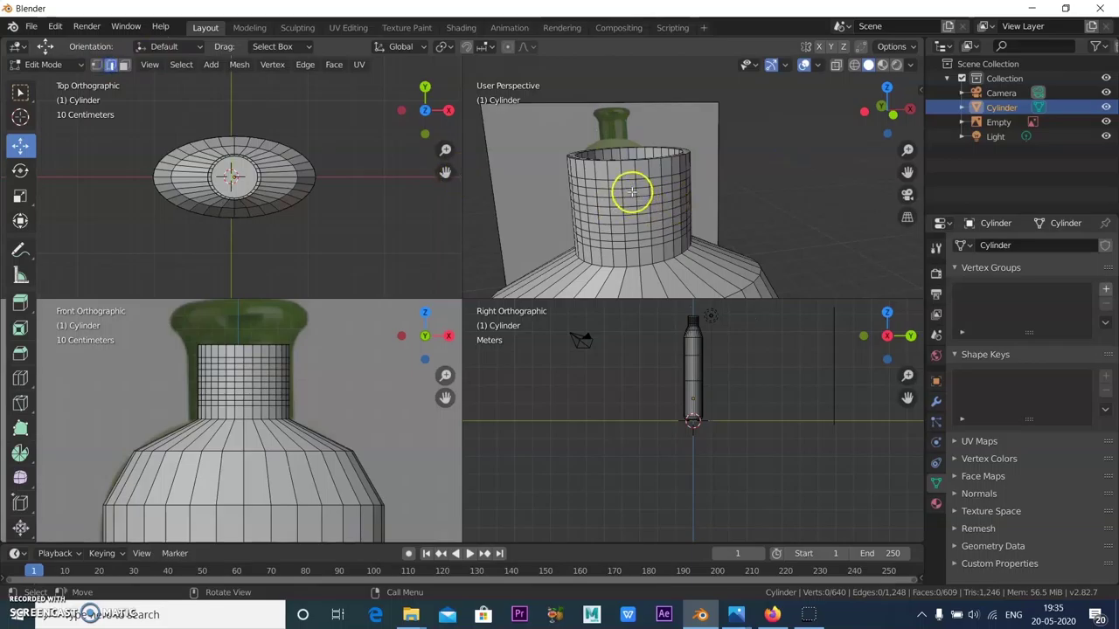
pyautogui.click(628, 187)
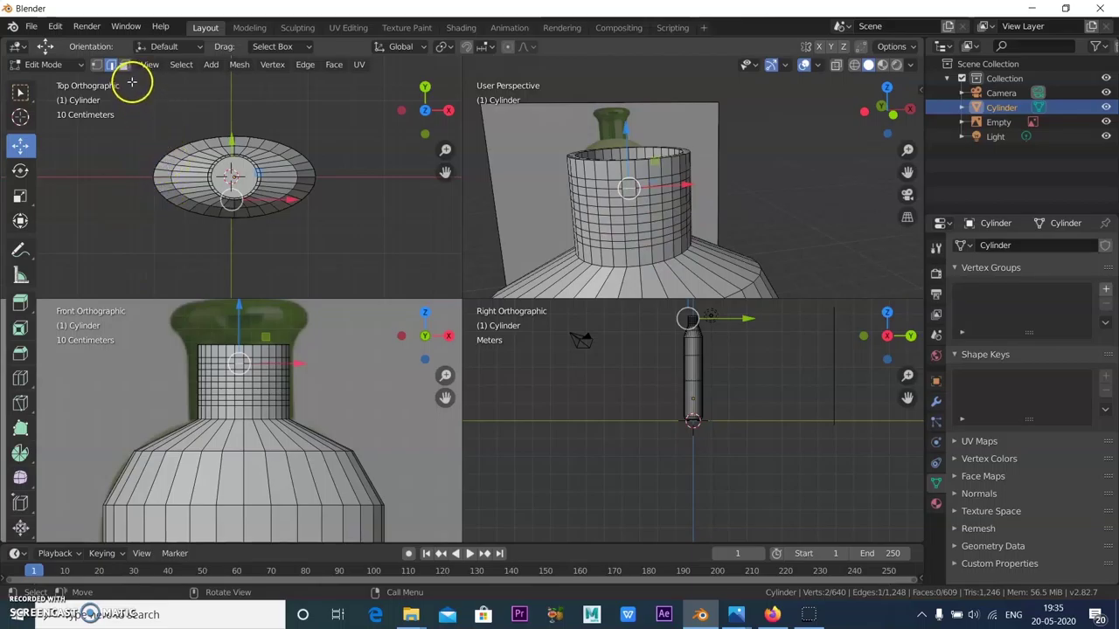
# Step: Expand that edge into a full edge loop and convert it to a ring of faces
pyautogui.click(179, 70)
pyautogui.moveTo(267, 288)
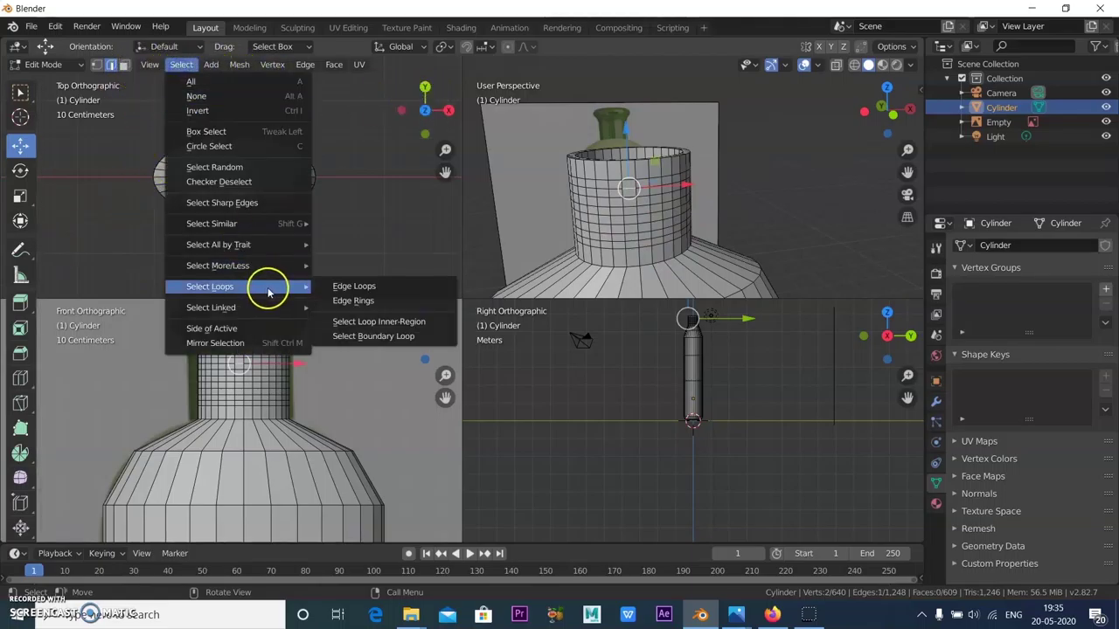
pyautogui.click(345, 290)
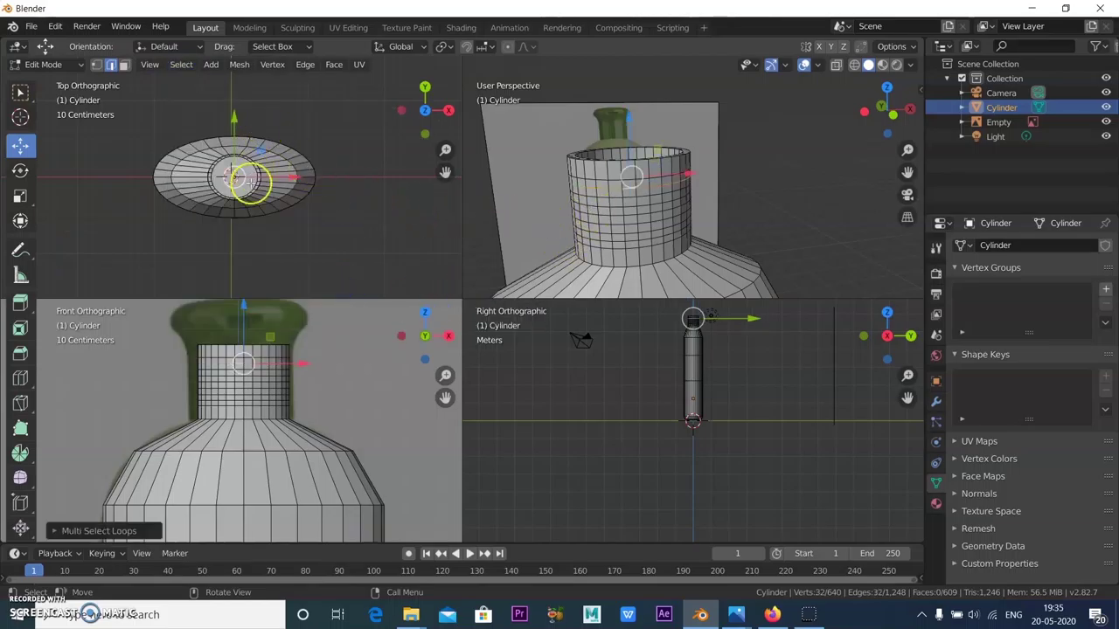
pyautogui.click(123, 64)
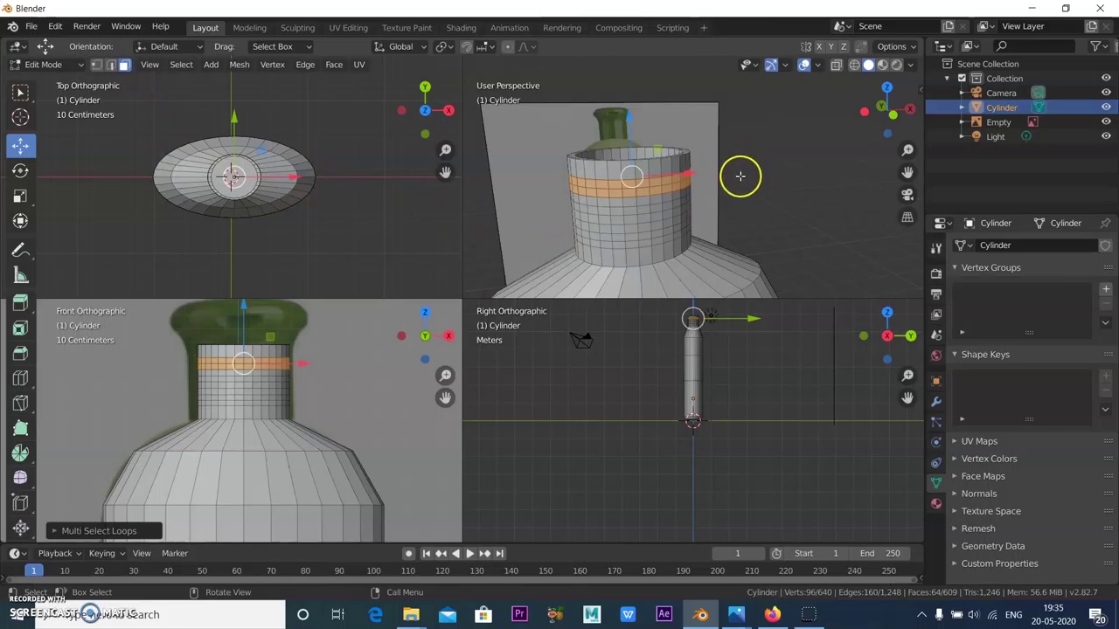
pyautogui.moveTo(726, 199); pyautogui.dragTo(829, 193, button='middle')
pyautogui.scroll(4, 829, 193)
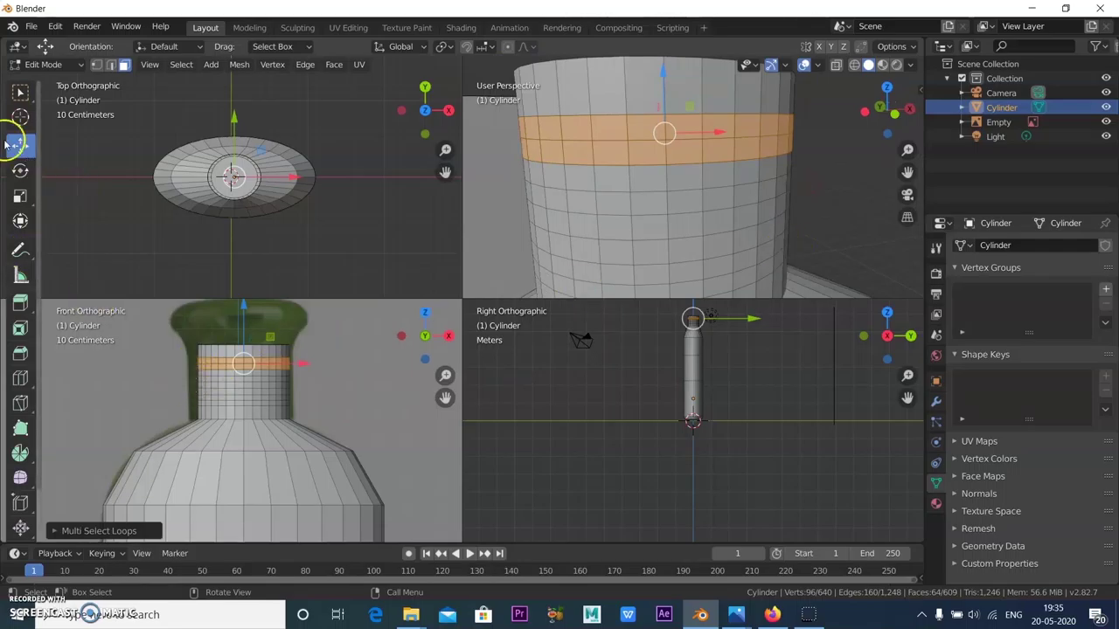
pyautogui.click(20, 93)
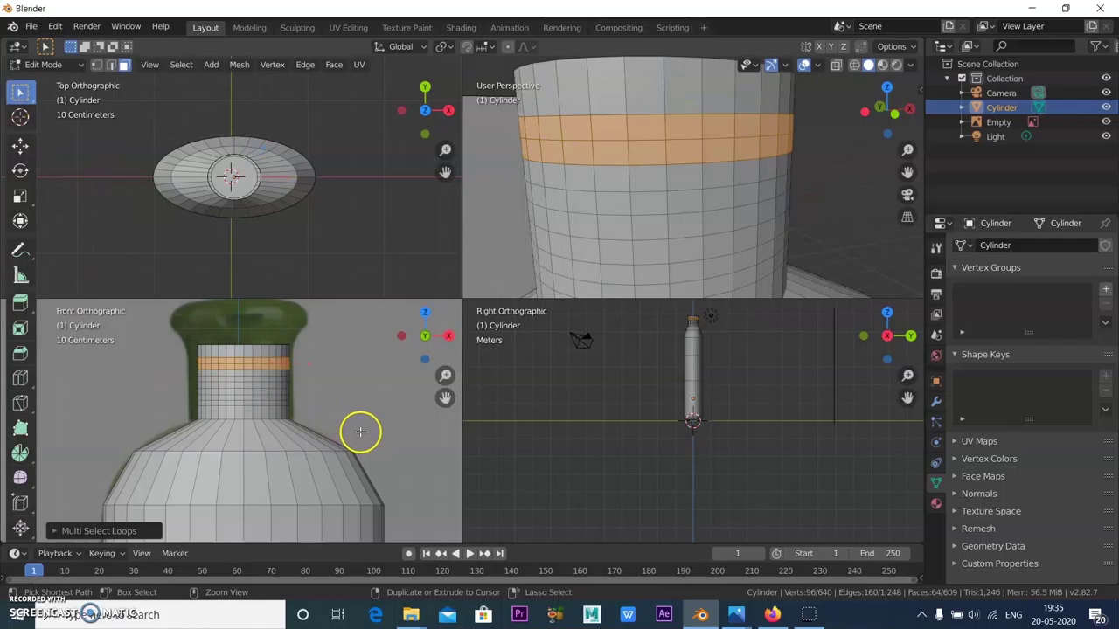
# Step: Box-select to trim the neck's face ring down to its front portion
pyautogui.moveTo(359, 433); pyautogui.dragTo(132, 365)
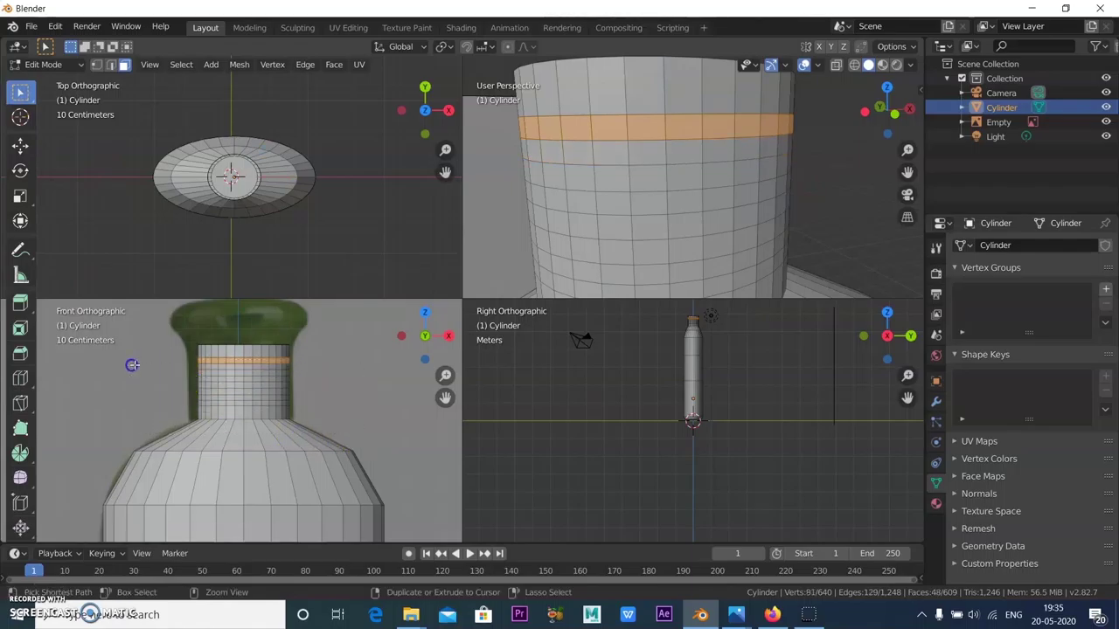
pyautogui.moveTo(750, 274); pyautogui.dragTo(693, 248, button='middle')
pyautogui.moveTo(609, 210); pyautogui.dragTo(770, 153, button='middle')
pyautogui.scroll(1, 648, 120)
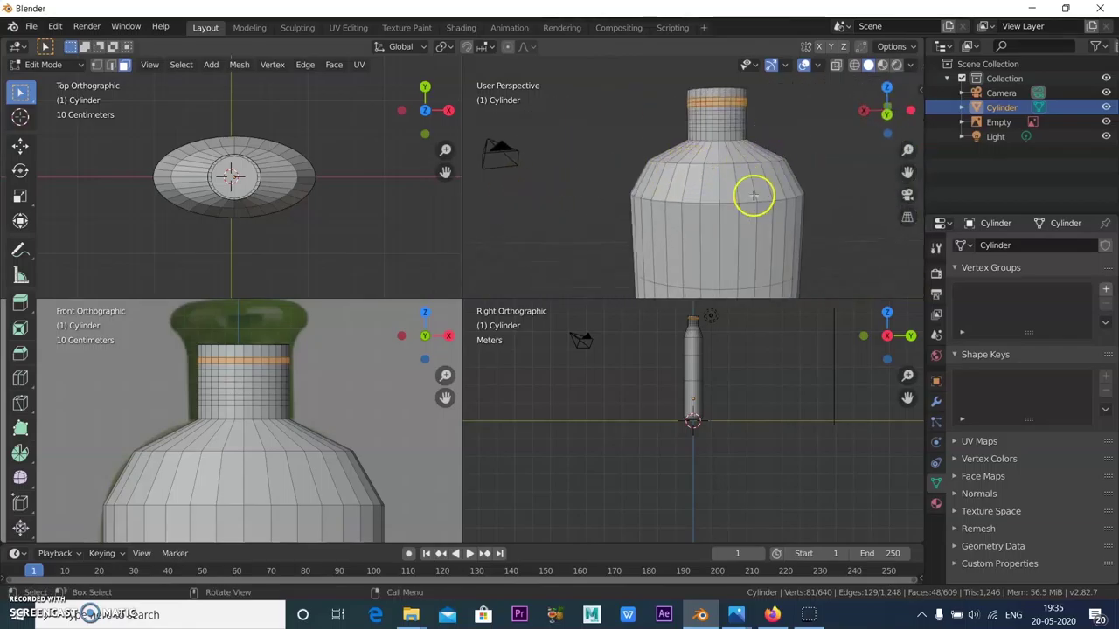
pyautogui.moveTo(727, 136); pyautogui.dragTo(665, 219, button='middle')
# Step: Switch to circle select with a radius of 7 and orbit around the neck
pyautogui.moveTo(23, 93); pyautogui.dragTo(68, 157)
pyautogui.moveTo(649, 198); pyautogui.dragTo(529, 230, button='middle')
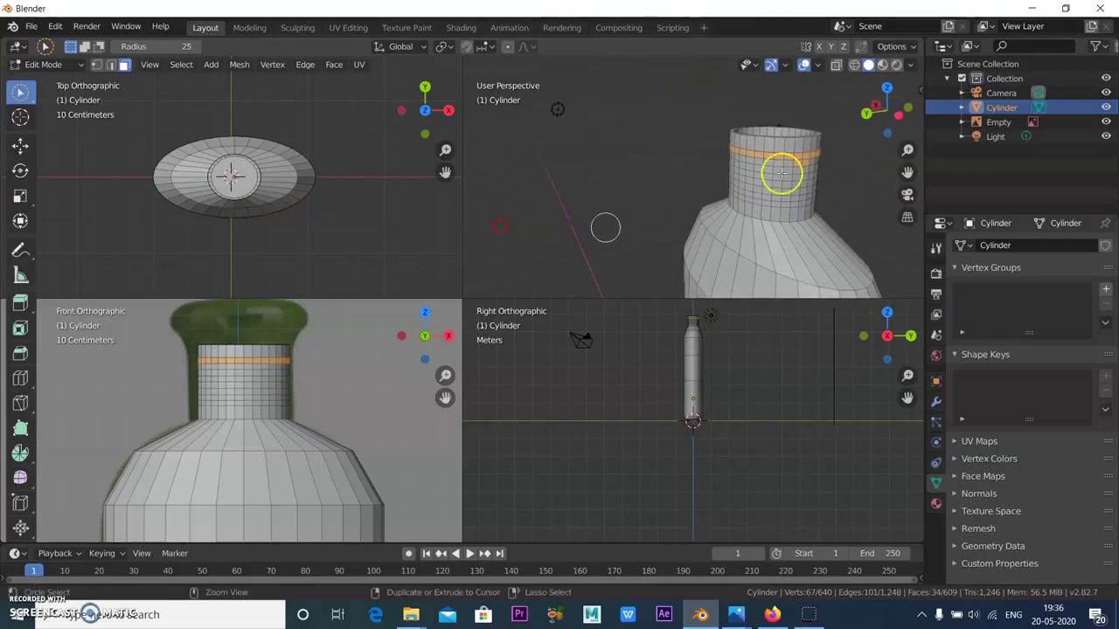
pyautogui.moveTo(836, 200); pyautogui.dragTo(639, 218, button='middle')
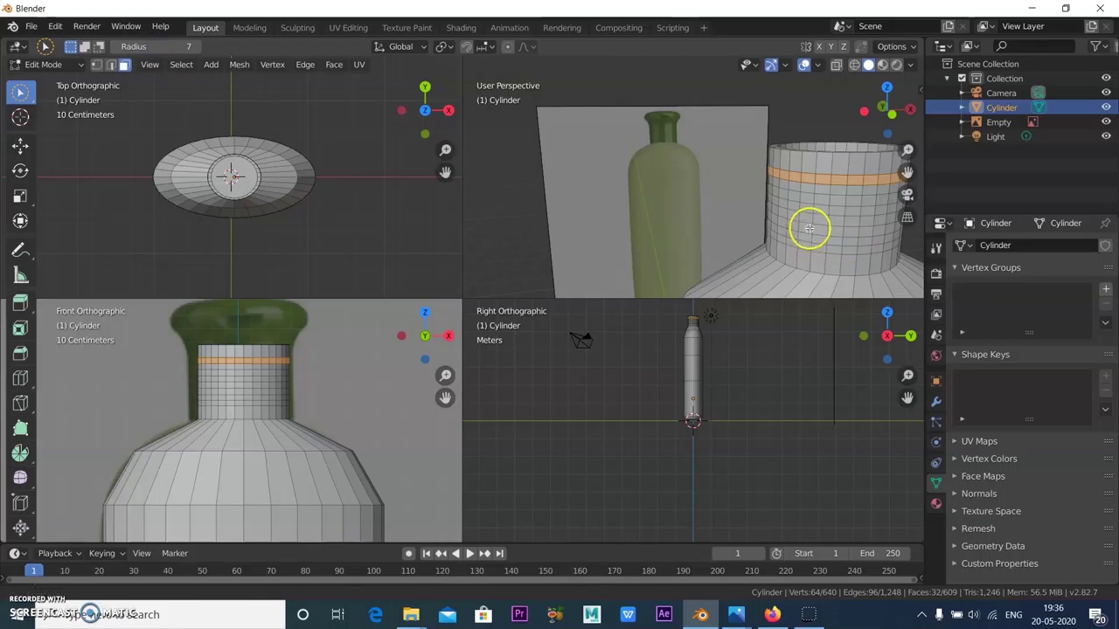
pyautogui.moveTo(807, 229); pyautogui.dragTo(721, 225, button='middle')
pyautogui.scroll(2, 707, 223)
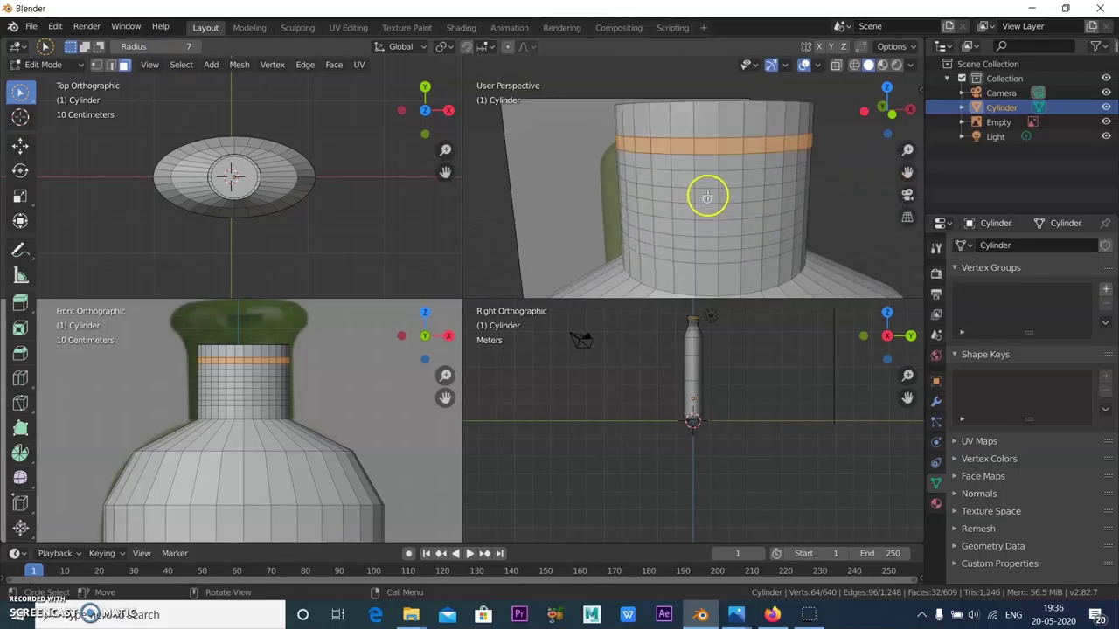
pyautogui.press('c')
# Step: Add a few more faces beside the first selected band on the neck
pyautogui.click(710, 177)
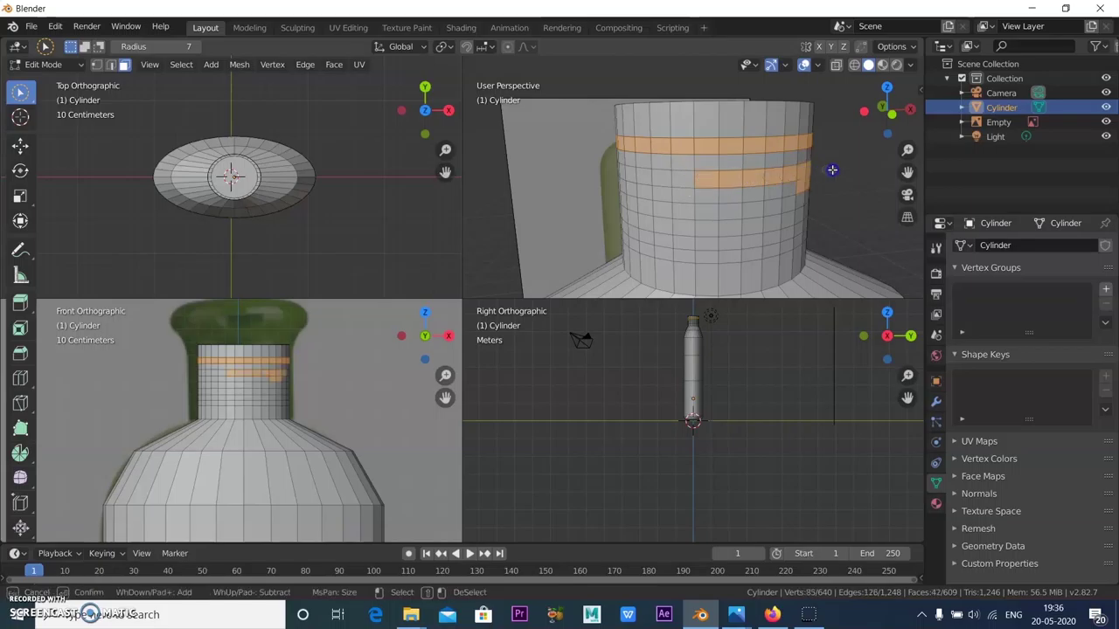
pyautogui.moveTo(833, 171); pyautogui.dragTo(709, 222, button='middle')
pyautogui.click(687, 180)
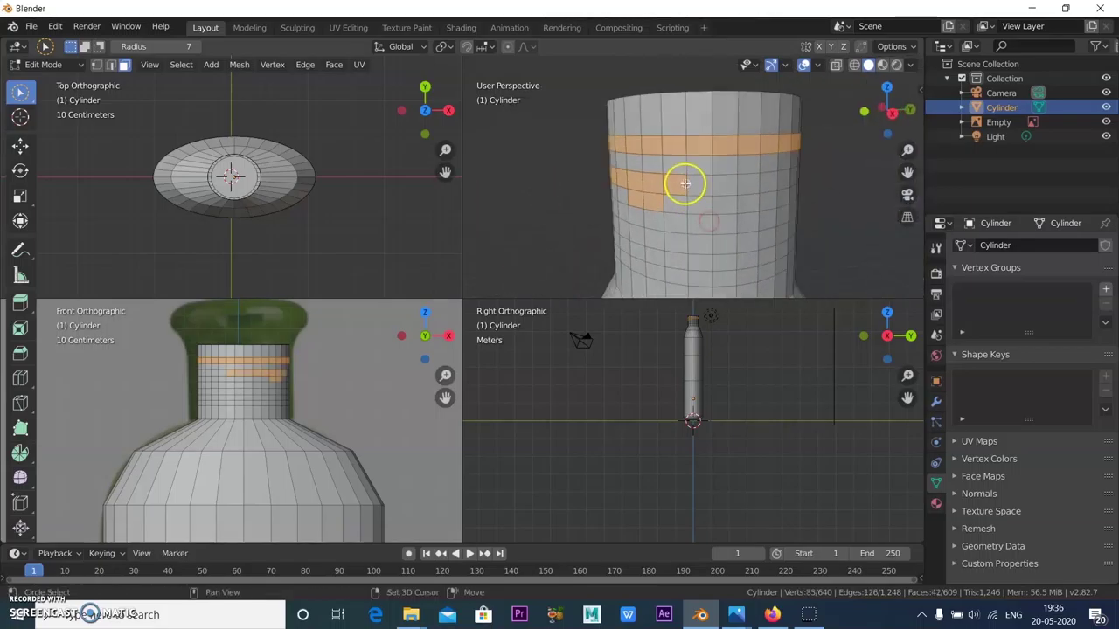
pyautogui.press('Escape')
# Step: Paint a second band of faces below the first, removing stray faces at its right edge
pyautogui.moveTo(779, 181); pyautogui.dragTo(632, 198, button='middle')
pyautogui.moveTo(632, 198); pyautogui.dragTo(744, 183)
pyautogui.moveTo(781, 174)
pyautogui.mouseDown(button='middle')
pyautogui.moveTo(750, 219)
pyautogui.moveTo(669, 214)
pyautogui.mouseUp(button='middle')
pyautogui.moveTo(647, 190); pyautogui.dragTo(775, 178)
pyautogui.moveTo(776, 179)
pyautogui.mouseDown(button='middle')
pyautogui.moveTo(715, 220)
pyautogui.moveTo(687, 207)
pyautogui.moveTo(684, 180)
pyautogui.mouseUp(button='middle')
pyautogui.moveTo(684, 180); pyautogui.dragTo(714, 200)
pyautogui.moveTo(805, 199); pyautogui.dragTo(787, 191, button='middle')
pyautogui.rightClick(871, 208)
pyautogui.moveTo(871, 208); pyautogui.dragTo(629, 212, button='middle')
pyautogui.press('c')
pyautogui.rightClick(774, 225)
pyautogui.moveTo(775, 225); pyautogui.dragTo(668, 185, button='middle')
# Step: Deselect stray faces and add a few missing faces near the lower band
pyautogui.keyDown('ctrl'); pyautogui.click(662, 179); pyautogui.keyUp('ctrl')
pyautogui.press('c')
pyautogui.middleClick(667, 177)
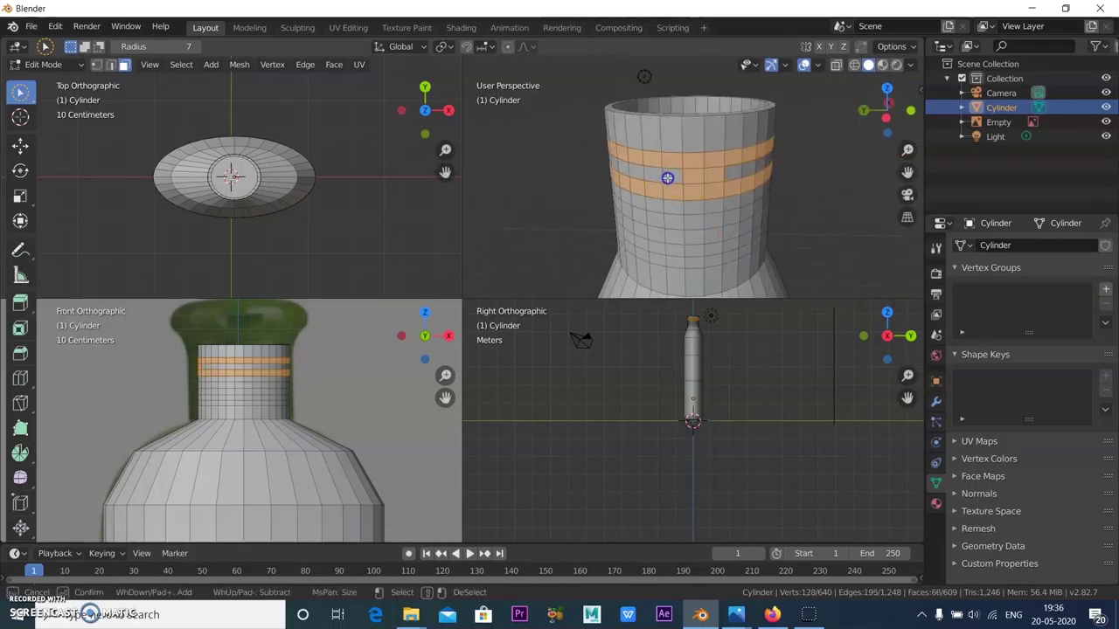
pyautogui.rightClick(829, 235)
pyautogui.moveTo(828, 234); pyautogui.dragTo(671, 229, button='middle')
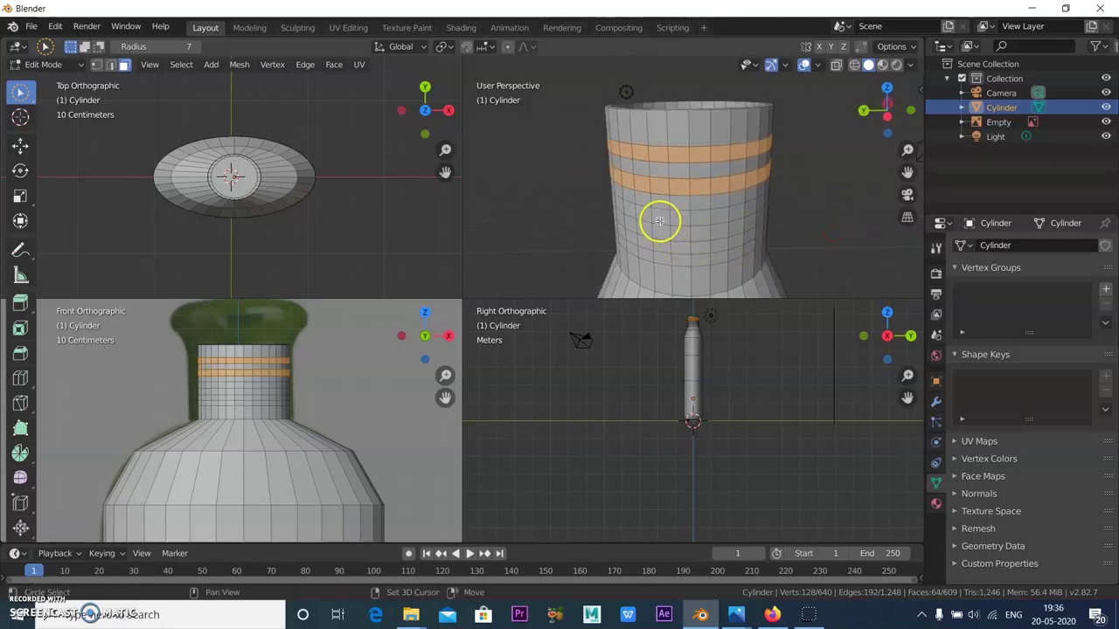
pyautogui.press('c')
pyautogui.moveTo(660, 218); pyautogui.dragTo(685, 216)
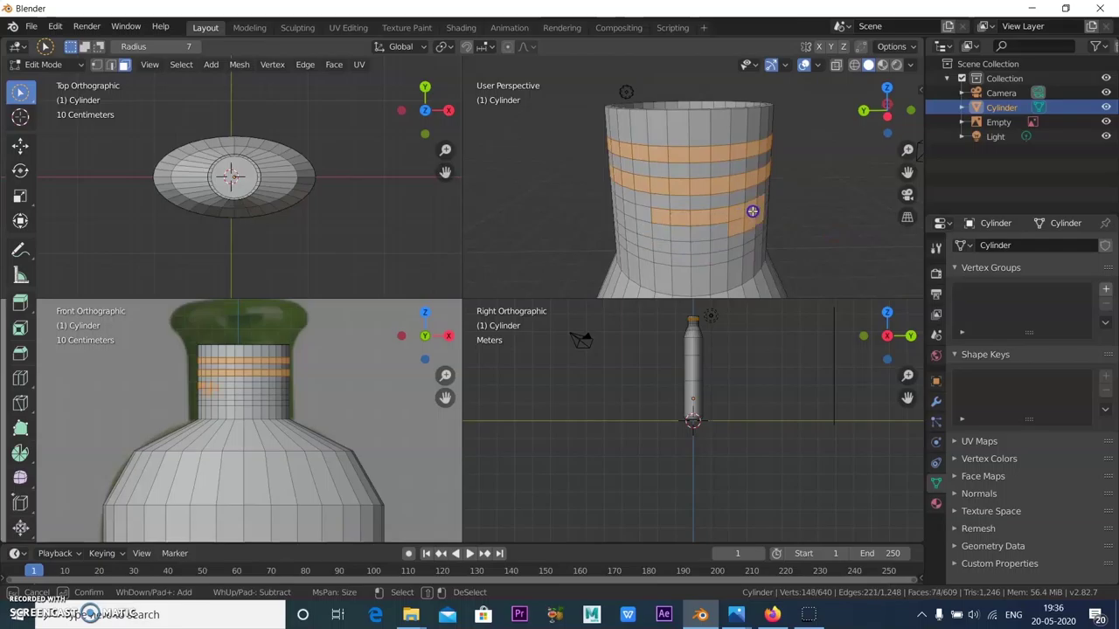
pyautogui.rightClick(772, 198)
pyautogui.moveTo(806, 237); pyautogui.dragTo(686, 239, button='middle')
# Step: Paint a third band of faces around the front of the neck
pyautogui.press('c')
pyautogui.moveTo(635, 234); pyautogui.dragTo(805, 210)
pyautogui.moveTo(803, 210); pyautogui.dragTo(686, 234, button='middle')
pyautogui.click(679, 237)
pyautogui.press('Escape')
pyautogui.moveTo(778, 227); pyautogui.dragTo(712, 232, button='middle')
pyautogui.moveTo(711, 233)
pyautogui.mouseDown()
pyautogui.moveTo(641, 227)
pyautogui.moveTo(725, 215)
pyautogui.mouseUp()
pyautogui.press('c')
pyautogui.moveTo(812, 202); pyautogui.dragTo(674, 212, button='middle')
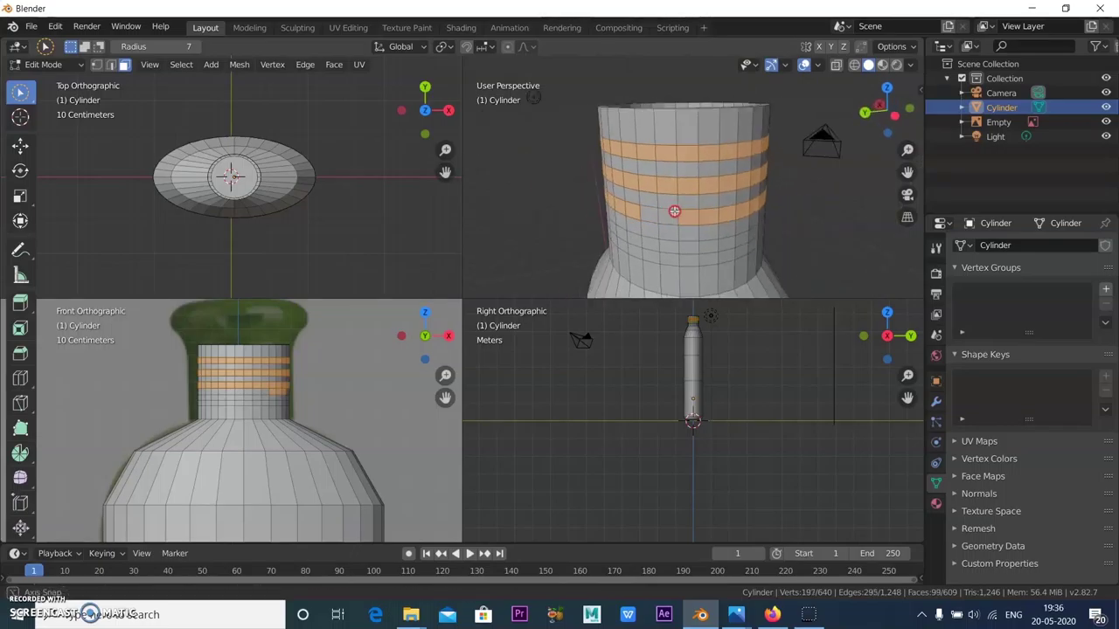
pyautogui.moveTo(637, 213); pyautogui.dragTo(667, 214)
pyautogui.press('Escape')
# Step: Remove the extra faces selected below the lowest band
pyautogui.moveTo(774, 220); pyautogui.dragTo(437, 217, button='middle')
pyautogui.press('c')
pyautogui.moveTo(647, 224); pyautogui.dragTo(756, 218, button='middle')
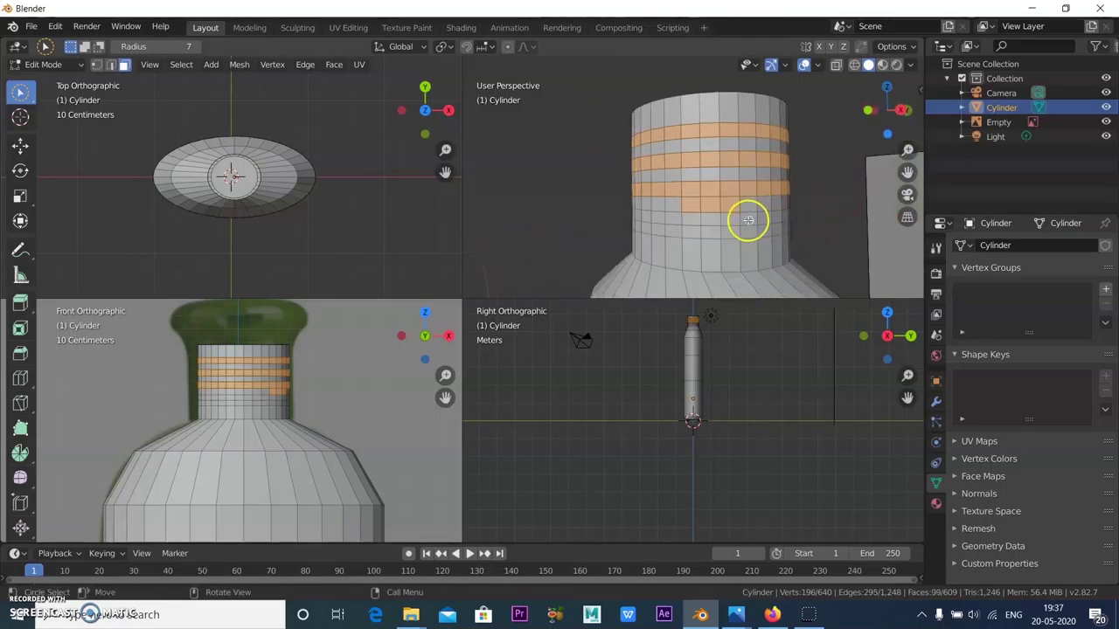
pyautogui.press('c')
pyautogui.middleClick(737, 210)
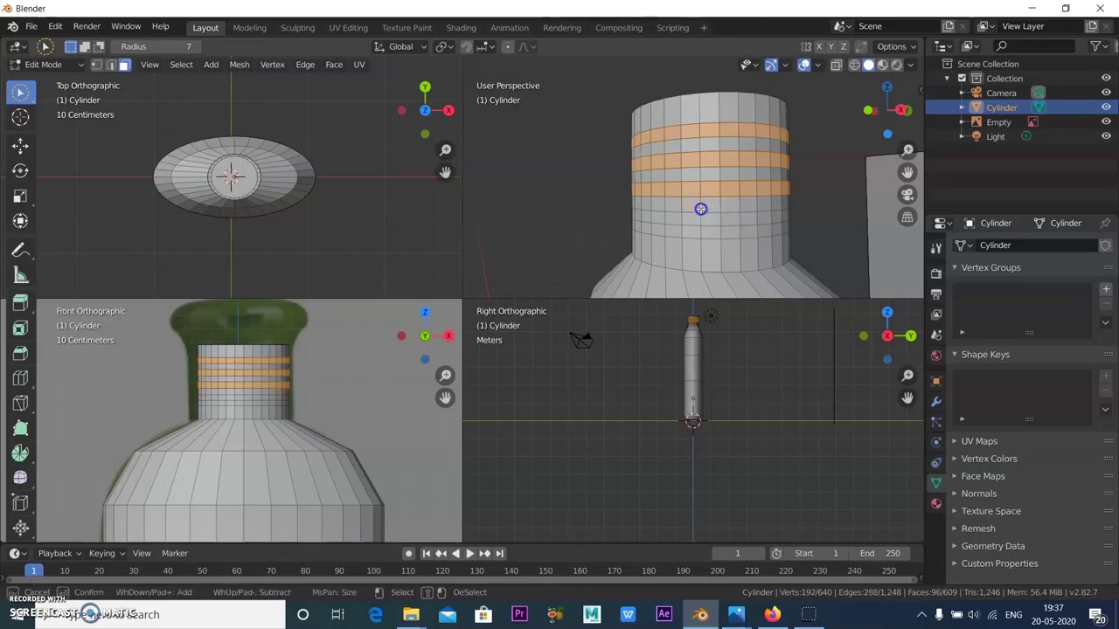
# Step: Circle-select another alternating ring of faces around the neck
pyautogui.rightClick(692, 230)
pyautogui.press('shift')
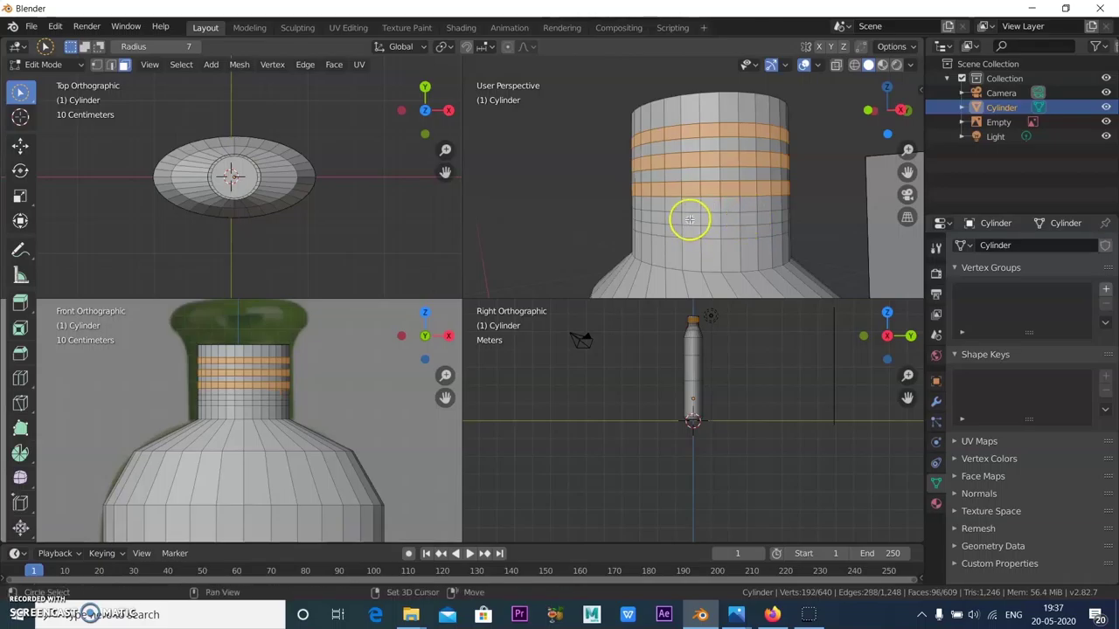
pyautogui.press('c')
pyautogui.moveTo(690, 219); pyautogui.dragTo(713, 216)
pyautogui.rightClick(804, 214)
pyautogui.moveTo(811, 219); pyautogui.dragTo(632, 233, button='middle')
pyautogui.press('c')
pyautogui.moveTo(631, 218); pyautogui.dragTo(728, 215)
pyautogui.rightClick(760, 211)
# Step: Add a few more faces to that ring and extend the band to the right
pyautogui.moveTo(761, 211); pyautogui.dragTo(657, 227, button='middle')
pyautogui.press('c')
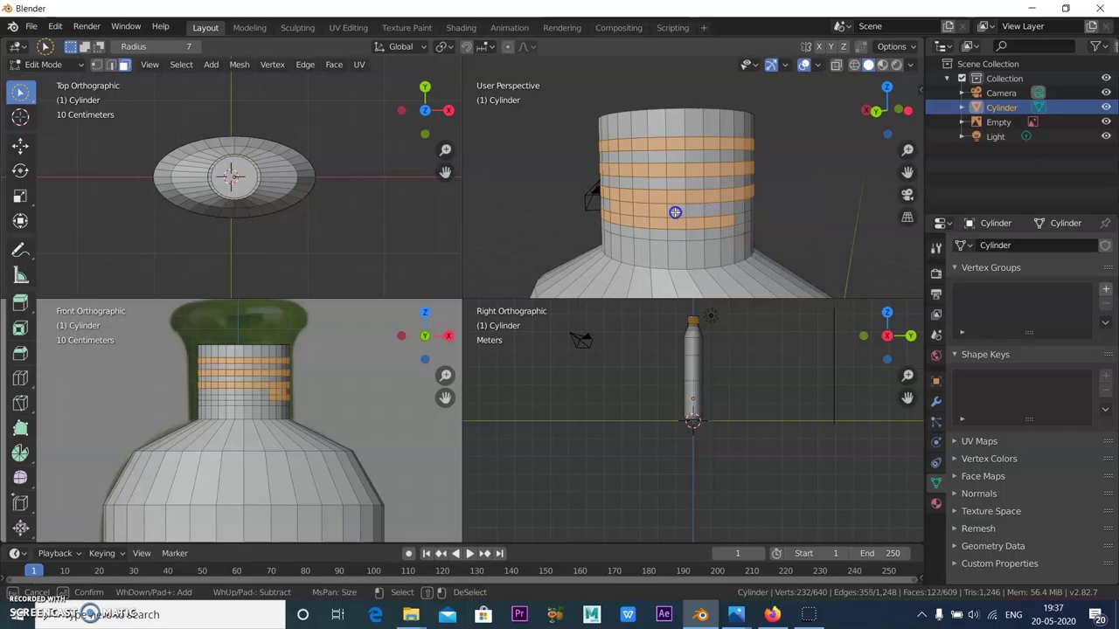
pyautogui.moveTo(612, 210)
pyautogui.mouseDown()
pyautogui.moveTo(664, 218)
pyautogui.moveTo(658, 210)
pyautogui.mouseUp()
pyautogui.rightClick(619, 214)
pyautogui.scroll(-1, 613, 218)
pyautogui.keyDown('shift'); pyautogui.moveTo(642, 216); pyautogui.dragTo(632, 213); pyautogui.keyUp('shift')
pyautogui.moveTo(749, 222); pyautogui.dragTo(684, 219, button='middle')
pyautogui.keyDown('shift'); pyautogui.moveTo(688, 215); pyautogui.dragTo(726, 214); pyautogui.keyUp('shift')
# Step: Fill in the lower band, adding missed faces and dropping stray ones
pyautogui.moveTo(744, 209); pyautogui.dragTo(711, 218, button='middle')
pyautogui.keyDown('shift'); pyautogui.moveTo(701, 221); pyautogui.dragTo(812, 215); pyautogui.keyUp('shift')
pyautogui.moveTo(811, 215); pyautogui.dragTo(747, 218, button='middle')
pyautogui.keyDown('ctrl'); pyautogui.moveTo(768, 208); pyautogui.dragTo(767, 206); pyautogui.keyUp('ctrl')
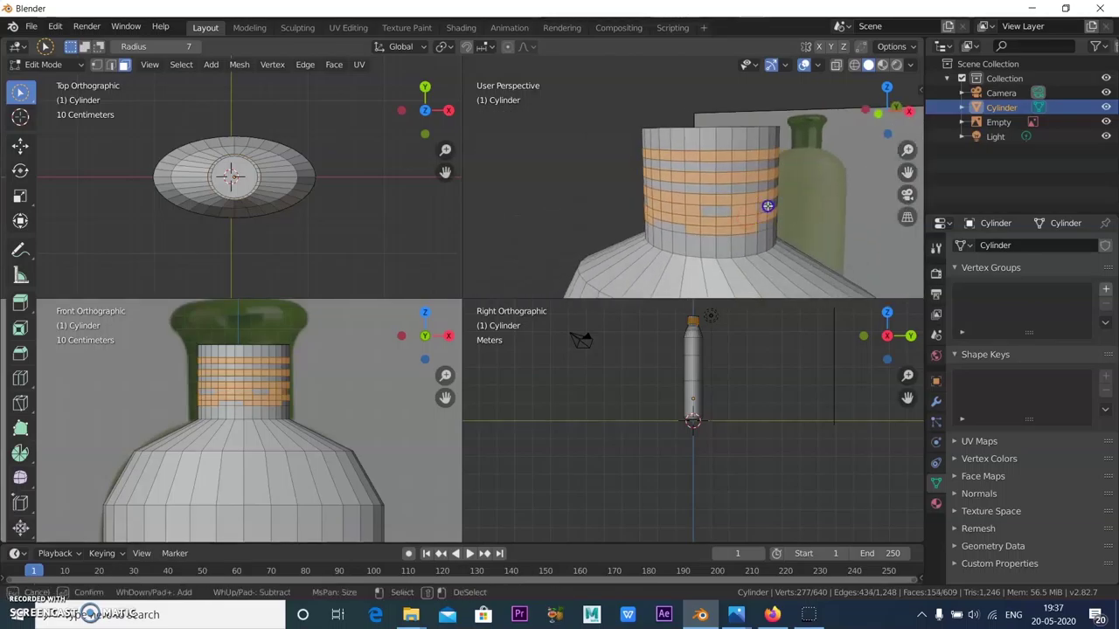
pyautogui.rightClick(749, 206)
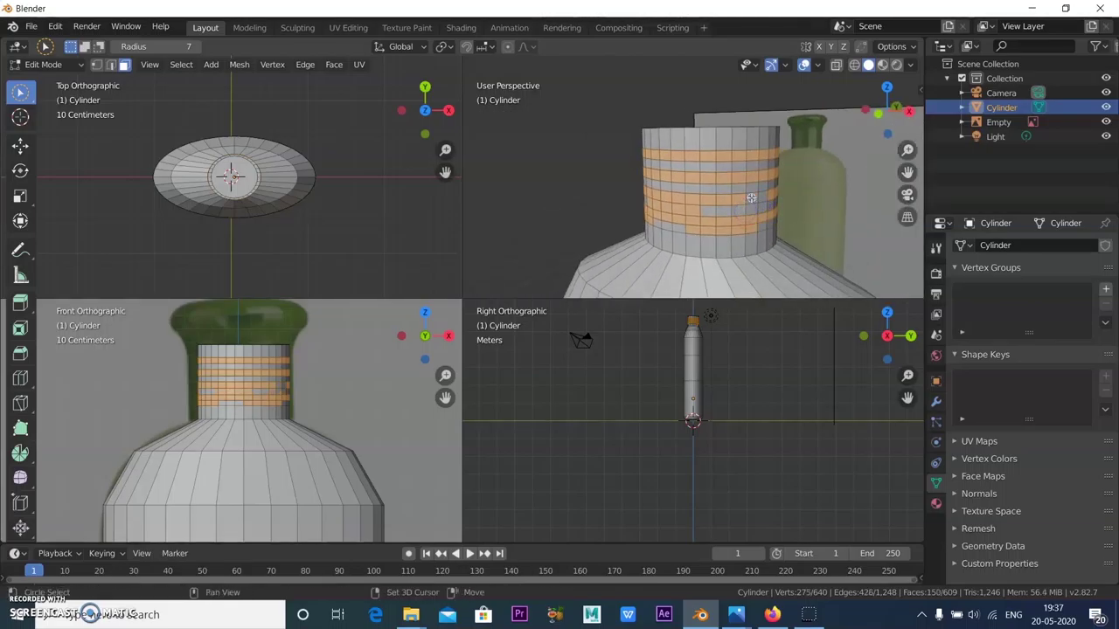
pyautogui.moveTo(761, 196)
pyautogui.mouseDown()
pyautogui.moveTo(811, 207)
pyautogui.moveTo(764, 183)
pyautogui.moveTo(809, 200)
pyautogui.mouseUp()
pyautogui.scroll(2, 769, 214)
pyautogui.keyDown('ctrl'); pyautogui.moveTo(690, 230); pyautogui.dragTo(633, 219); pyautogui.keyUp('ctrl')
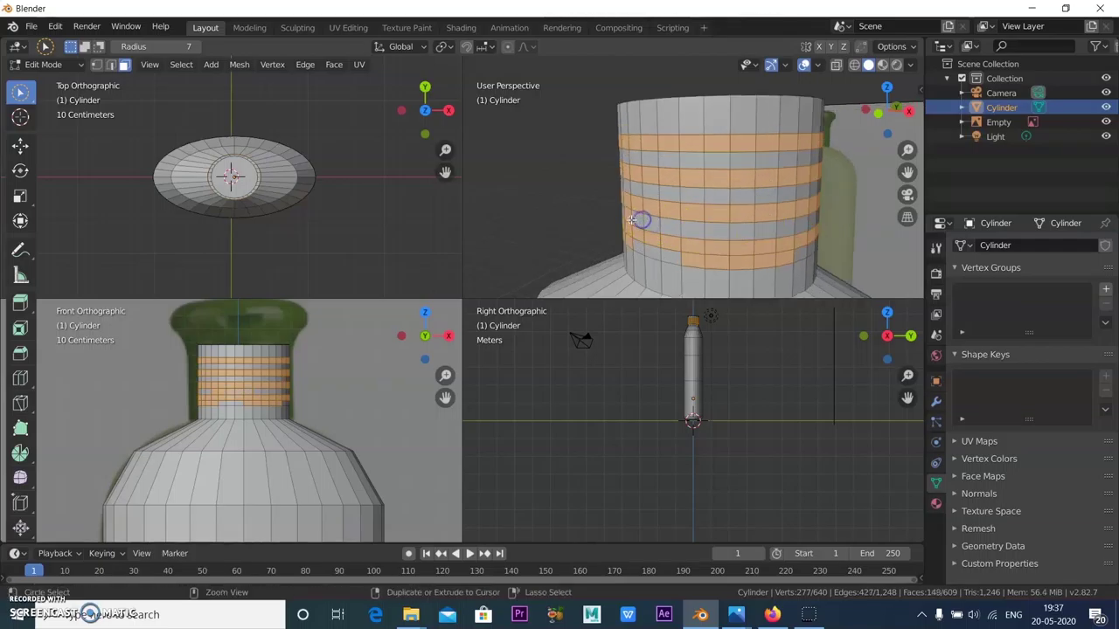
pyautogui.keyDown('ctrl'); pyautogui.click(629, 220); pyautogui.keyUp('ctrl')
# Step: Clear stray faces between bands, leaving five alternating bands of 128 faces
pyautogui.moveTo(799, 217); pyautogui.dragTo(709, 241, button='middle')
pyautogui.moveTo(681, 228); pyautogui.dragTo(677, 230)
pyautogui.moveTo(676, 230); pyautogui.dragTo(287, 212, button='middle')
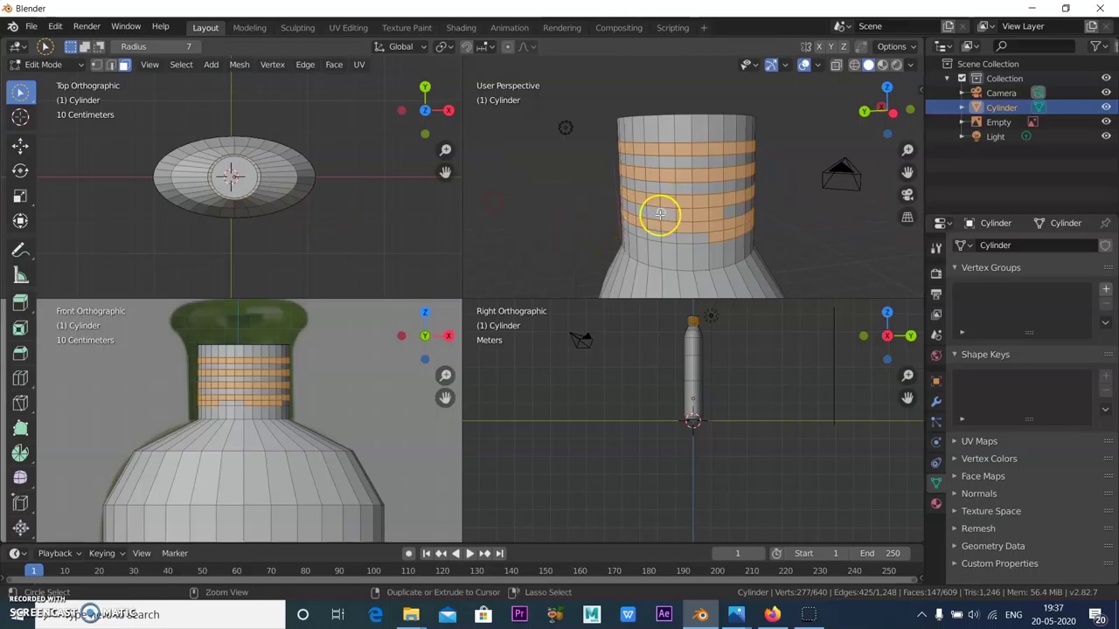
pyautogui.keyDown('ctrl'); pyautogui.moveTo(677, 214); pyautogui.dragTo(682, 216); pyautogui.keyUp('ctrl')
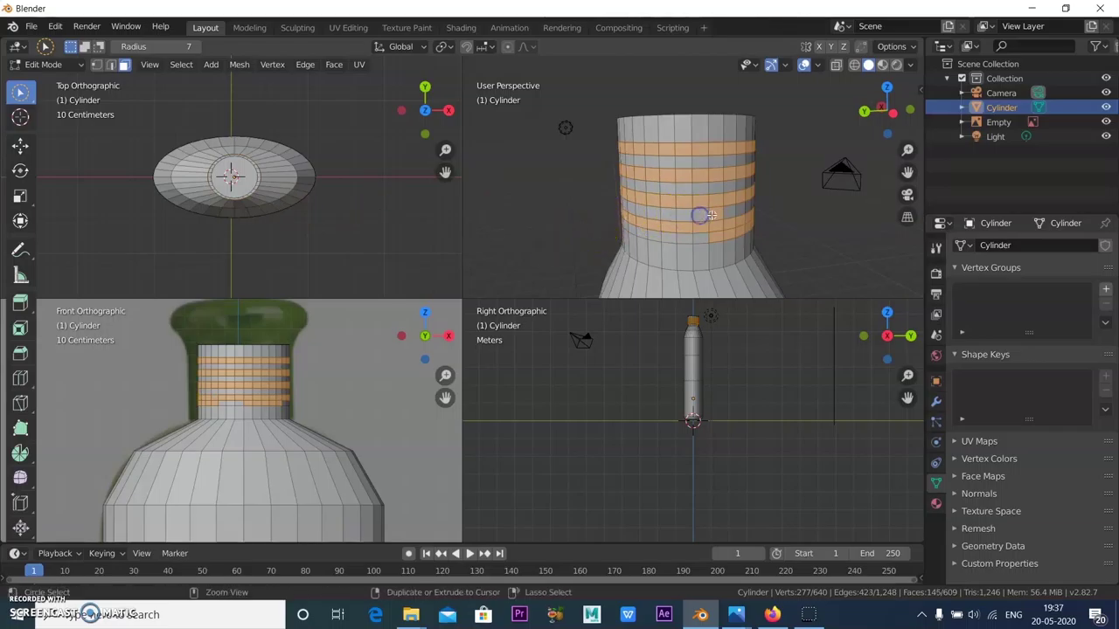
pyautogui.moveTo(701, 215)
pyautogui.keyDown('ctrl'); pyautogui.mouseDown()
pyautogui.moveTo(725, 241)
pyautogui.moveTo(787, 251)
pyautogui.mouseUp(); pyautogui.keyUp('ctrl')
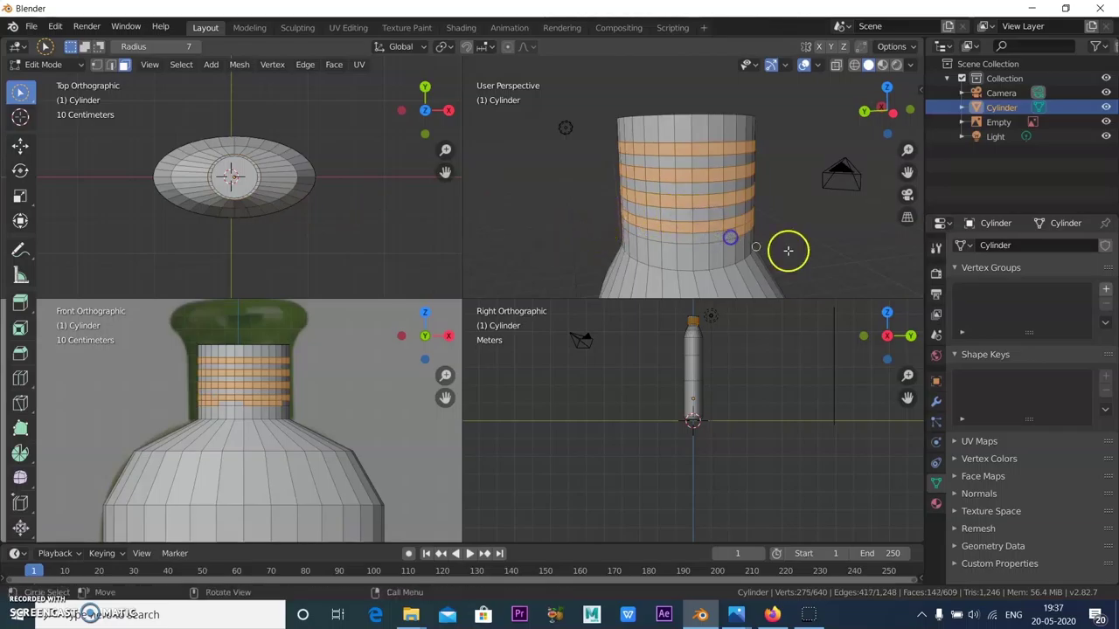
pyautogui.moveTo(742, 257)
pyautogui.mouseDown(button='middle')
pyautogui.moveTo(705, 261)
pyautogui.moveTo(693, 240)
pyautogui.mouseUp(button='middle')
pyautogui.keyDown('ctrl'); pyautogui.moveTo(693, 240); pyautogui.dragTo(757, 239); pyautogui.keyUp('ctrl')
pyautogui.moveTo(757, 239); pyautogui.dragTo(659, 217, button='middle')
pyautogui.keyDown('ctrl'); pyautogui.moveTo(659, 217); pyautogui.dragTo(704, 233); pyautogui.keyUp('ctrl')
pyautogui.moveTo(704, 233); pyautogui.dragTo(664, 218, button='middle')
pyautogui.click(20, 303)
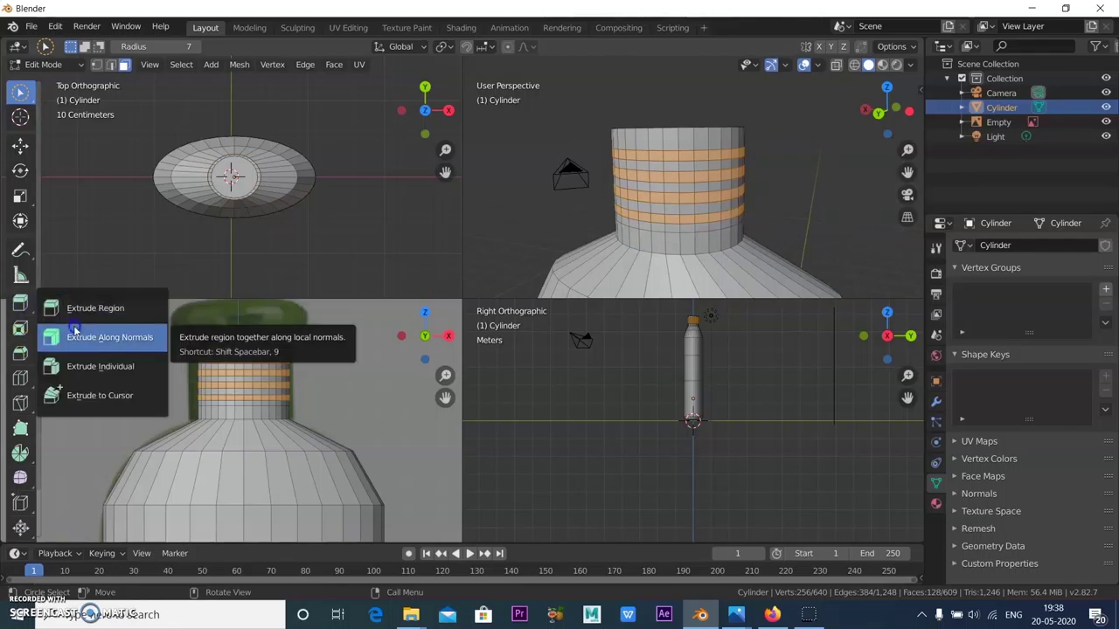
# Step: Extrude the five selected neck bands outward along their normals into thread ridges, then deselect
pyautogui.click(75, 337)
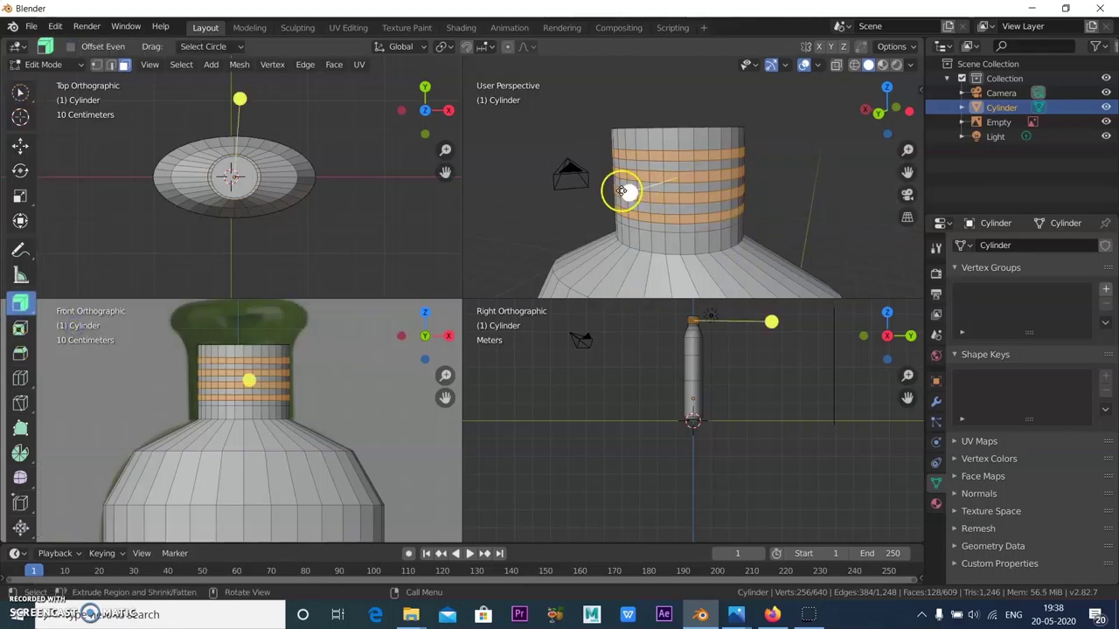
pyautogui.moveTo(623, 191); pyautogui.dragTo(633, 190)
pyautogui.moveTo(792, 190); pyautogui.dragTo(642, 145, button='middle')
pyautogui.moveTo(634, 133)
pyautogui.mouseDown()
pyautogui.moveTo(620, 126)
pyautogui.moveTo(637, 132)
pyautogui.mouseUp()
pyautogui.click(825, 199)
pyautogui.moveTo(824, 199); pyautogui.dragTo(717, 176, button='middle')
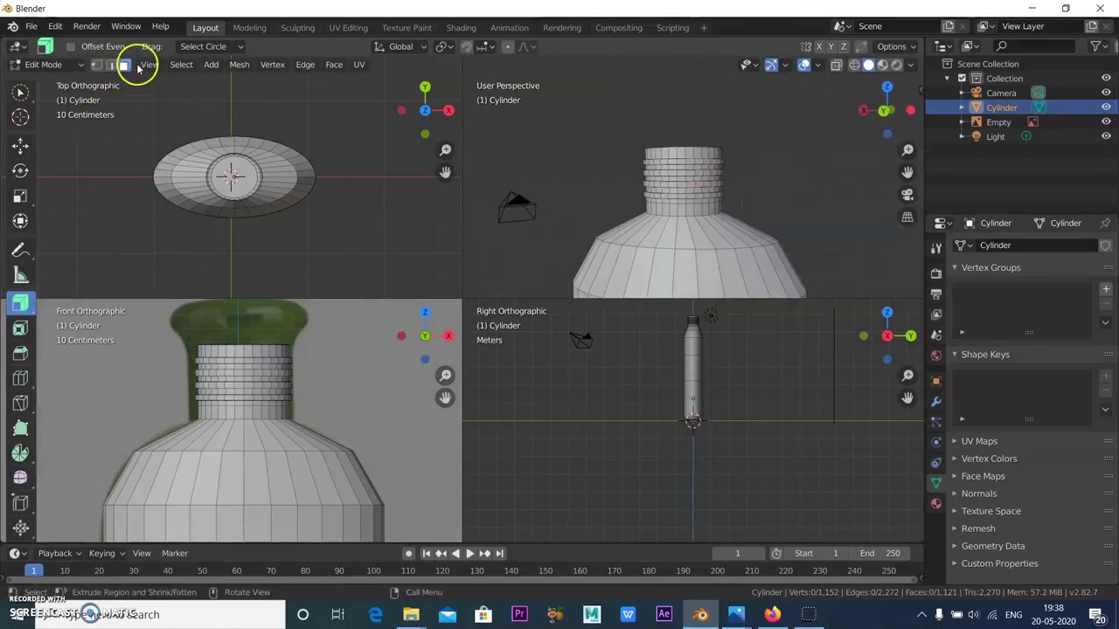
# Step: Box-select the threaded neck faces from several angles, dropping stray shoulder faces
pyautogui.moveTo(621, 131); pyautogui.dragTo(692, 158)
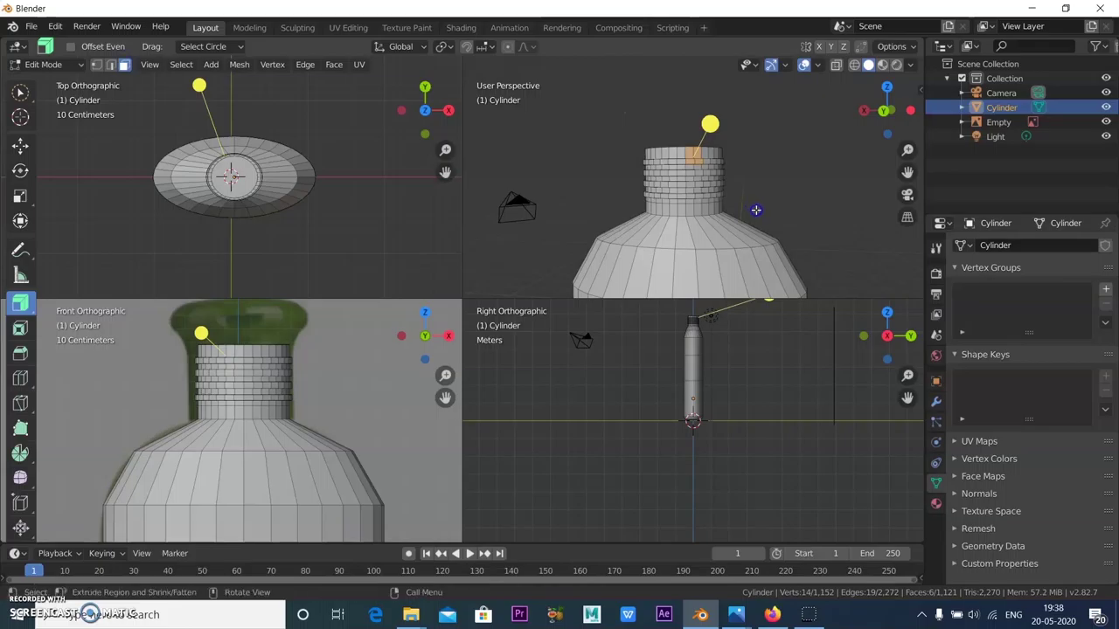
pyautogui.moveTo(26, 88); pyautogui.dragTo(62, 124)
pyautogui.moveTo(620, 120); pyautogui.dragTo(764, 211)
pyautogui.moveTo(752, 201); pyautogui.dragTo(674, 147, button='middle')
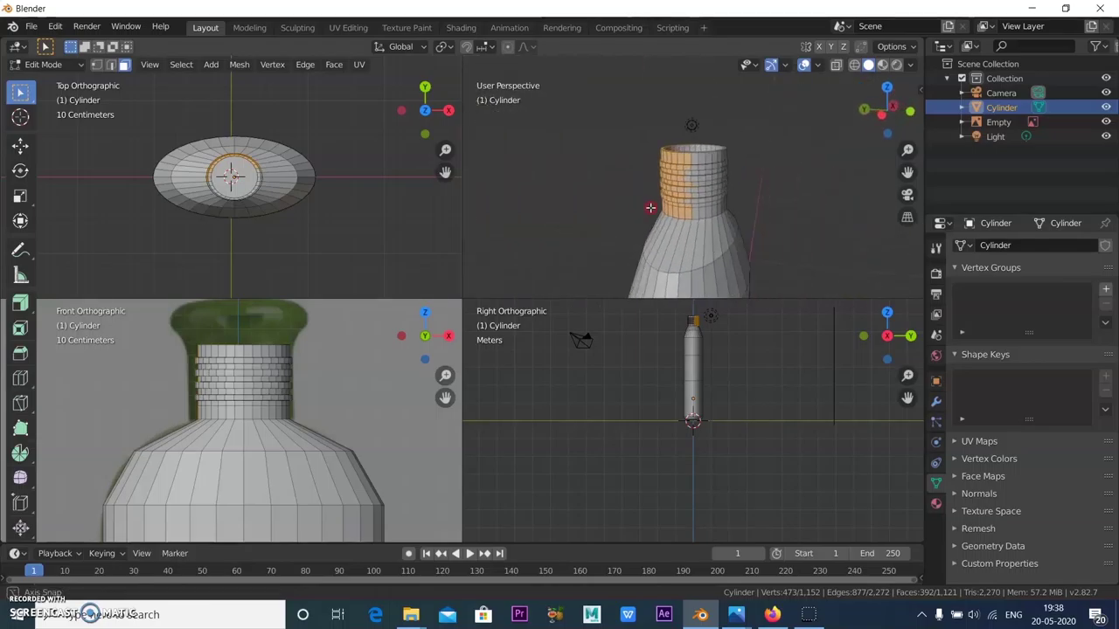
pyautogui.moveTo(641, 102); pyautogui.dragTo(751, 210)
pyautogui.moveTo(804, 200); pyautogui.dragTo(689, 134, button='middle')
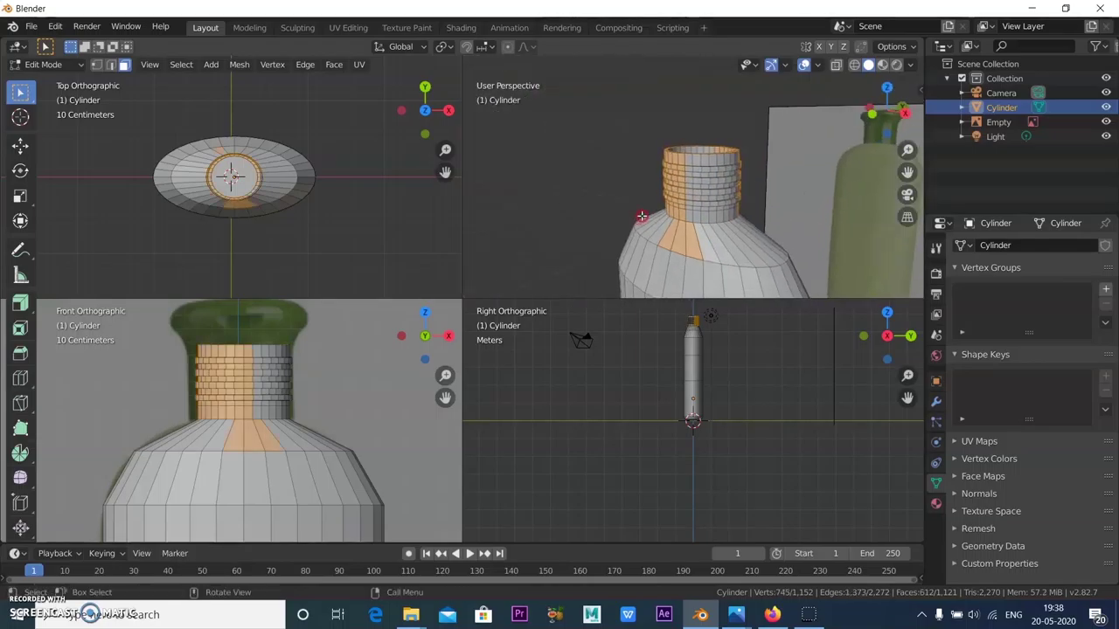
pyautogui.moveTo(655, 114); pyautogui.dragTo(758, 217)
pyautogui.keyDown('ctrl'); pyautogui.moveTo(623, 243); pyautogui.dragTo(704, 266); pyautogui.keyUp('ctrl')
# Step: Trim a few extra faces and add the neck's rim faces to the selection
pyautogui.moveTo(792, 230); pyautogui.dragTo(749, 237, button='middle')
pyautogui.keyDown('ctrl'); pyautogui.moveTo(749, 237); pyautogui.dragTo(737, 232); pyautogui.keyUp('ctrl')
pyautogui.moveTo(737, 232); pyautogui.dragTo(762, 169, button='middle')
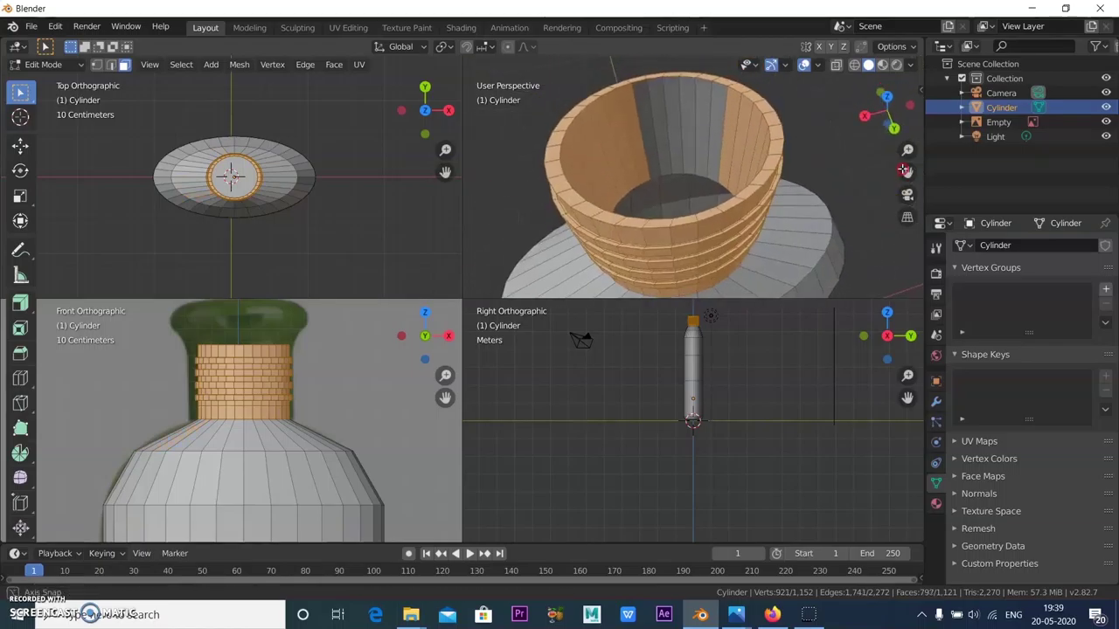
pyautogui.keyDown('shift'); pyautogui.moveTo(625, 72); pyautogui.dragTo(726, 107); pyautogui.keyUp('shift')
pyautogui.moveTo(727, 106); pyautogui.dragTo(749, 250, button='middle')
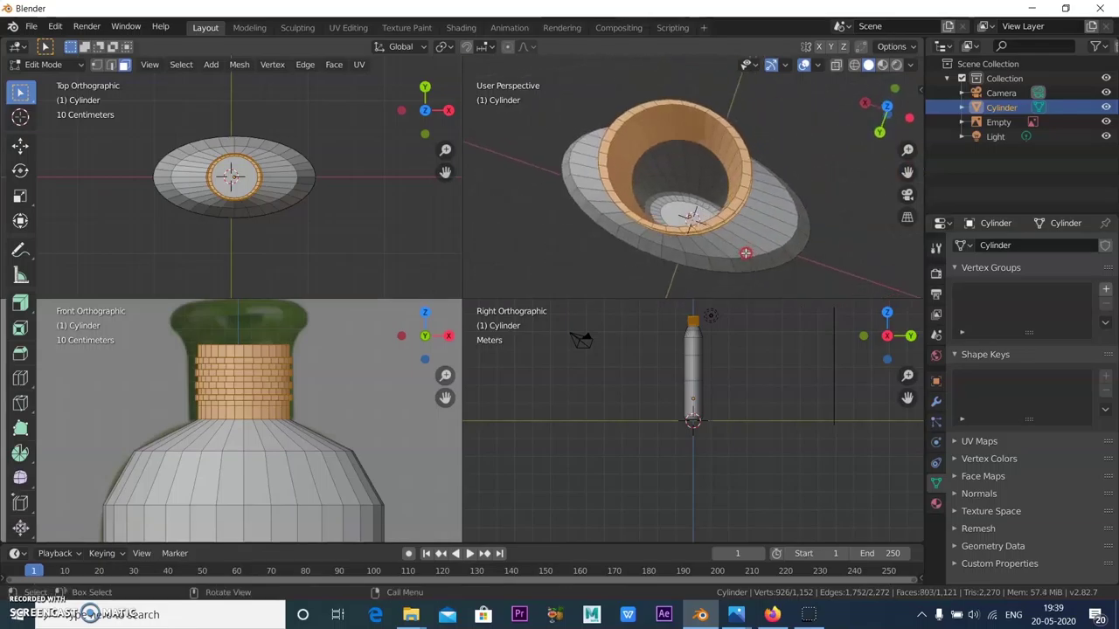
# Step: Scale the threaded neck selection up uniformly by 1.1263 to fit the reference
pyautogui.click(21, 194)
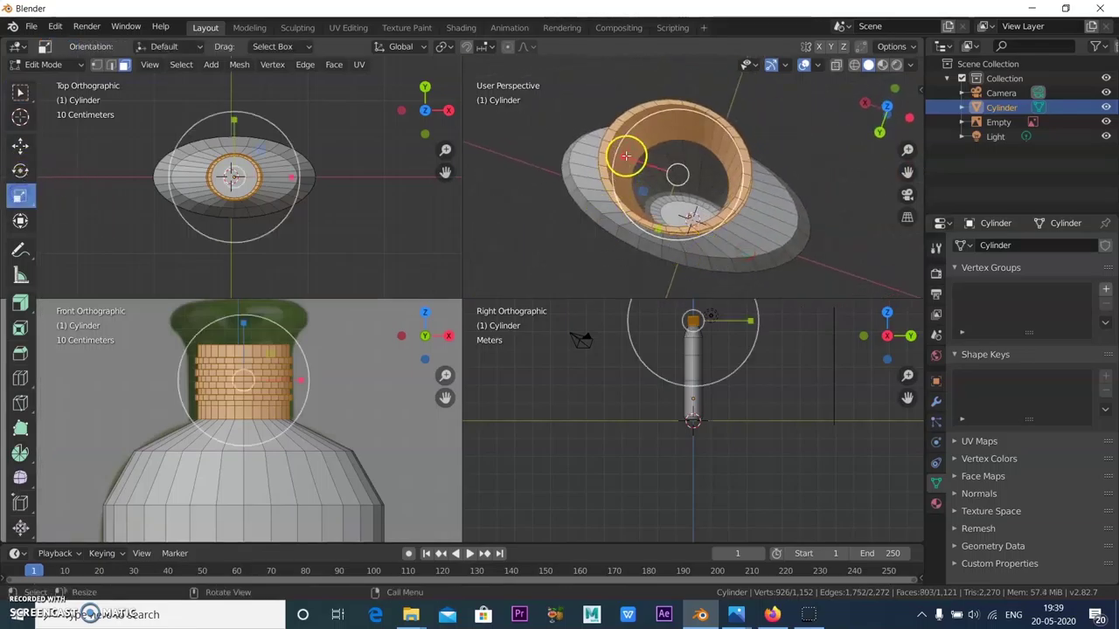
pyautogui.moveTo(626, 154); pyautogui.dragTo(631, 155)
pyautogui.moveTo(804, 189); pyautogui.dragTo(786, 163, button='middle')
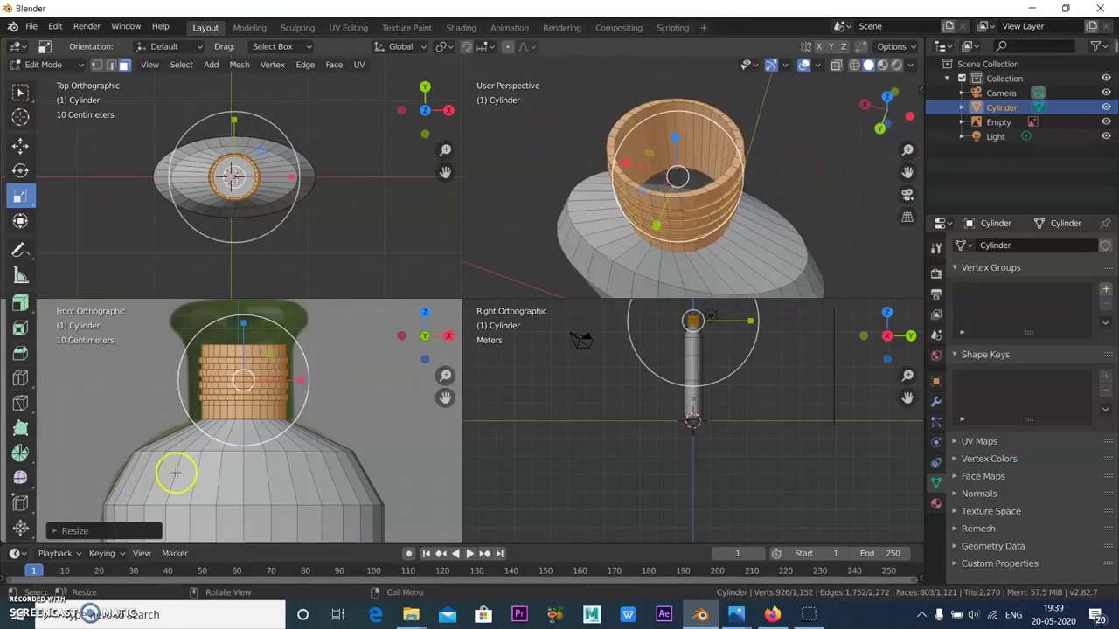
pyautogui.moveTo(280, 325); pyautogui.dragTo(299, 325)
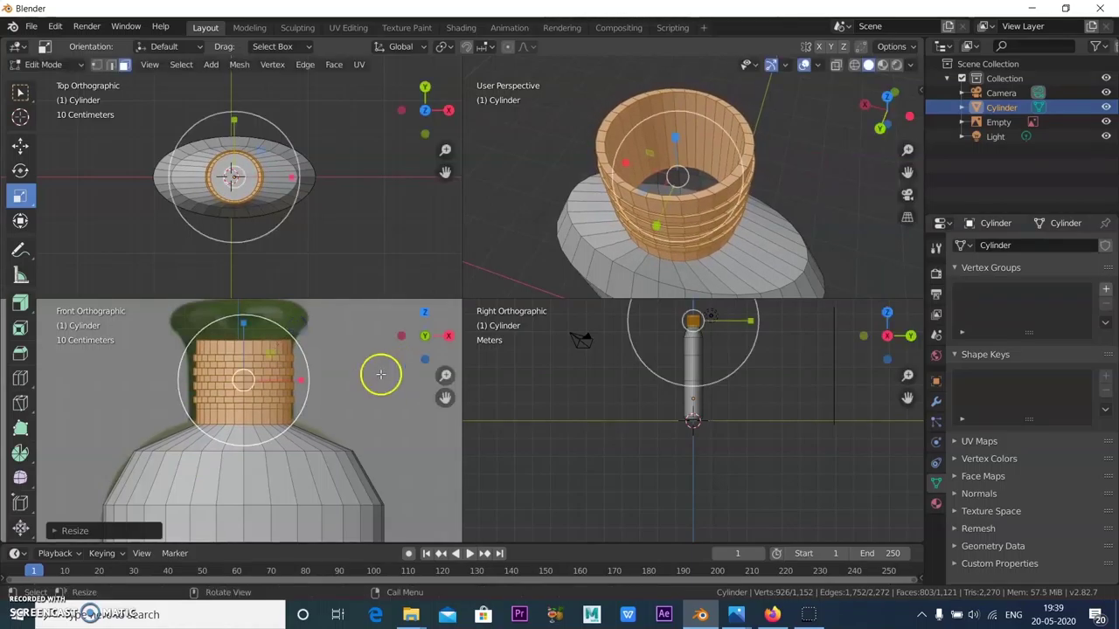
# Step: Deselect everything and return the bottle to Object Mode in a front-on view
pyautogui.click(815, 202)
pyautogui.moveTo(814, 202); pyautogui.dragTo(568, 172, button='middle')
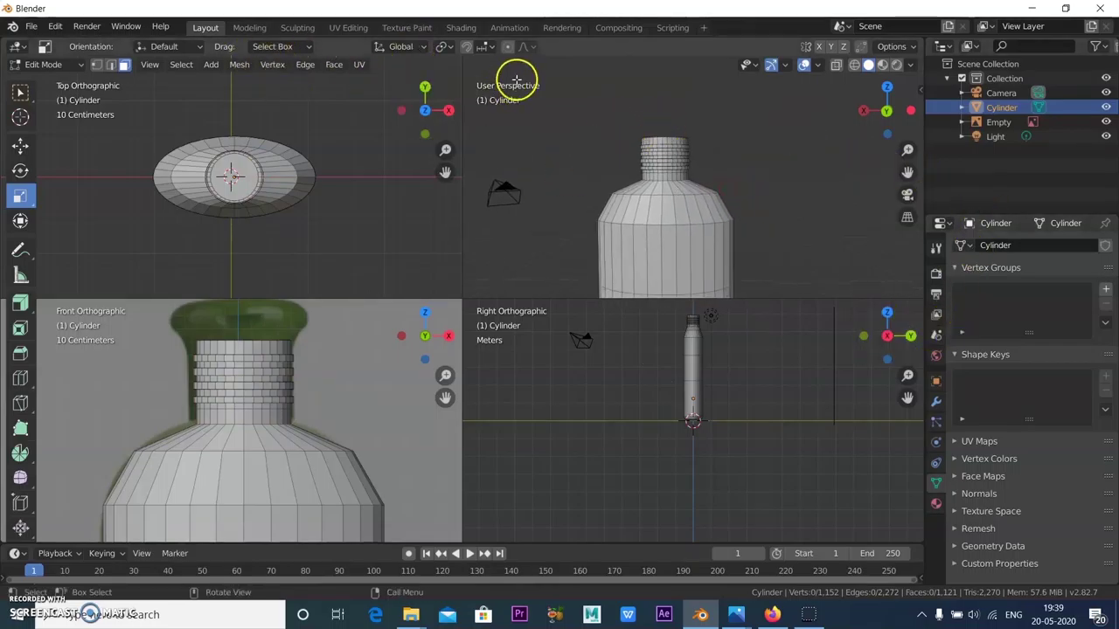
pyautogui.click(40, 65)
pyautogui.click(44, 81)
pyautogui.scroll(-2, 772, 182)
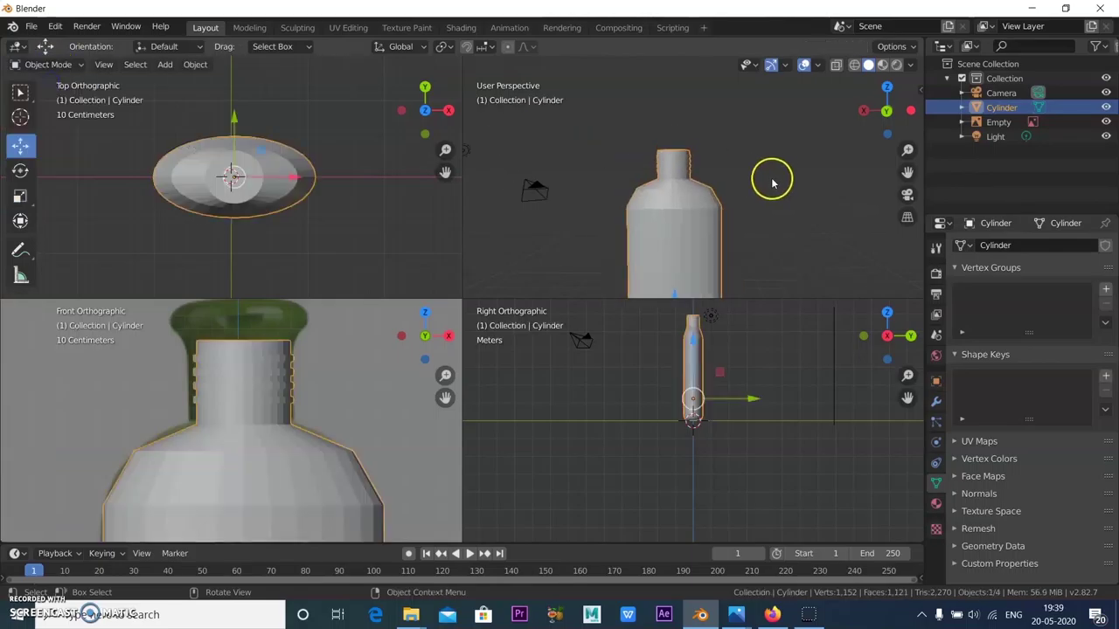
# Step: Add a Subdivision Surface modifier to the bottle with viewport level 2
pyautogui.scroll(-2, 757, 197)
pyautogui.scroll(2, 757, 191)
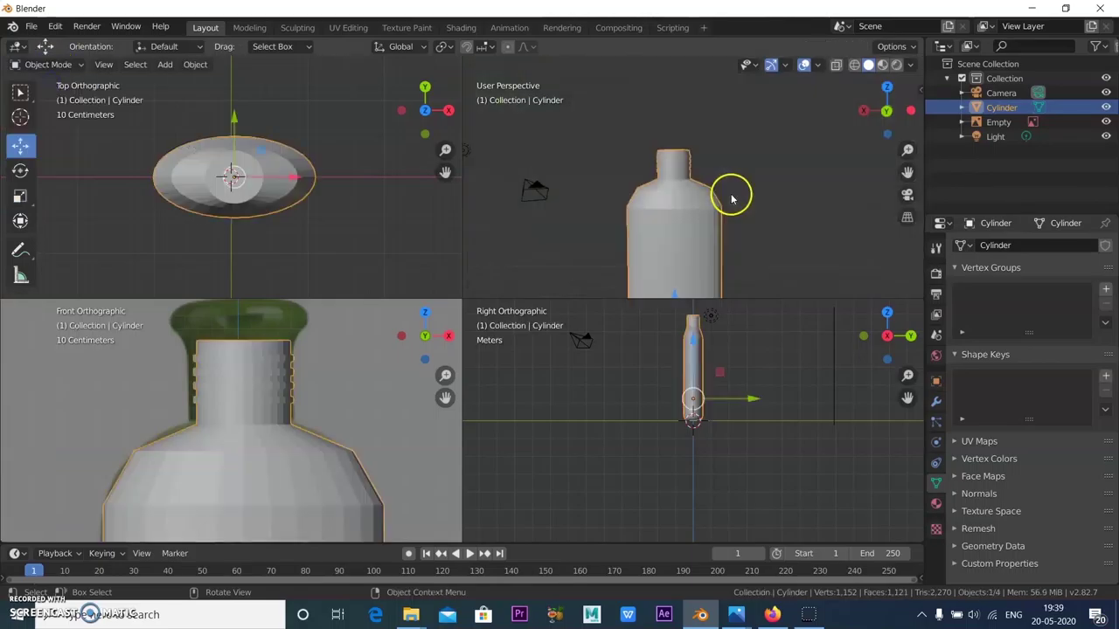
pyautogui.click(937, 404)
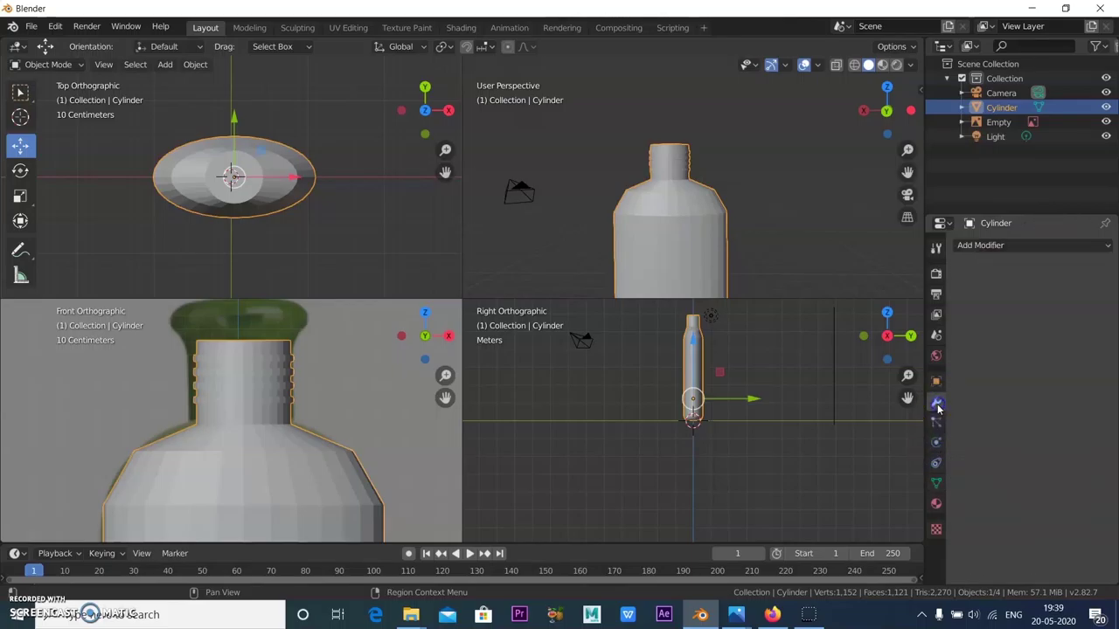
pyautogui.click(1005, 248)
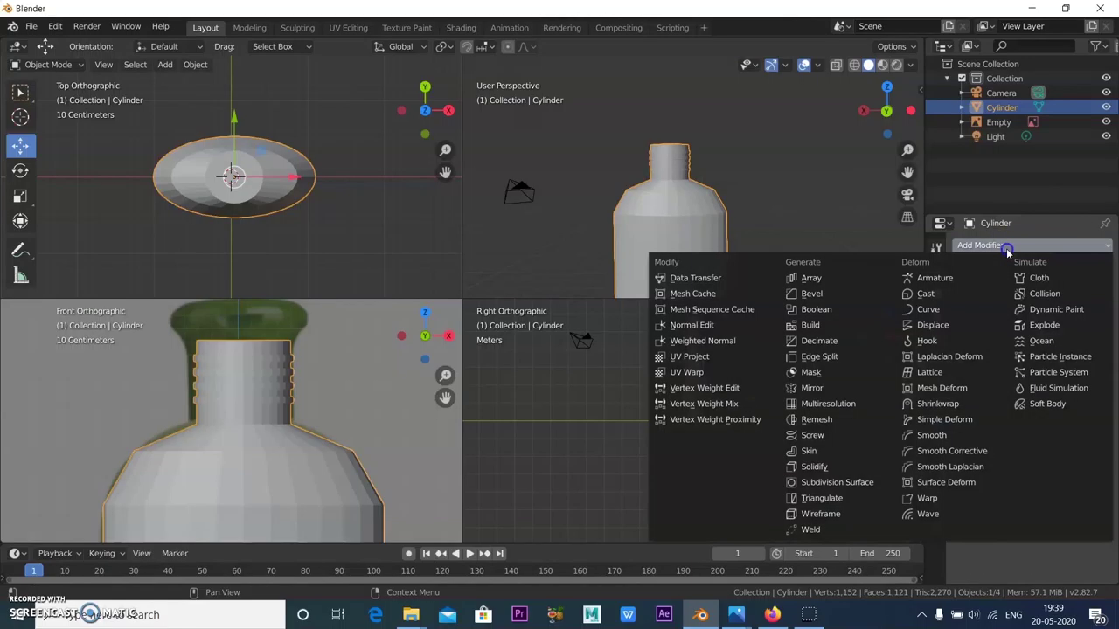
pyautogui.click(833, 486)
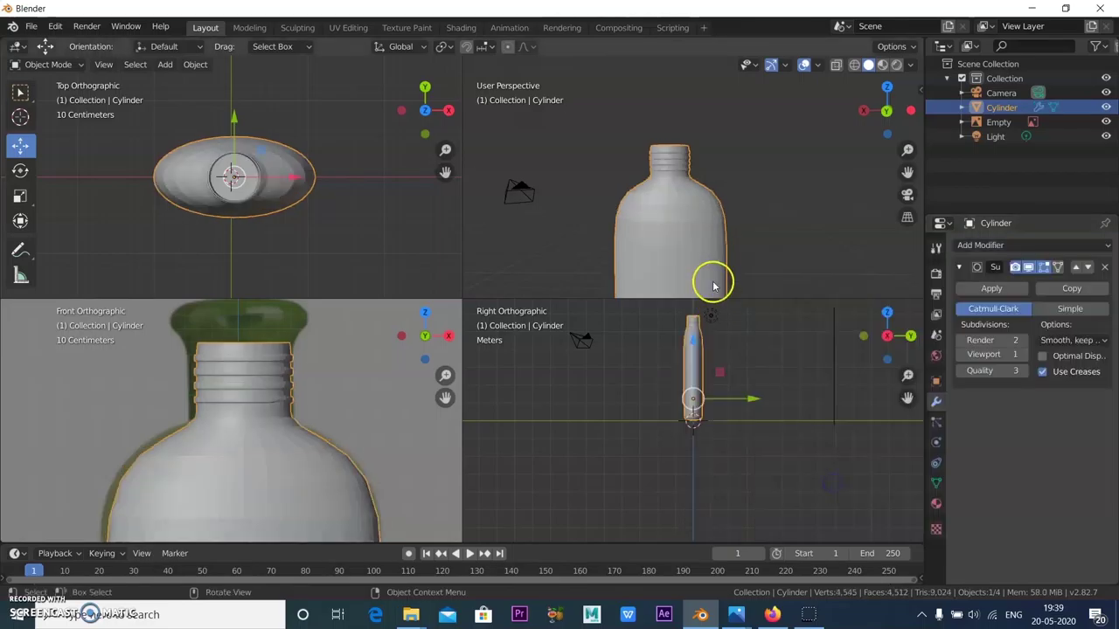
pyautogui.click(1025, 355)
# Step: Shade the bottle smooth and view it upright
pyautogui.moveTo(775, 255); pyautogui.dragTo(712, 138, button='middle')
pyautogui.scroll(2, 699, 109)
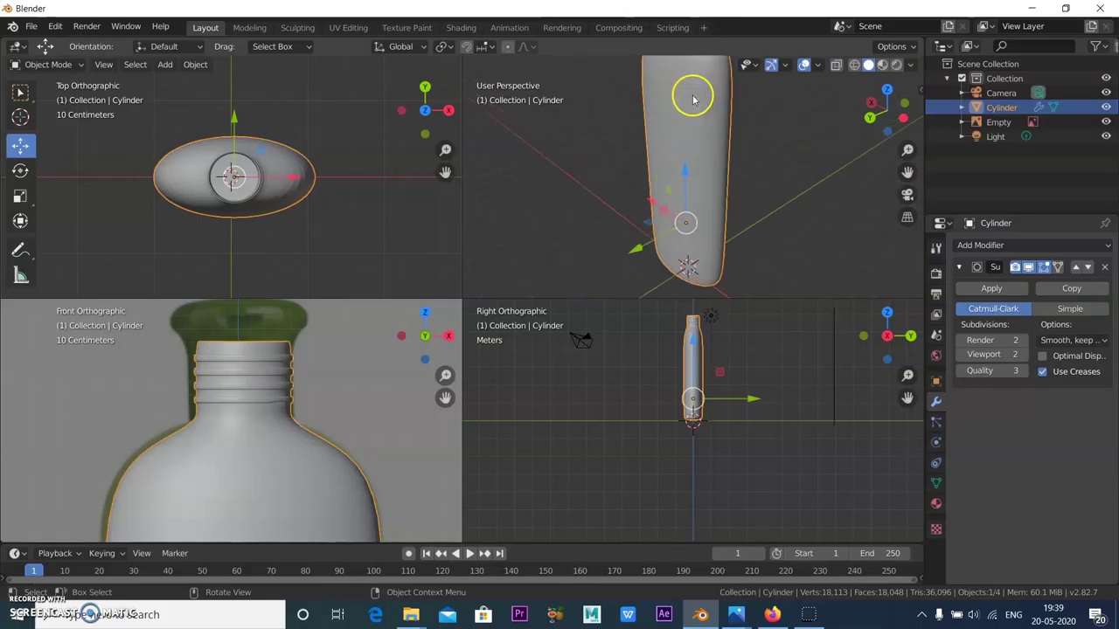
pyautogui.moveTo(722, 97); pyautogui.dragTo(699, 131, button='middle')
pyautogui.scroll(-2, 687, 170)
pyautogui.scroll(3, 734, 127)
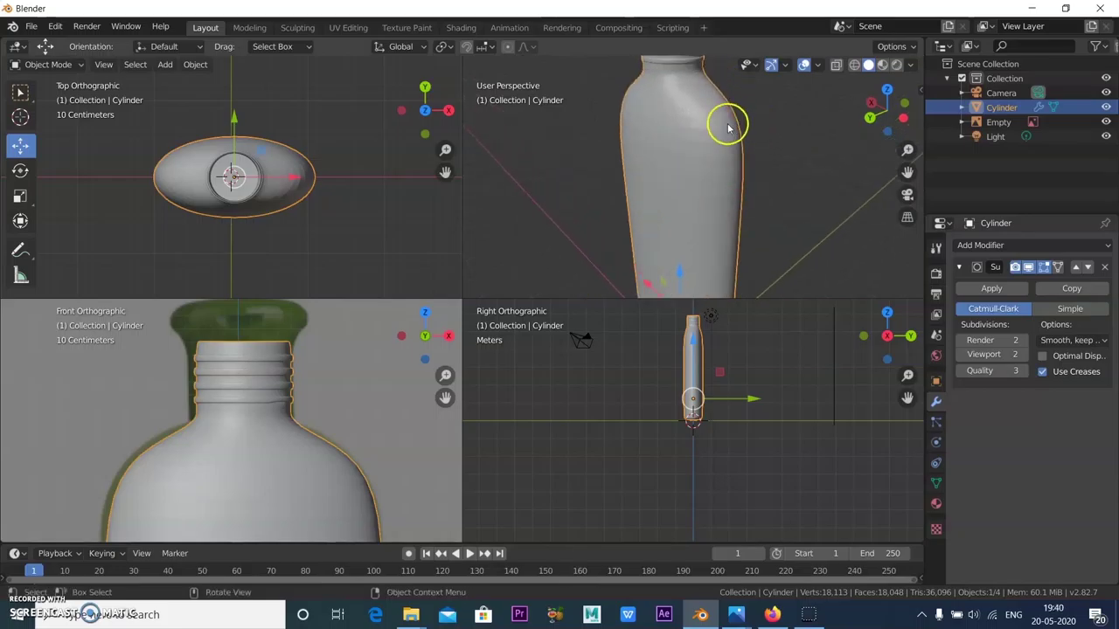
pyautogui.rightClick(710, 135)
pyautogui.click(698, 131)
pyautogui.moveTo(792, 128); pyautogui.dragTo(798, 178, button='middle')
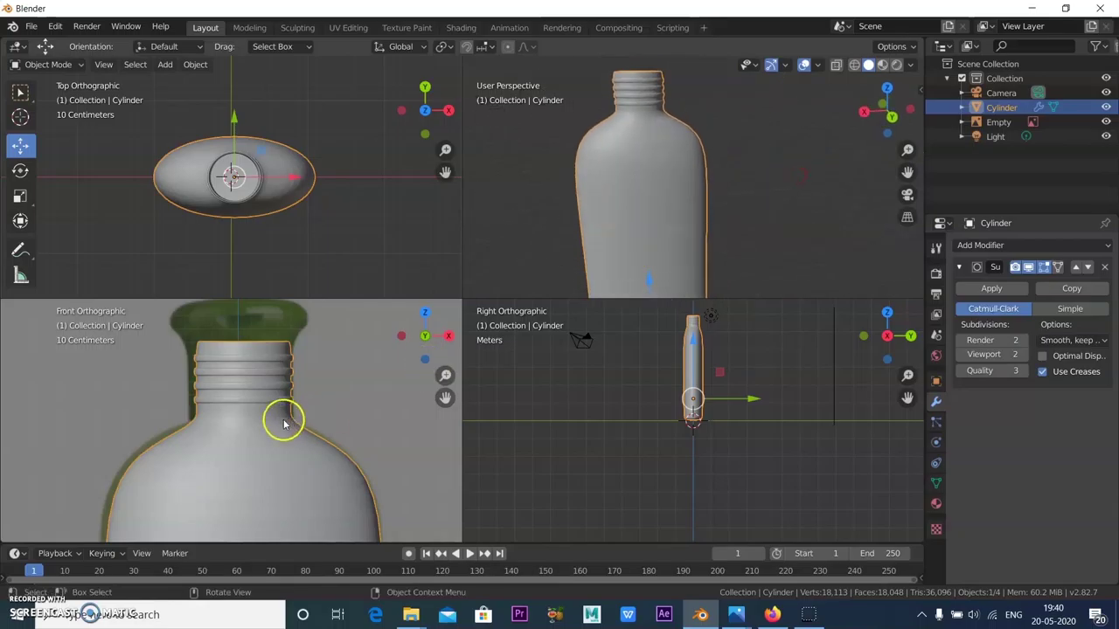
pyautogui.scroll(-6, 284, 423)
pyautogui.keyDown('shift'); pyautogui.moveTo(275, 438); pyautogui.dragTo(262, 494, button='middle'); pyautogui.keyUp('shift')
pyautogui.scroll(6, 315, 387)
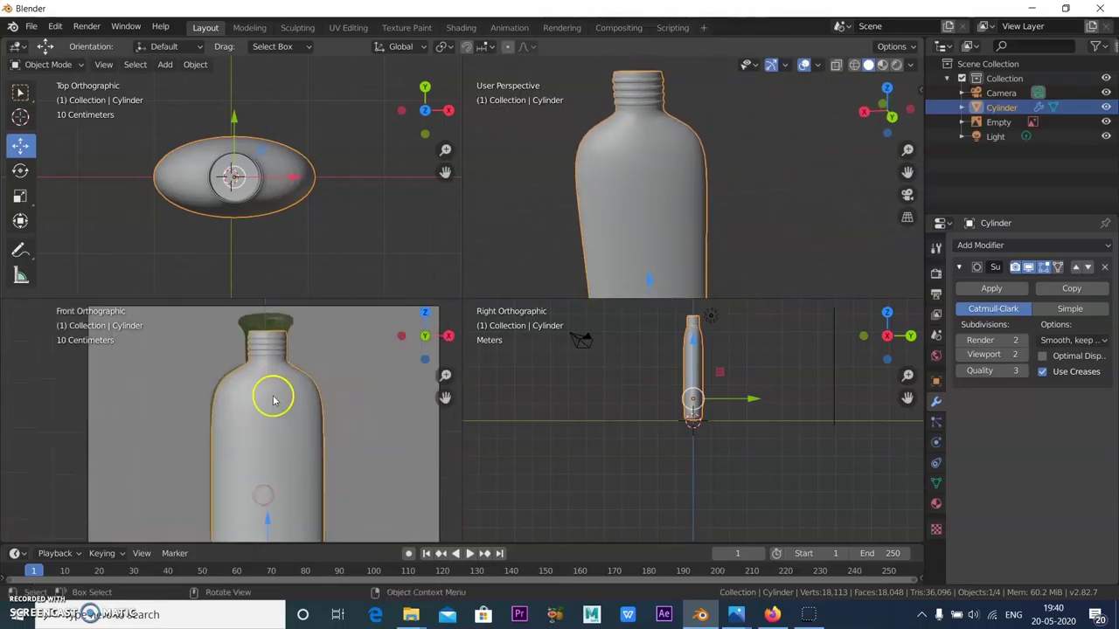
pyautogui.scroll(1, 273, 400)
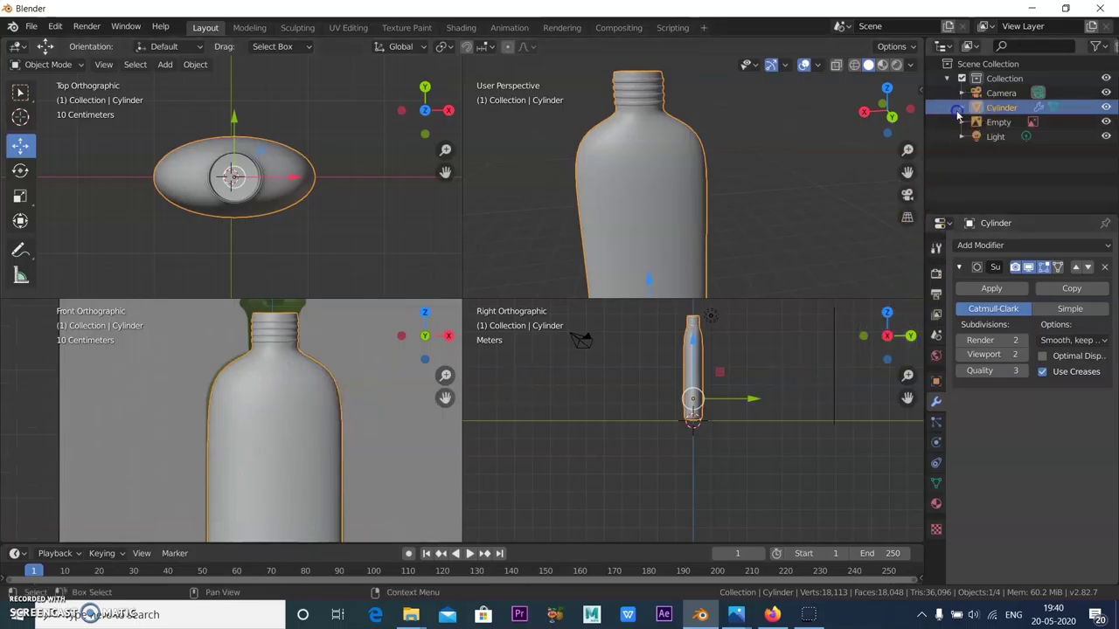
# Step: Enter Edit Mode, cut an edge loop across the shoulder, and widen it slightly
pyautogui.click(961, 108)
pyautogui.click(1011, 123)
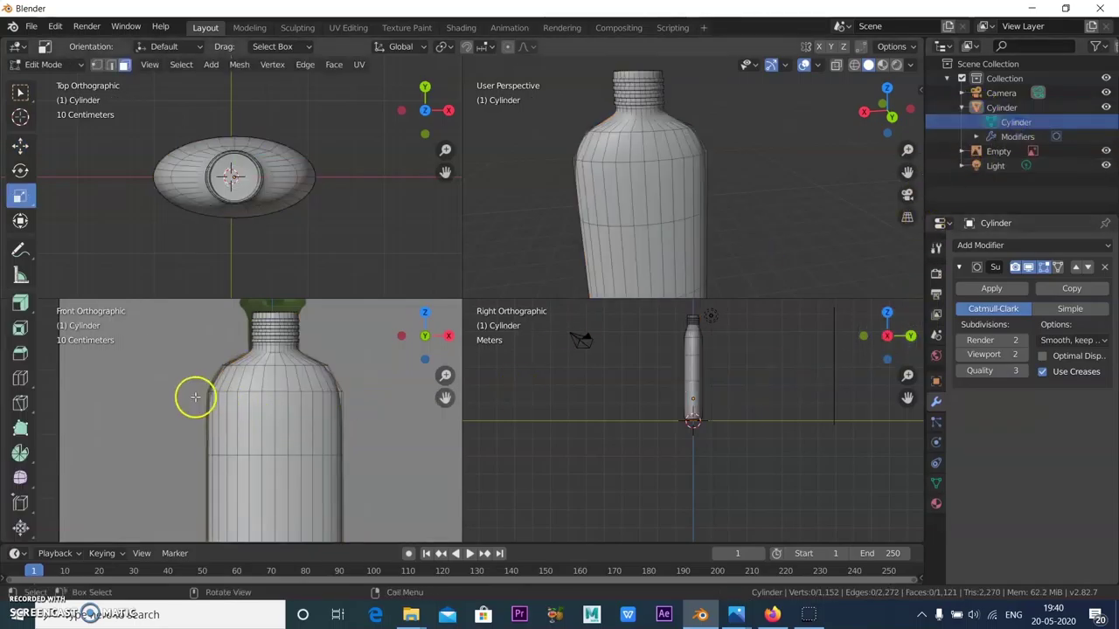
pyautogui.scroll(3, 245, 389)
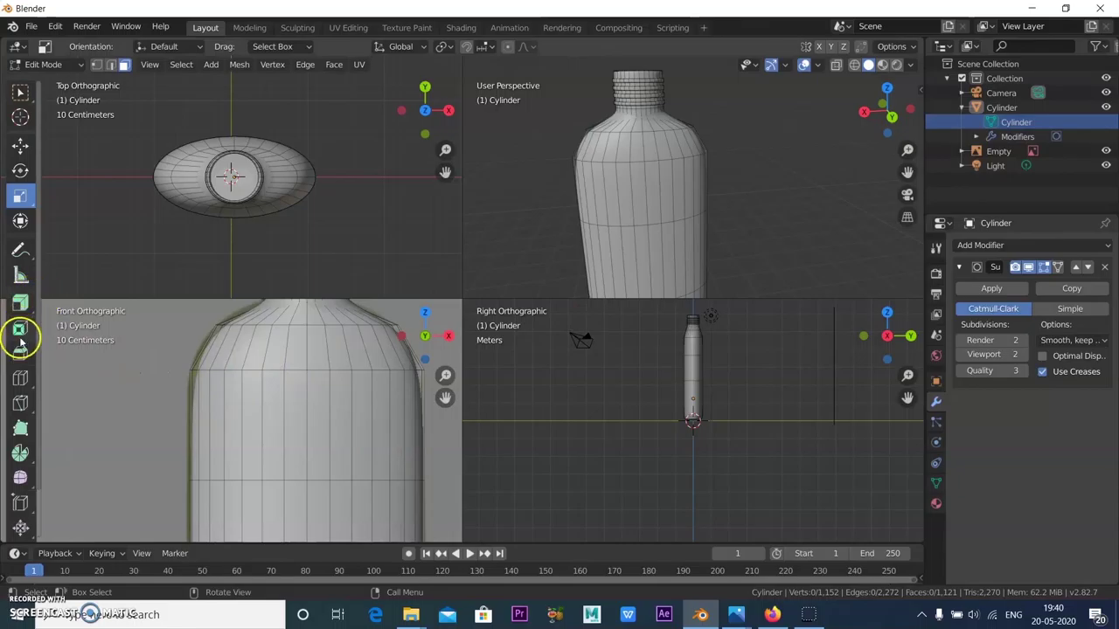
pyautogui.click(20, 377)
pyautogui.click(208, 346)
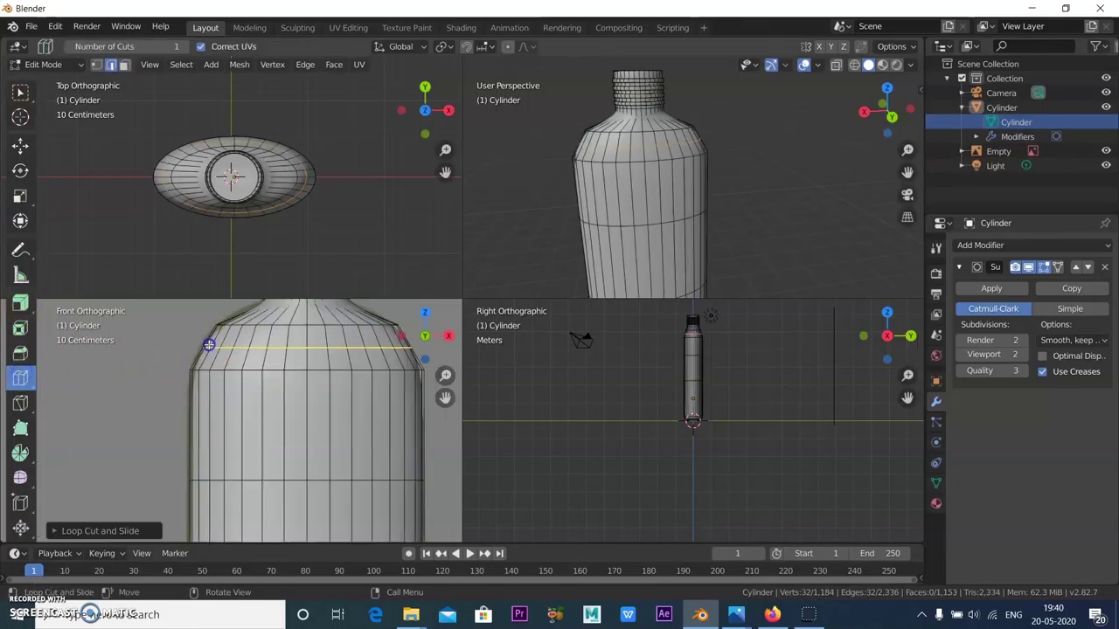
pyautogui.click(20, 196)
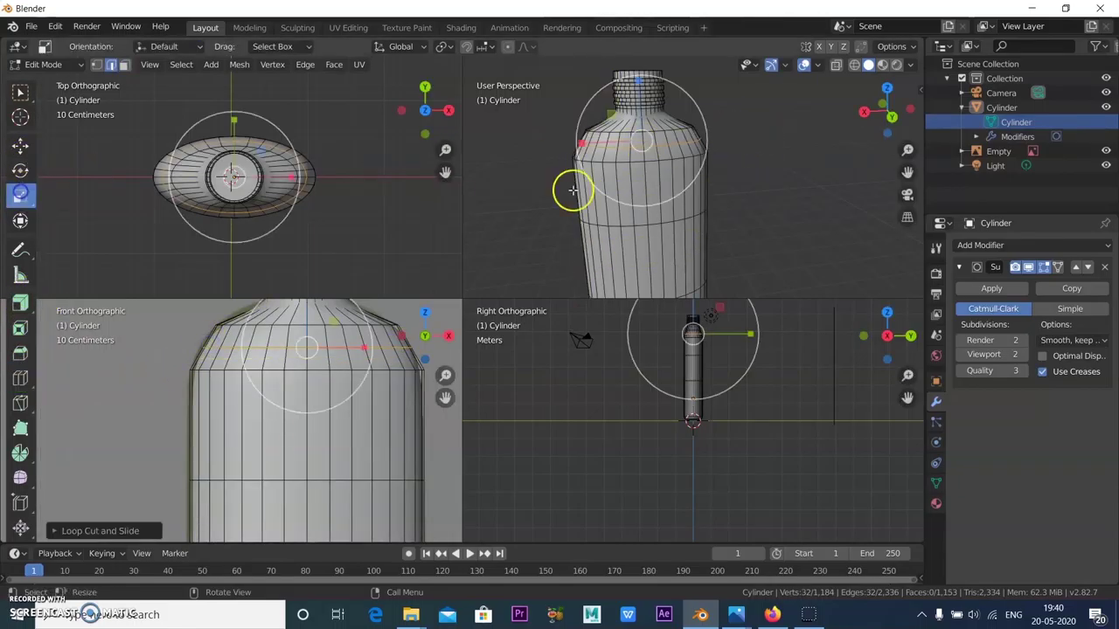
pyautogui.moveTo(579, 143); pyautogui.dragTo(571, 149)
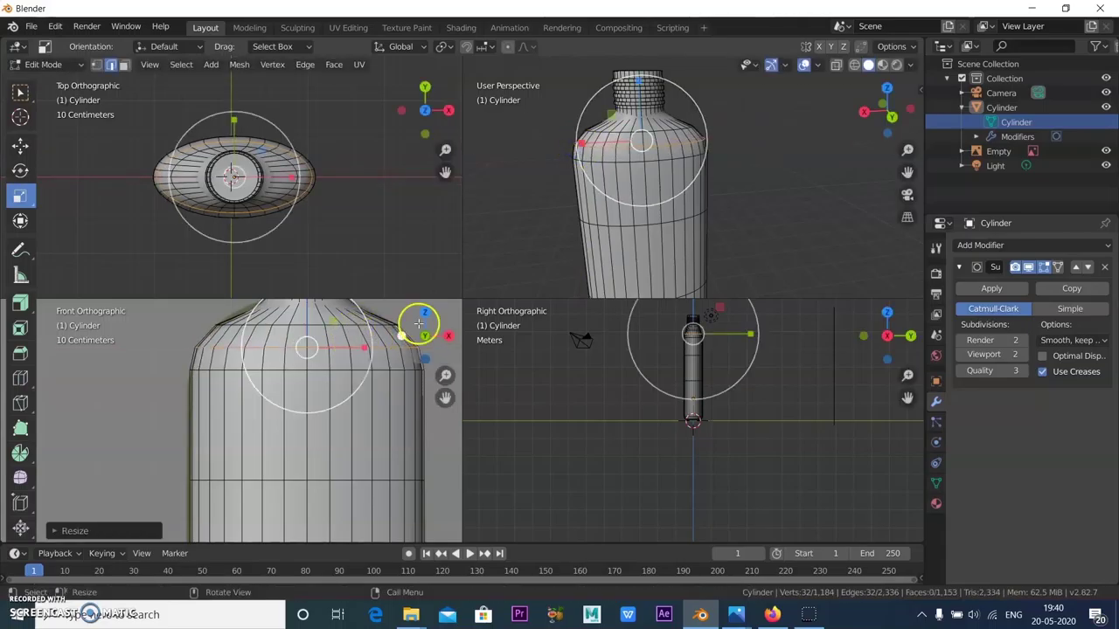
# Step: Cut a second shoulder edge loop and scale it slightly outward
pyautogui.scroll(-3, 200, 350)
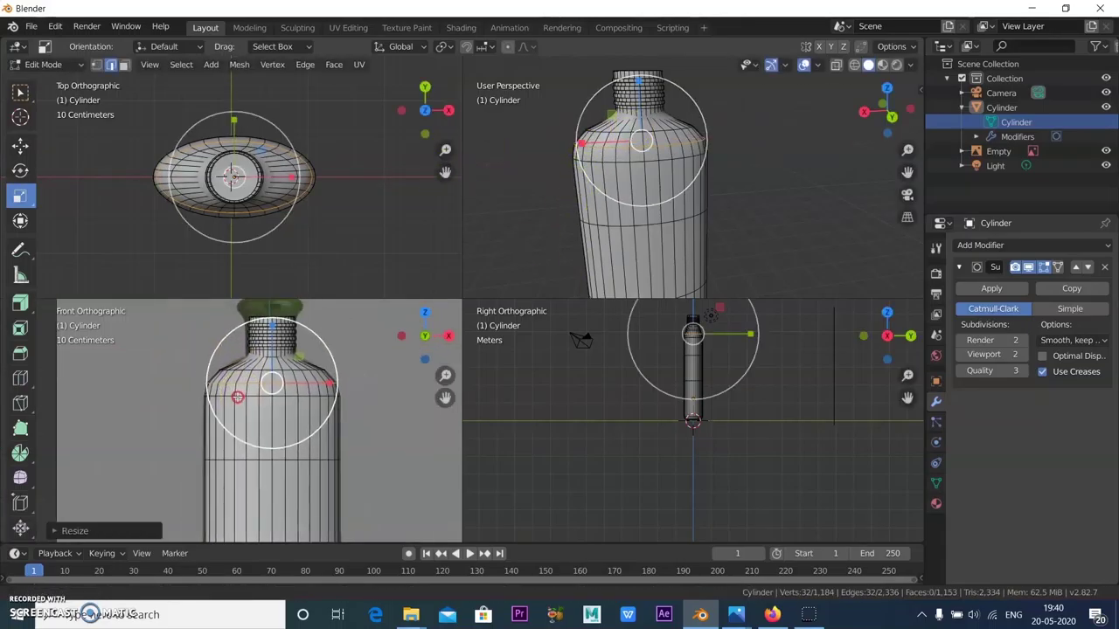
pyautogui.scroll(3, 244, 398)
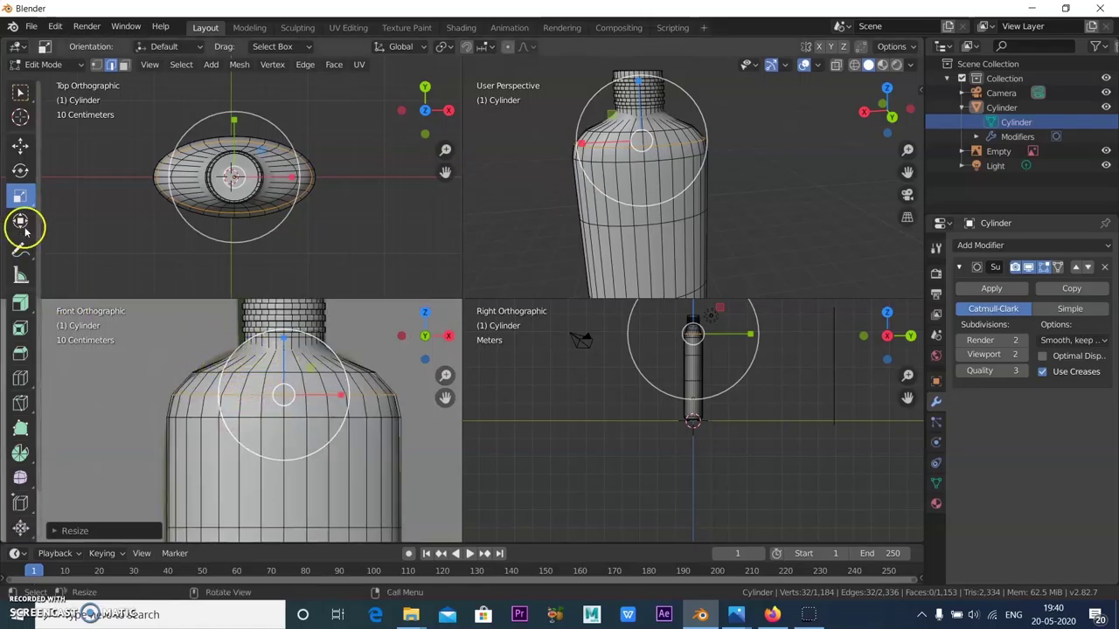
pyautogui.click(20, 378)
pyautogui.click(249, 362)
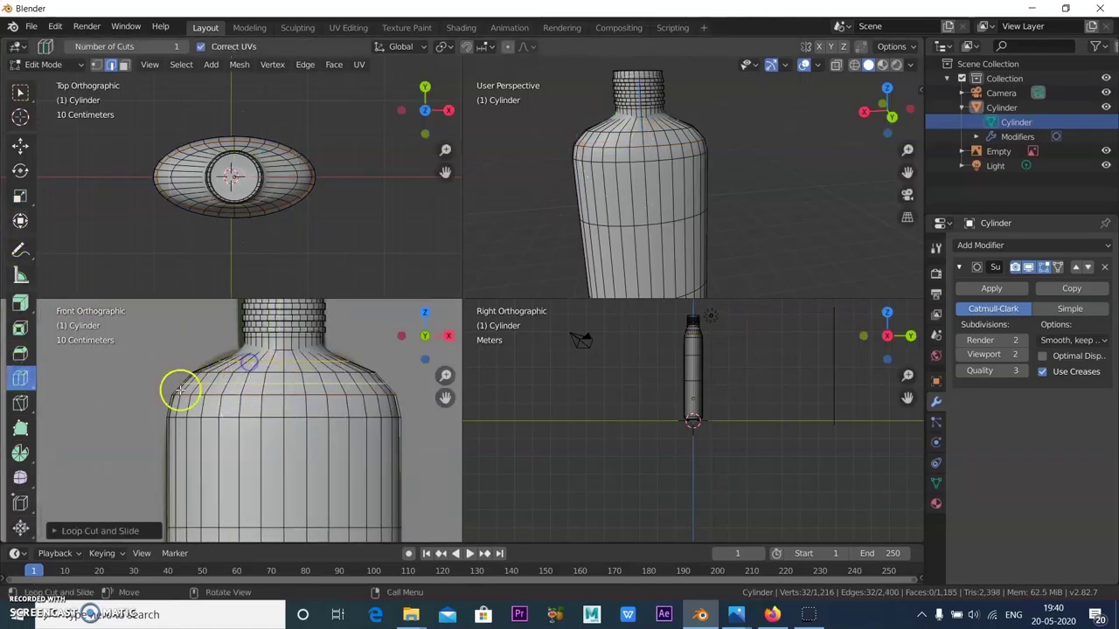
pyautogui.click(20, 196)
pyautogui.moveTo(344, 362); pyautogui.dragTo(352, 361)
# Step: Deselect the loop and raise the modifier's viewport subdivisions to 3
pyautogui.click(787, 201)
pyautogui.moveTo(787, 202)
pyautogui.mouseDown(button='middle')
pyautogui.moveTo(670, 275)
pyautogui.moveTo(691, 218)
pyautogui.moveTo(775, 200)
pyautogui.mouseUp(button='middle')
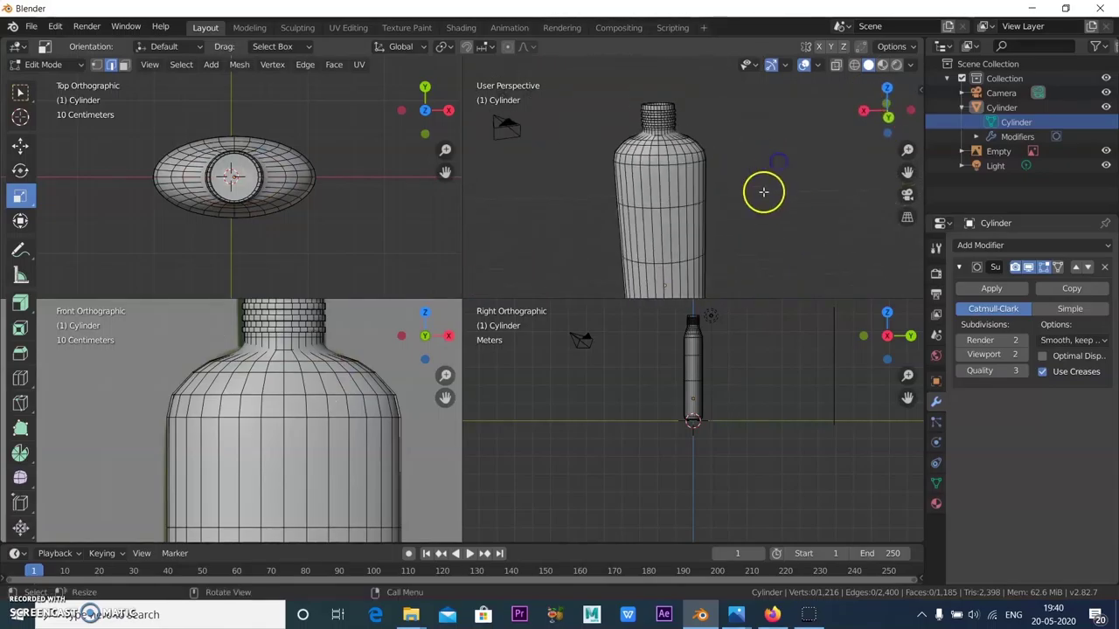
pyautogui.click(1024, 357)
# Step: Cut two edge loops at the neck rim and slide them close to the opening
pyautogui.moveTo(797, 198); pyautogui.dragTo(710, 142, button='middle')
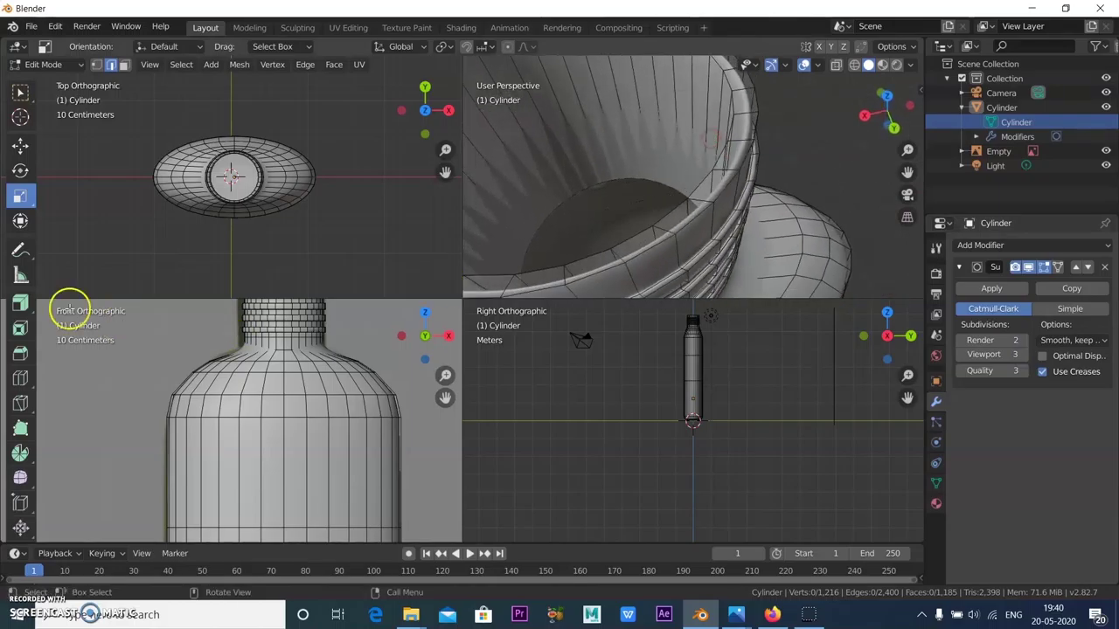
pyautogui.click(23, 382)
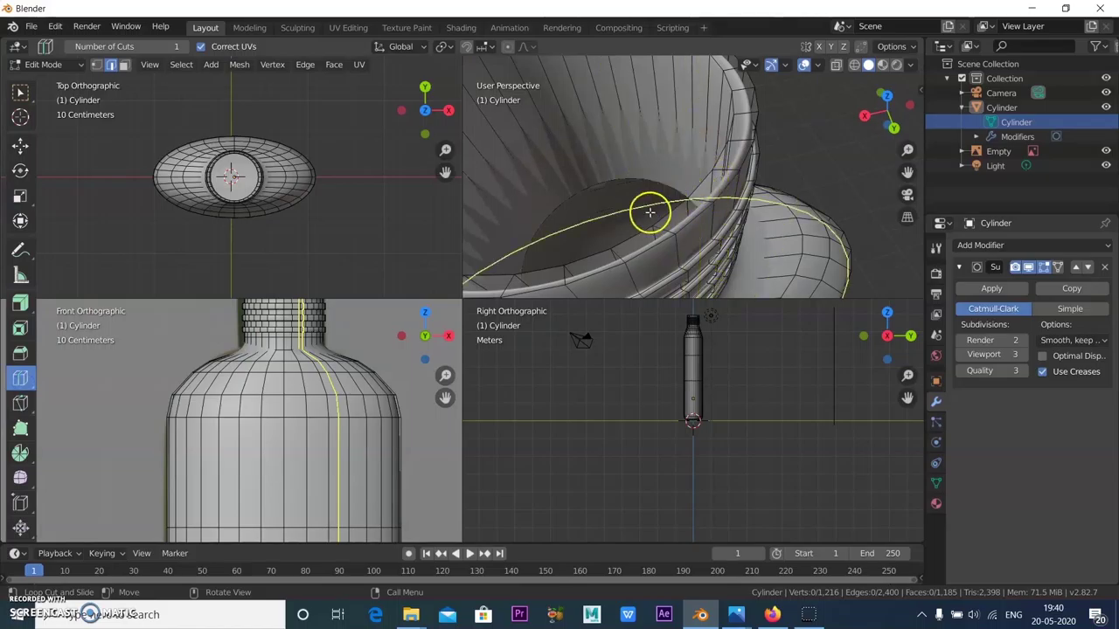
pyautogui.moveTo(774, 224); pyautogui.dragTo(802, 225, button='middle')
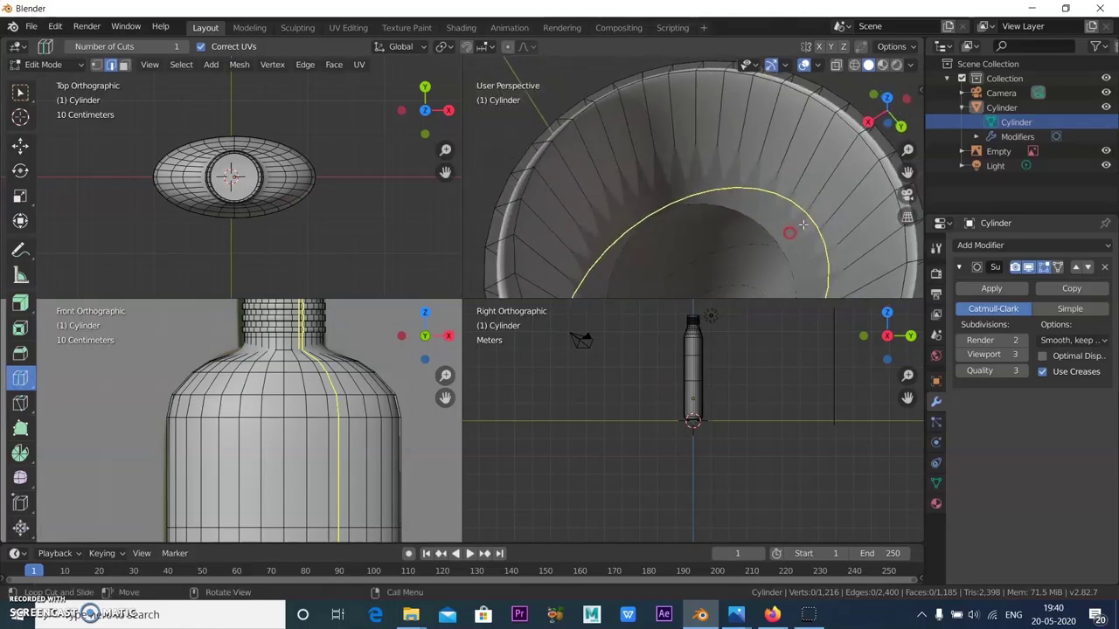
pyautogui.click(844, 137)
pyautogui.moveTo(840, 142); pyautogui.dragTo(503, 278)
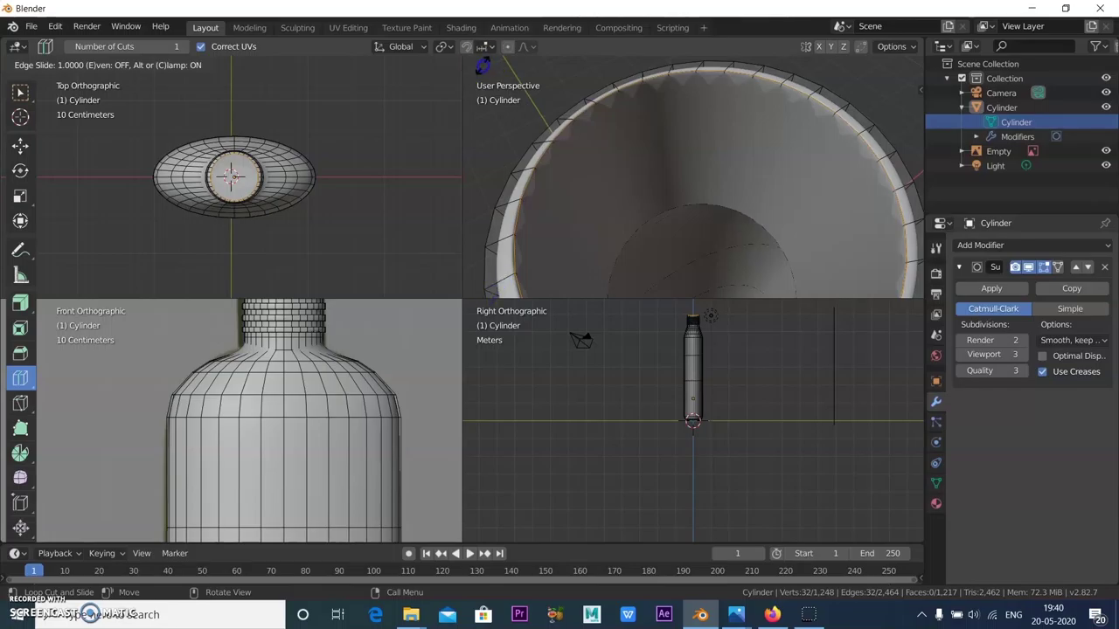
pyautogui.moveTo(466, 109); pyautogui.dragTo(493, 130)
pyautogui.moveTo(554, 149); pyautogui.dragTo(547, 131)
pyautogui.scroll(-5, 560, 149)
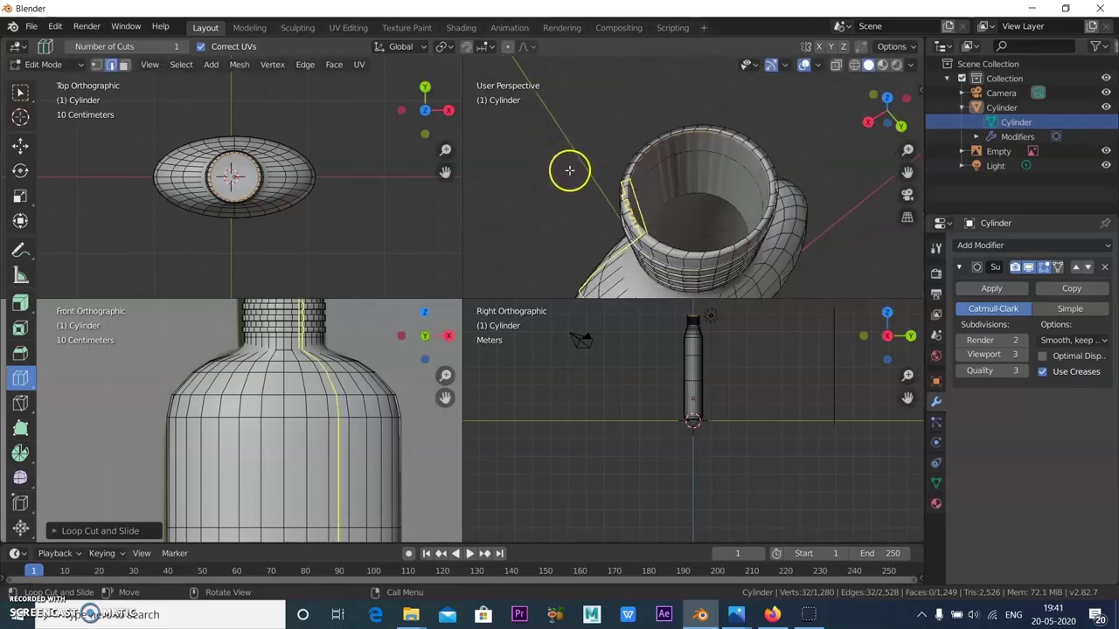
pyautogui.moveTo(591, 191); pyautogui.dragTo(691, 223, button='middle')
pyautogui.scroll(4, 690, 223)
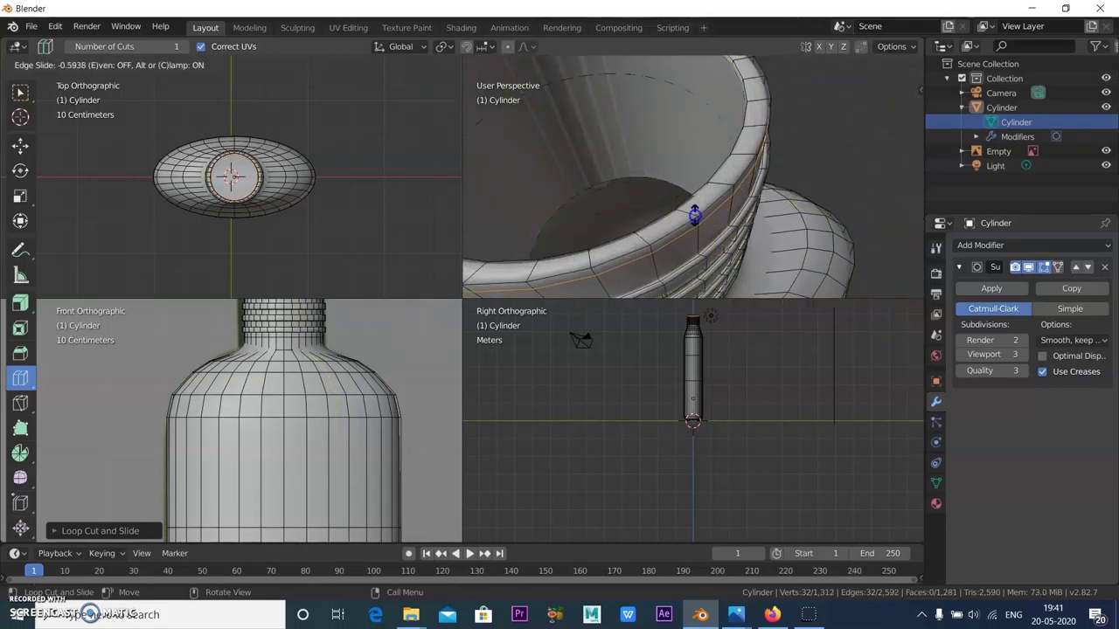
pyautogui.click(787, 175)
# Step: Switch the bottle back to Object Mode and view the whole subdivided shape
pyautogui.moveTo(786, 175); pyautogui.dragTo(685, 194, button='middle')
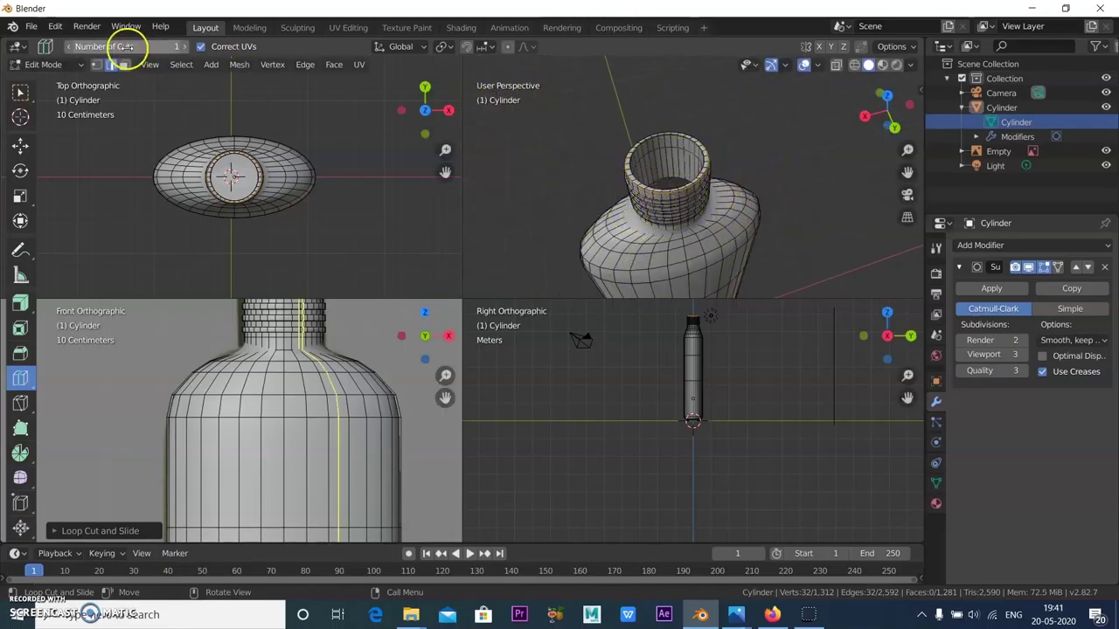
pyautogui.click(39, 65)
pyautogui.click(50, 81)
pyautogui.scroll(-3, 736, 201)
pyautogui.moveTo(726, 215); pyautogui.dragTo(697, 205, button='middle')
pyautogui.scroll(1, 730, 198)
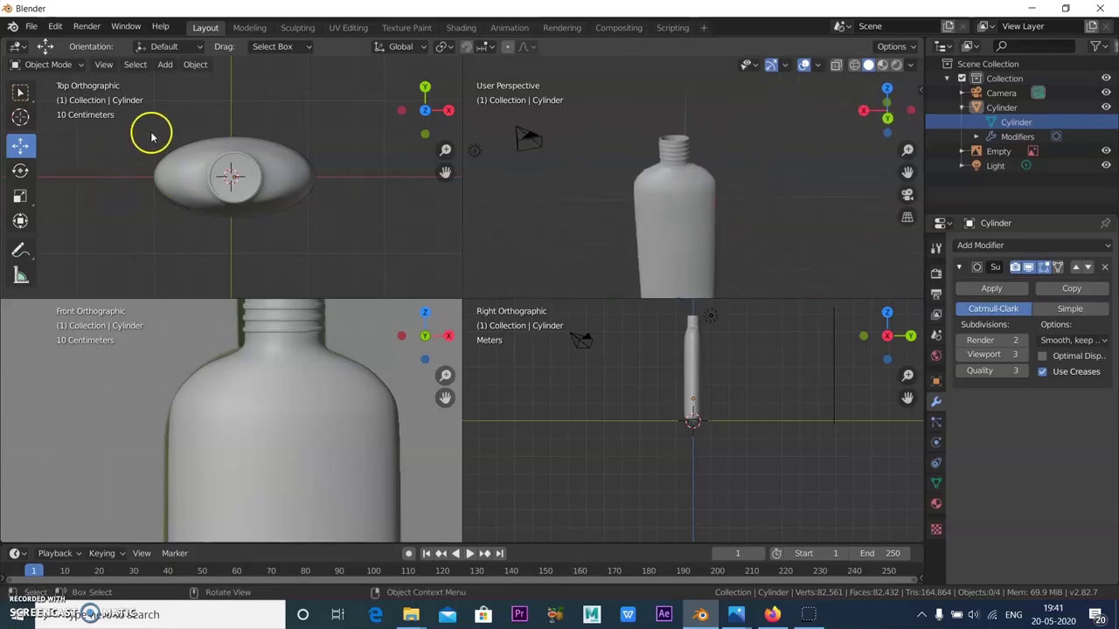
# Step: Add a new cylinder mesh and shrink it to about 0.38 scale
pyautogui.moveTo(670, 200); pyautogui.dragTo(718, 169, button='middle')
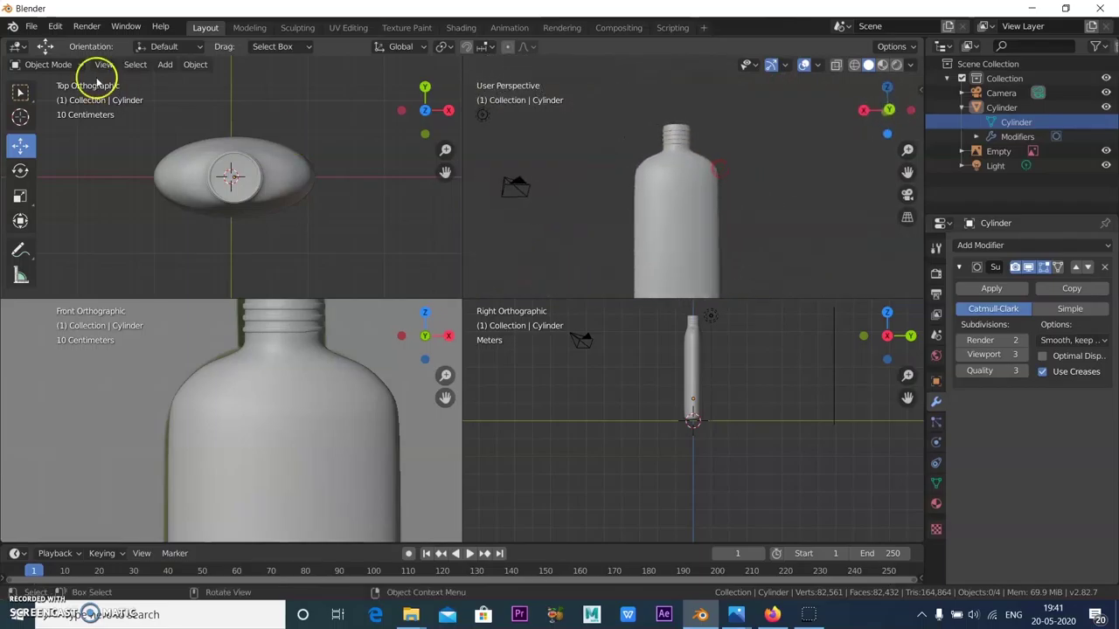
pyautogui.click(161, 66)
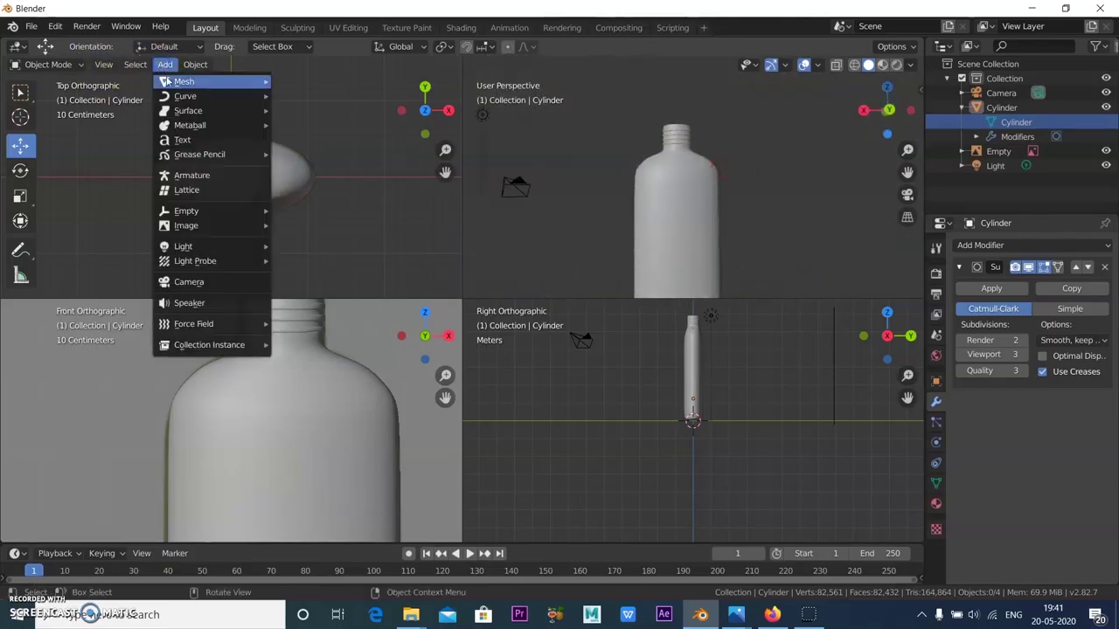
pyautogui.moveTo(246, 80)
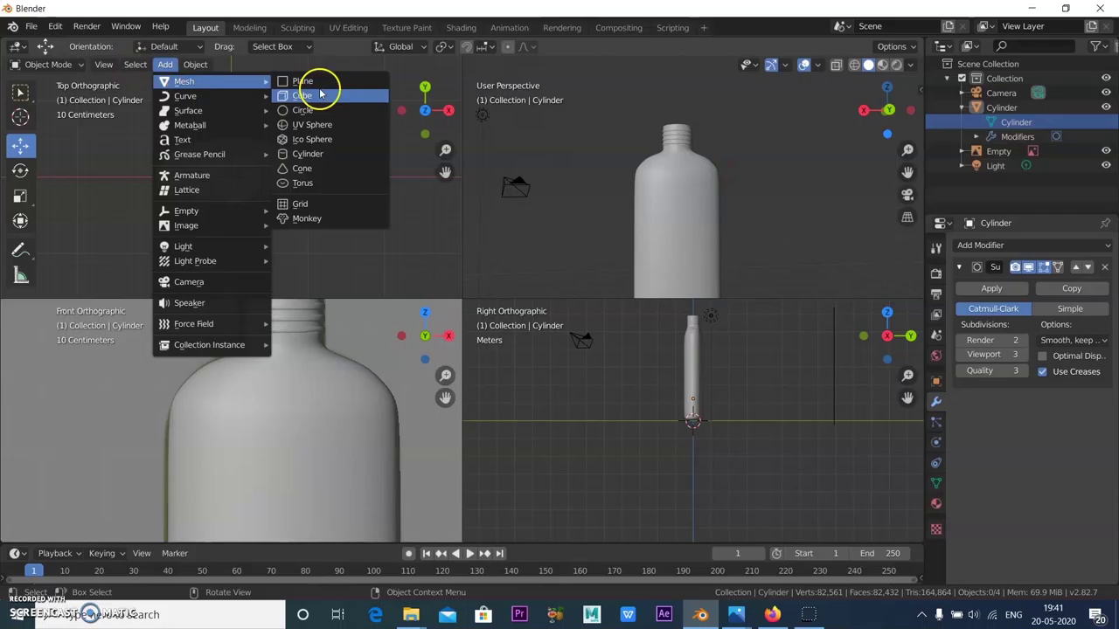
pyautogui.click(304, 153)
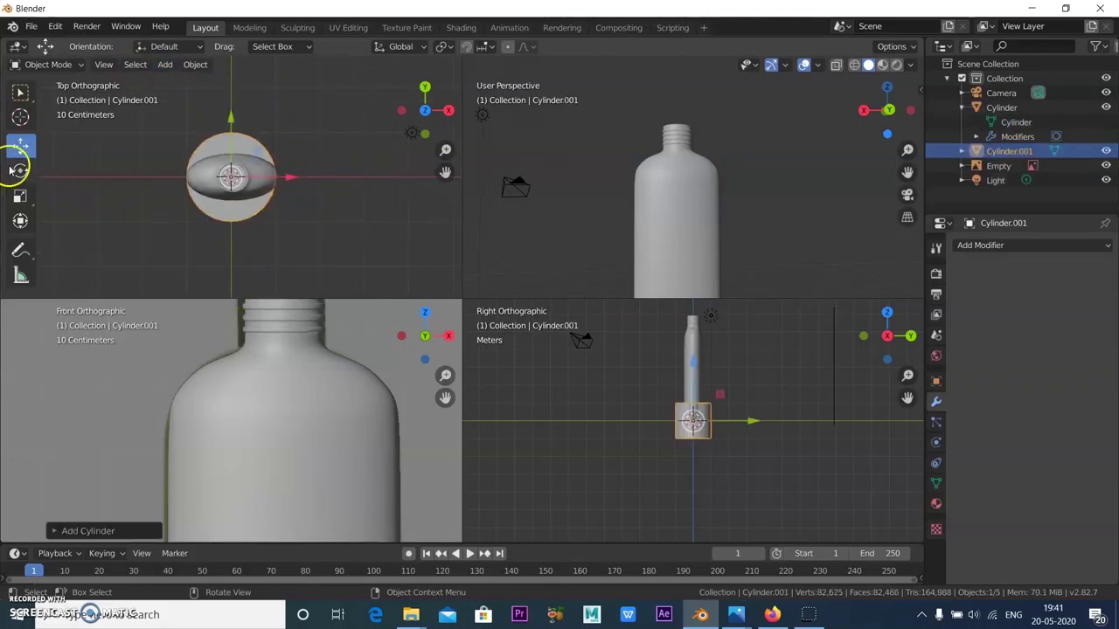
pyautogui.click(21, 196)
pyautogui.click(21, 197)
pyautogui.moveTo(276, 143); pyautogui.dragTo(262, 178)
# Step: Move the new cylinder up along Z to sit on the bottle's top
pyautogui.scroll(-8, 274, 341)
pyautogui.scroll(1, 248, 435)
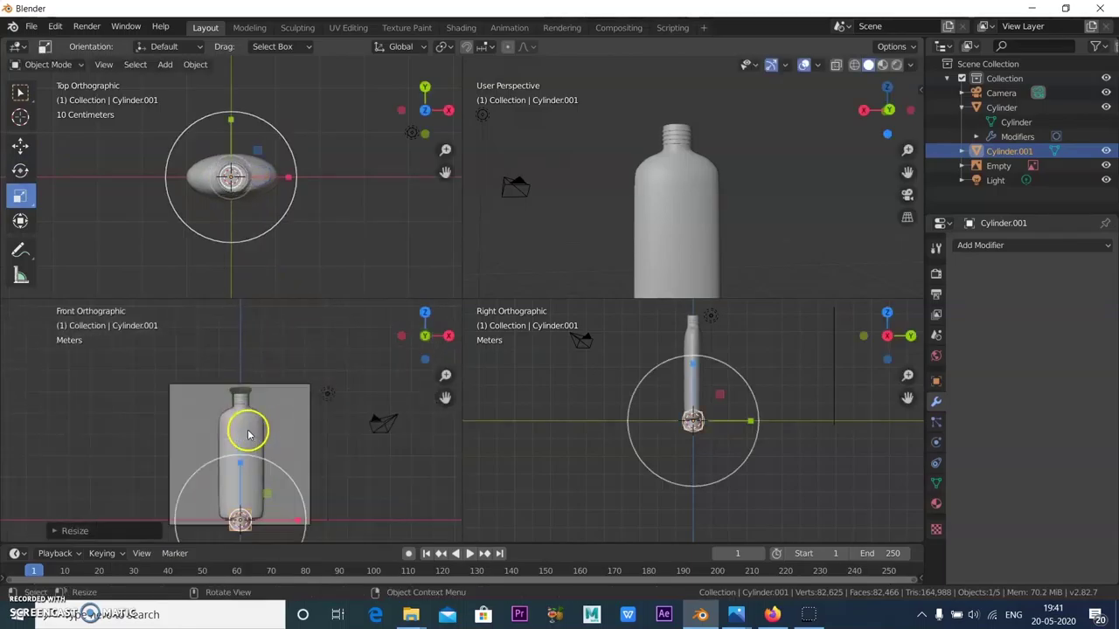
pyautogui.click(21, 146)
pyautogui.moveTo(241, 468); pyautogui.dragTo(255, 347)
pyautogui.click(242, 401)
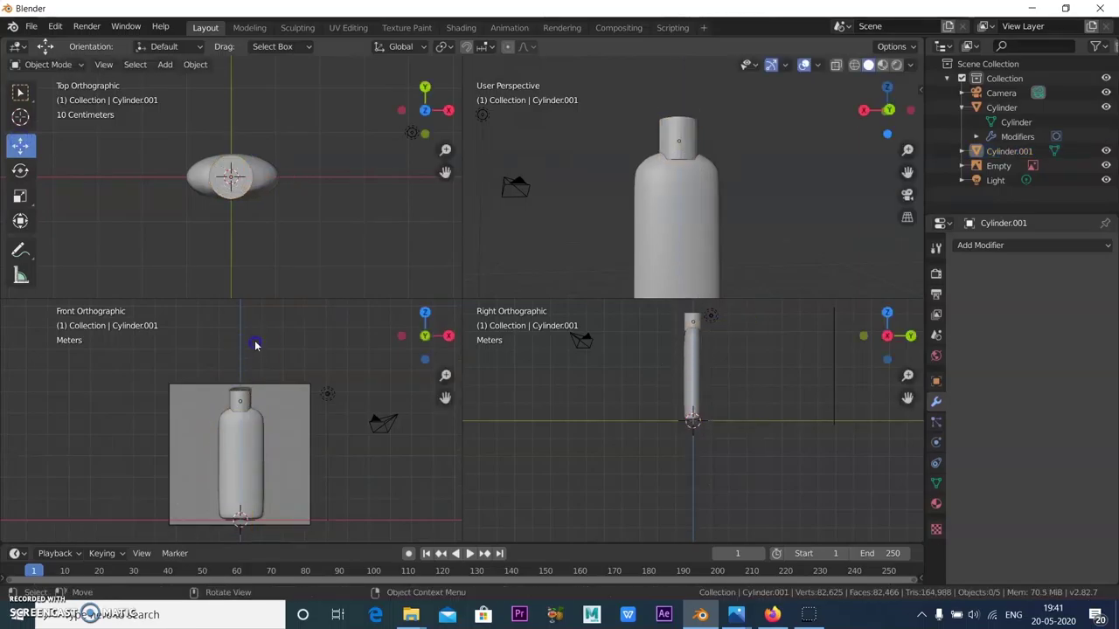
pyautogui.scroll(2, 250, 379)
pyautogui.moveTo(252, 343); pyautogui.dragTo(253, 331)
pyautogui.click(763, 192)
# Step: Hide the bottle body (Cylinder) using its outliner eye icon
pyautogui.moveTo(763, 193); pyautogui.dragTo(711, 242, button='middle')
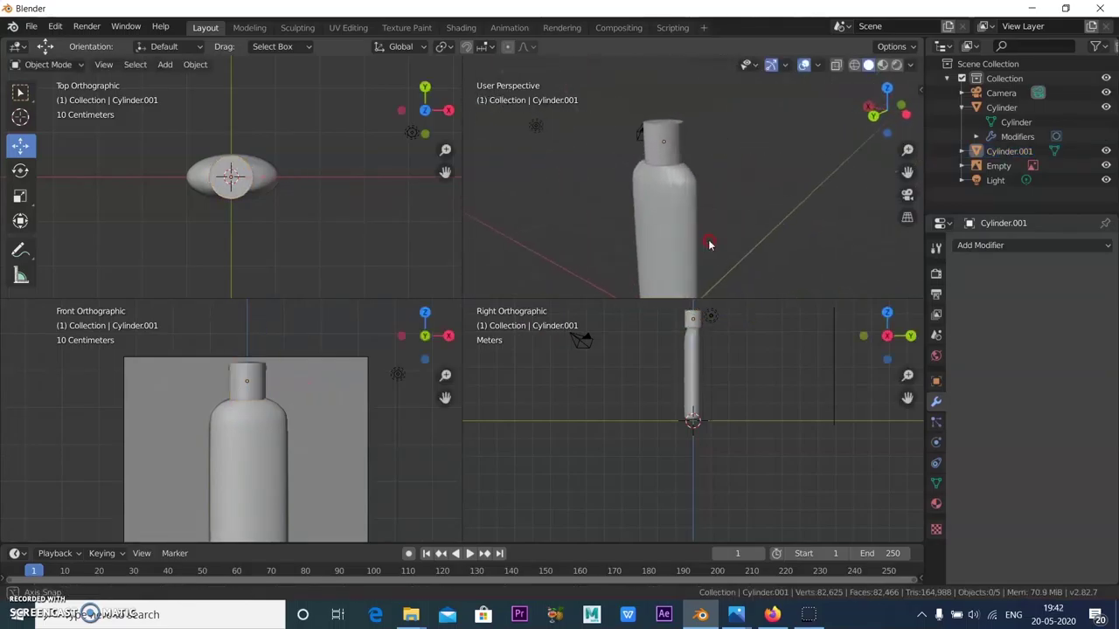
pyautogui.click(259, 420)
pyautogui.scroll(-1, 288, 515)
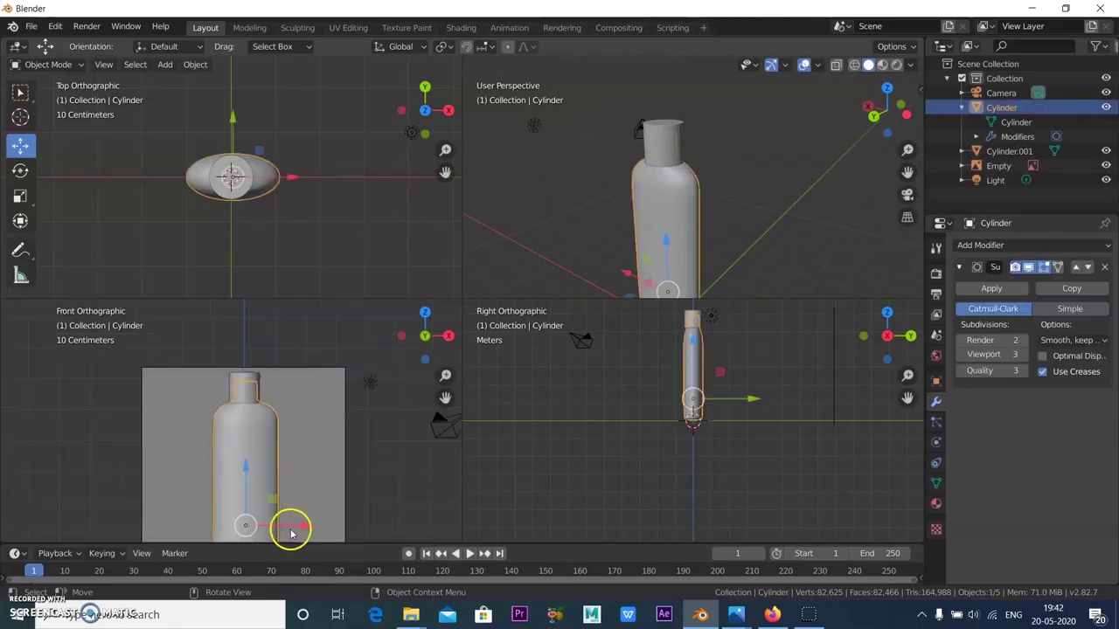
pyautogui.moveTo(303, 528); pyautogui.dragTo(300, 525)
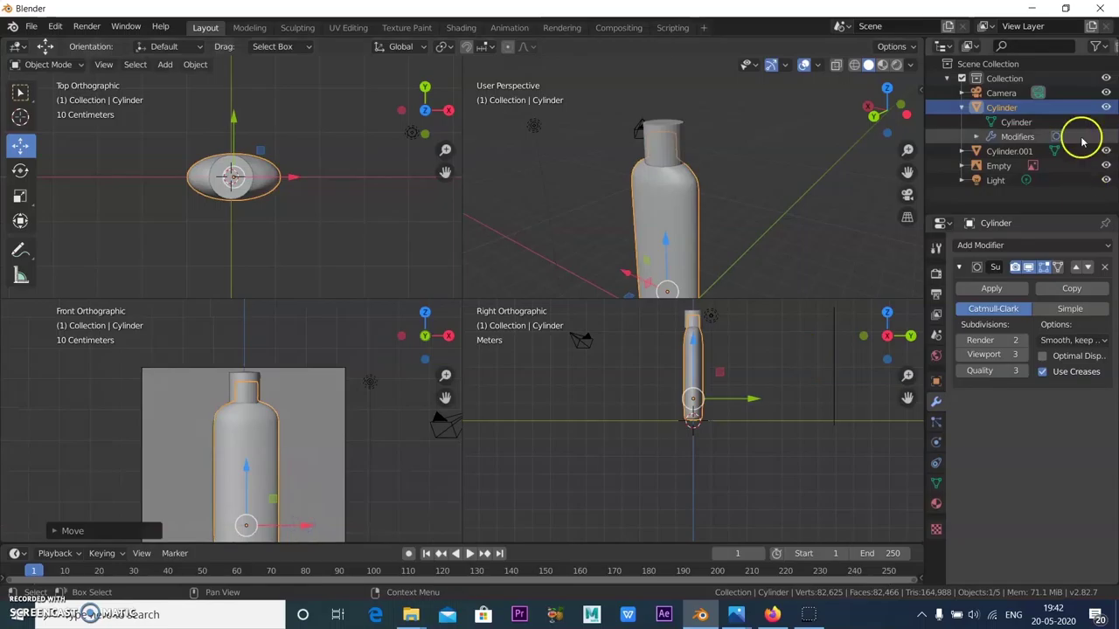
pyautogui.click(1106, 107)
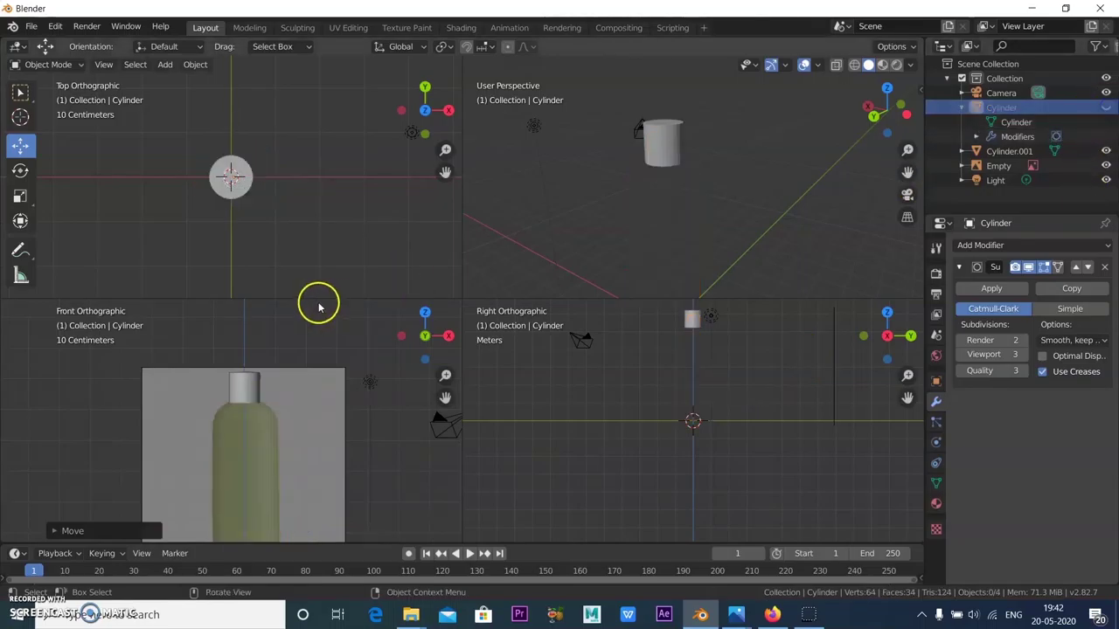
# Step: Lower Cylinder.001 onto the neck and turn on X-ray see-through shading
pyautogui.scroll(2, 227, 398)
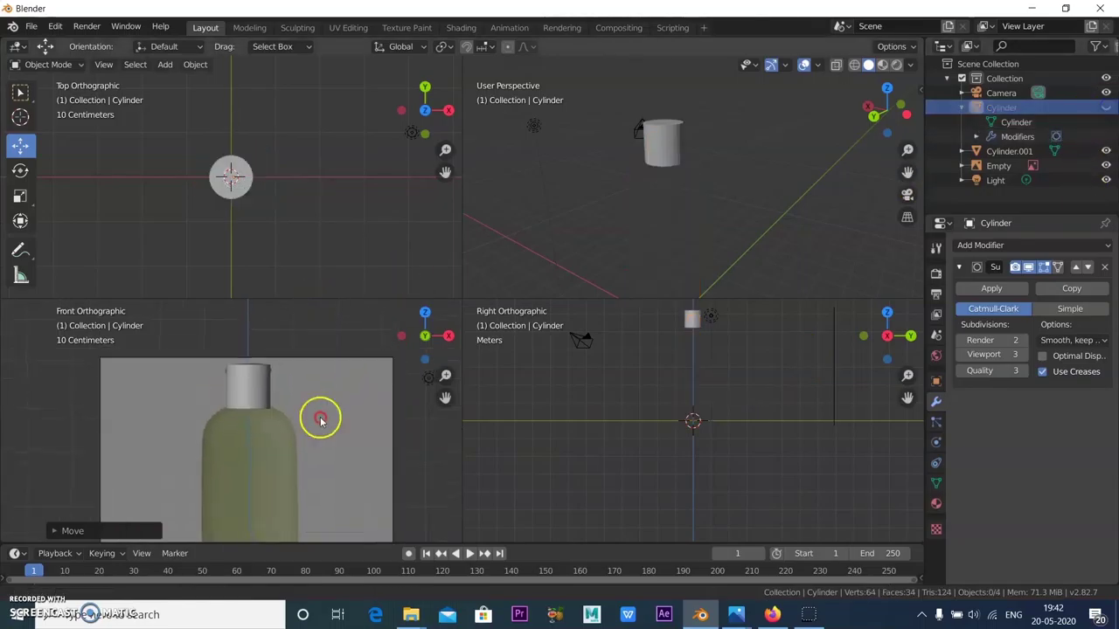
pyautogui.scroll(2, 267, 414)
pyautogui.click(262, 415)
pyautogui.moveTo(264, 360); pyautogui.dragTo(264, 371)
pyautogui.click(834, 65)
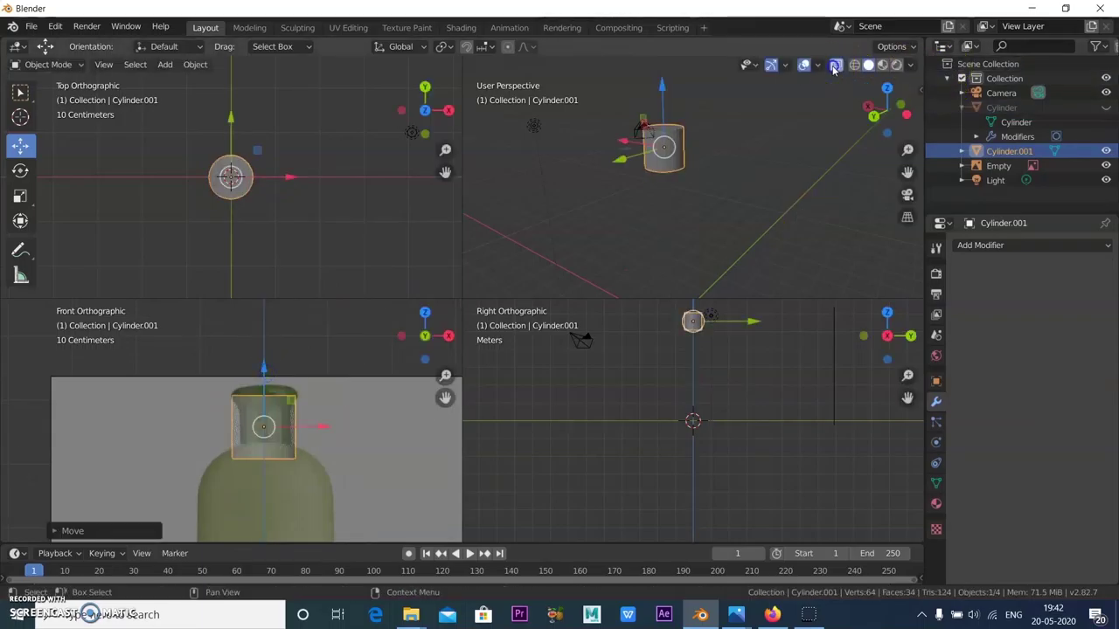
# Step: Scale, stretch and centre the cap cylinder to fit snugly over the bottle neck
pyautogui.click(21, 194)
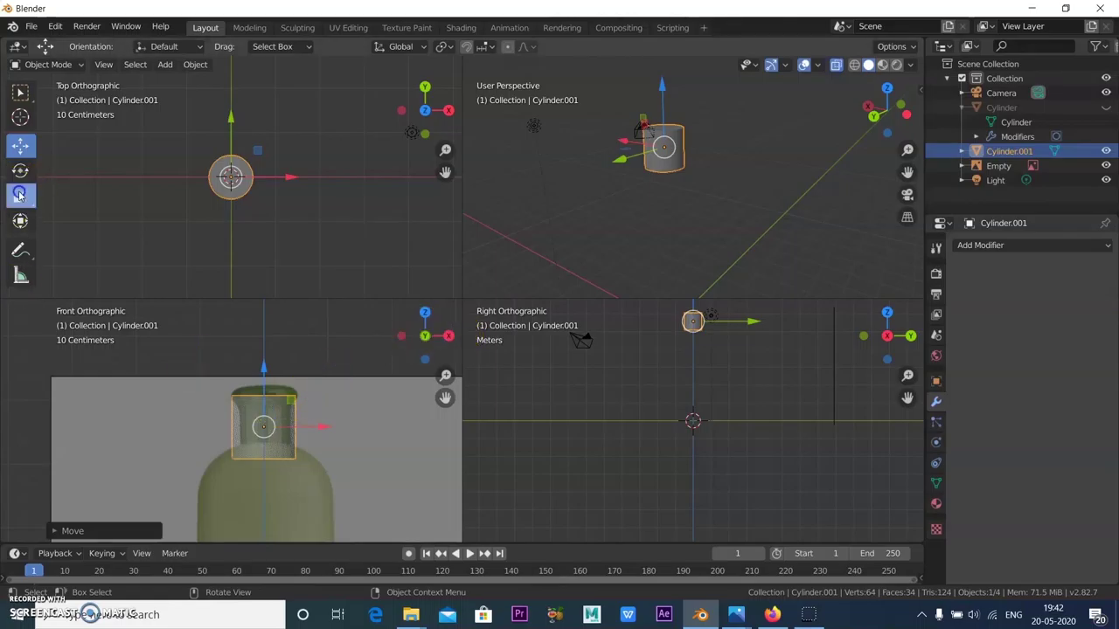
pyautogui.moveTo(312, 379); pyautogui.dragTo(277, 358)
pyautogui.click(21, 145)
pyautogui.click(21, 194)
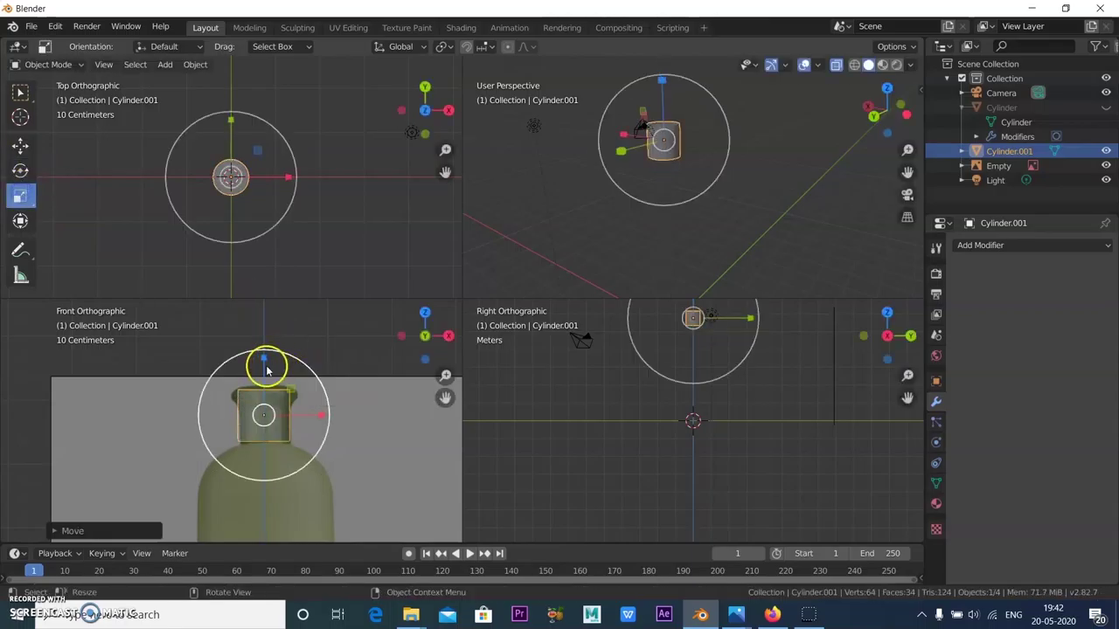
pyautogui.moveTo(267, 369); pyautogui.dragTo(269, 376)
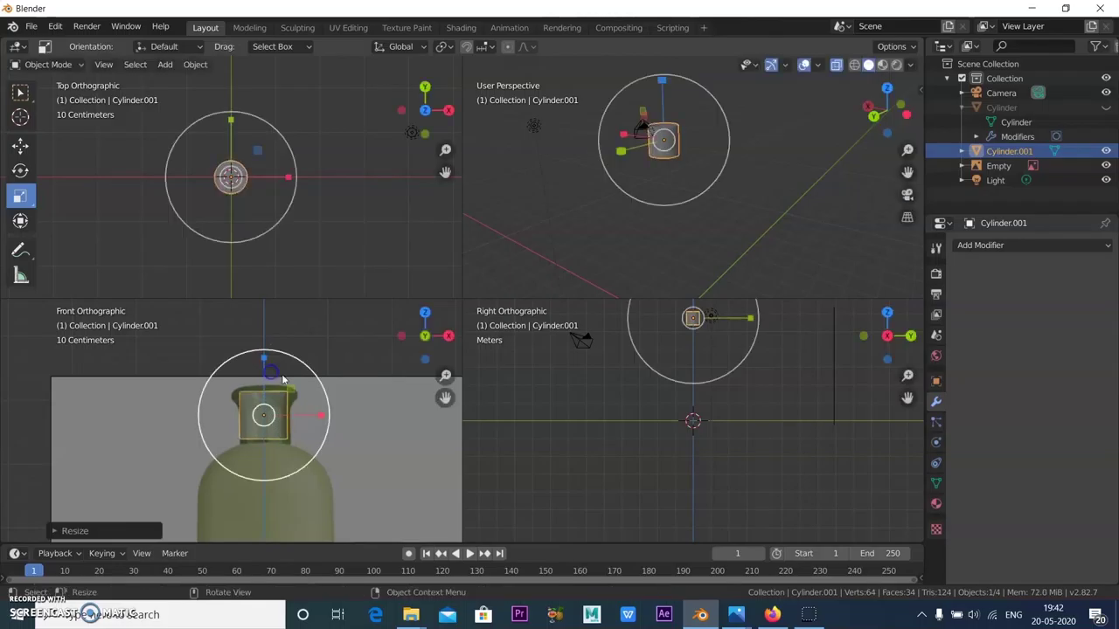
pyautogui.click(20, 145)
pyautogui.moveTo(265, 373); pyautogui.dragTo(265, 379)
pyautogui.moveTo(308, 425); pyautogui.dragTo(312, 423)
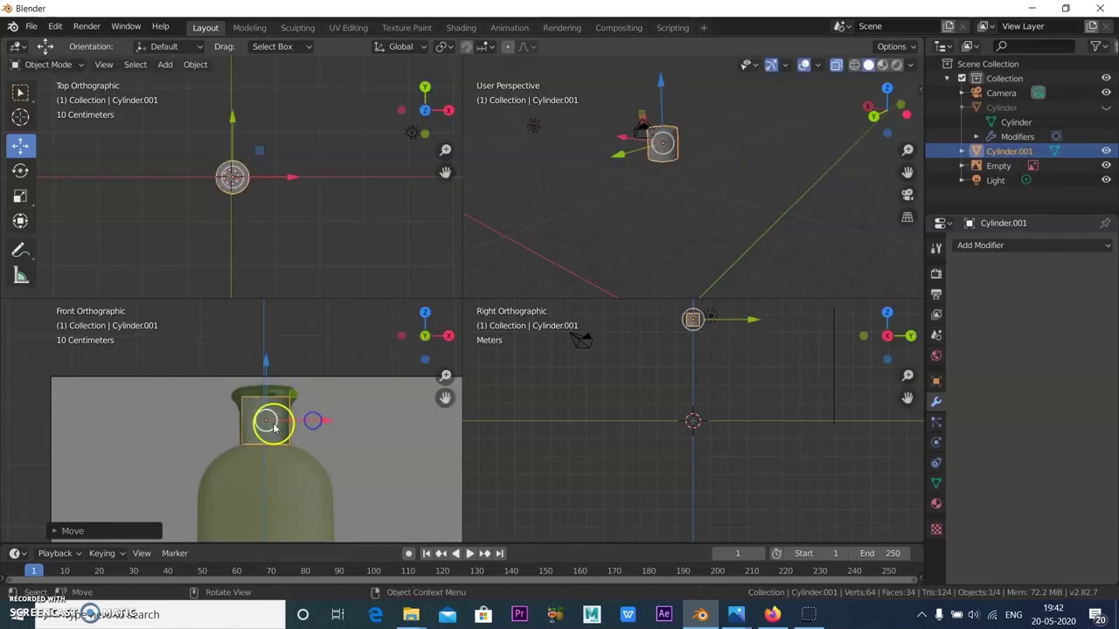
pyautogui.scroll(1, 258, 382)
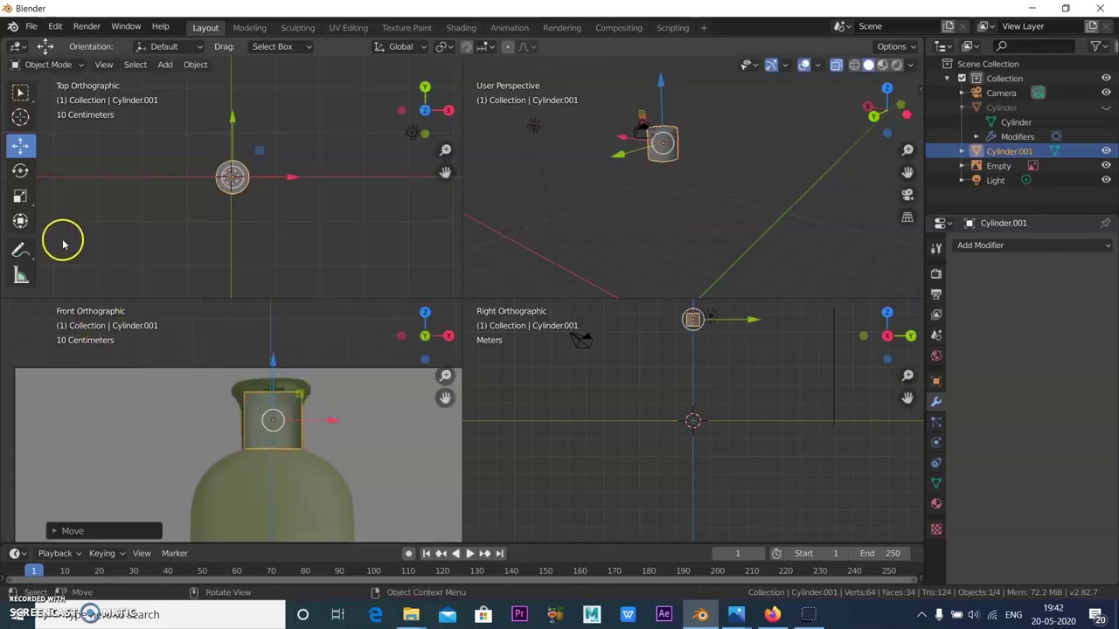
pyautogui.click(21, 197)
pyautogui.moveTo(325, 388); pyautogui.dragTo(334, 395)
pyautogui.click(376, 412)
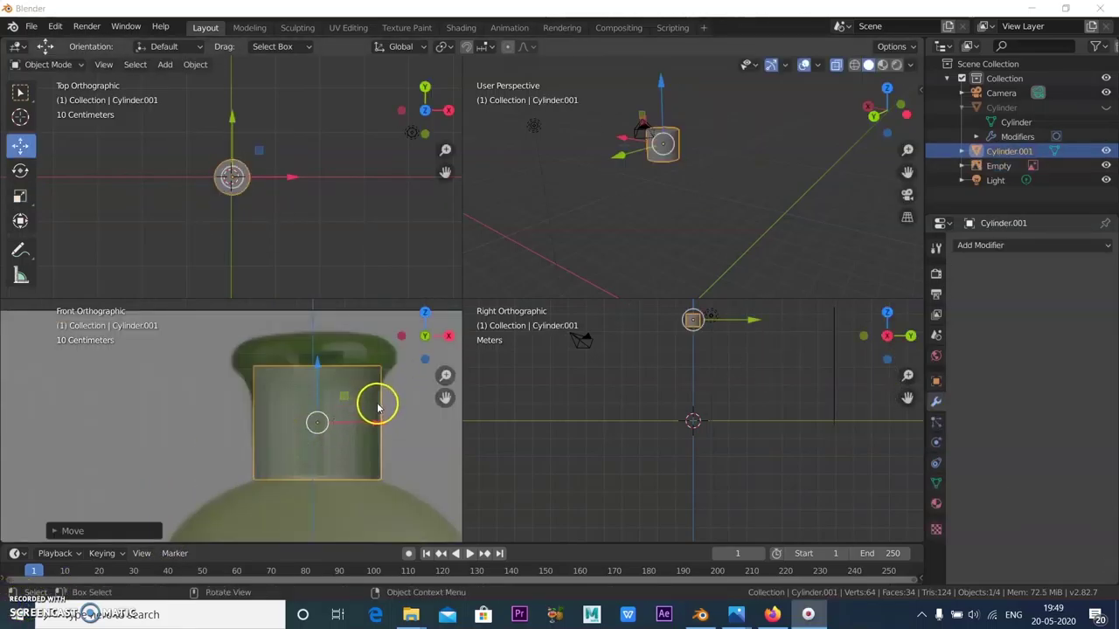
# Step: In Edit Mode, add one horizontal loop cut around the cap cylinder
pyautogui.press('Tab')
pyautogui.click(20, 378)
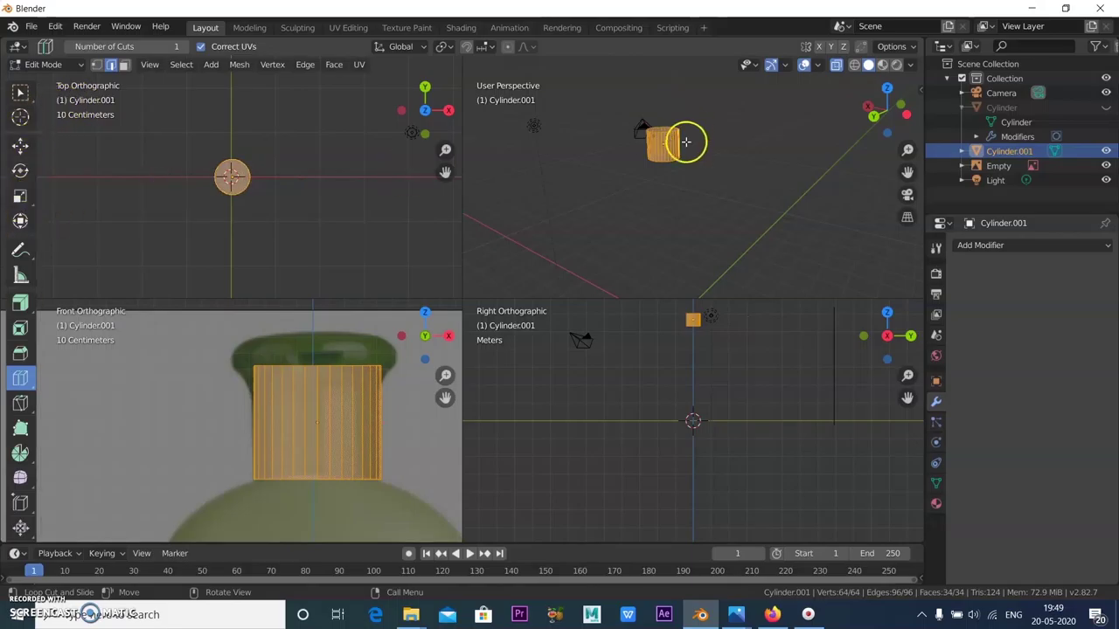
pyautogui.click(686, 141)
pyautogui.moveTo(706, 172); pyautogui.dragTo(458, 177, button='middle')
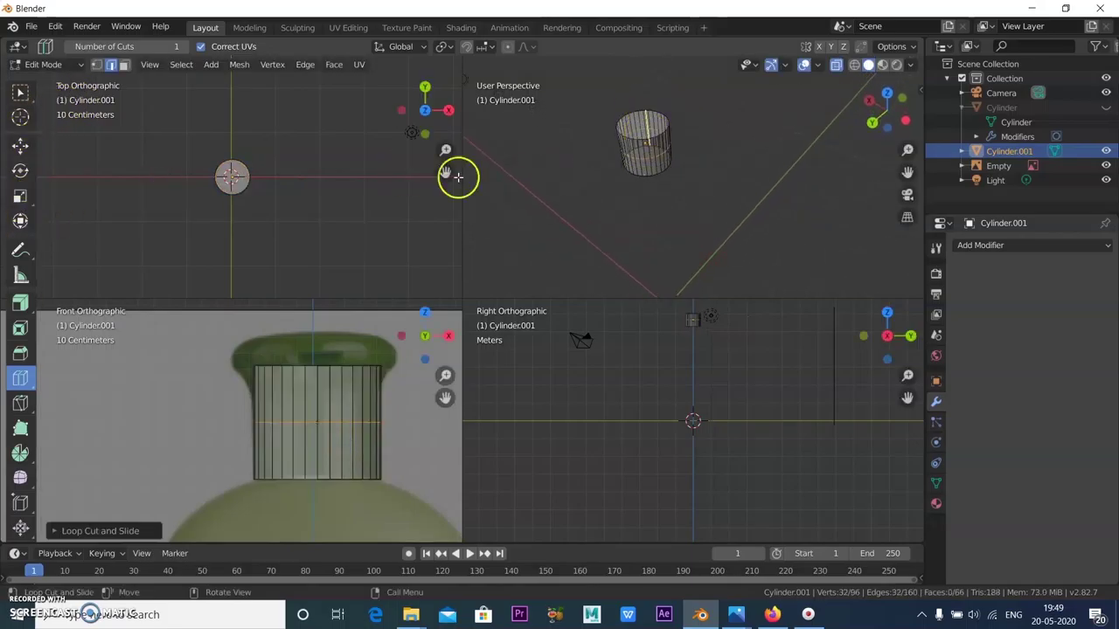
pyautogui.click(123, 65)
pyautogui.click(639, 127)
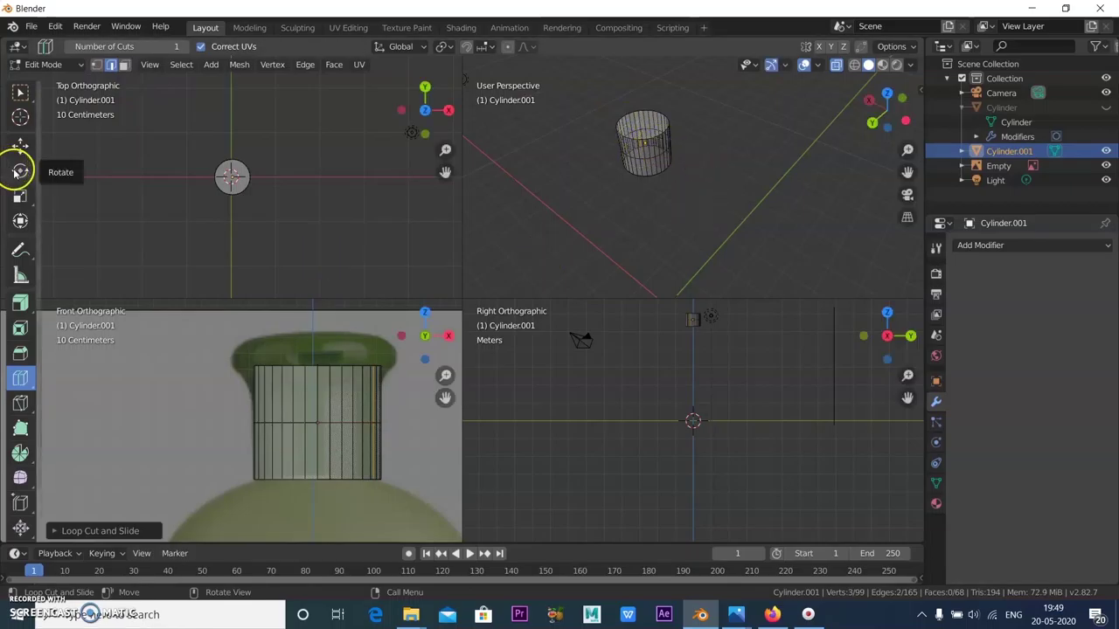
pyautogui.hotkey('ctrl', 'z')
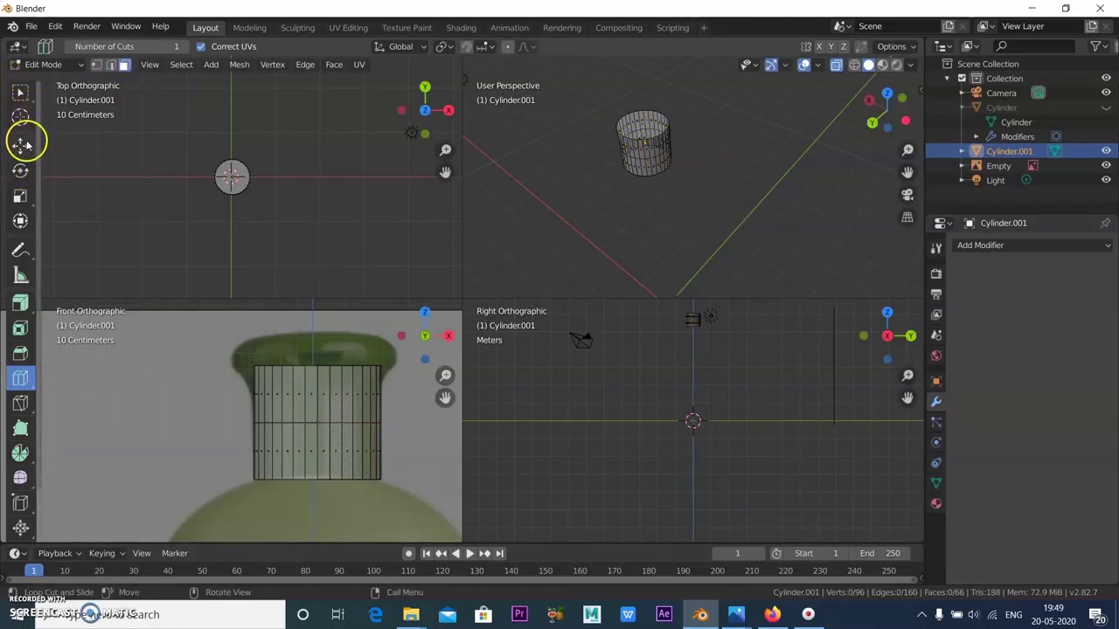
# Step: Lower the cap's top face, then extrude it and scale it outward to about 1.12
pyautogui.click(21, 145)
pyautogui.click(660, 136)
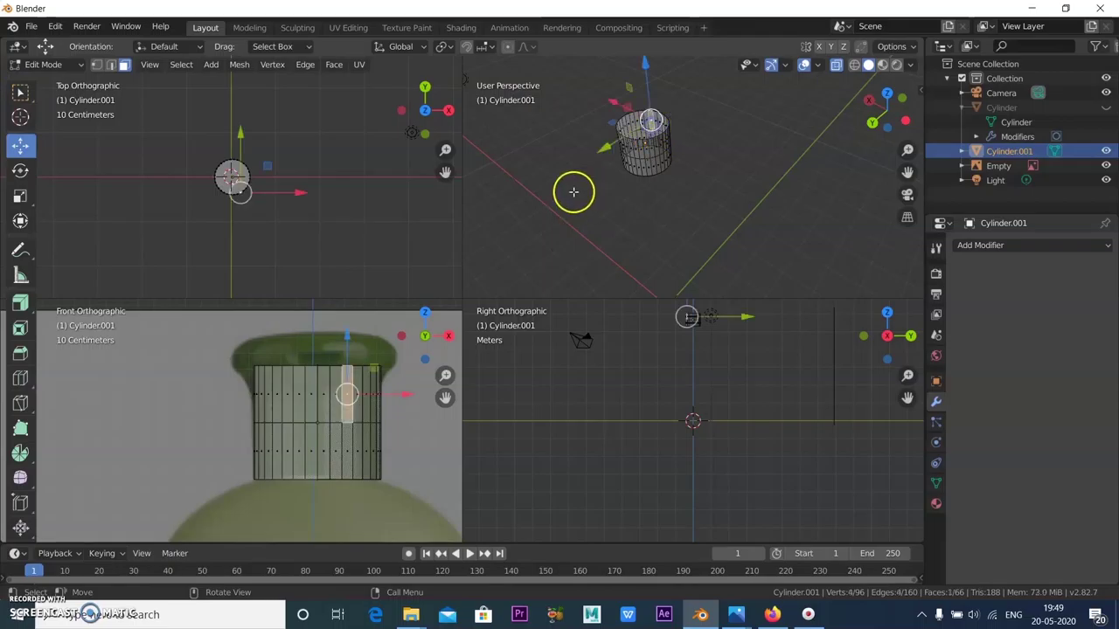
pyautogui.moveTo(728, 145); pyautogui.dragTo(724, 232, button='middle')
pyautogui.click(647, 149)
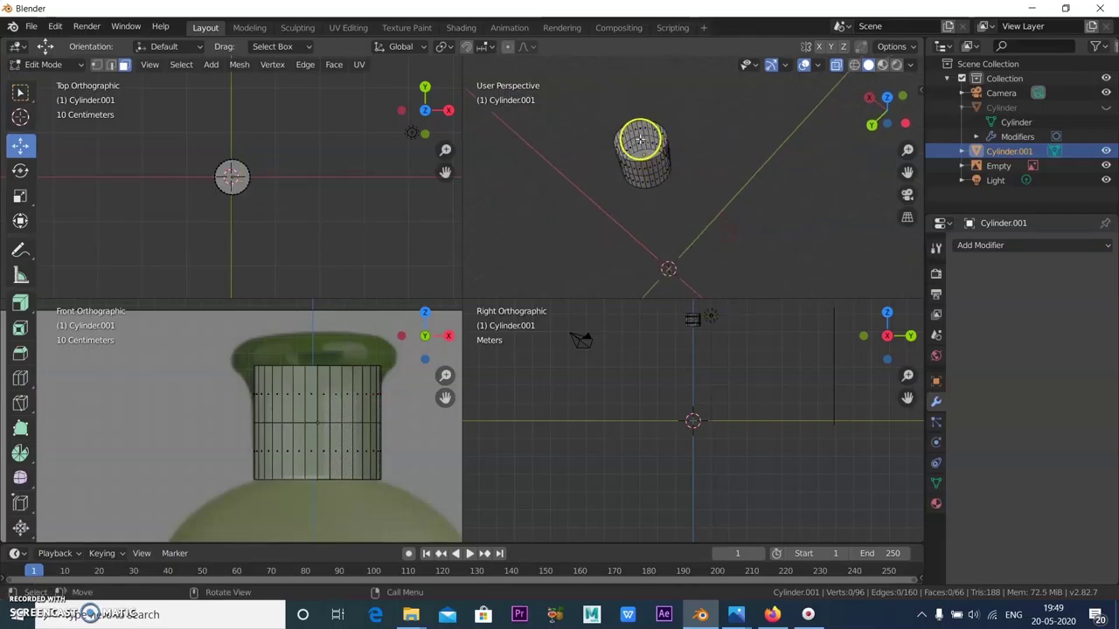
pyautogui.click(641, 138)
pyautogui.moveTo(320, 315); pyautogui.dragTo(315, 346)
pyautogui.press('e')
pyautogui.click(315, 332)
pyautogui.press('s')
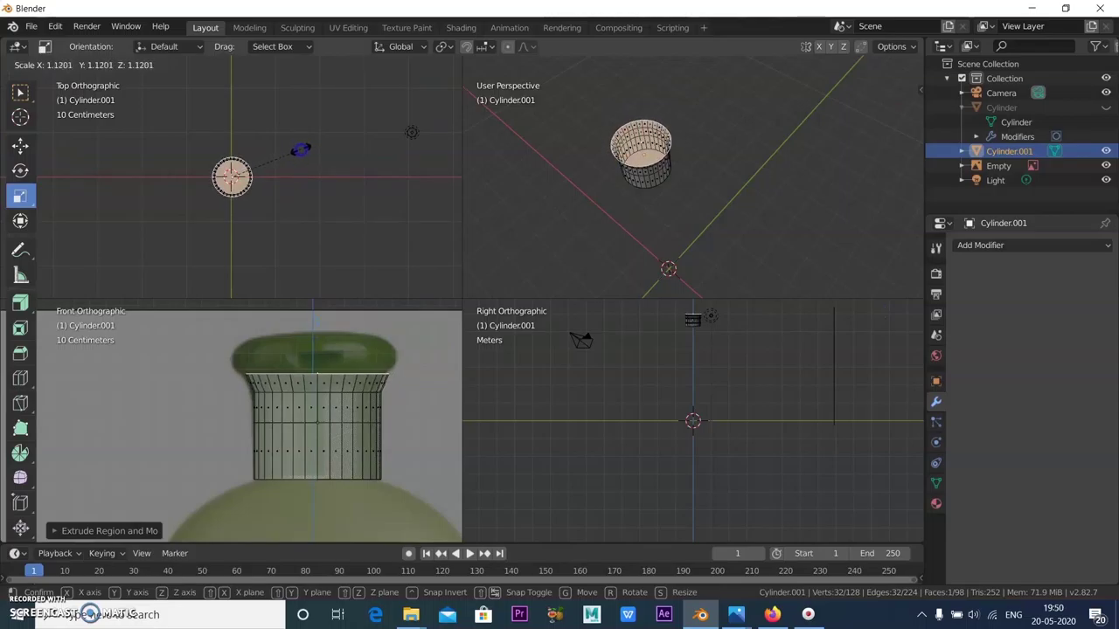
# Step: Extrude another top ring, widen it, raise it into a short rim, and narrow it slightly
pyautogui.click(299, 150)
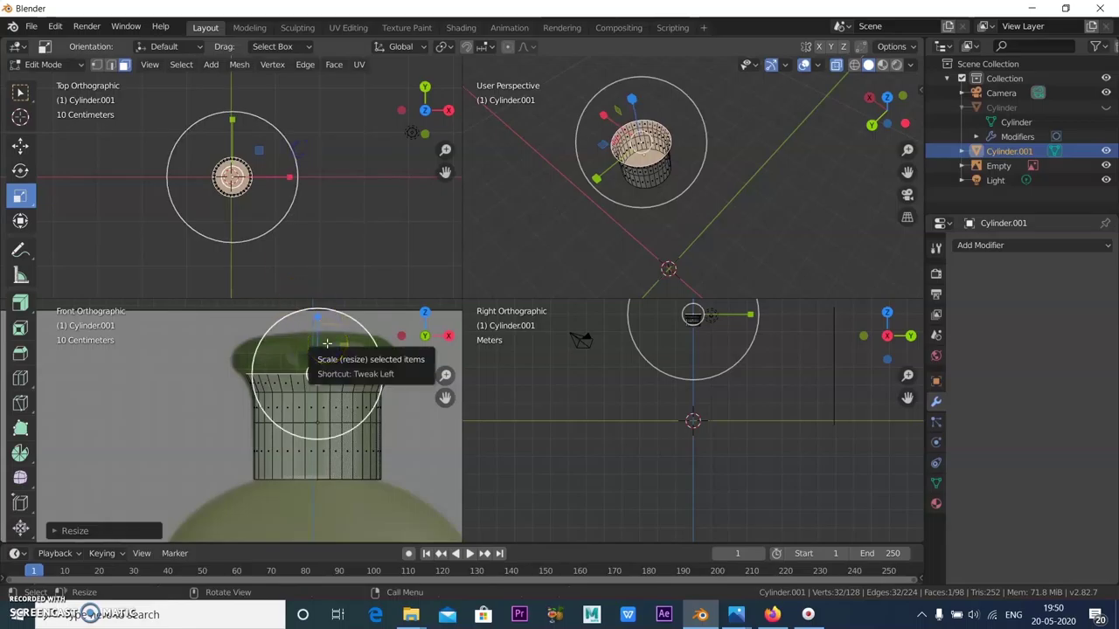
pyautogui.press('e')
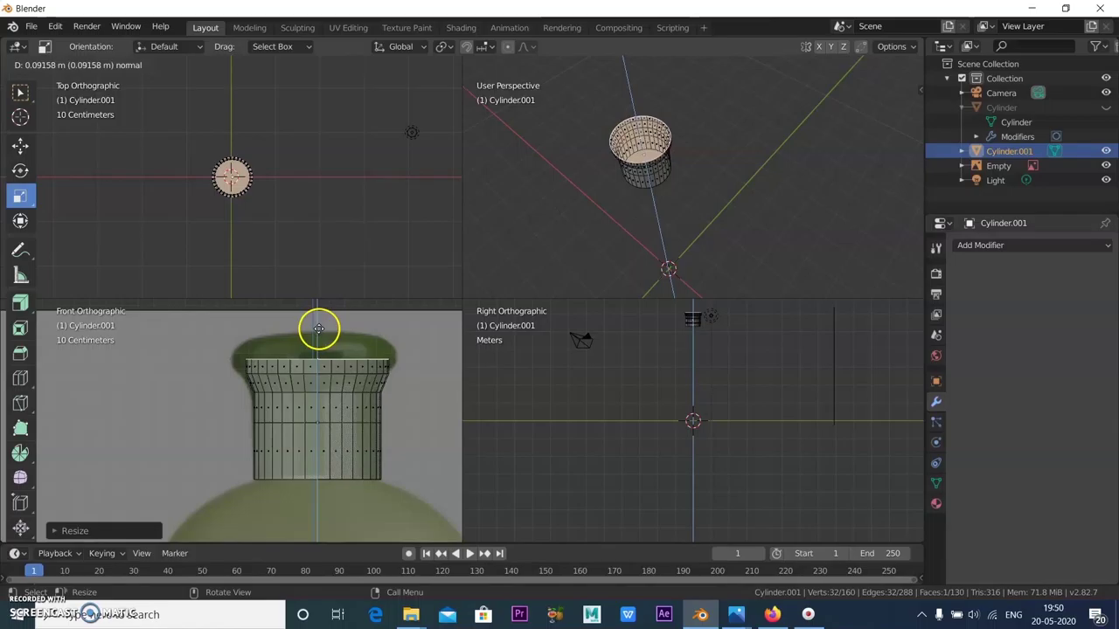
pyautogui.click(319, 325)
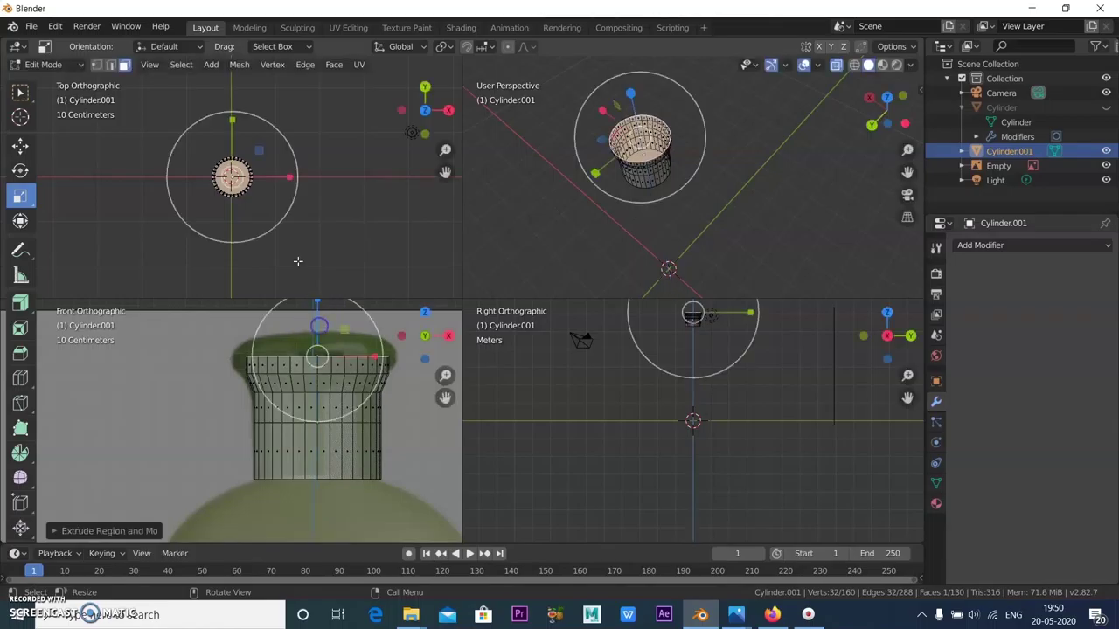
pyautogui.moveTo(279, 125)
pyautogui.mouseDown()
pyautogui.moveTo(298, 133)
pyautogui.moveTo(288, 135)
pyautogui.mouseUp()
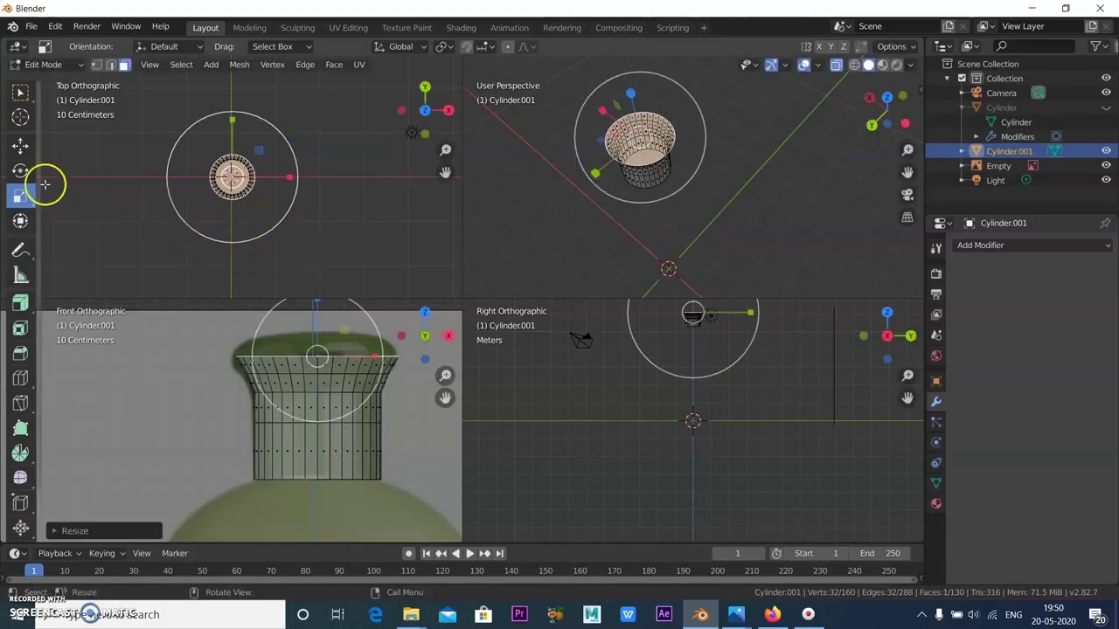
pyautogui.click(21, 145)
pyautogui.click(318, 307)
pyautogui.moveTo(319, 313)
pyautogui.mouseDown()
pyautogui.moveTo(349, 358)
pyautogui.moveTo(332, 370)
pyautogui.moveTo(299, 341)
pyautogui.moveTo(360, 351)
pyautogui.moveTo(292, 357)
pyautogui.moveTo(322, 334)
pyautogui.mouseUp()
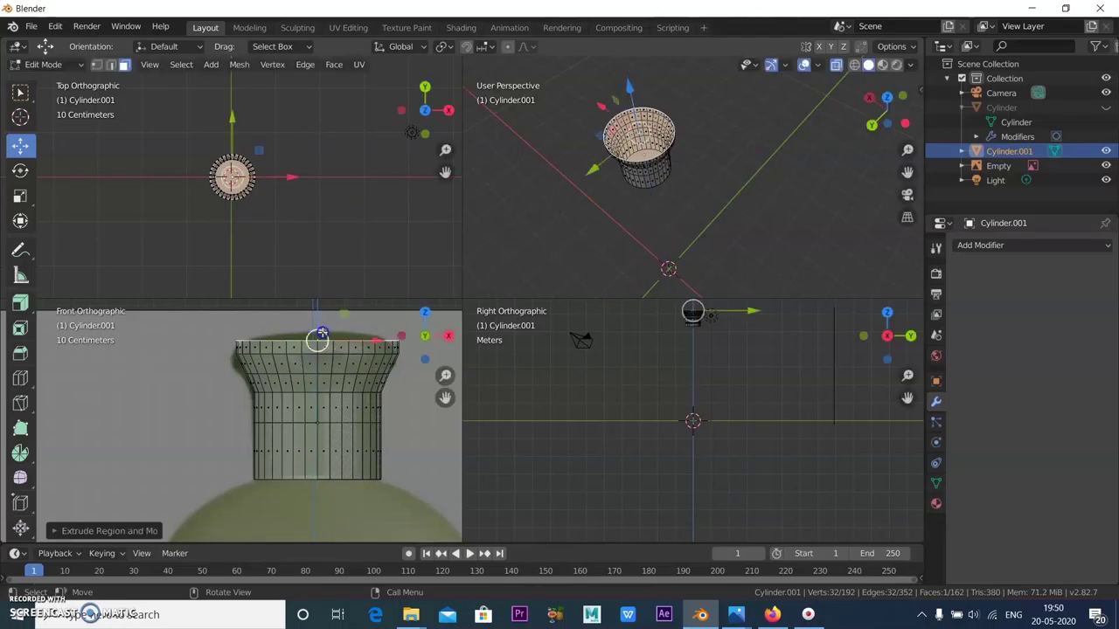
pyautogui.click(21, 193)
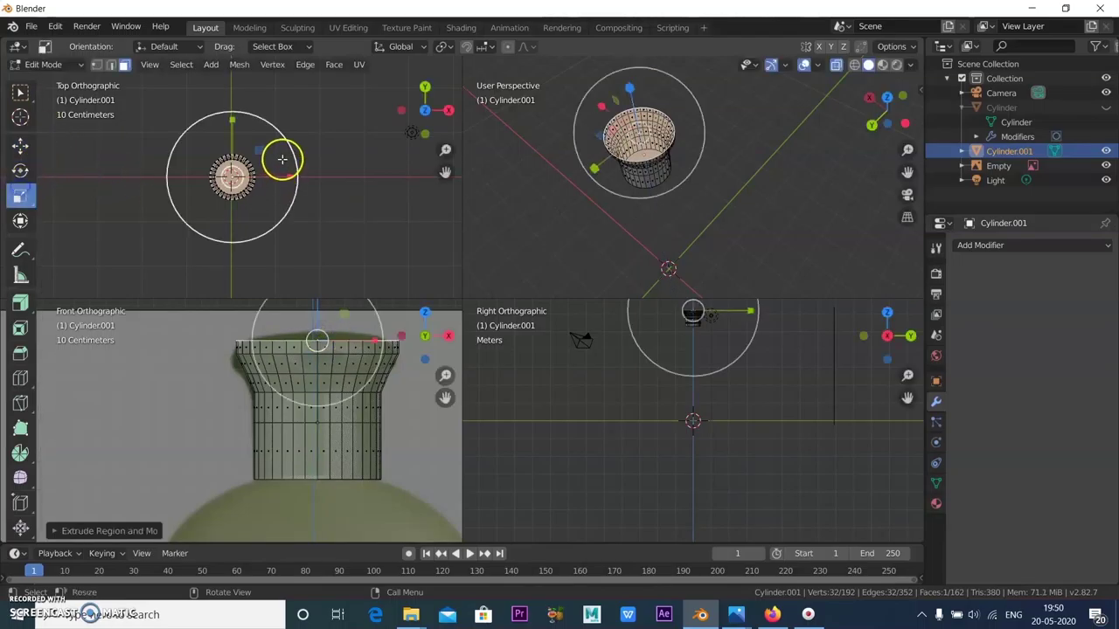
pyautogui.moveTo(282, 160)
pyautogui.mouseDown()
pyautogui.moveTo(270, 163)
pyautogui.moveTo(280, 166)
pyautogui.mouseUp()
# Step: Extrude an inner ring from the cap top and shrink it to about 0.69 scale
pyautogui.press('e')
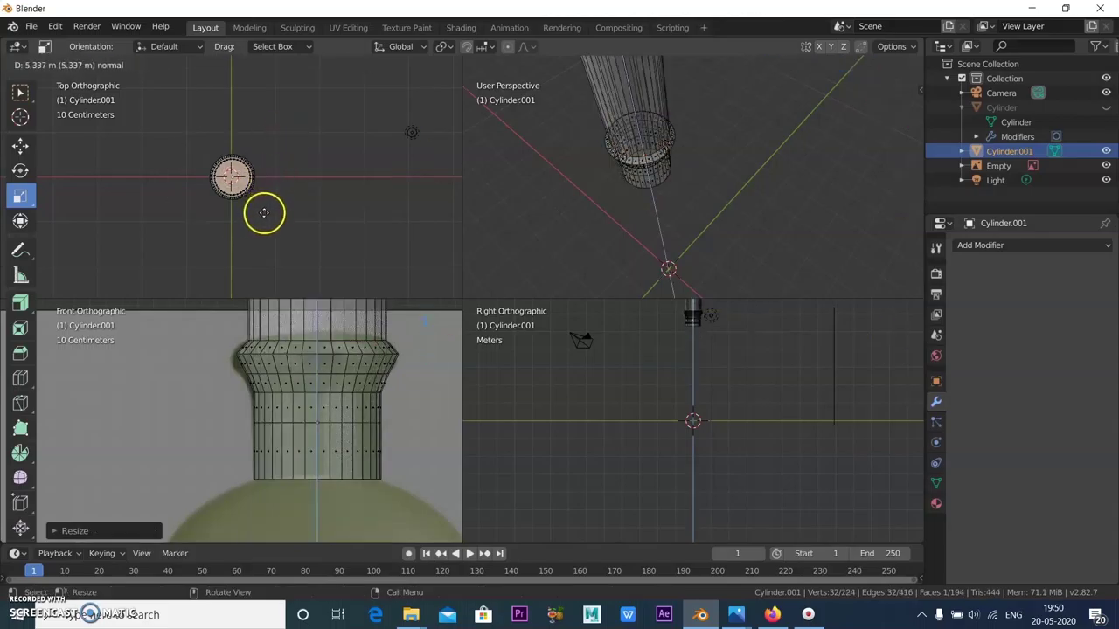
pyautogui.click(282, 166)
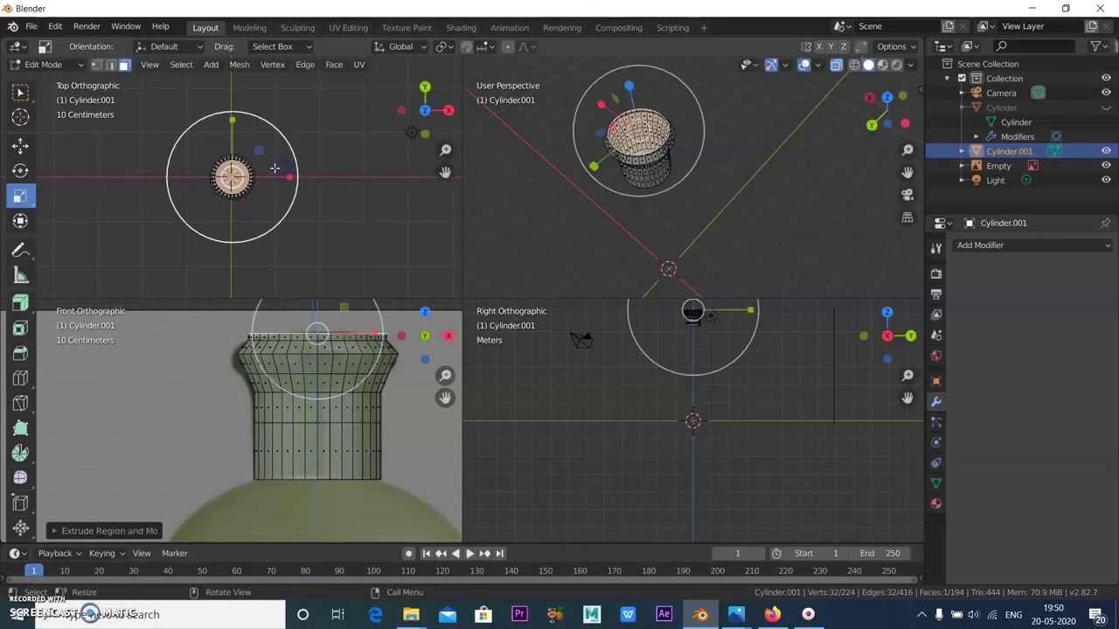
pyautogui.press('s')
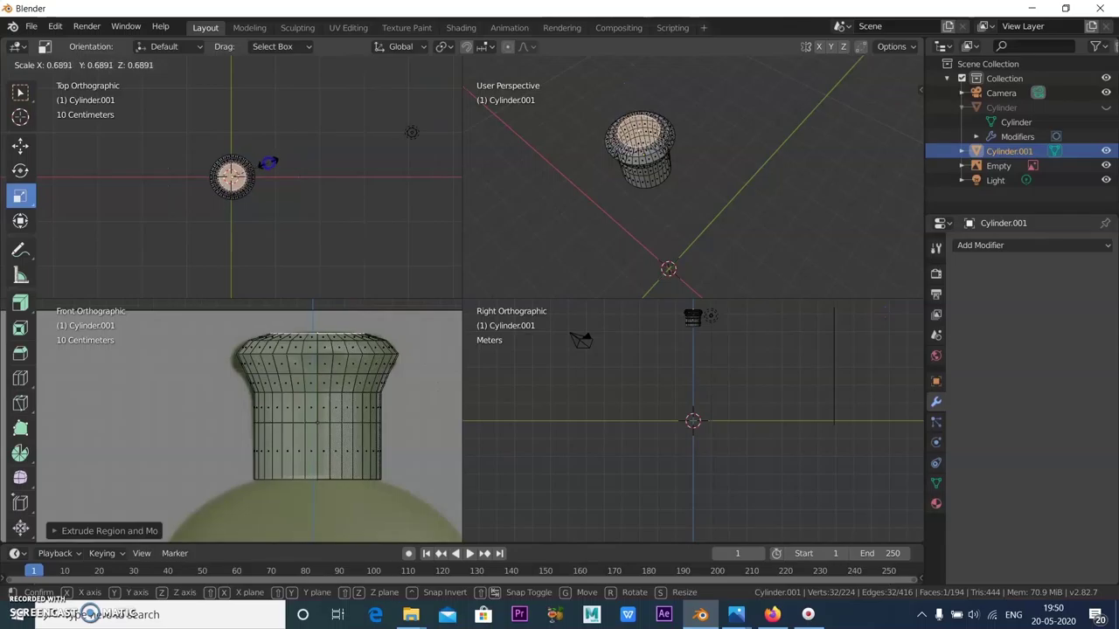
pyautogui.click(267, 163)
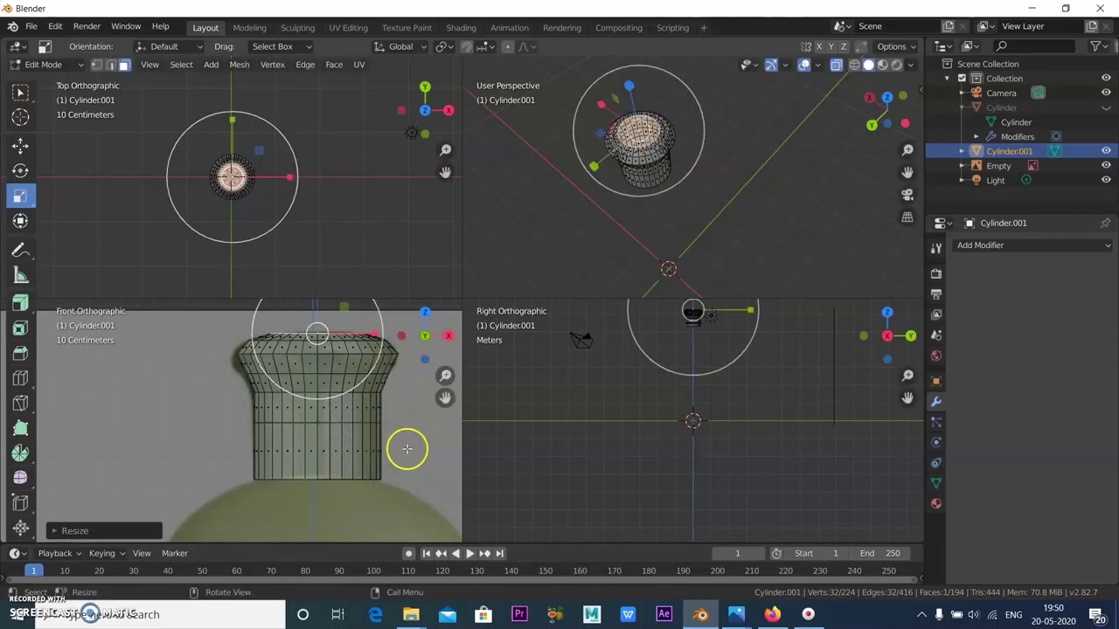
pyautogui.scroll(2, 257, 357)
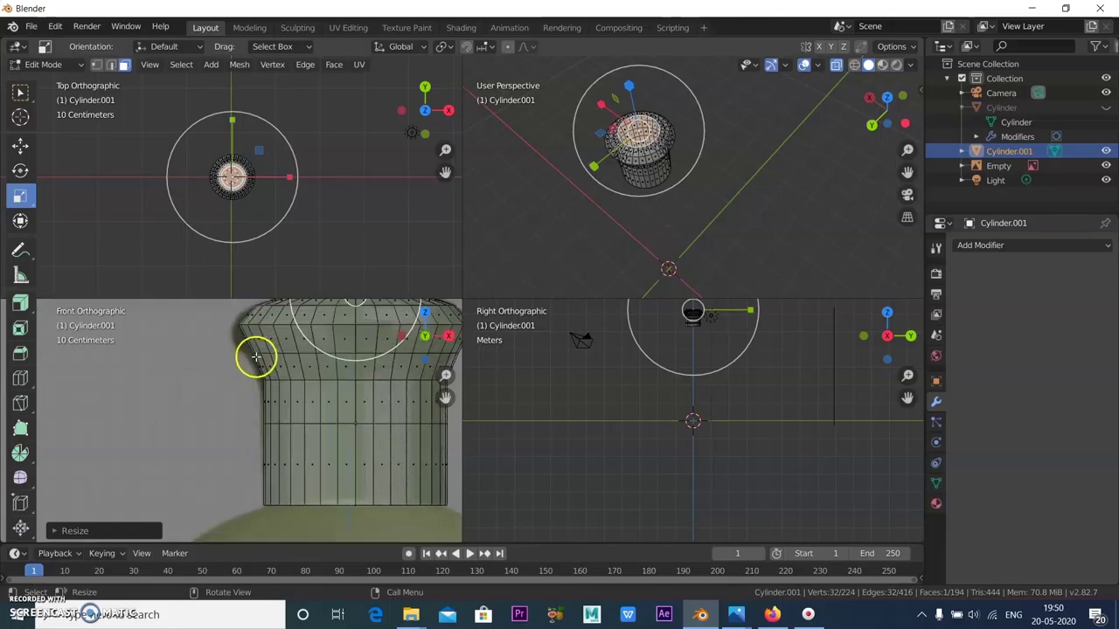
pyautogui.click(21, 378)
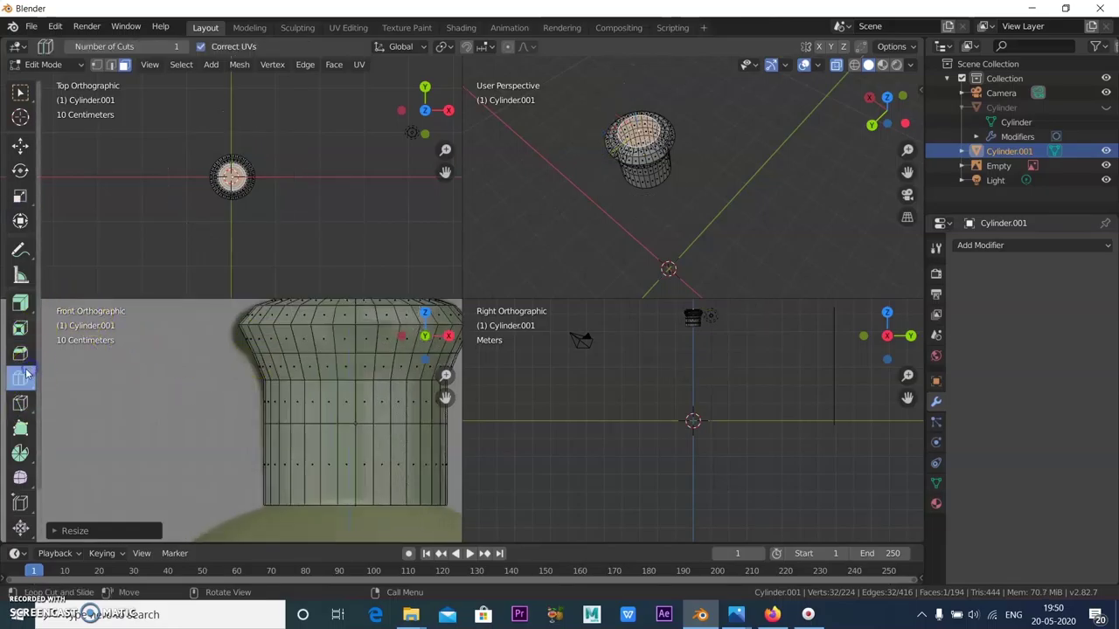
# Step: Add a loop cut near the top band and scale the new loop up slightly
pyautogui.click(253, 341)
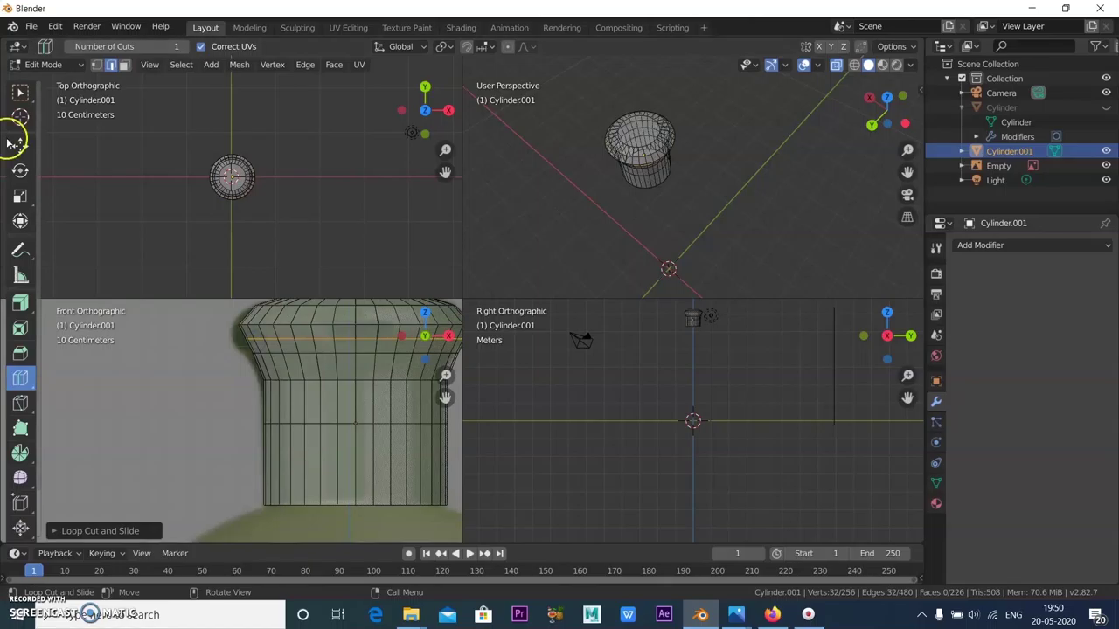
pyautogui.click(22, 194)
pyautogui.moveTo(294, 145); pyautogui.dragTo(298, 145)
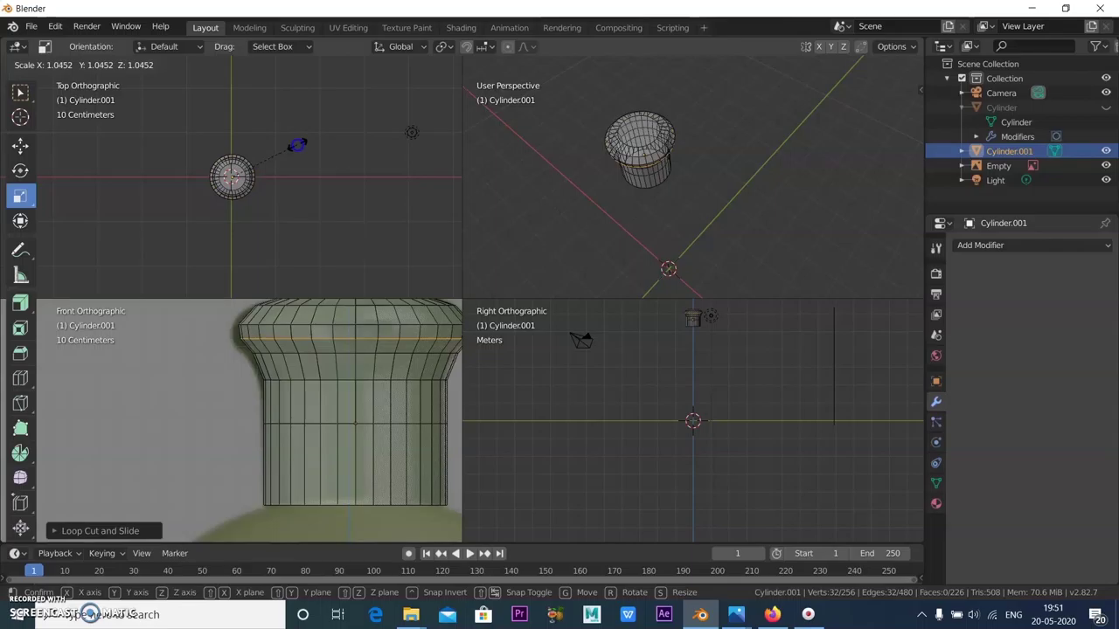
pyautogui.moveTo(297, 145); pyautogui.dragTo(298, 145)
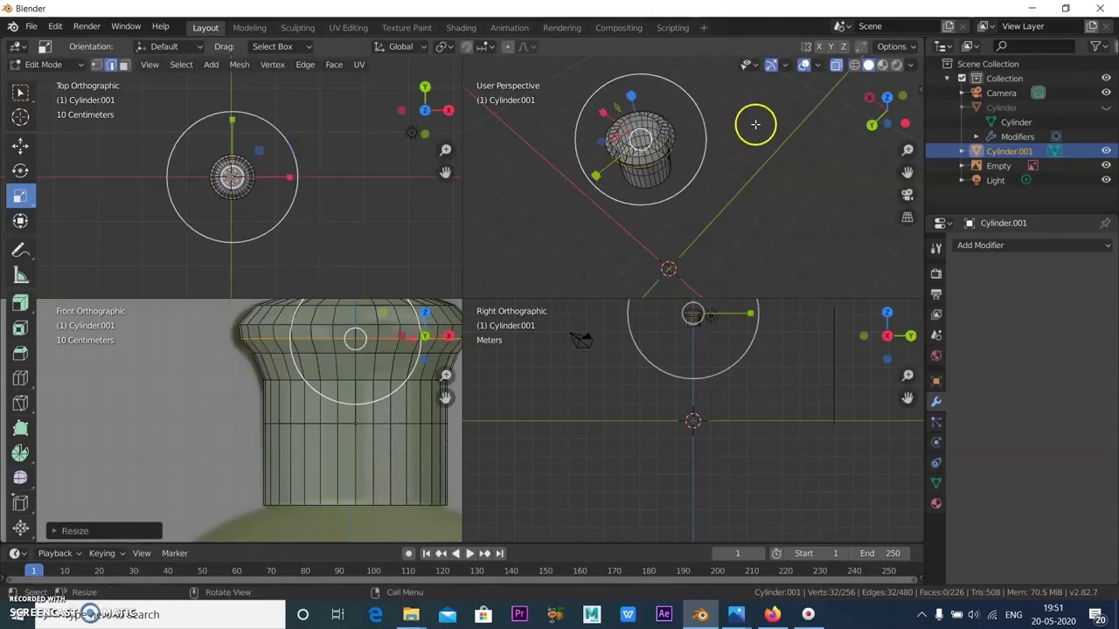
# Step: Deselect all of the cap's geometry and turn on X-ray to see through the mesh
pyautogui.click(735, 182)
pyautogui.moveTo(723, 202); pyautogui.dragTo(717, 175, button='middle')
pyautogui.click(742, 65)
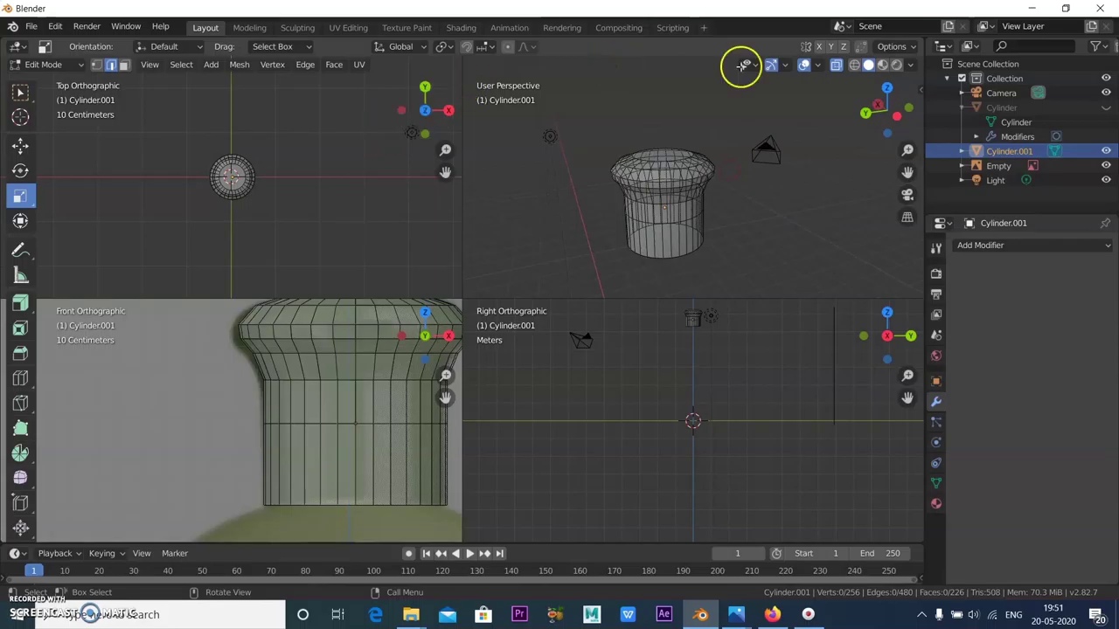
pyautogui.moveTo(757, 177); pyautogui.dragTo(751, 202, button='middle')
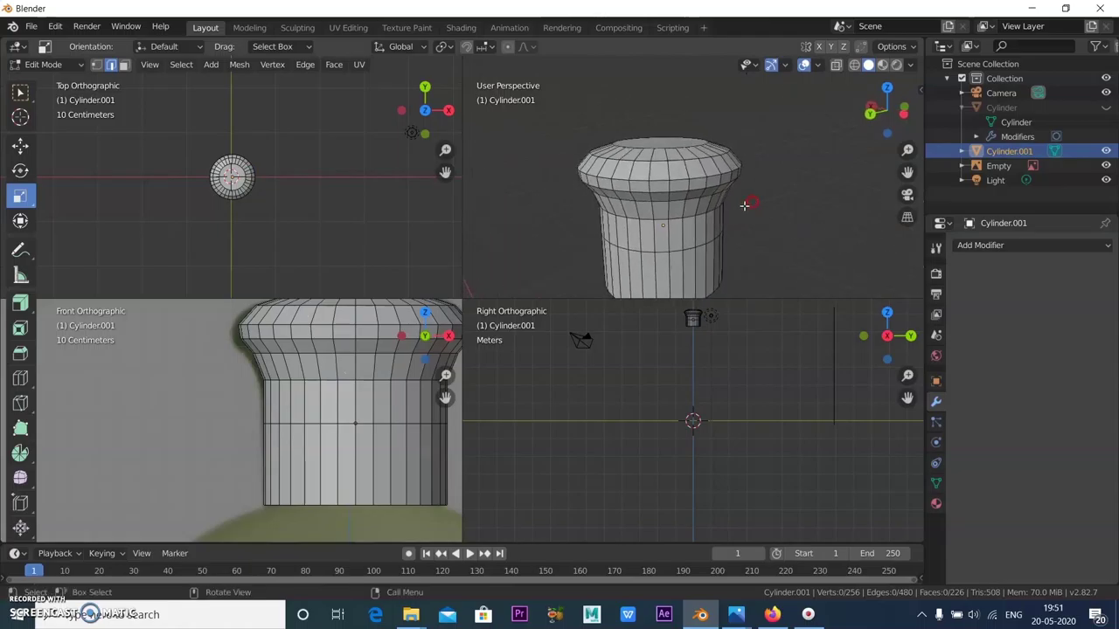
pyautogui.click(835, 65)
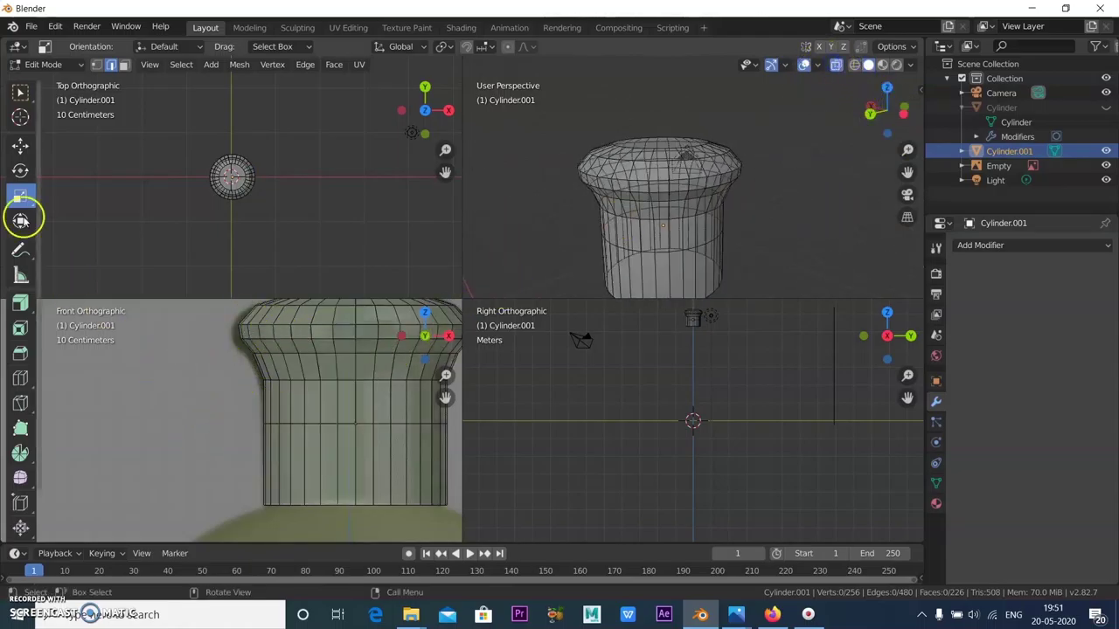
# Step: With the Move tool, pick a top band rim edge and select its edge loop
pyautogui.click(20, 146)
pyautogui.click(324, 323)
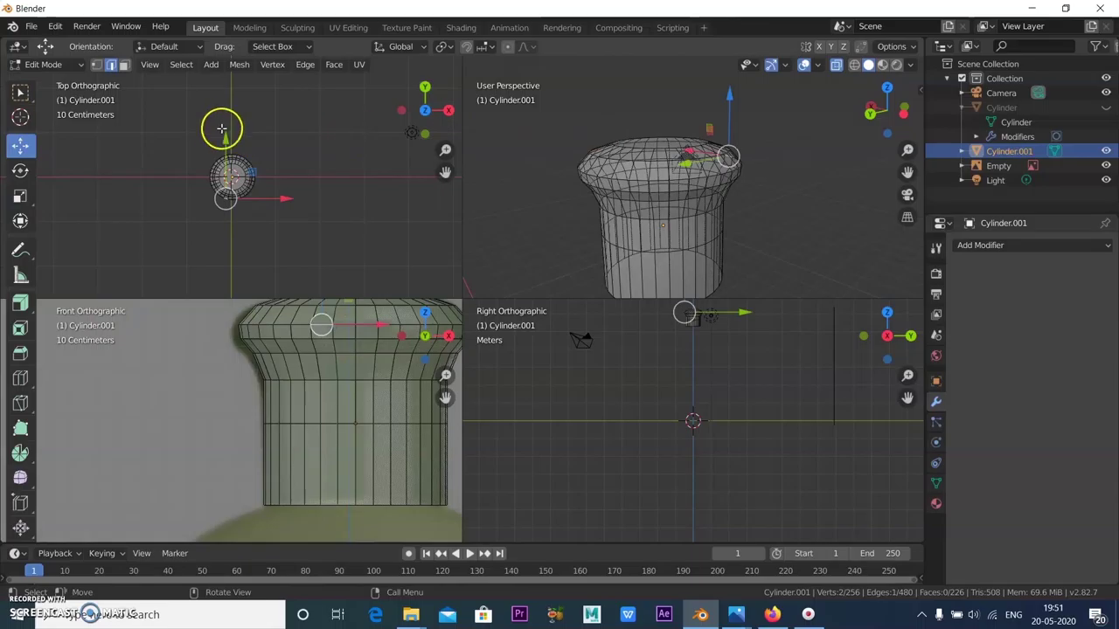
pyautogui.click(181, 63)
pyautogui.moveTo(243, 231)
pyautogui.moveTo(292, 289)
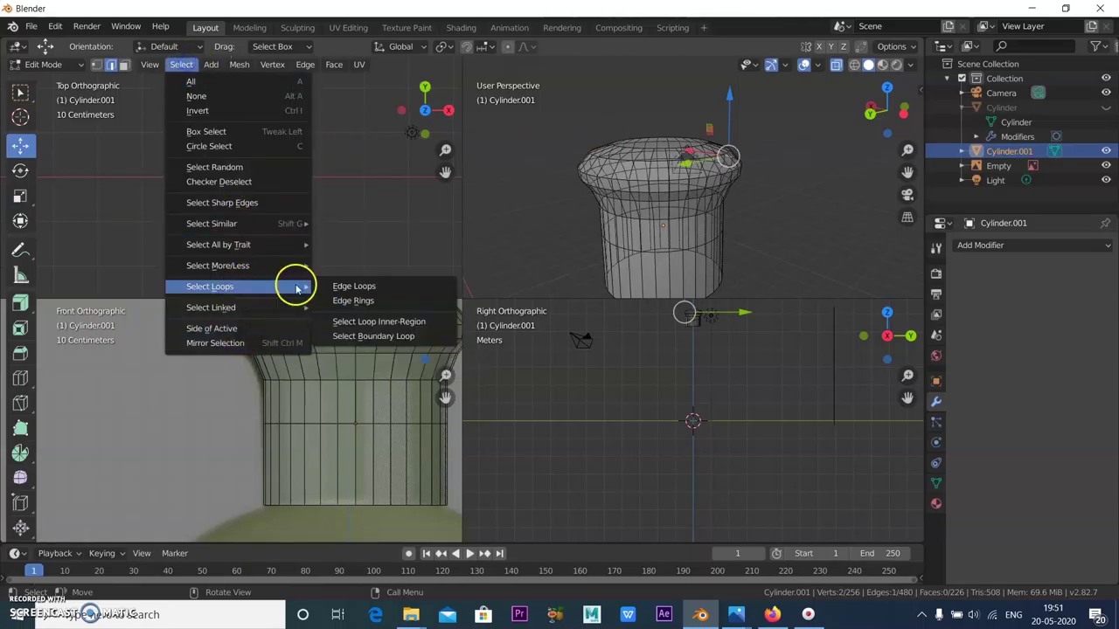
pyautogui.click(369, 289)
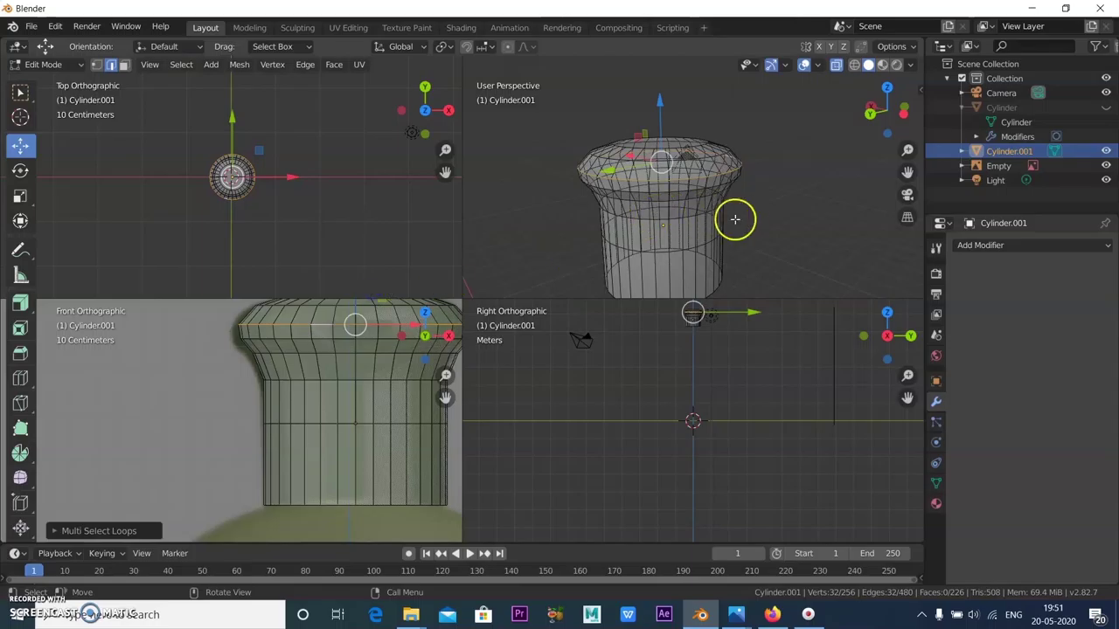
pyautogui.moveTo(743, 210)
pyautogui.mouseDown(button='middle')
pyautogui.moveTo(778, 118)
pyautogui.moveTo(736, 218)
pyautogui.mouseUp(button='middle')
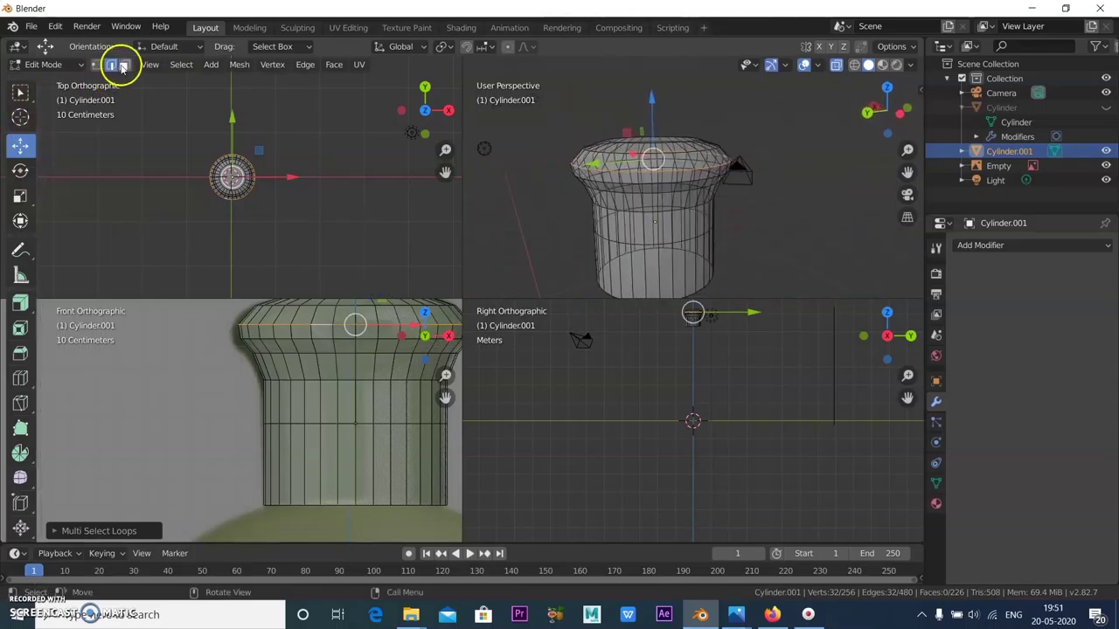
# Step: In face select mode, clear the selection and box-select faces on top of the cylinder
pyautogui.click(123, 65)
pyautogui.click(741, 172)
pyautogui.moveTo(741, 172); pyautogui.dragTo(680, 143, button='middle')
pyautogui.moveTo(538, 105); pyautogui.dragTo(728, 144)
pyautogui.moveTo(765, 177); pyautogui.dragTo(666, 225, button='middle')
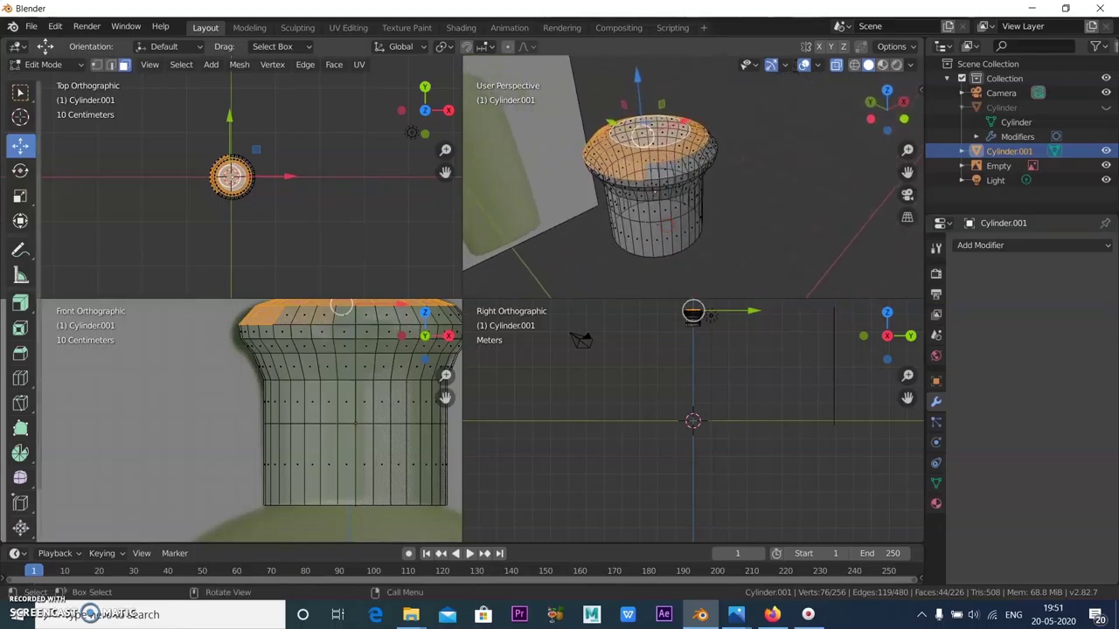
# Step: Paint the top band faces with Select Circle at radius 18, with X-ray turned off
pyautogui.moveTo(20, 97); pyautogui.dragTo(68, 164)
pyautogui.moveTo(641, 170)
pyautogui.mouseDown()
pyautogui.moveTo(693, 148)
pyautogui.moveTo(658, 170)
pyautogui.moveTo(699, 153)
pyautogui.mouseUp()
pyautogui.moveTo(699, 153)
pyautogui.mouseDown(button='middle')
pyautogui.moveTo(706, 233)
pyautogui.moveTo(679, 257)
pyautogui.moveTo(646, 182)
pyautogui.moveTo(749, 180)
pyautogui.mouseUp(button='middle')
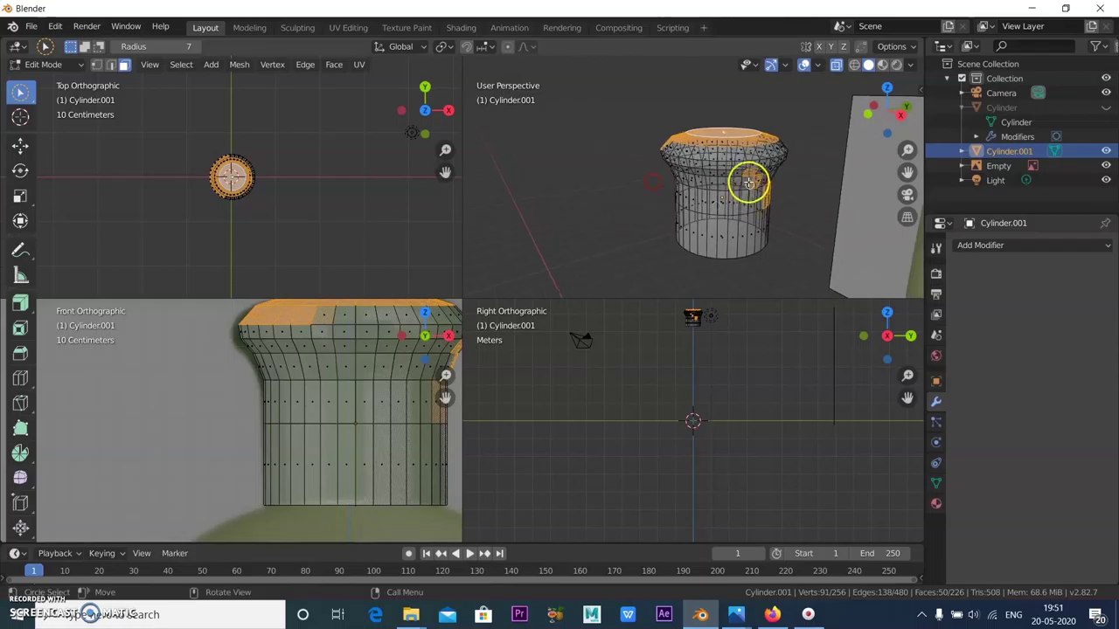
pyautogui.click(839, 68)
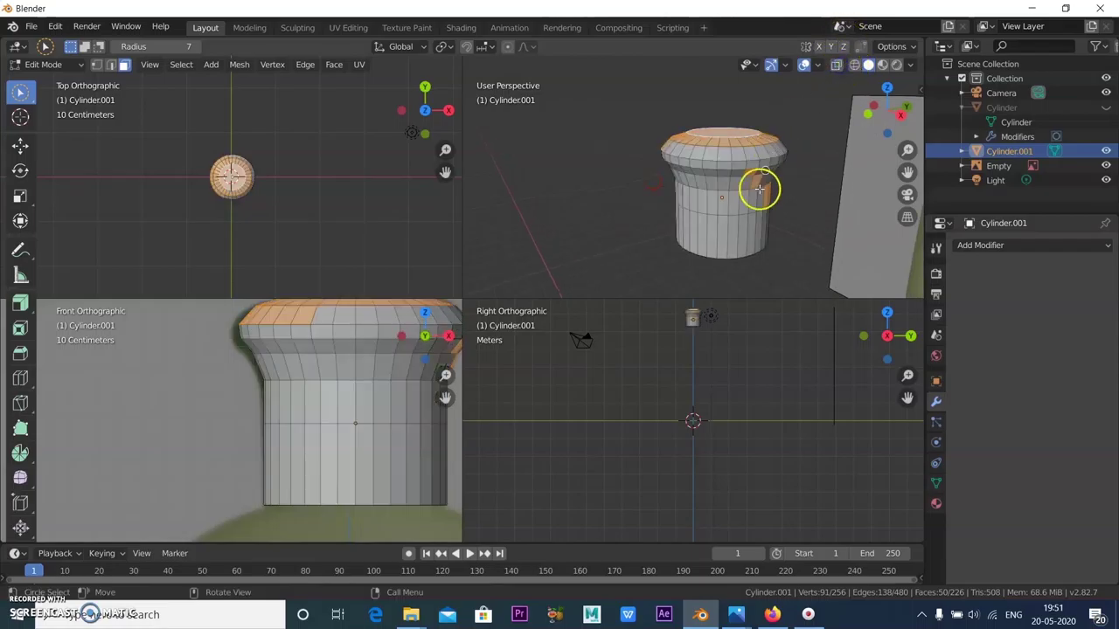
pyautogui.moveTo(125, 45); pyautogui.dragTo(139, 45)
pyautogui.moveTo(581, 136); pyautogui.dragTo(603, 214, button='middle')
pyautogui.moveTo(592, 183); pyautogui.dragTo(675, 187)
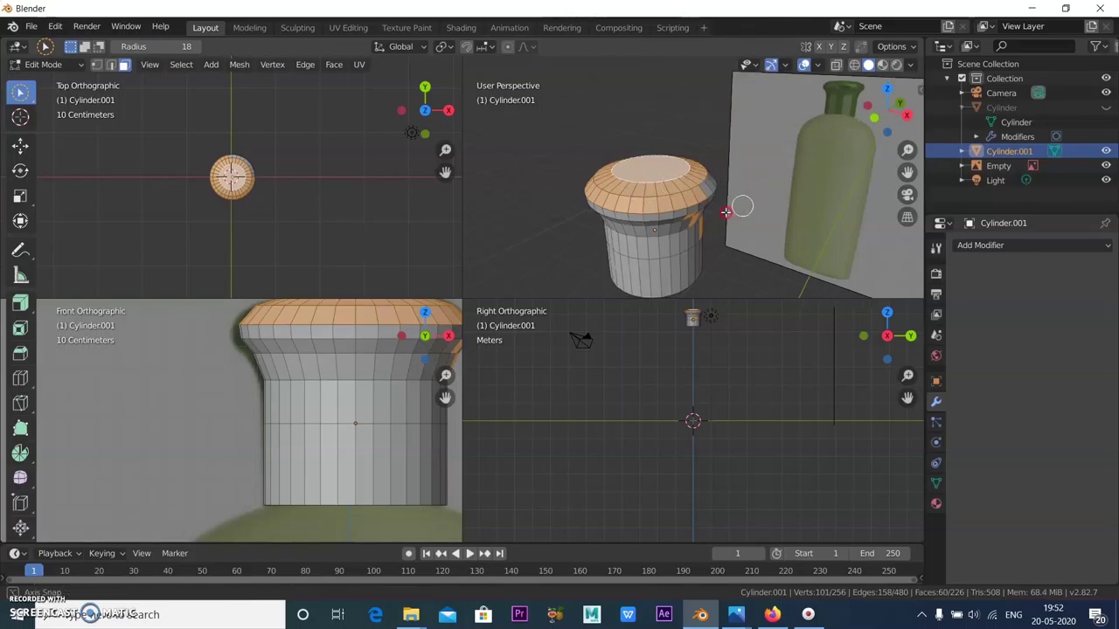
# Step: Finish painting the flared band faces, drop a stray patch, and separate the selection with P
pyautogui.moveTo(633, 191); pyautogui.dragTo(669, 184, button='middle')
pyautogui.moveTo(726, 148)
pyautogui.mouseDown()
pyautogui.moveTo(761, 195)
pyautogui.moveTo(740, 220)
pyautogui.mouseUp()
pyautogui.moveTo(739, 220); pyautogui.dragTo(687, 195, button='middle')
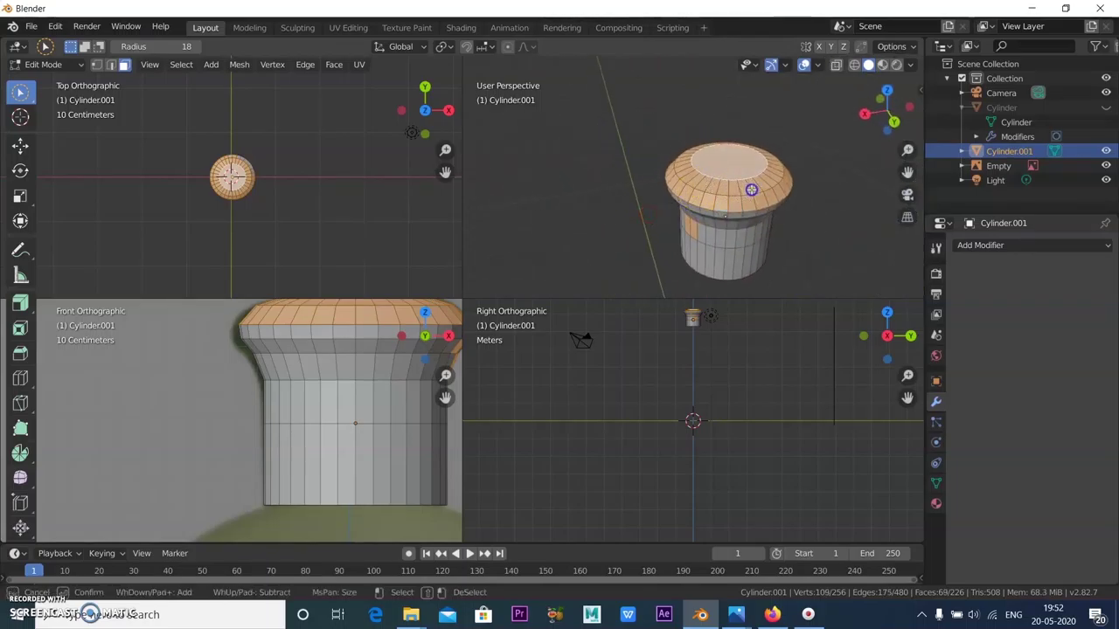
pyautogui.moveTo(812, 219); pyautogui.dragTo(821, 191, button='middle')
pyautogui.moveTo(822, 191); pyautogui.dragTo(777, 240)
pyautogui.moveTo(777, 239); pyautogui.dragTo(861, 230, button='middle')
pyautogui.moveTo(790, 259)
pyautogui.keyDown('ctrl'); pyautogui.mouseDown()
pyautogui.moveTo(742, 270)
pyautogui.moveTo(700, 242)
pyautogui.mouseUp(); pyautogui.keyUp('ctrl')
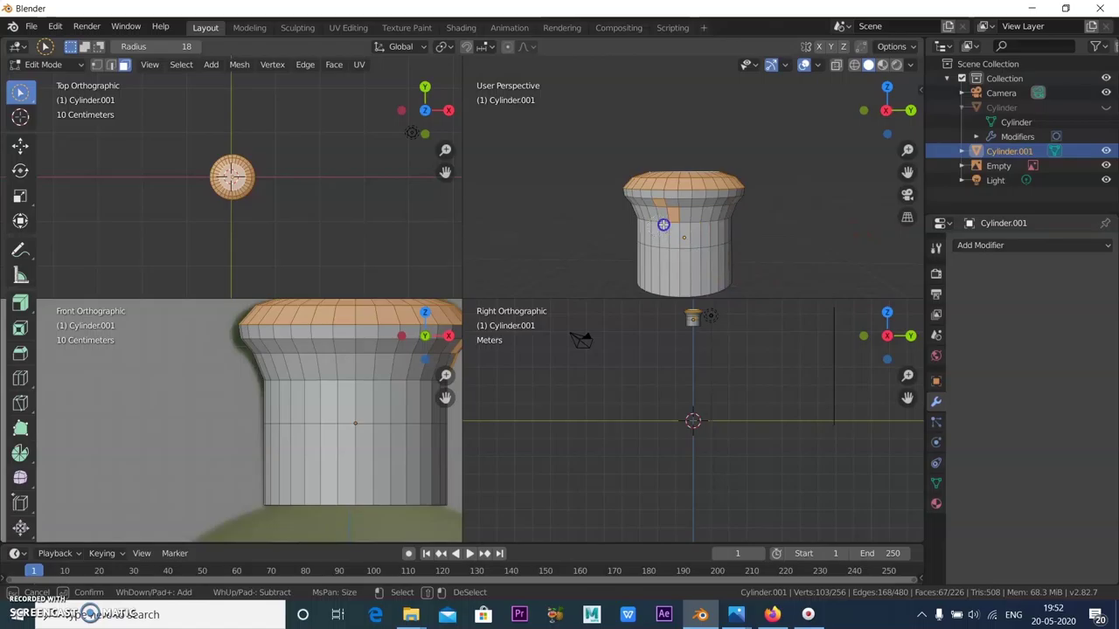
pyautogui.press('Escape')
pyautogui.moveTo(804, 242)
pyautogui.mouseDown(button='middle')
pyautogui.moveTo(704, 64)
pyautogui.moveTo(654, 213)
pyautogui.moveTo(754, 244)
pyautogui.moveTo(832, 249)
pyautogui.moveTo(805, 262)
pyautogui.mouseUp(button='middle')
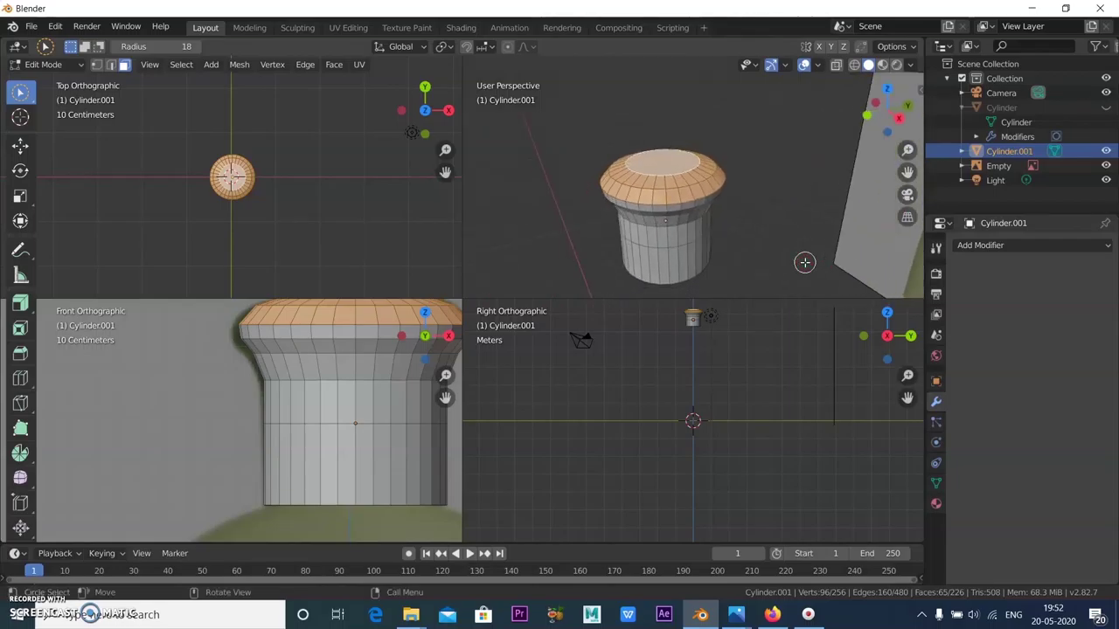
pyautogui.press('p')
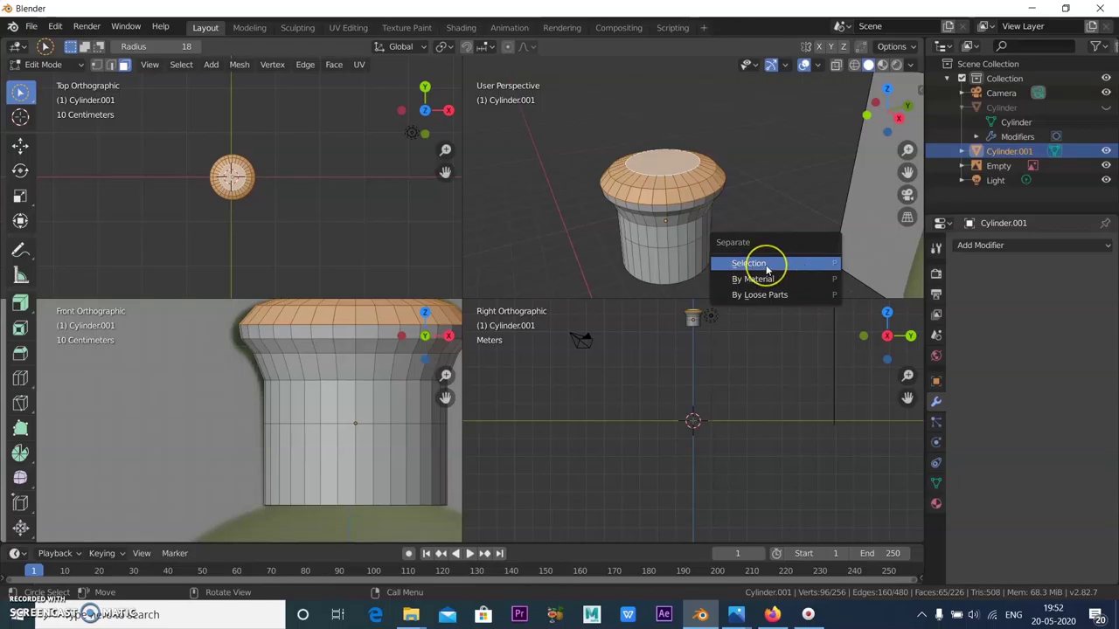
pyautogui.click(766, 264)
# Step: Return to Object Mode and select only the bottle body, Cylinder.001
pyautogui.moveTo(822, 206); pyautogui.dragTo(742, 282, button='middle')
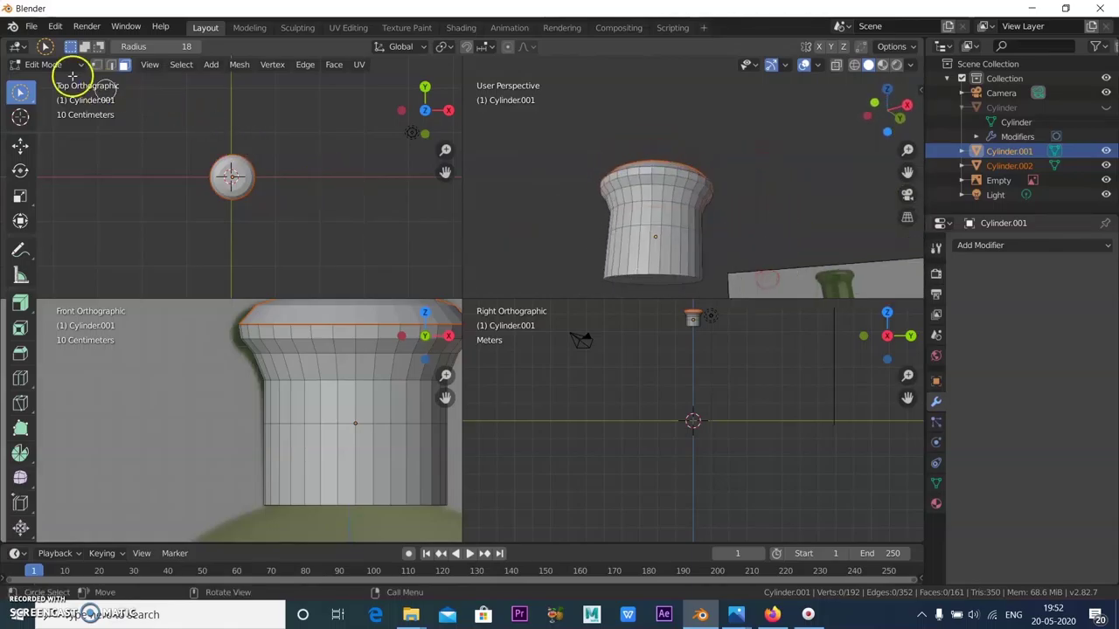
pyautogui.click(61, 66)
pyautogui.click(60, 80)
pyautogui.hotkey('alt', 'a')
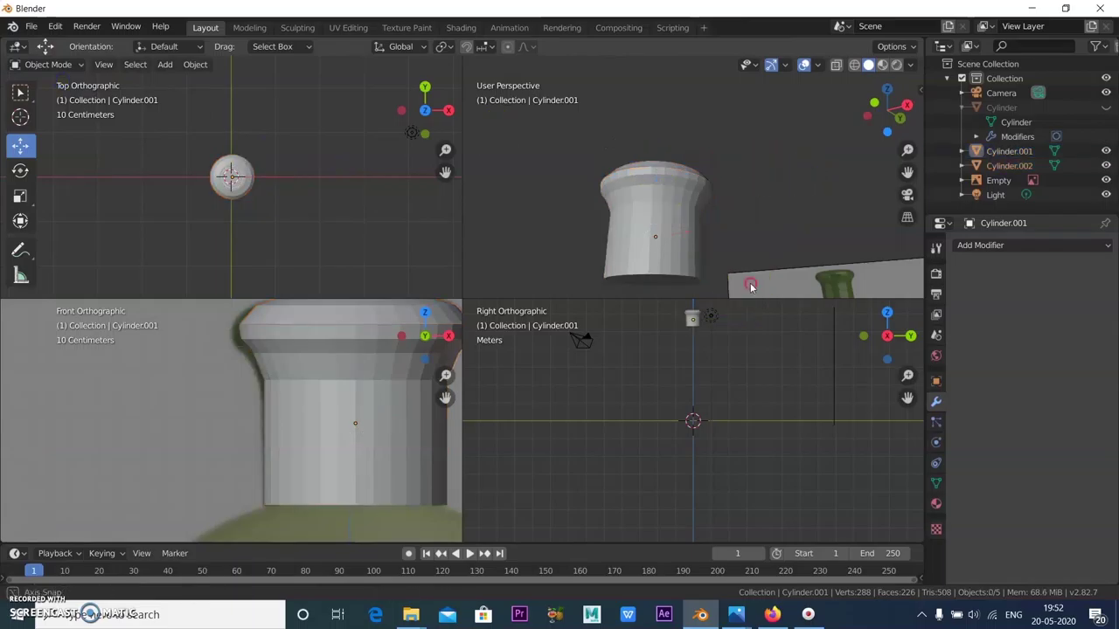
pyautogui.moveTo(749, 282); pyautogui.dragTo(670, 242, button='middle')
pyautogui.click(670, 242)
# Step: Enter Edit Mode on Cylinder.001, select its bottom face and begin an Inset Faces
pyautogui.moveTo(541, 233); pyautogui.dragTo(767, 253, button='middle')
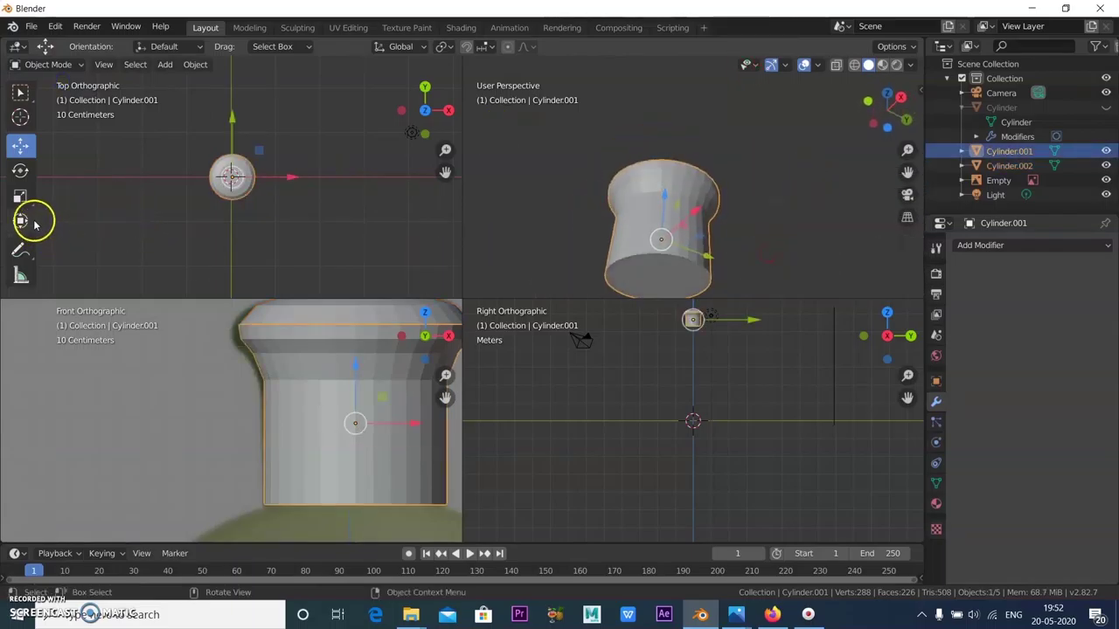
pyautogui.click(67, 67)
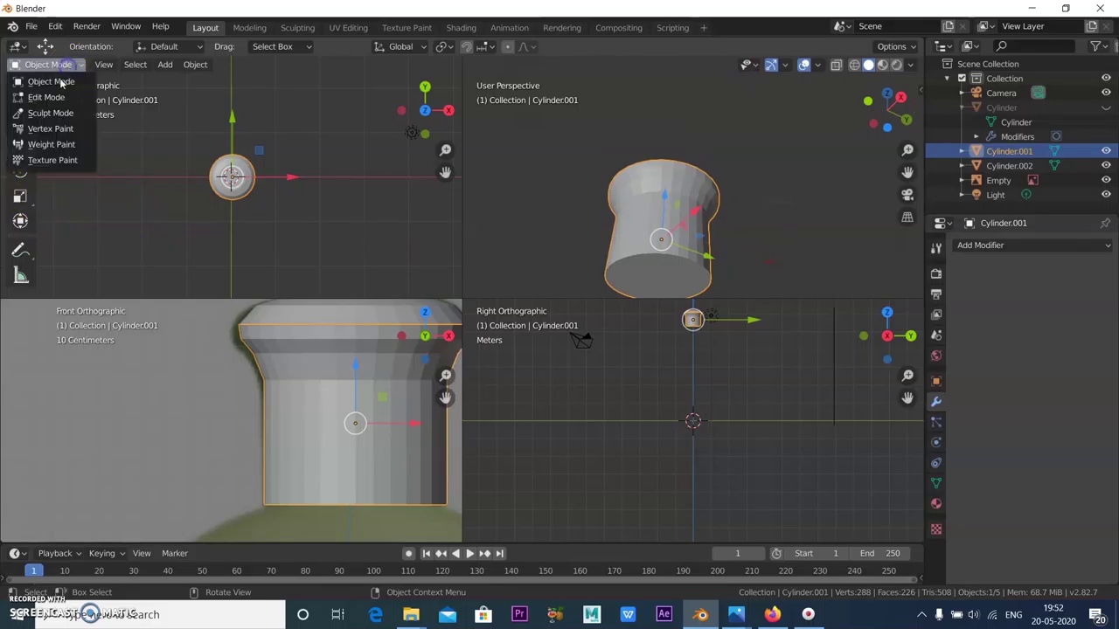
pyautogui.click(48, 97)
pyautogui.click(124, 66)
pyautogui.click(656, 275)
pyautogui.moveTo(749, 270); pyautogui.dragTo(690, 262, button='middle')
pyautogui.click(20, 328)
pyautogui.moveTo(657, 268); pyautogui.dragTo(690, 213)
# Step: Widen and confirm the inset on the bottom face, then extrude it inward with E
pyautogui.moveTo(669, 253); pyautogui.dragTo(668, 265)
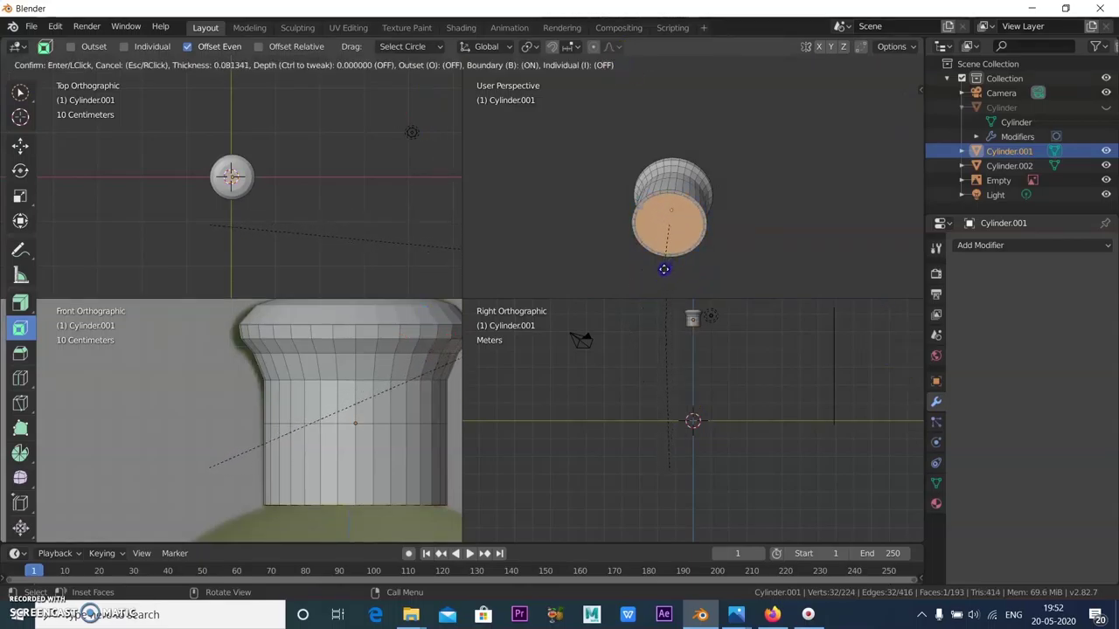
pyautogui.click(665, 268)
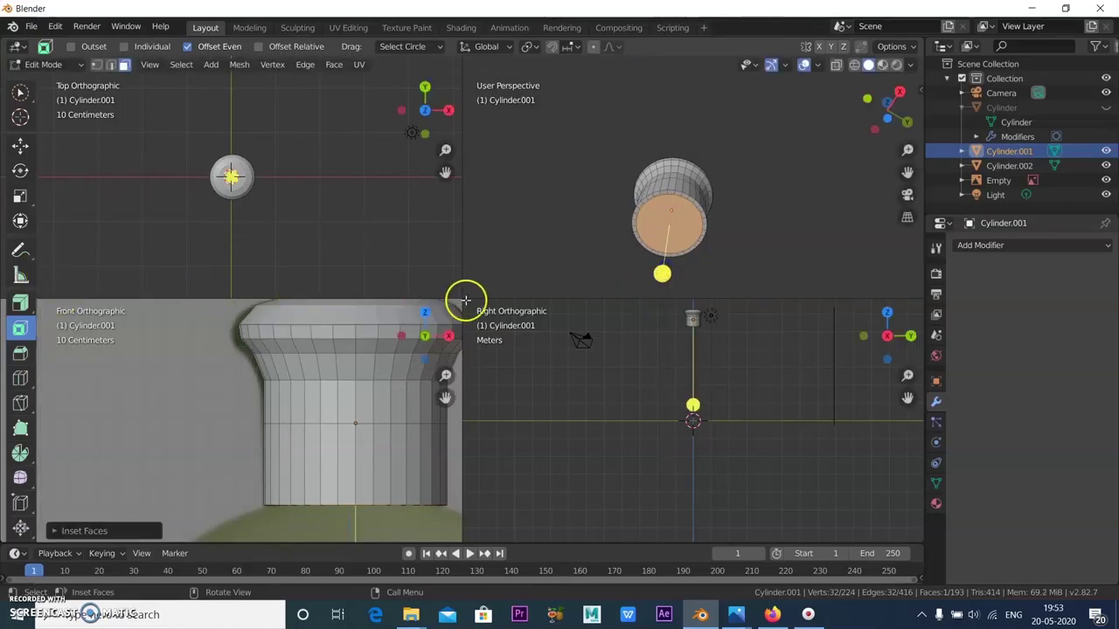
pyautogui.press('e')
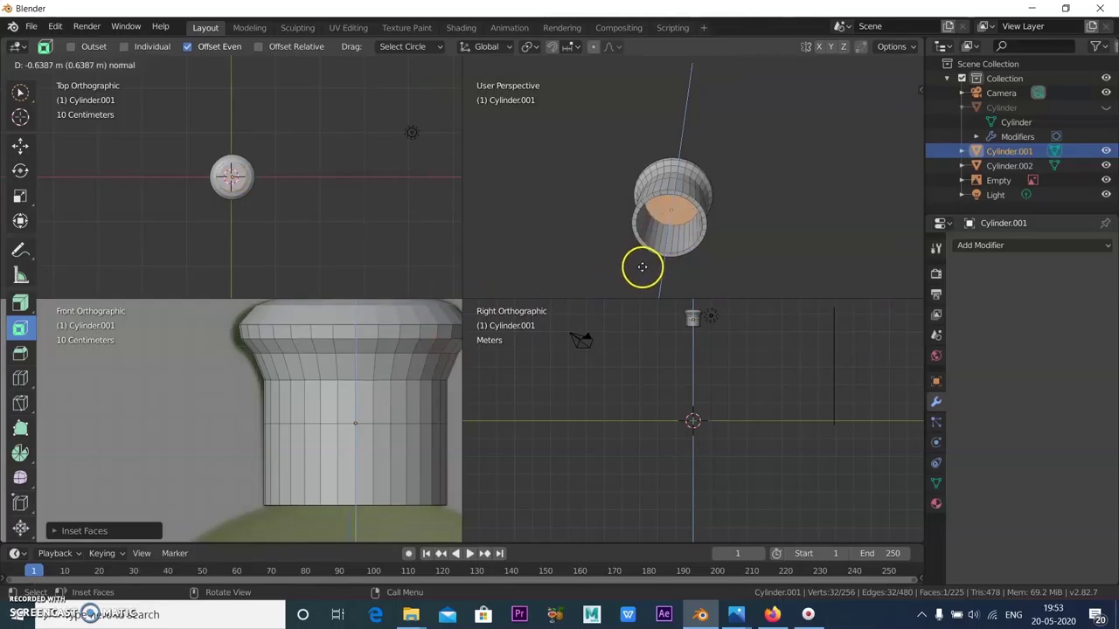
pyautogui.click(641, 267)
pyautogui.moveTo(740, 215); pyautogui.dragTo(729, 143, button='middle')
pyautogui.scroll(4, 722, 140)
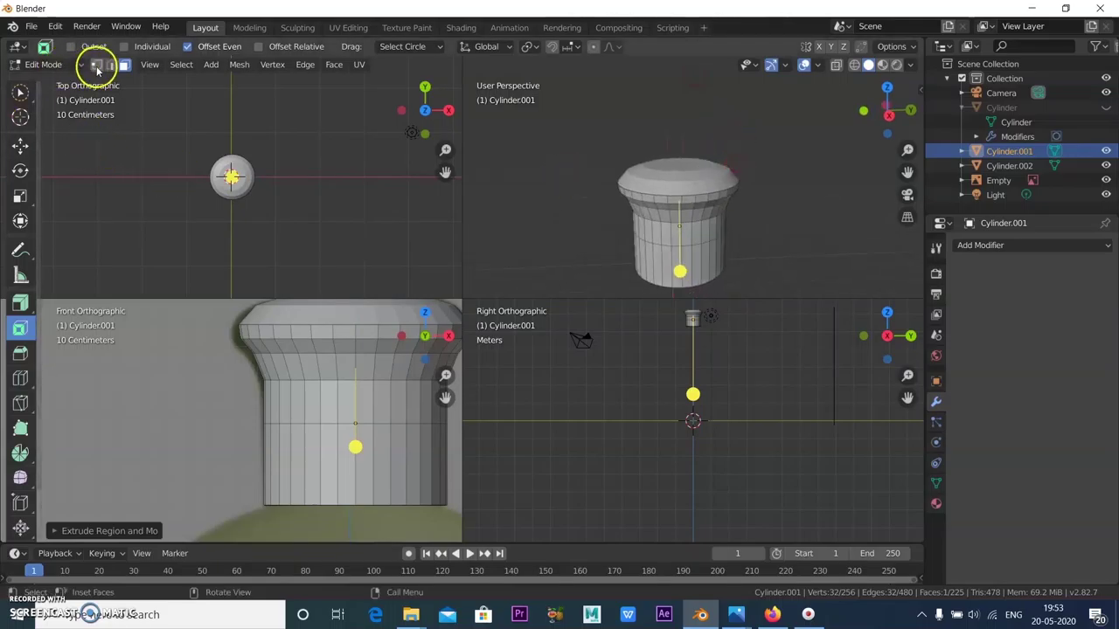
# Step: Back in Object Mode, select Cylinder.002 and start renaming it in the Outliner
pyautogui.click(55, 67)
pyautogui.click(51, 79)
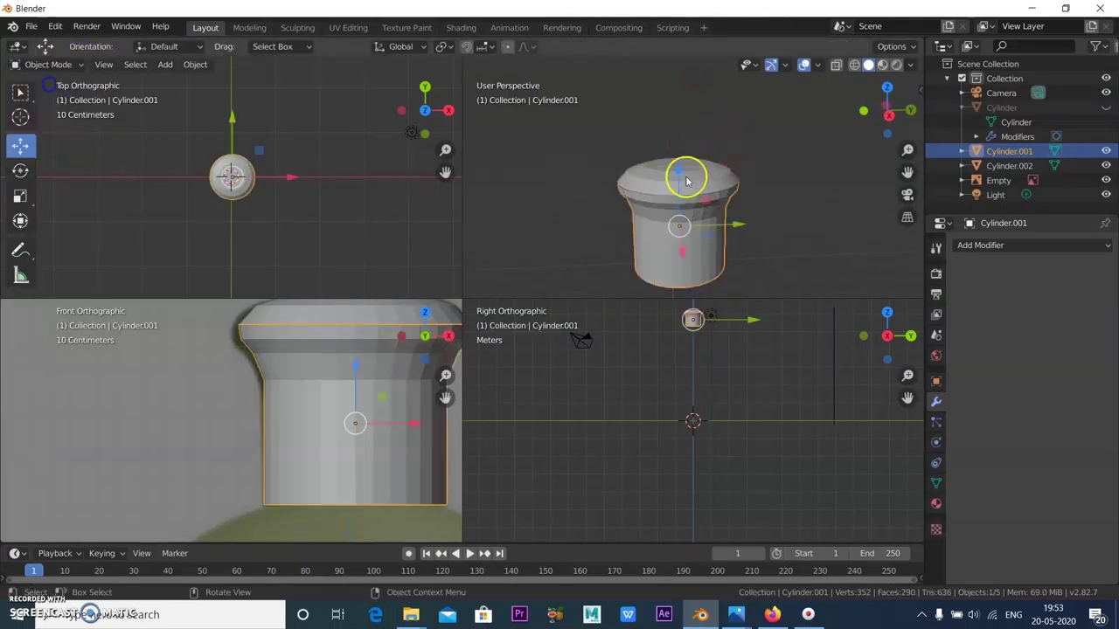
pyautogui.click(754, 174)
pyautogui.moveTo(749, 180); pyautogui.dragTo(699, 188, button='middle')
pyautogui.click(692, 181)
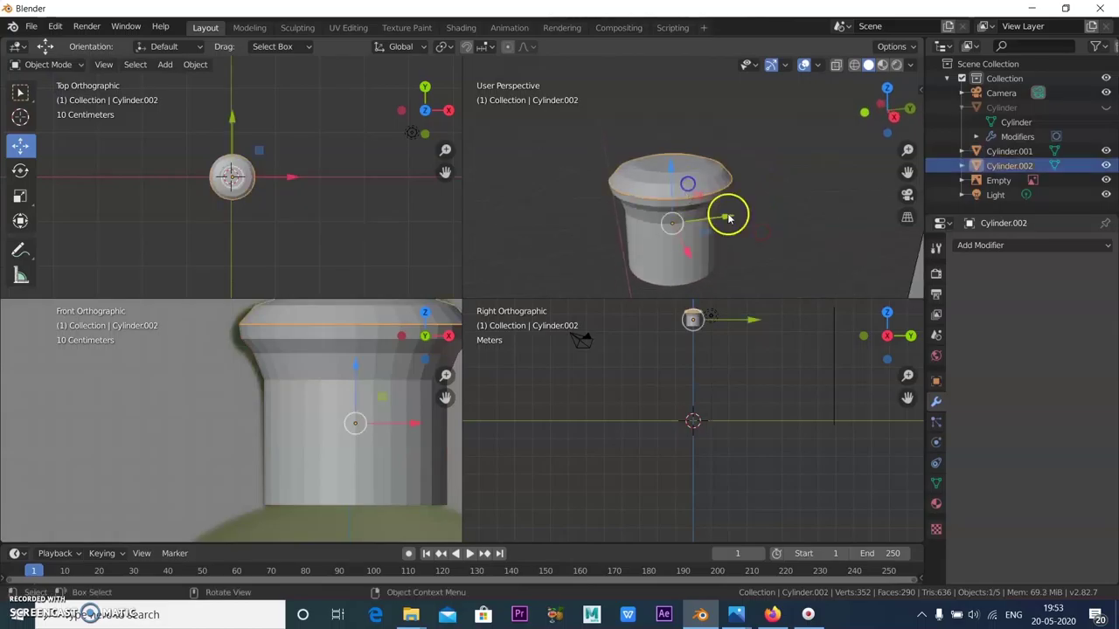
pyautogui.moveTo(768, 186); pyautogui.dragTo(701, 184, button='middle')
pyautogui.doubleClick(1014, 166)
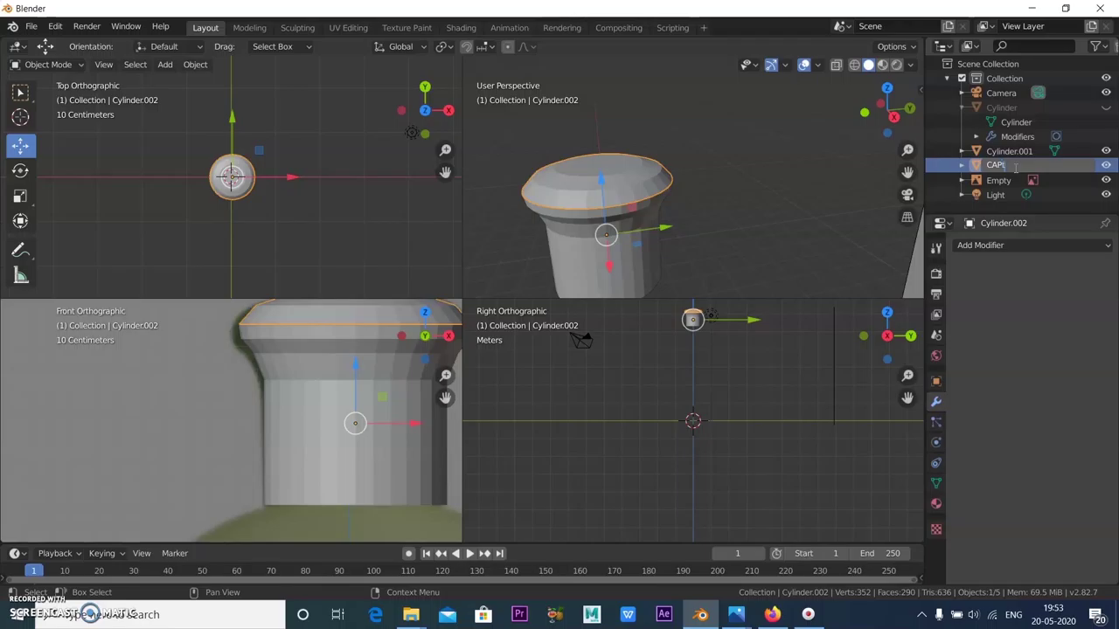
# Step: Rename the upper cylinder CAPtop and the lower cylinder Cylinder.001 CAPBottompart
pyautogui.write('op')
pyautogui.press('Return')
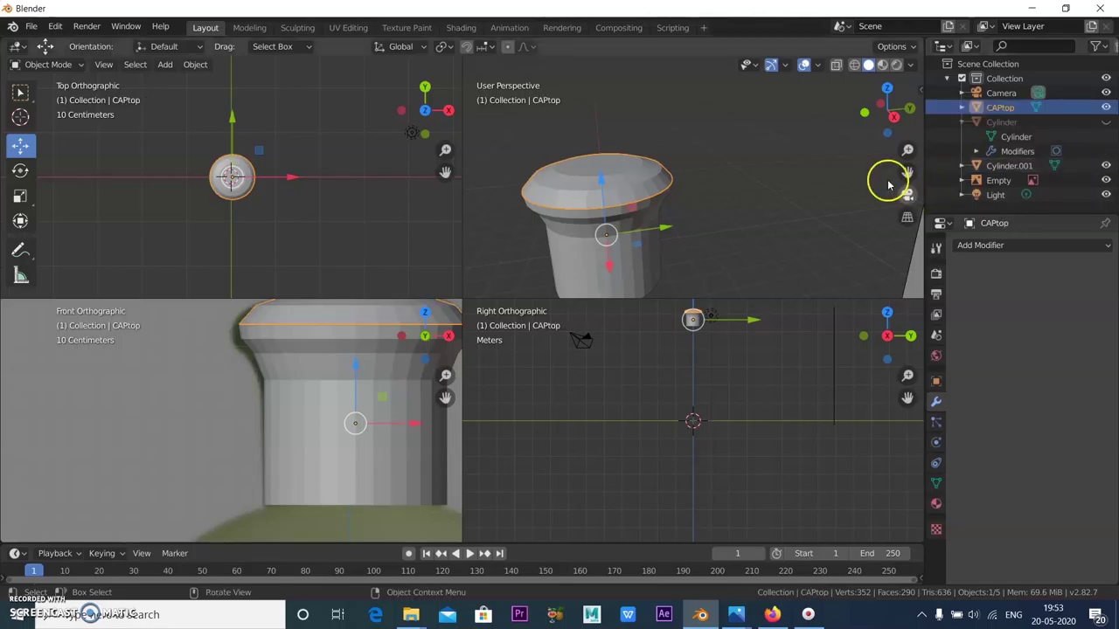
pyautogui.click(607, 273)
pyautogui.moveTo(762, 216); pyautogui.dragTo(849, 207, button='middle')
pyautogui.doubleClick(1011, 165)
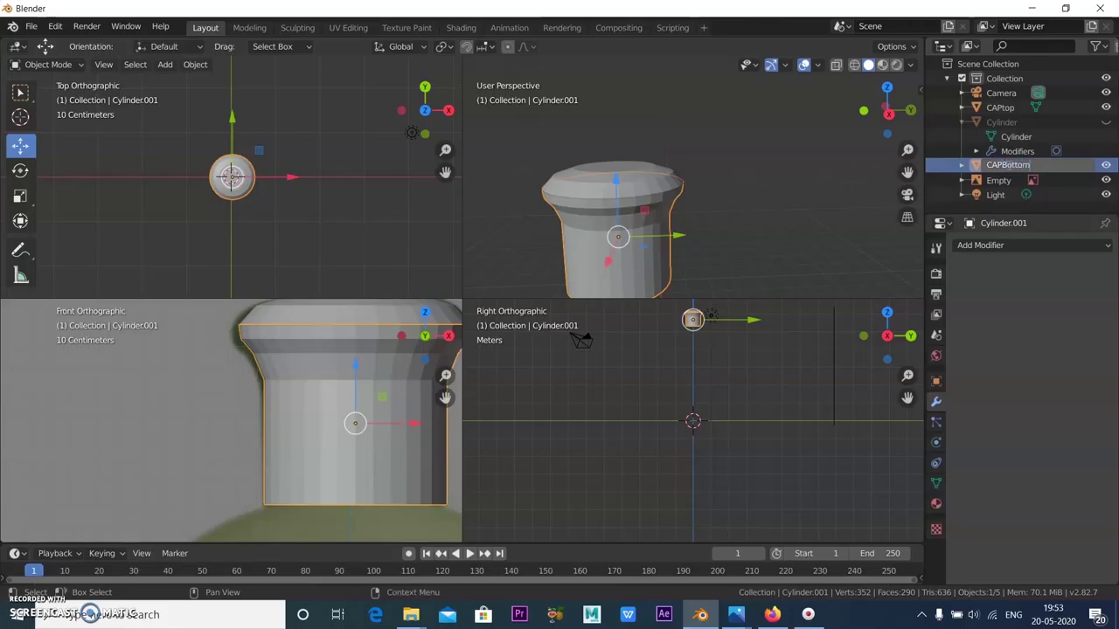
pyautogui.press('Return')
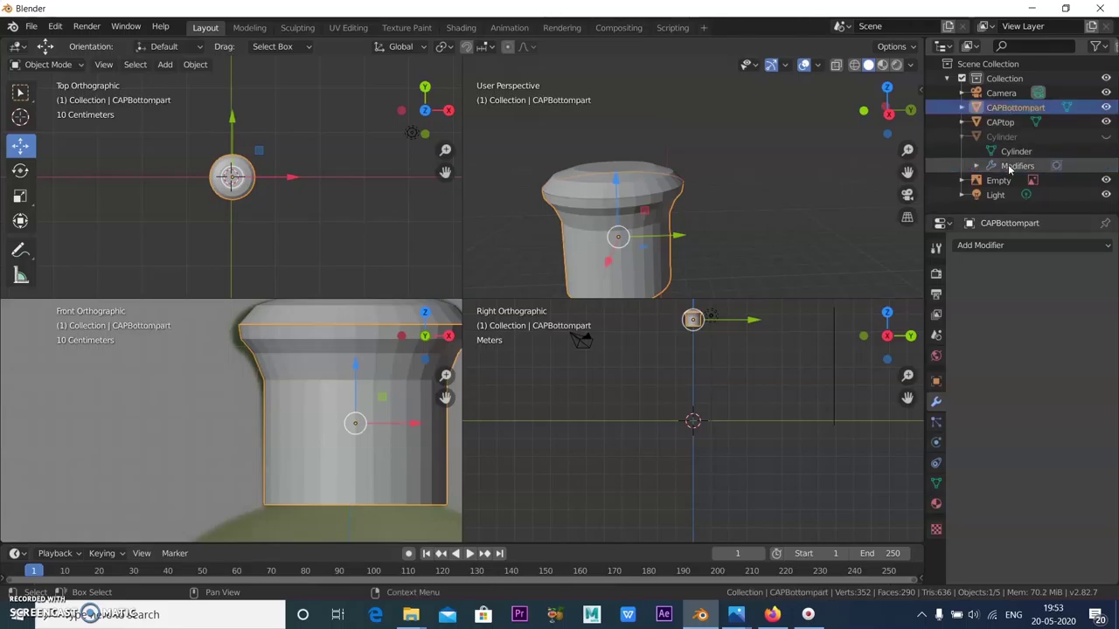
# Step: Give CAPtop a Subdivision Surface modifier at viewport level 2 and shade it smooth
pyautogui.click(1016, 130)
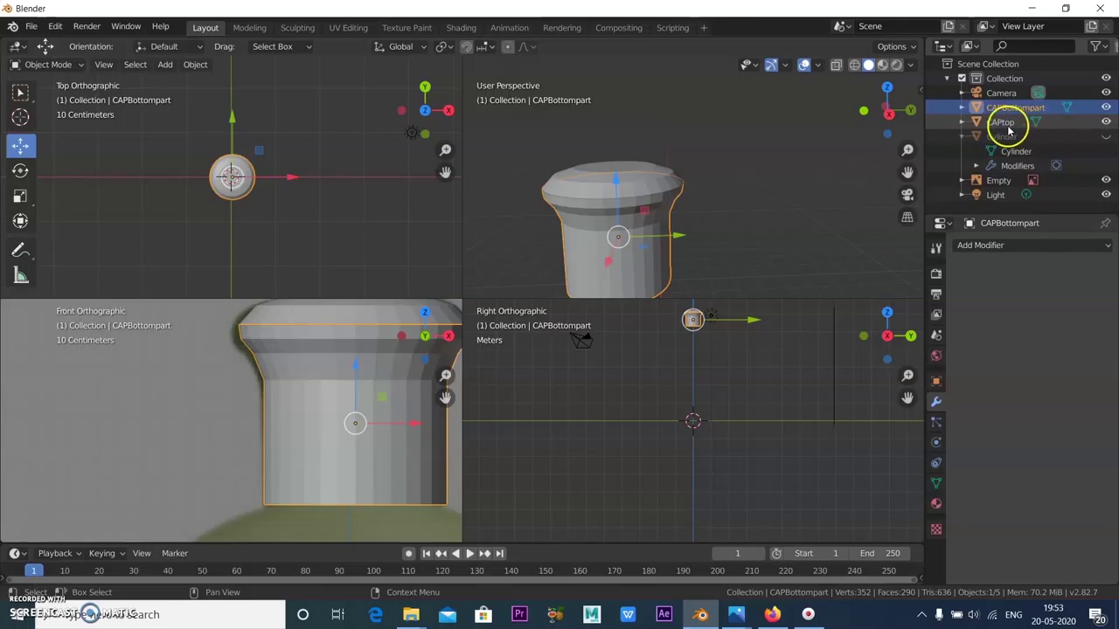
pyautogui.click(1013, 245)
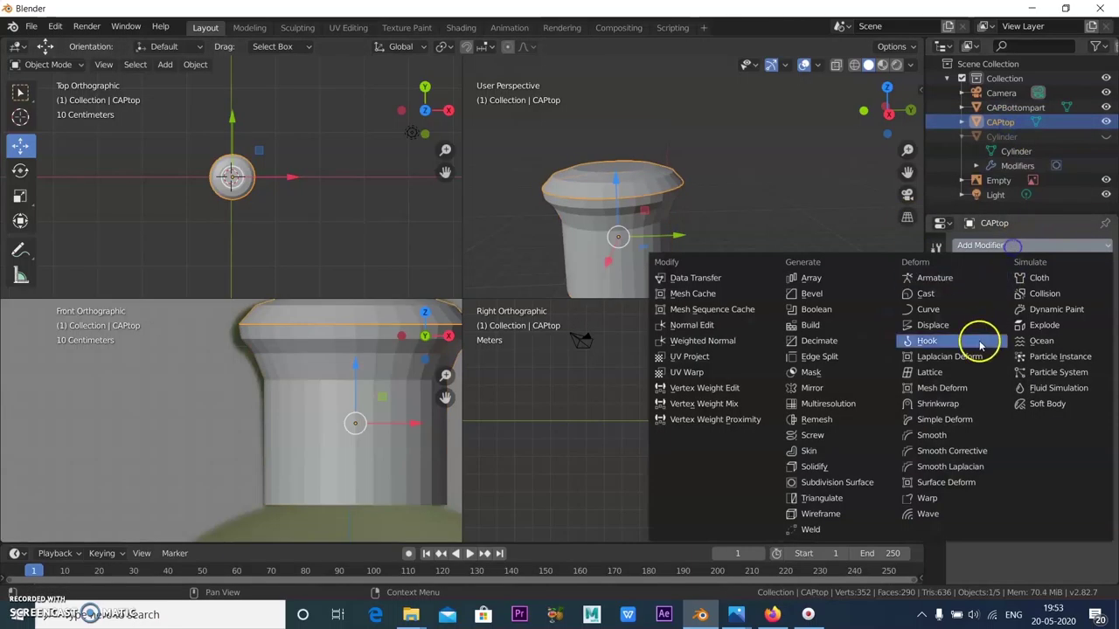
pyautogui.click(833, 492)
pyautogui.click(1026, 355)
pyautogui.click(652, 208)
pyautogui.rightClick(652, 185)
pyautogui.click(656, 180)
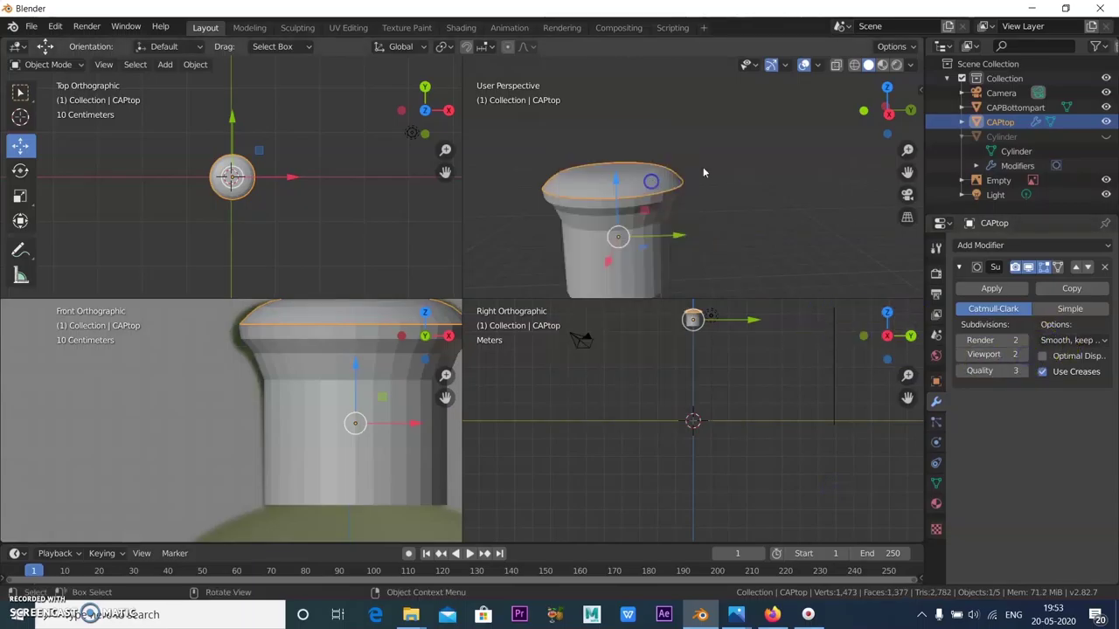
pyautogui.click(736, 152)
# Step: Hide CAPtop so only the open-topped CAPBottompart cup remains visible
pyautogui.moveTo(736, 152); pyautogui.dragTo(768, 160, button='middle')
pyautogui.moveTo(713, 227); pyautogui.dragTo(743, 232, button='middle')
pyautogui.click(685, 204)
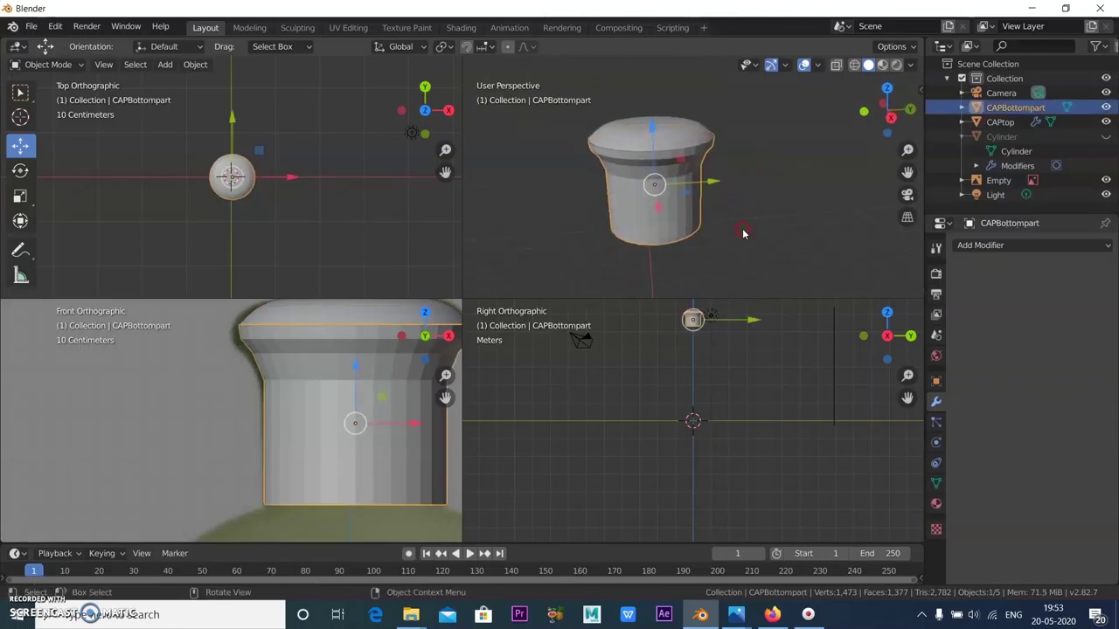
pyautogui.click(664, 131)
pyautogui.click(1106, 122)
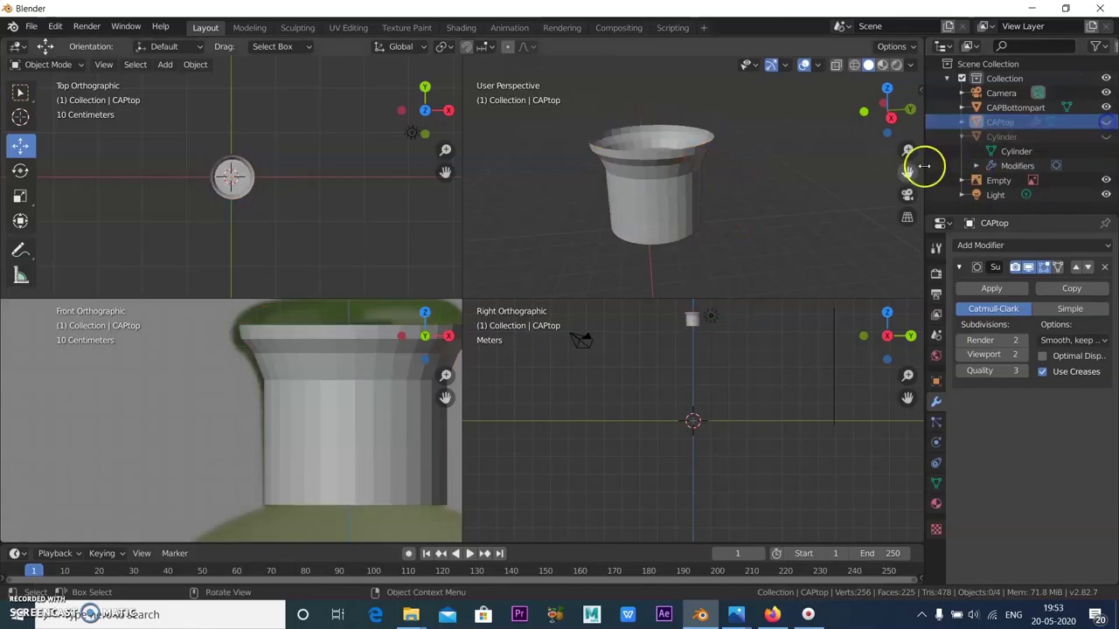
pyautogui.click(677, 217)
pyautogui.moveTo(749, 180)
pyautogui.mouseDown(button='middle')
pyautogui.moveTo(761, 174)
pyautogui.moveTo(742, 191)
pyautogui.mouseUp(button='middle')
pyautogui.click(1087, 525)
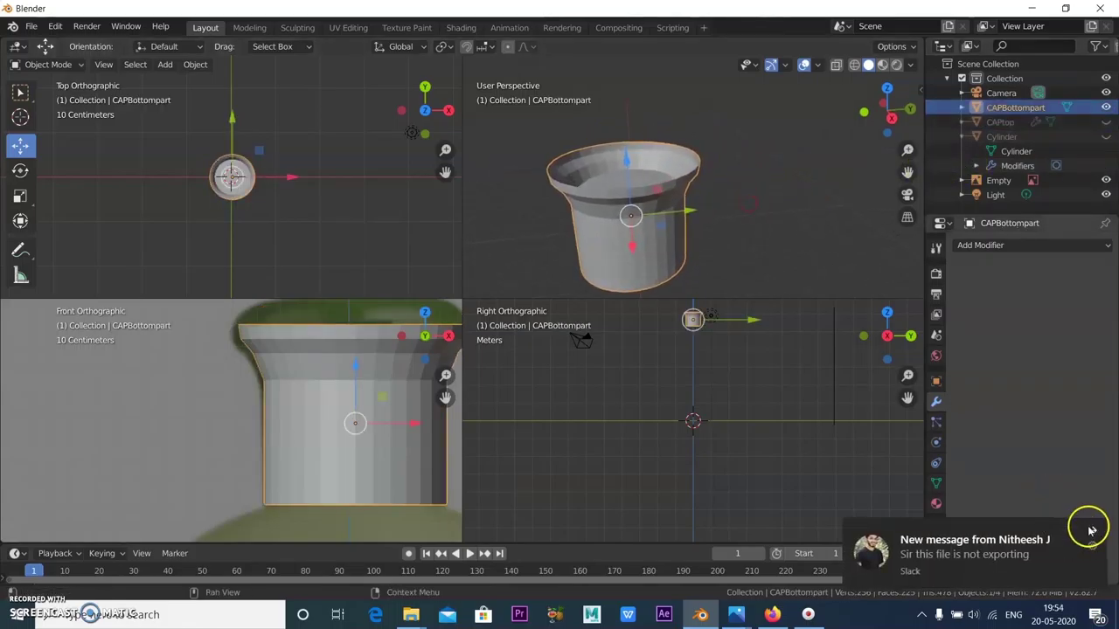
pyautogui.moveTo(724, 250); pyautogui.dragTo(746, 284, button='middle')
pyautogui.moveTo(738, 180); pyautogui.dragTo(699, 146, button='middle')
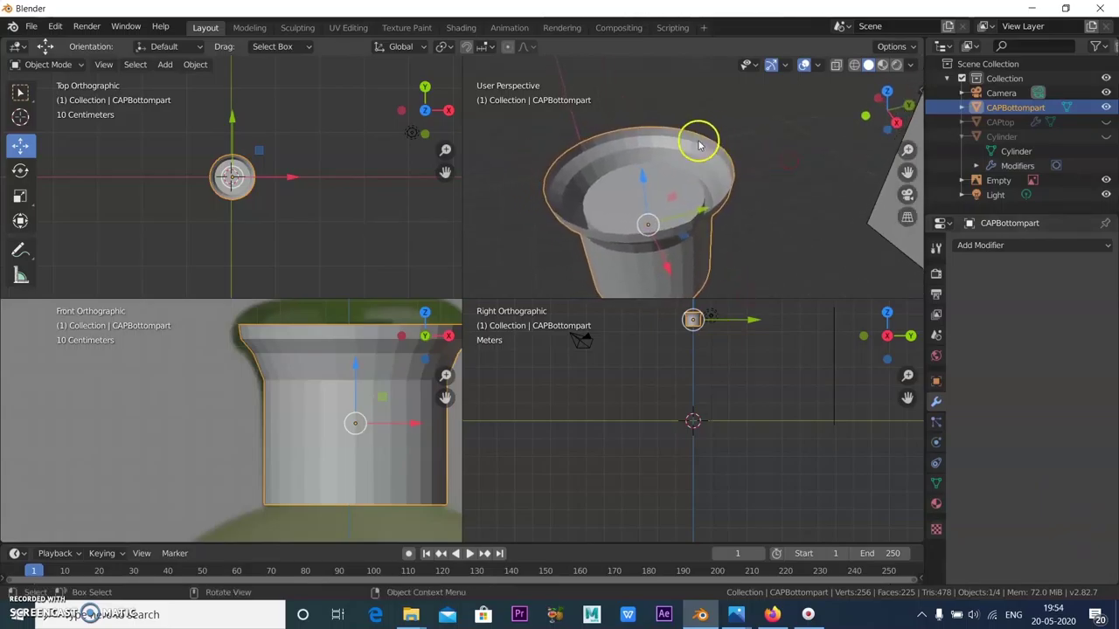
# Step: Put CAPBottompart into Edit Mode and switch to edge select mode
pyautogui.click(76, 65)
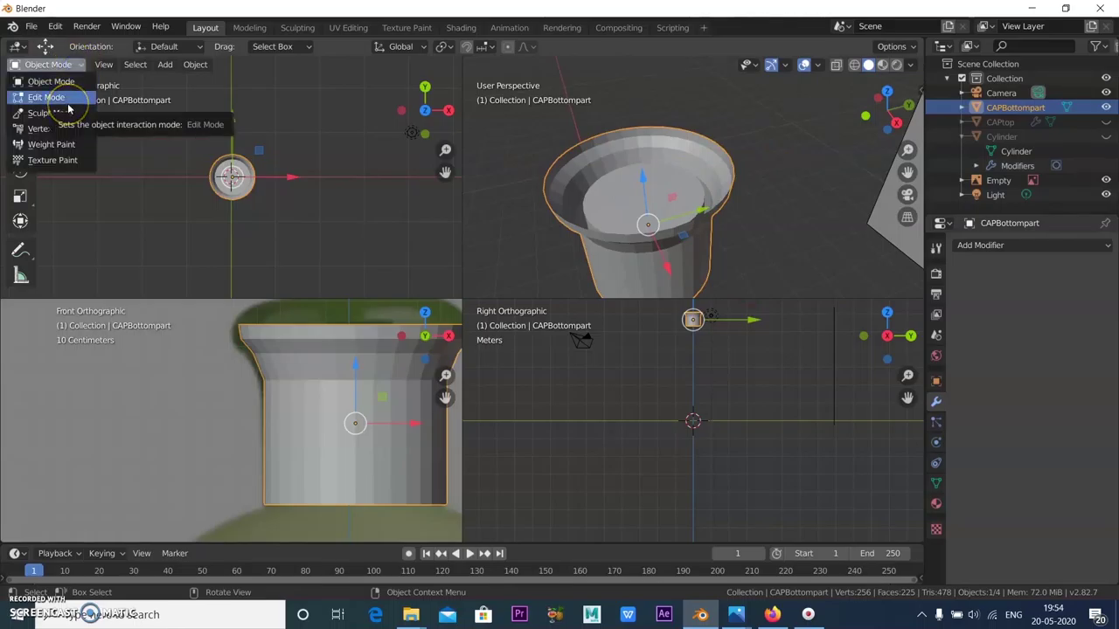
pyautogui.click(69, 103)
pyautogui.moveTo(561, 218); pyautogui.dragTo(579, 244)
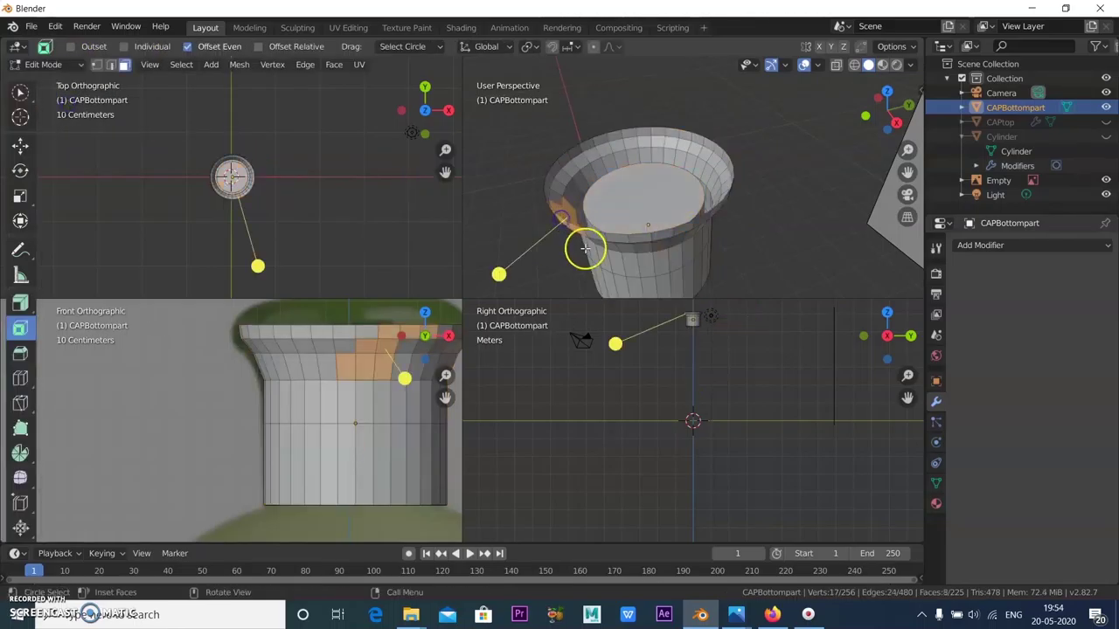
pyautogui.click(110, 65)
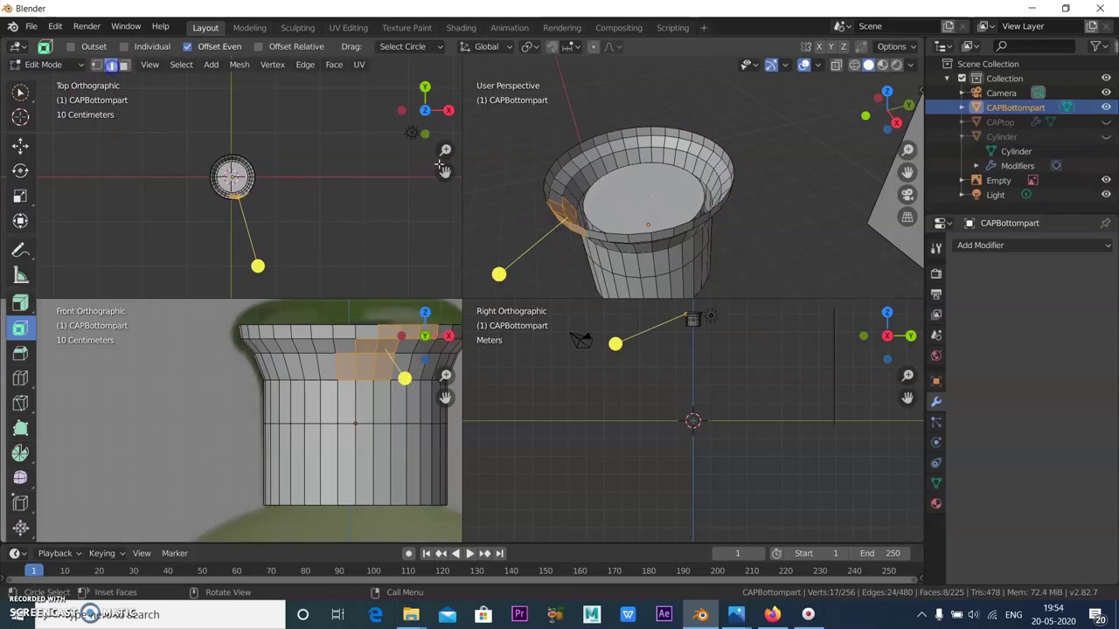
pyautogui.click(667, 229)
pyautogui.moveTo(756, 212)
pyautogui.mouseDown(button='middle')
pyautogui.moveTo(784, 193)
pyautogui.moveTo(759, 194)
pyautogui.mouseUp(button='middle')
pyautogui.click(758, 194)
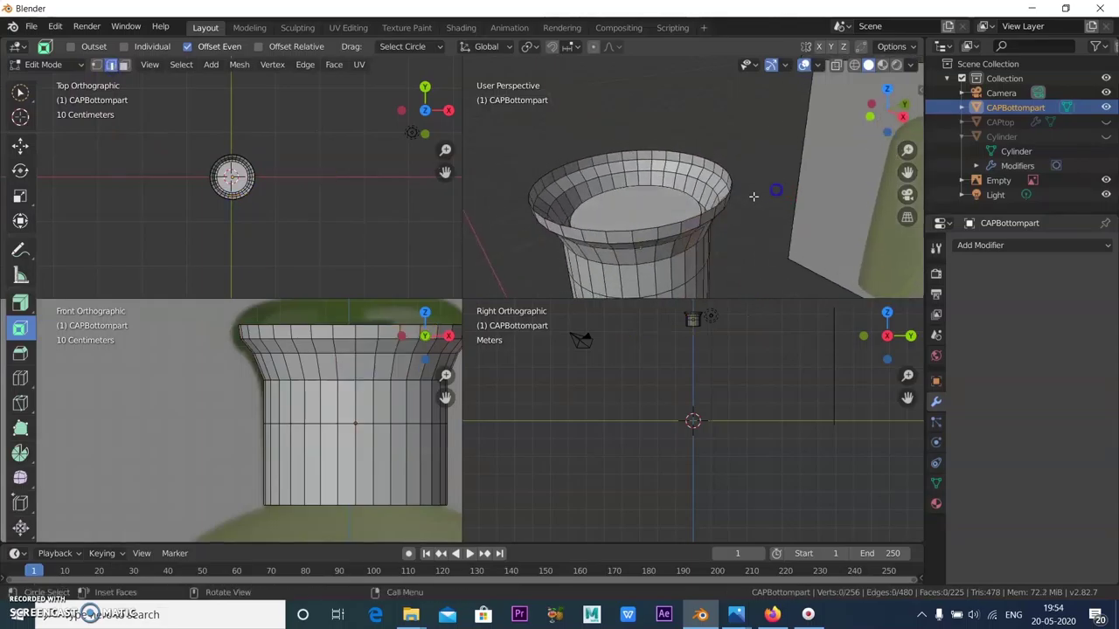
# Step: Select the full edge loop around the cup's top rim using Select Loops > Edge Loops
pyautogui.click(21, 146)
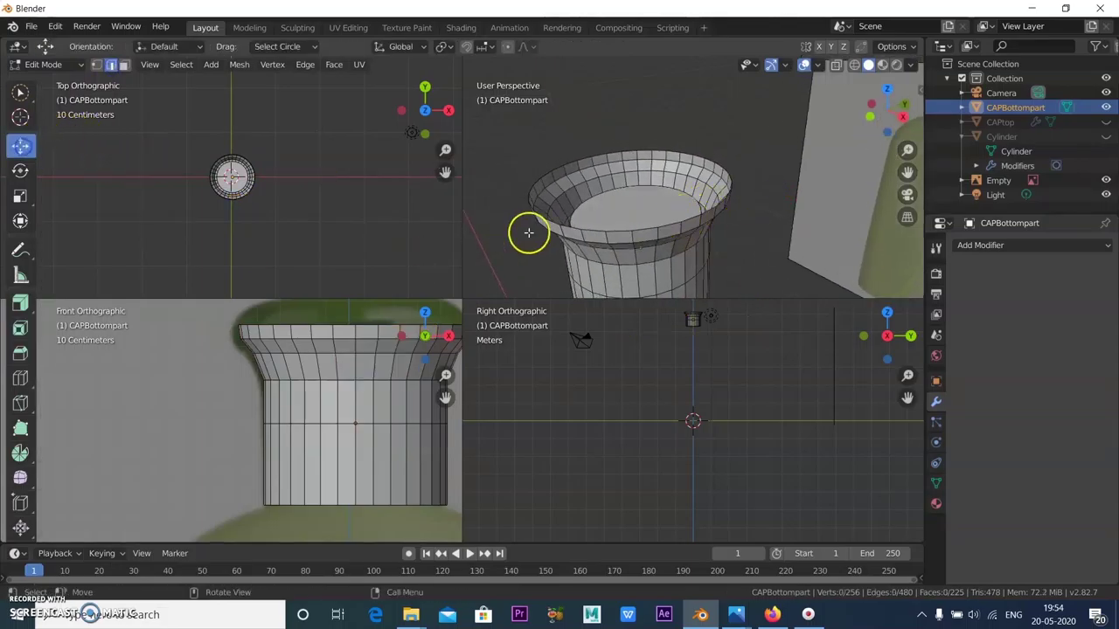
pyautogui.click(613, 232)
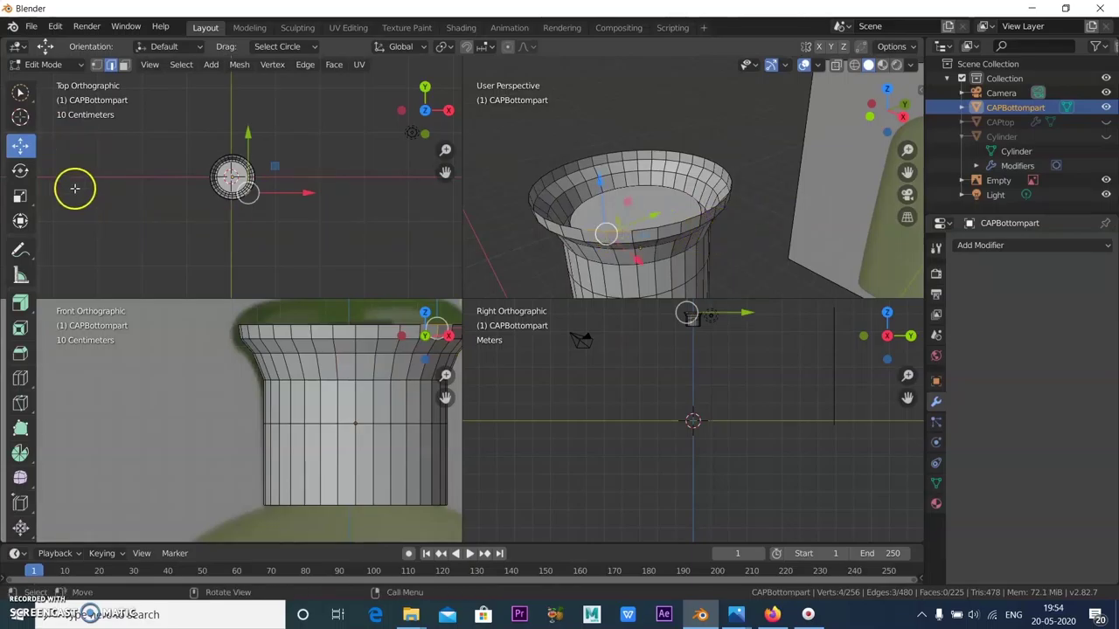
pyautogui.moveTo(696, 167); pyautogui.dragTo(676, 181, button='middle')
pyautogui.hotkey('alt', 'a')
pyautogui.moveTo(20, 92); pyautogui.dragTo(53, 101)
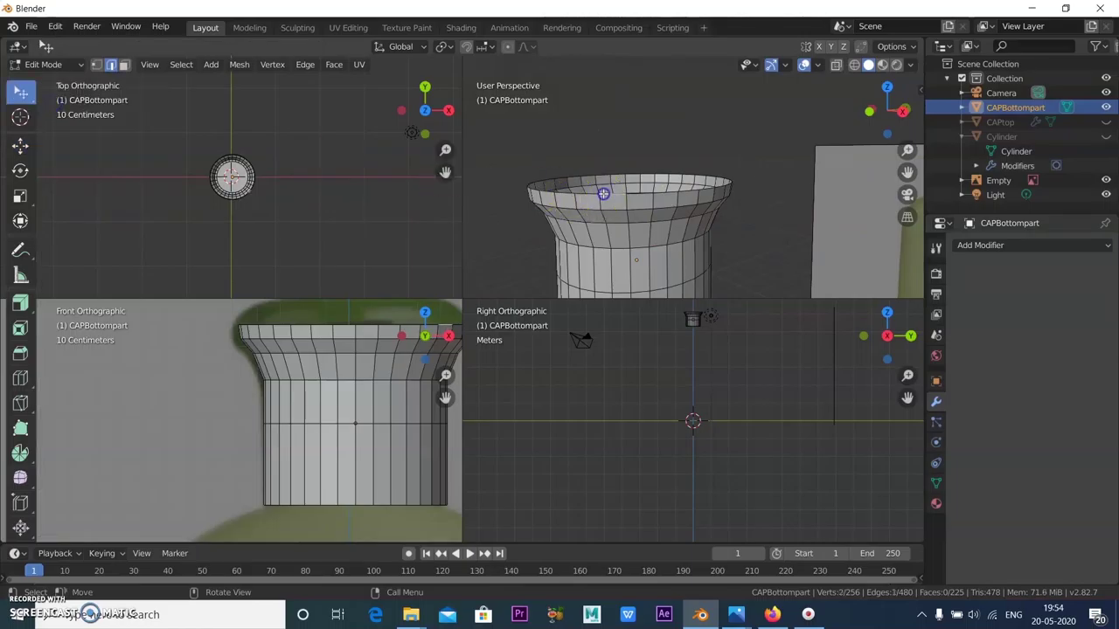
pyautogui.moveTo(732, 146); pyautogui.dragTo(697, 173, button='middle')
pyautogui.click(134, 113)
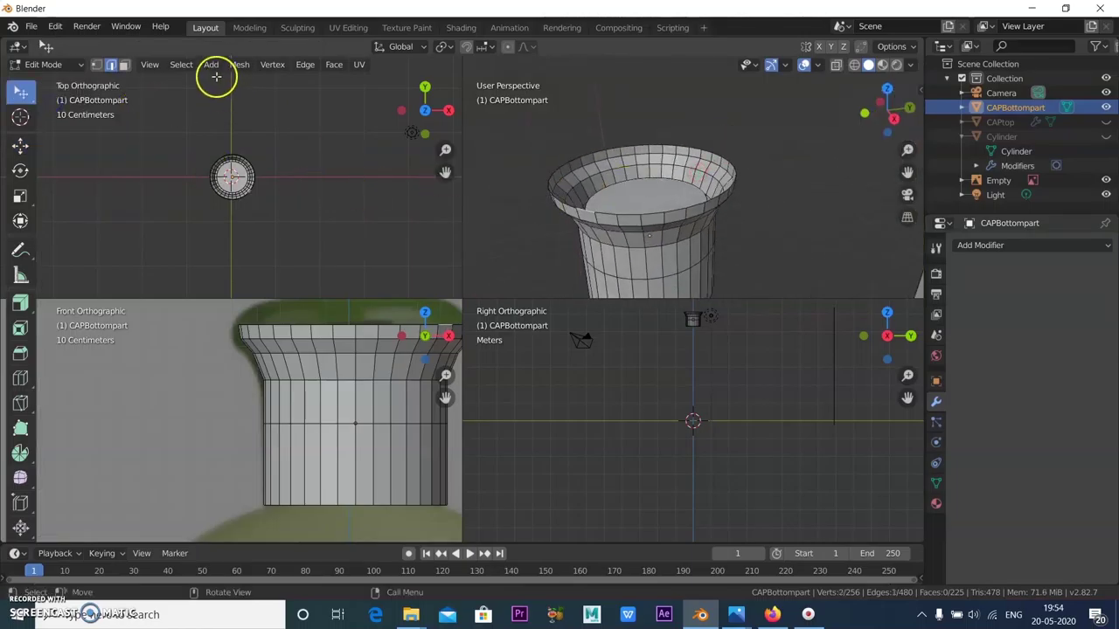
pyautogui.click(181, 65)
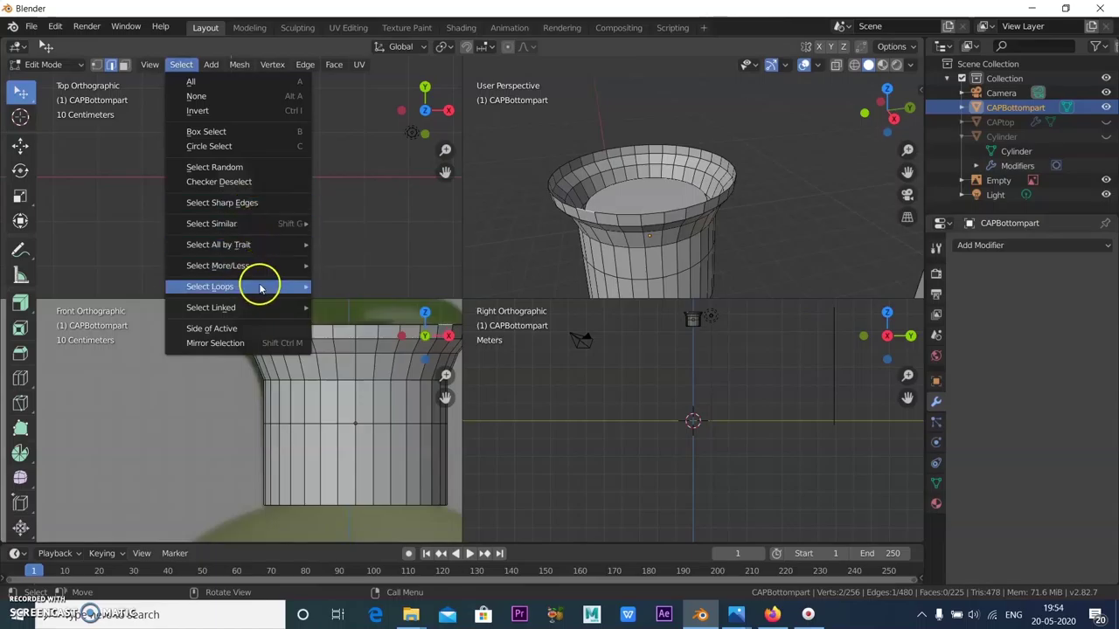
pyautogui.moveTo(260, 289)
pyautogui.click(368, 293)
pyautogui.moveTo(747, 228); pyautogui.dragTo(717, 239, button='middle')
pyautogui.moveTo(787, 194); pyautogui.dragTo(725, 266, button='middle')
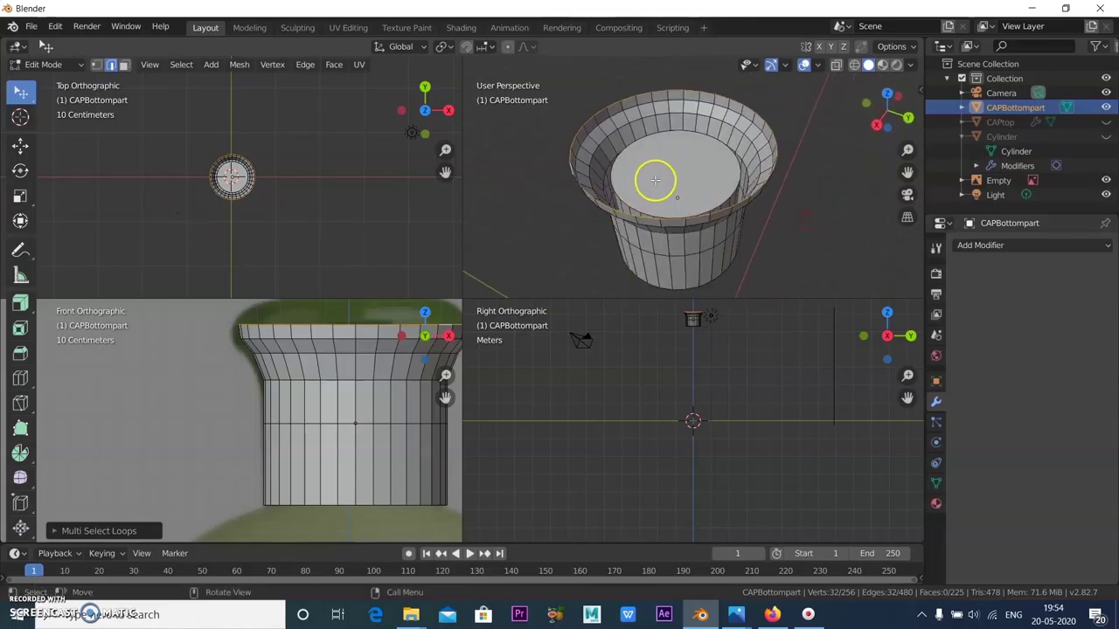
# Step: Extrude an inner ring from the cap's top along its normals
pyautogui.press('e')
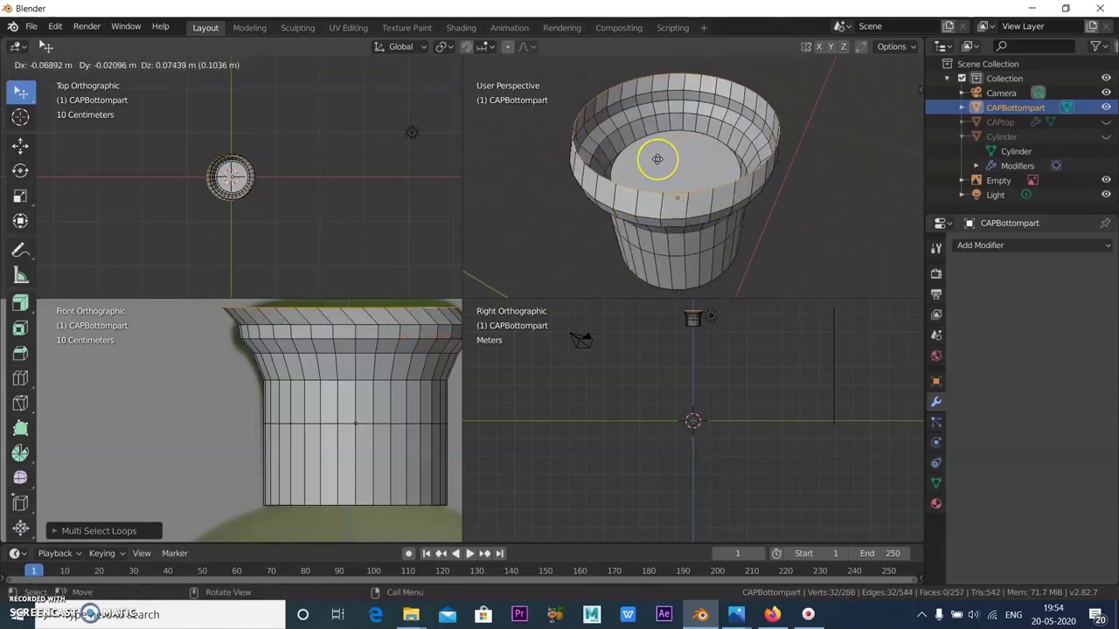
pyautogui.rightClick(657, 160)
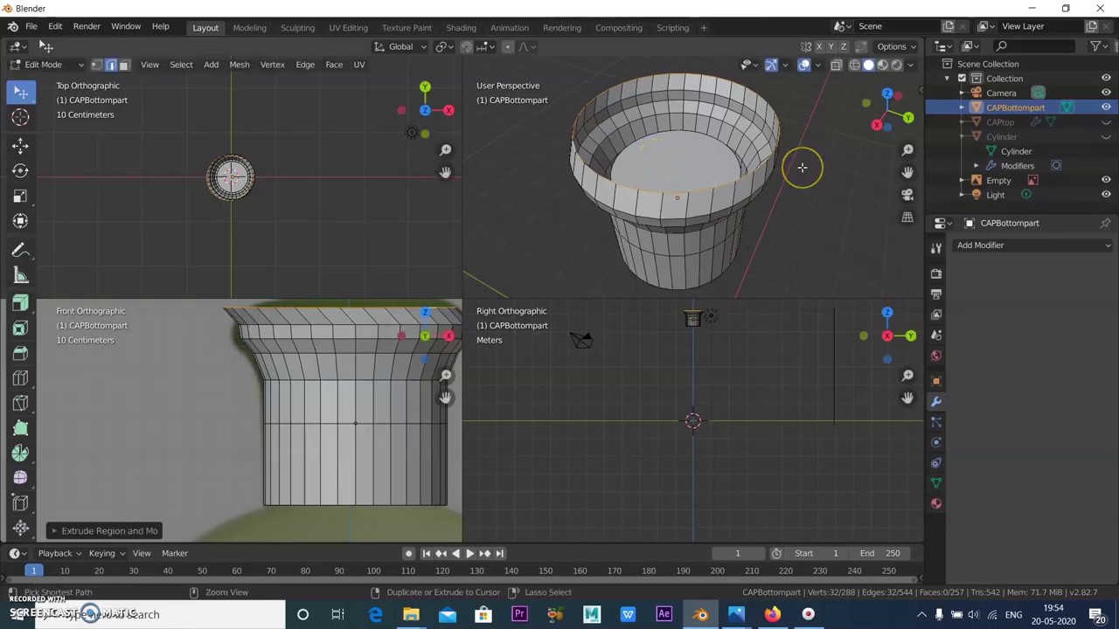
pyautogui.hotkey('ctrl', 'z')
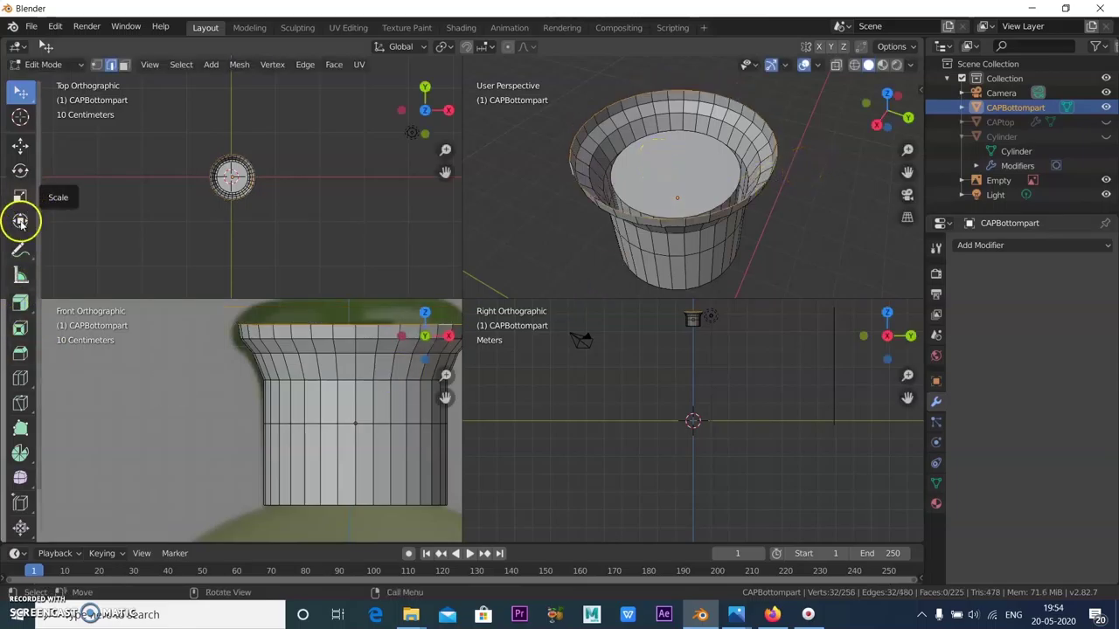
pyautogui.moveTo(23, 310); pyautogui.dragTo(79, 336)
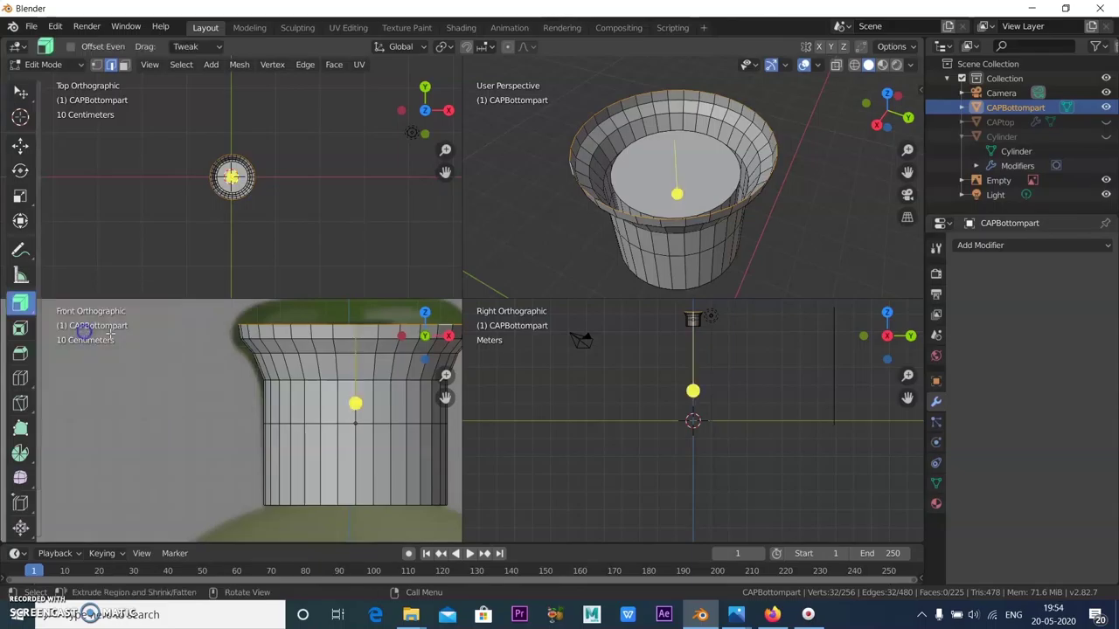
pyautogui.moveTo(675, 196); pyautogui.dragTo(674, 254)
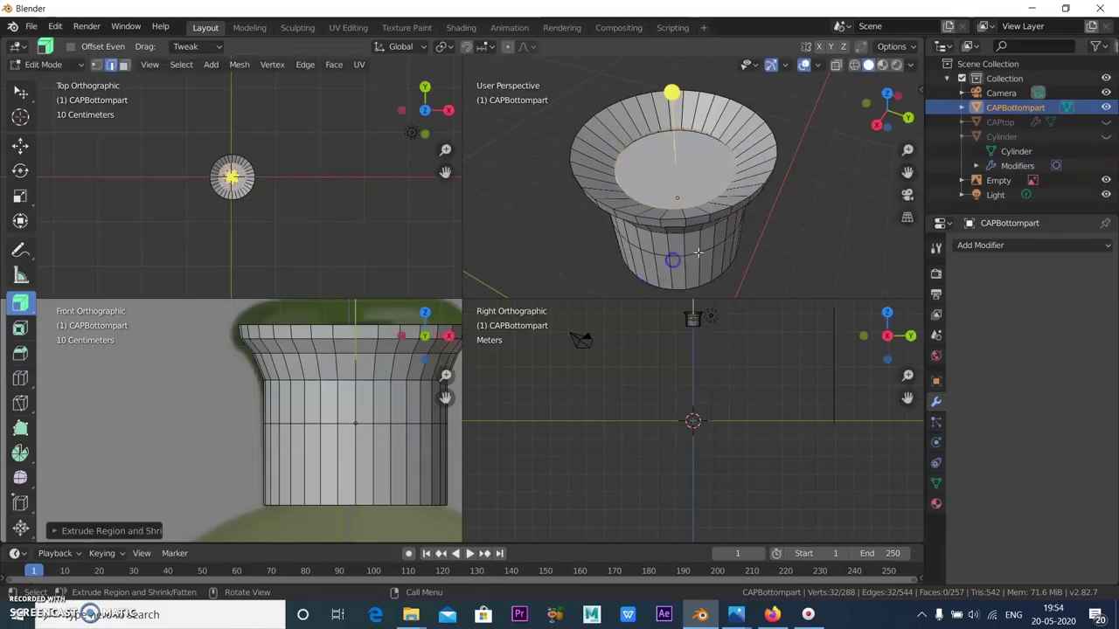
pyautogui.moveTo(724, 200); pyautogui.dragTo(719, 215, button='middle')
# Step: Raise the inner faces upward along Z with the Move tool
pyautogui.click(23, 145)
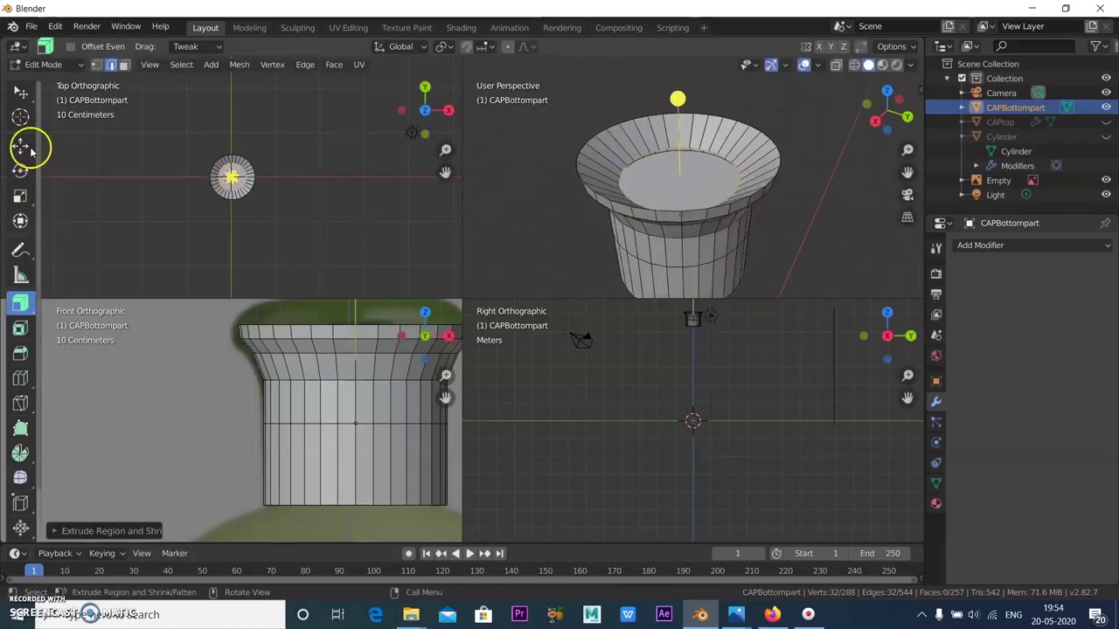
pyautogui.moveTo(674, 125)
pyautogui.mouseDown()
pyautogui.moveTo(678, 98)
pyautogui.moveTo(681, 106)
pyautogui.mouseUp()
pyautogui.moveTo(680, 107); pyautogui.dragTo(675, 140, button='middle')
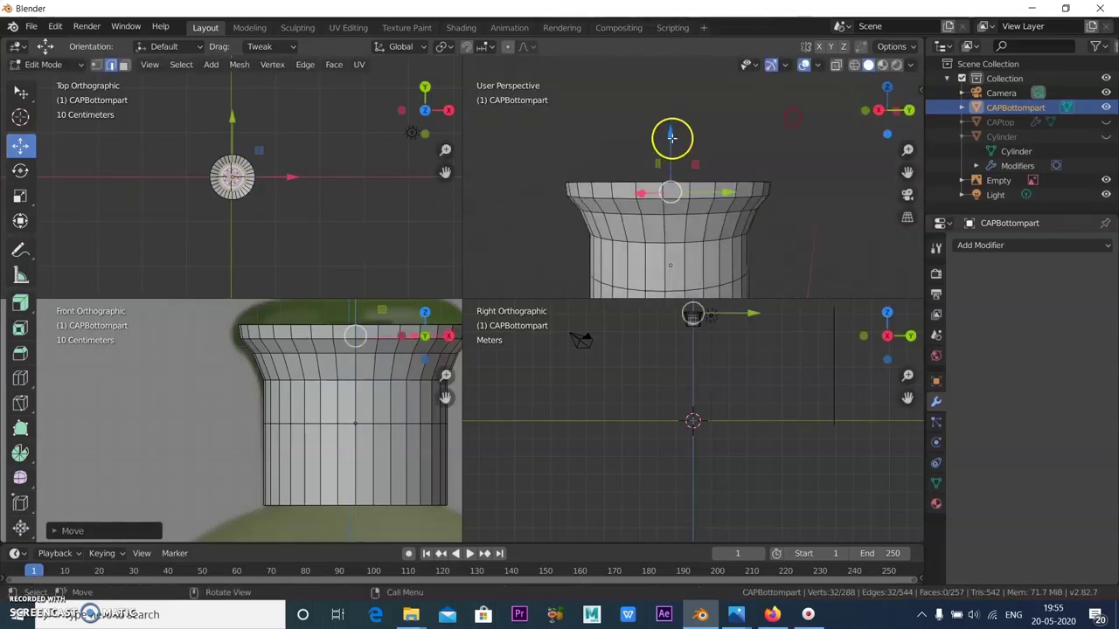
pyautogui.moveTo(674, 142); pyautogui.dragTo(678, 133)
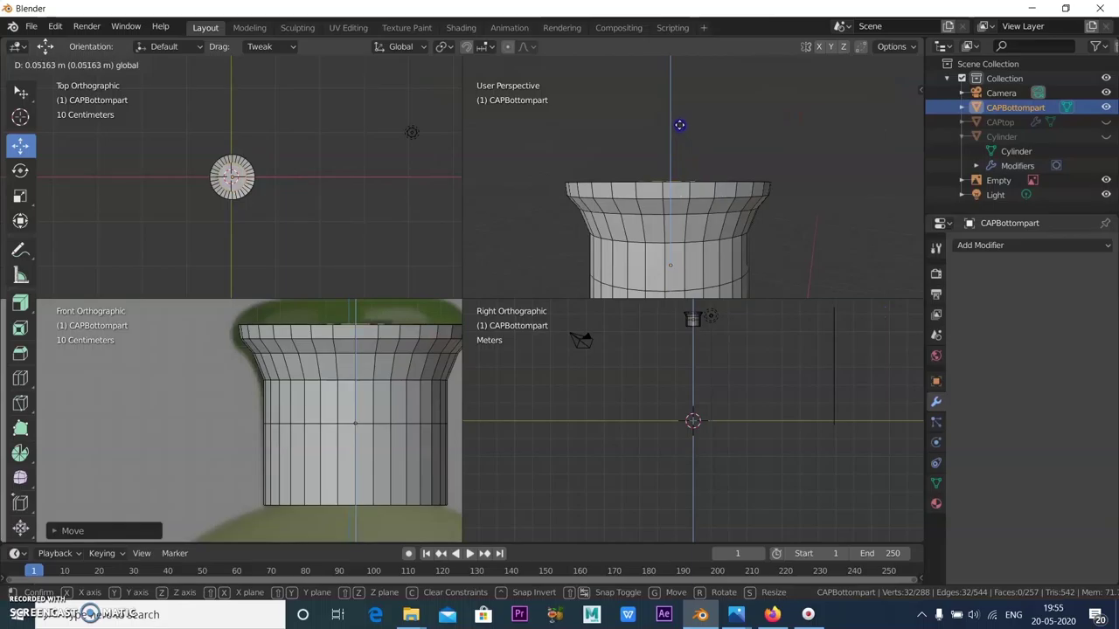
pyautogui.moveTo(681, 127); pyautogui.dragTo(681, 128)
pyautogui.moveTo(680, 128); pyautogui.dragTo(677, 270, button='middle')
# Step: Scale the inner faces inward twice into a small ring at the cap's centre
pyautogui.click(713, 121)
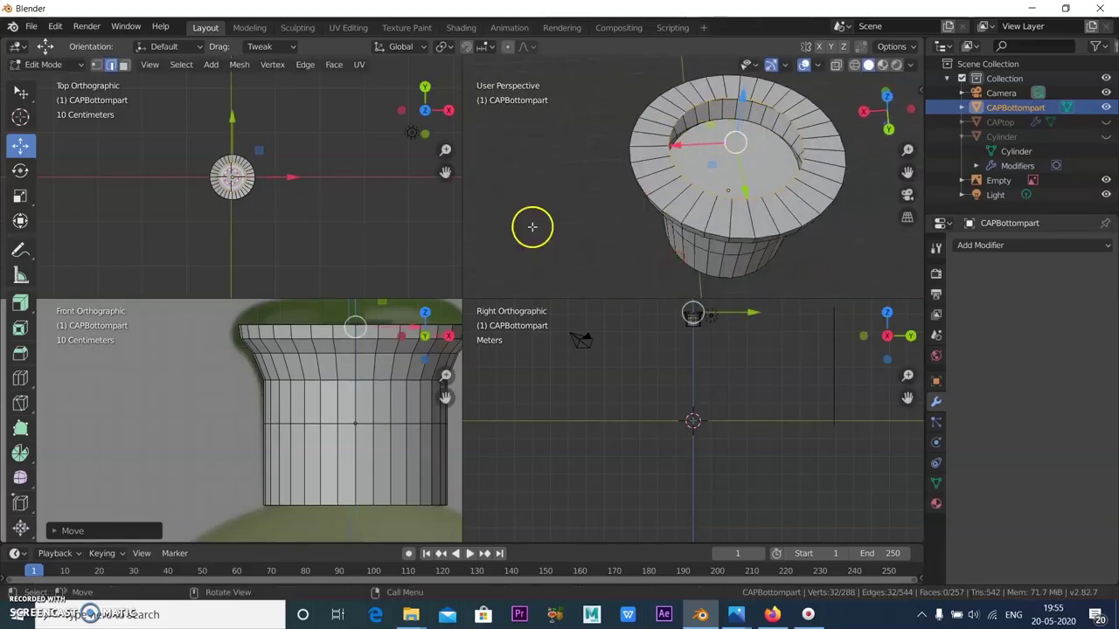
pyautogui.click(20, 196)
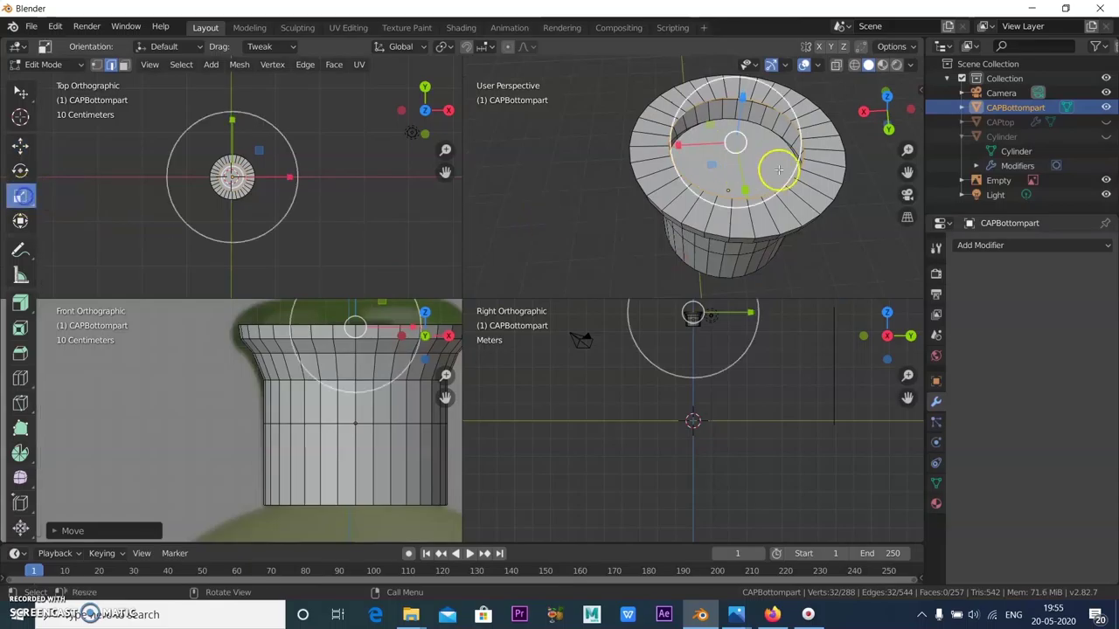
pyautogui.moveTo(790, 105); pyautogui.dragTo(742, 157)
pyautogui.moveTo(822, 230); pyautogui.dragTo(852, 193, button='middle')
pyautogui.scroll(3, 848, 188)
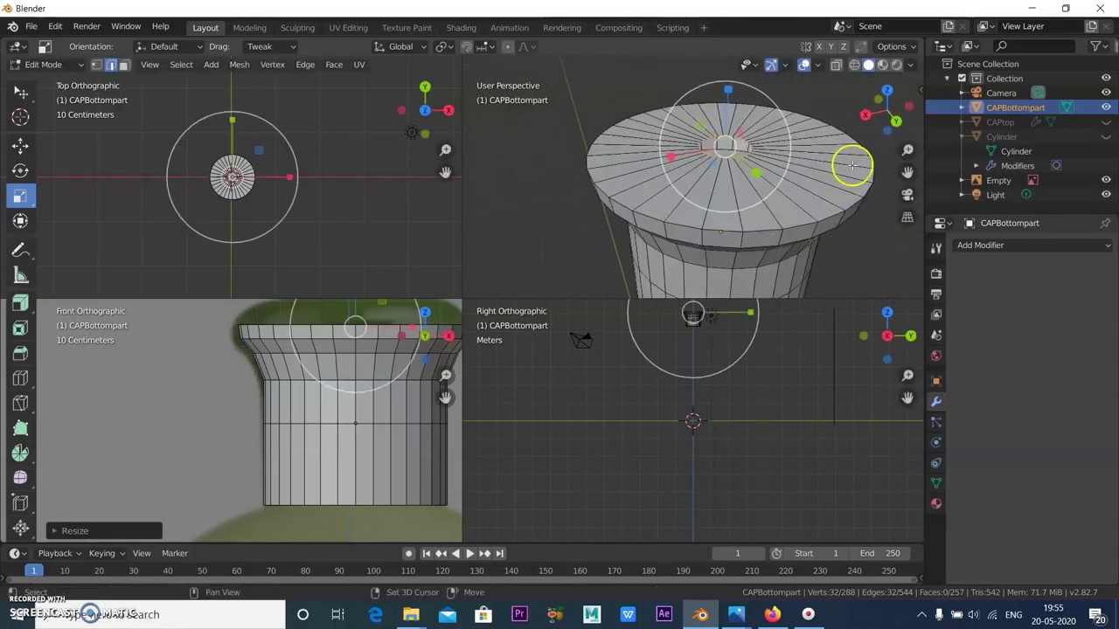
pyautogui.scroll(-2, 849, 169)
pyautogui.scroll(2, 812, 185)
pyautogui.moveTo(700, 149); pyautogui.dragTo(705, 146)
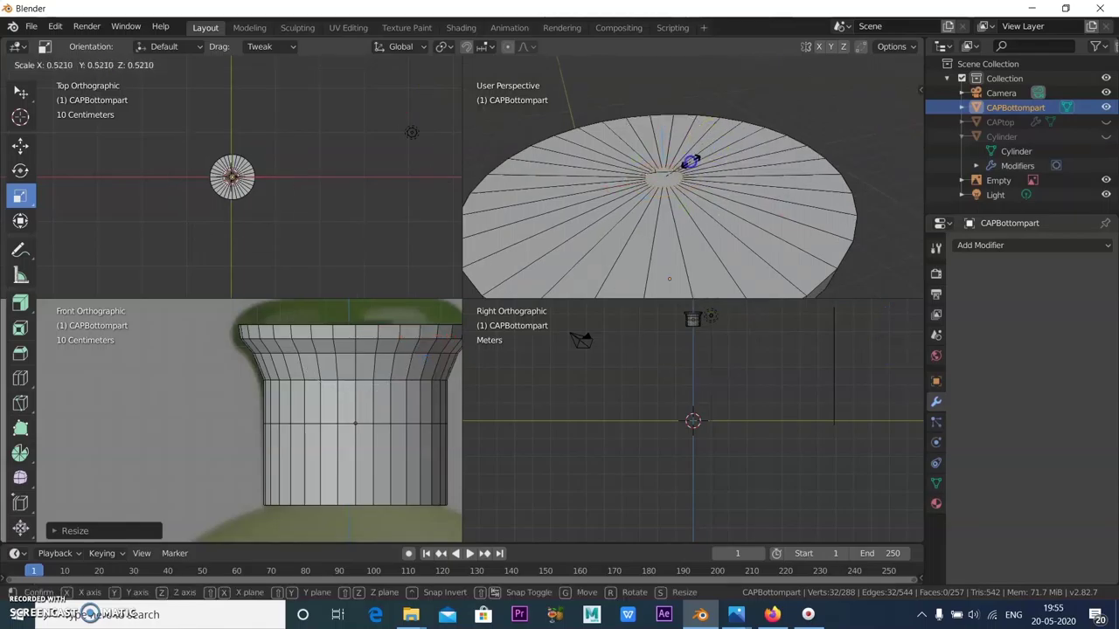
pyautogui.moveTo(690, 162); pyautogui.dragTo(690, 161)
pyautogui.scroll(2, 673, 180)
pyautogui.scroll(-1, 673, 185)
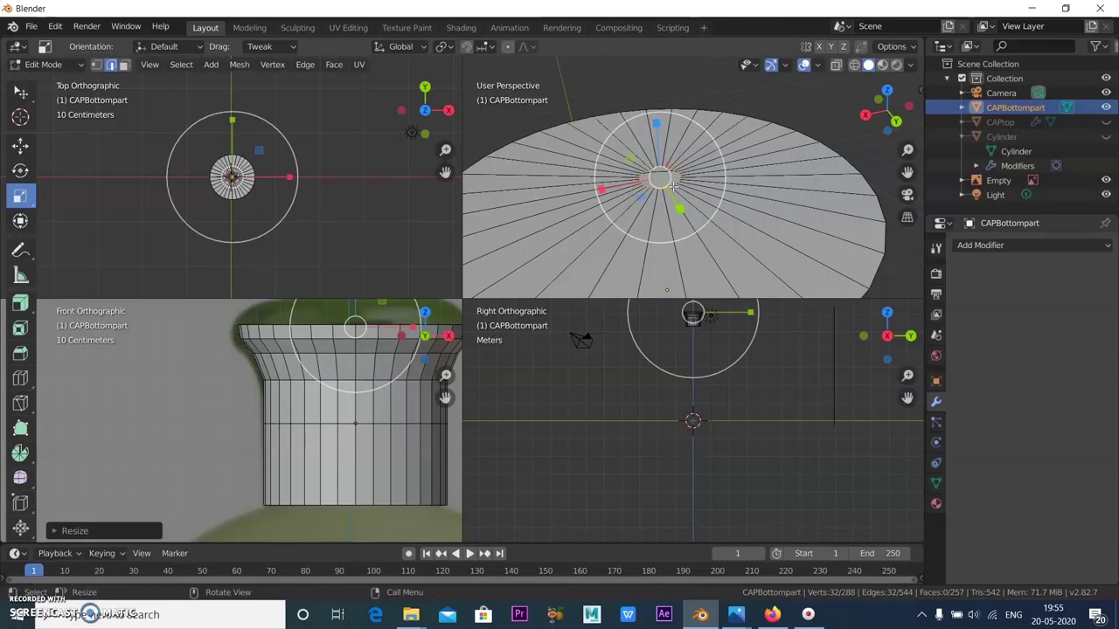
# Step: Extrude the small inner ring and raise it into a short collar
pyautogui.press('g')
pyautogui.click(669, 179)
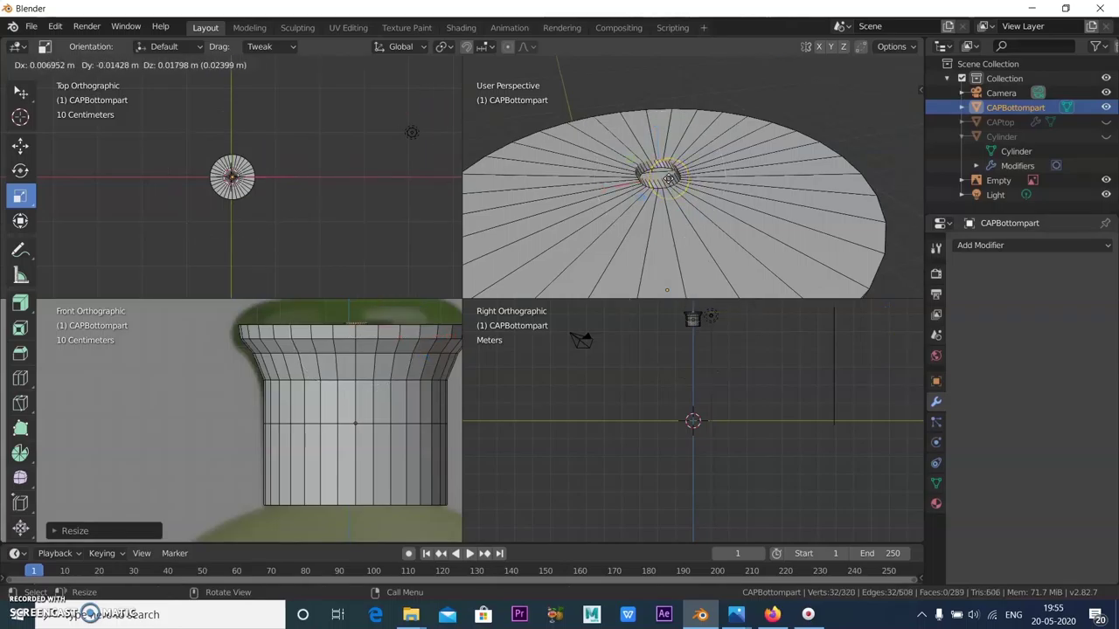
pyautogui.click(668, 179)
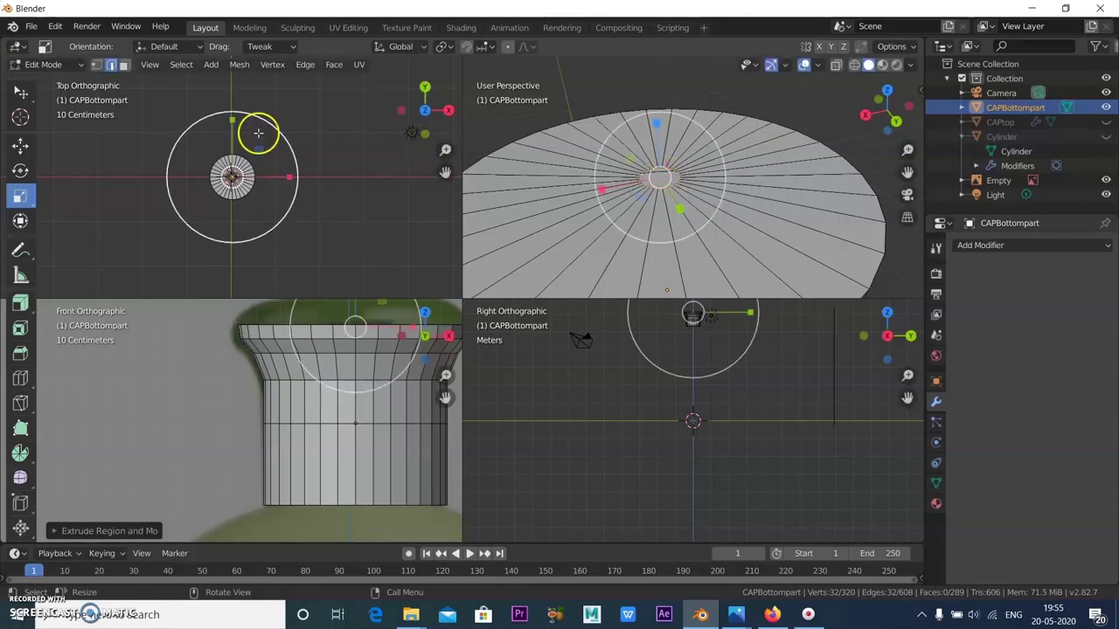
pyautogui.click(21, 145)
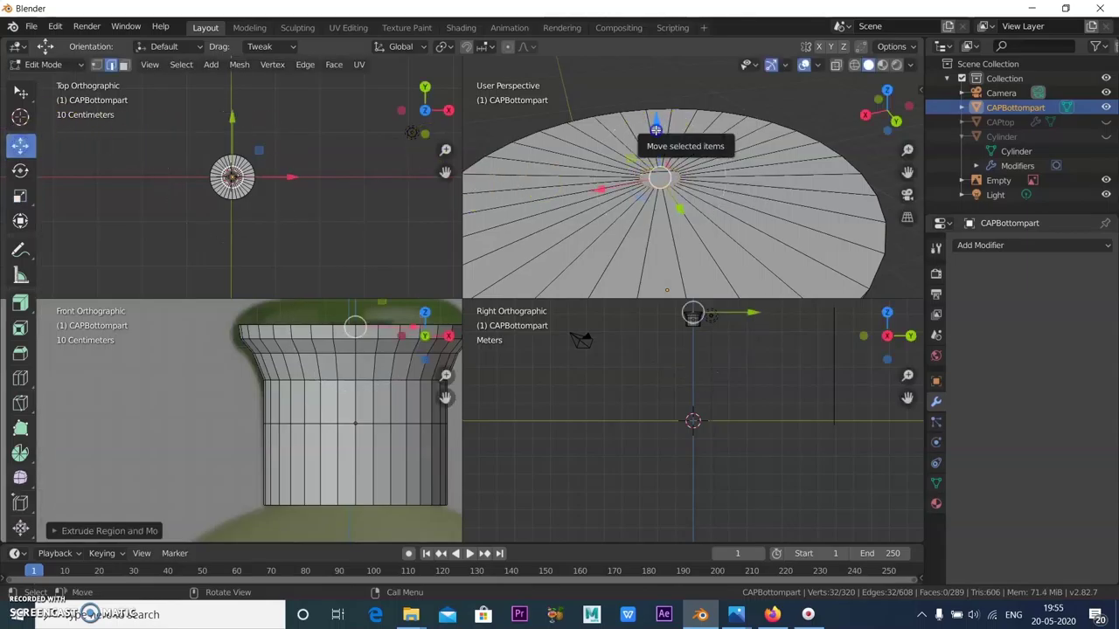
pyautogui.moveTo(655, 129); pyautogui.dragTo(659, 118)
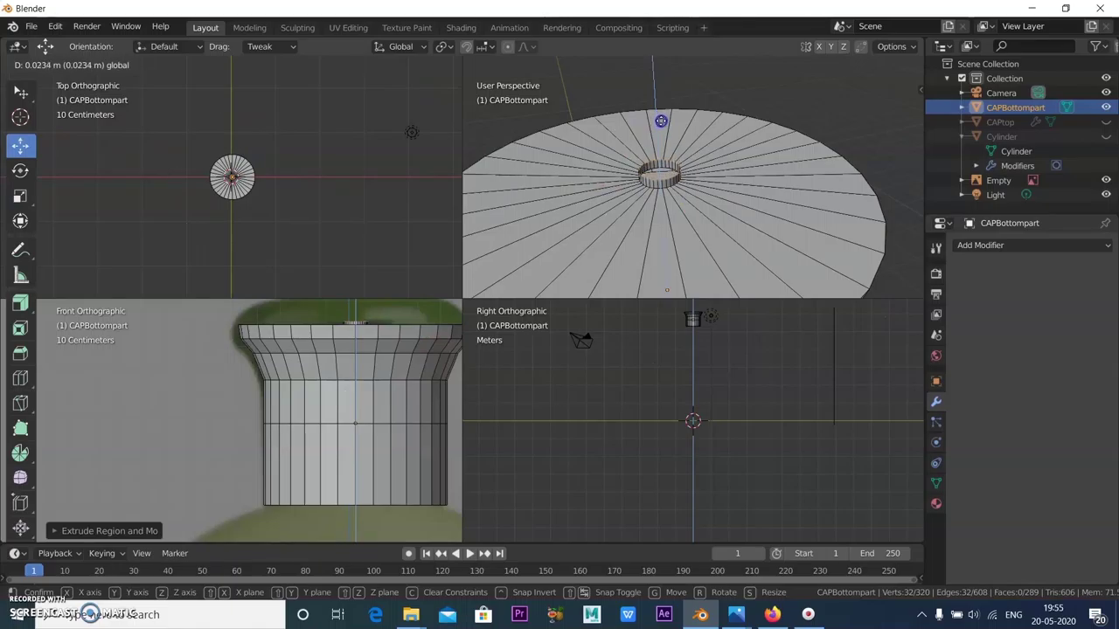
pyautogui.moveTo(661, 120); pyautogui.dragTo(694, 125)
pyautogui.scroll(3, 694, 125)
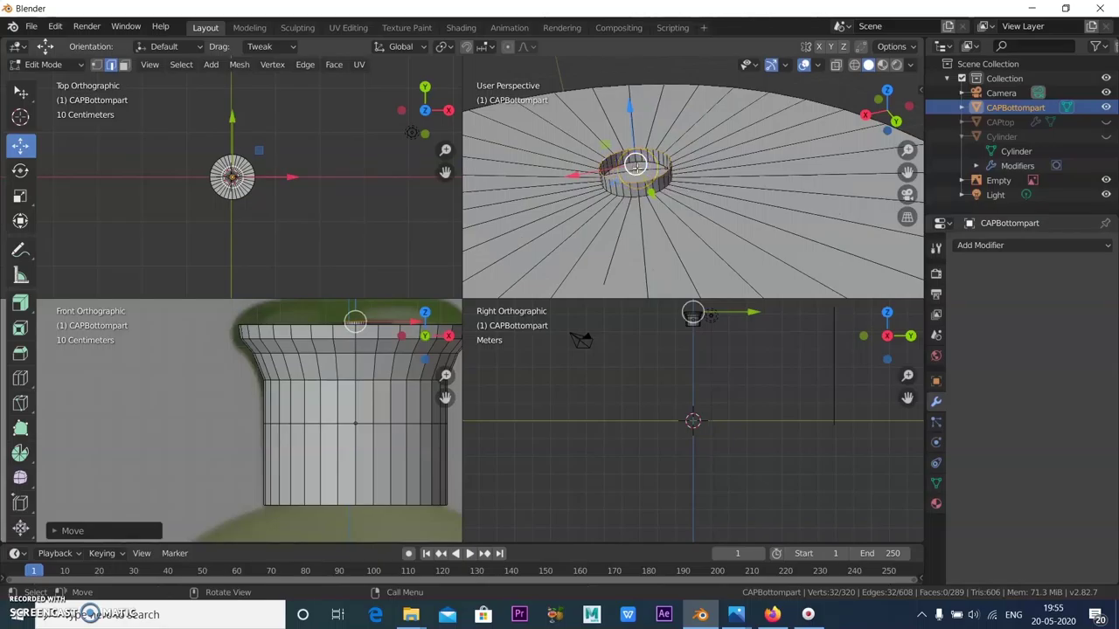
# Step: Extrude the collar's top loop and scale it inward
pyautogui.press('e')
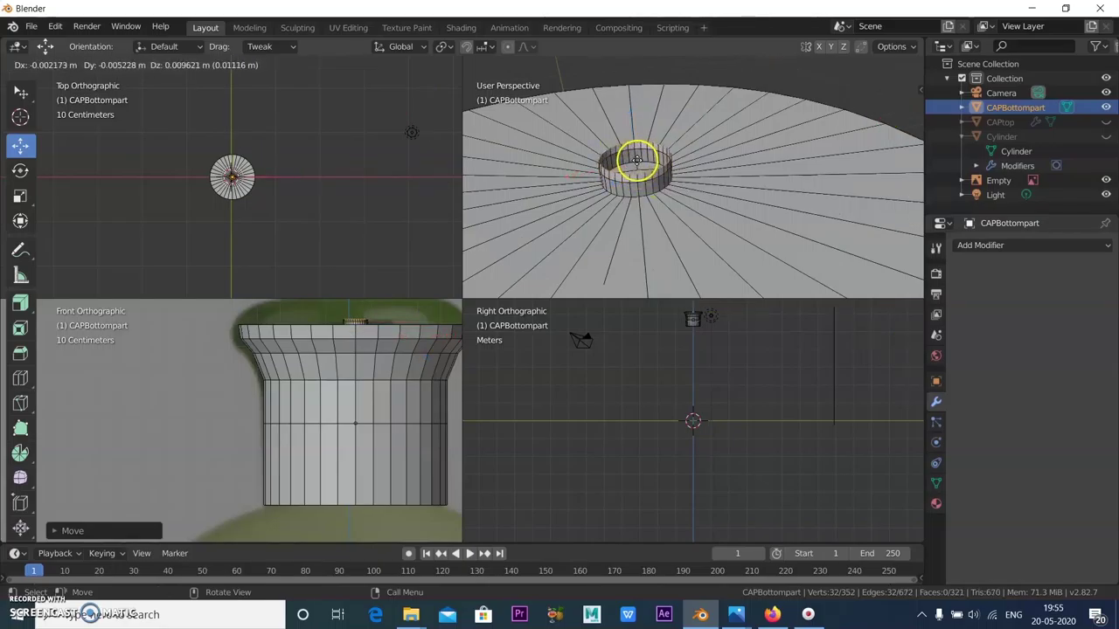
pyautogui.click(637, 160)
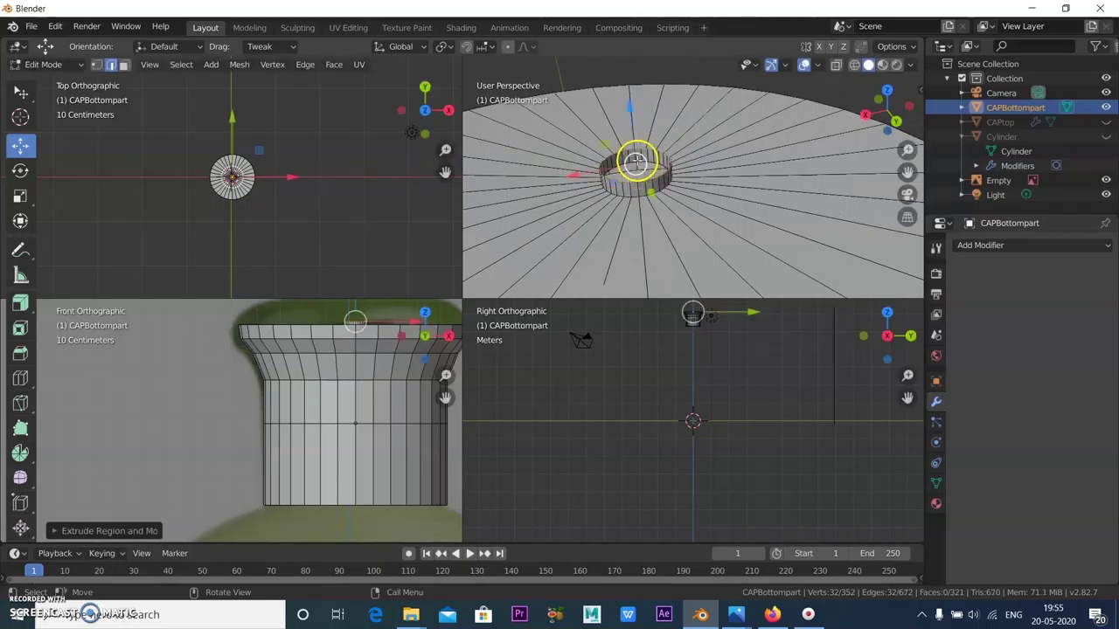
pyautogui.click(13, 197)
pyautogui.moveTo(684, 126); pyautogui.dragTo(674, 140)
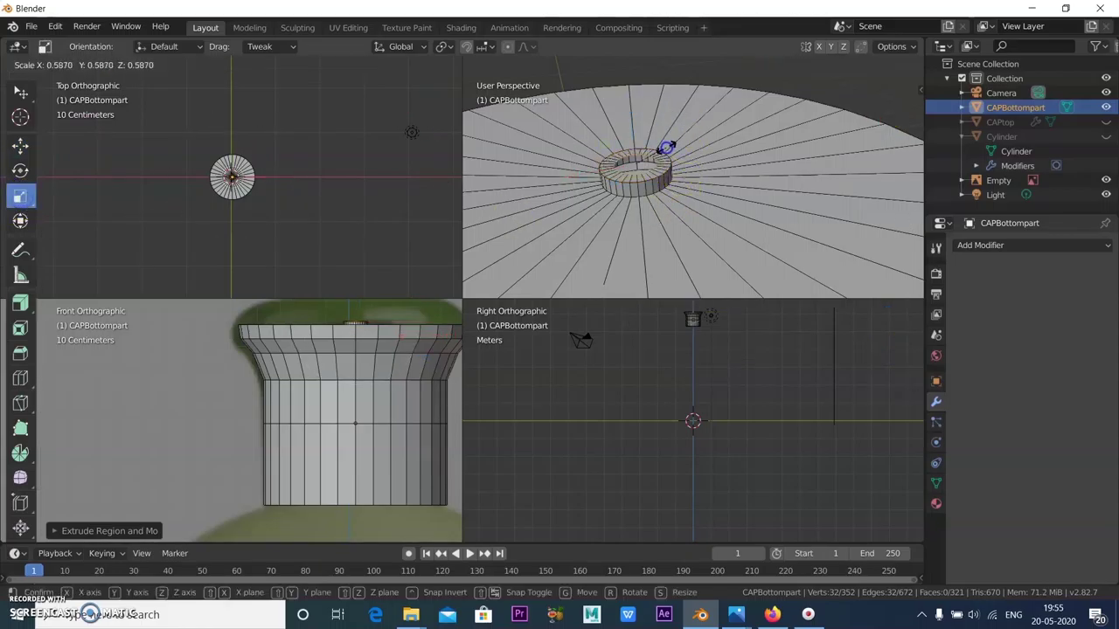
pyautogui.moveTo(664, 148); pyautogui.dragTo(665, 148)
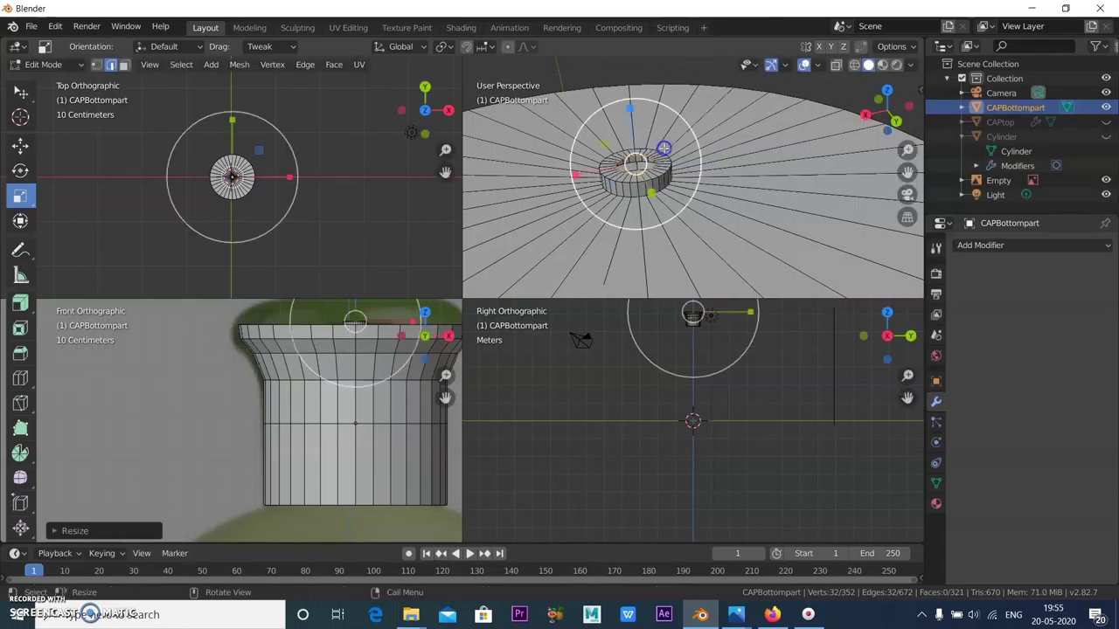
# Step: Push the inner loop down to form the inset opening, then switch viewport shading to Wireframe
pyautogui.press('w')
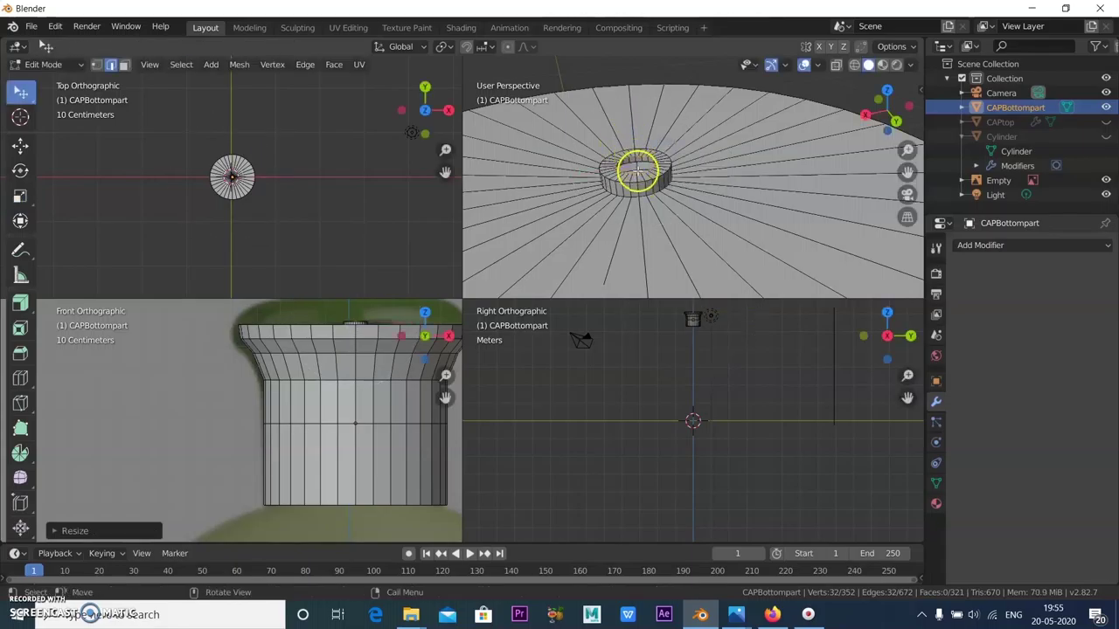
pyautogui.click(20, 145)
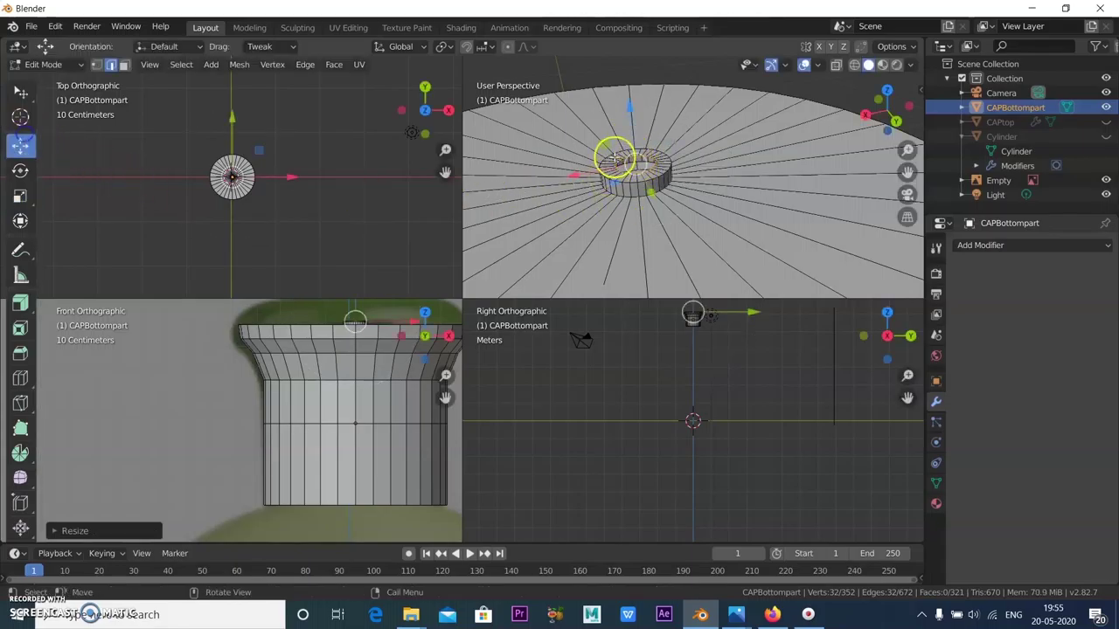
pyautogui.moveTo(630, 107); pyautogui.dragTo(630, 118)
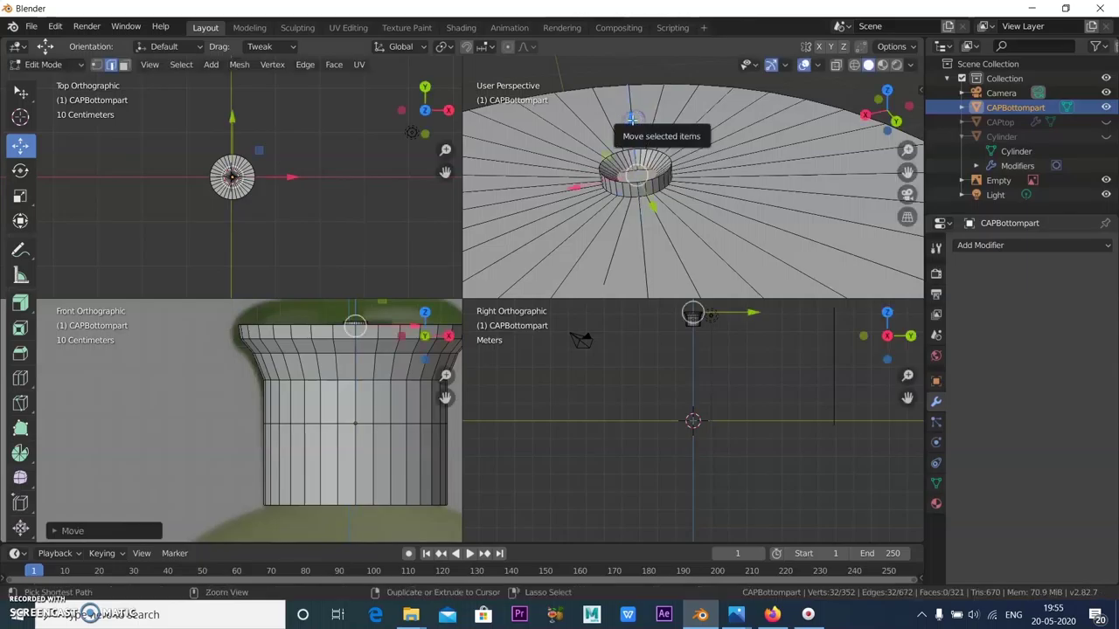
pyautogui.moveTo(635, 163); pyautogui.dragTo(635, 140)
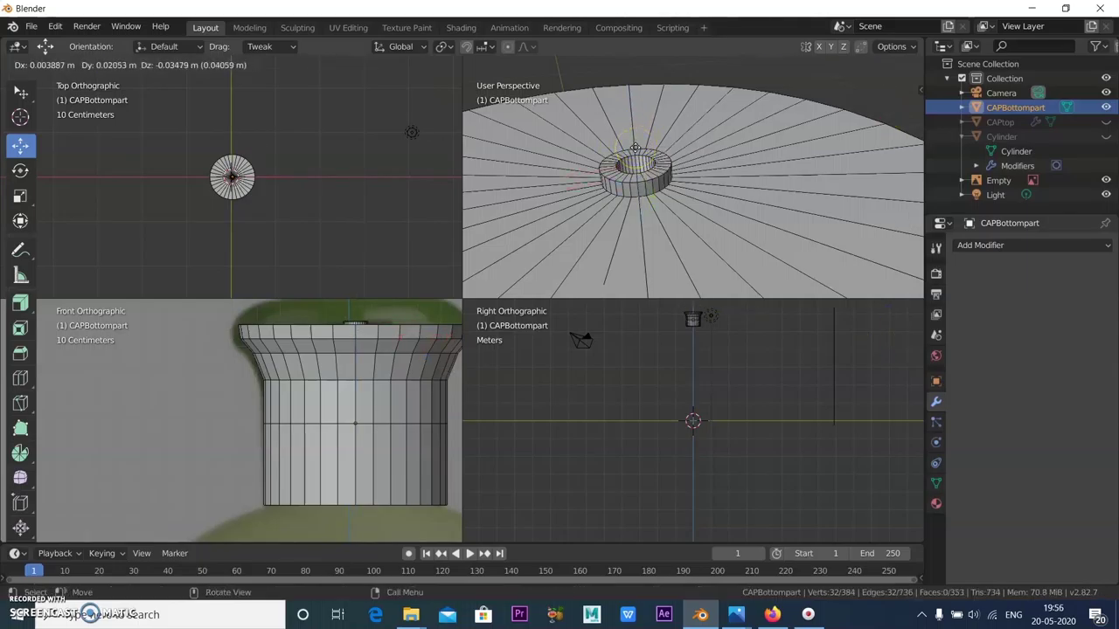
pyautogui.moveTo(635, 147); pyautogui.dragTo(635, 146)
pyautogui.moveTo(635, 146); pyautogui.dragTo(751, 214, button='middle')
pyautogui.scroll(-3, 727, 180)
pyautogui.scroll(2, 790, 202)
pyautogui.scroll(-1, 790, 205)
pyautogui.scroll(-1, 290, 424)
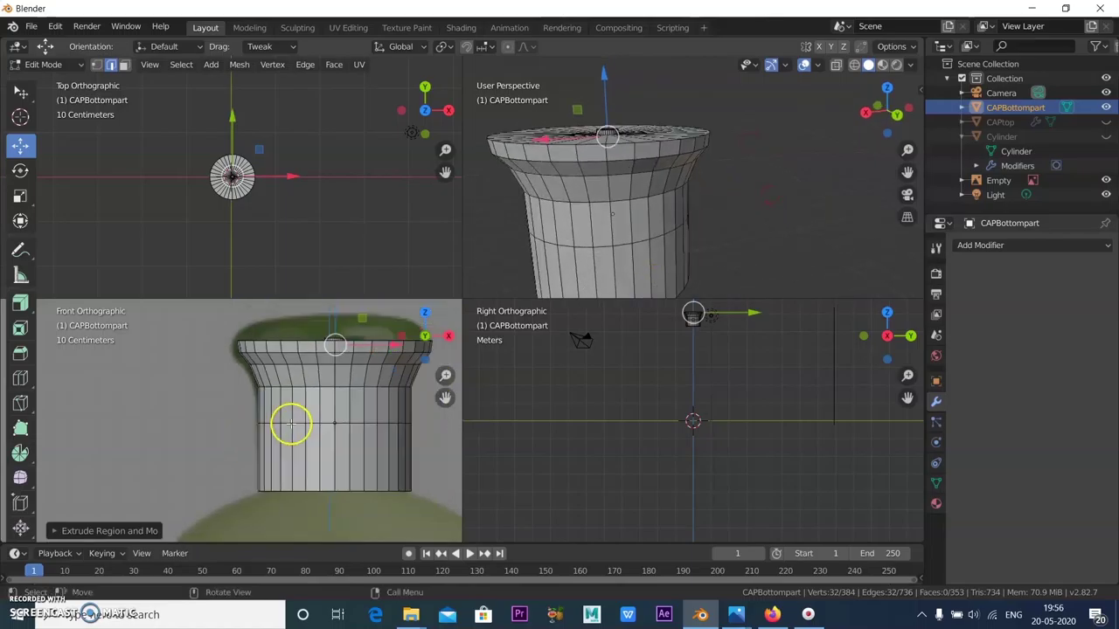
pyautogui.click(854, 65)
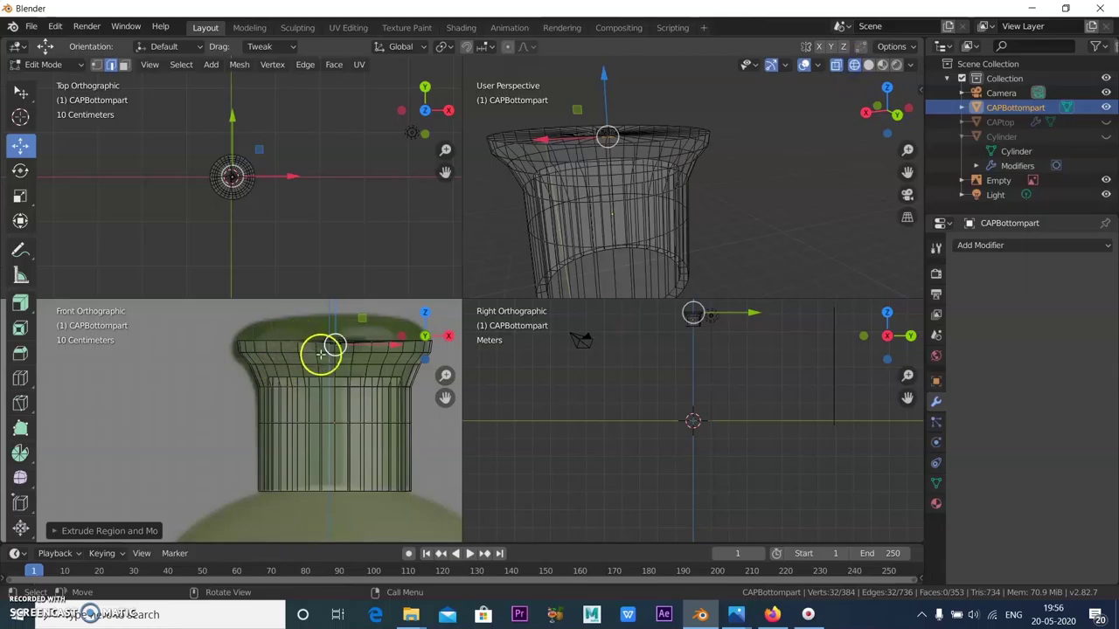
pyautogui.moveTo(777, 193)
pyautogui.mouseDown(button='middle')
pyautogui.moveTo(783, 227)
pyautogui.moveTo(779, 203)
pyautogui.mouseUp(button='middle')
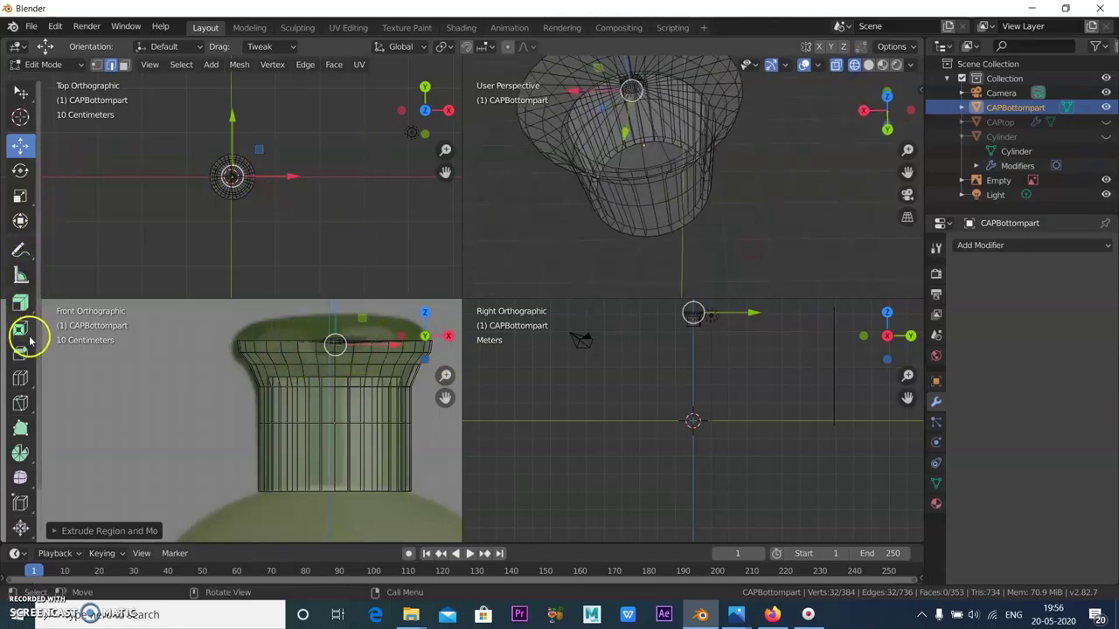
# Step: Add two edge loops around the cap near its upper rim with Loop Cut
pyautogui.click(21, 376)
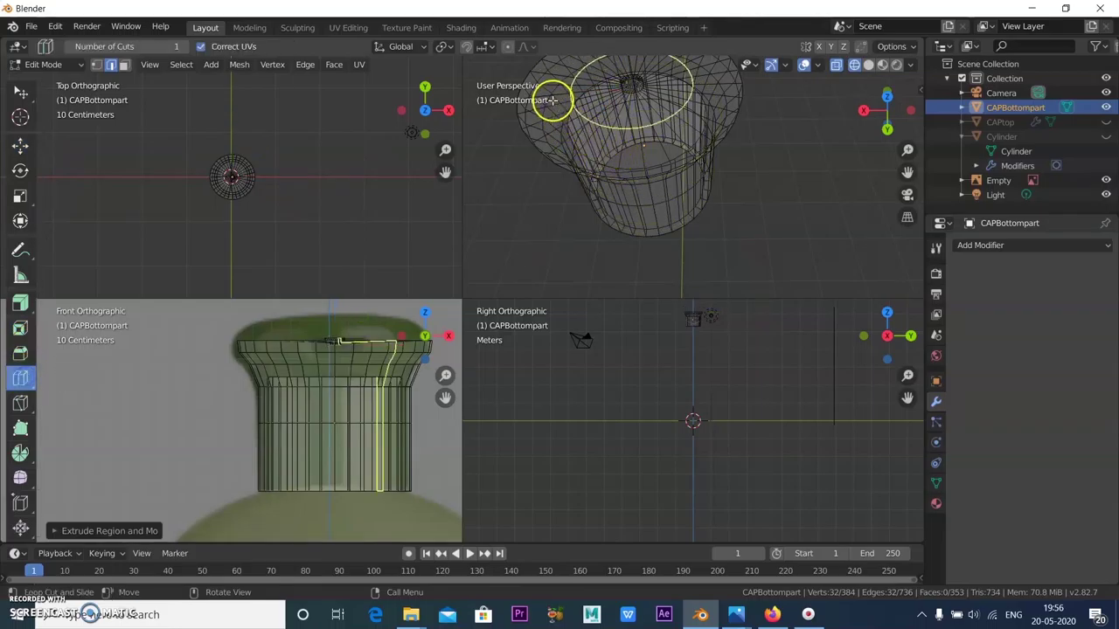
pyautogui.moveTo(552, 100); pyautogui.dragTo(556, 141)
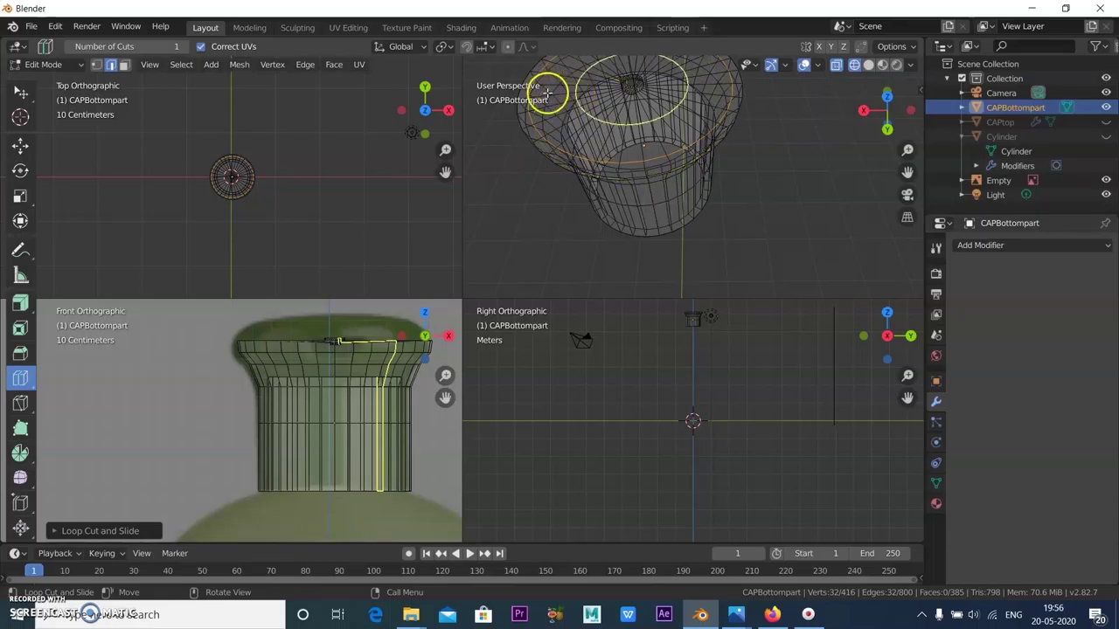
pyautogui.moveTo(774, 220); pyautogui.dragTo(862, 185, button='middle')
pyautogui.moveTo(796, 206); pyautogui.dragTo(769, 175, button='middle')
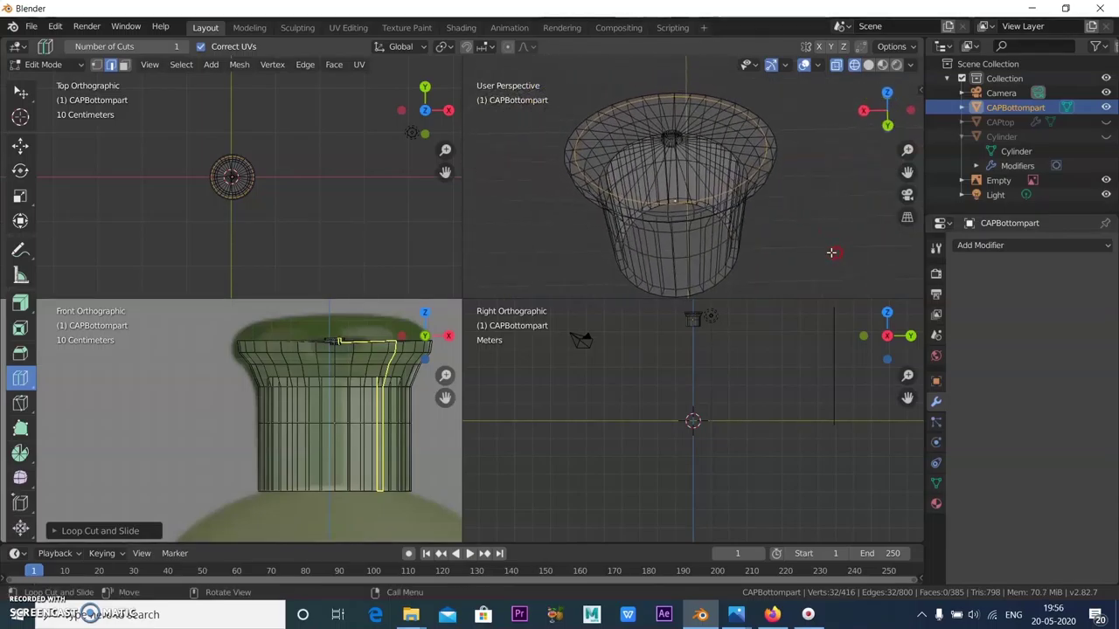
pyautogui.moveTo(730, 131)
pyautogui.mouseDown()
pyautogui.moveTo(743, 140)
pyautogui.moveTo(750, 129)
pyautogui.mouseUp()
pyautogui.moveTo(804, 205); pyautogui.dragTo(799, 224, button='middle')
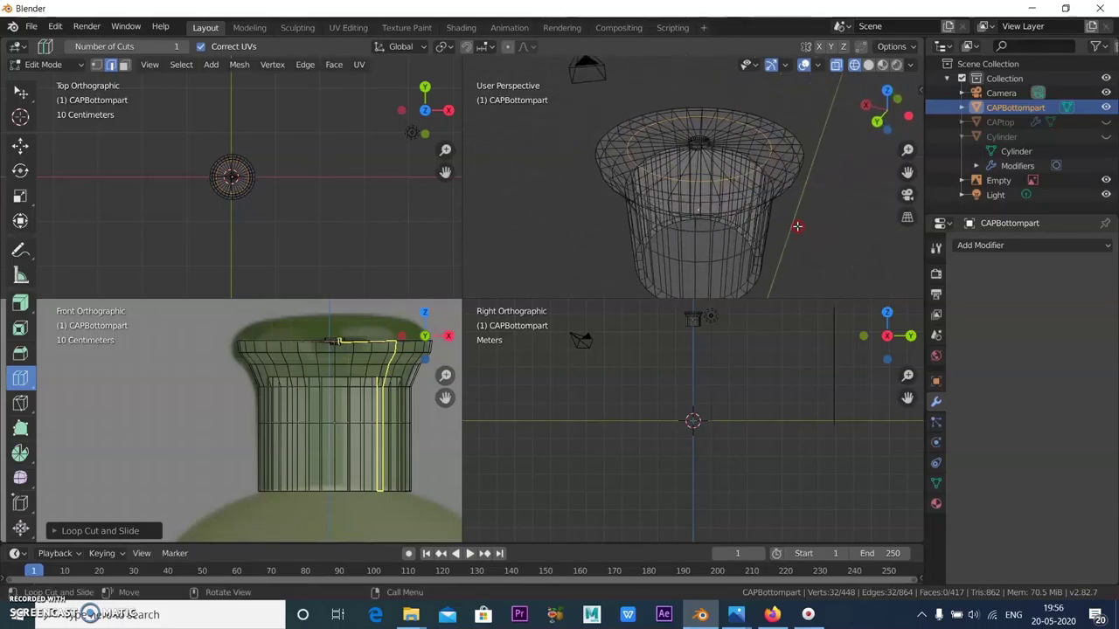
# Step: Switch to the Move tool in vertex select mode and pick a vertex near the cap's top
pyautogui.click(20, 146)
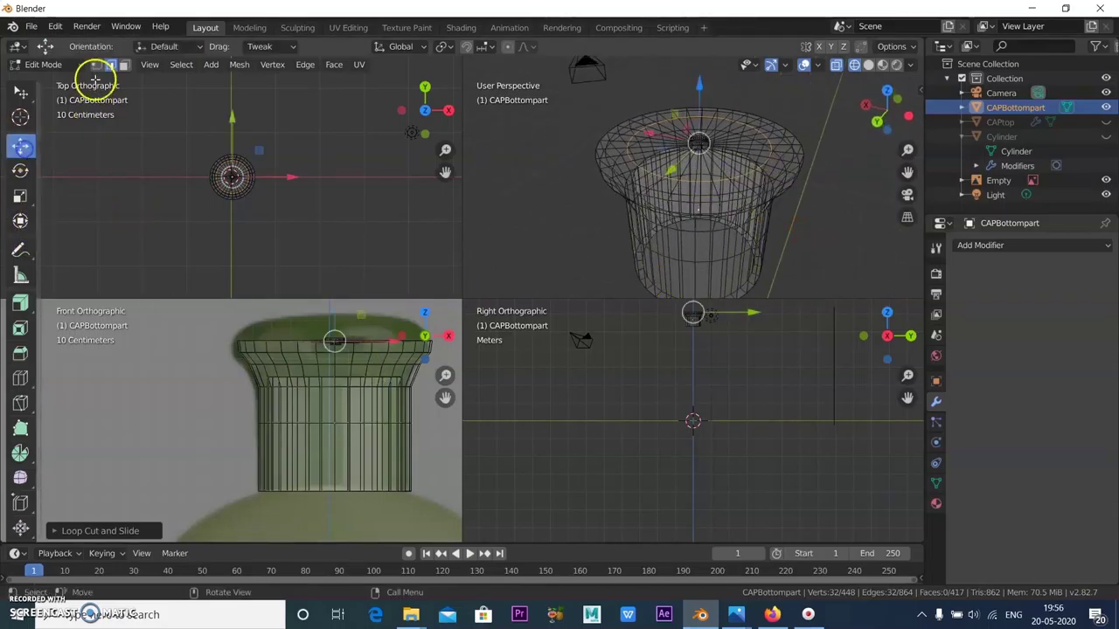
pyautogui.click(96, 65)
pyautogui.click(837, 210)
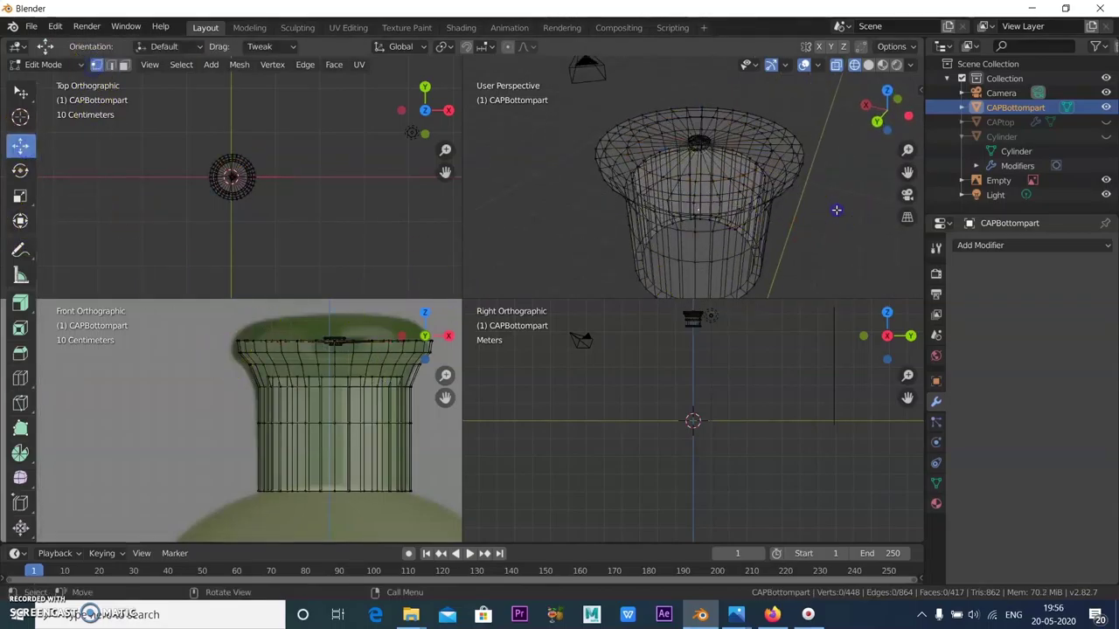
pyautogui.click(313, 340)
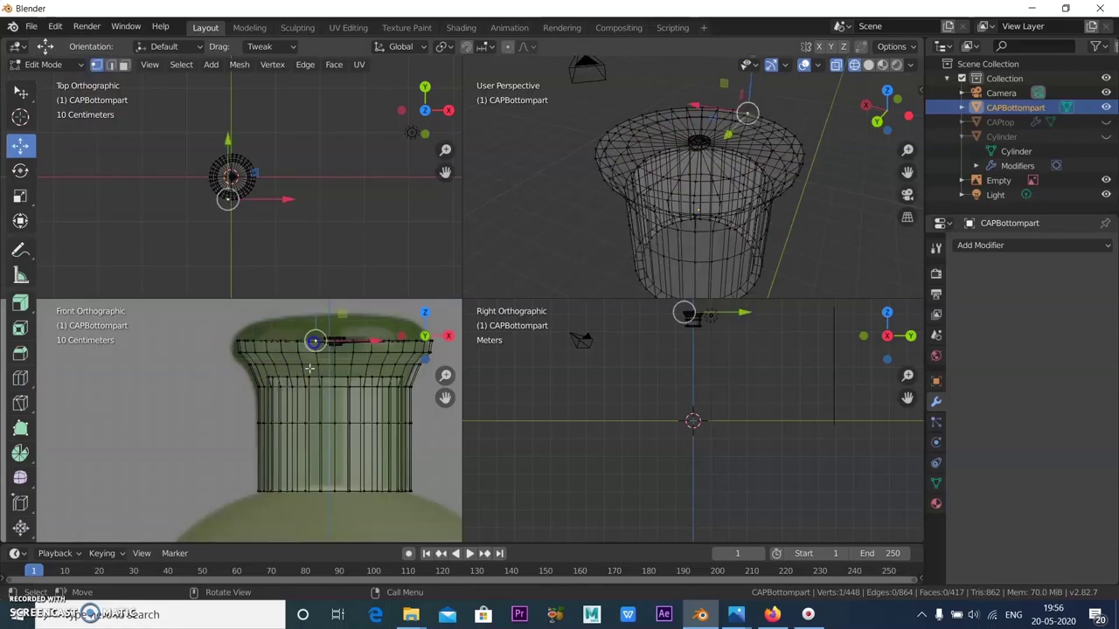
# Step: Pull several vertices on the cap's top rim slightly downward
pyautogui.moveTo(752, 141); pyautogui.dragTo(506, 275, button='middle')
pyautogui.scroll(-2, 755, 183)
pyautogui.scroll(2, 755, 183)
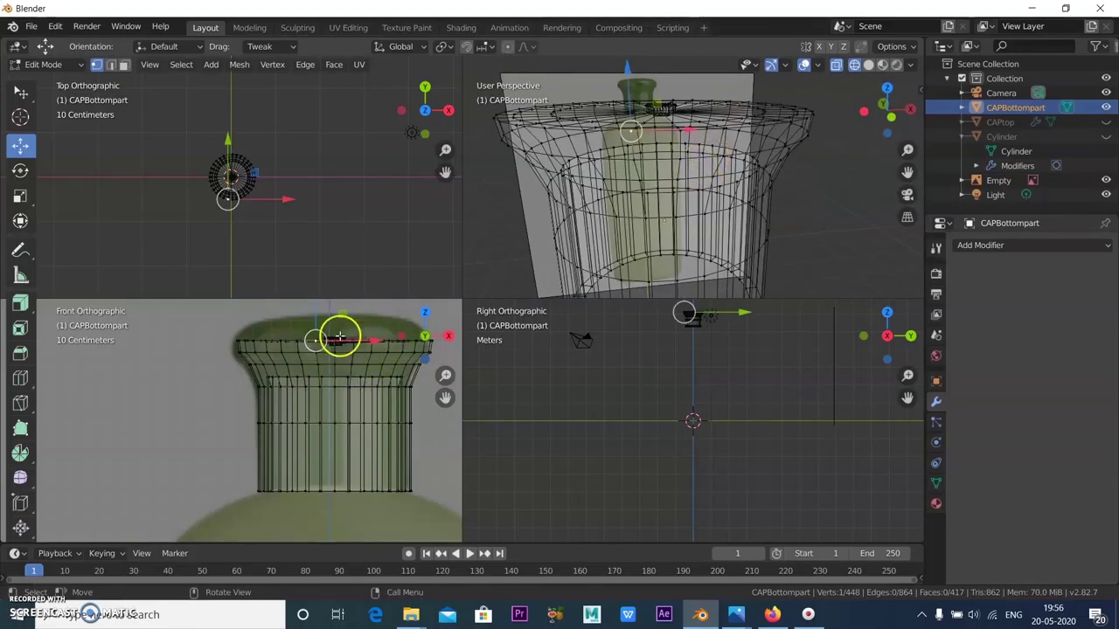
pyautogui.moveTo(312, 314); pyautogui.dragTo(315, 333)
pyautogui.click(673, 136)
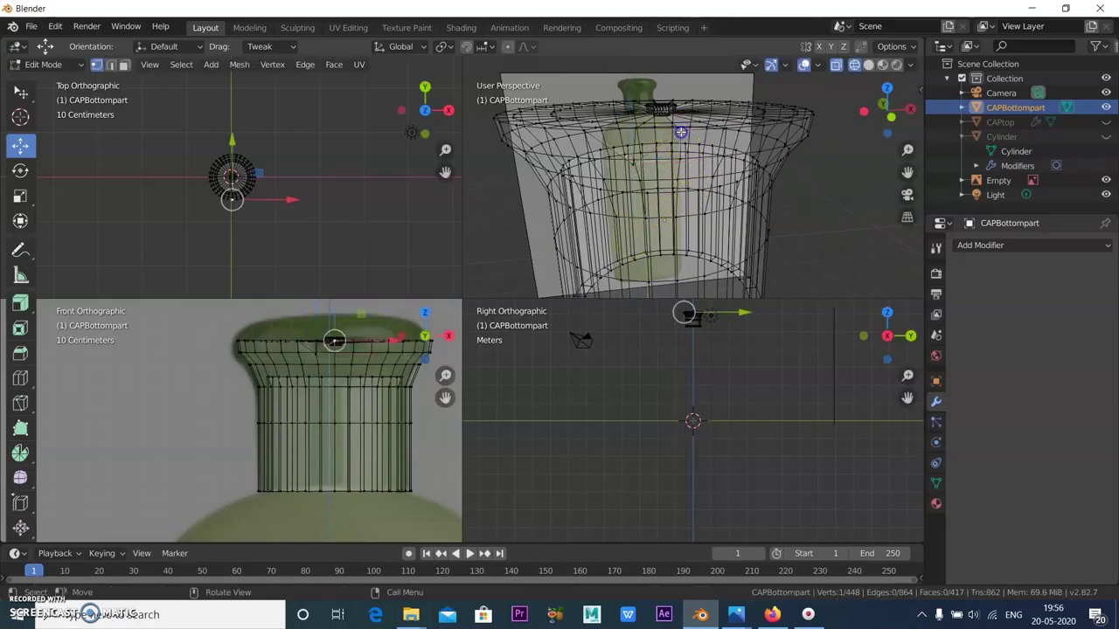
pyautogui.moveTo(334, 315); pyautogui.dragTo(334, 334)
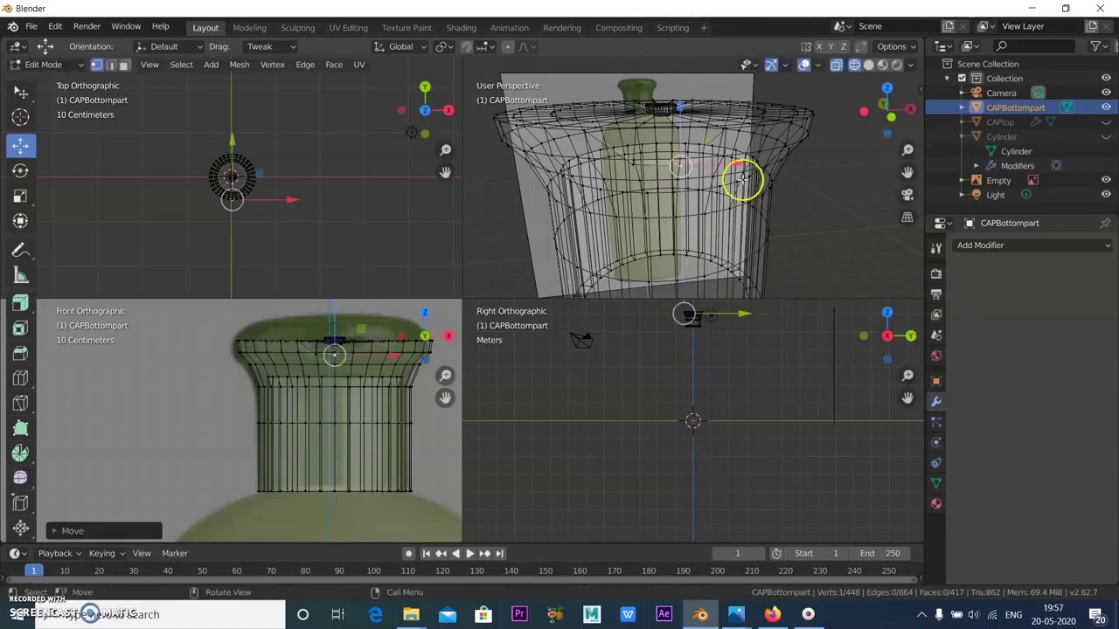
pyautogui.click(726, 129)
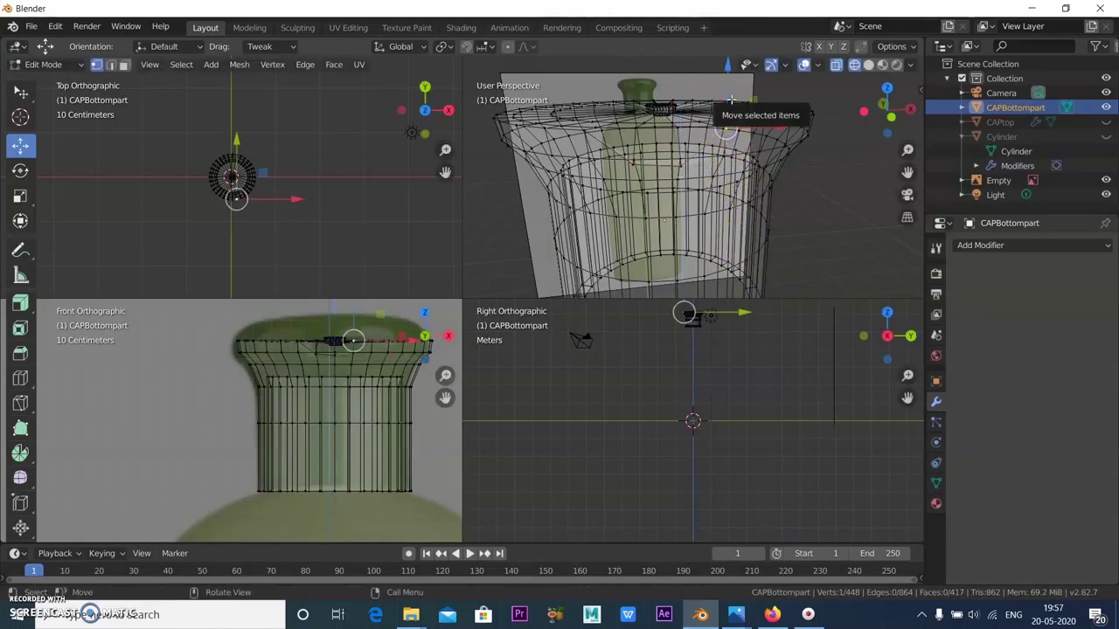
pyautogui.moveTo(730, 102); pyautogui.dragTo(730, 109)
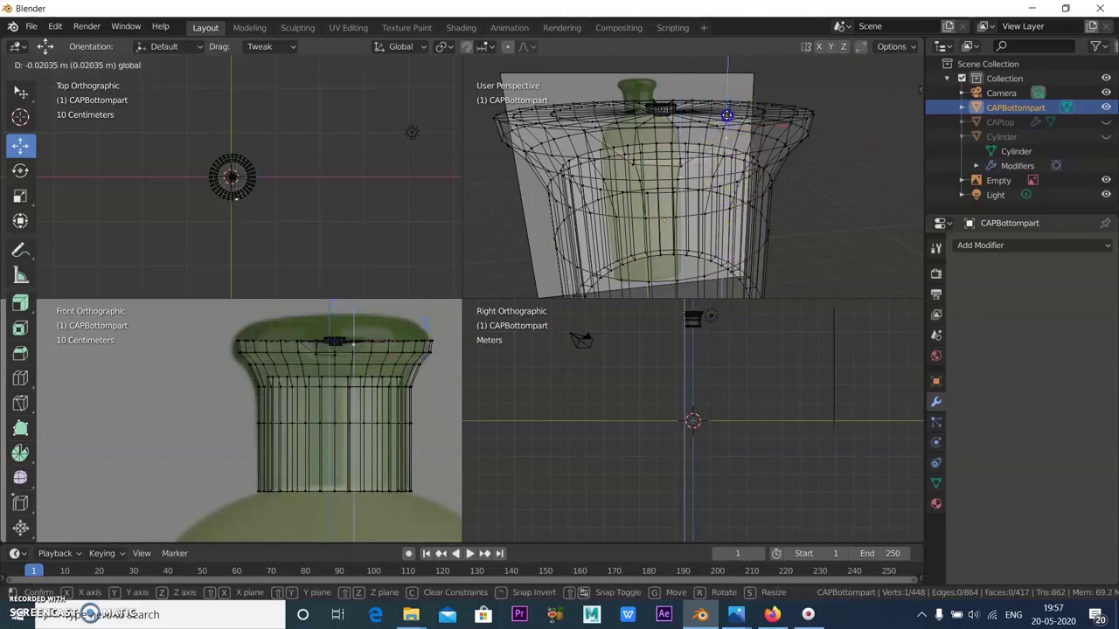
pyautogui.moveTo(728, 113); pyautogui.dragTo(729, 117)
pyautogui.moveTo(822, 211); pyautogui.dragTo(874, 110, button='middle')
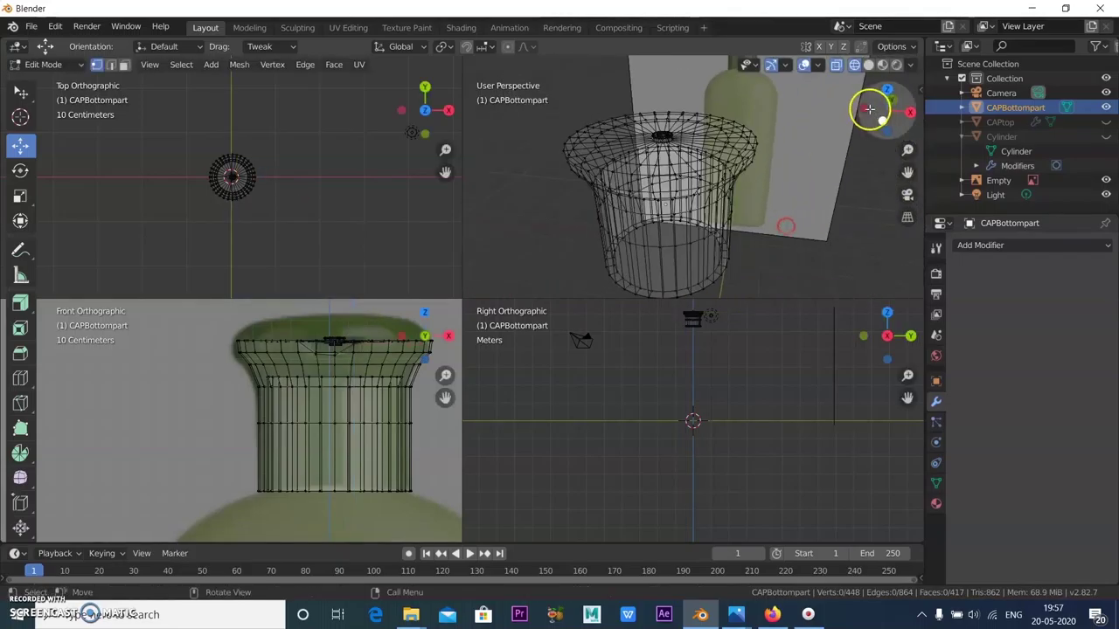
# Step: Turn off X-ray and shift a rim vertex along Y, then raise it along Z
pyautogui.click(836, 65)
pyautogui.moveTo(768, 237); pyautogui.dragTo(666, 205, button='middle')
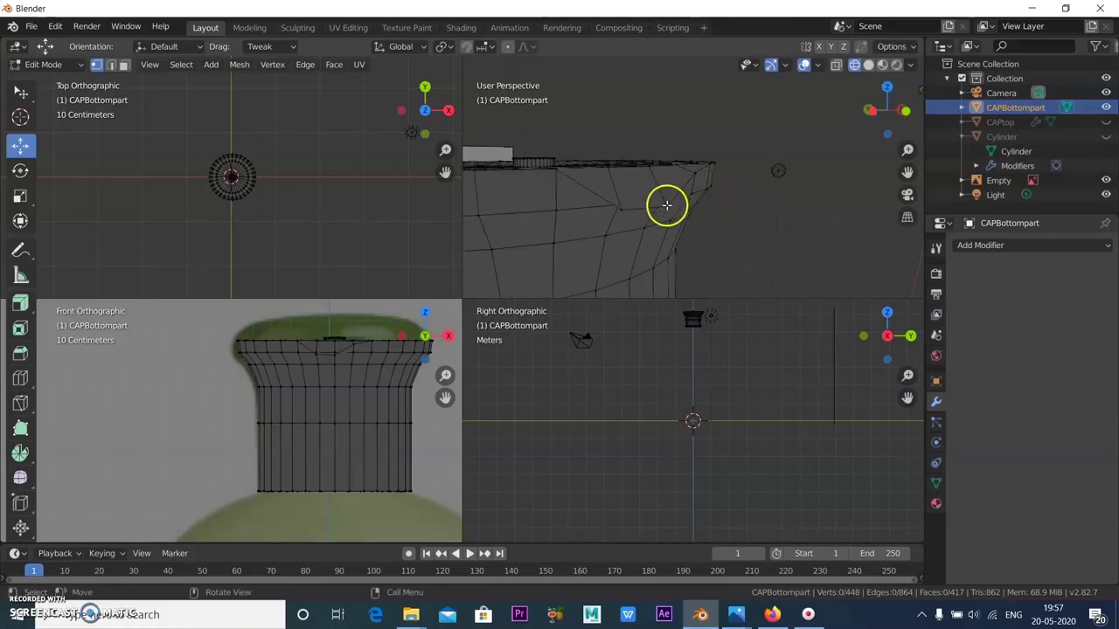
pyautogui.click(668, 207)
pyautogui.moveTo(622, 207); pyautogui.dragTo(622, 208)
pyautogui.moveTo(648, 165); pyautogui.dragTo(647, 158)
pyautogui.scroll(4, 648, 175)
pyautogui.moveTo(674, 227); pyautogui.dragTo(719, 220, button='middle')
pyautogui.moveTo(714, 128); pyautogui.dragTo(718, 124)
pyautogui.click(866, 227)
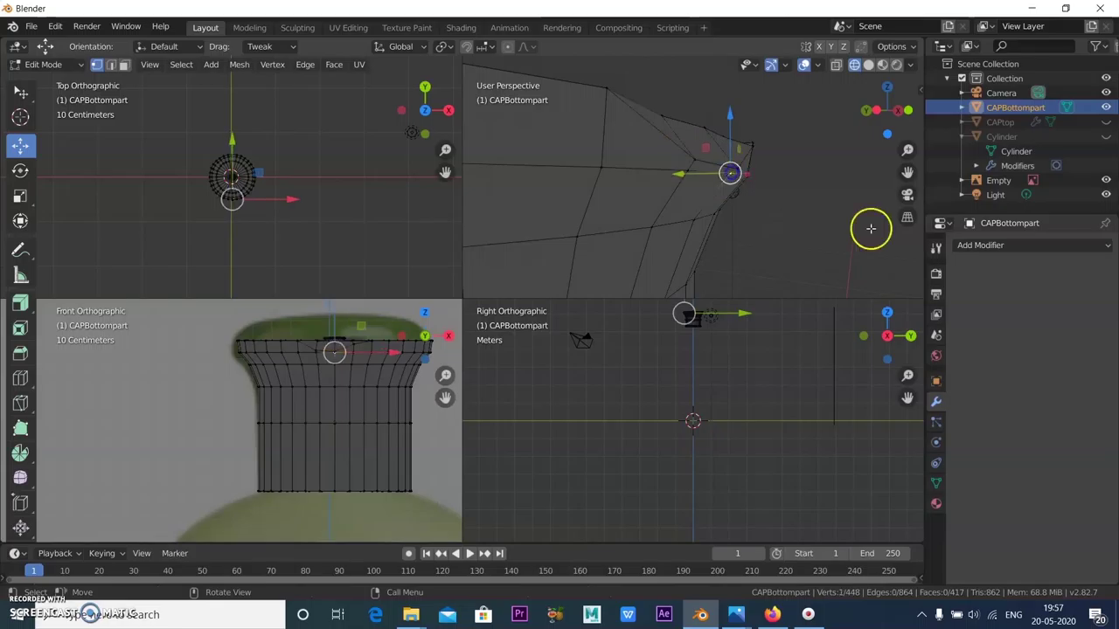
# Step: Lower one vertex on the cap's top edge and raise its neighbouring rim vertex
pyautogui.scroll(-8, 781, 257)
pyautogui.moveTo(723, 273); pyautogui.dragTo(761, 251, button='middle')
pyautogui.scroll(4, 830, 214)
pyautogui.click(559, 150)
pyautogui.moveTo(556, 106); pyautogui.dragTo(559, 115)
pyautogui.moveTo(660, 232); pyautogui.dragTo(608, 184, button='middle')
pyautogui.scroll(3, 609, 182)
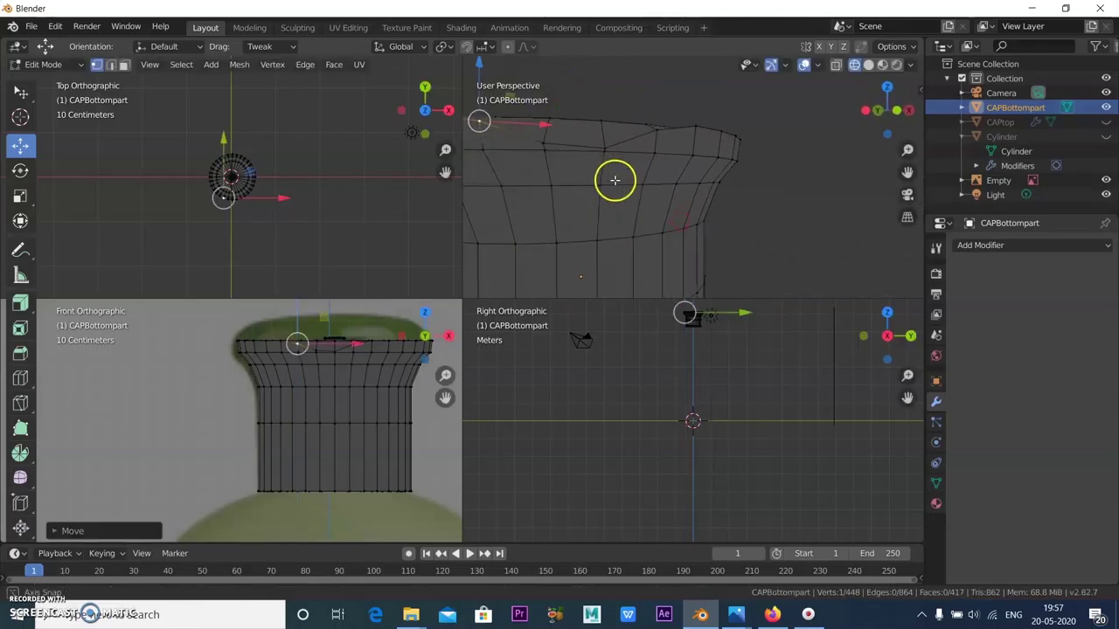
pyautogui.click(567, 160)
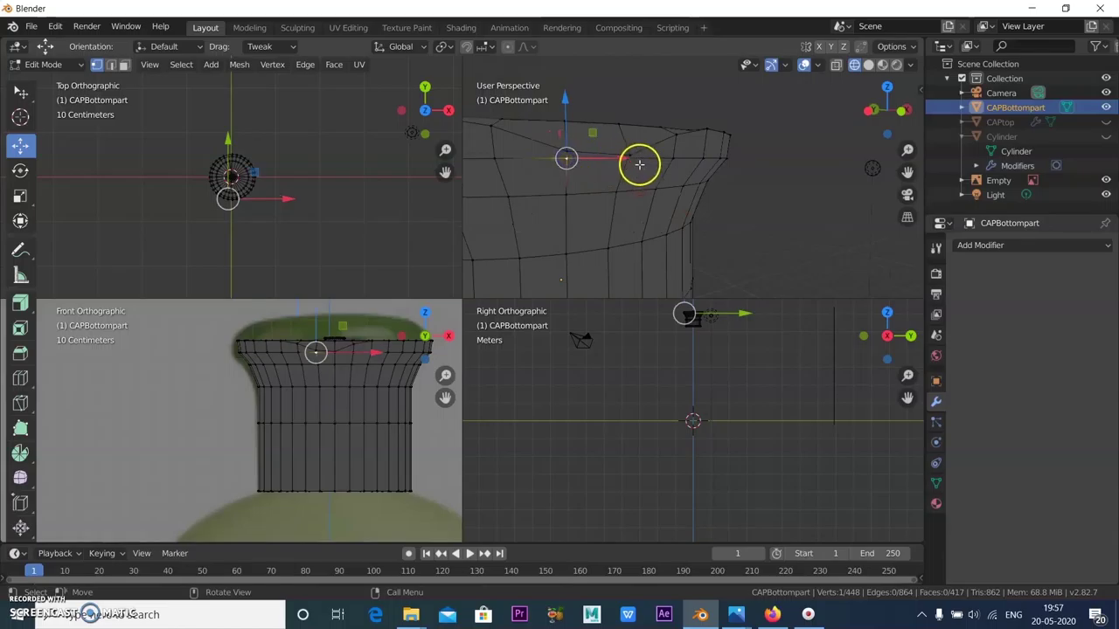
pyautogui.moveTo(567, 158); pyautogui.dragTo(569, 121)
pyautogui.moveTo(774, 192); pyautogui.dragTo(691, 204, button='middle')
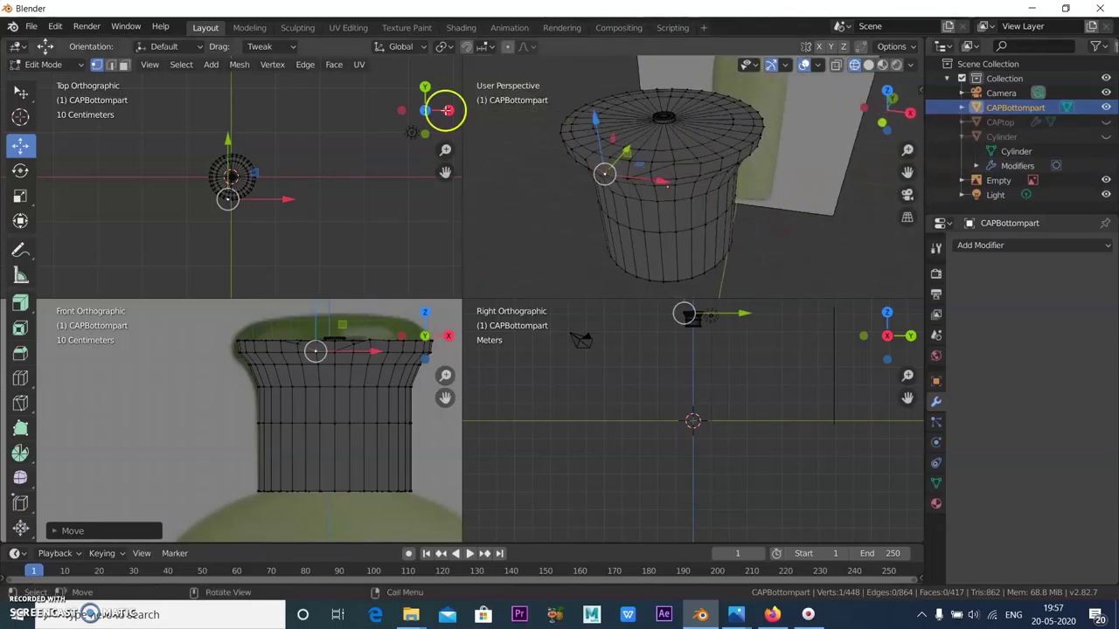
pyautogui.click(48, 64)
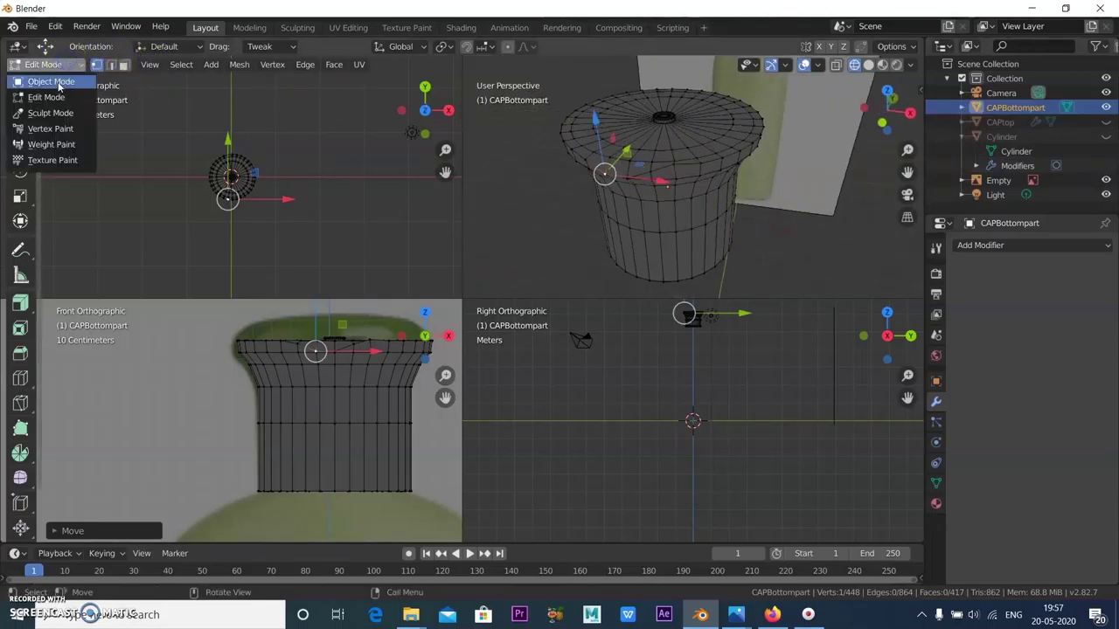
# Step: Return to Object Mode and add a Subdivision Surface modifier to CAPBottompart
pyautogui.click(59, 82)
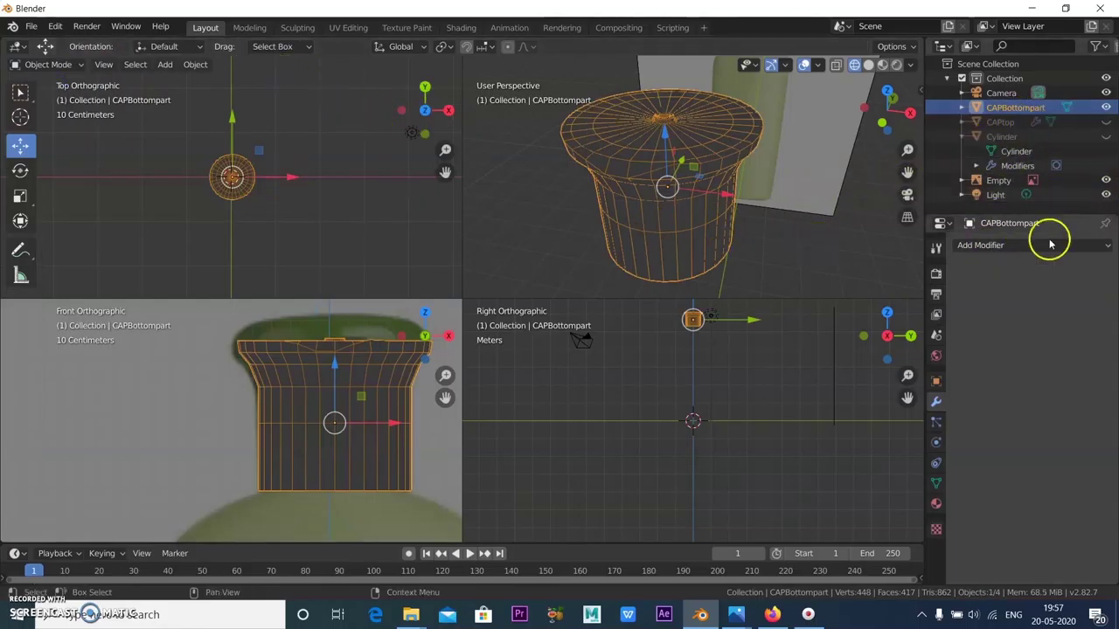
pyautogui.click(1020, 247)
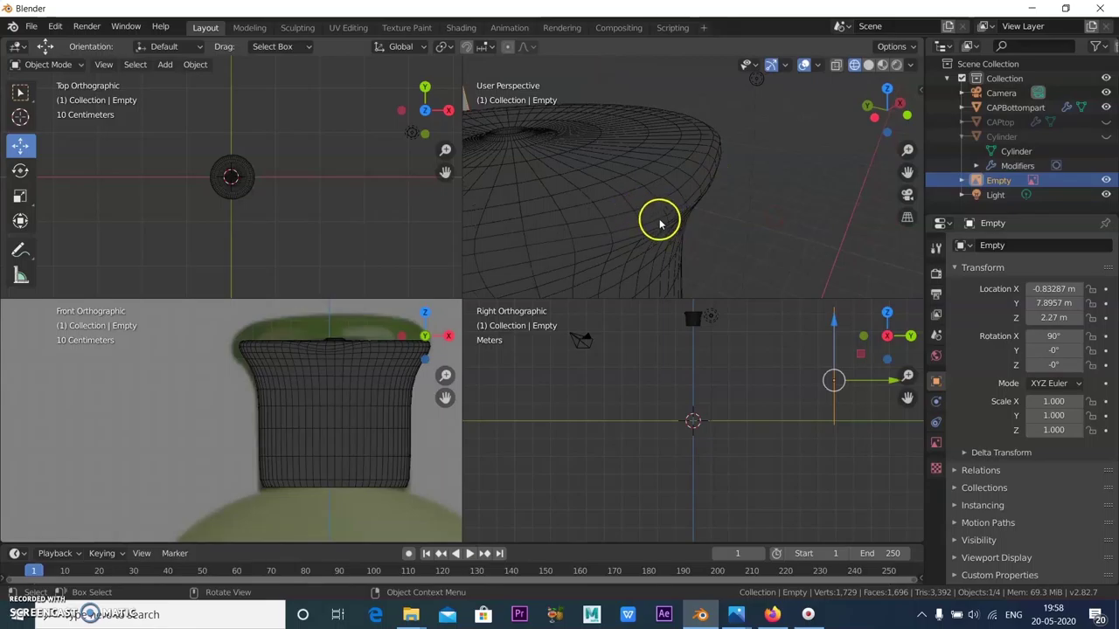
pyautogui.moveTo(655, 230)
pyautogui.mouseDown(button='middle')
pyautogui.moveTo(662, 255)
pyautogui.moveTo(650, 240)
pyautogui.moveTo(676, 242)
pyautogui.mouseUp(button='middle')
pyautogui.moveTo(765, 220); pyautogui.dragTo(907, 194, button='middle')
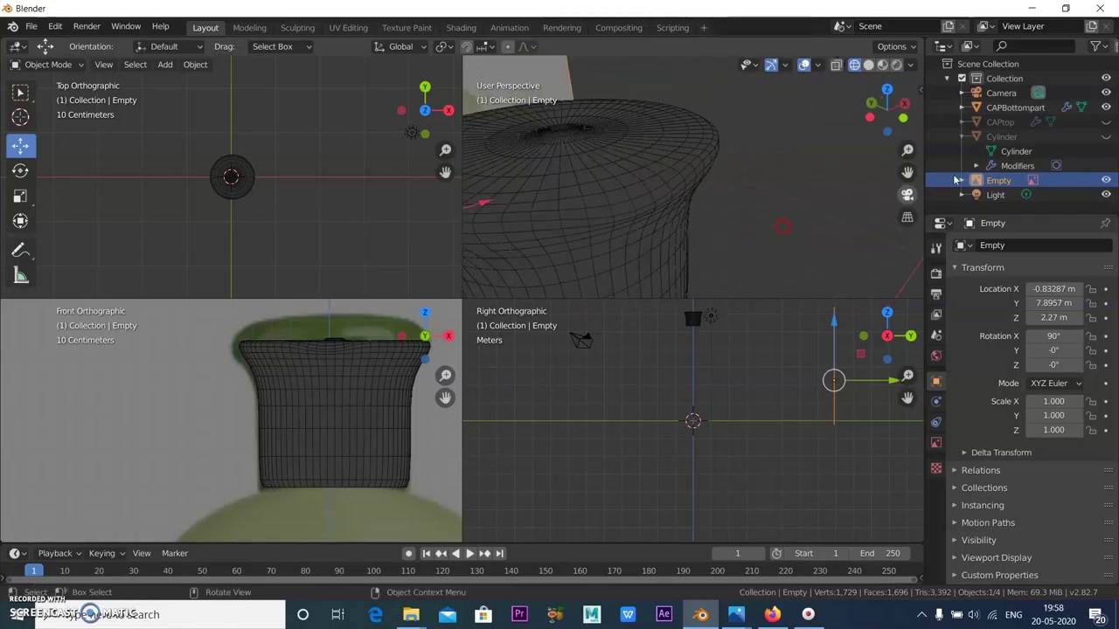
# Step: Reopen CAPBottompart's mesh in Edit Mode from the outliner, with all vertices deselected
pyautogui.click(962, 181)
pyautogui.scroll(-1, 986, 158)
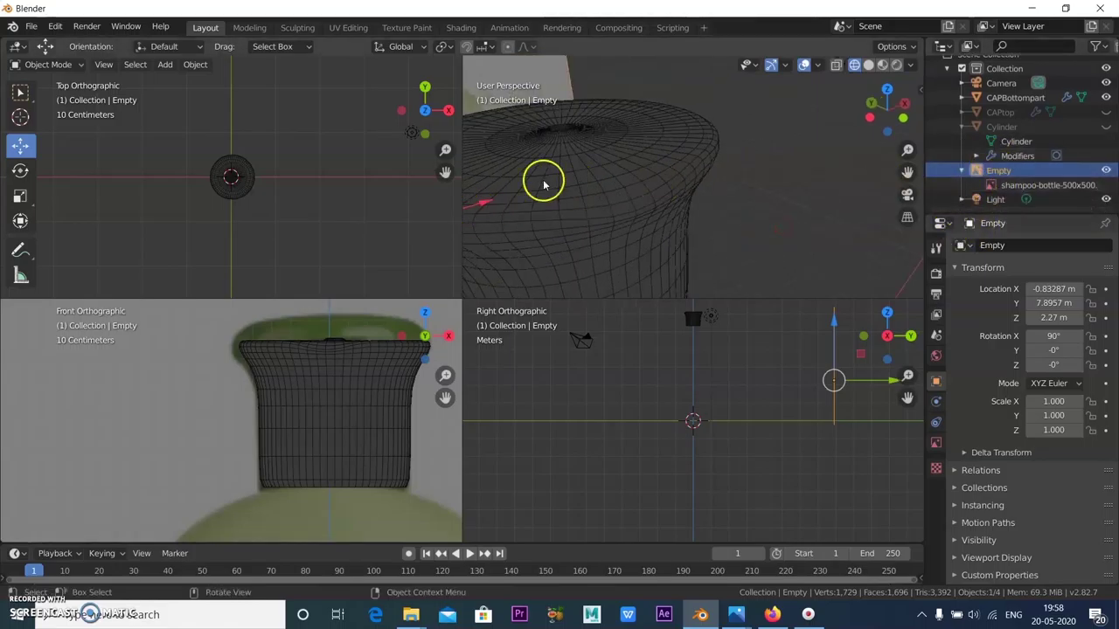
pyautogui.click(673, 207)
pyautogui.click(963, 97)
pyautogui.click(1015, 113)
pyautogui.click(791, 210)
pyautogui.moveTo(791, 210); pyautogui.dragTo(495, 187, button='middle')
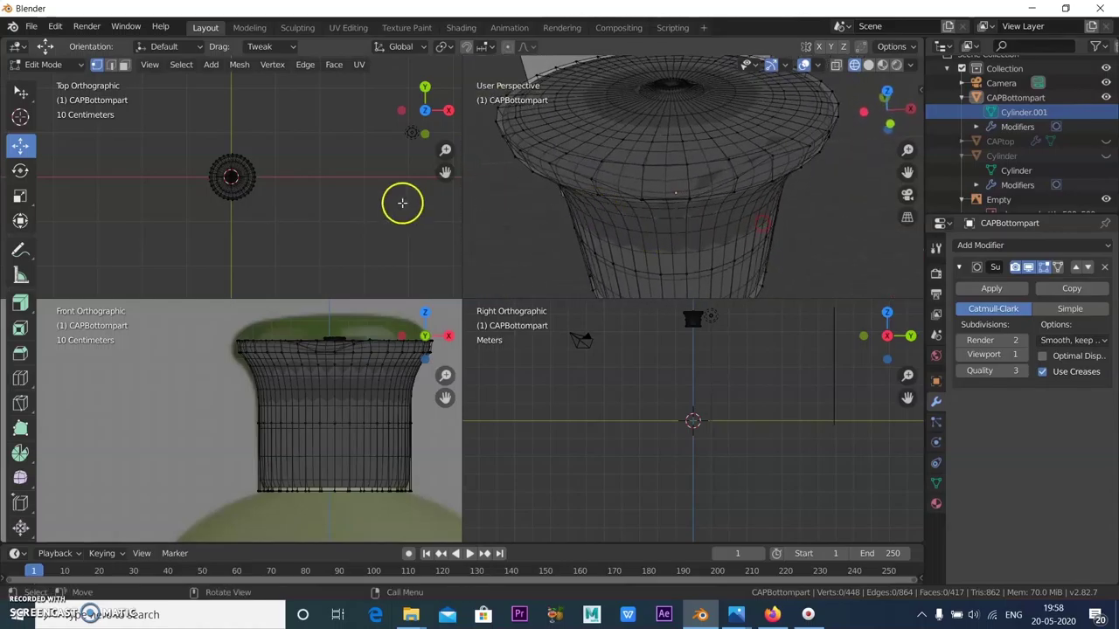
# Step: Add loop cuts near the cap's top rim to tighten the lip, then return to Object Mode
pyautogui.click(21, 383)
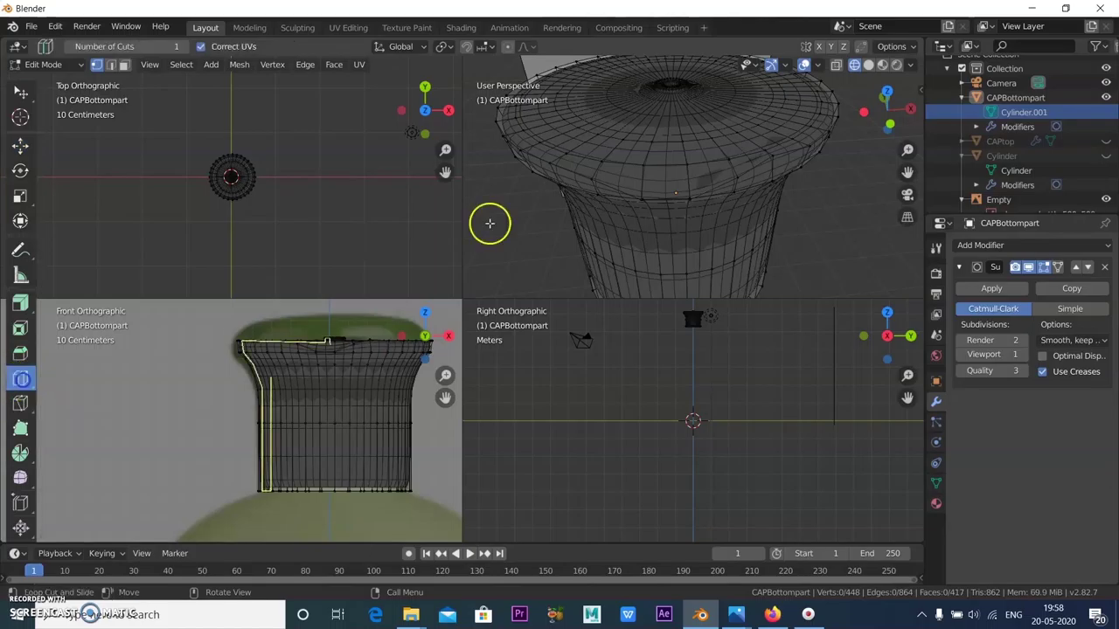
pyautogui.moveTo(594, 166); pyautogui.dragTo(604, 165)
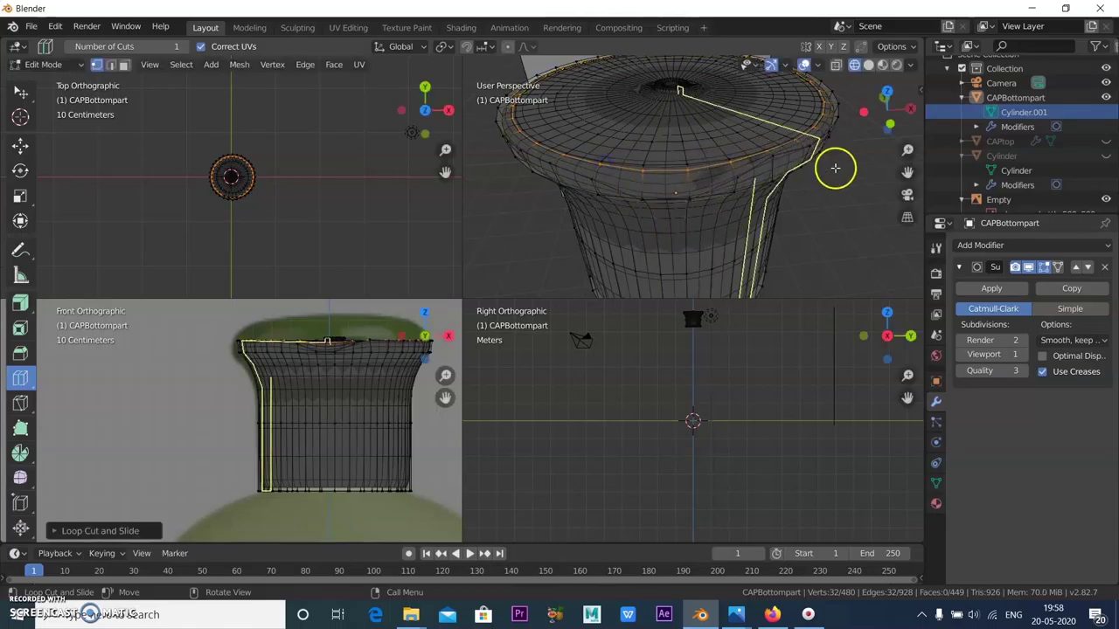
pyautogui.moveTo(833, 167); pyautogui.dragTo(799, 238, button='middle')
pyautogui.moveTo(820, 181); pyautogui.dragTo(819, 188)
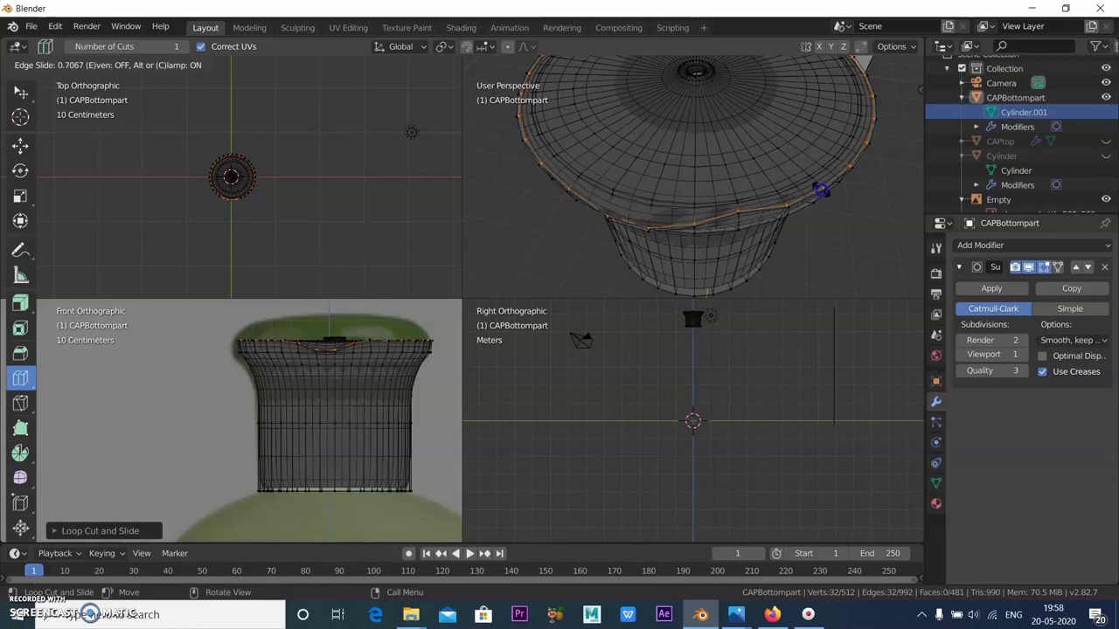
pyautogui.moveTo(820, 189); pyautogui.dragTo(837, 233)
pyautogui.moveTo(841, 237); pyautogui.dragTo(786, 213, button='middle')
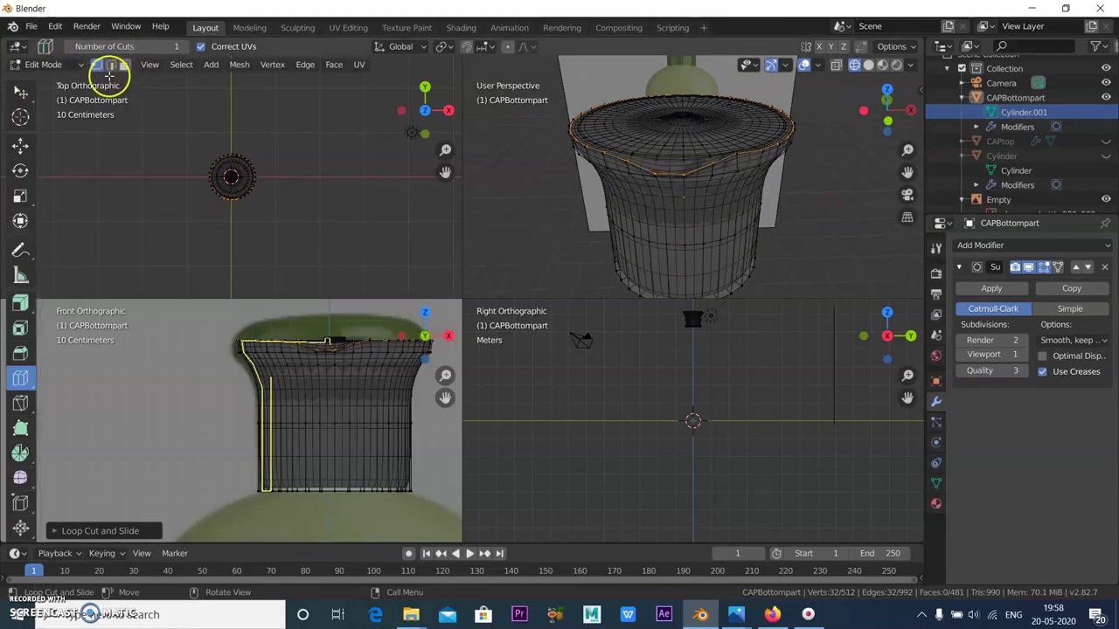
pyautogui.click(42, 66)
pyautogui.click(50, 83)
pyautogui.moveTo(800, 251); pyautogui.dragTo(717, 236, button='middle')
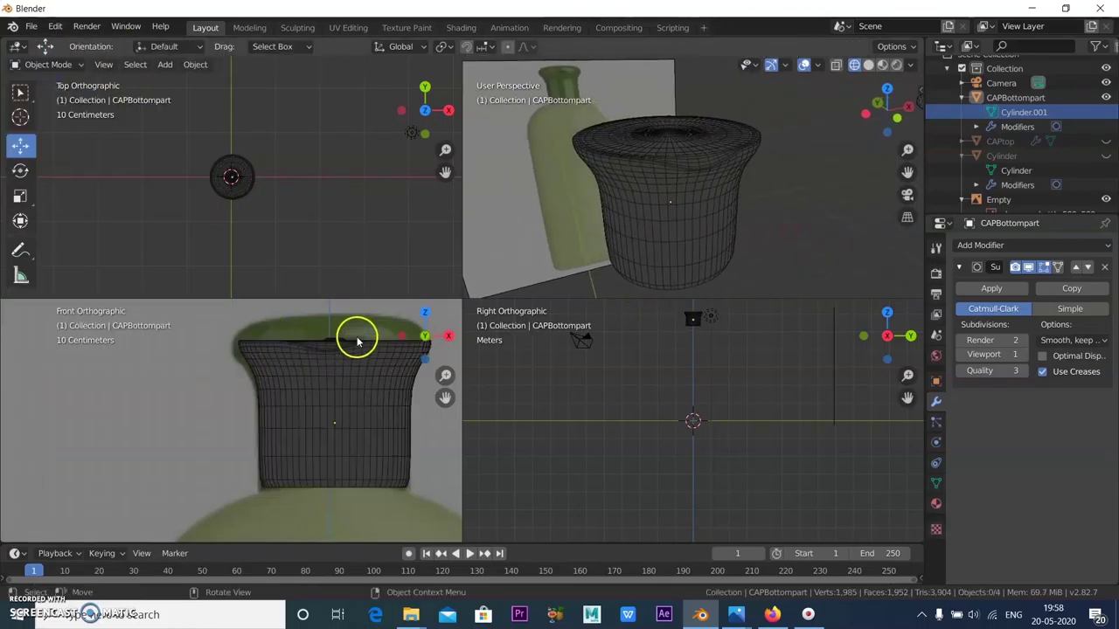
# Step: Toggle X-ray and switch the viewport to Solid shading
pyautogui.moveTo(828, 214)
pyautogui.mouseDown(button='middle')
pyautogui.moveTo(817, 228)
pyautogui.moveTo(848, 219)
pyautogui.mouseUp(button='middle')
pyautogui.click(836, 68)
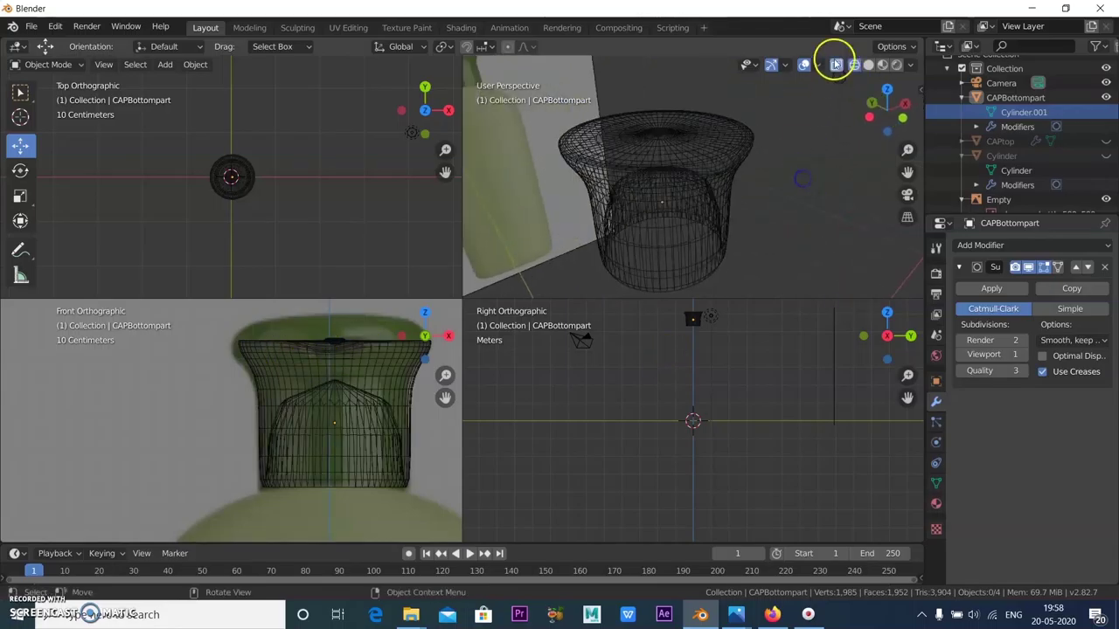
pyautogui.click(867, 66)
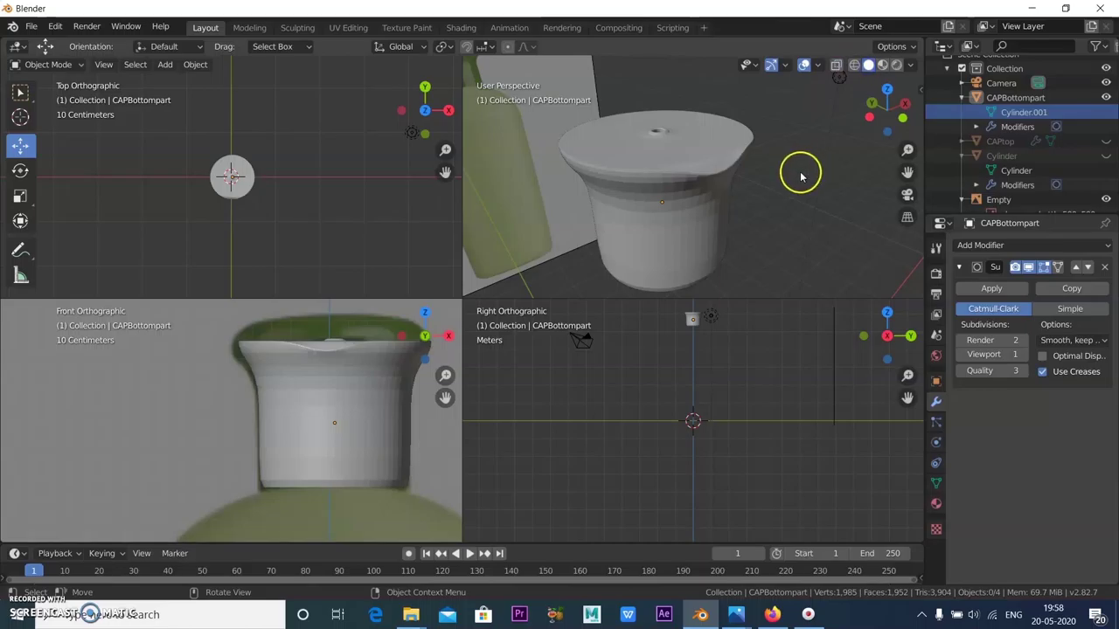
pyautogui.moveTo(713, 163)
pyautogui.mouseDown(button='middle')
pyautogui.moveTo(701, 233)
pyautogui.moveTo(670, 257)
pyautogui.moveTo(709, 177)
pyautogui.mouseUp(button='middle')
# Step: Apply Shade Smooth to the object and to the CAPBottompart cap
pyautogui.rightClick(711, 162)
pyautogui.click(699, 157)
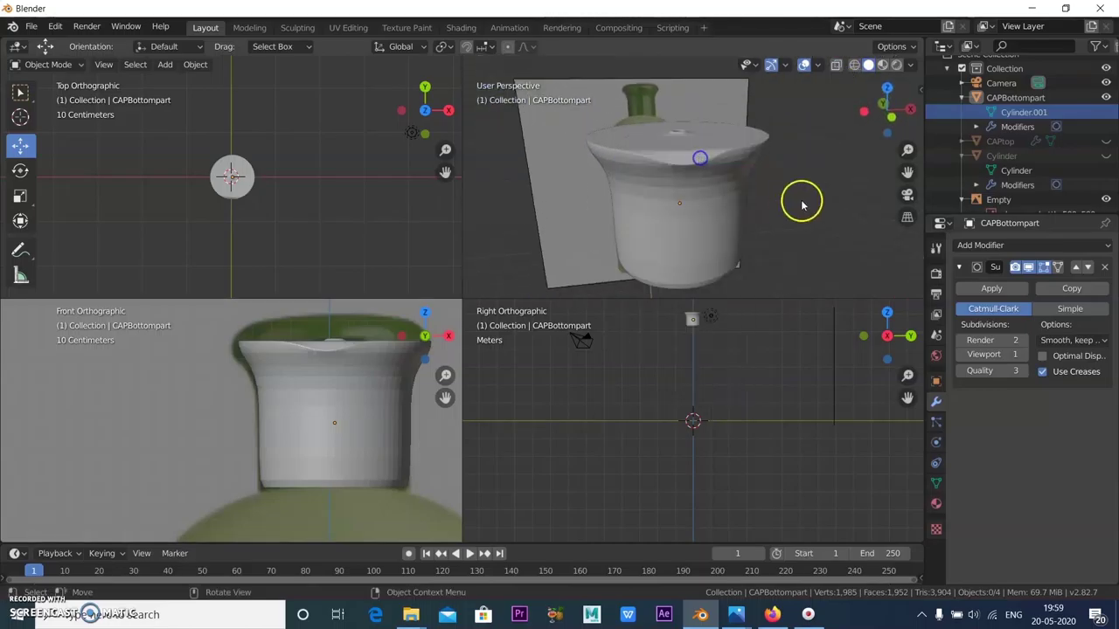
pyautogui.click(697, 219)
pyautogui.rightClick(701, 211)
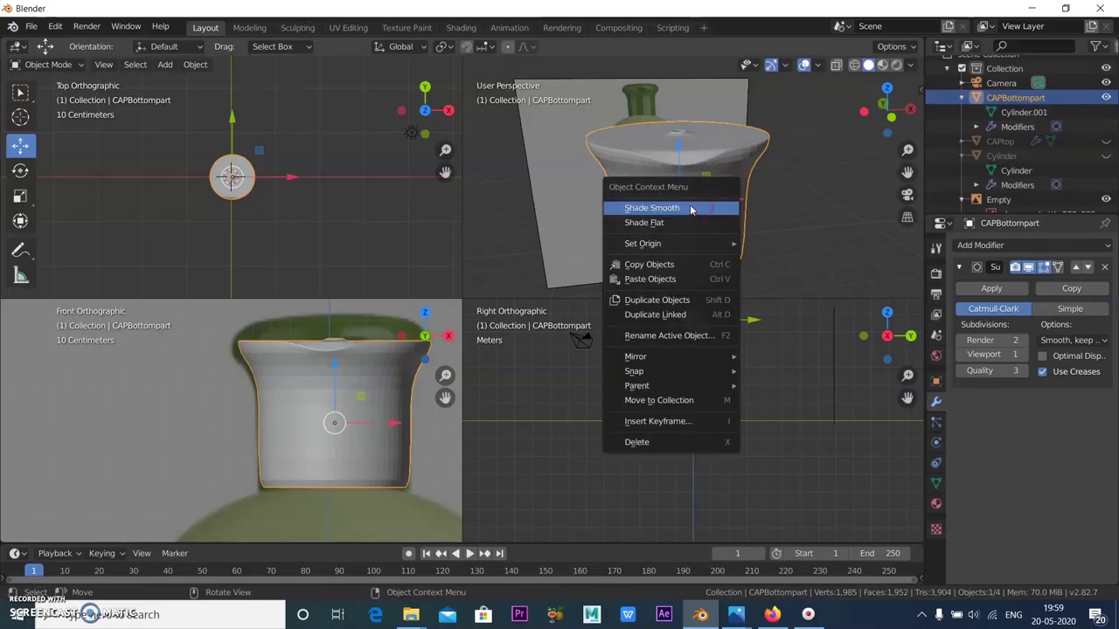
pyautogui.click(690, 210)
pyautogui.click(795, 200)
pyautogui.moveTo(798, 211)
pyautogui.mouseDown(button='middle')
pyautogui.moveTo(749, 242)
pyautogui.moveTo(680, 244)
pyautogui.moveTo(670, 195)
pyautogui.moveTo(732, 180)
pyautogui.moveTo(809, 184)
pyautogui.moveTo(821, 189)
pyautogui.moveTo(743, 192)
pyautogui.moveTo(784, 207)
pyautogui.moveTo(810, 191)
pyautogui.moveTo(795, 213)
pyautogui.moveTo(801, 200)
pyautogui.moveTo(762, 185)
pyautogui.moveTo(781, 189)
pyautogui.moveTo(808, 232)
pyautogui.moveTo(775, 213)
pyautogui.moveTo(793, 194)
pyautogui.mouseUp(button='middle')
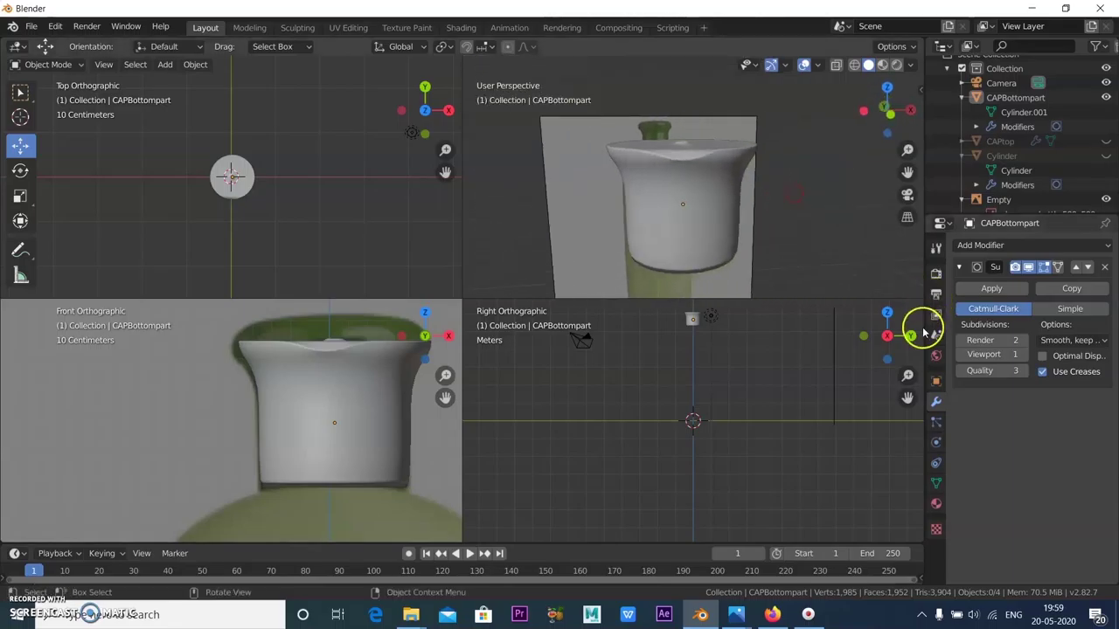
# Step: Unhide the CAPtop and Cylinder bottle objects
pyautogui.click(1105, 141)
pyautogui.moveTo(801, 197); pyautogui.dragTo(783, 184, button='middle')
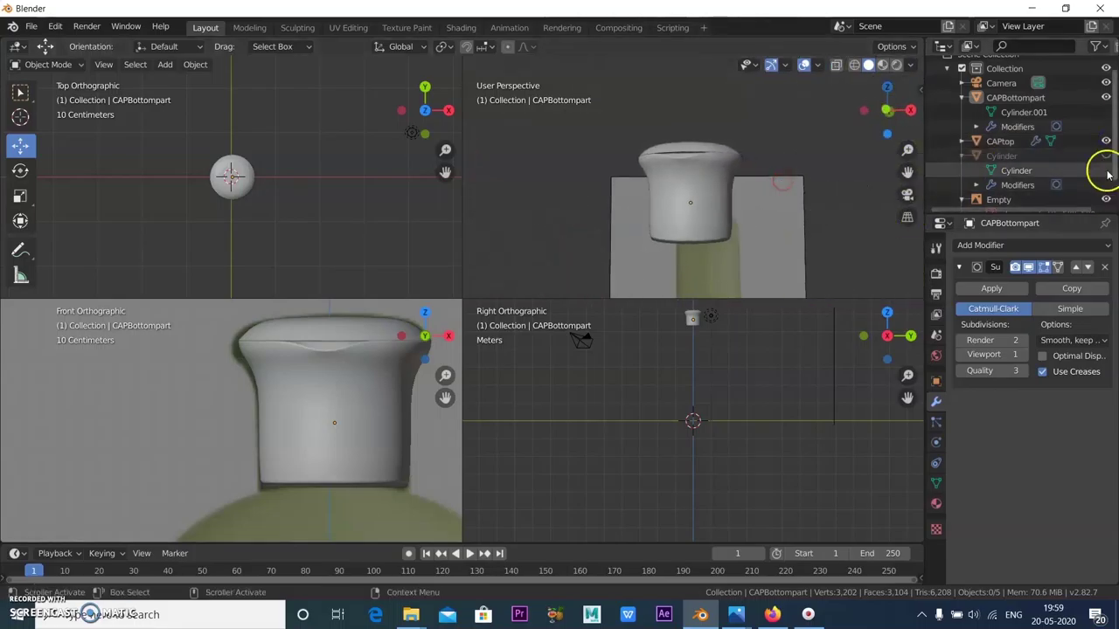
pyautogui.click(1105, 156)
pyautogui.click(794, 182)
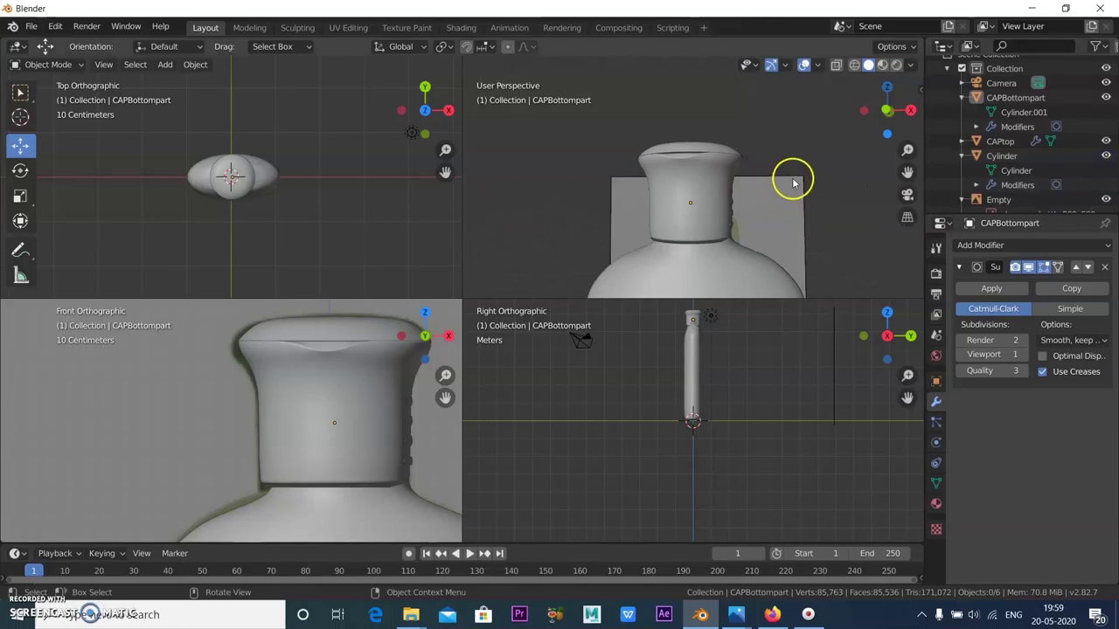
pyautogui.moveTo(731, 115); pyautogui.dragTo(798, 185, button='middle')
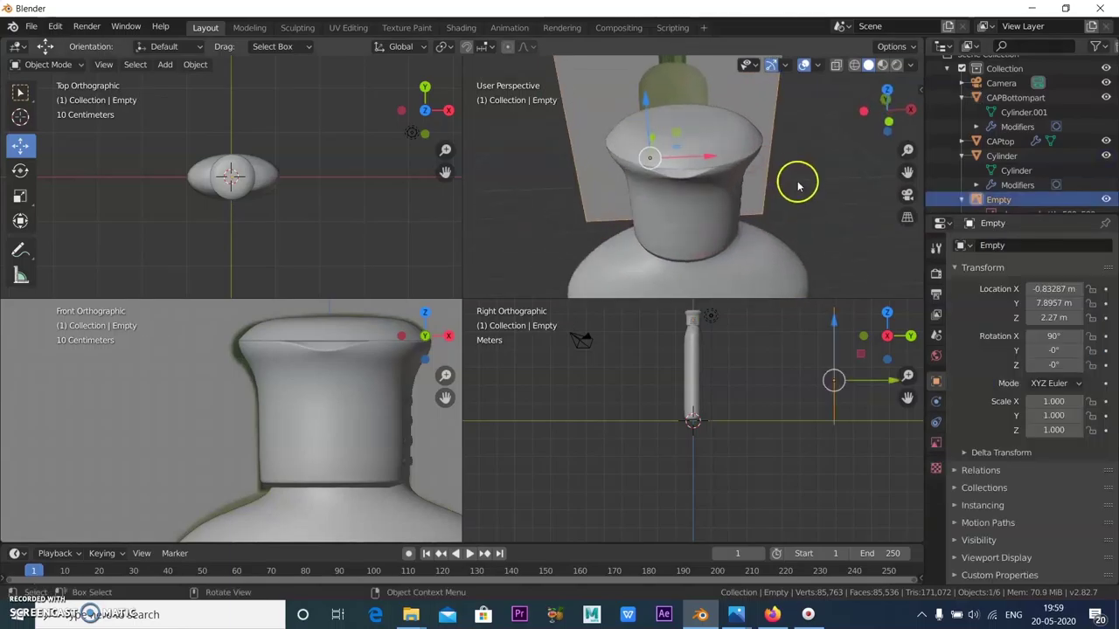
# Step: Move CAPtop and CAPBottompart together along X to sit over the bottle neck
pyautogui.click(332, 367)
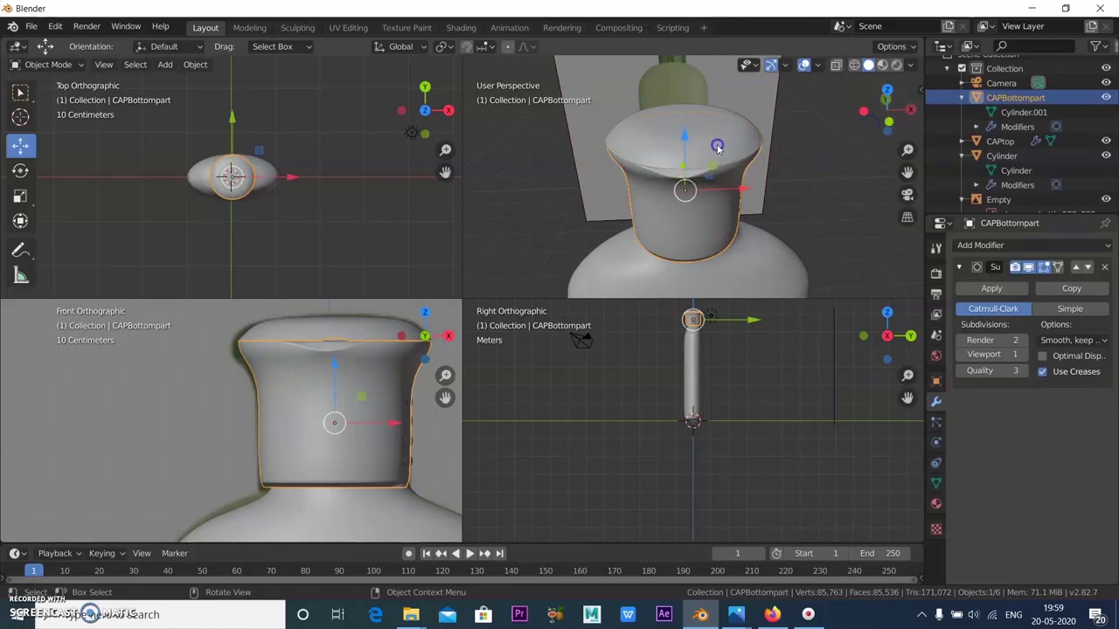
pyautogui.click(704, 235)
pyautogui.keyDown('shift'); pyautogui.click(703, 233); pyautogui.keyUp('shift')
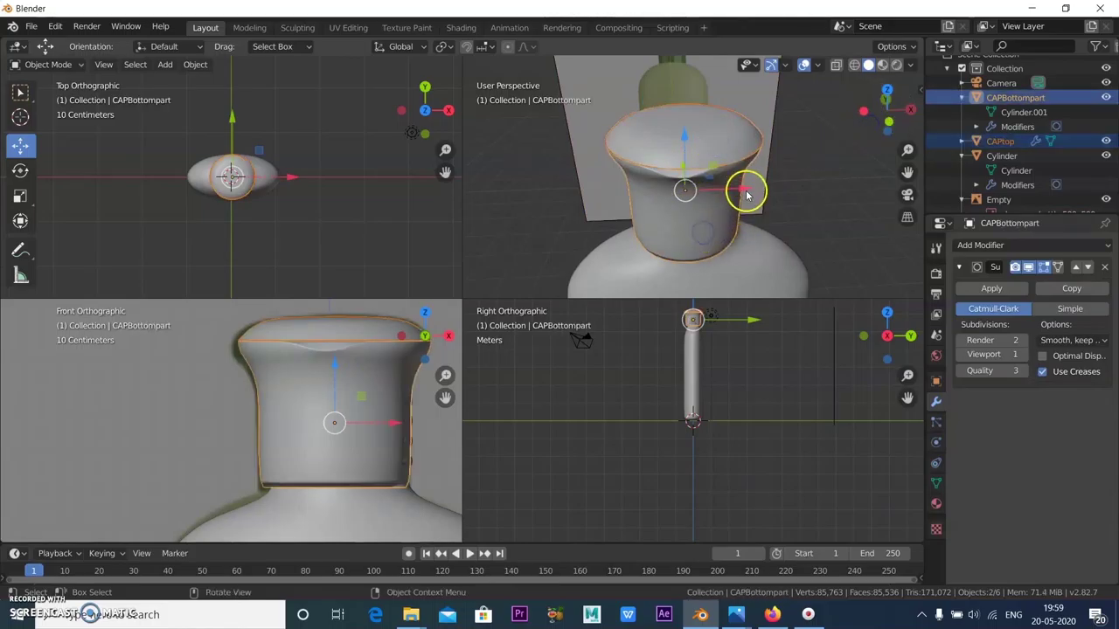
pyautogui.moveTo(744, 187); pyautogui.dragTo(750, 184)
pyautogui.click(804, 217)
# Step: Zoom in on the bottle neck and select the CAPBottompart cap
pyautogui.moveTo(810, 215); pyautogui.dragTo(804, 161, button='middle')
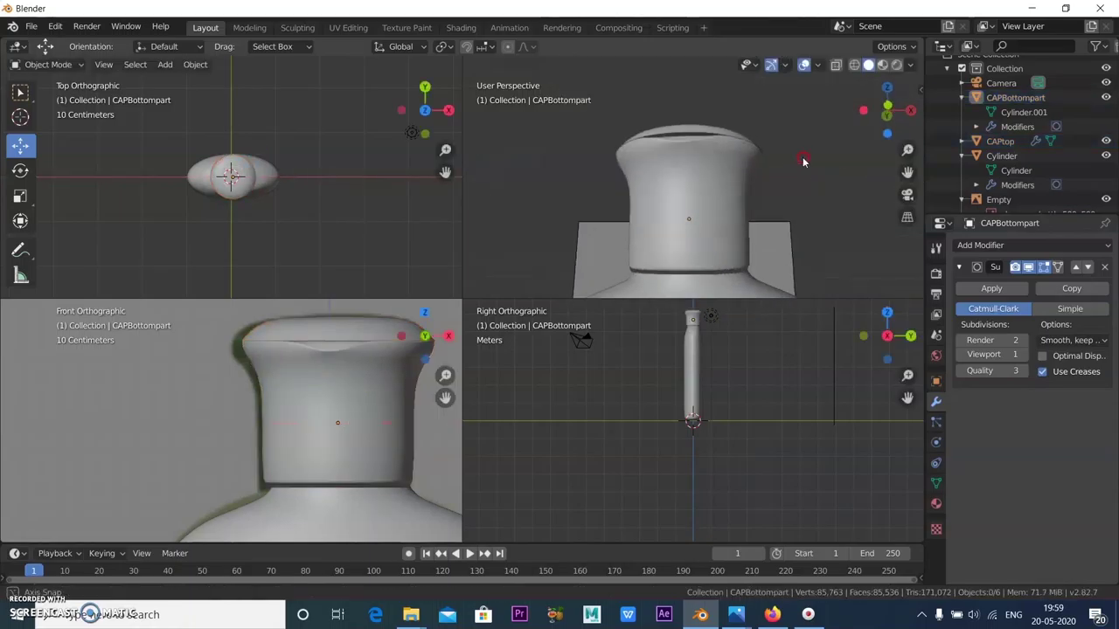
pyautogui.moveTo(792, 203); pyautogui.dragTo(748, 188, button='middle')
pyautogui.scroll(4, 793, 215)
pyautogui.scroll(2, 749, 159)
pyautogui.click(709, 161)
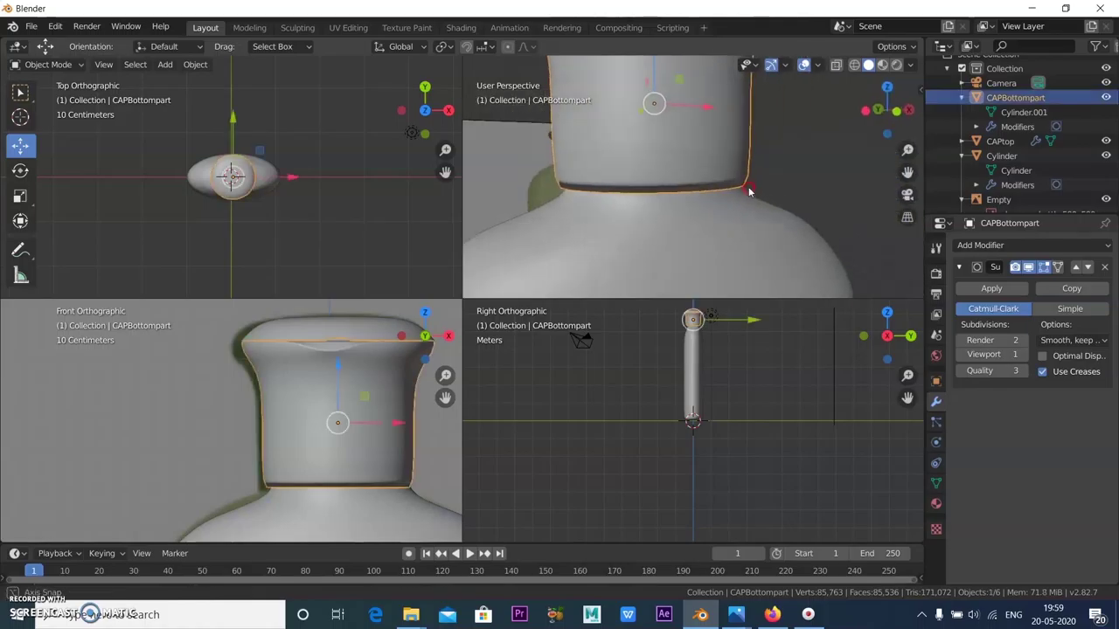
# Step: Add two edge loops close to the CAPBottompart cap's bottom rim in Edit Mode
pyautogui.click(993, 112)
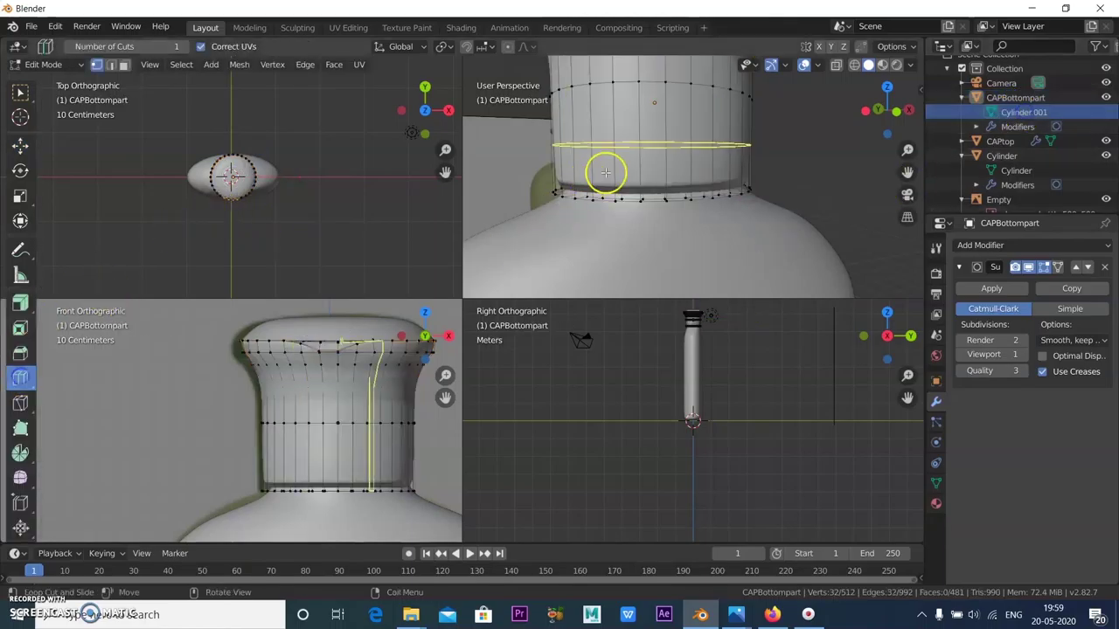
pyautogui.moveTo(621, 167); pyautogui.dragTo(620, 203)
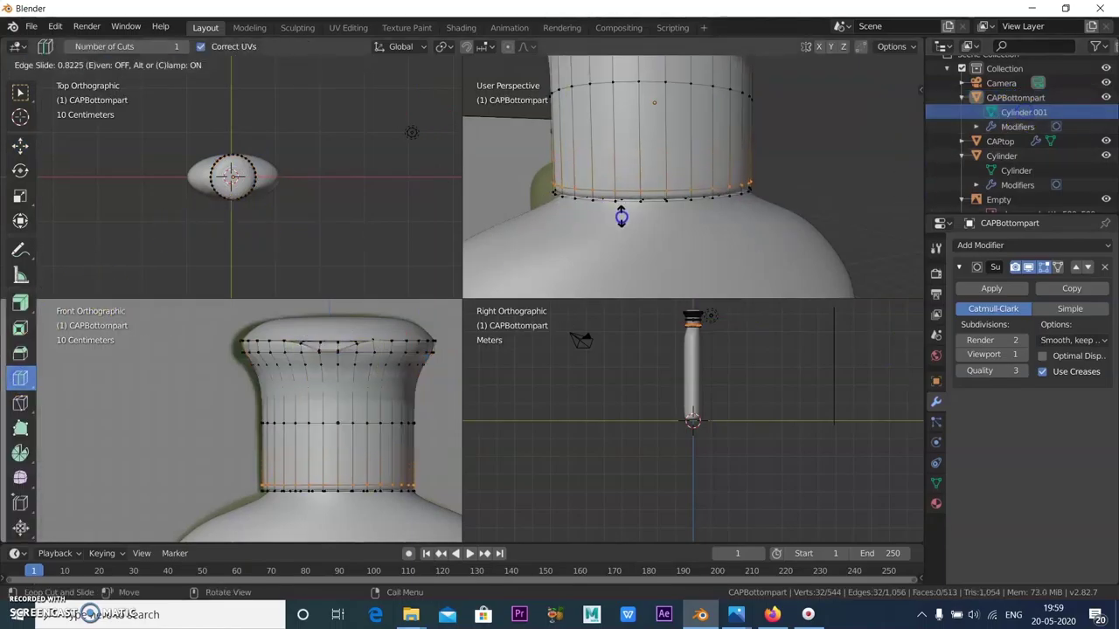
pyautogui.moveTo(622, 219); pyautogui.dragTo(624, 217)
pyautogui.moveTo(774, 142); pyautogui.dragTo(678, 154, button='middle')
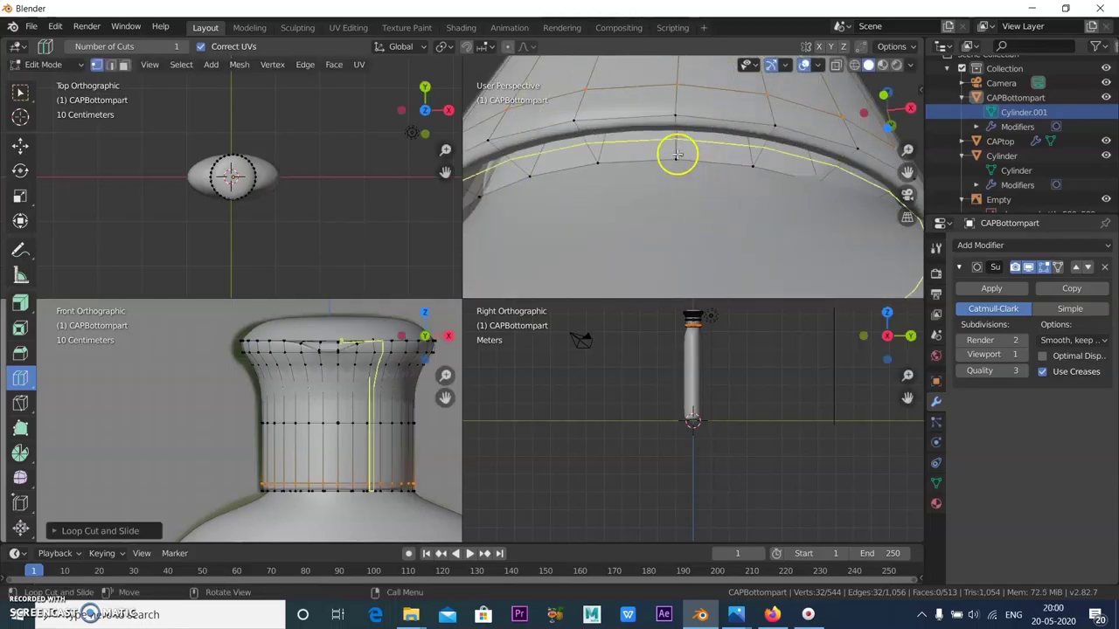
pyautogui.moveTo(674, 151); pyautogui.dragTo(695, 131)
pyautogui.scroll(-6, 704, 165)
pyautogui.scroll(-4, 739, 229)
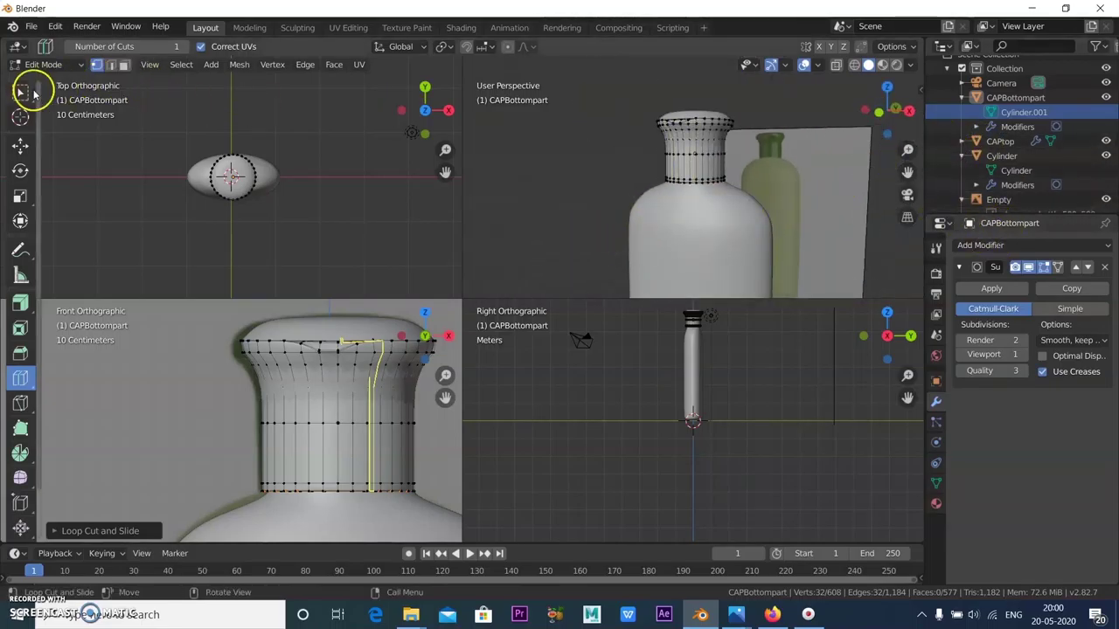
# Step: Return to Object Mode and select the reference-image plane
pyautogui.click(66, 66)
pyautogui.click(59, 79)
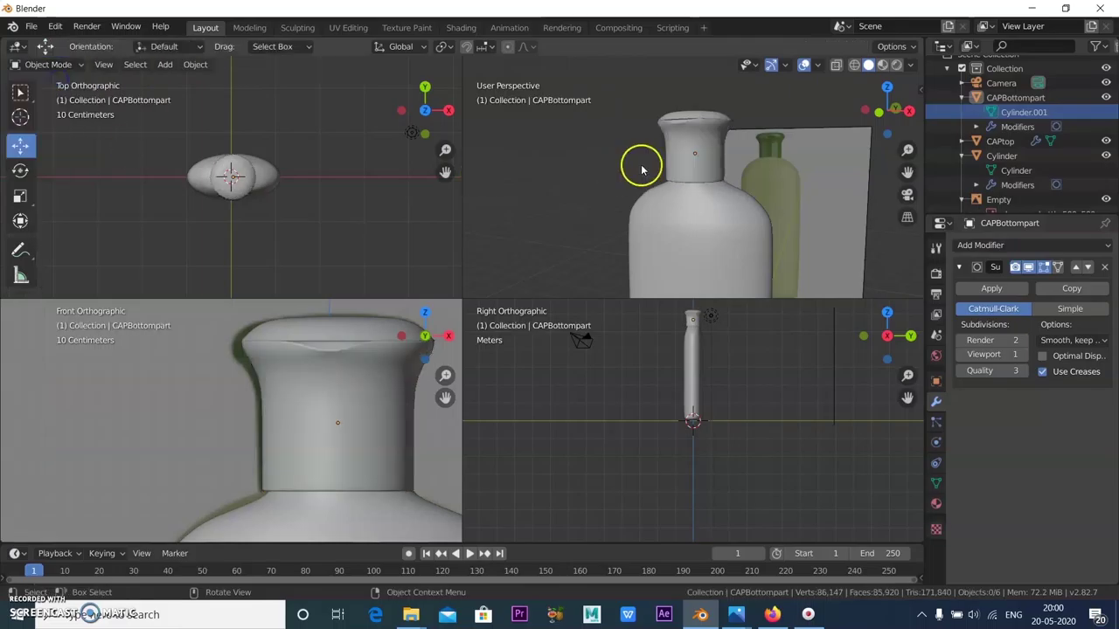
pyautogui.click(814, 194)
pyautogui.scroll(-4, 600, 224)
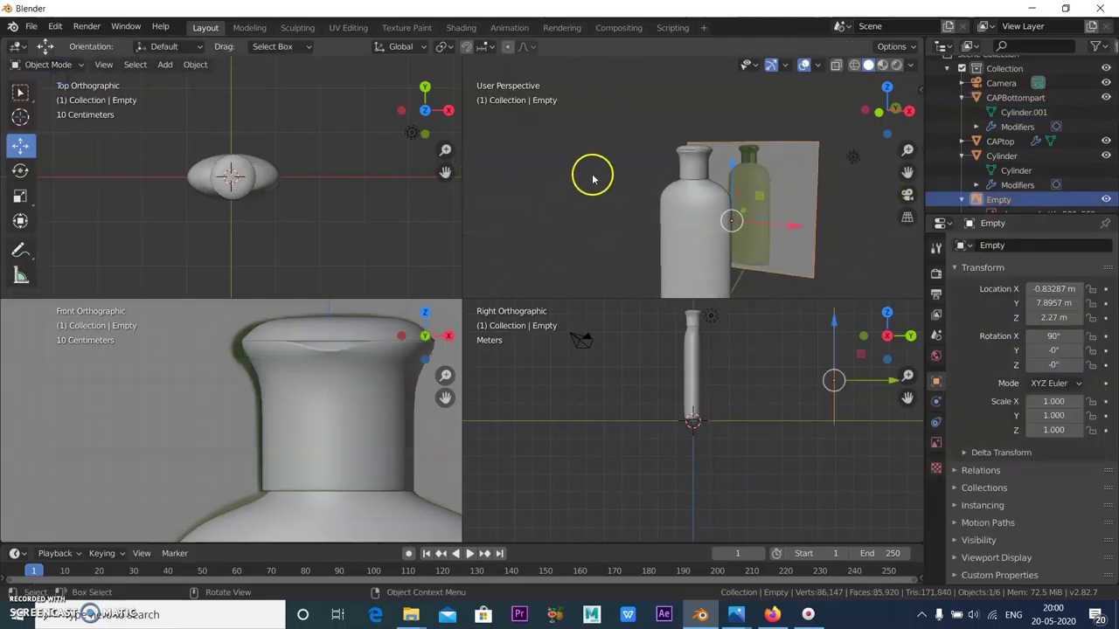
# Step: Select the Light and move it along Y to −1.0835 m beside the bottle
pyautogui.moveTo(620, 168); pyautogui.dragTo(730, 188, button='middle')
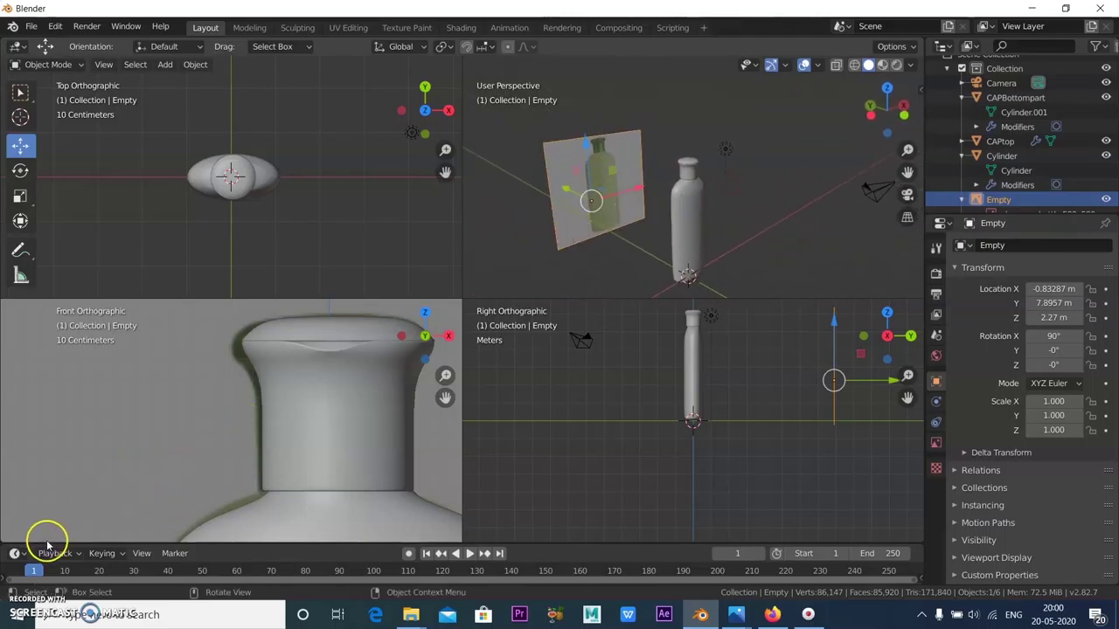
pyautogui.moveTo(760, 232); pyautogui.dragTo(713, 213, button='middle')
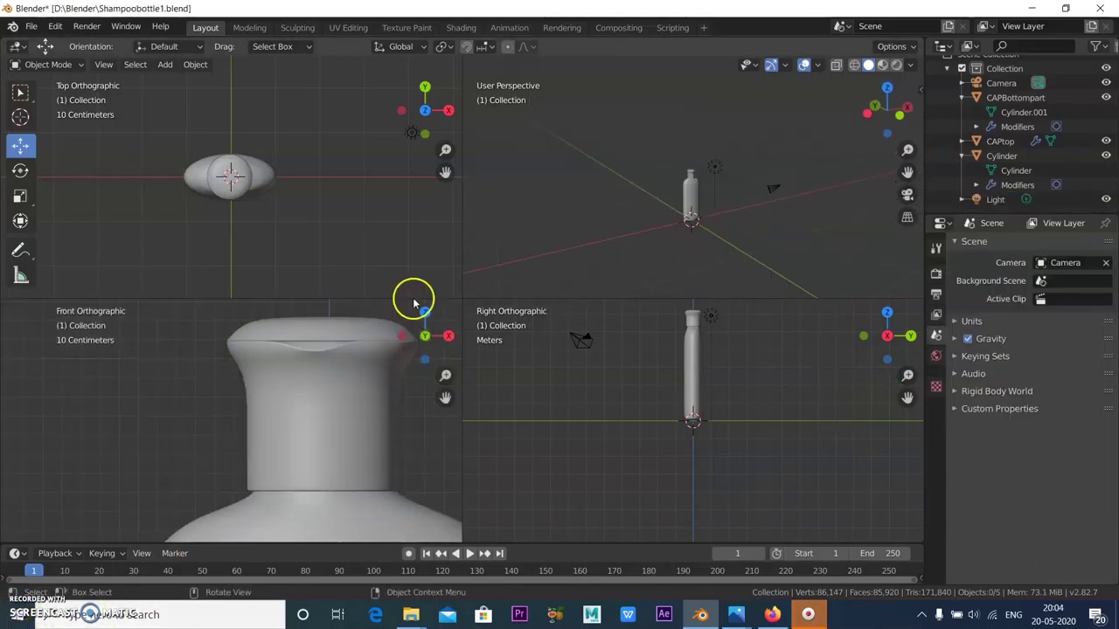
pyautogui.scroll(3, 601, 230)
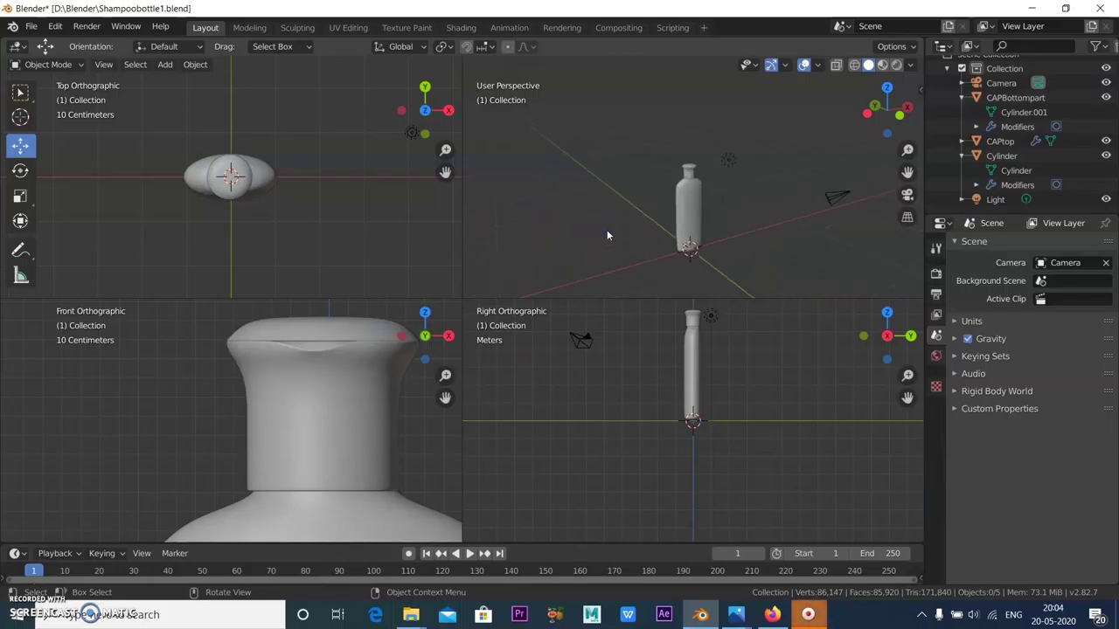
pyautogui.moveTo(659, 205); pyautogui.dragTo(663, 242, button='middle')
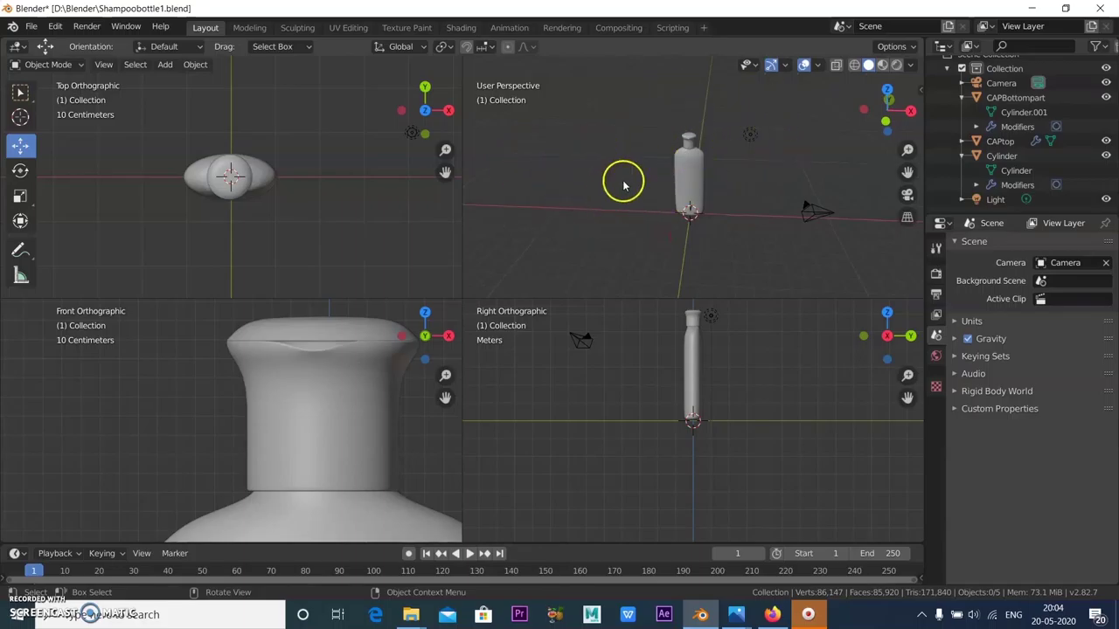
pyautogui.moveTo(675, 190); pyautogui.dragTo(664, 213, button='middle')
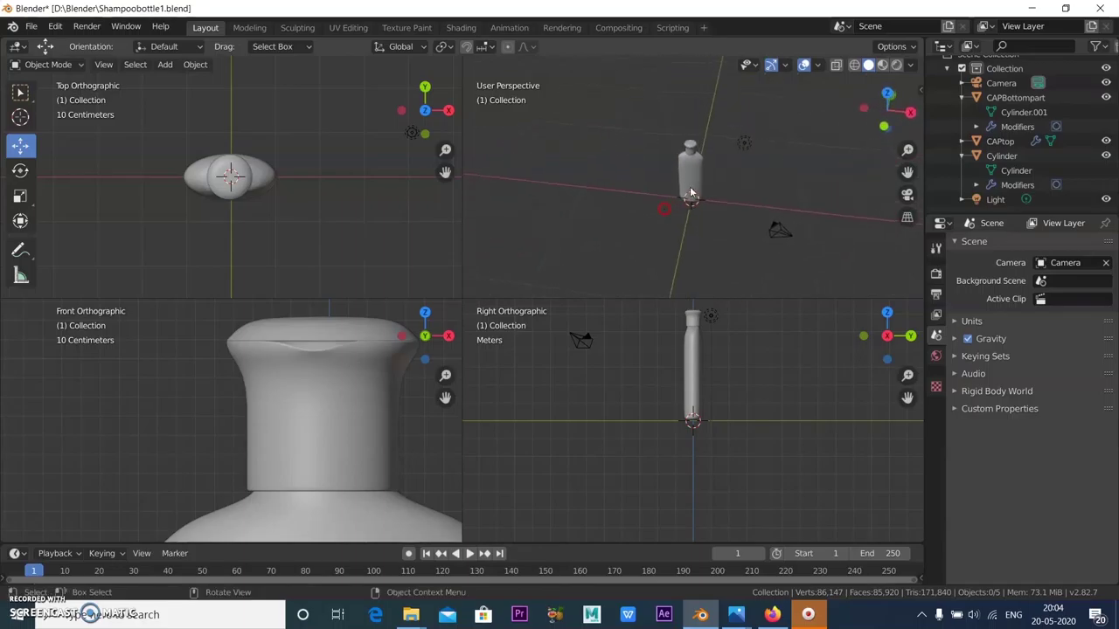
pyautogui.click(748, 150)
pyautogui.moveTo(757, 193); pyautogui.dragTo(689, 202, button='middle')
pyautogui.moveTo(784, 164); pyautogui.dragTo(750, 209)
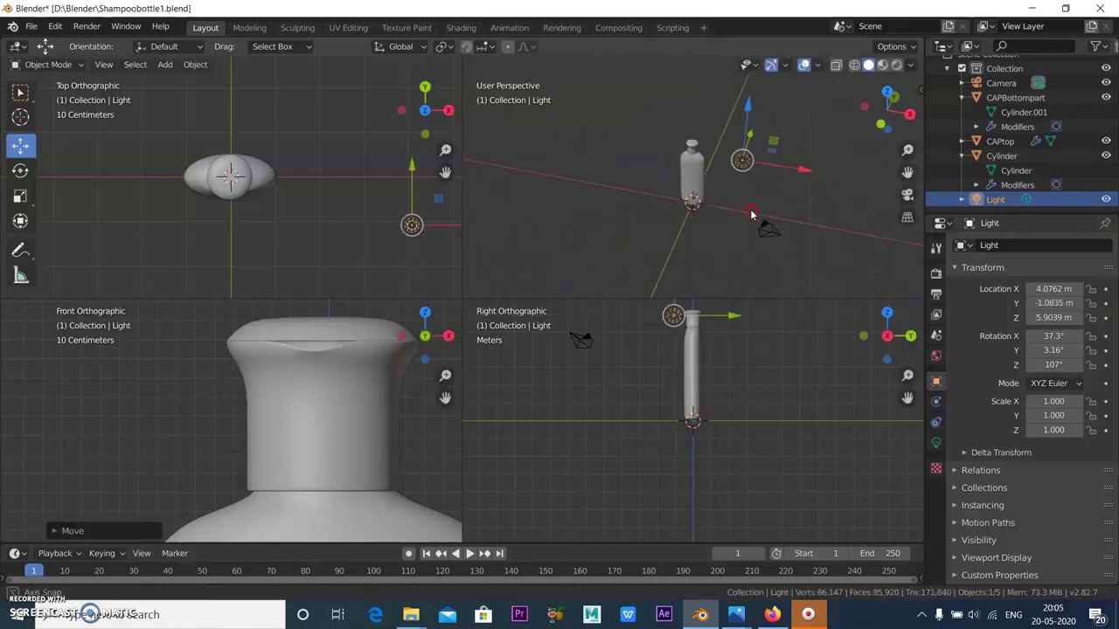
# Step: Select the Camera and scale it up to 13.857
pyautogui.click(778, 250)
pyautogui.moveTo(779, 254); pyautogui.dragTo(742, 256, button='middle')
pyautogui.click(22, 200)
pyautogui.moveTo(778, 214); pyautogui.dragTo(817, 200)
pyautogui.moveTo(816, 200); pyautogui.dragTo(839, 175, button='middle')
pyautogui.scroll(-5, 262, 187)
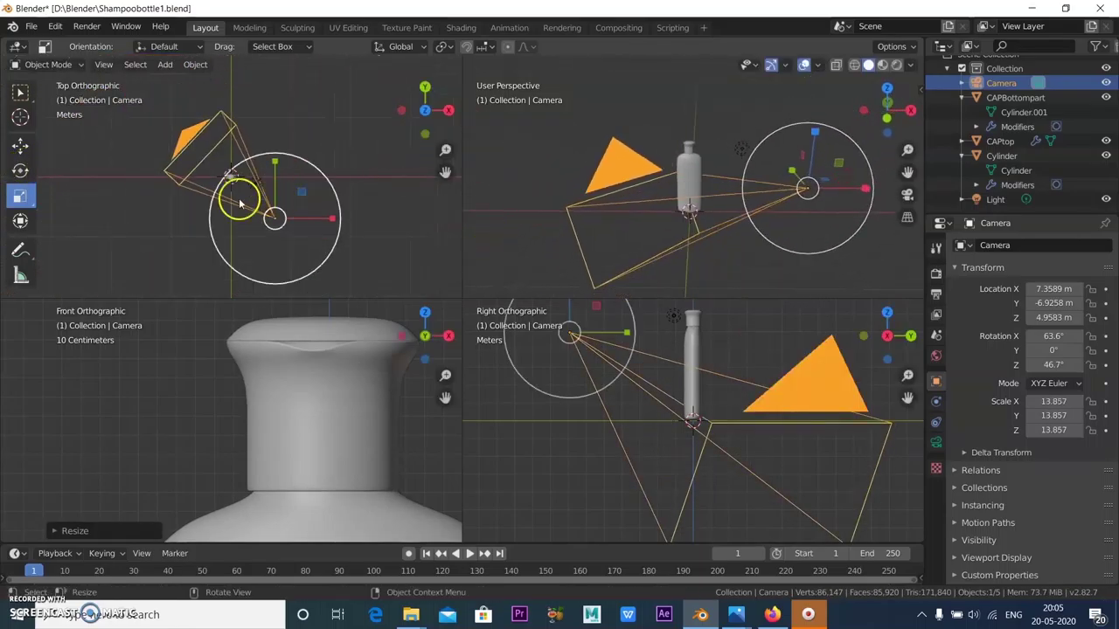
# Step: Rotate the camera to 90°, 0°, 1.42° and shift it to X 0.14189 m facing the bottle
pyautogui.click(21, 168)
pyautogui.scroll(-3, 392, 375)
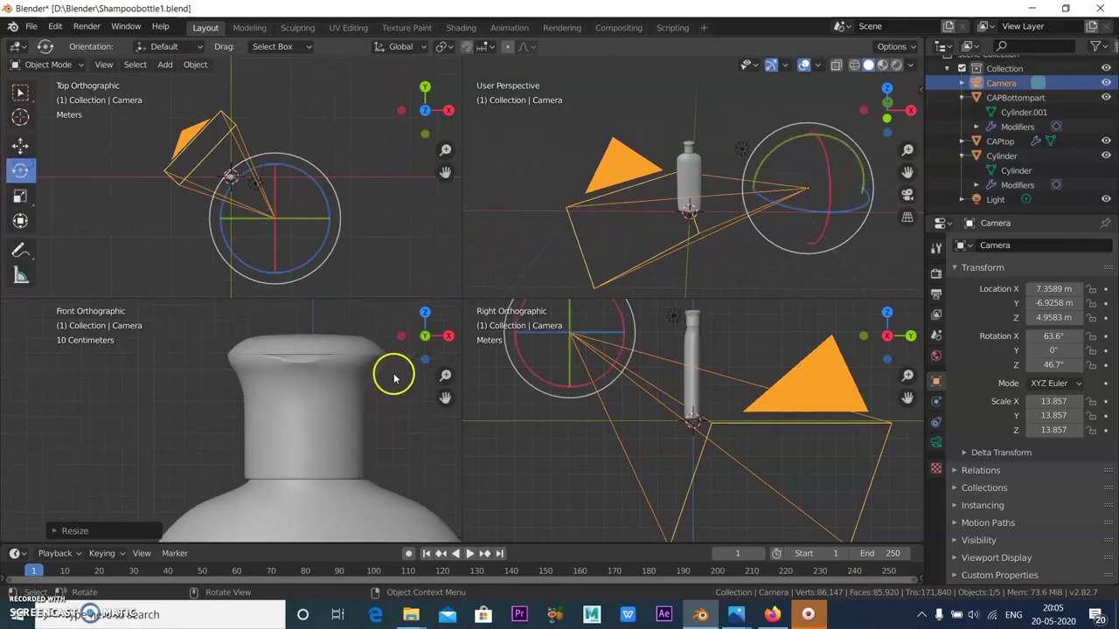
pyautogui.scroll(-3, 505, 393)
pyautogui.moveTo(597, 350); pyautogui.dragTo(577, 382)
pyautogui.moveTo(300, 219); pyautogui.dragTo(329, 202)
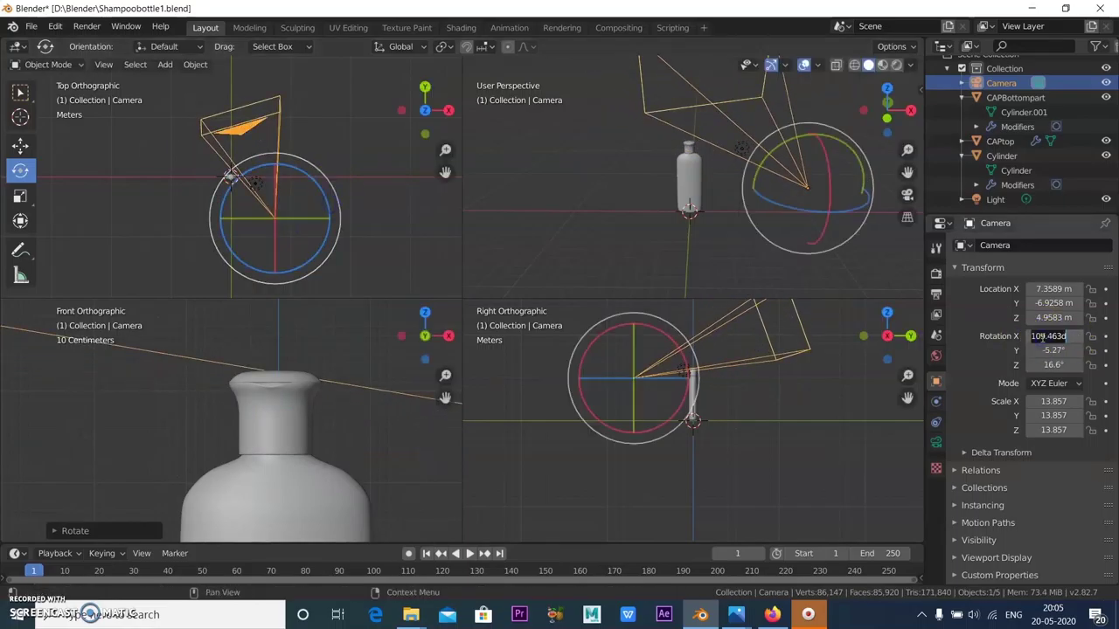
pyautogui.click(1036, 336)
pyautogui.write('90')
pyautogui.press('Return')
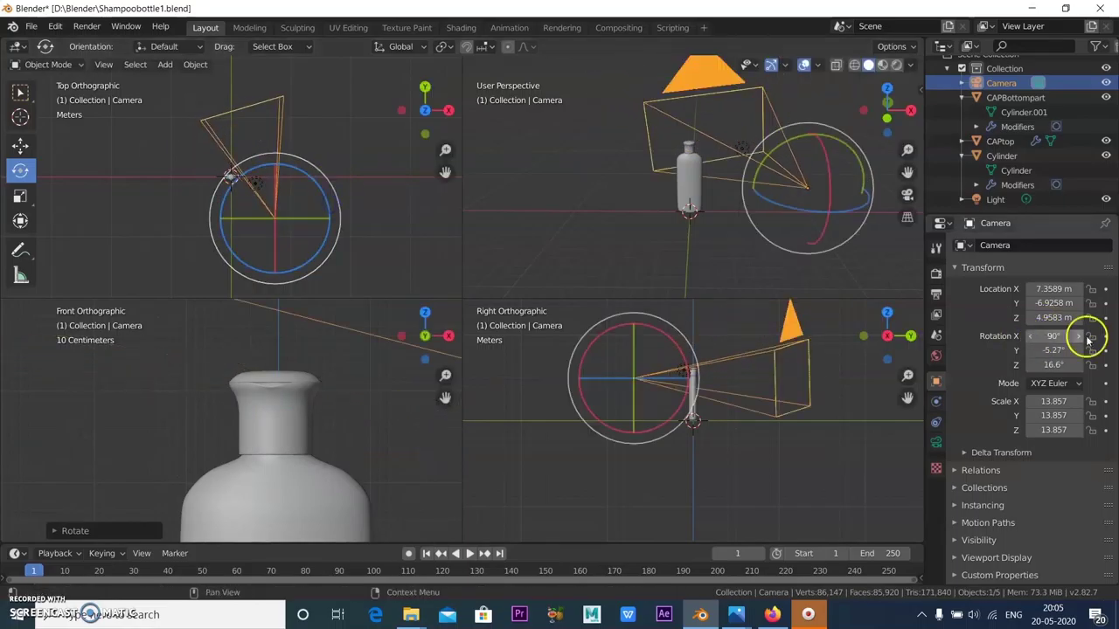
pyautogui.click(1054, 350)
pyautogui.write('0')
pyautogui.press('Return')
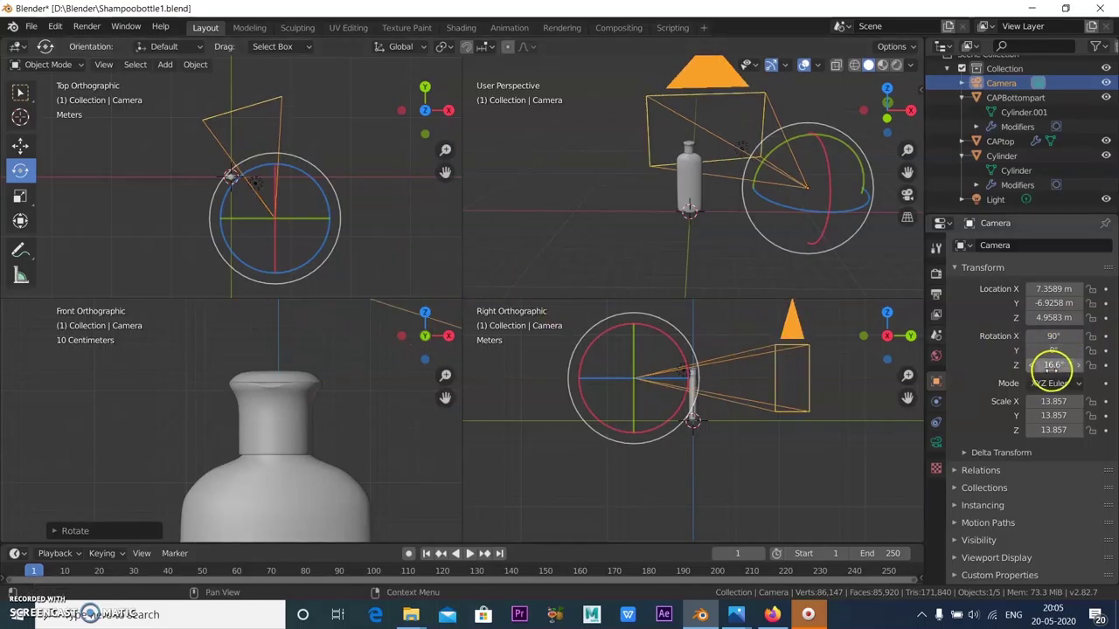
pyautogui.moveTo(1057, 366); pyautogui.dragTo(964, 376)
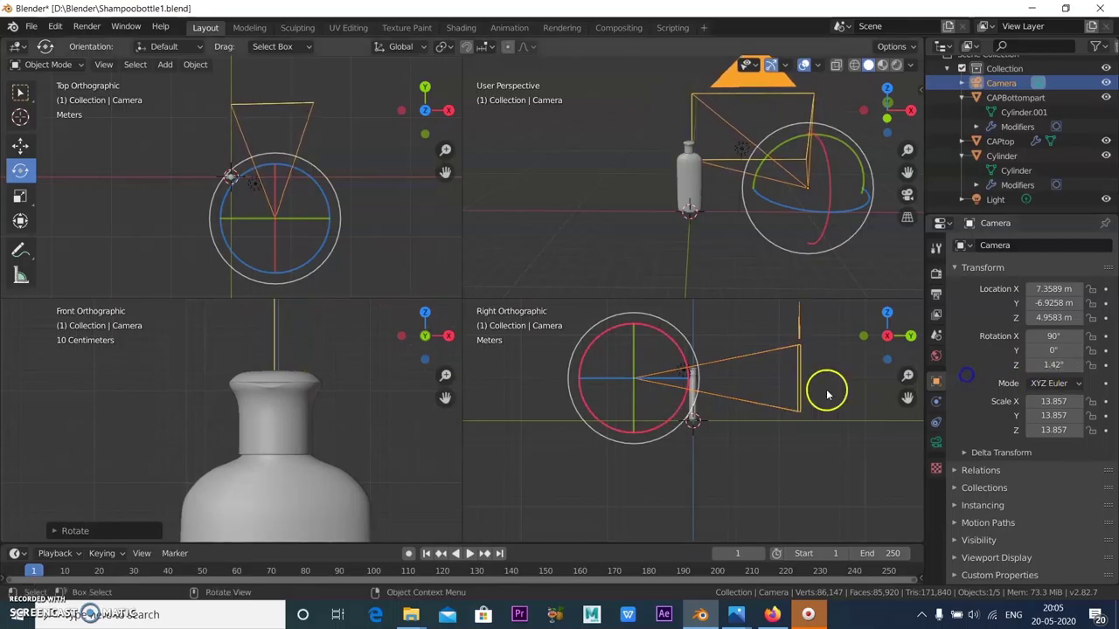
pyautogui.click(20, 146)
pyautogui.moveTo(322, 229); pyautogui.dragTo(280, 236)
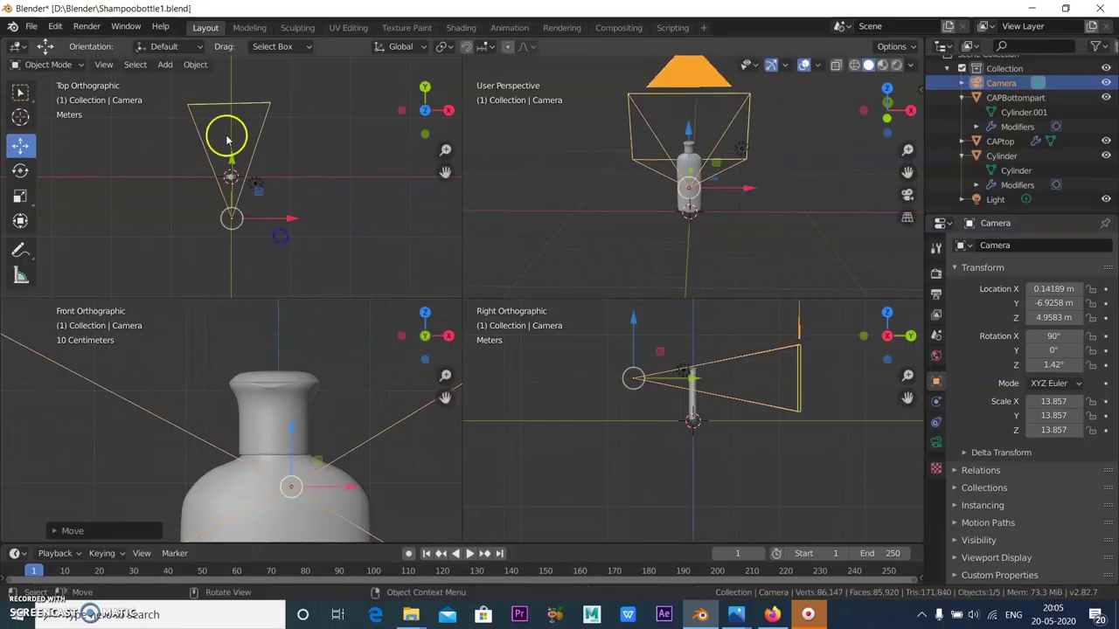
# Step: Pull the camera back, lower it to bottle height and look through camera view
pyautogui.moveTo(232, 157); pyautogui.dragTo(233, 227)
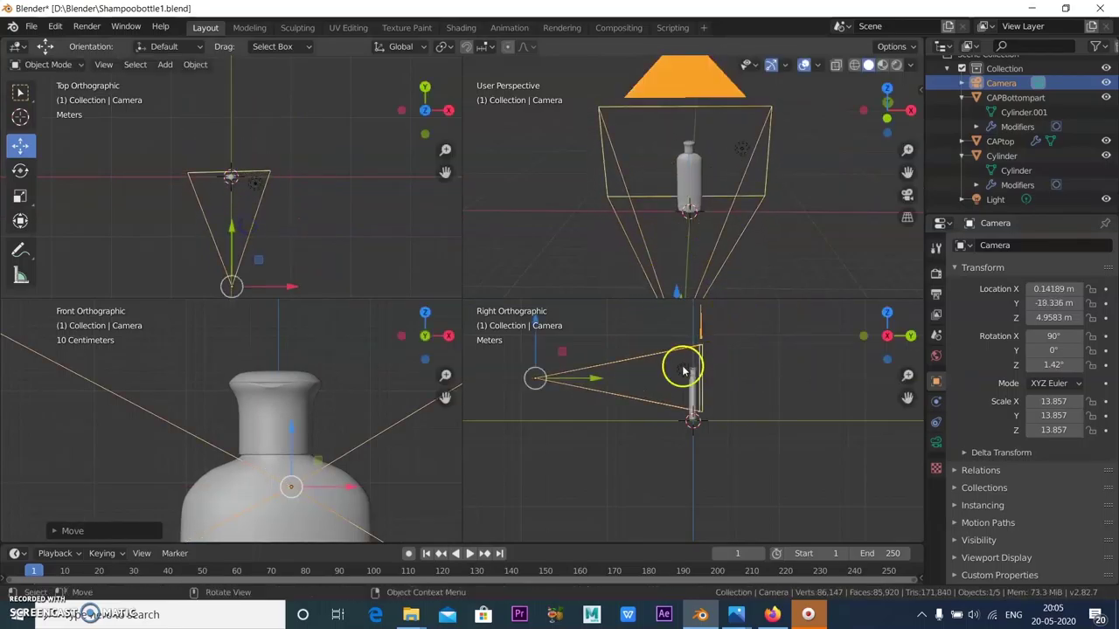
pyautogui.moveTo(539, 349); pyautogui.dragTo(540, 363)
pyautogui.click(906, 195)
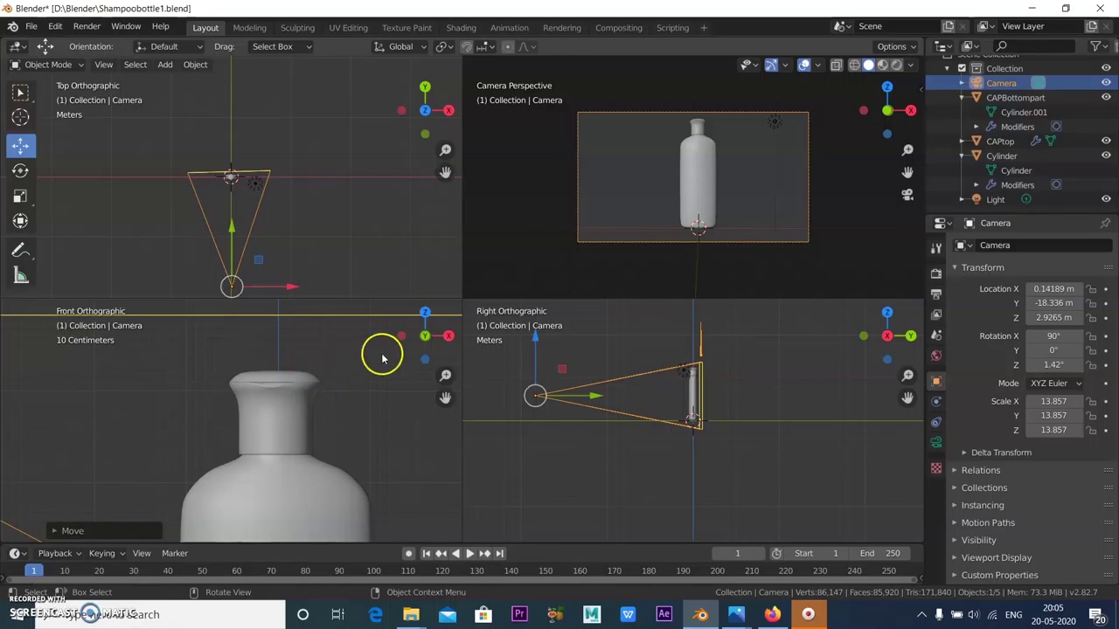
pyautogui.moveTo(234, 250); pyautogui.dragTo(347, 198)
pyautogui.scroll(-2, 265, 254)
pyautogui.click(267, 264)
# Step: Scale the camera up to 21.285 to frame the bottle more widely
pyautogui.click(21, 196)
pyautogui.click(349, 194)
pyautogui.click(759, 219)
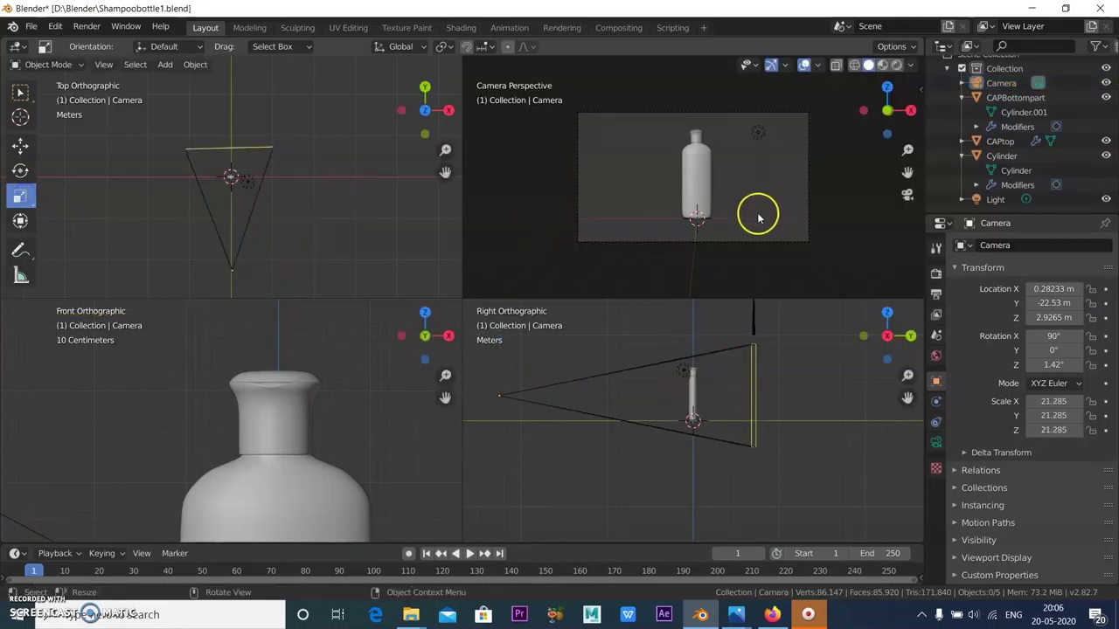
pyautogui.scroll(-3, 651, 455)
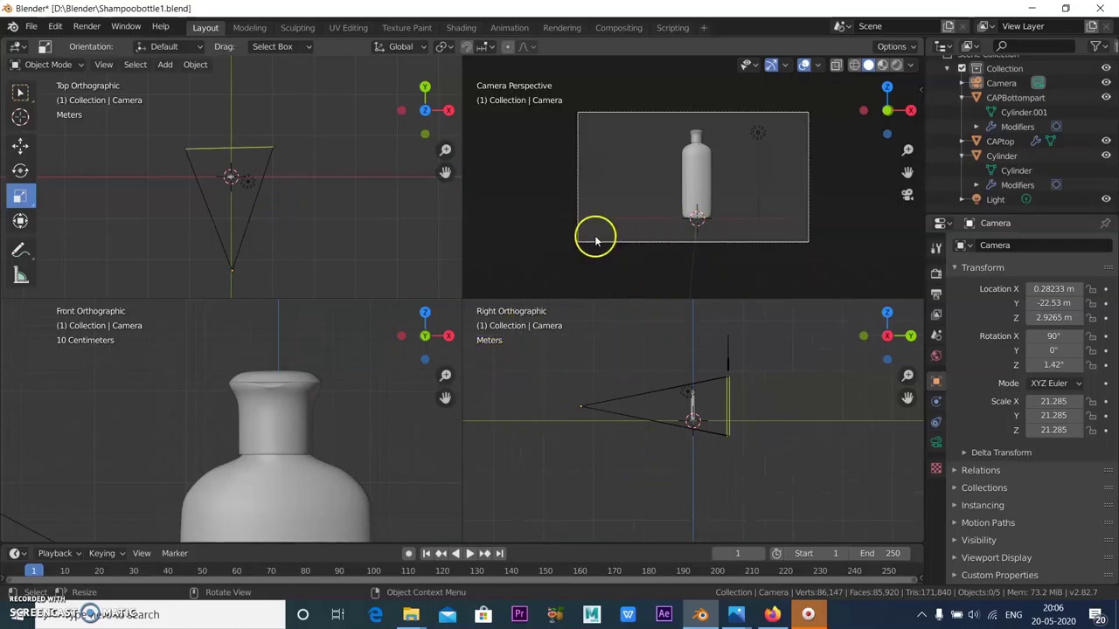
pyautogui.click(165, 64)
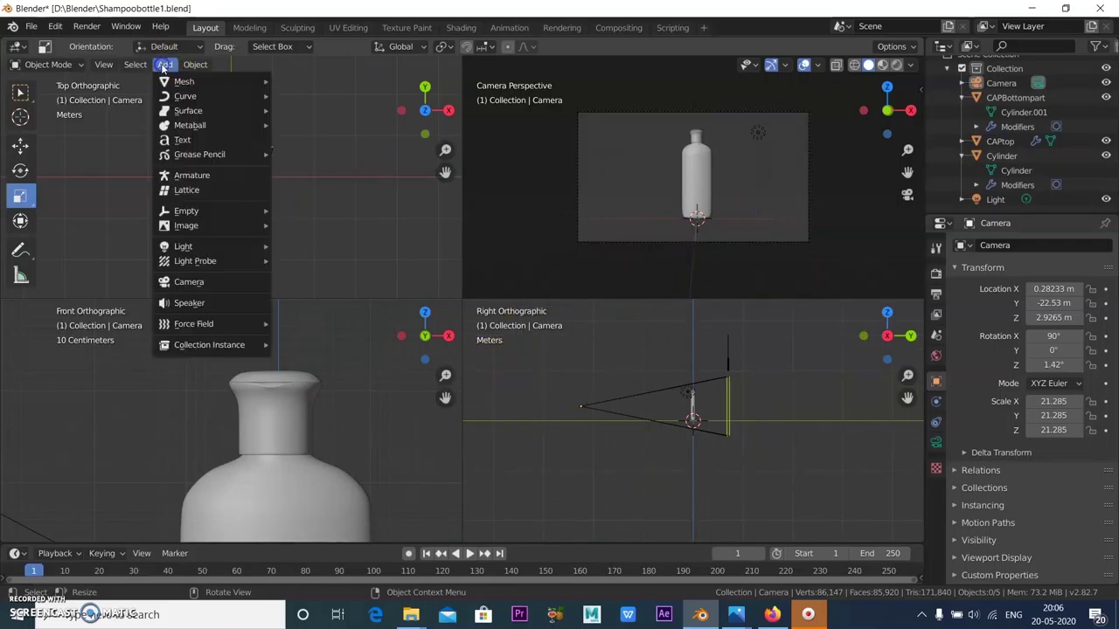
# Step: Add a Plane under the bottle and scale it beyond the camera's view as a floor
pyautogui.moveTo(219, 81)
pyautogui.click(332, 81)
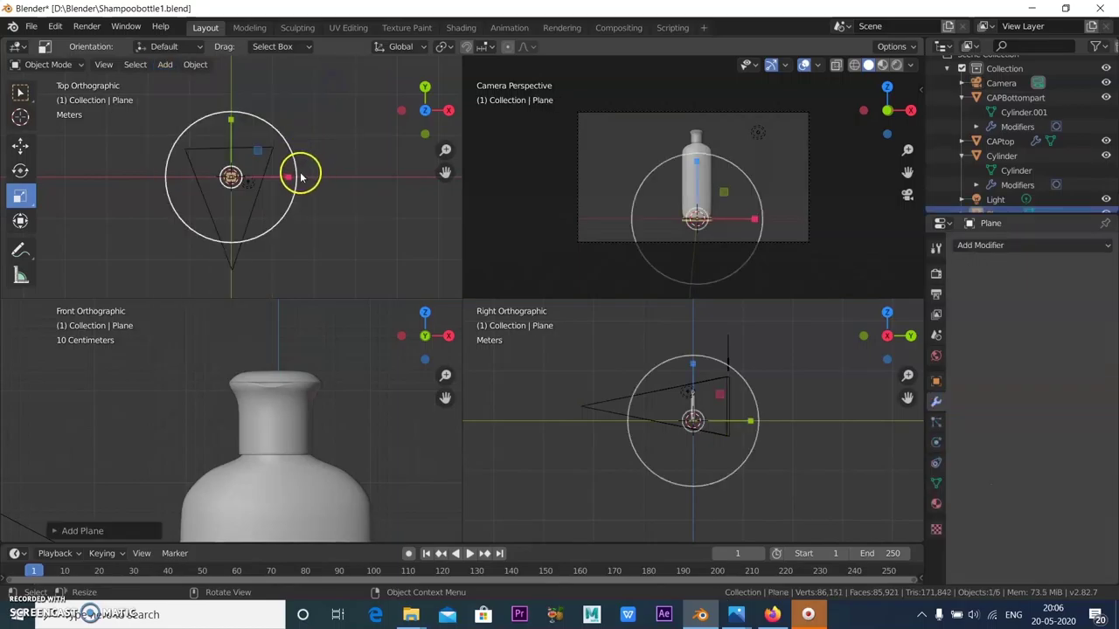
pyautogui.press('s')
pyautogui.click(316, 251)
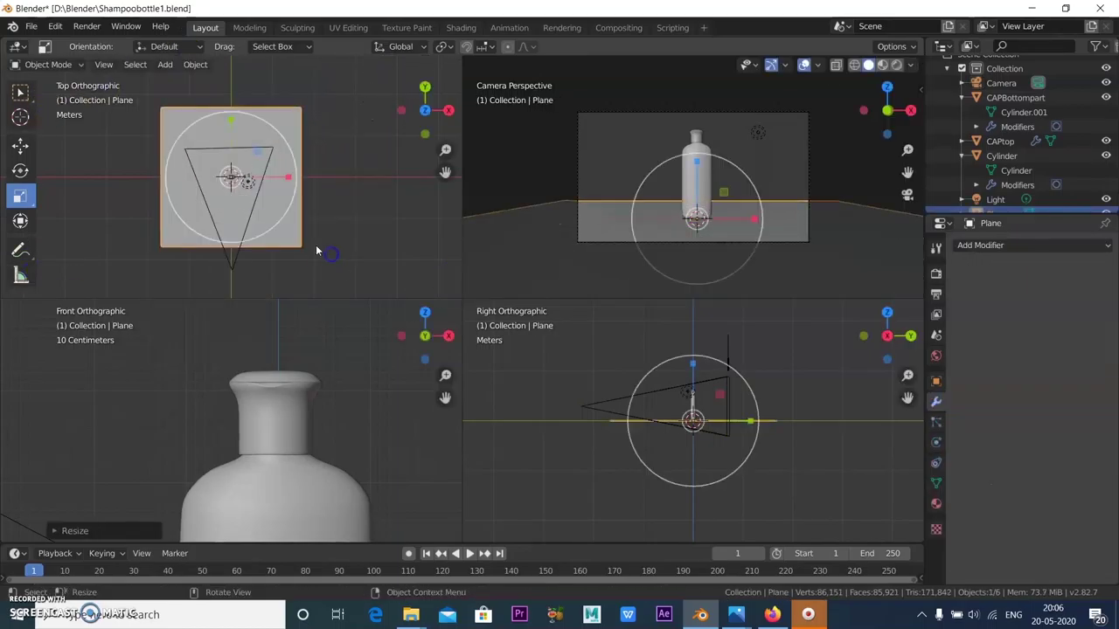
pyautogui.moveTo(743, 175)
pyautogui.mouseDown()
pyautogui.moveTo(789, 167)
pyautogui.moveTo(736, 179)
pyautogui.mouseUp()
pyautogui.moveTo(299, 171); pyautogui.dragTo(325, 175)
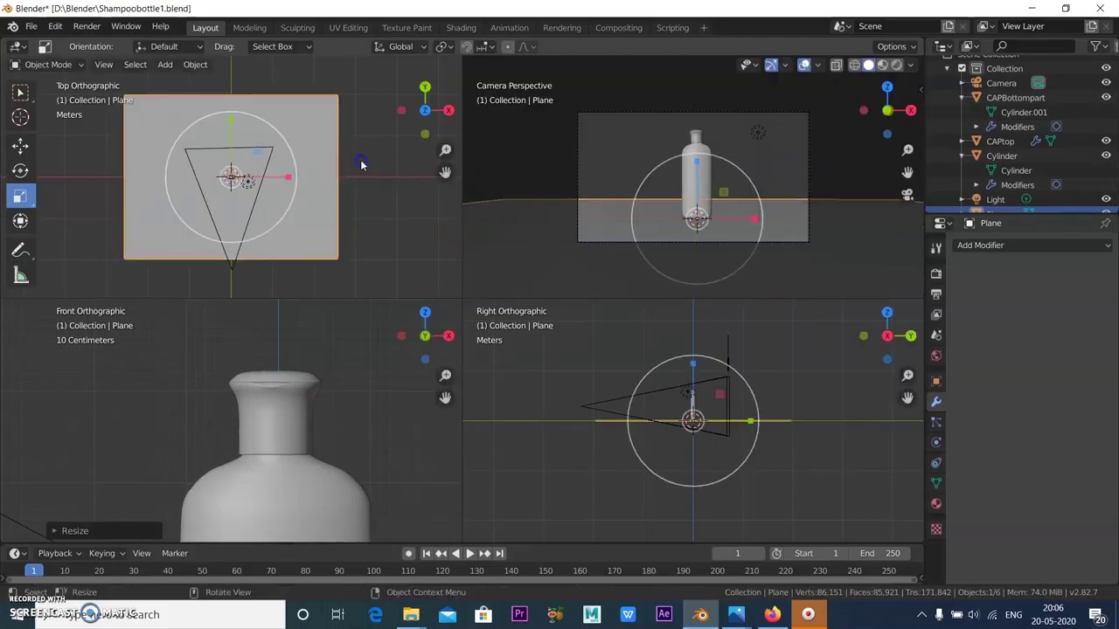
pyautogui.moveTo(856, 164); pyautogui.dragTo(786, 167, button='middle')
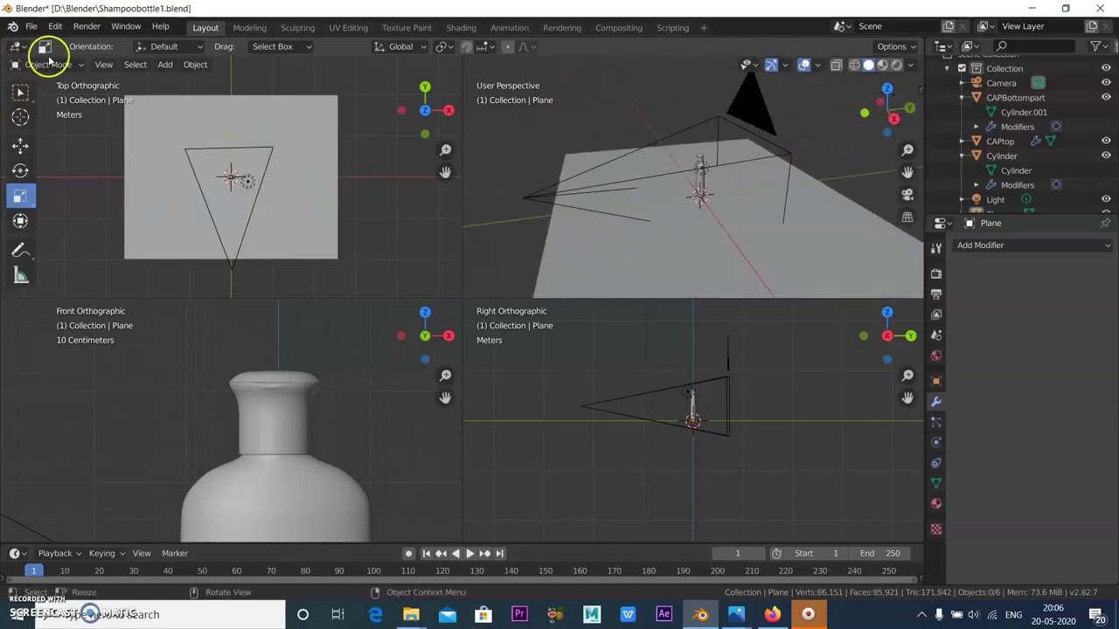
pyautogui.click(50, 67)
# Step: In edge-select Edit Mode, add a centred loop cut across the plane
pyautogui.click(48, 97)
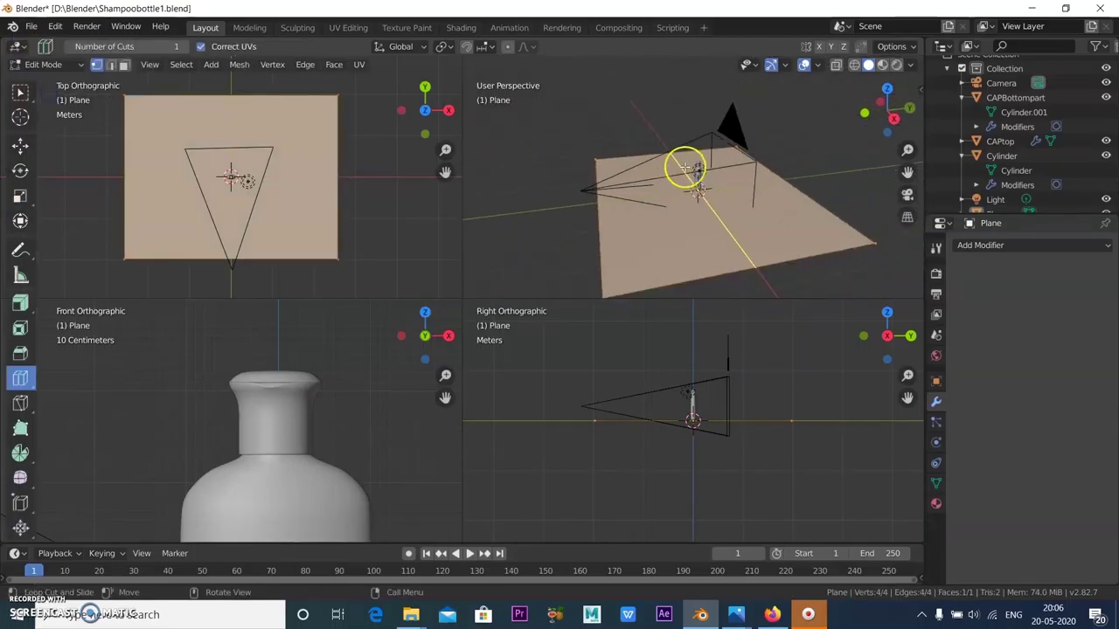
pyautogui.moveTo(682, 167); pyautogui.dragTo(683, 199, button='middle')
pyautogui.click(111, 65)
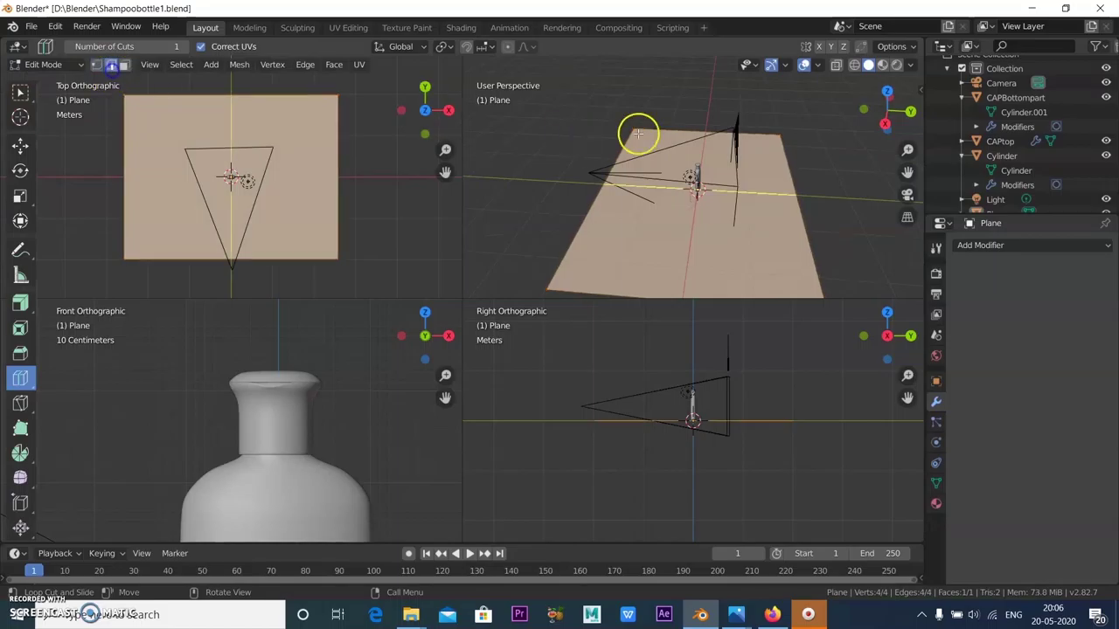
pyautogui.click(784, 175)
pyautogui.rightClick(789, 169)
pyautogui.moveTo(789, 169); pyautogui.dragTo(706, 181, button='middle')
# Step: Extrude the plane's far edge straight up along Z into a backdrop wall
pyautogui.click(20, 145)
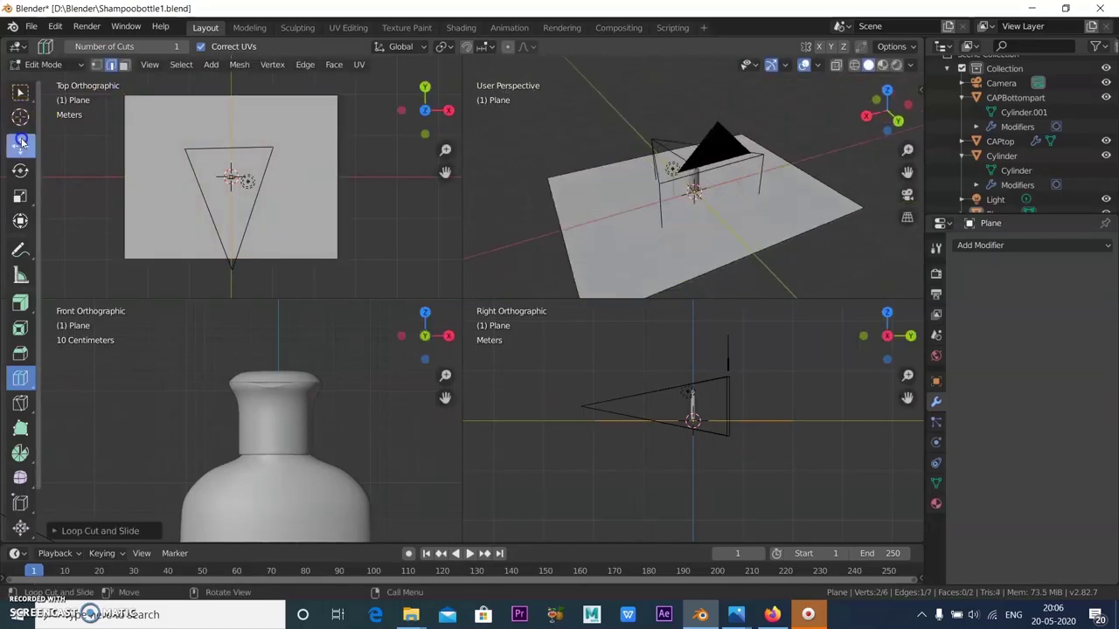
pyautogui.click(745, 254)
pyautogui.moveTo(746, 253); pyautogui.dragTo(646, 179, button='middle')
pyautogui.click(650, 172)
pyautogui.moveTo(600, 131)
pyautogui.mouseDown()
pyautogui.moveTo(614, 73)
pyautogui.moveTo(601, 131)
pyautogui.mouseUp()
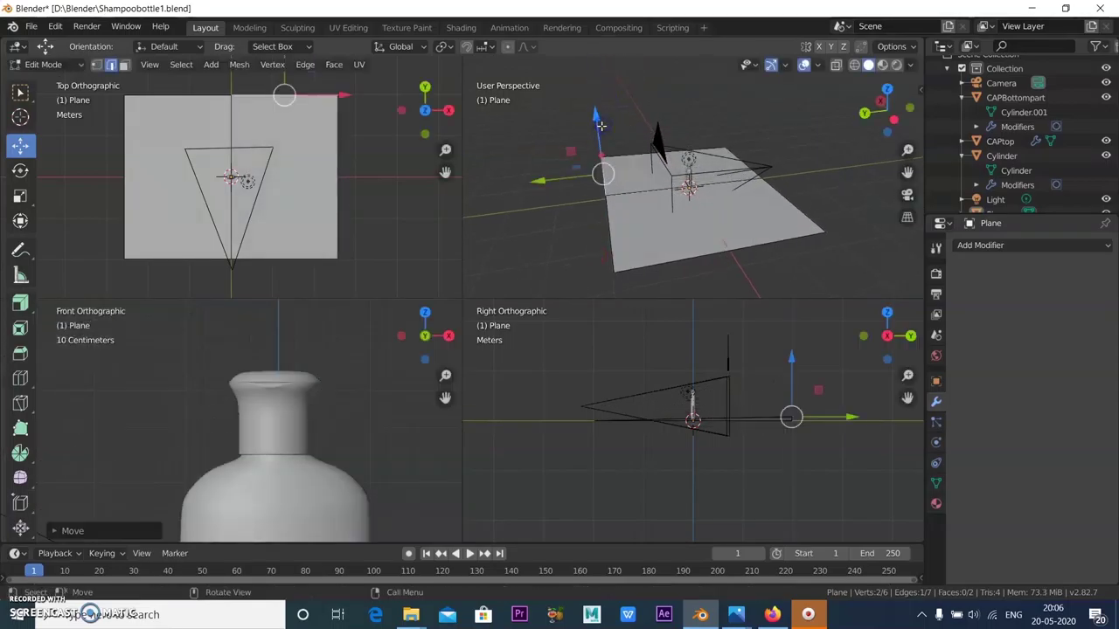
pyautogui.moveTo(611, 236); pyautogui.dragTo(644, 206, button='middle')
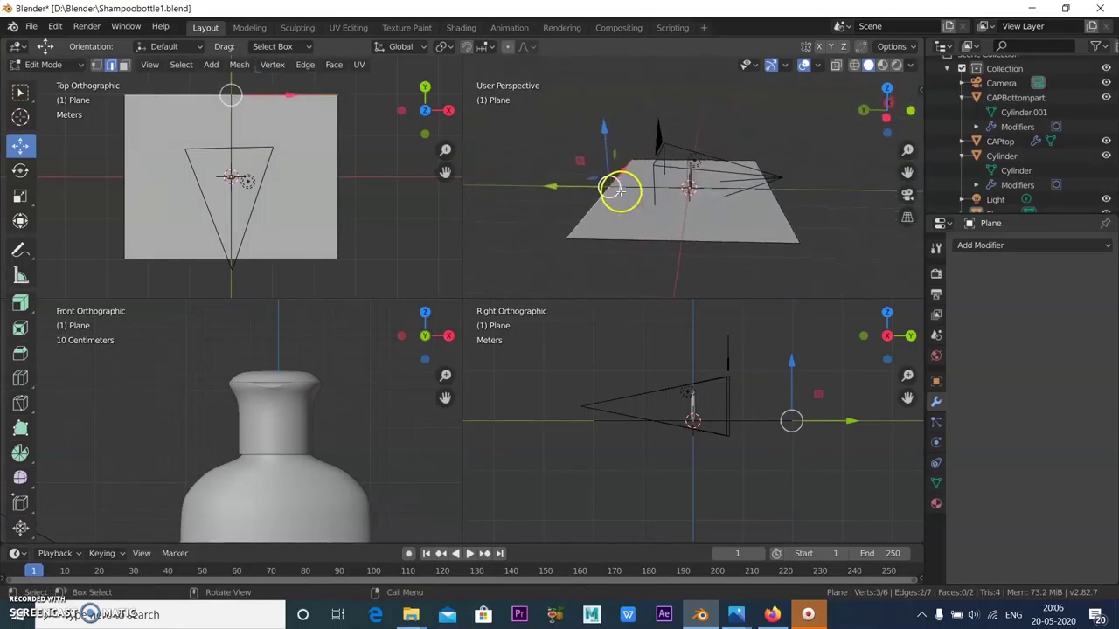
pyautogui.press('e')
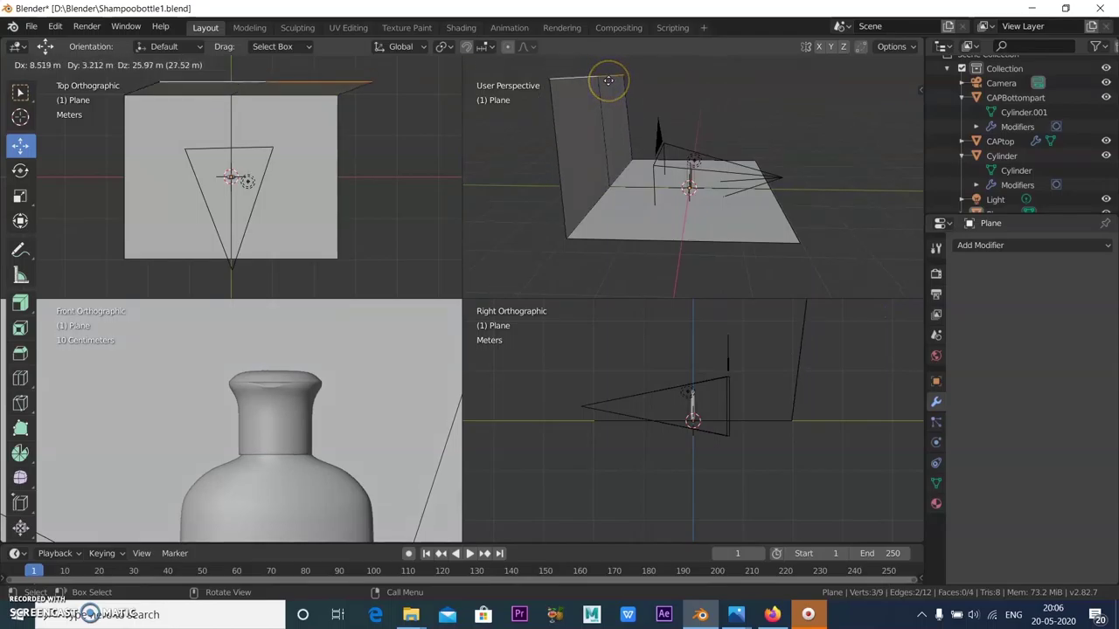
pyautogui.press('Escape')
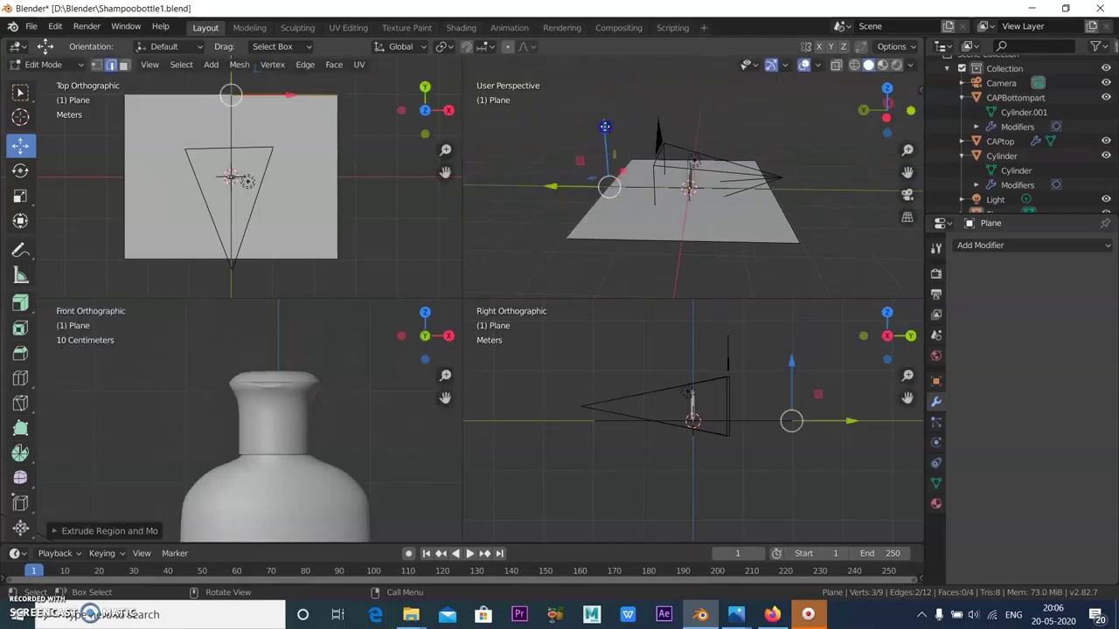
pyautogui.moveTo(603, 129); pyautogui.dragTo(611, 231)
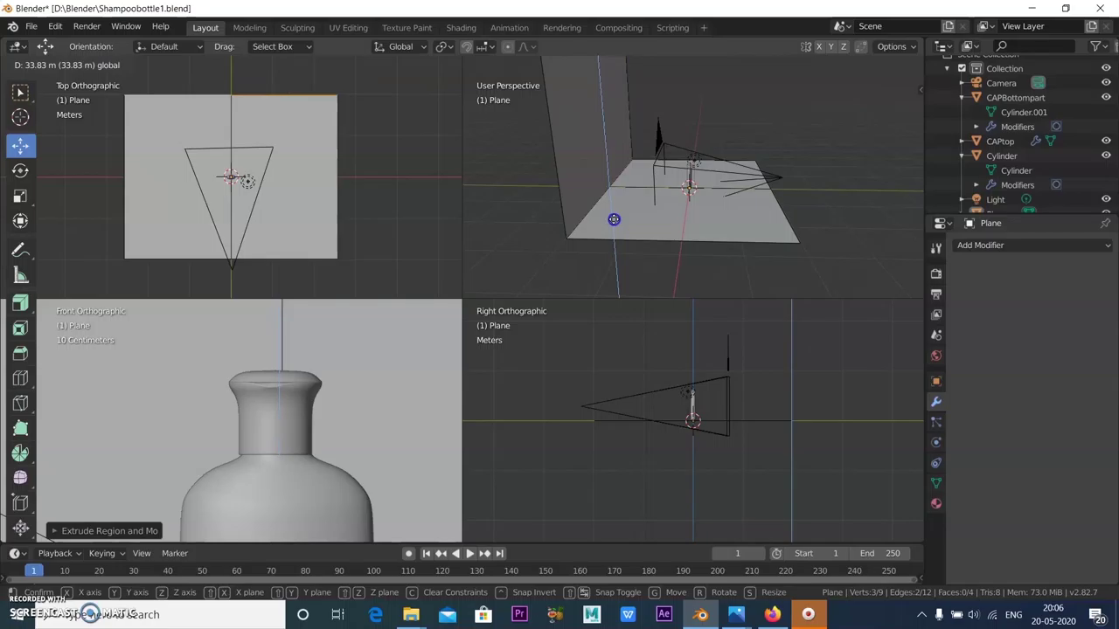
pyautogui.click(613, 219)
pyautogui.moveTo(614, 220); pyautogui.dragTo(770, 229, button='middle')
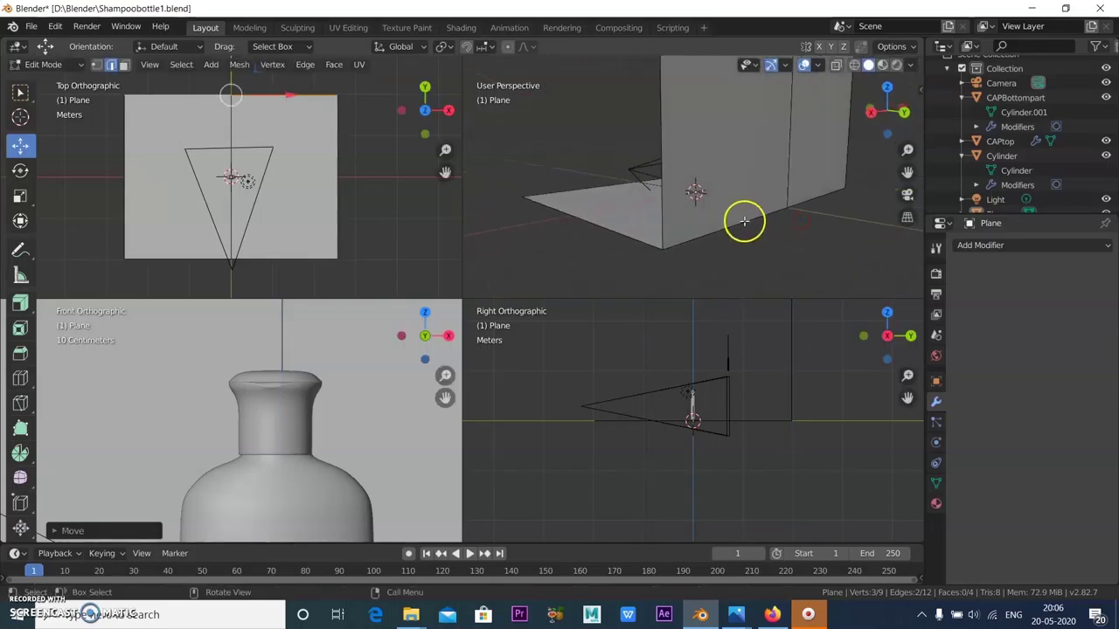
# Step: Select the two corner edges where the floor meets the wall
pyautogui.click(744, 221)
pyautogui.keyDown('shift'); pyautogui.click(823, 195); pyautogui.keyUp('shift')
pyautogui.moveTo(813, 237); pyautogui.dragTo(700, 223, button='middle')
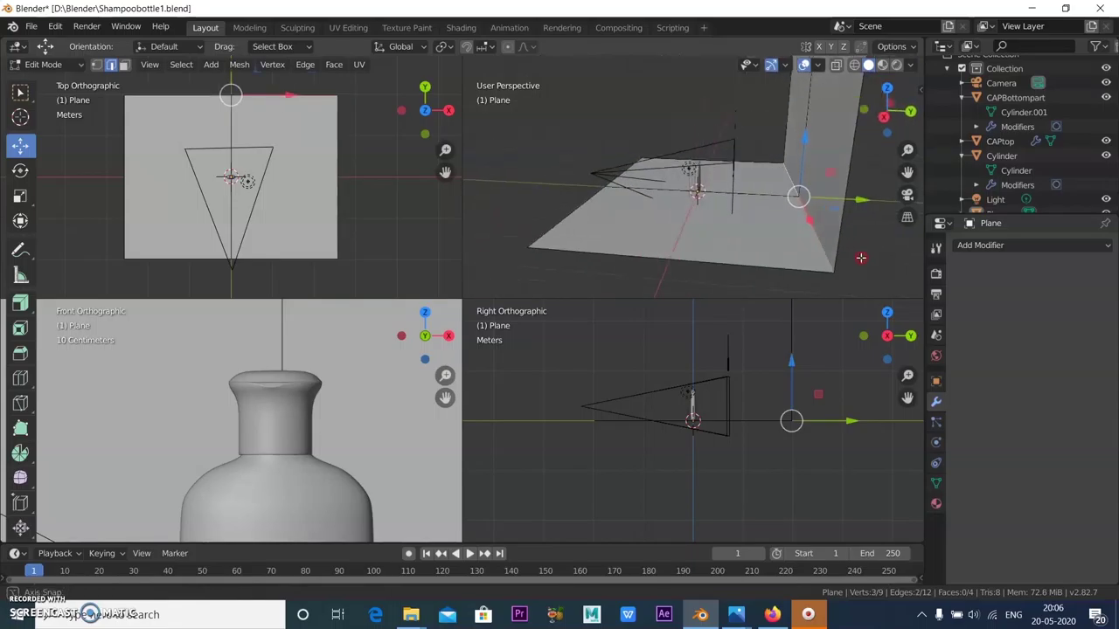
pyautogui.click(21, 350)
# Step: Bevel the two floor-wall corner edges and raise the bevel to 15 segments
pyautogui.moveTo(805, 117); pyautogui.dragTo(833, 277)
pyautogui.click(96, 531)
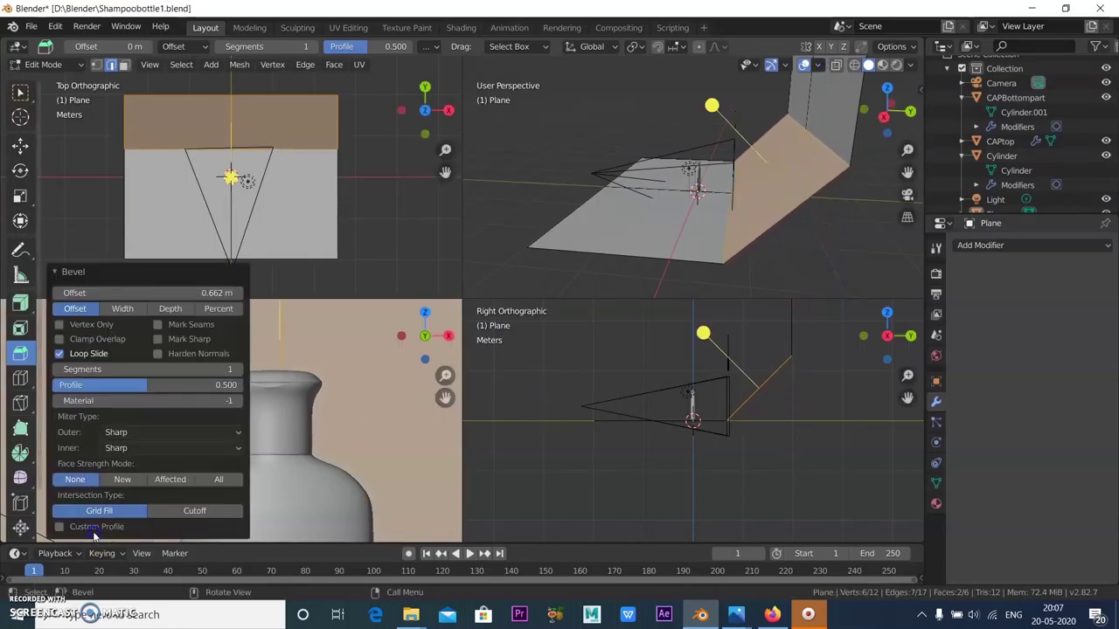
pyautogui.moveTo(152, 373)
pyautogui.mouseDown()
pyautogui.moveTo(193, 366)
pyautogui.moveTo(153, 373)
pyautogui.mouseUp()
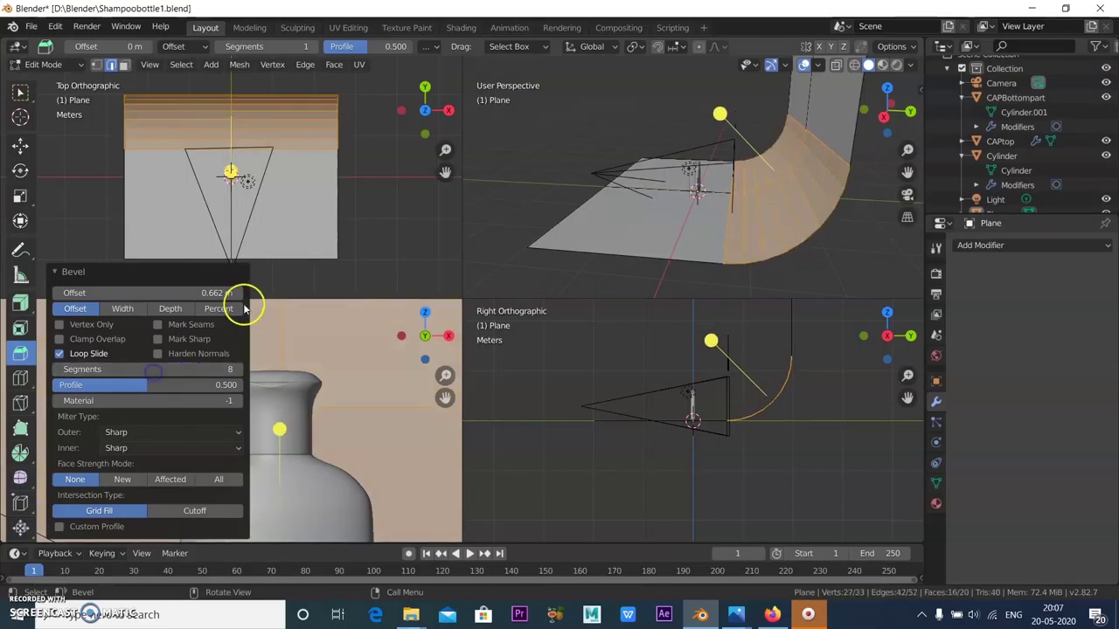
pyautogui.moveTo(140, 371); pyautogui.dragTo(155, 373)
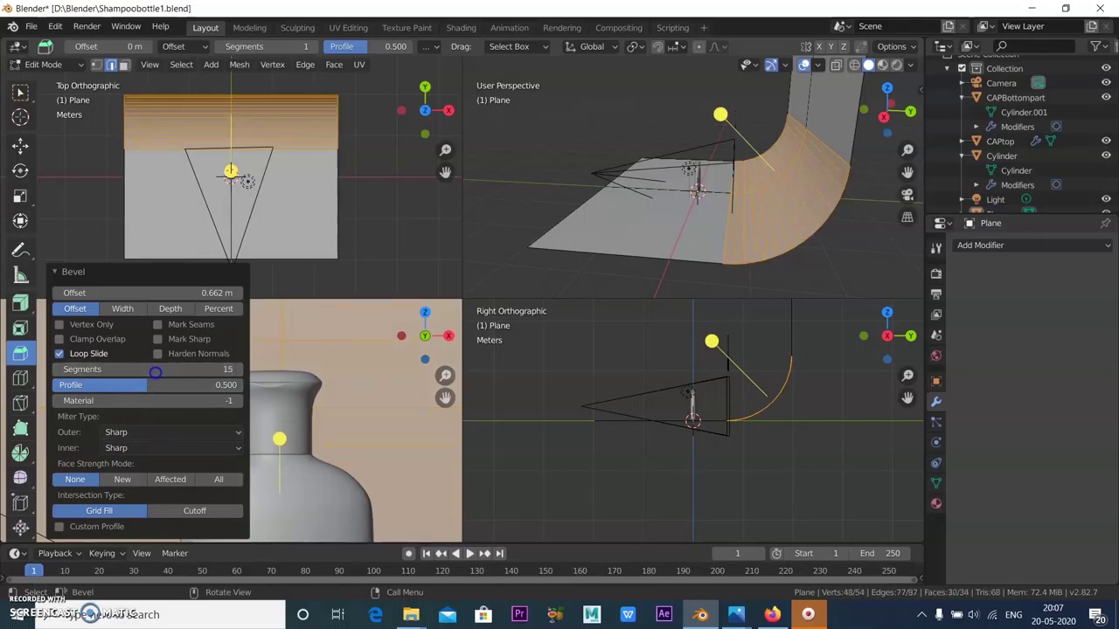
pyautogui.click(813, 278)
# Step: Switch to the camera view and return the backdrop to Object Mode
pyautogui.moveTo(661, 229); pyautogui.dragTo(787, 210, button='middle')
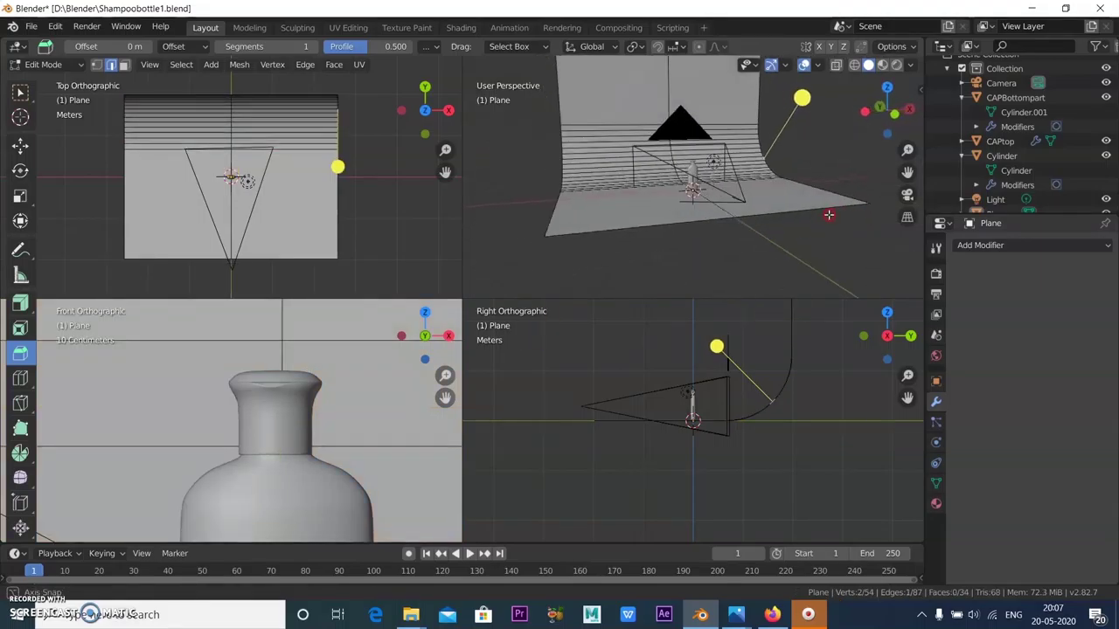
pyautogui.click(907, 196)
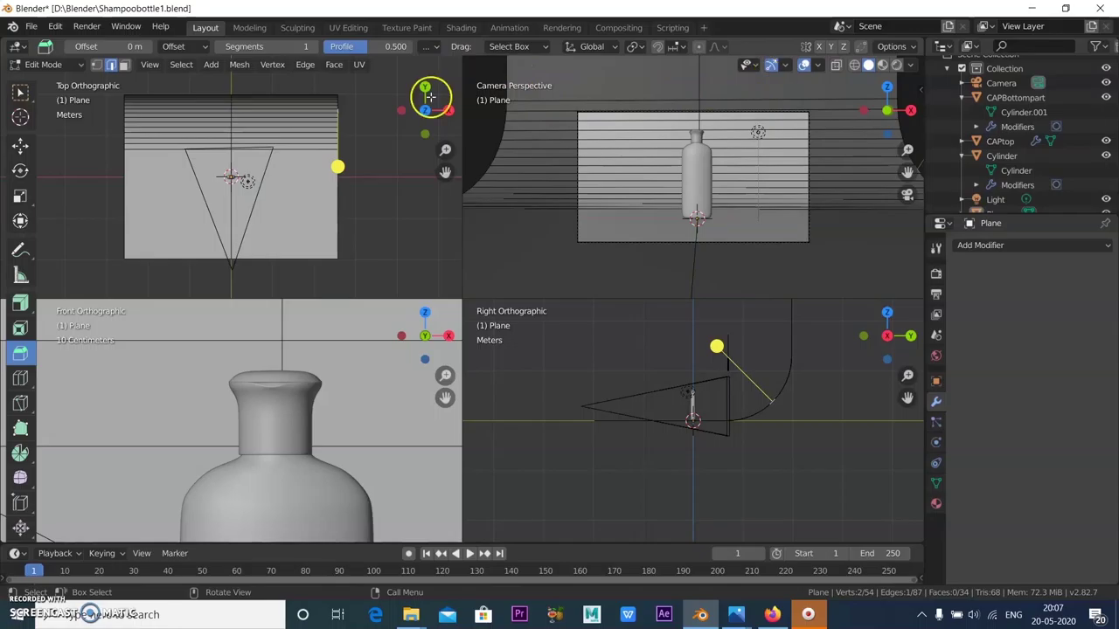
pyautogui.click(48, 63)
pyautogui.click(43, 81)
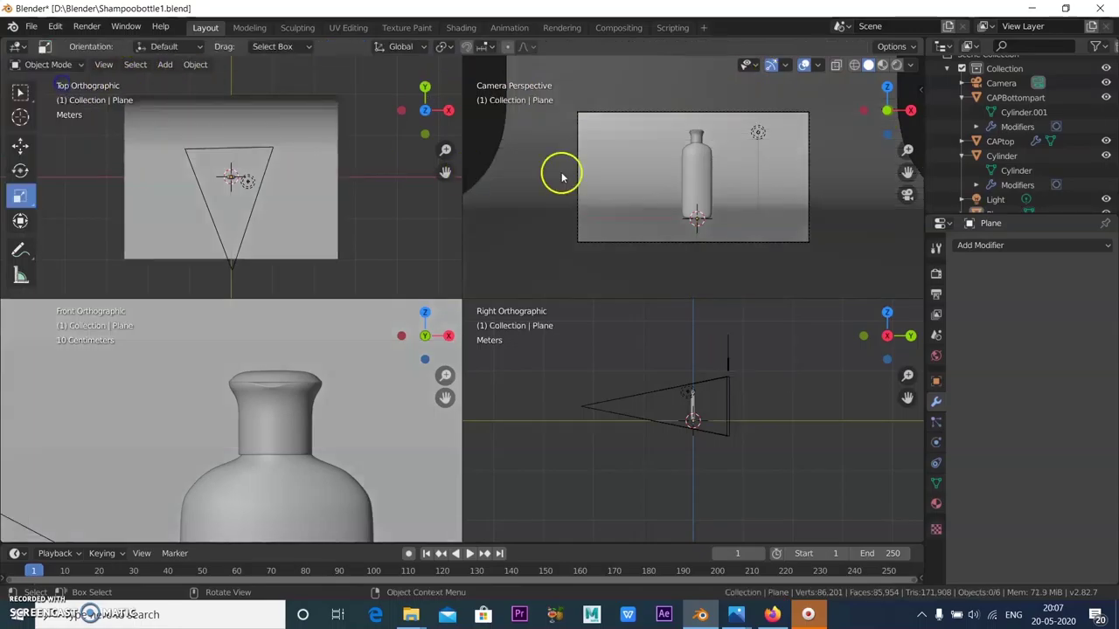
# Step: Select the Light and move it 2.95 m along Y to about −4.03 m
pyautogui.click(702, 169)
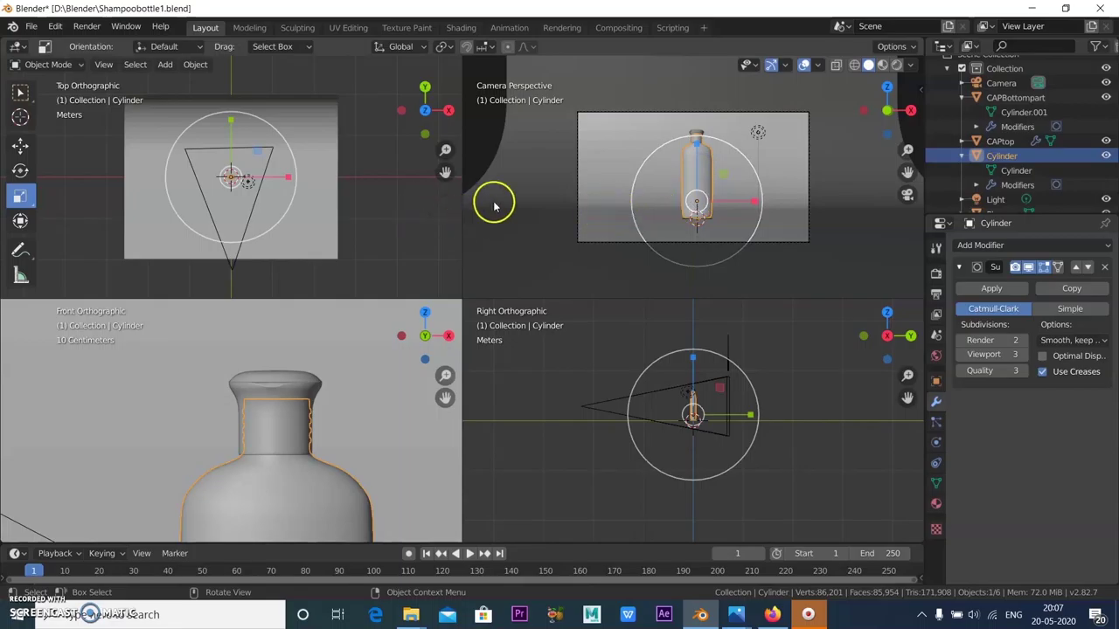
pyautogui.click(20, 146)
pyautogui.click(320, 195)
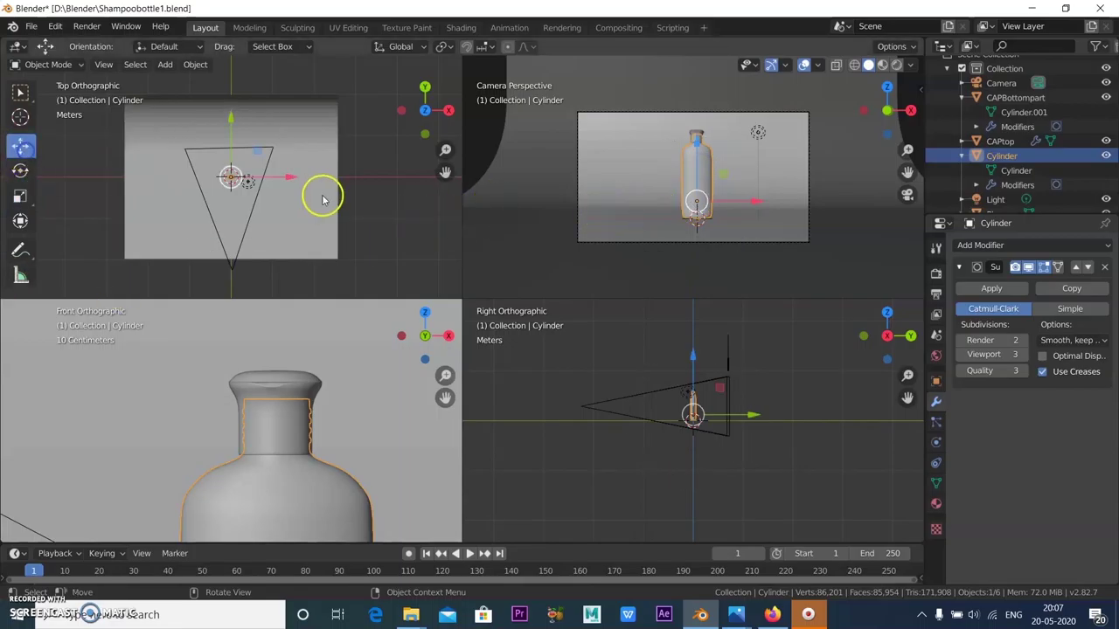
pyautogui.click(759, 134)
pyautogui.moveTo(247, 125); pyautogui.dragTo(277, 232)
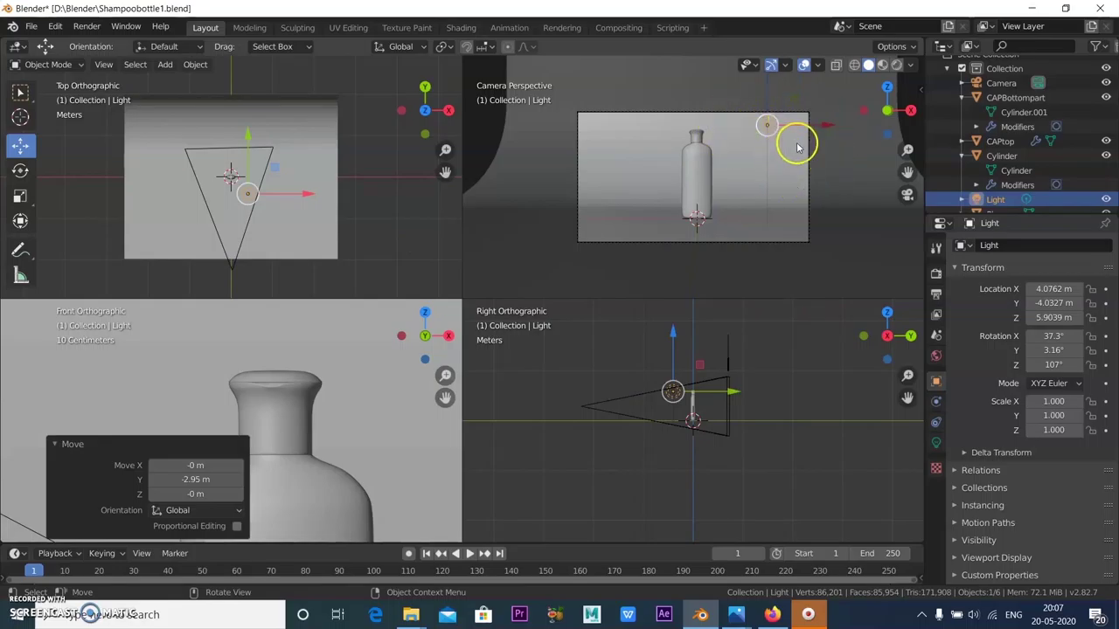
pyautogui.click(936, 445)
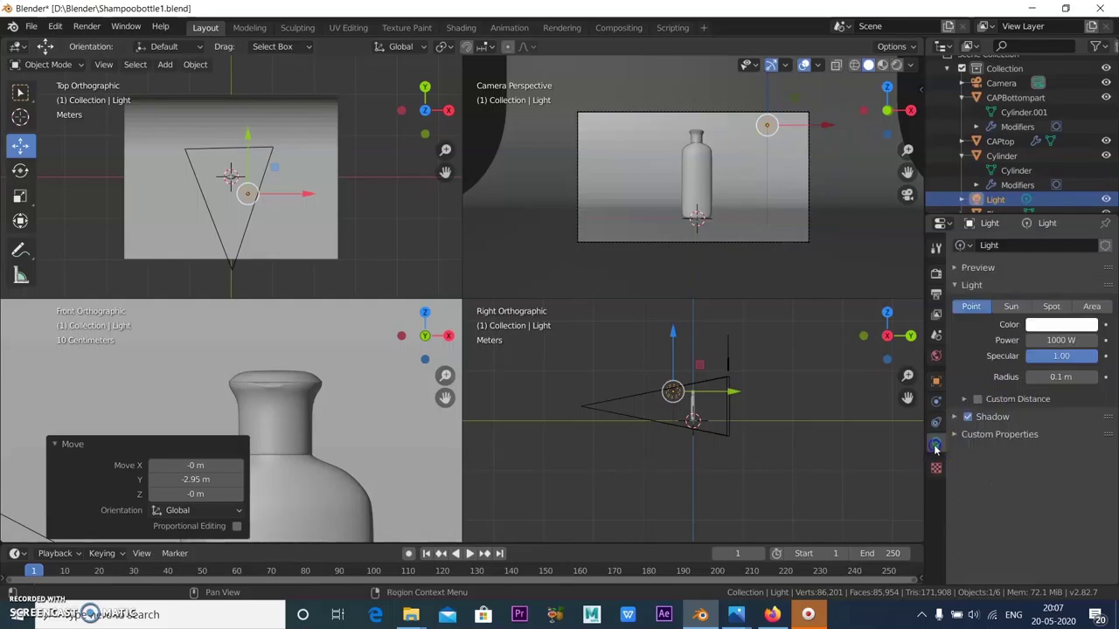
# Step: Turn the light into an Area light and enlarge its size
pyautogui.click(1092, 307)
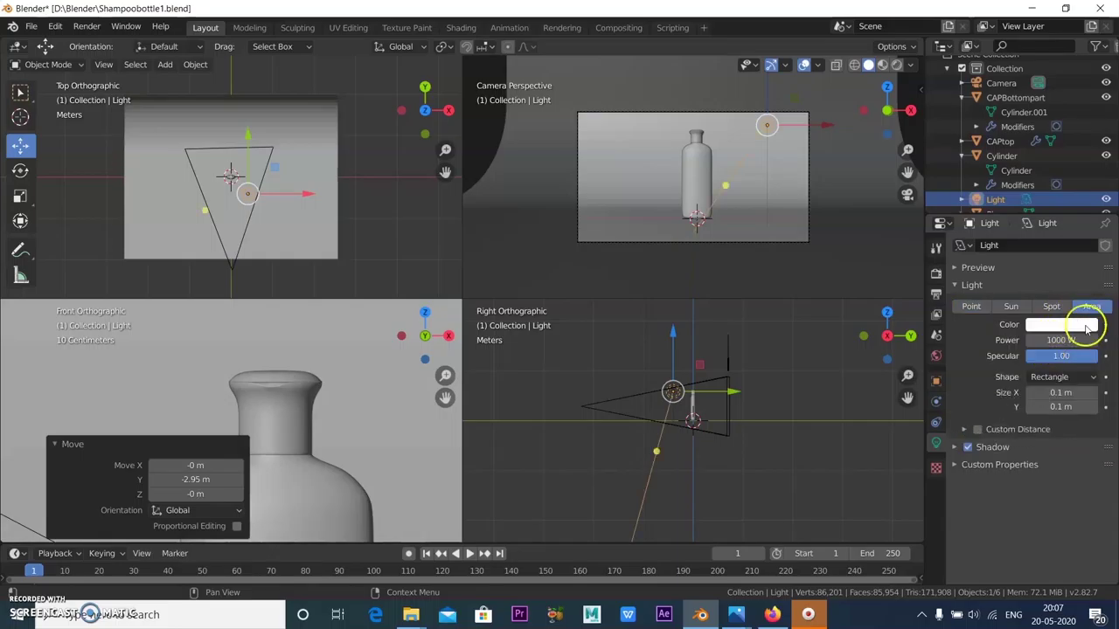
pyautogui.moveTo(1060, 392); pyautogui.dragTo(1082, 407)
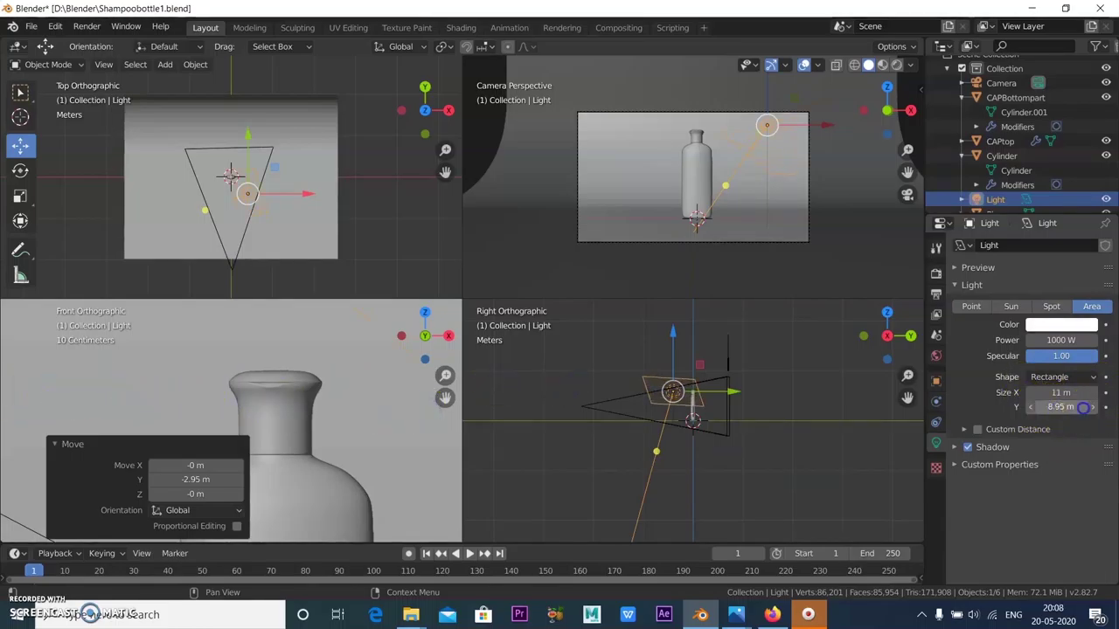
pyautogui.moveTo(81, 406); pyautogui.dragTo(79, 407)
pyautogui.scroll(3, 219, 175)
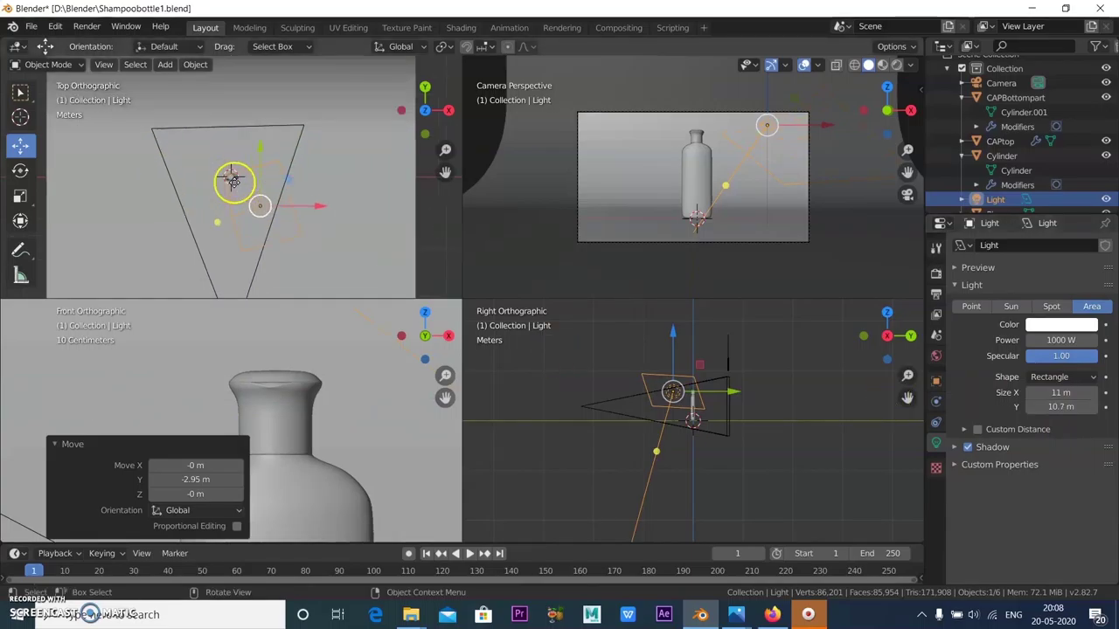
# Step: Rotate and reposition the area light so it faces the bottle
pyautogui.click(21, 171)
pyautogui.moveTo(287, 175); pyautogui.dragTo(337, 214)
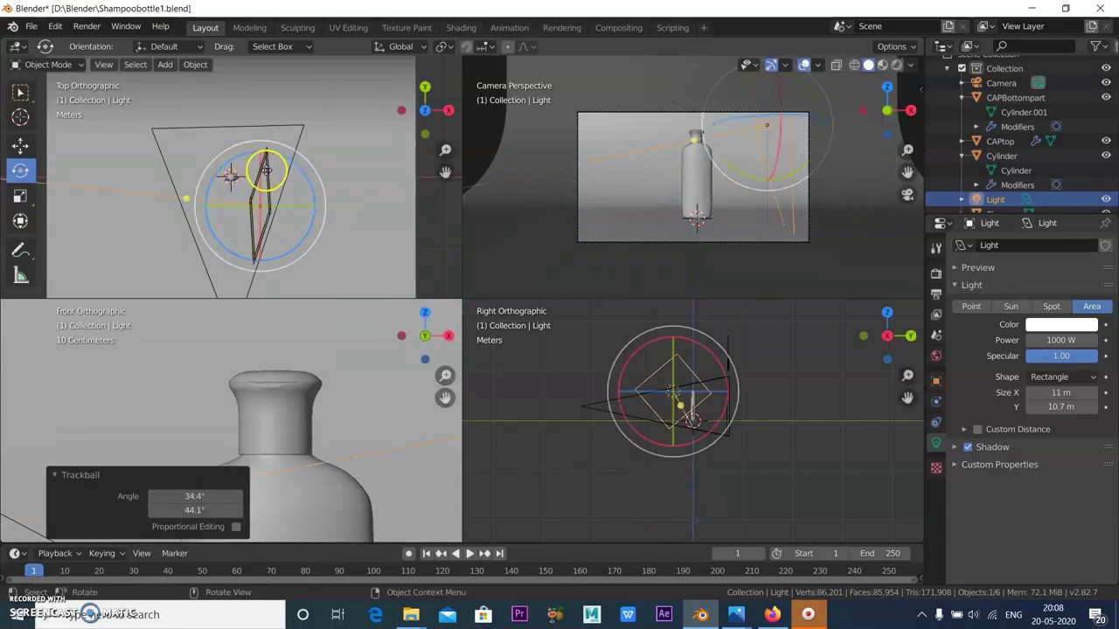
pyautogui.moveTo(298, 172); pyautogui.dragTo(314, 230)
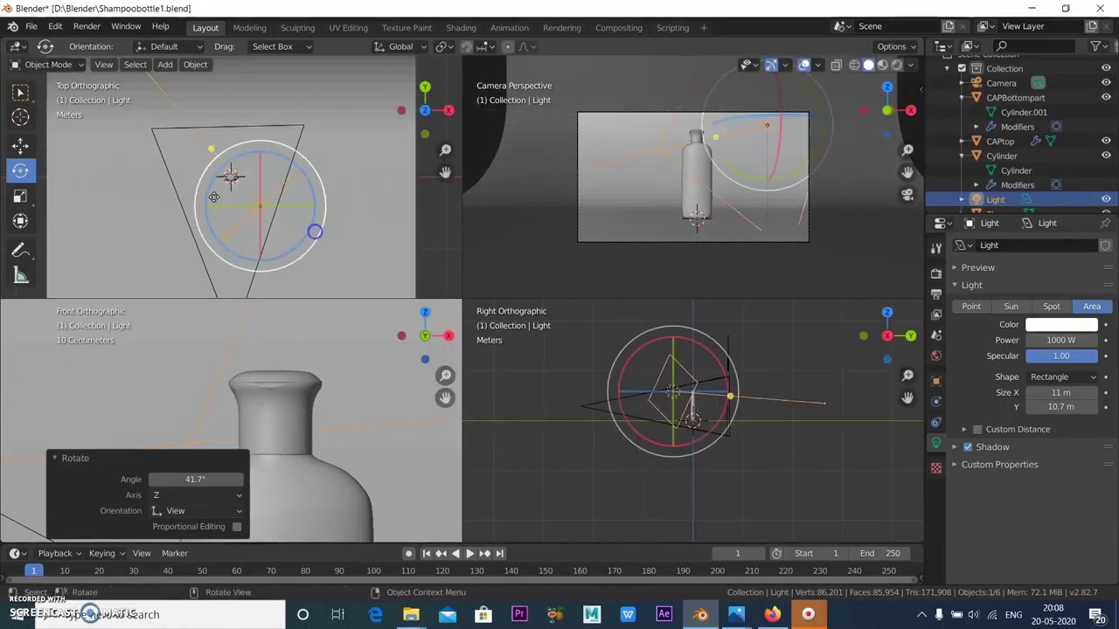
pyautogui.click(21, 146)
pyautogui.moveTo(237, 175); pyautogui.dragTo(270, 234)
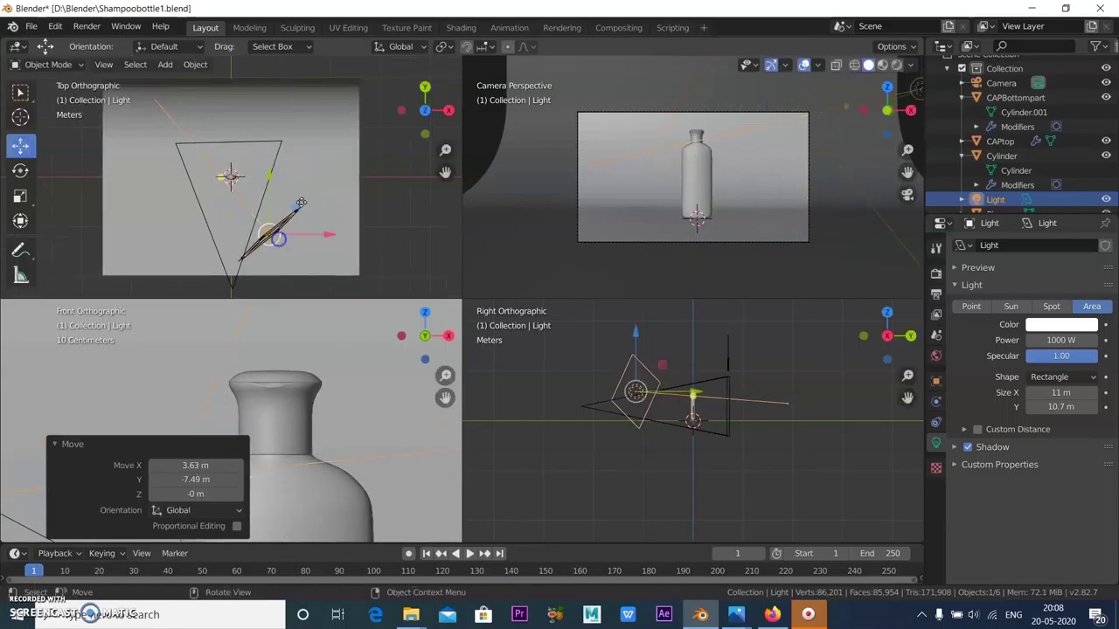
pyautogui.click(20, 171)
pyautogui.moveTo(294, 216); pyautogui.dragTo(273, 226)
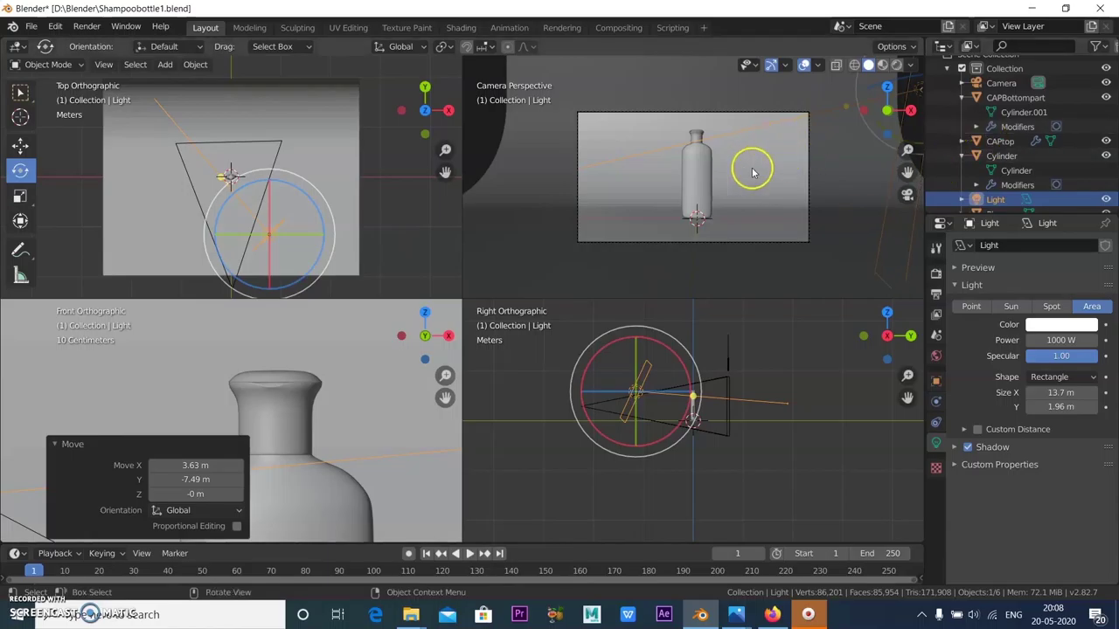
# Step: Switch to Rendered shading, nudge the light, and stretch it into a 16.9 × 1.82 m strip
pyautogui.click(896, 65)
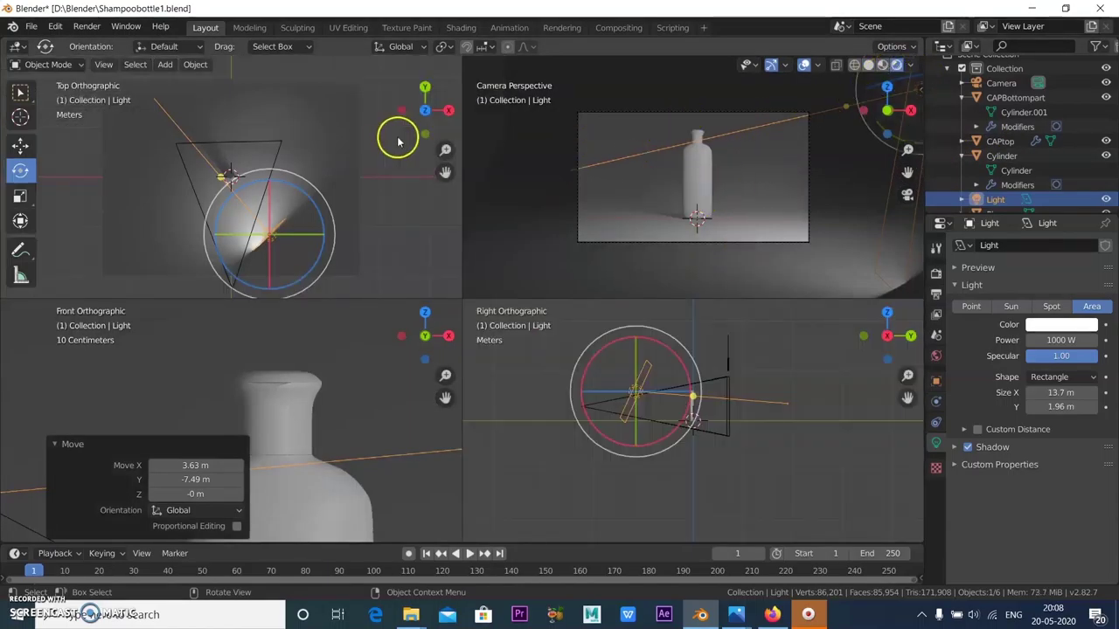
pyautogui.click(21, 138)
pyautogui.moveTo(273, 200)
pyautogui.mouseDown()
pyautogui.moveTo(282, 177)
pyautogui.moveTo(288, 188)
pyautogui.mouseUp()
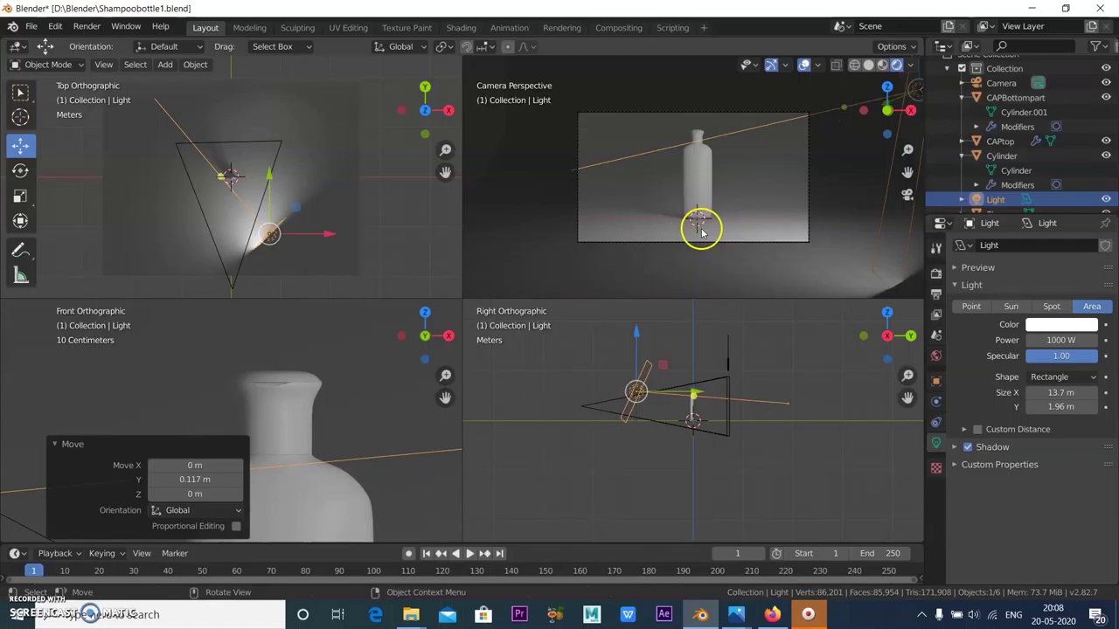
pyautogui.moveTo(636, 367); pyautogui.dragTo(646, 352)
# Step: Place the duplicated light, turn it about 89°, and shift it about half a metre
pyautogui.press('g')
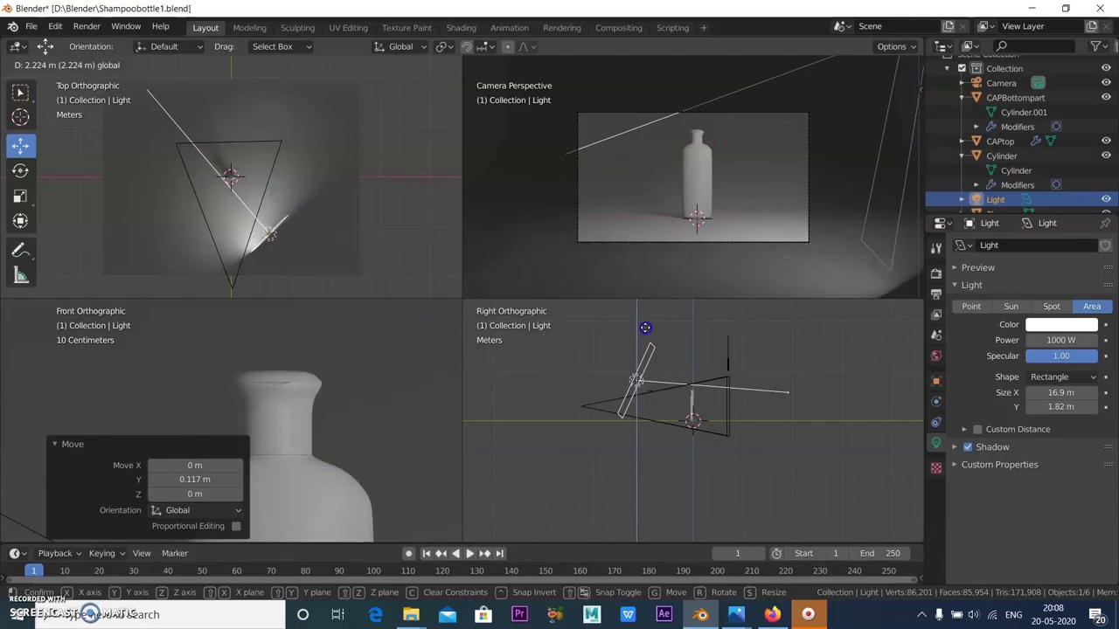
pyautogui.click(356, 180)
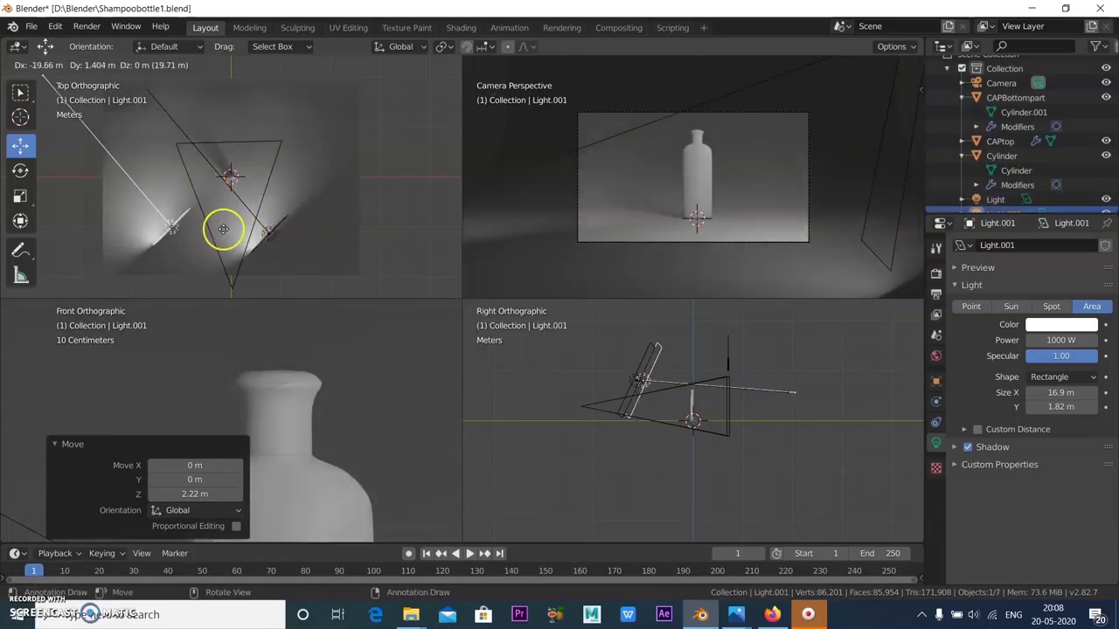
pyautogui.click(240, 220)
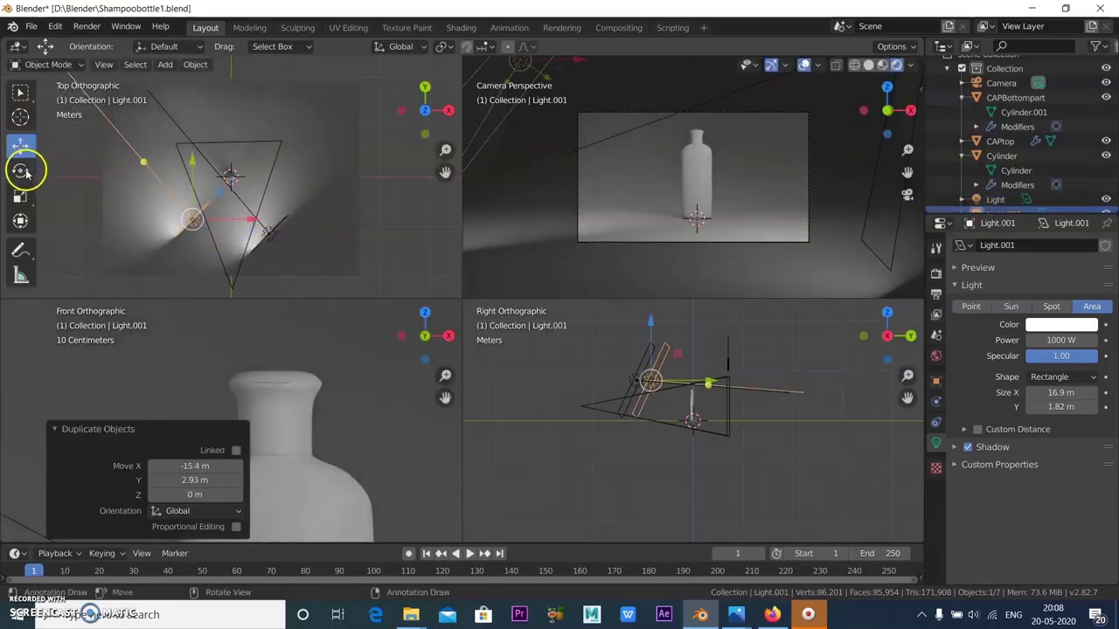
pyautogui.click(25, 171)
pyautogui.moveTo(250, 182); pyautogui.dragTo(210, 278)
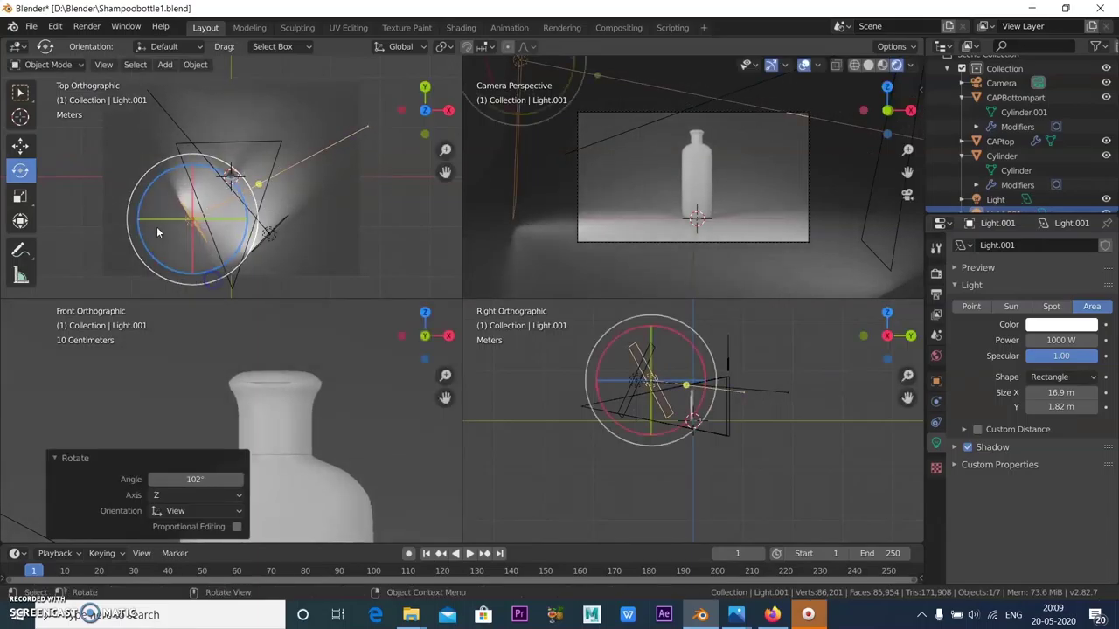
pyautogui.click(20, 146)
pyautogui.moveTo(197, 210)
pyautogui.mouseDown()
pyautogui.moveTo(183, 213)
pyautogui.moveTo(196, 211)
pyautogui.mouseUp()
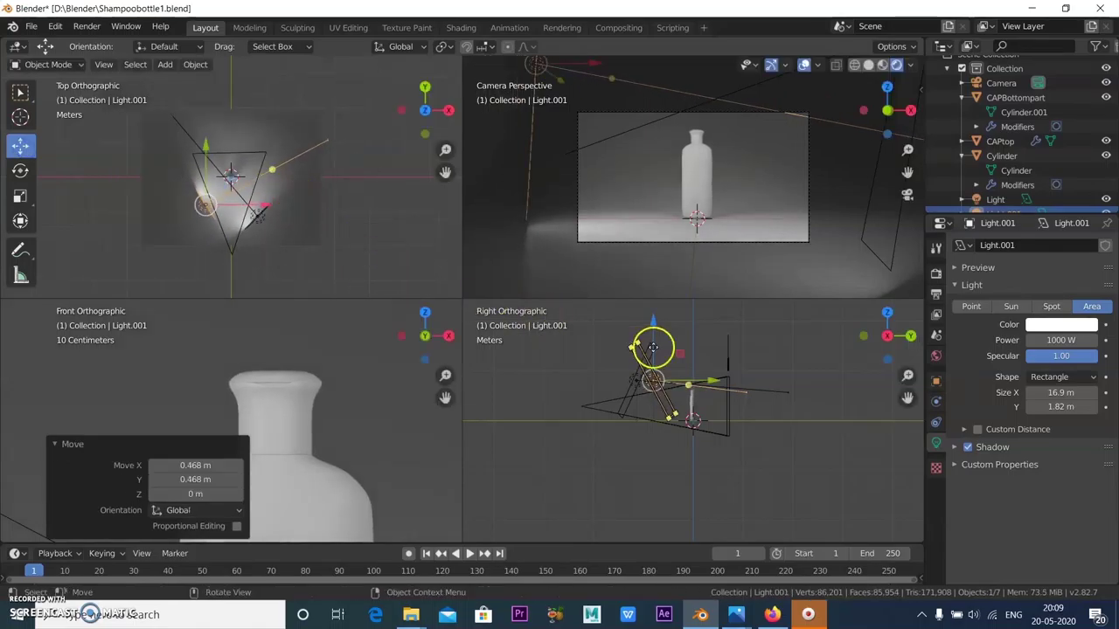
# Step: Tilt Light.001 in the side view and spin it around the viewing axis
pyautogui.click(21, 171)
pyautogui.moveTo(711, 350)
pyautogui.mouseDown()
pyautogui.moveTo(753, 357)
pyautogui.moveTo(724, 346)
pyautogui.moveTo(732, 365)
pyautogui.moveTo(719, 363)
pyautogui.mouseUp()
pyautogui.moveTo(274, 215); pyautogui.dragTo(271, 206)
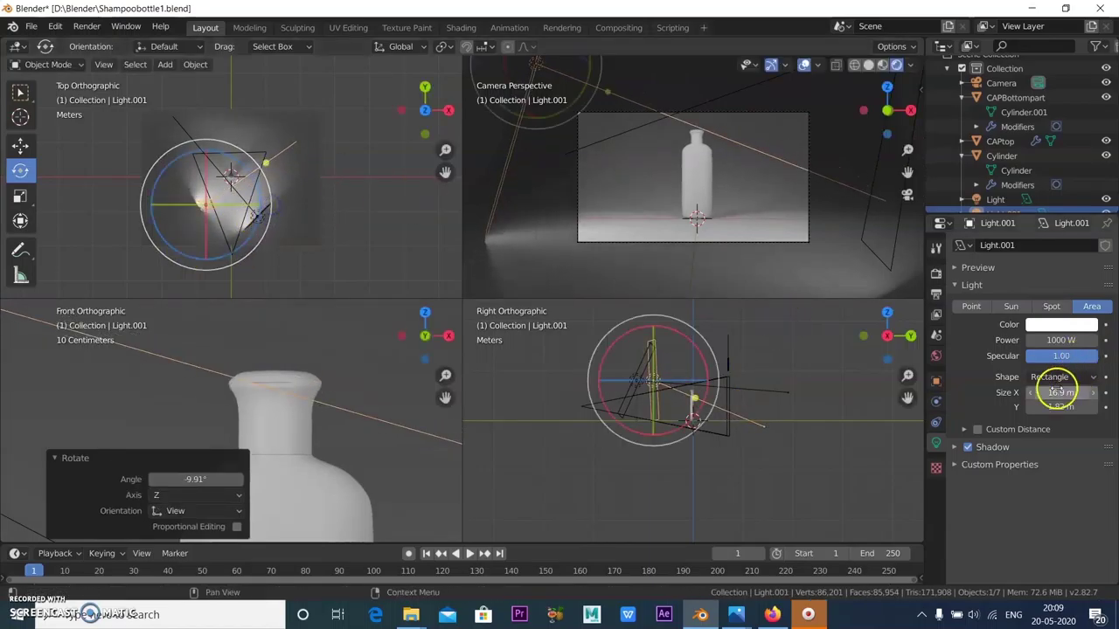
# Step: Enlarge Light.001 to 18.8 × 12.8 m
pyautogui.moveTo(49, 378); pyautogui.dragTo(359, 367)
pyautogui.moveTo(513, 325); pyautogui.dragTo(412, 370)
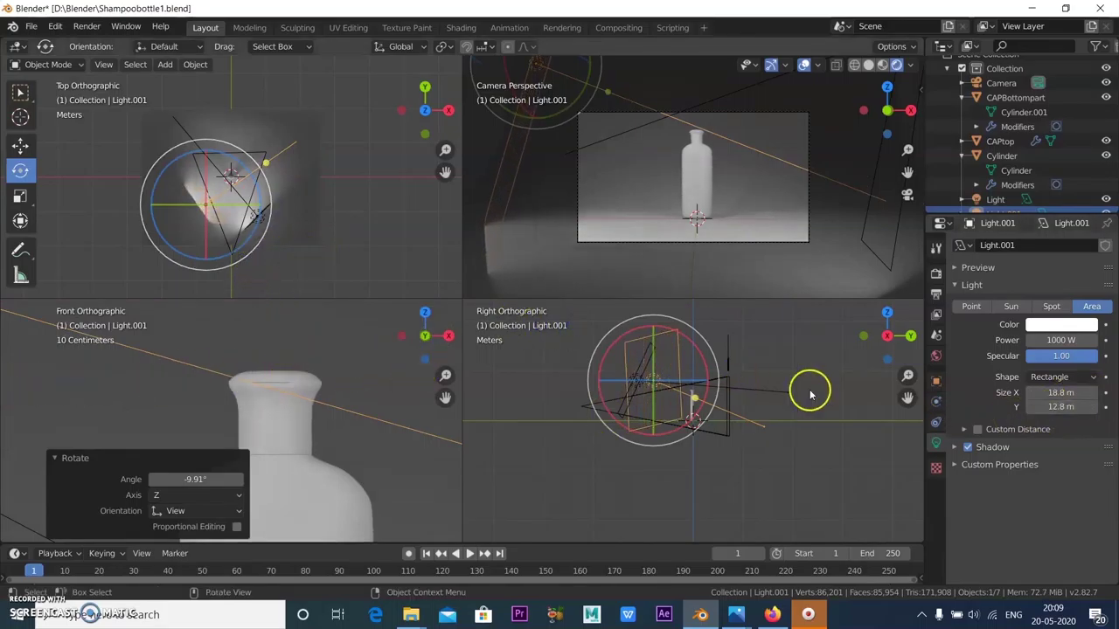
pyautogui.click(349, 213)
pyautogui.scroll(-2, 769, 216)
pyautogui.moveTo(769, 216); pyautogui.dragTo(730, 216, button='middle')
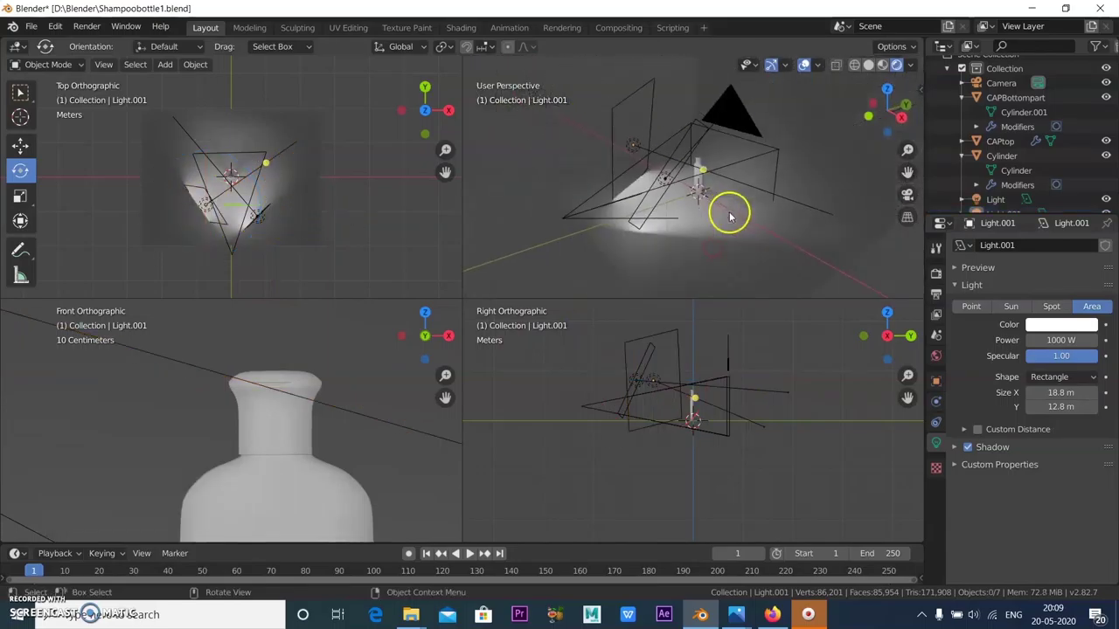
# Step: Select the original Light and resize it to 13.2 × 11.9 m
pyautogui.click(660, 203)
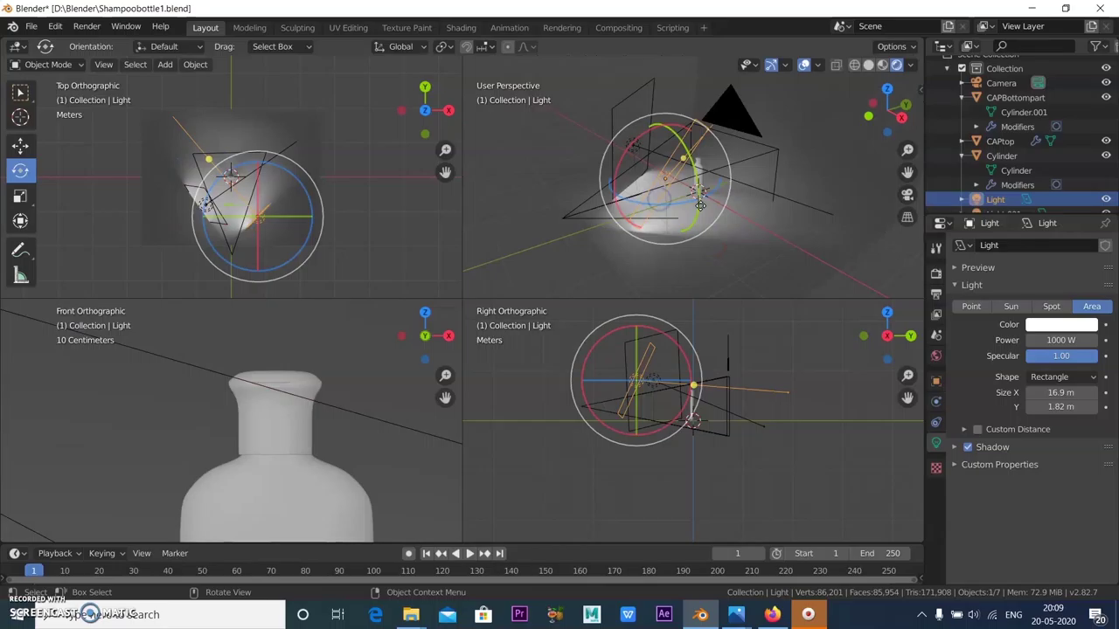
pyautogui.moveTo(721, 122); pyautogui.dragTo(784, 146)
pyautogui.moveTo(784, 146); pyautogui.dragTo(769, 112, button='middle')
pyautogui.moveTo(783, 135); pyautogui.dragTo(694, 179)
pyautogui.moveTo(694, 179); pyautogui.dragTo(764, 157, button='middle')
# Step: Tilt Light slightly toward the bottle and duplicate it as a third light
pyautogui.moveTo(739, 166); pyautogui.dragTo(745, 171)
pyautogui.scroll(5, 156, 165)
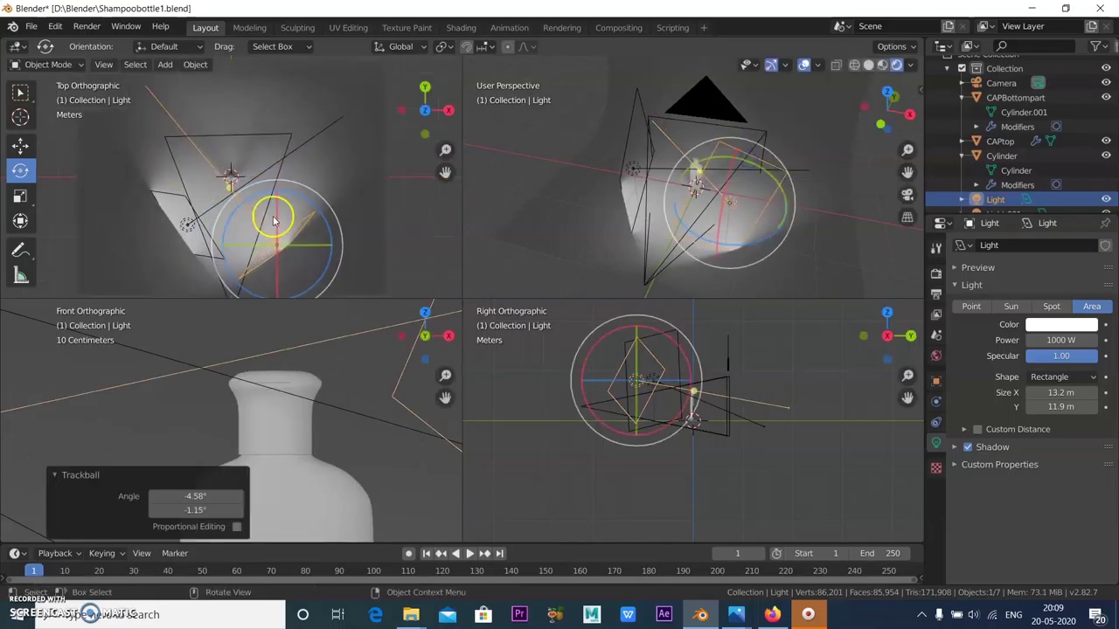
pyautogui.scroll(-3, 236, 167)
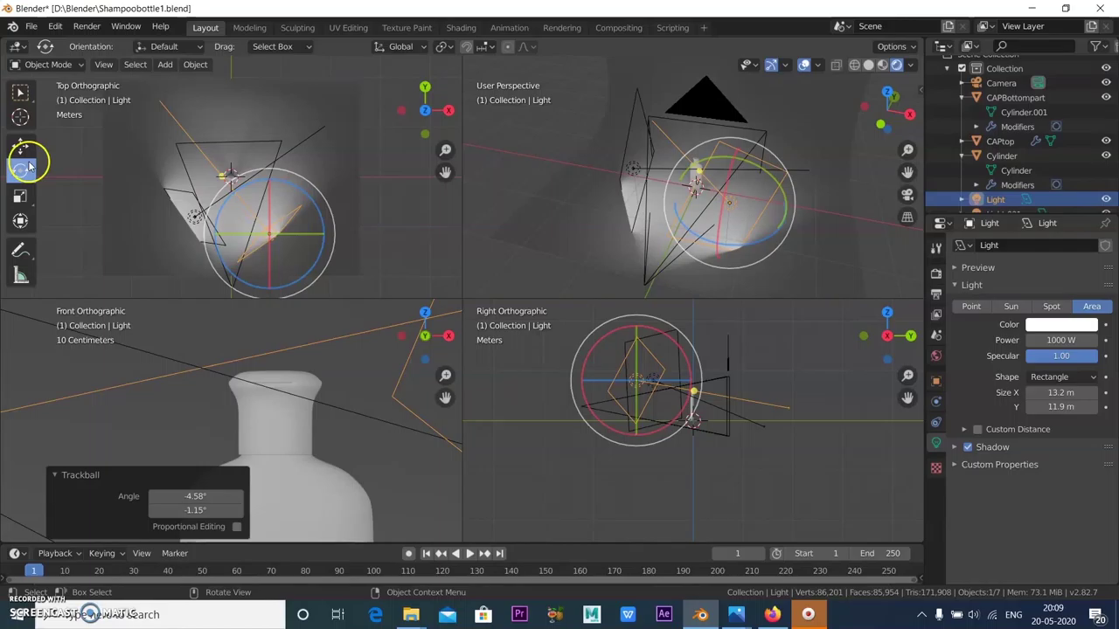
pyautogui.hotkey('shift', 'd')
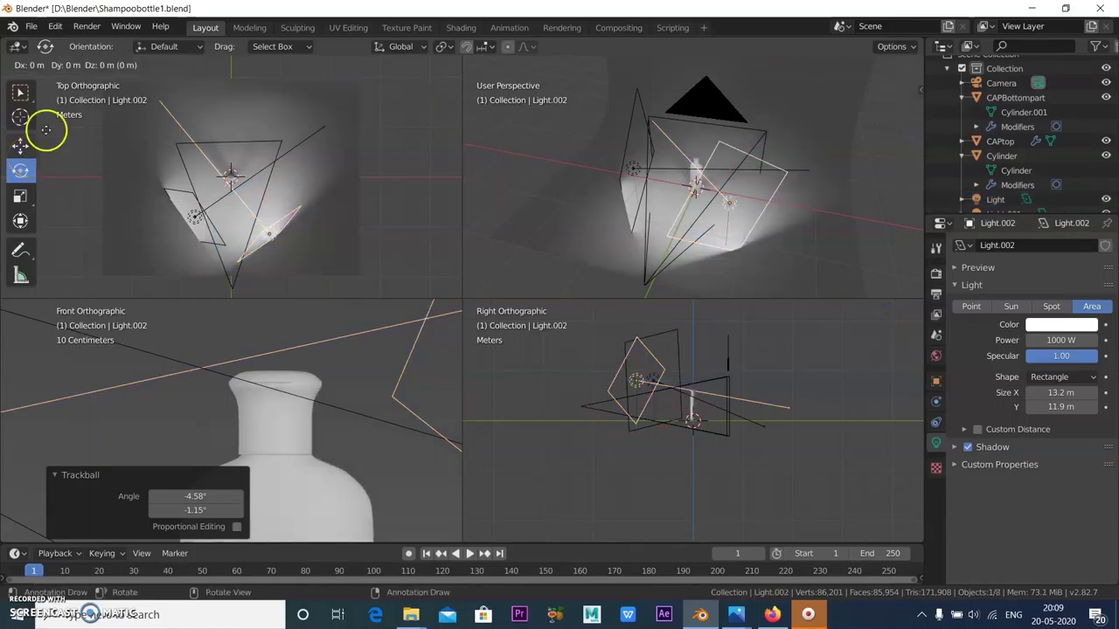
# Step: Place Light.002 and rotate it −72.9° about Y, by trackball, then −16.3° about Z
pyautogui.click(450, 68)
pyautogui.press('r')
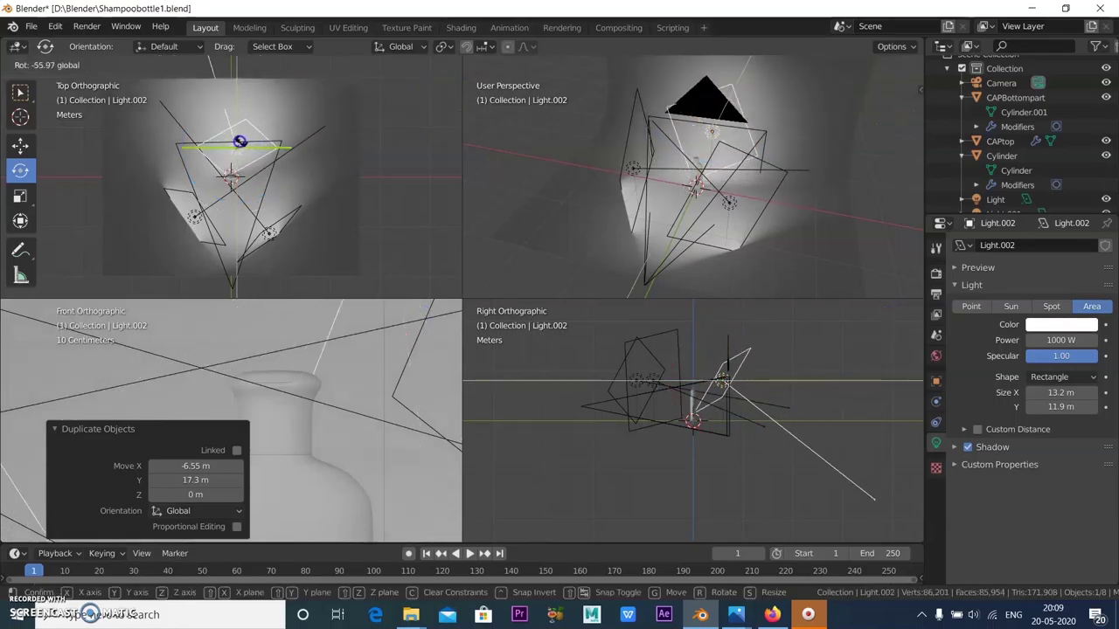
pyautogui.click(260, 140)
pyautogui.press('r')
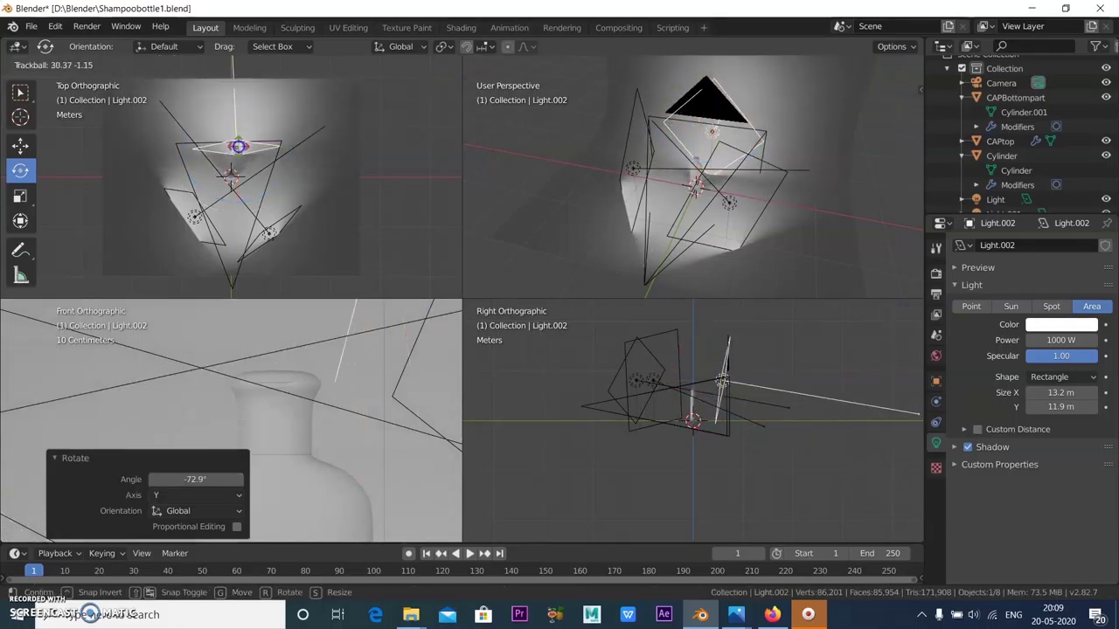
pyautogui.press('r')
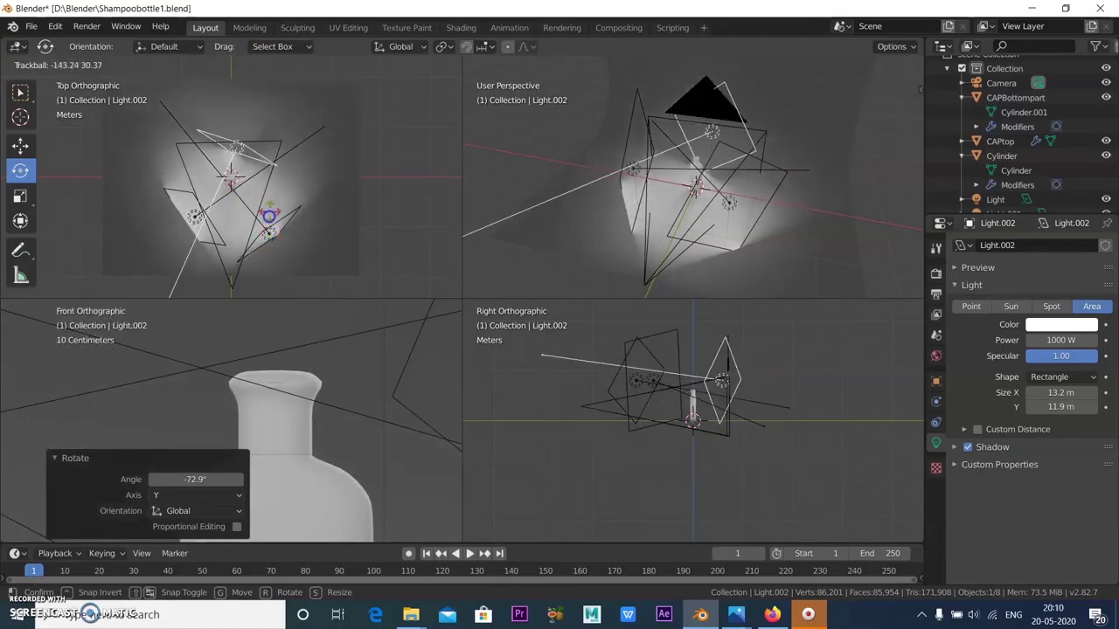
pyautogui.click(269, 216)
pyautogui.press('r')
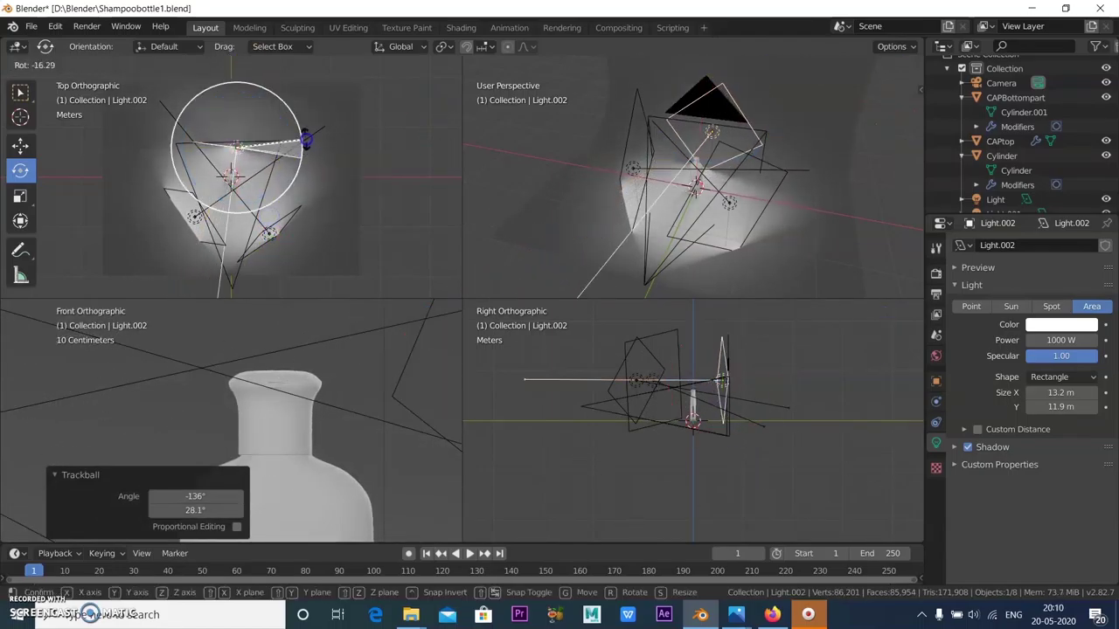
pyautogui.click(300, 143)
# Step: In camera view, tilt Light.002 −15.1° about X, then select the bottle body
pyautogui.click(908, 194)
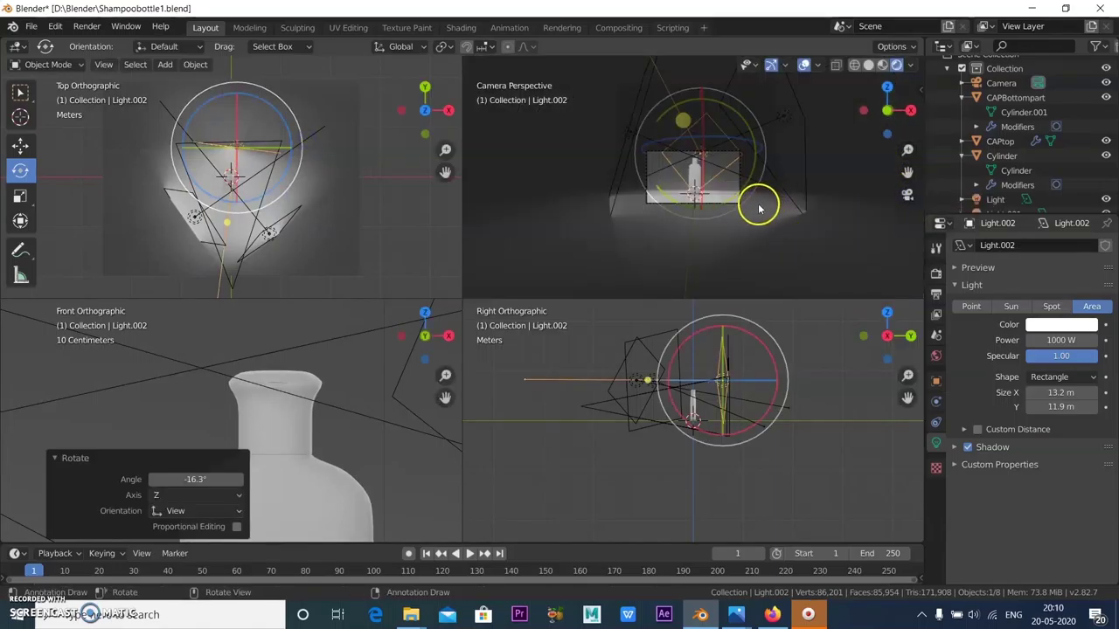
pyautogui.scroll(6, 757, 201)
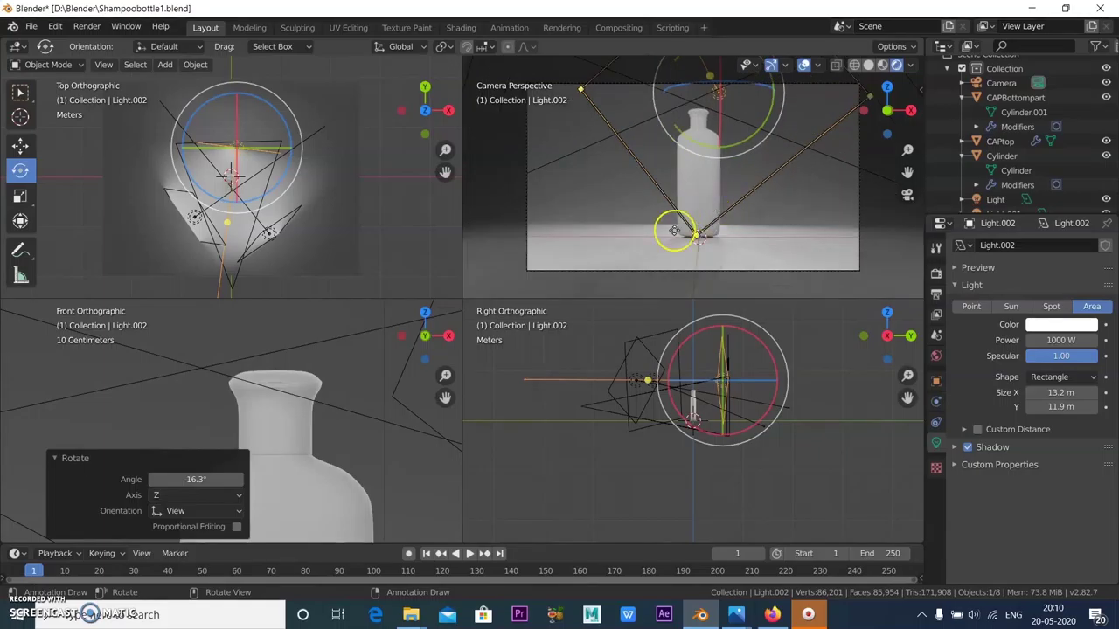
pyautogui.press('r')
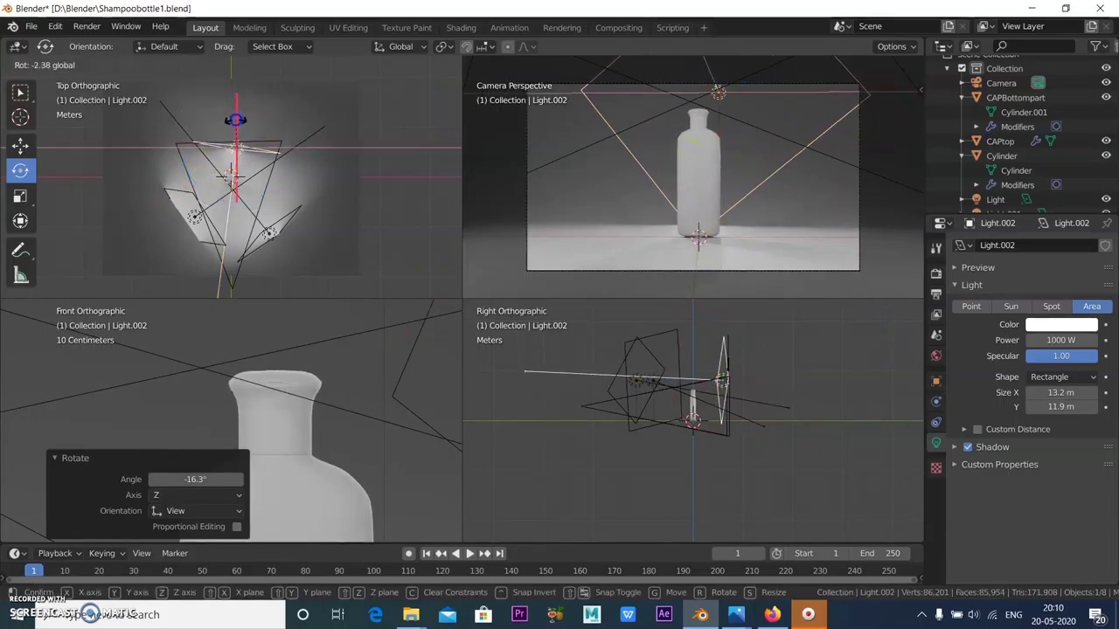
pyautogui.click(231, 133)
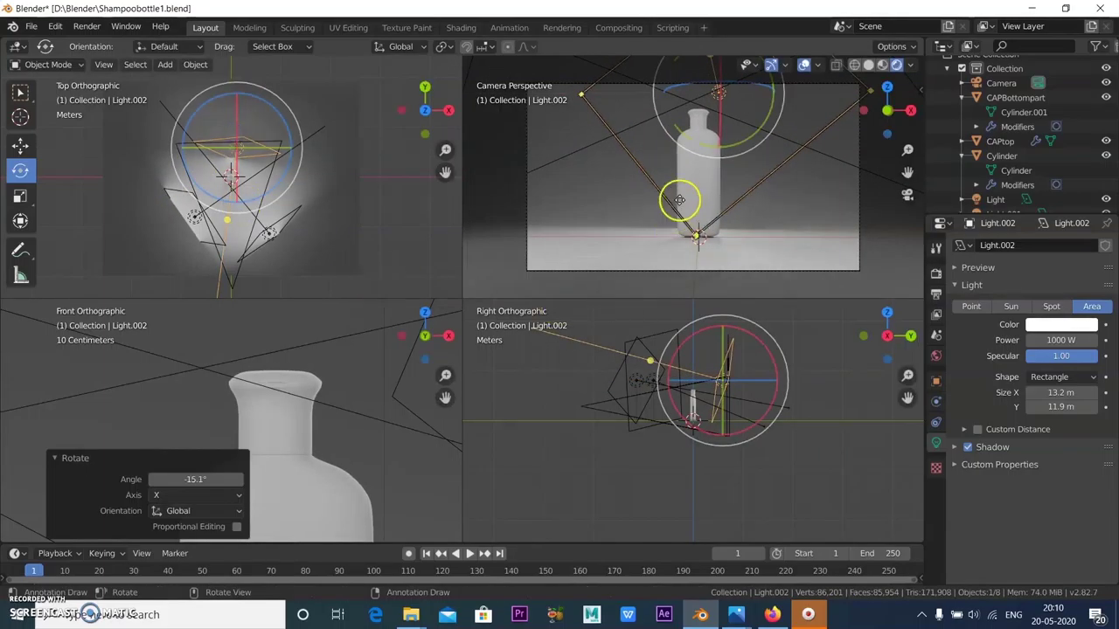
pyautogui.click(844, 420)
pyautogui.scroll(8, 654, 445)
pyautogui.scroll(3, 692, 425)
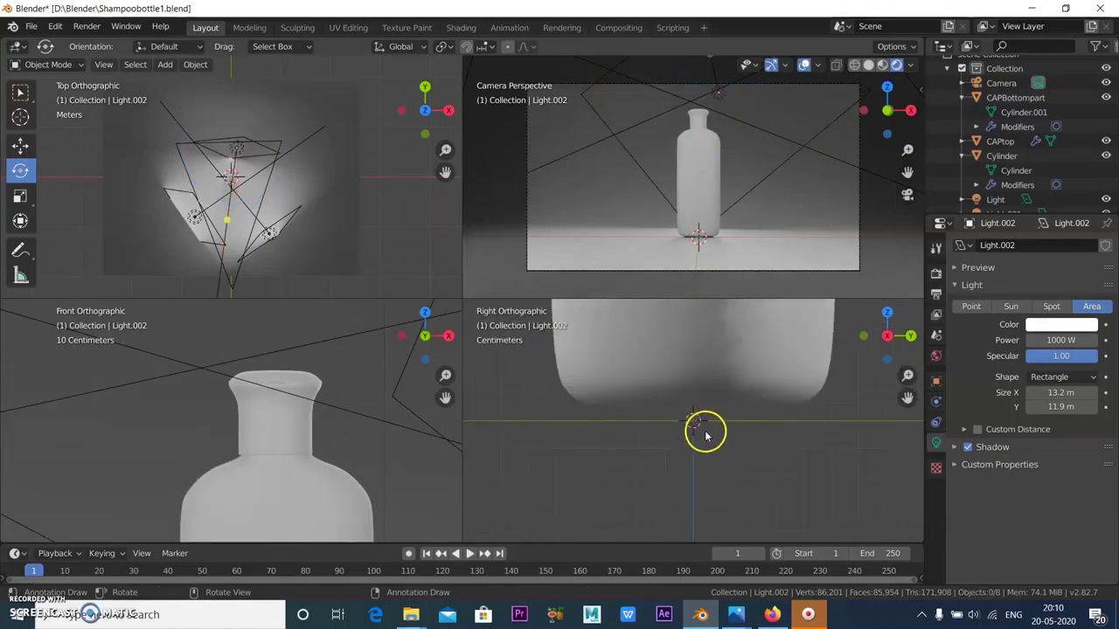
pyautogui.click(760, 376)
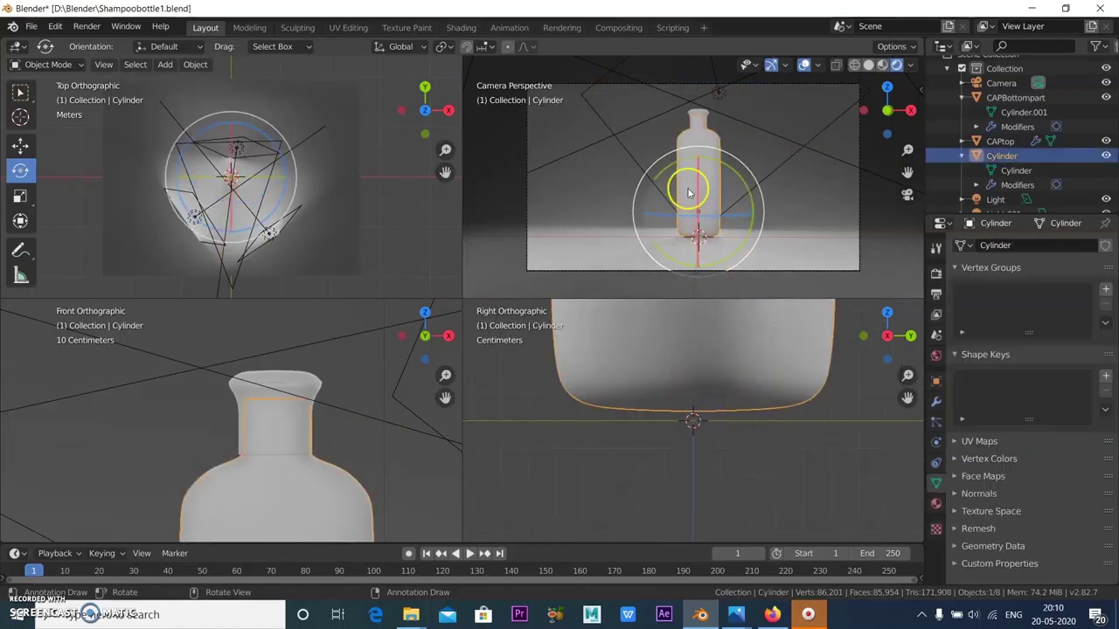
# Step: Select CAPBottompart and return to Object Mode
pyautogui.press('Tab')
pyautogui.press('Tab')
pyautogui.press('Tab')
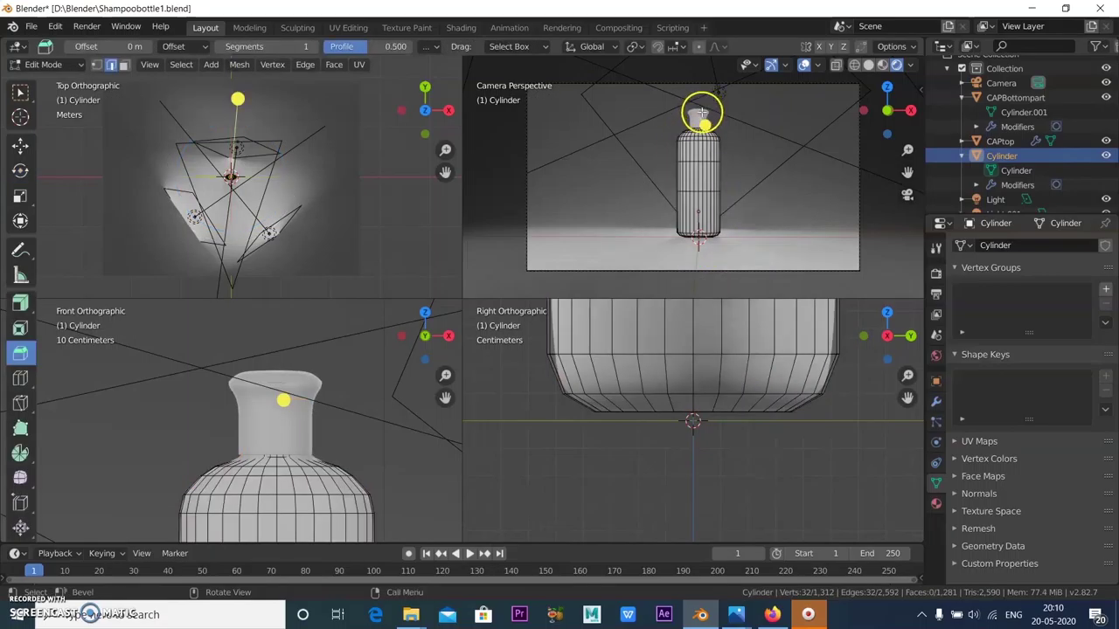
pyautogui.click(21, 146)
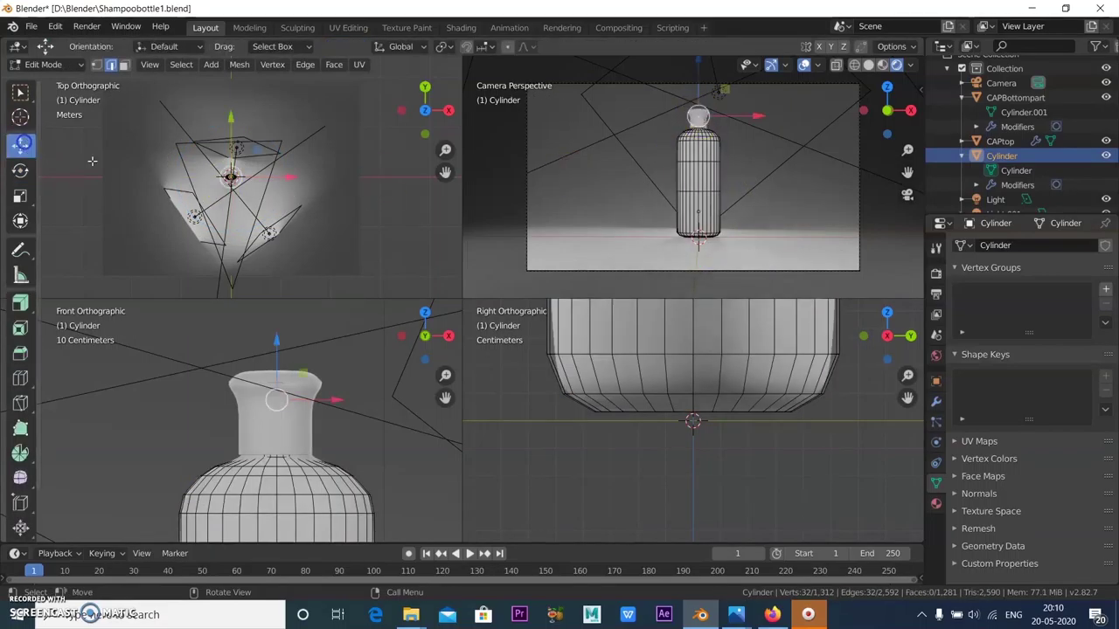
pyautogui.click(997, 98)
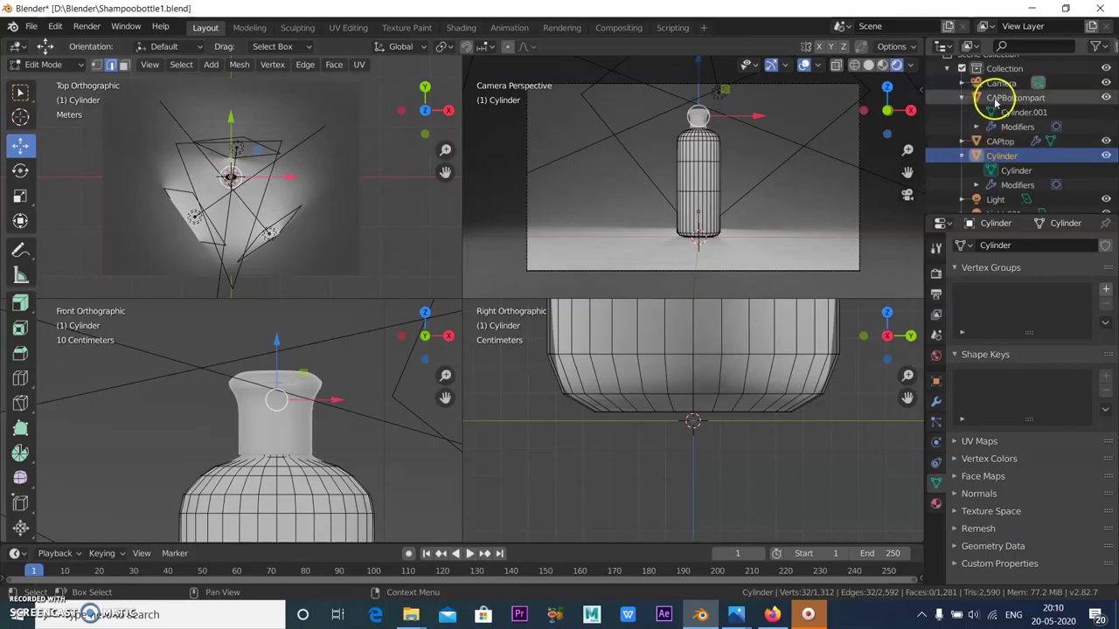
pyautogui.click(45, 63)
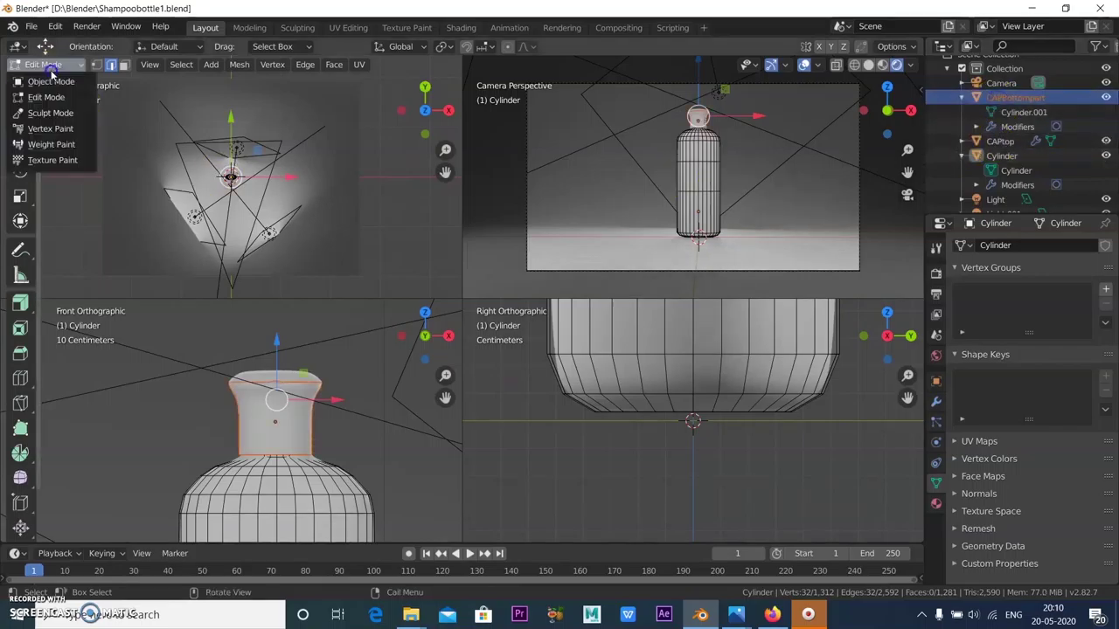
pyautogui.click(50, 77)
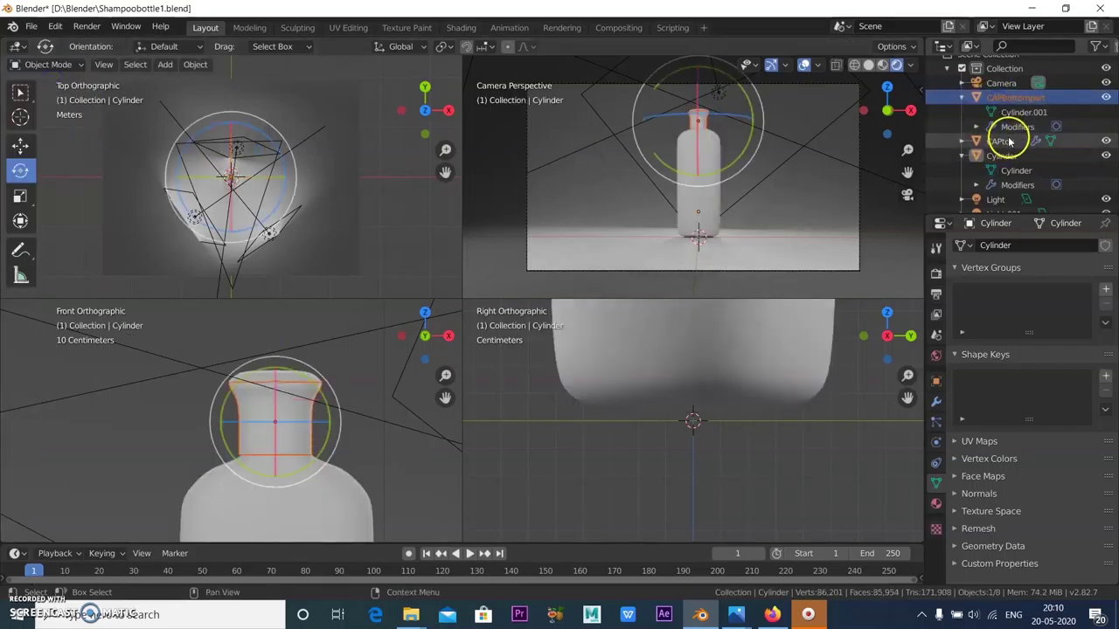
# Step: Collapse the hierarchy items and rename the Cylinder to 'Shampoobase'
pyautogui.click(962, 97)
pyautogui.click(961, 127)
pyautogui.click(1003, 140)
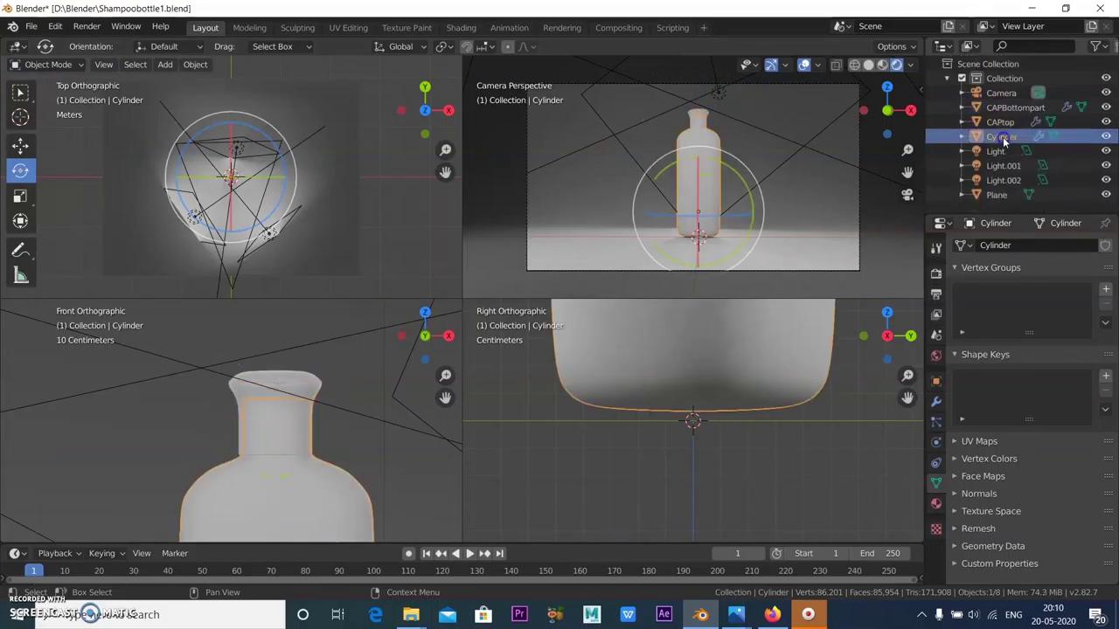
pyautogui.doubleClick(1003, 140)
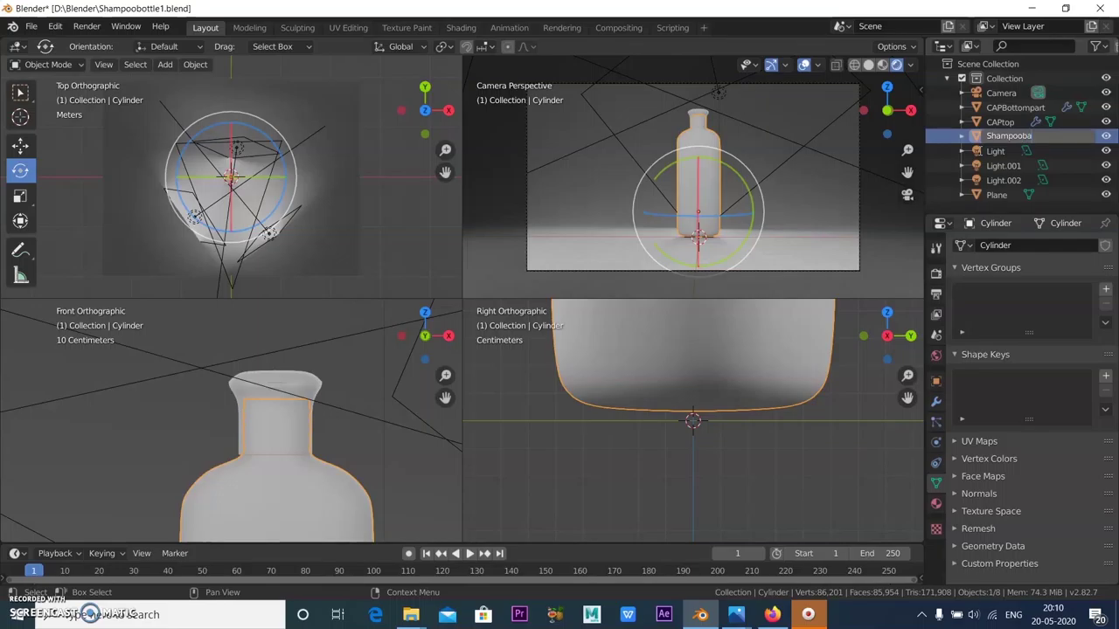
pyautogui.press('Return')
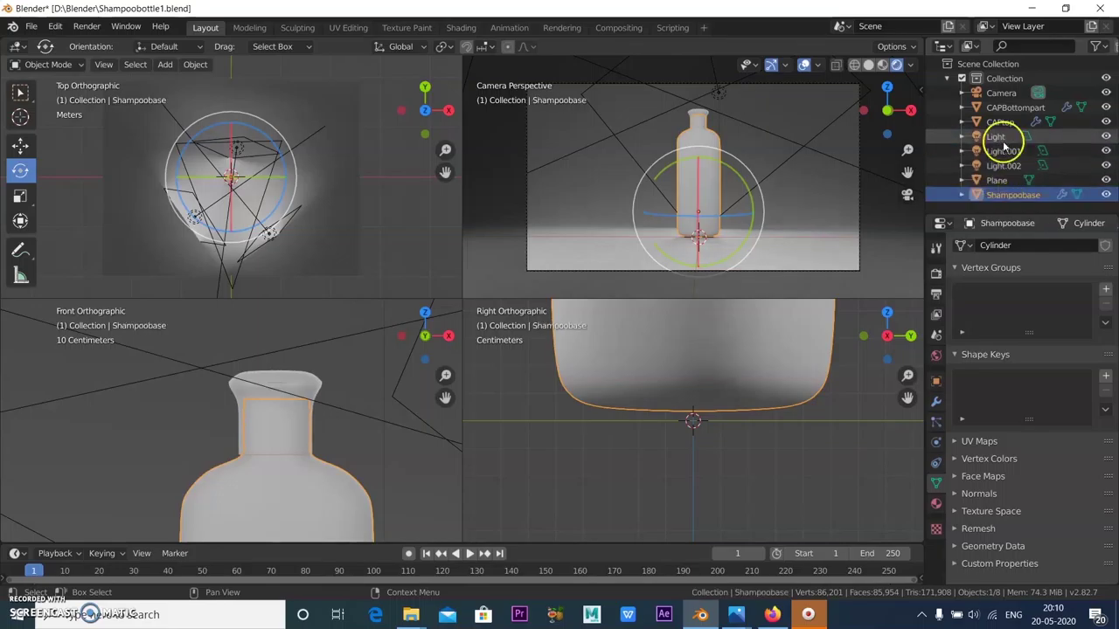
# Step: Lower Shampoobase, CAPBottompart and CAPtop 0.0856 m along Z onto the backdrop
pyautogui.keyDown('ctrl'); pyautogui.click(1012, 108); pyautogui.keyUp('ctrl')
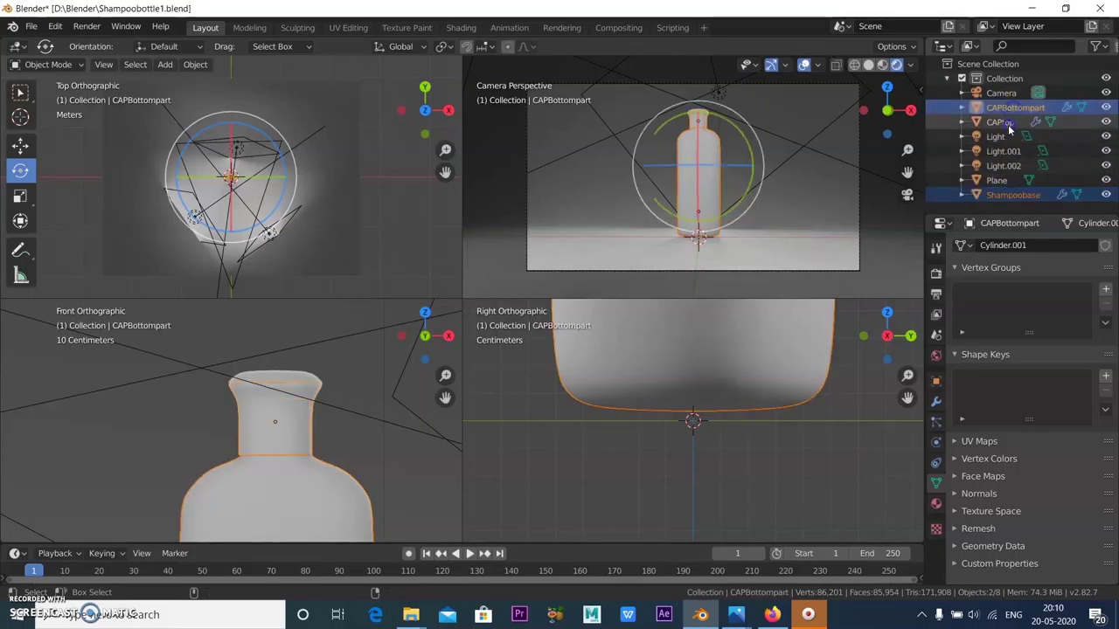
pyautogui.keyDown('ctrl'); pyautogui.click(1008, 124); pyautogui.keyUp('ctrl')
pyautogui.click(20, 146)
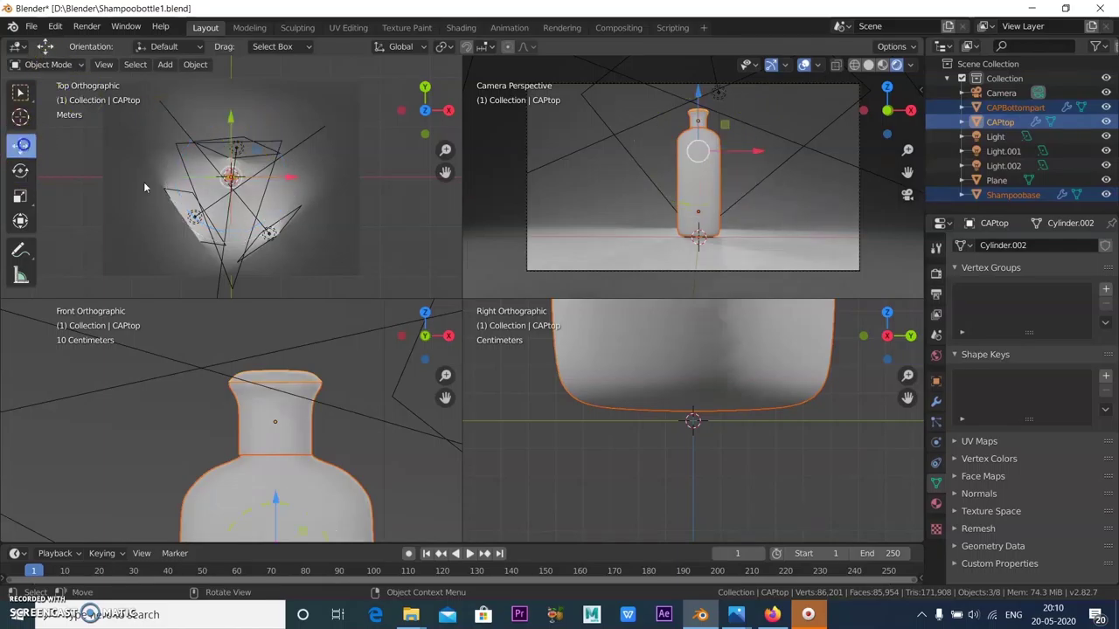
pyautogui.moveTo(699, 92); pyautogui.dragTo(711, 95)
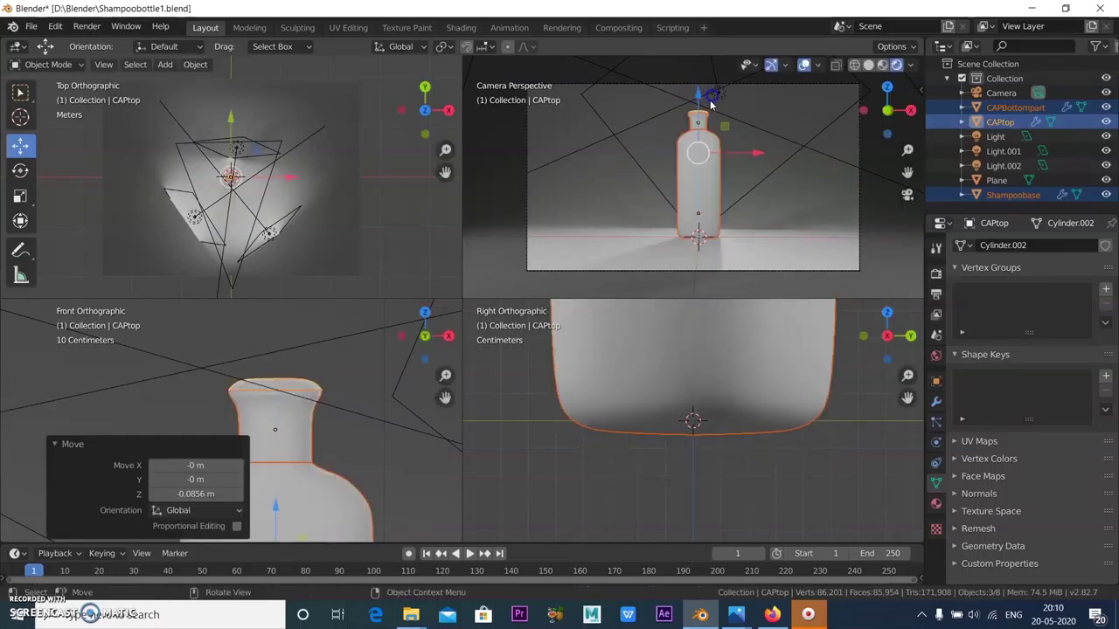
pyautogui.scroll(-5, 677, 487)
pyautogui.scroll(6, 677, 481)
pyautogui.scroll(-4, 730, 376)
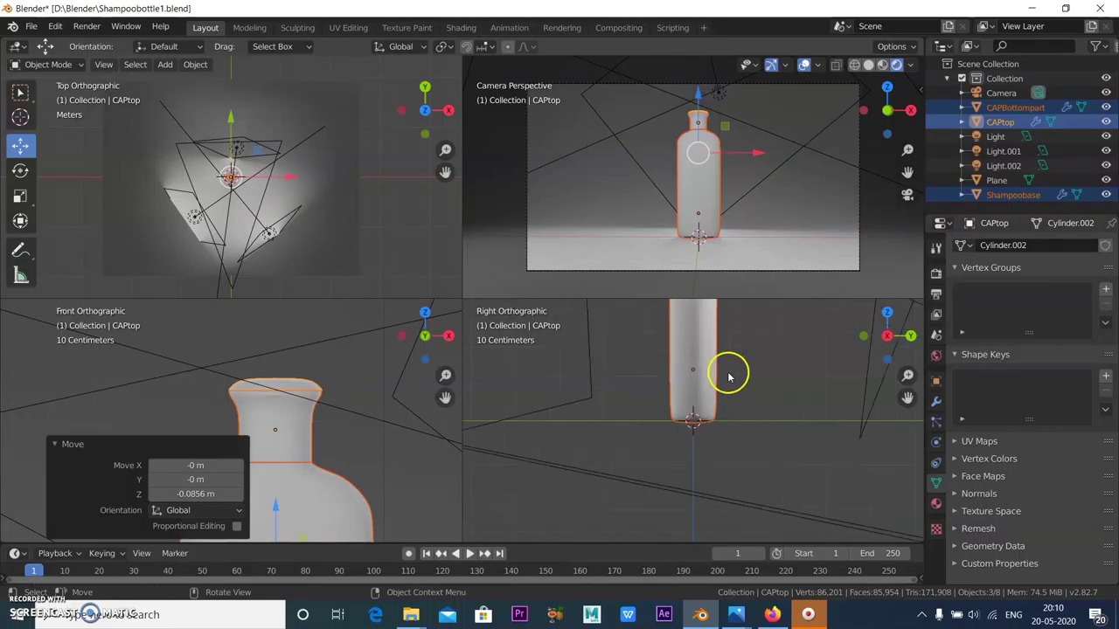
pyautogui.moveTo(694, 322); pyautogui.dragTo(696, 318)
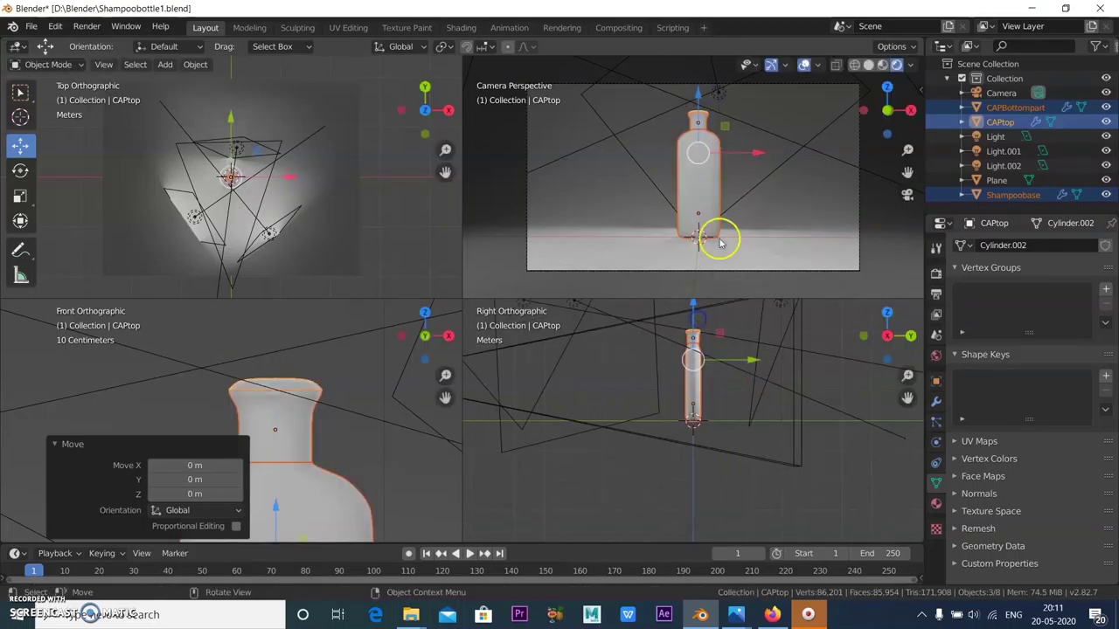
pyautogui.click(795, 188)
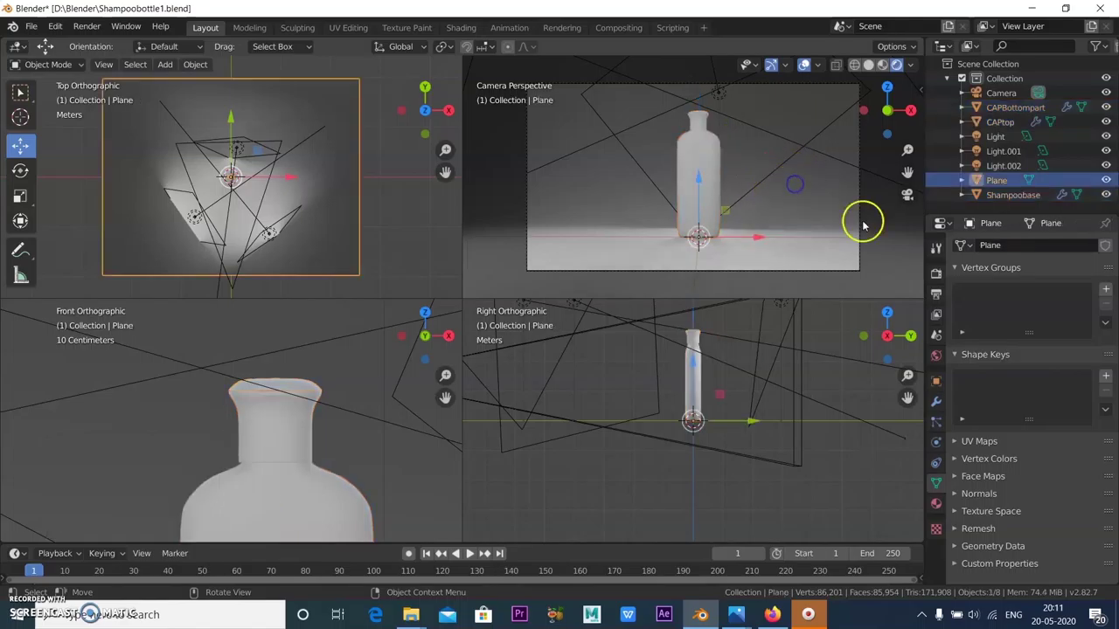
# Step: Change the render engine from Eevee to Cycles in Render Properties
pyautogui.click(936, 275)
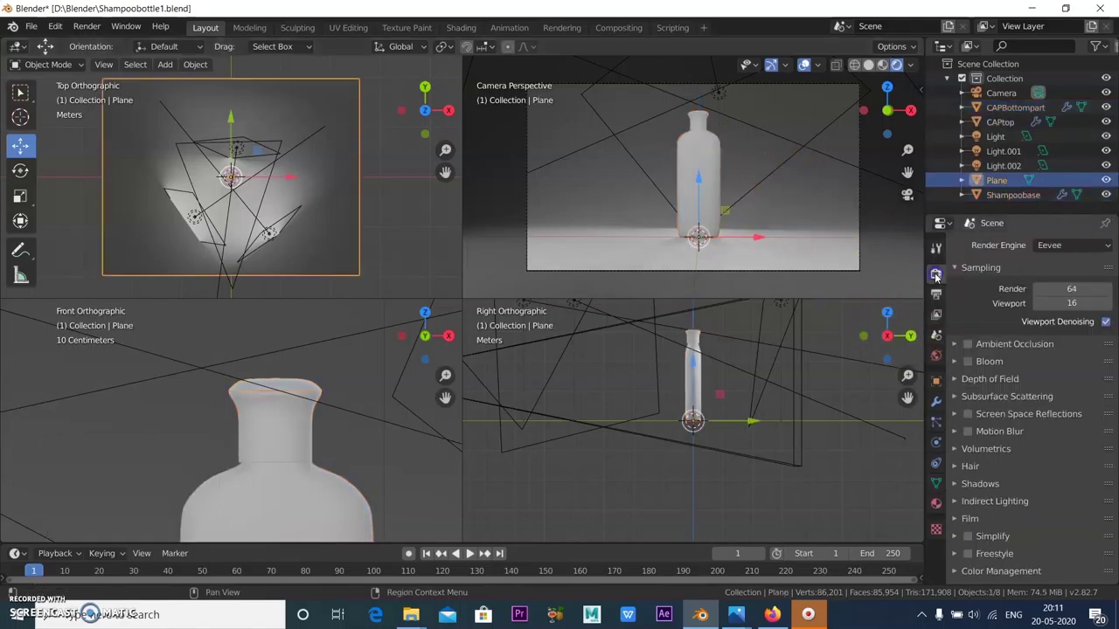
pyautogui.click(1060, 247)
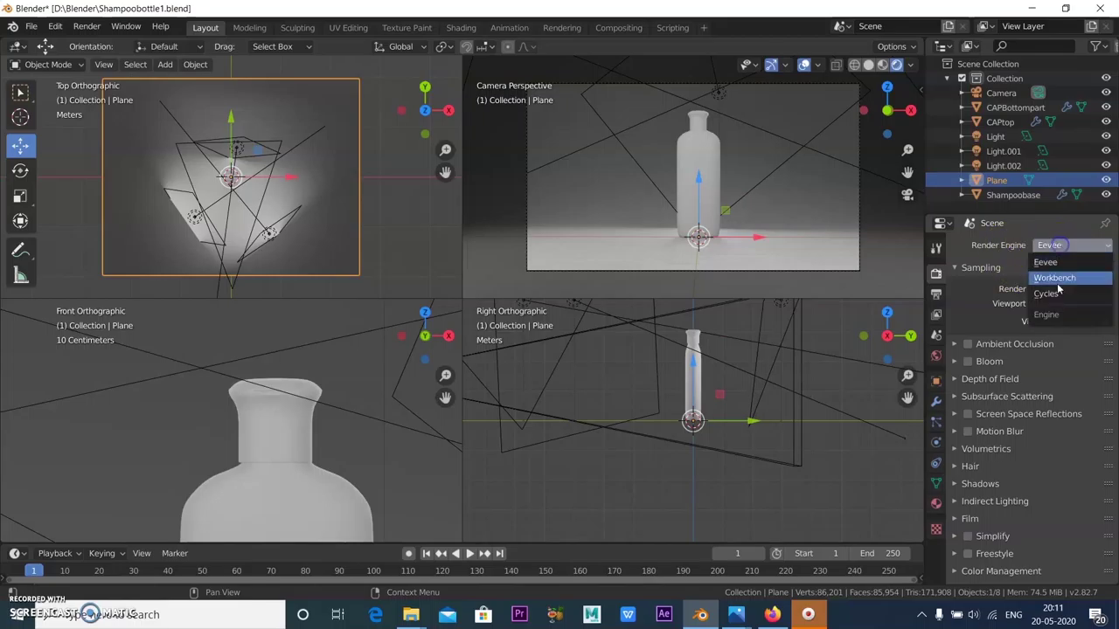
pyautogui.click(1054, 295)
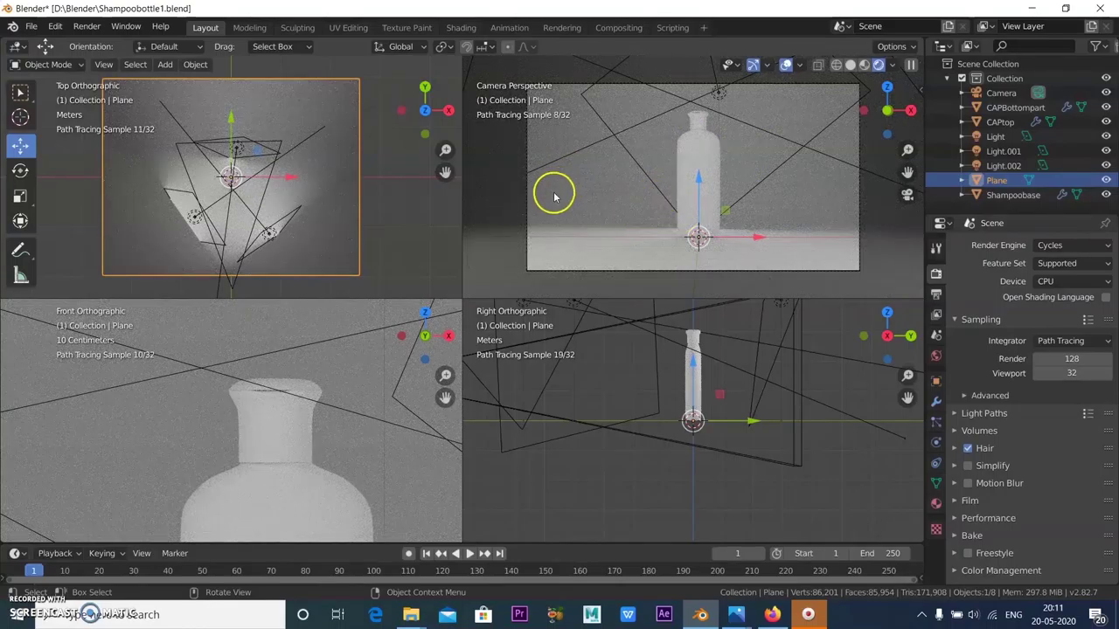
pyautogui.click(94, 28)
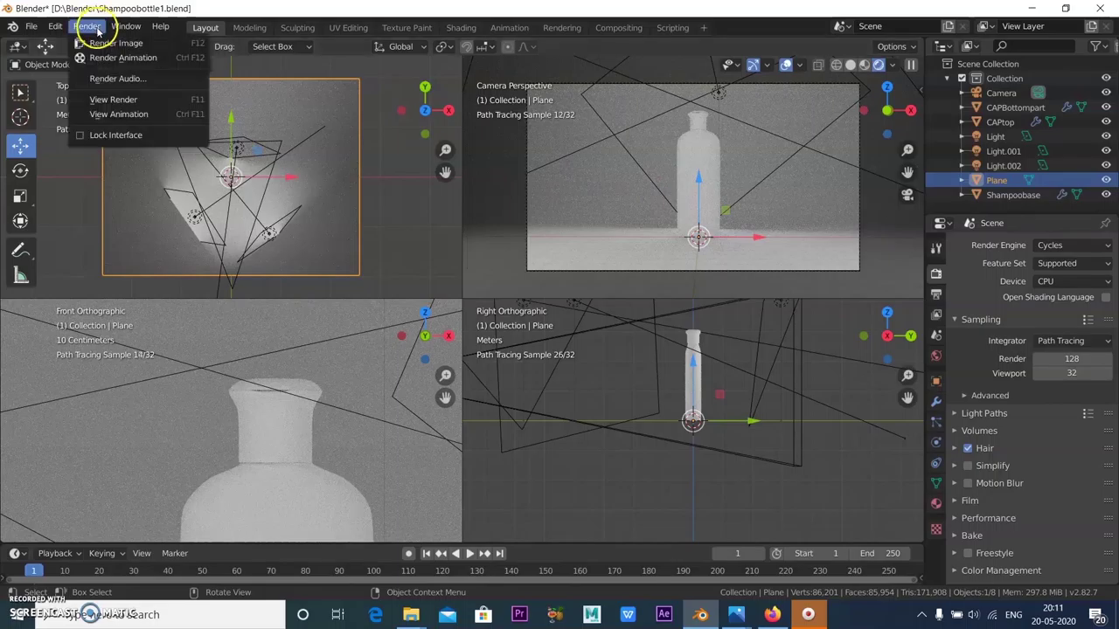
pyautogui.click(103, 42)
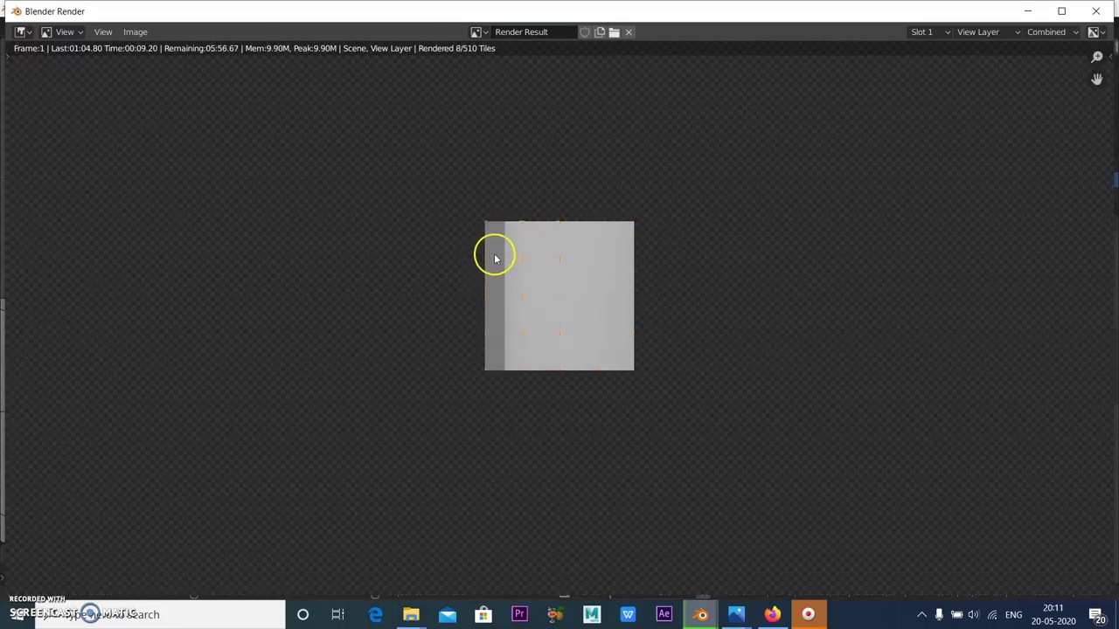
pyautogui.scroll(-3, 494, 259)
pyautogui.scroll(4, 507, 253)
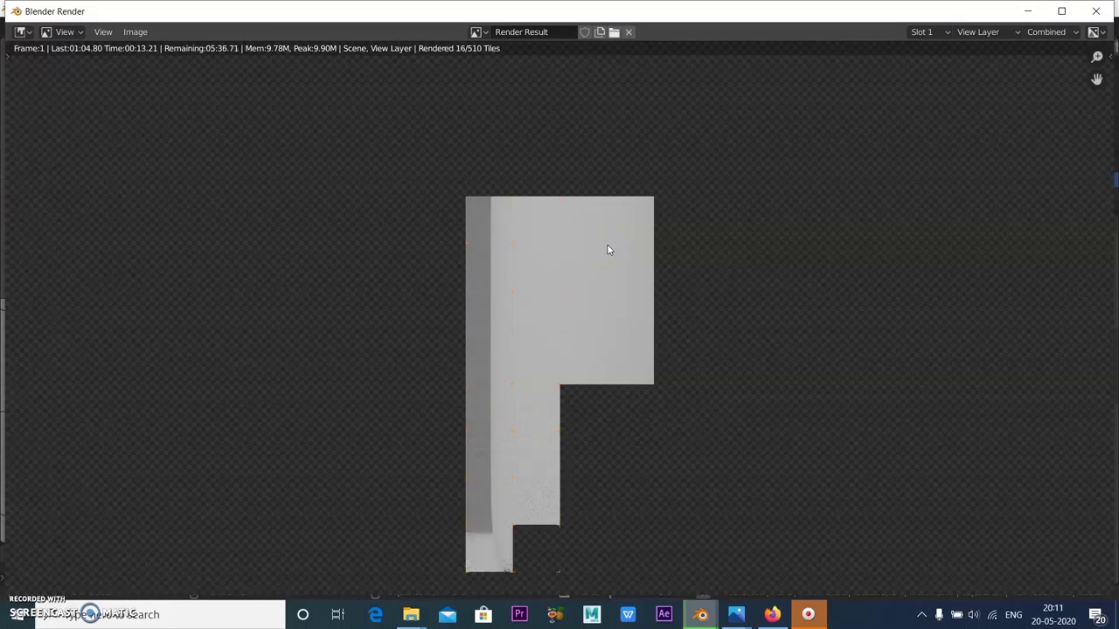
pyautogui.scroll(-4, 769, 230)
pyautogui.click(757, 242)
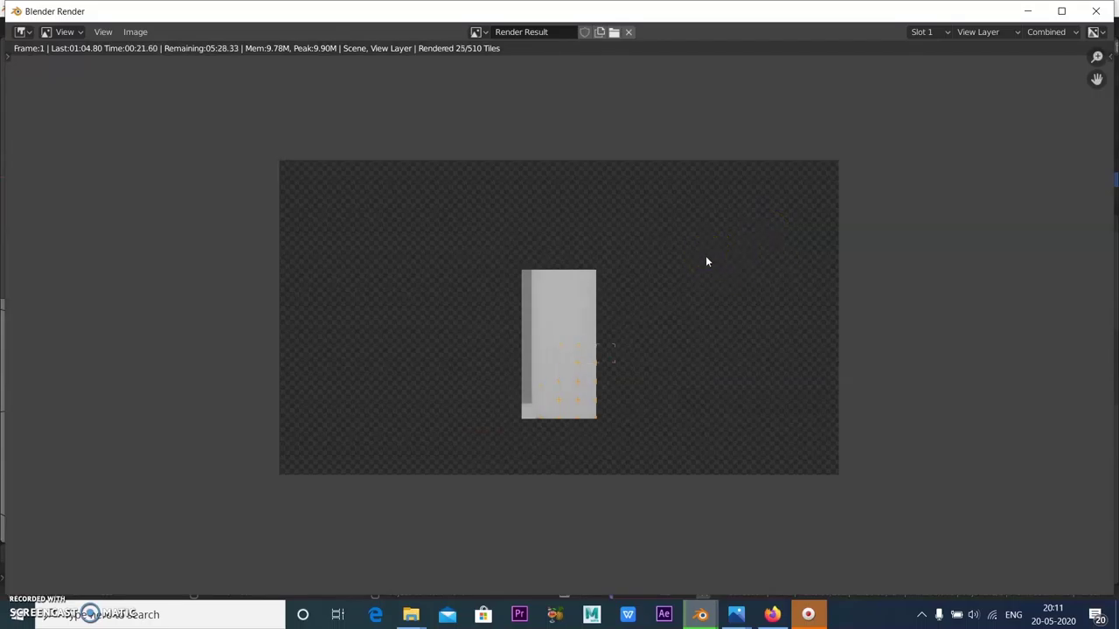
pyautogui.press('Escape')
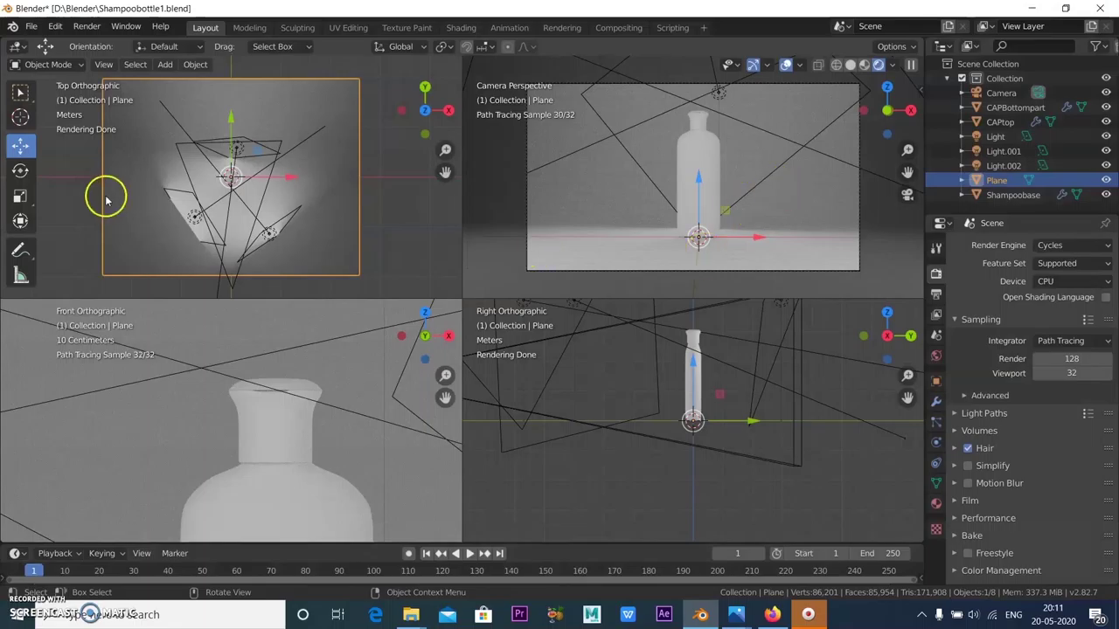
pyautogui.click(267, 158)
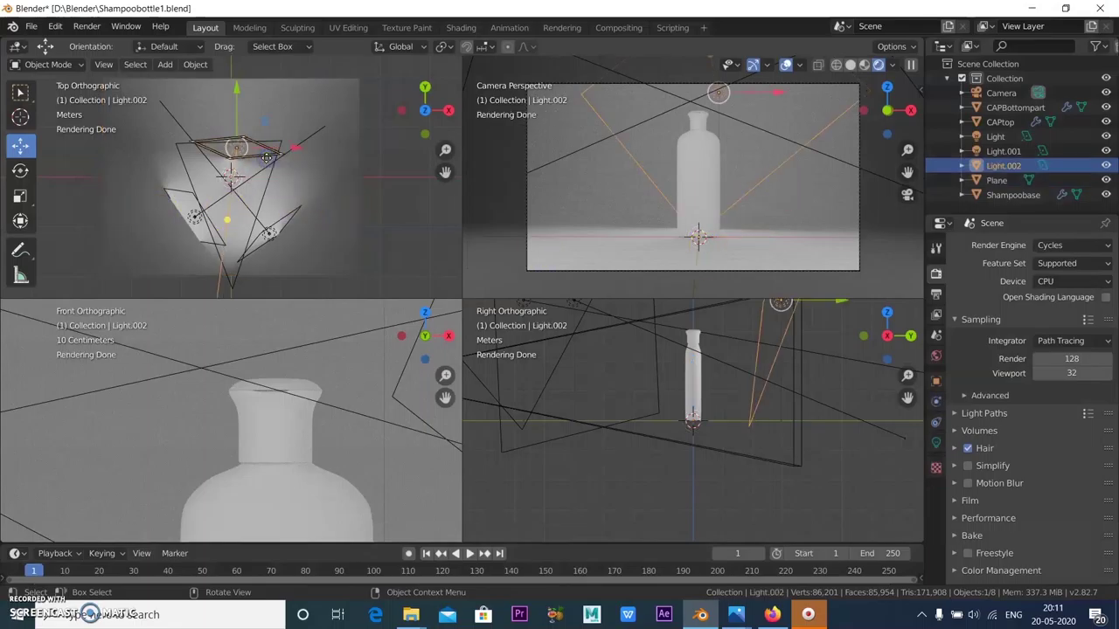
# Step: Rotate Light.002 slightly and make it the active object
pyautogui.press('r')
pyautogui.click(317, 212)
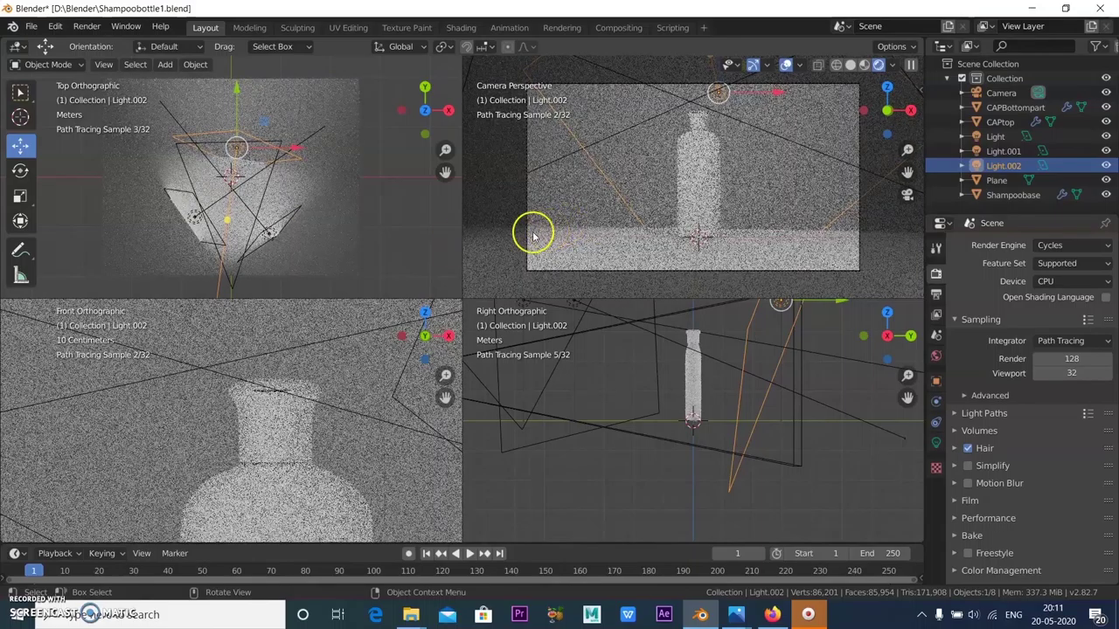
pyautogui.click(280, 154)
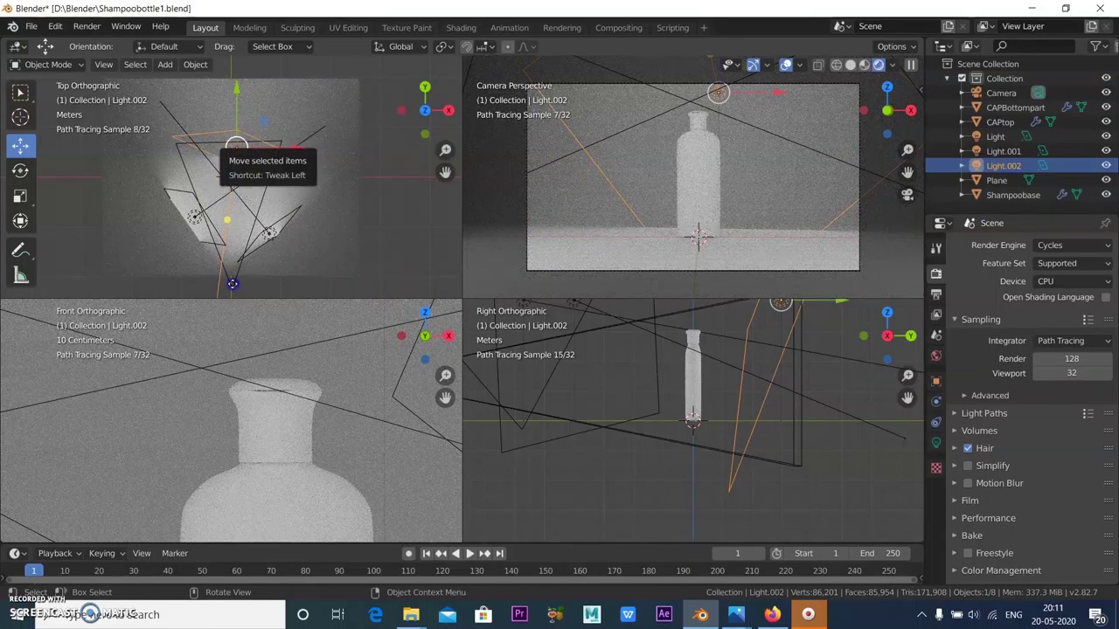
pyautogui.click(287, 366)
# Step: Set the render engine back to Eevee
pyautogui.scroll(-3, 344, 150)
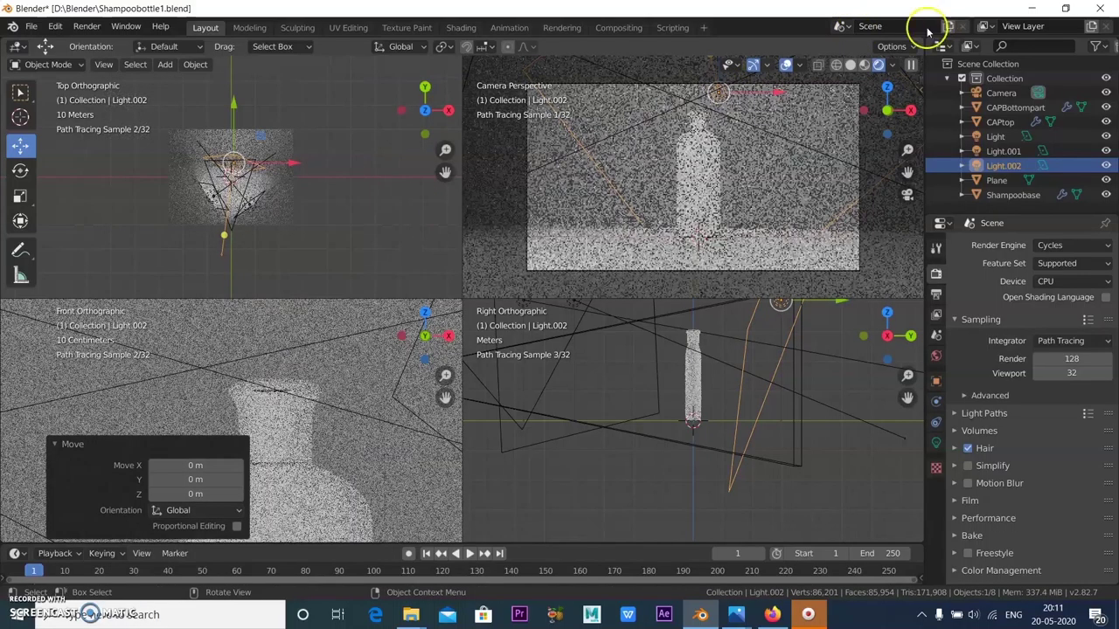
pyautogui.click(1088, 245)
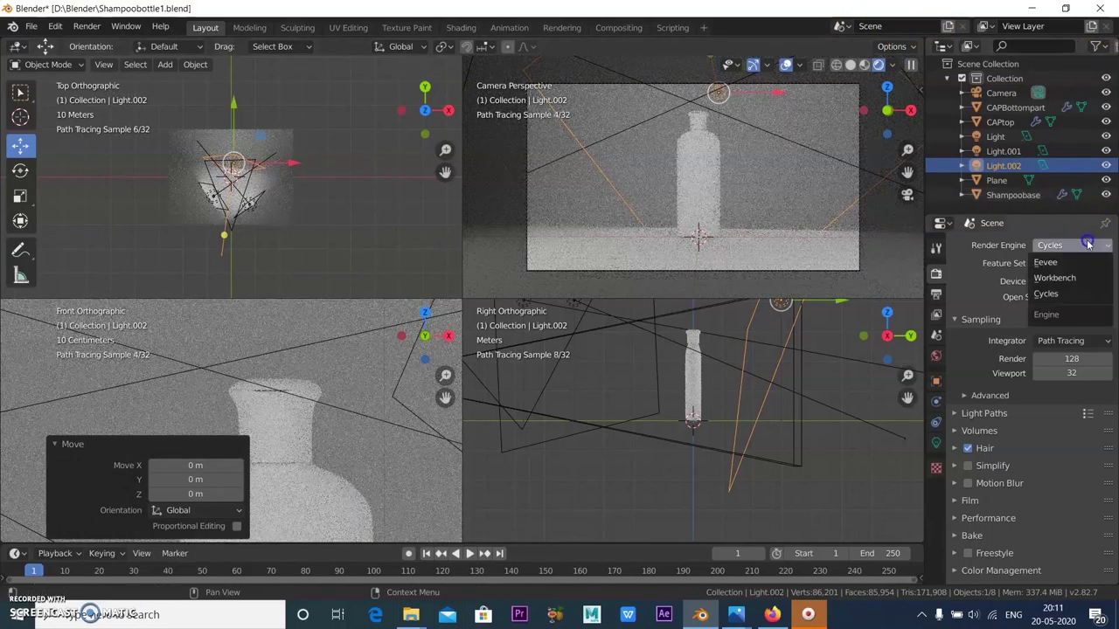
pyautogui.click(1047, 262)
pyautogui.scroll(-3, 709, 421)
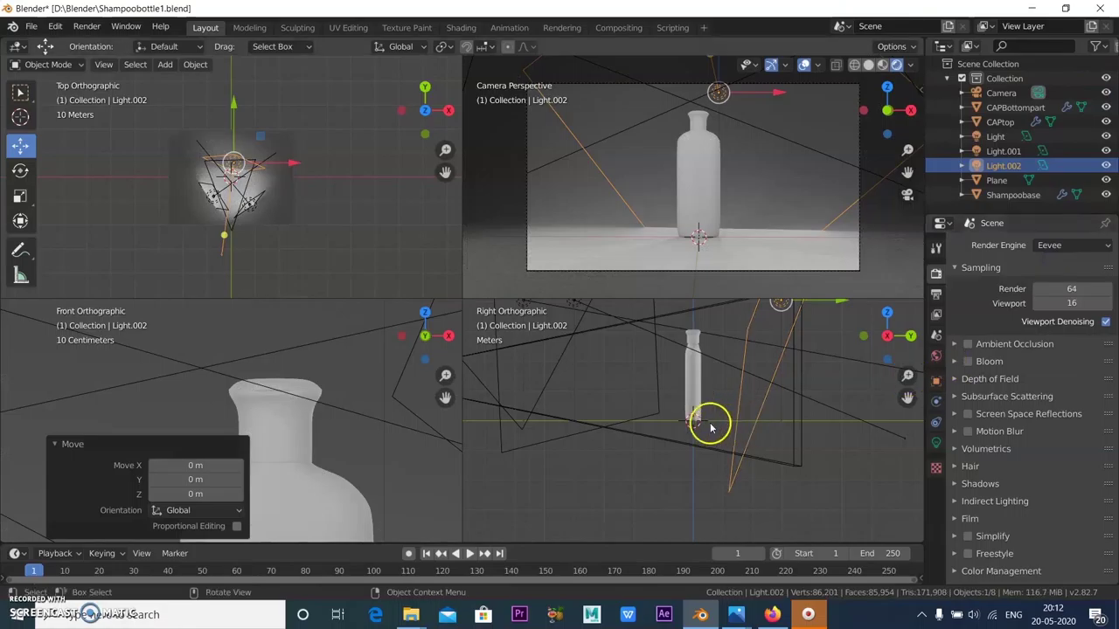
# Step: Re-aim Light.002 with a trackball turn and −11.6° about Y, then raise it 4.55 m along Z
pyautogui.click(20, 170)
pyautogui.moveTo(724, 344); pyautogui.dragTo(536, 382)
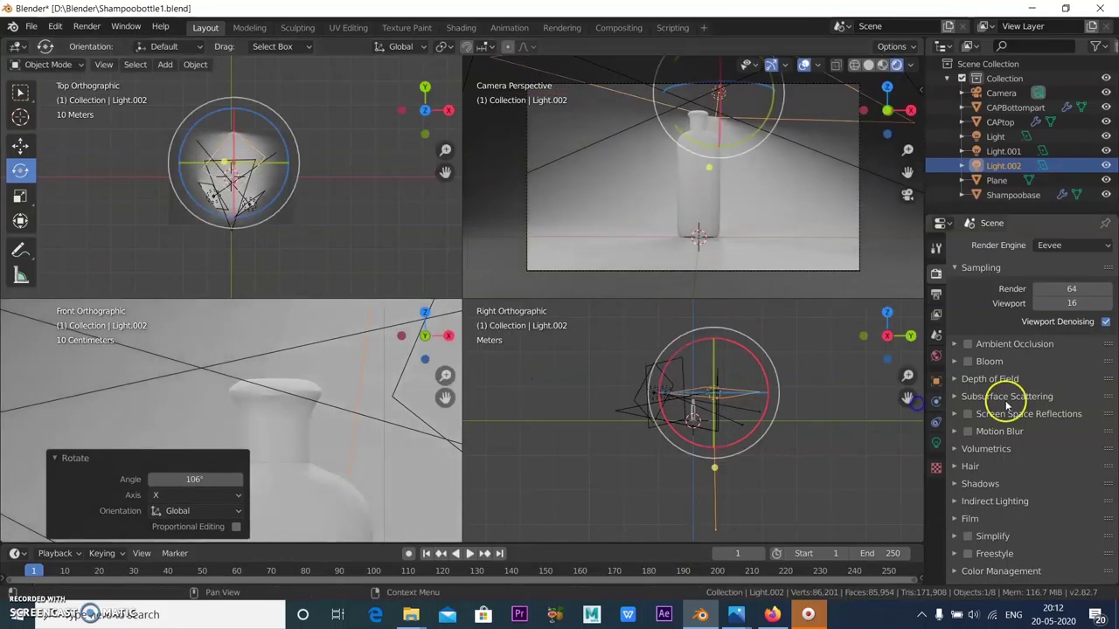
pyautogui.moveTo(720, 351)
pyautogui.mouseDown()
pyautogui.moveTo(744, 350)
pyautogui.moveTo(732, 378)
pyautogui.moveTo(708, 365)
pyautogui.mouseUp()
pyautogui.moveTo(757, 393); pyautogui.dragTo(742, 399)
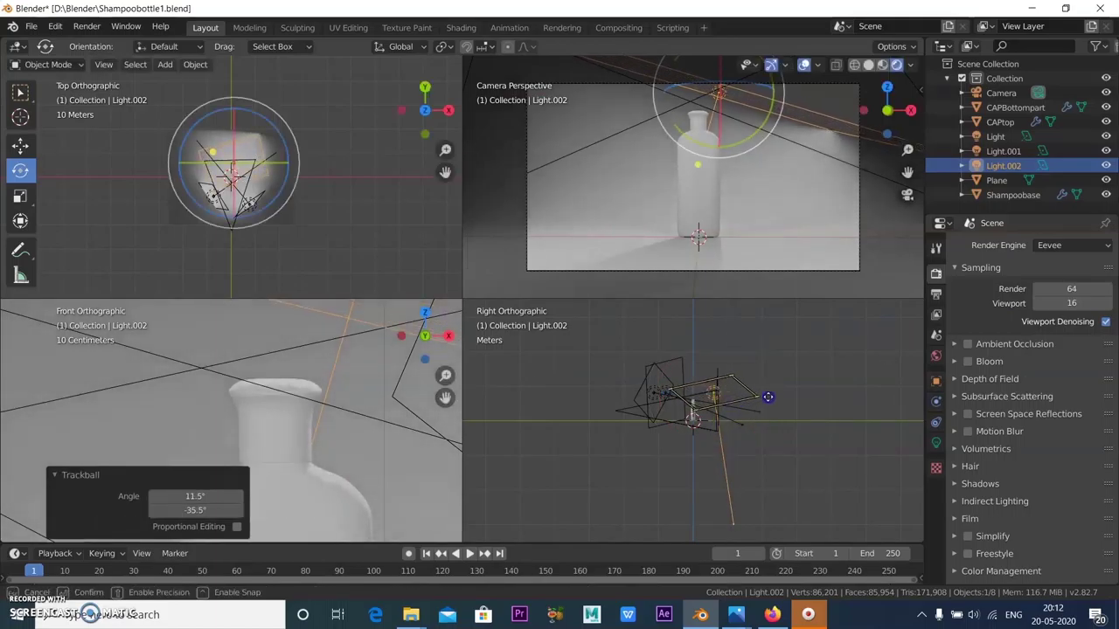
pyautogui.click(763, 398)
pyautogui.moveTo(298, 142); pyautogui.dragTo(281, 190)
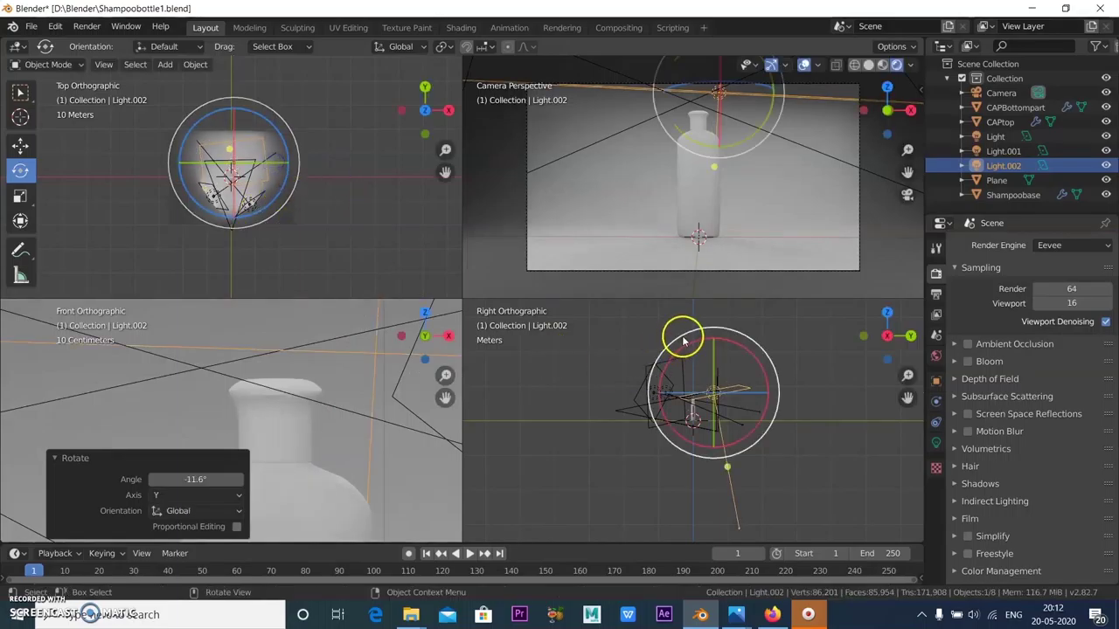
pyautogui.click(27, 148)
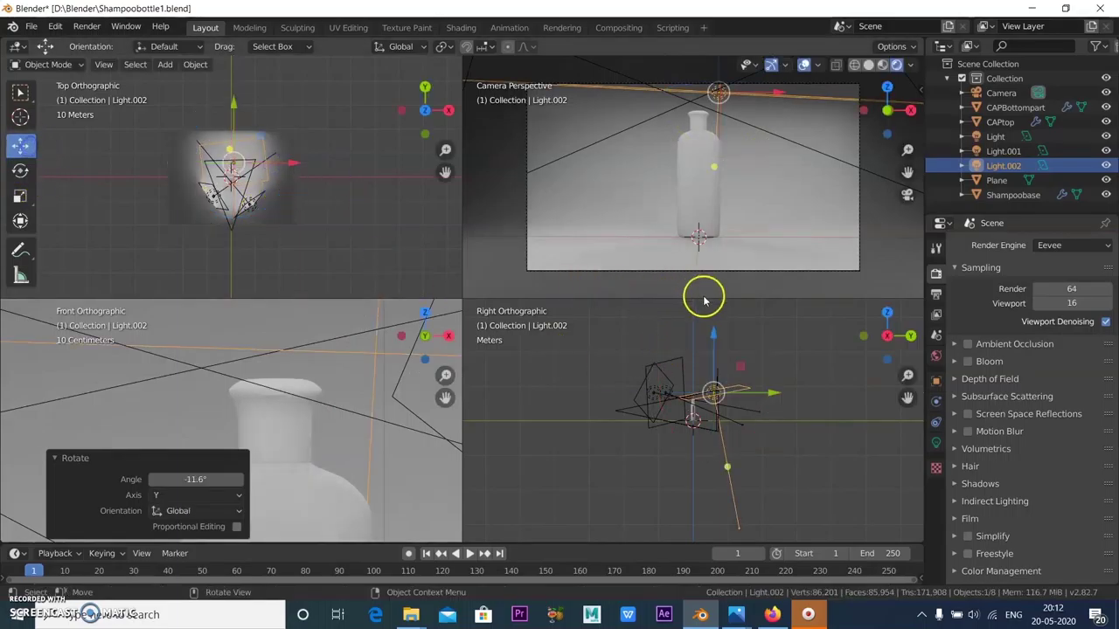
pyautogui.moveTo(710, 326); pyautogui.dragTo(714, 310)
# Step: Select CAPBottompart and give it a new material
pyautogui.click(694, 178)
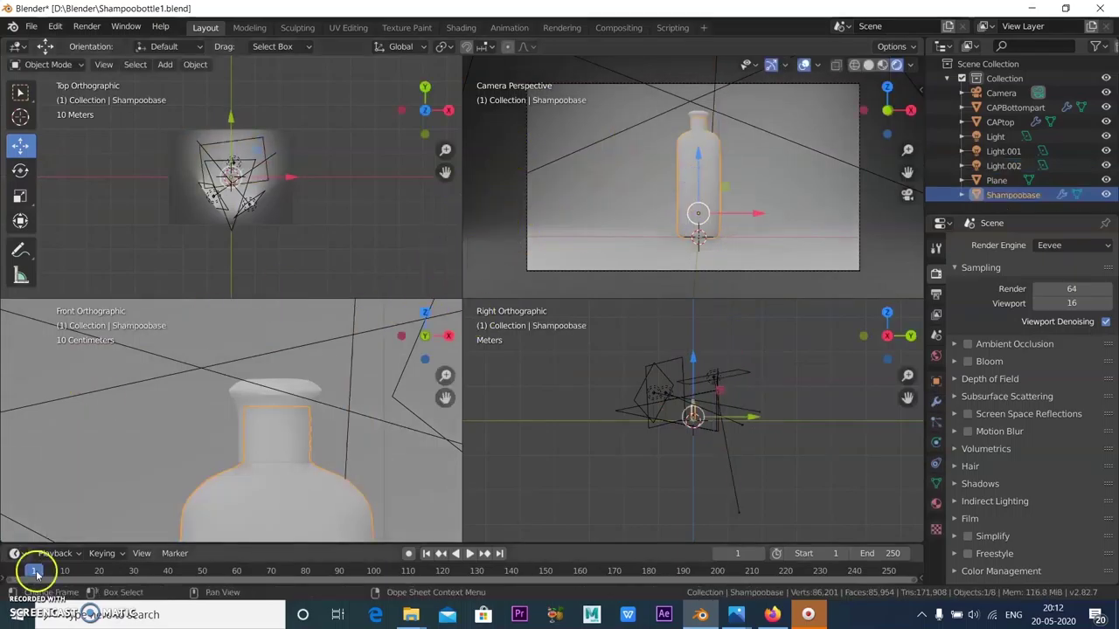
pyautogui.click(702, 117)
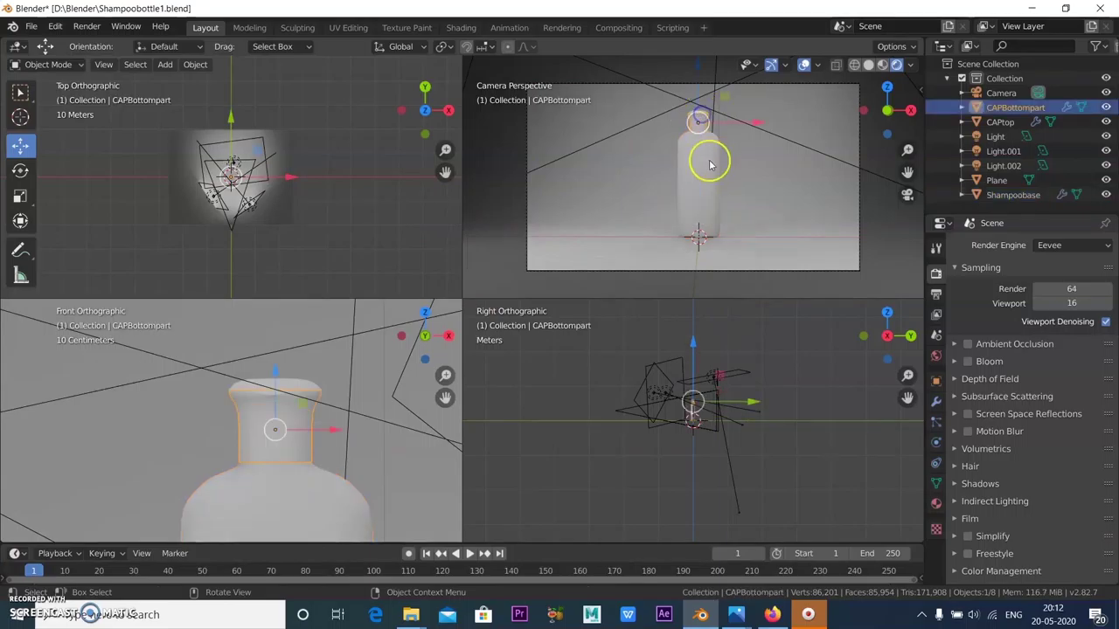
pyautogui.click(1002, 122)
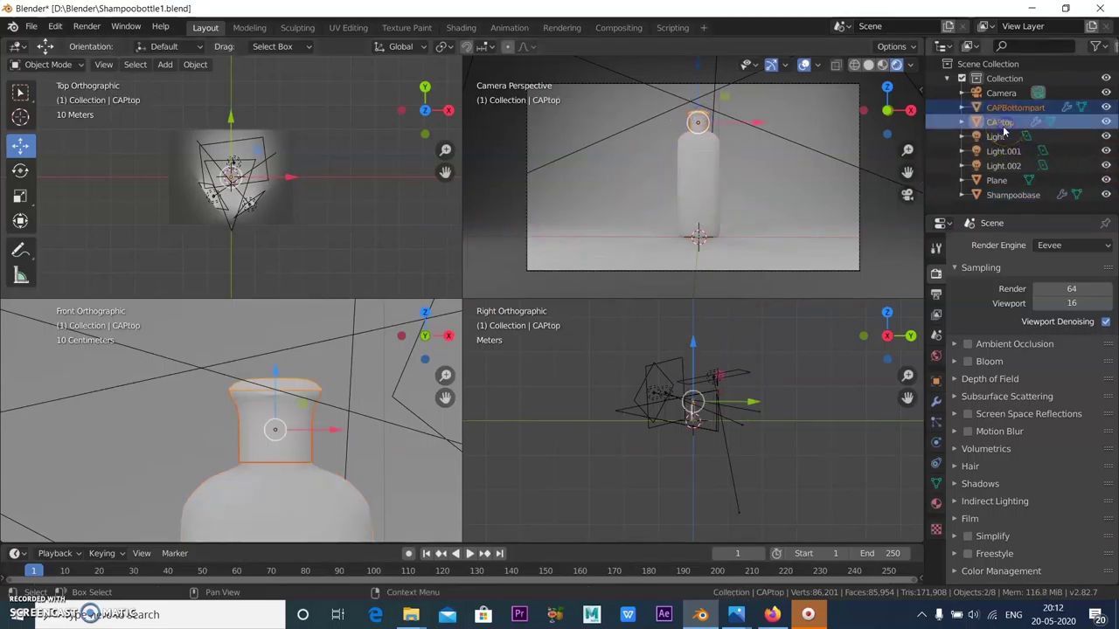
pyautogui.click(1006, 108)
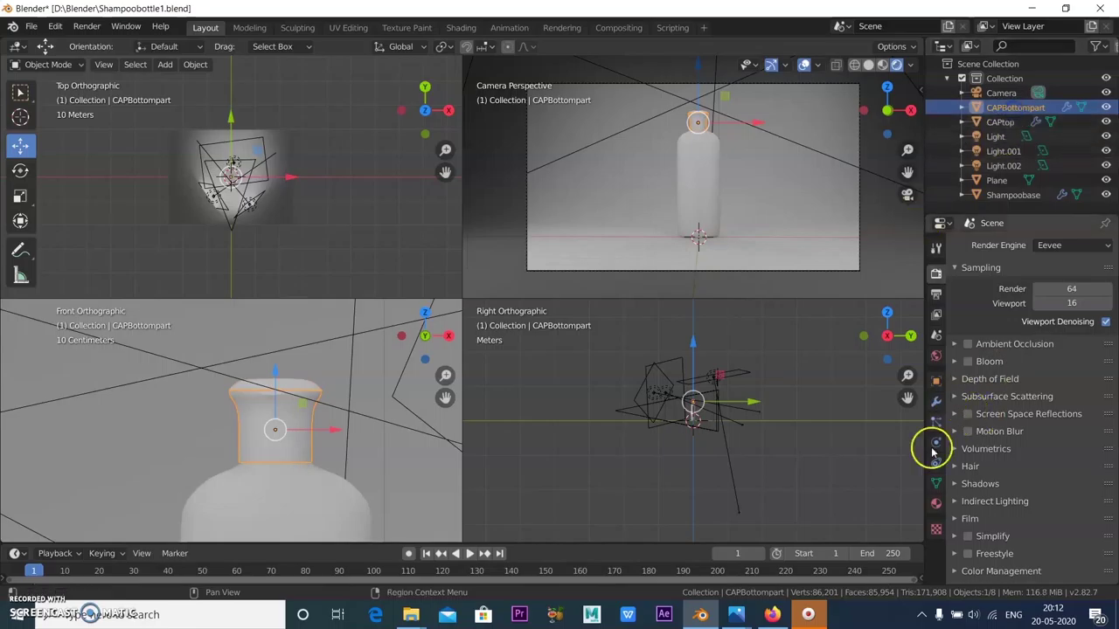
pyautogui.click(936, 506)
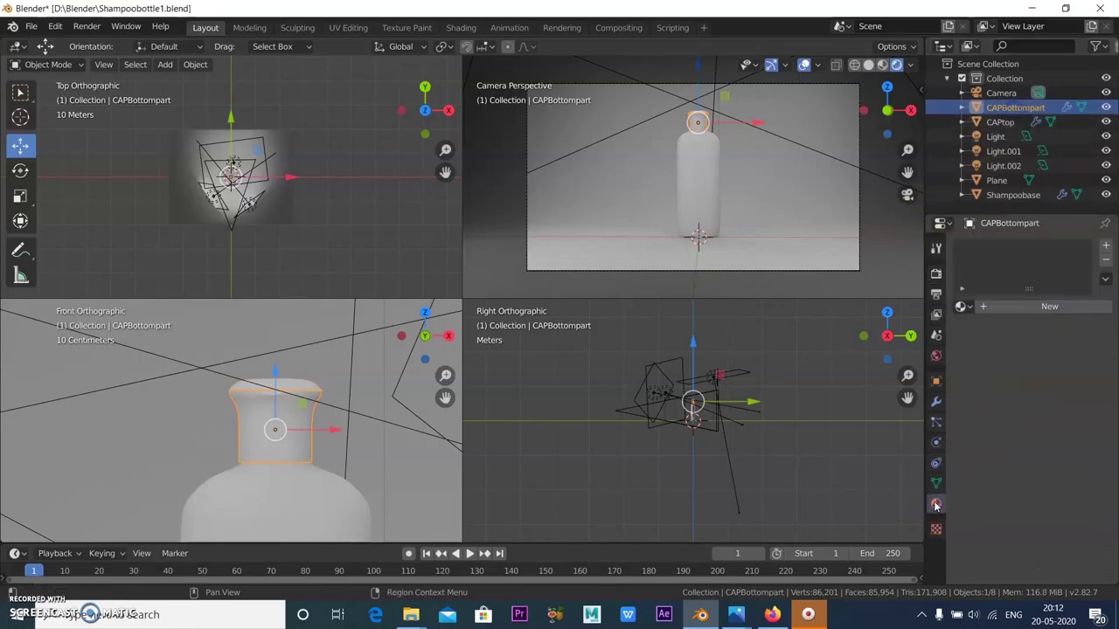
pyautogui.click(1010, 308)
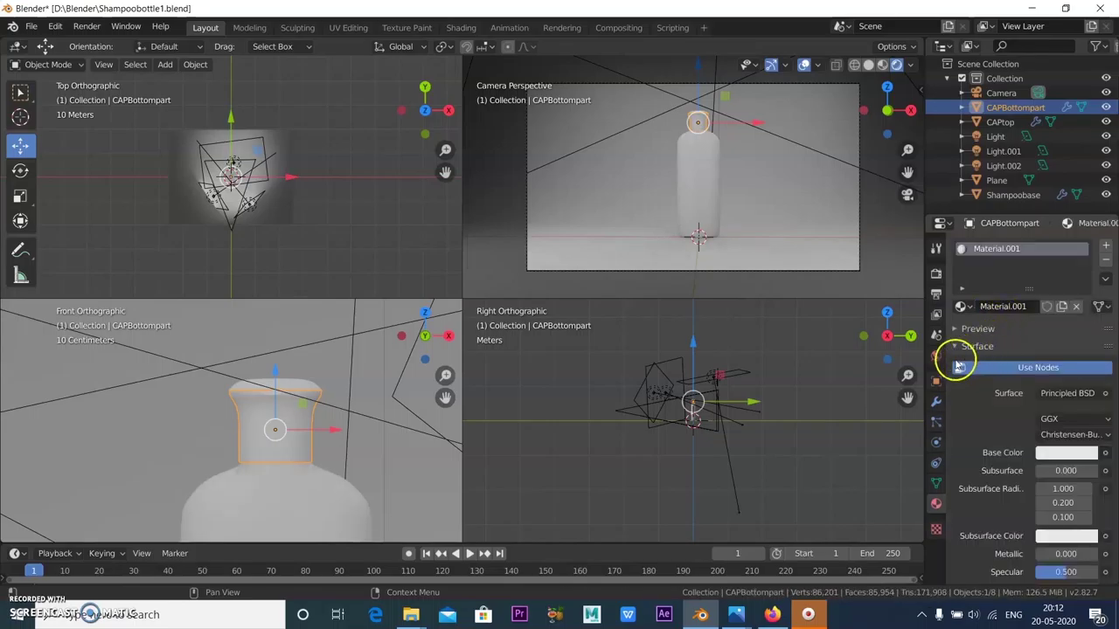
# Step: Set the cap's base colour to deep green (HSV 0.260, 0.908, 0.690)
pyautogui.click(1060, 453)
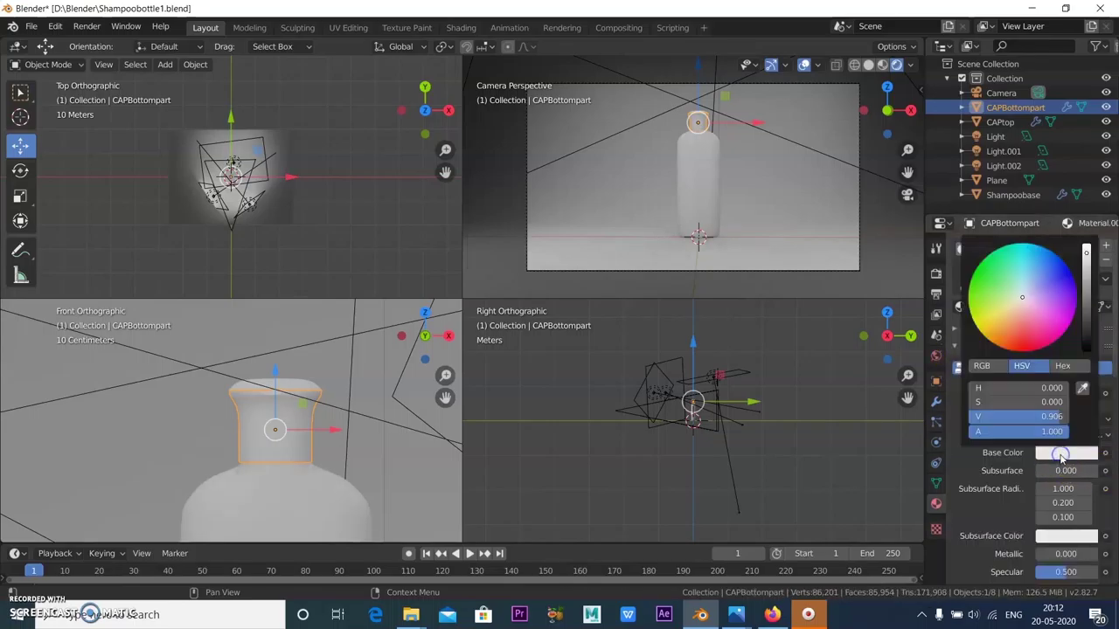
pyautogui.click(1006, 266)
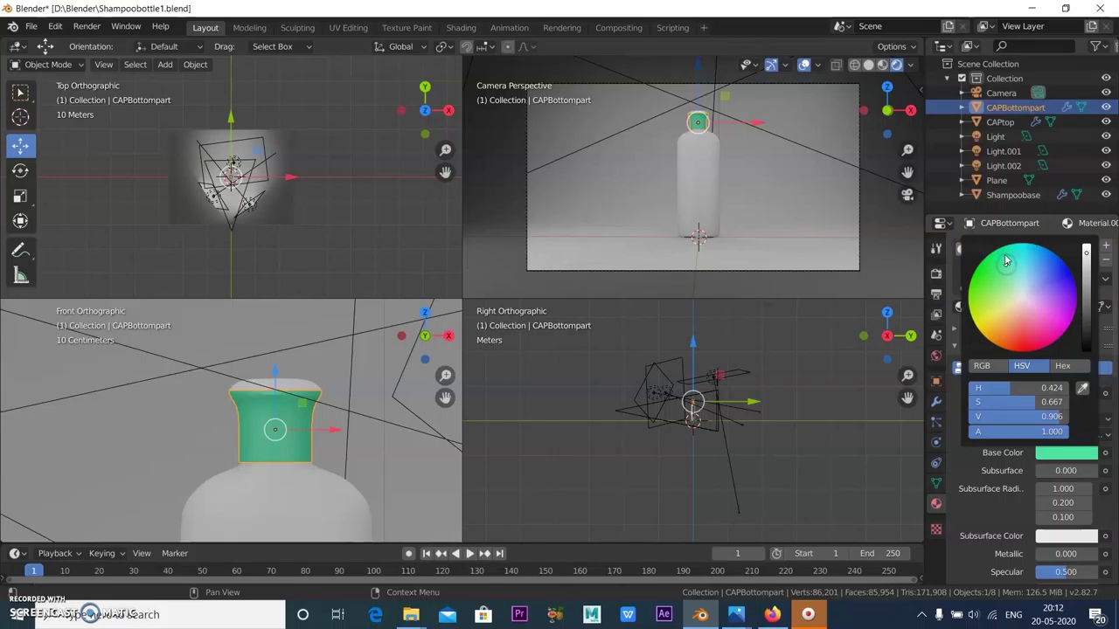
pyautogui.click(985, 259)
pyautogui.moveTo(995, 249); pyautogui.dragTo(986, 262)
pyautogui.moveTo(1004, 305); pyautogui.dragTo(967, 294)
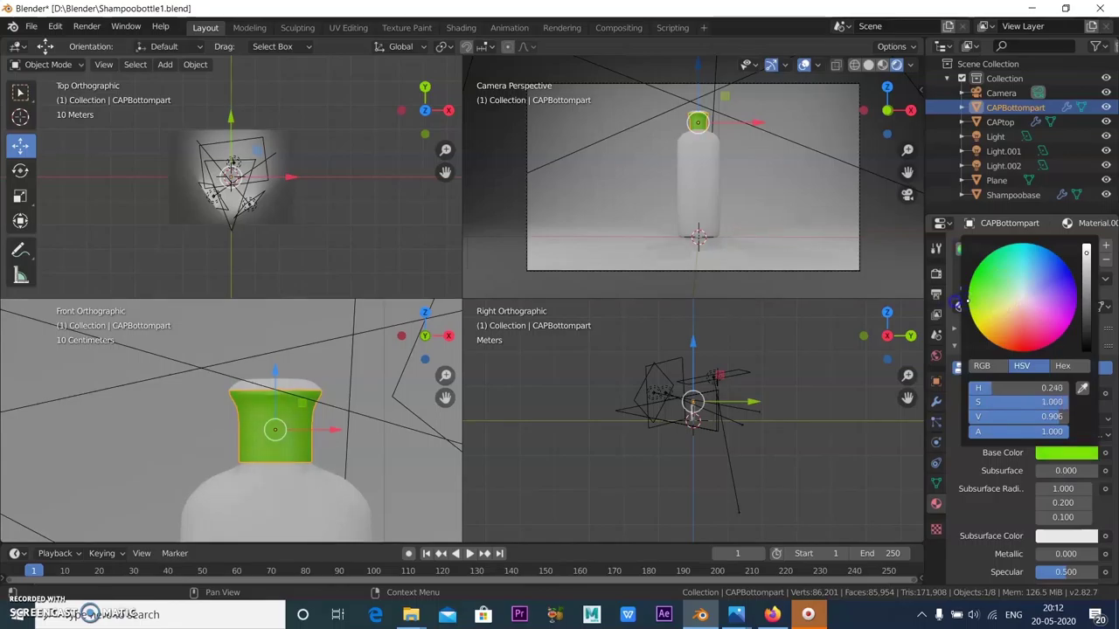
pyautogui.moveTo(964, 304); pyautogui.dragTo(969, 295)
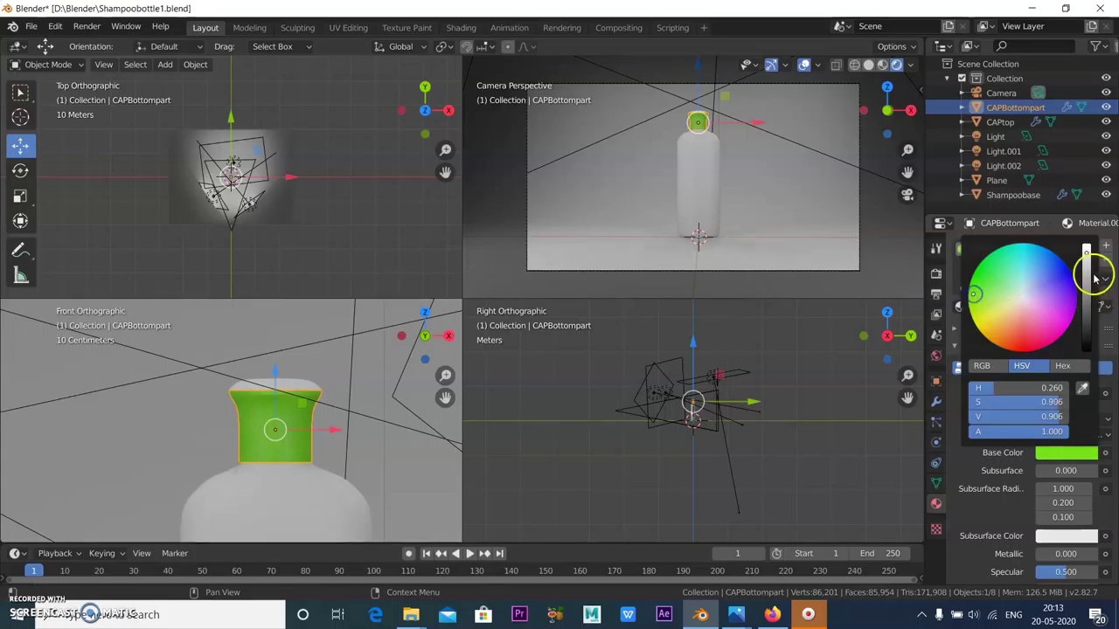
pyautogui.moveTo(1086, 262); pyautogui.dragTo(1085, 293)
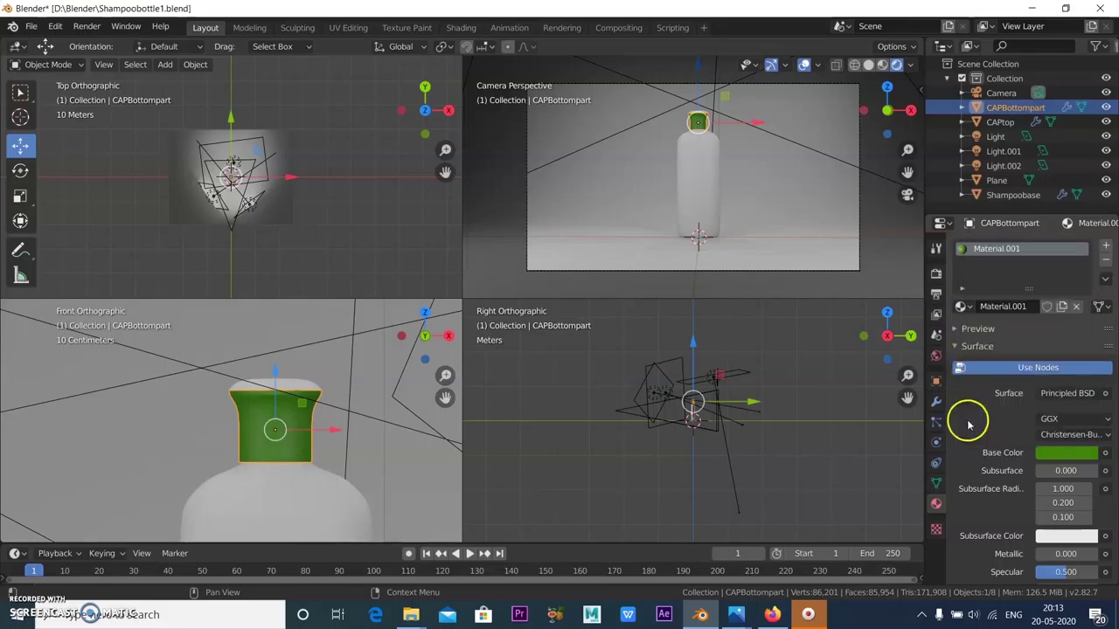
# Step: Rename the cap material to capmaterial, with roughness 0.046 and specular 0.995
pyautogui.doubleClick(1011, 306)
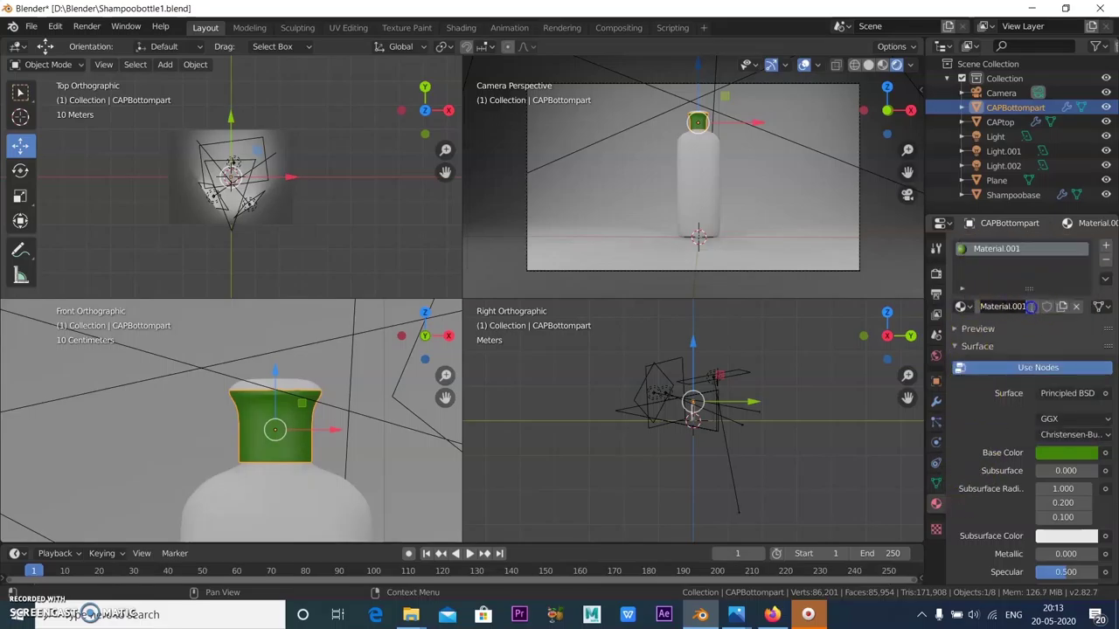
pyautogui.write('capm')
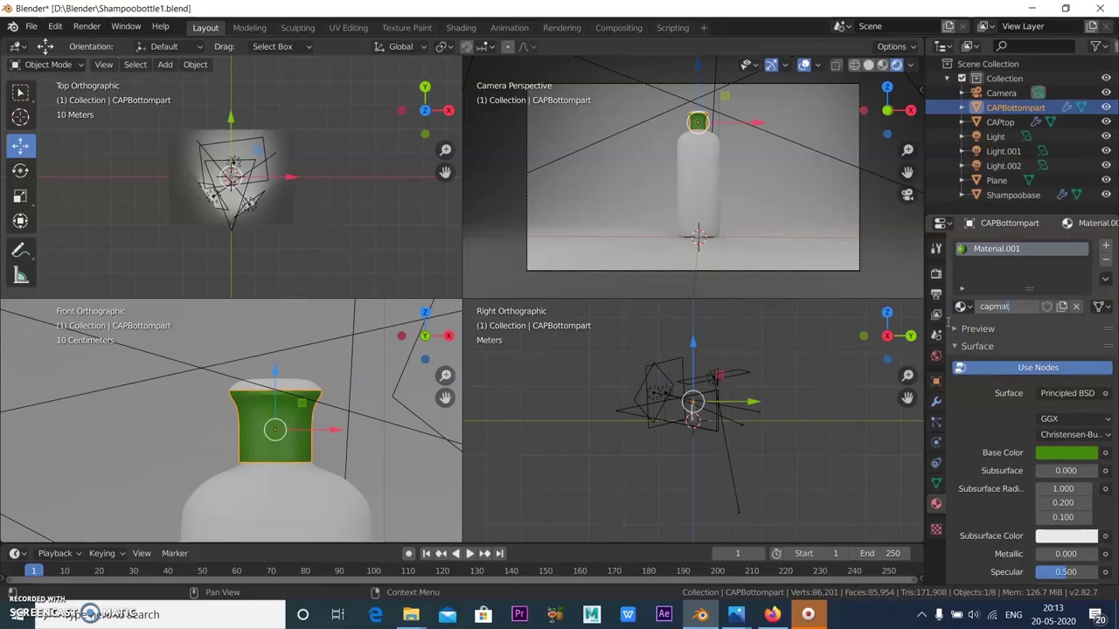
pyautogui.press('Return')
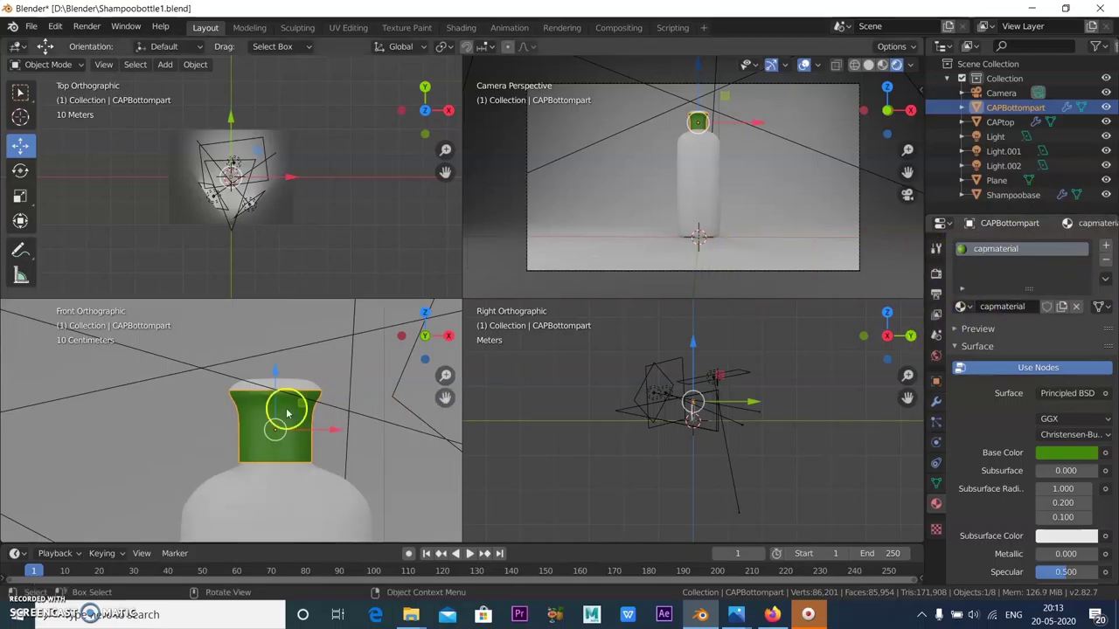
pyautogui.scroll(-3, 1003, 518)
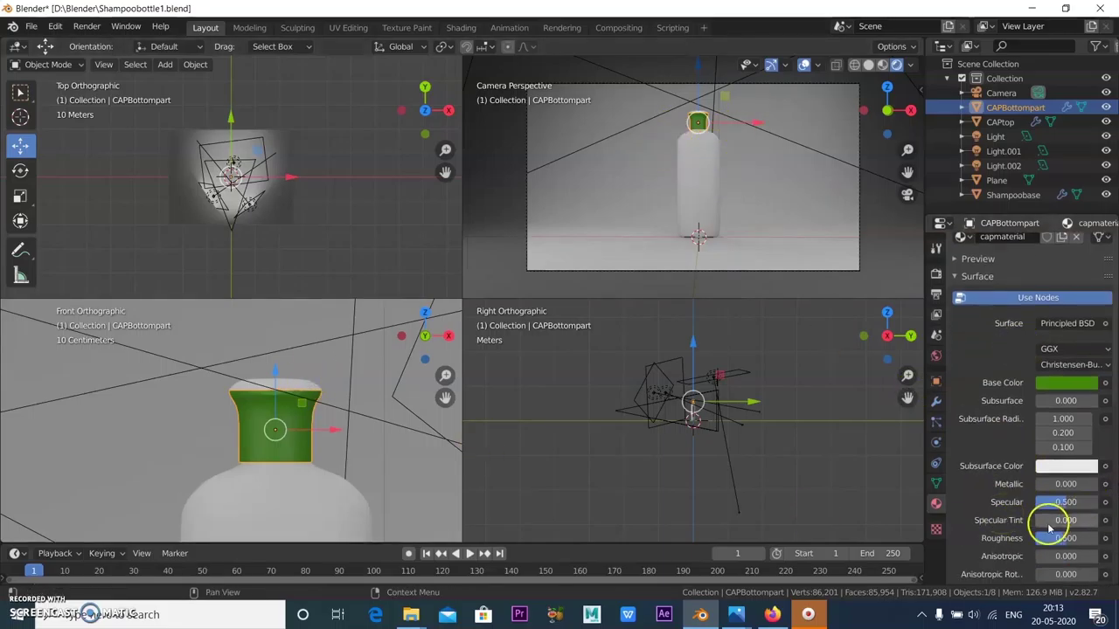
pyautogui.moveTo(1068, 538); pyautogui.dragTo(1042, 542)
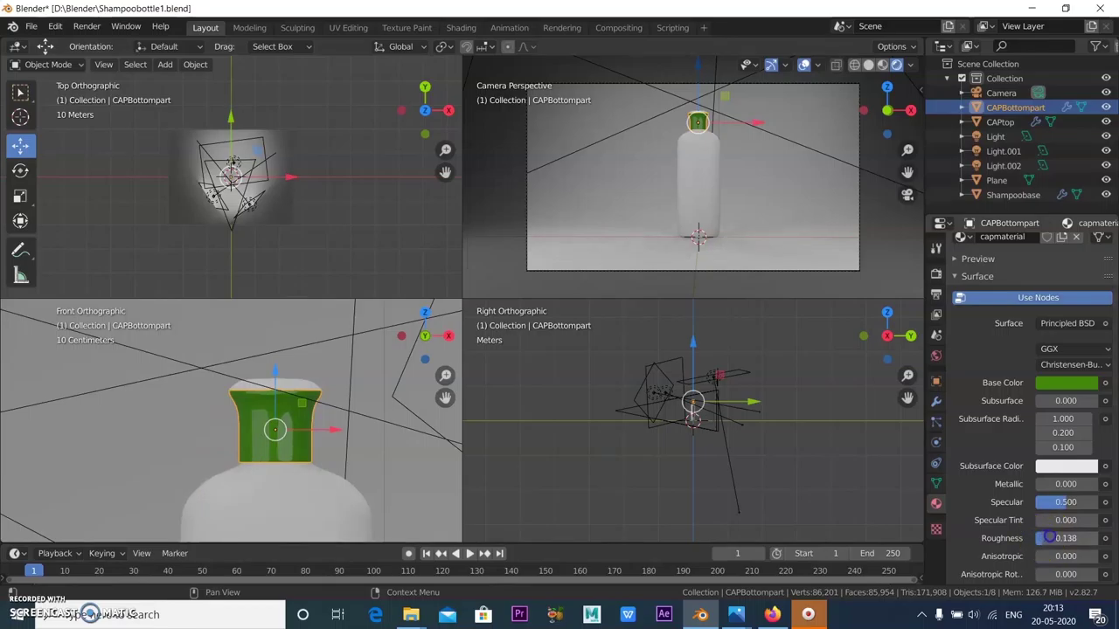
pyautogui.moveTo(1043, 537); pyautogui.dragTo(1047, 537)
pyautogui.moveTo(1068, 499)
pyautogui.mouseDown()
pyautogui.moveTo(1045, 505)
pyautogui.moveTo(1082, 501)
pyautogui.mouseUp()
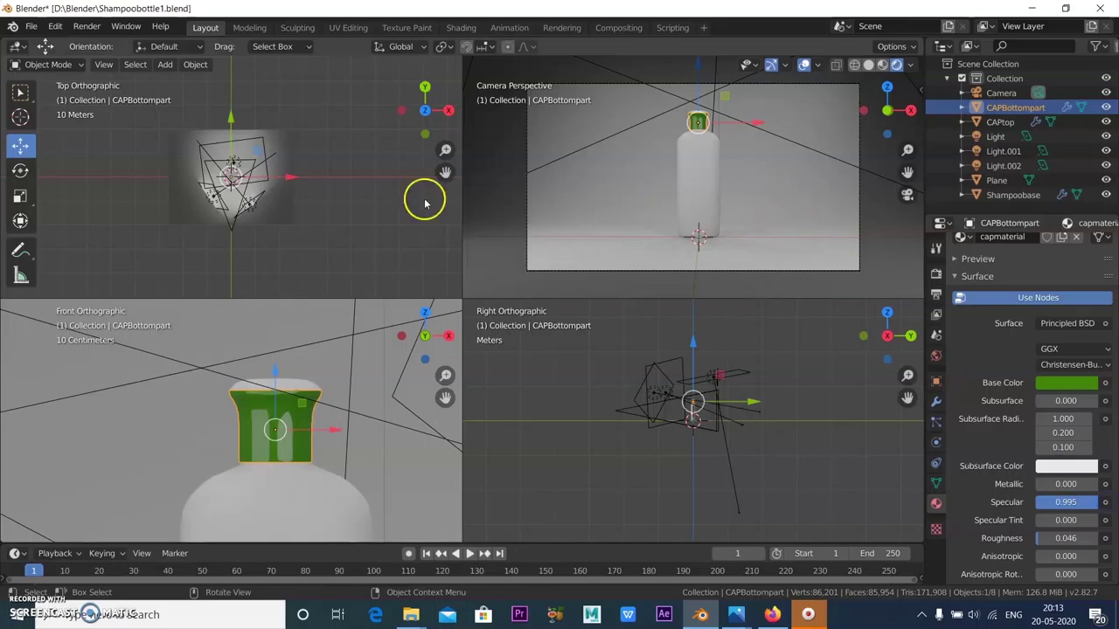
# Step: Assign capmaterial to CAPtop and add a new material to Shampoobase
pyautogui.click(303, 383)
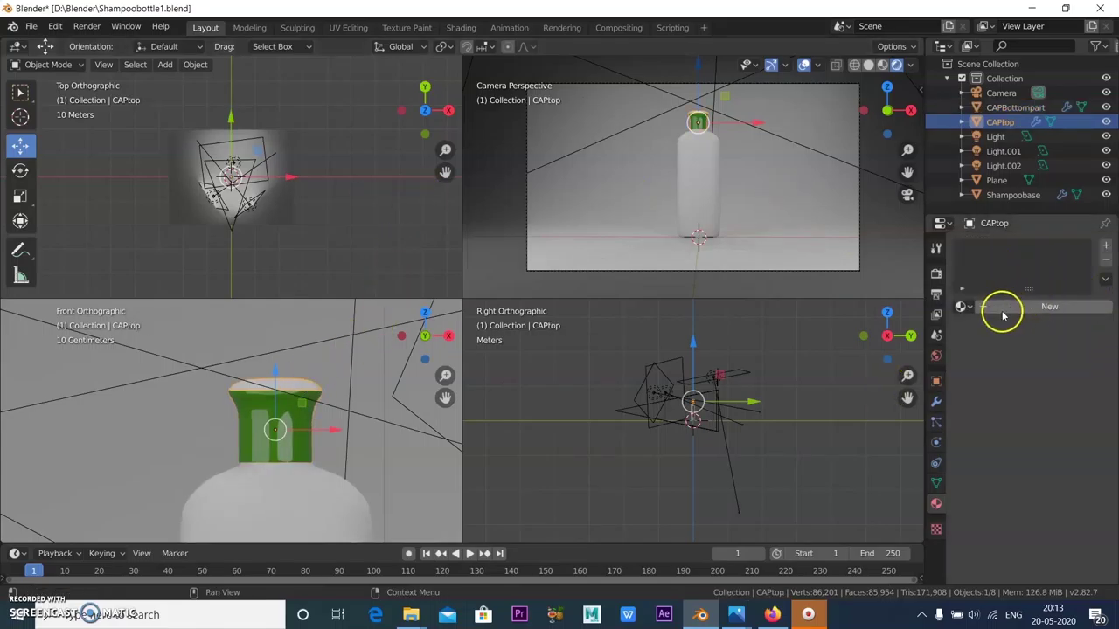
pyautogui.click(961, 307)
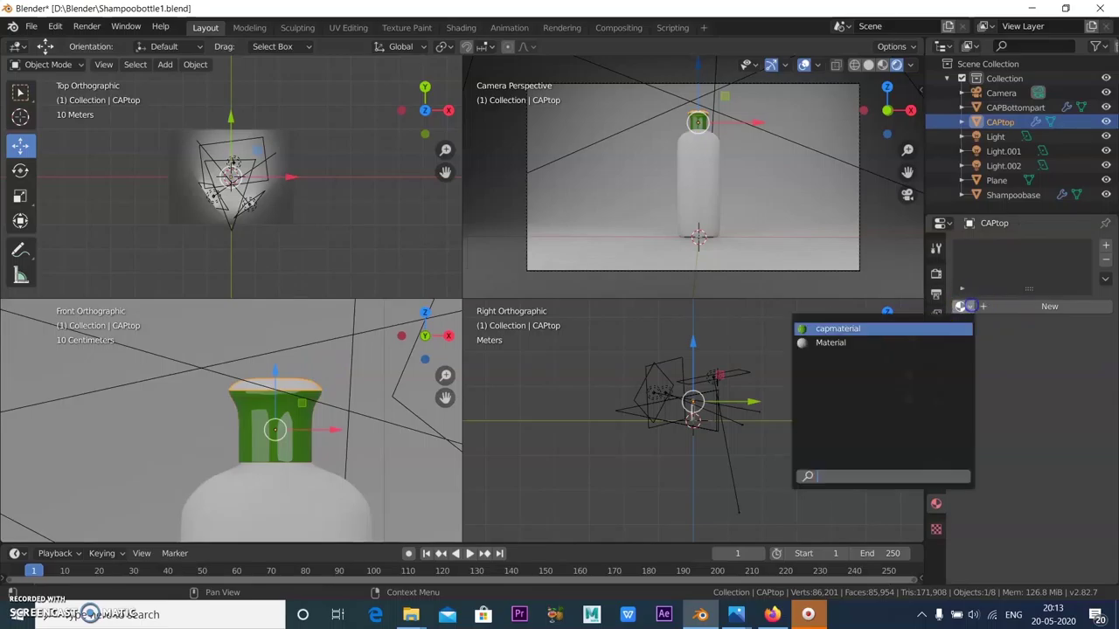
pyautogui.click(897, 332)
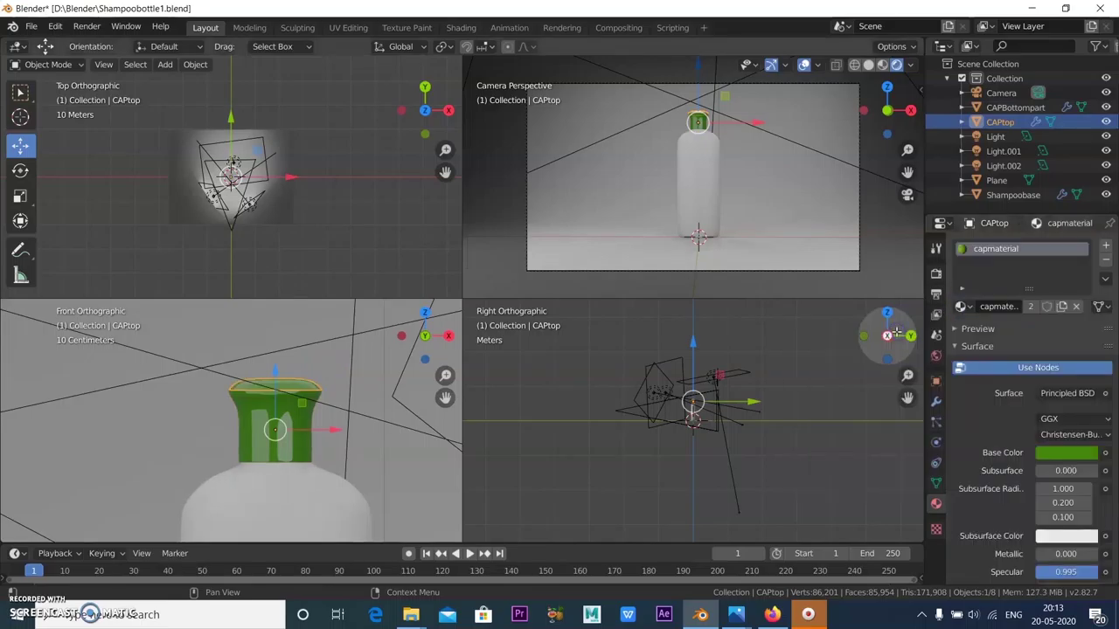
pyautogui.click(691, 171)
pyautogui.click(986, 307)
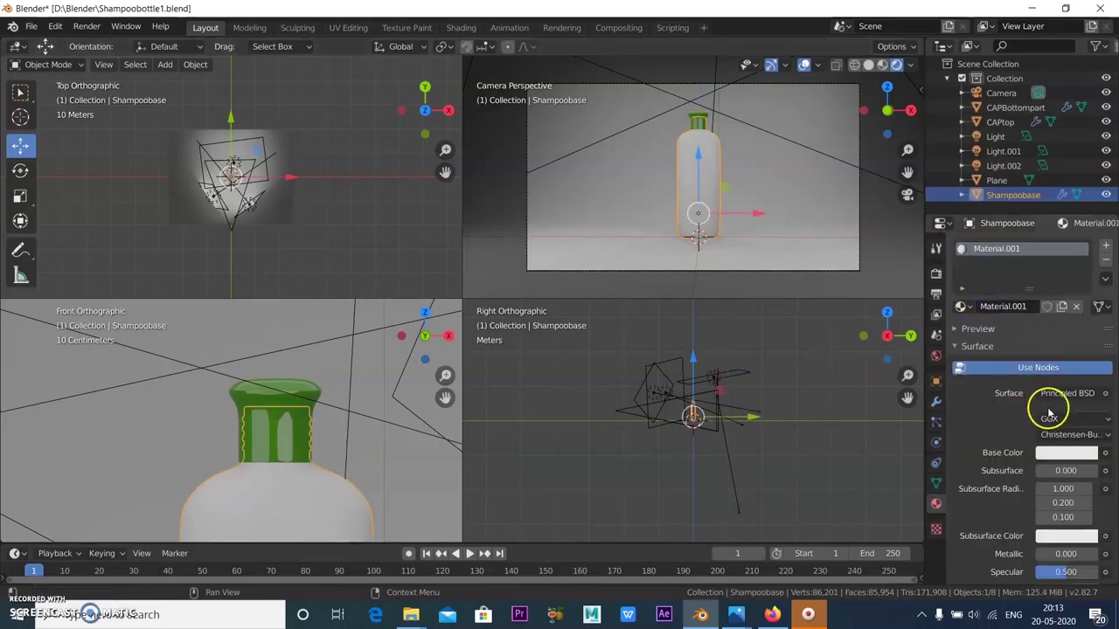
# Step: Rename the bottle material to 'body' and give it a pale green base colour
pyautogui.click(1005, 308)
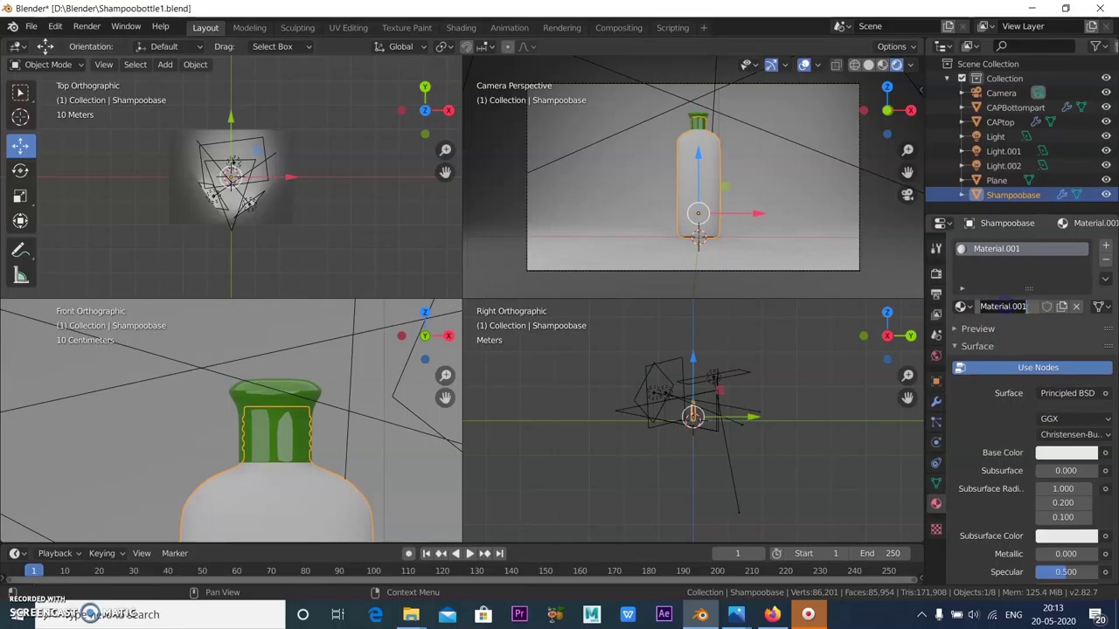
pyautogui.write('b')
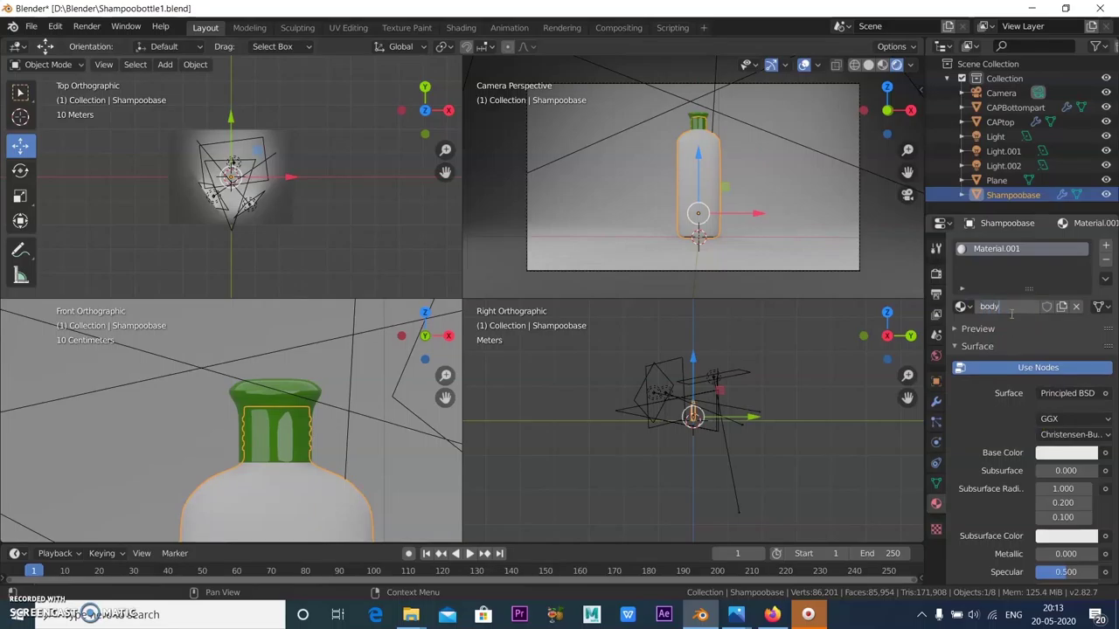
pyautogui.write('ody')
pyautogui.press('Return')
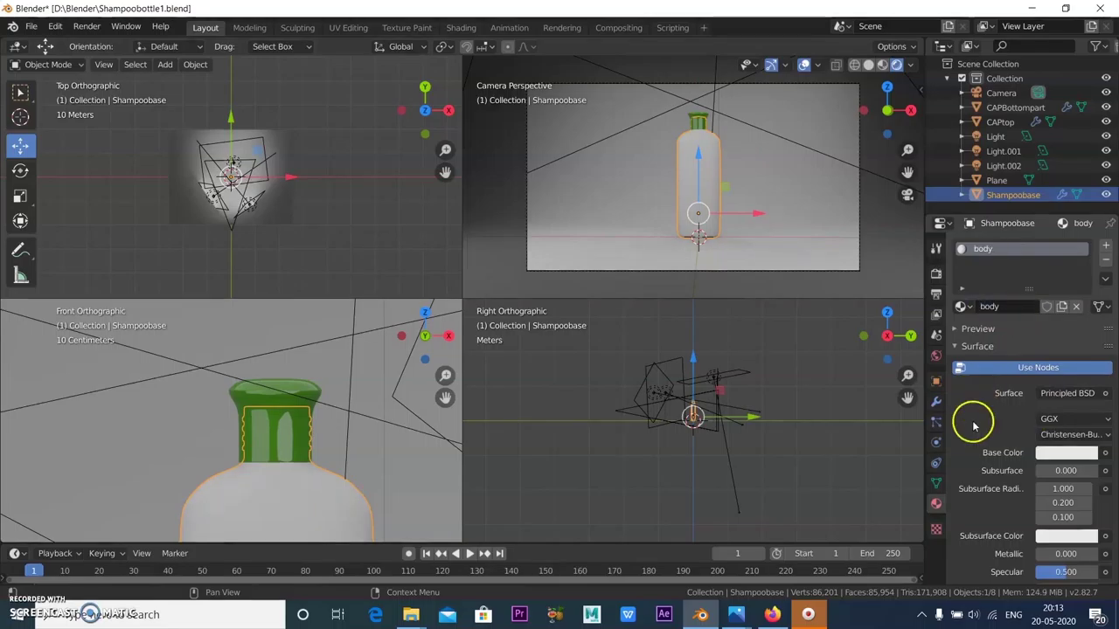
pyautogui.click(1067, 452)
pyautogui.moveTo(991, 322)
pyautogui.mouseDown()
pyautogui.moveTo(985, 295)
pyautogui.moveTo(1001, 306)
pyautogui.mouseUp()
pyautogui.click(1001, 299)
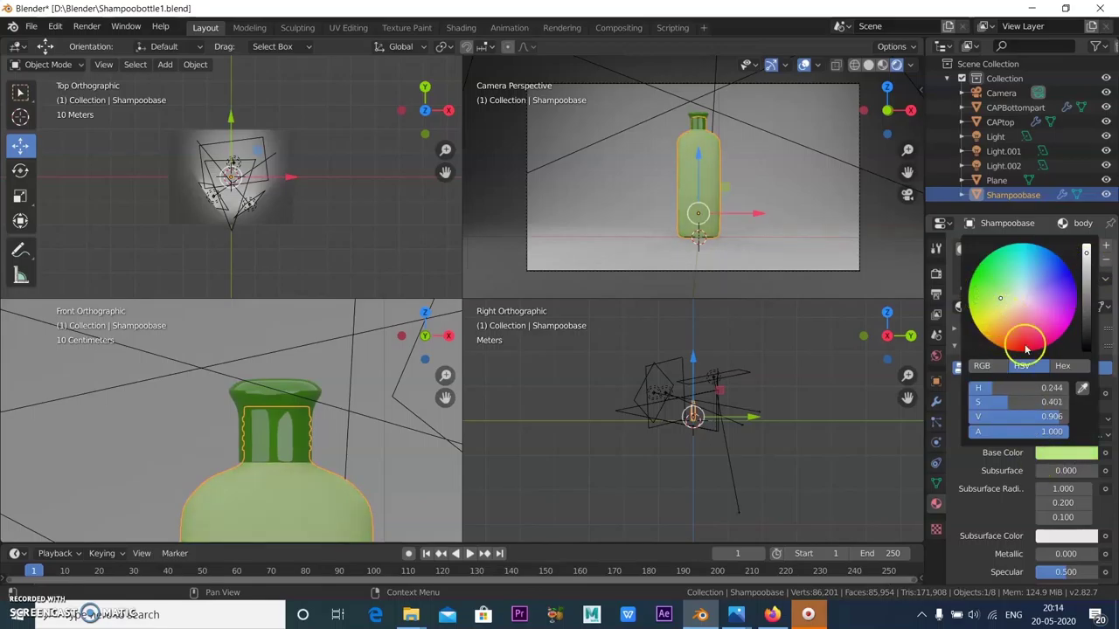
pyautogui.click(968, 503)
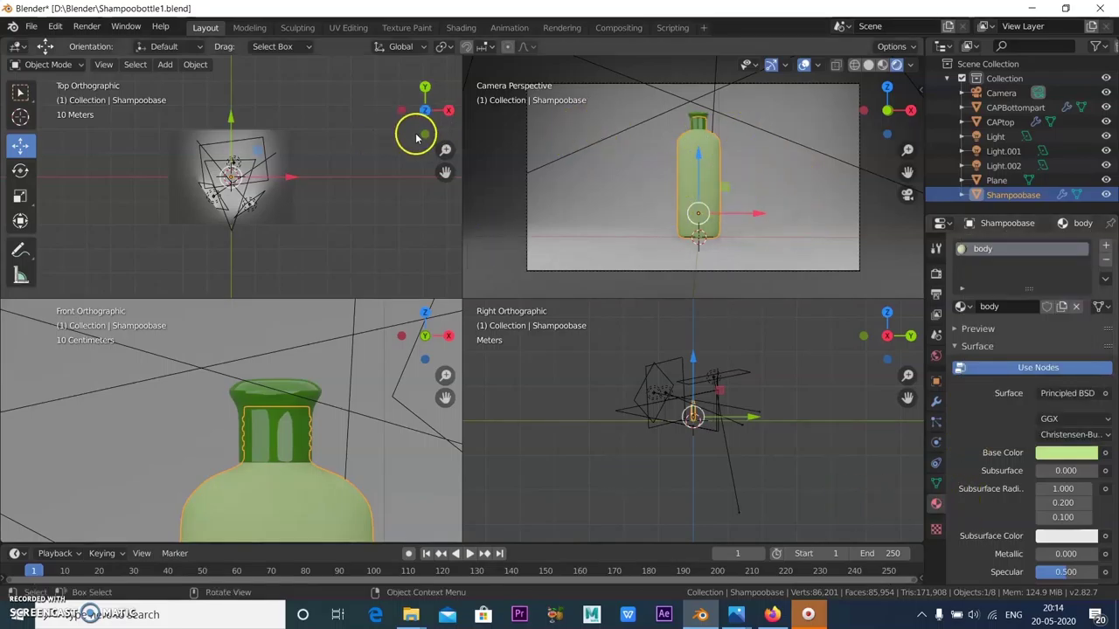
# Step: Lower the body material's roughness to 0.142, then select the backdrop plane
pyautogui.scroll(-1, 1018, 538)
pyautogui.scroll(-3, 1037, 544)
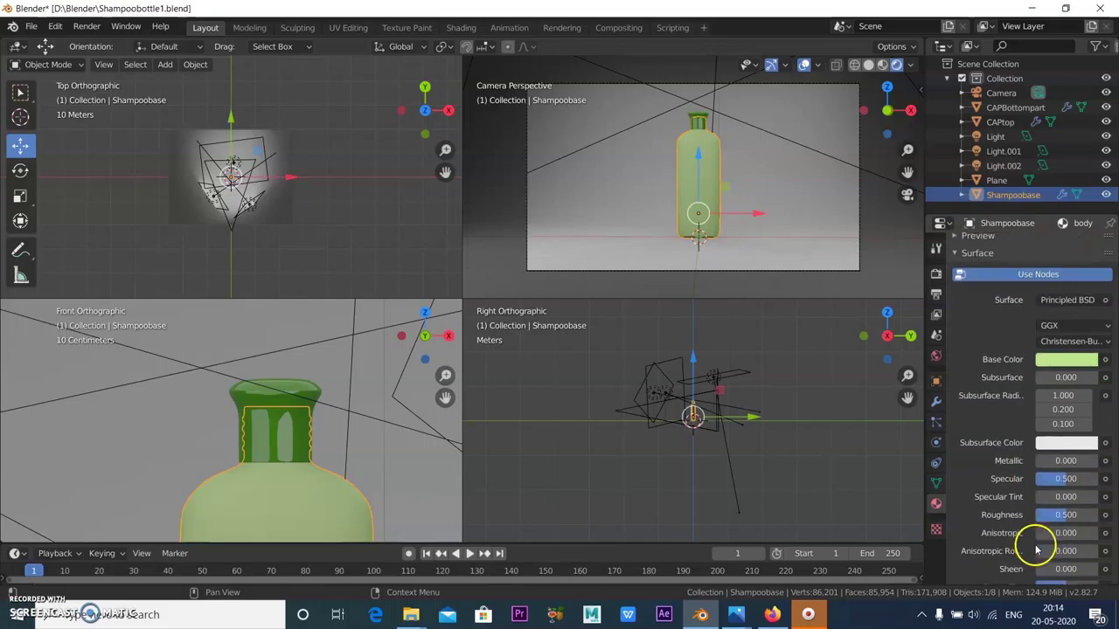
pyautogui.click(1051, 517)
pyautogui.moveTo(1041, 520); pyautogui.dragTo(1032, 521)
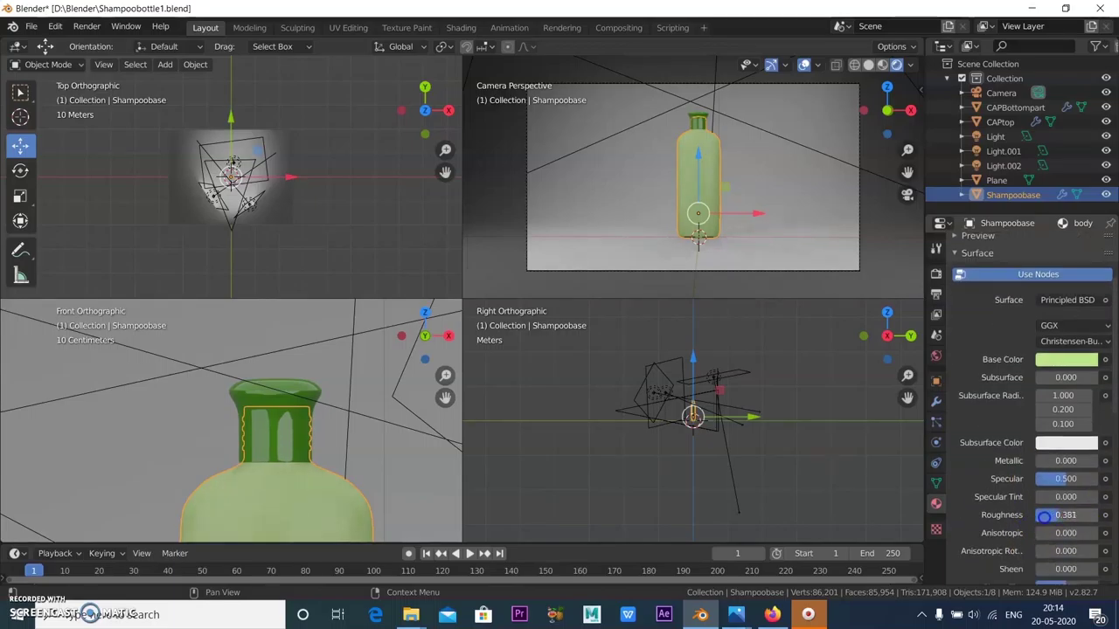
pyautogui.moveTo(1036, 516); pyautogui.dragTo(1035, 516)
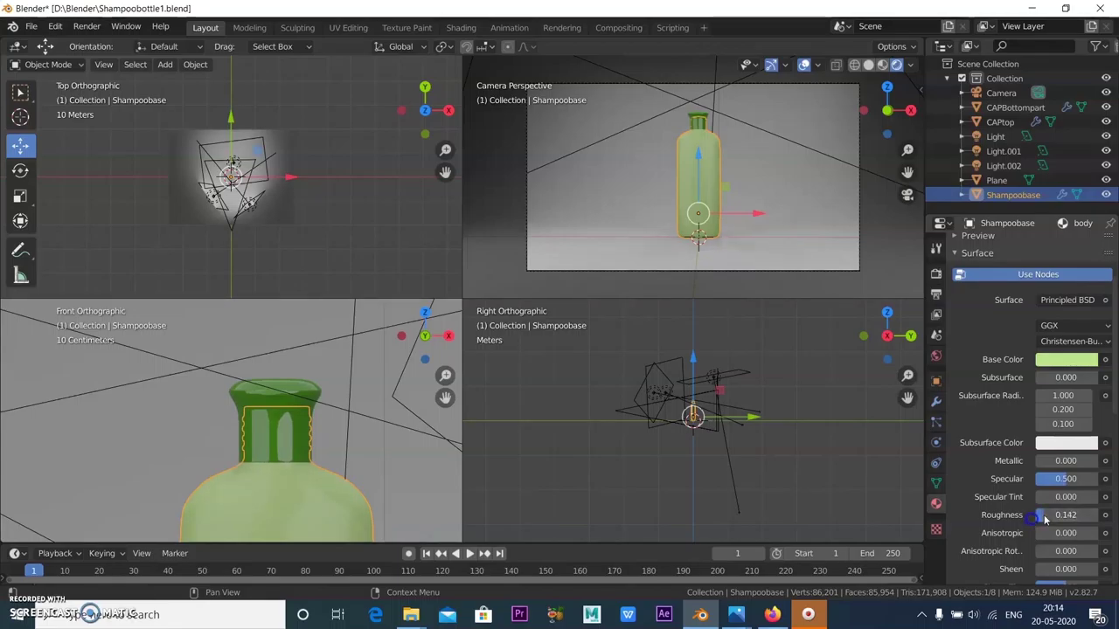
pyautogui.click(773, 184)
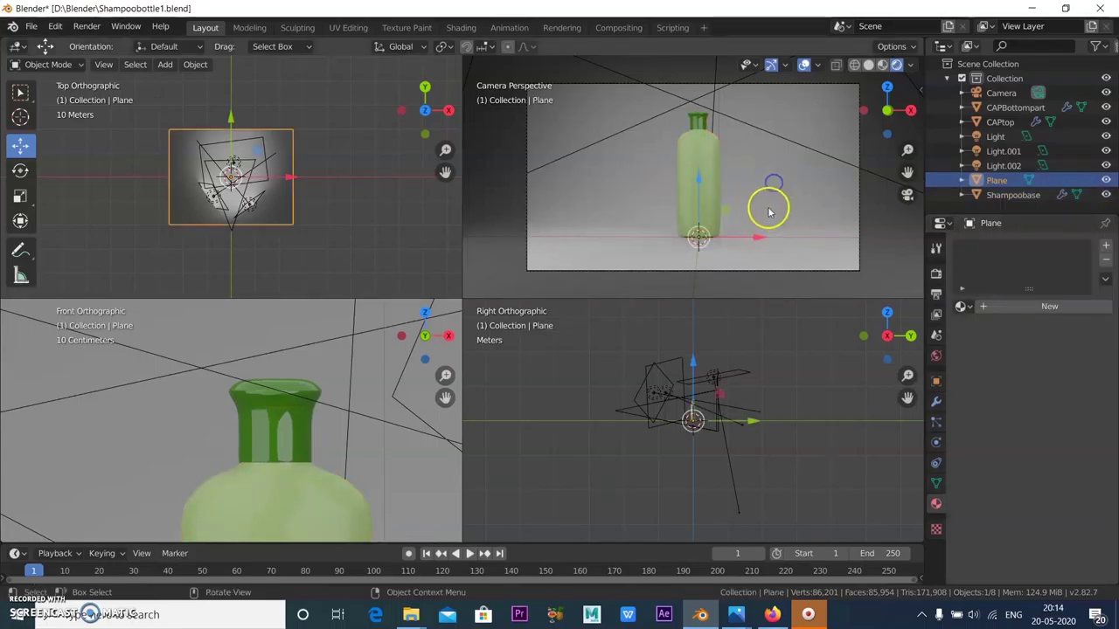
# Step: Render an Eevee still of the green bottle, then close the render window
pyautogui.click(90, 27)
pyautogui.click(122, 43)
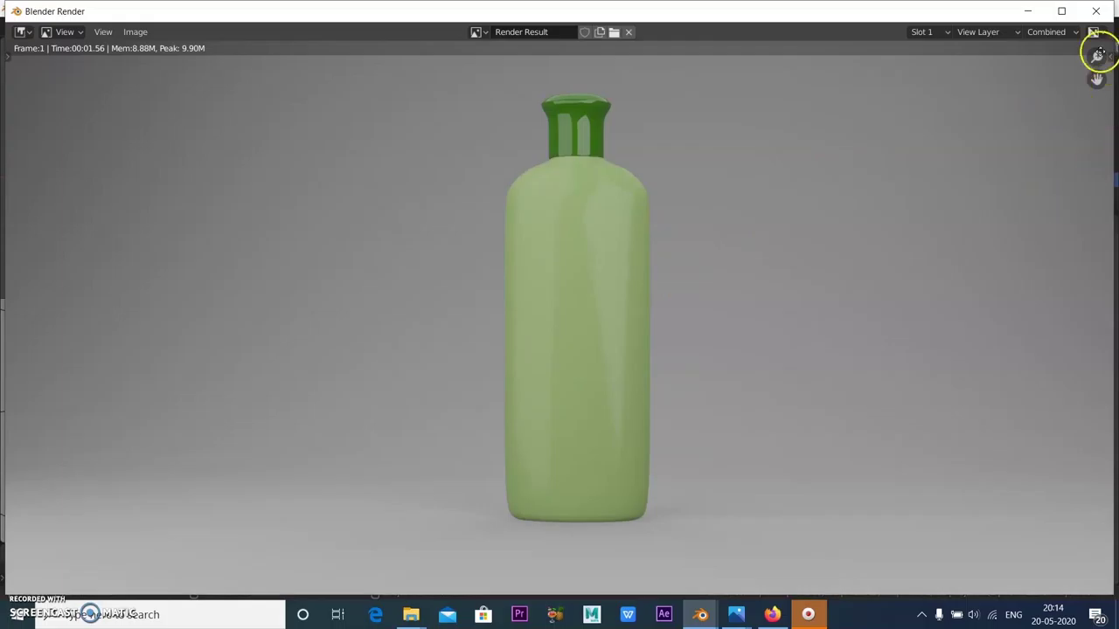
pyautogui.click(1098, 12)
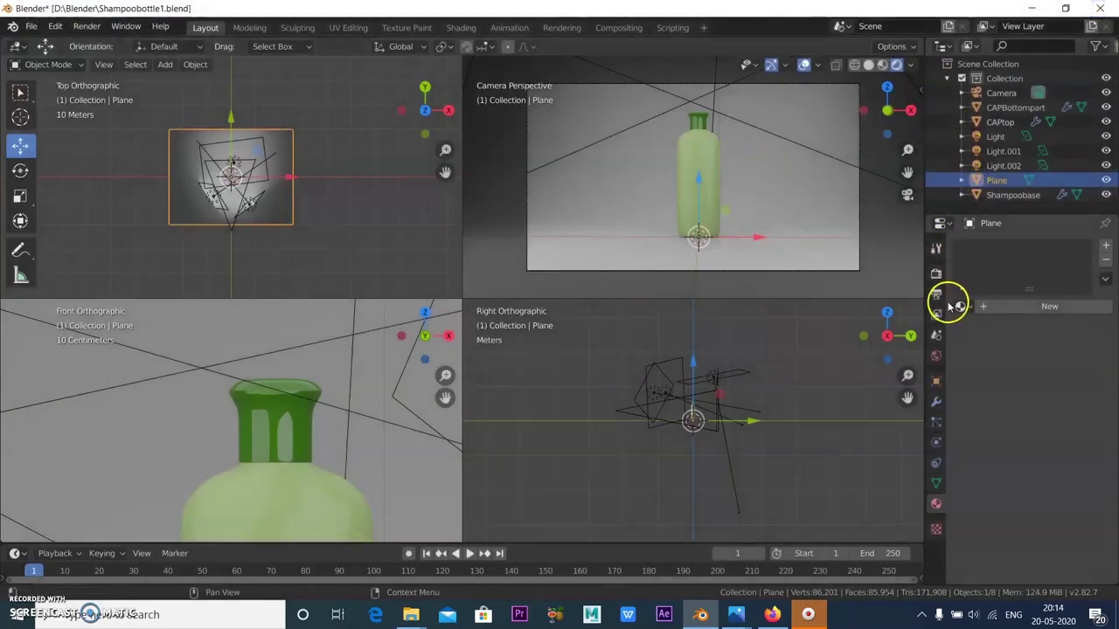
# Step: Switch the render engine to Cycles and start a still render with F12
pyautogui.click(936, 274)
pyautogui.click(1046, 248)
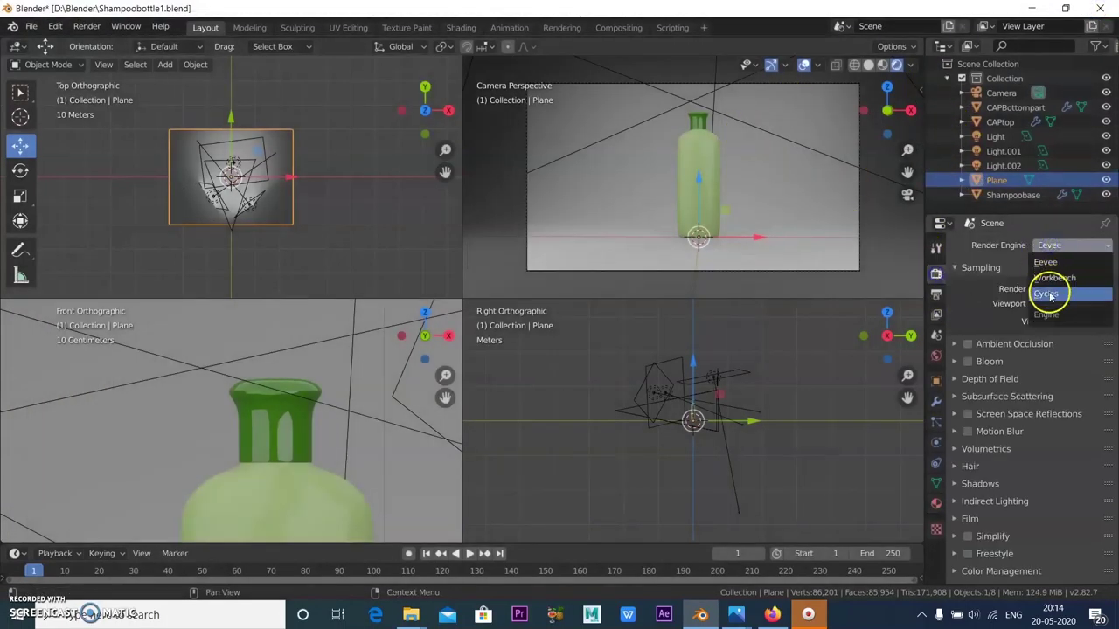
pyautogui.click(1043, 288)
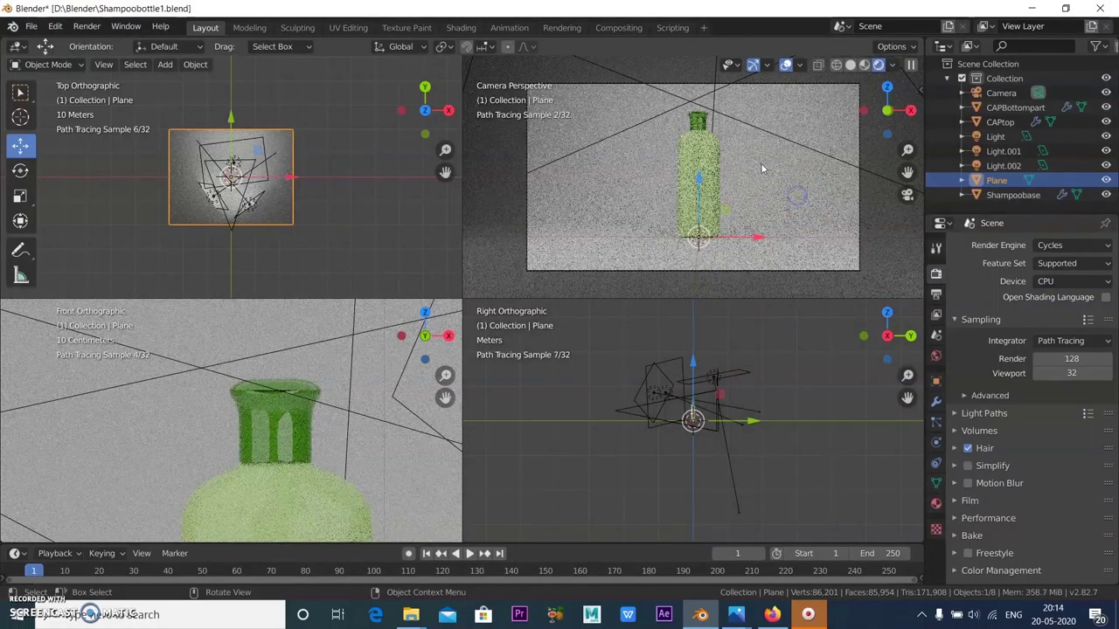
pyautogui.click(87, 26)
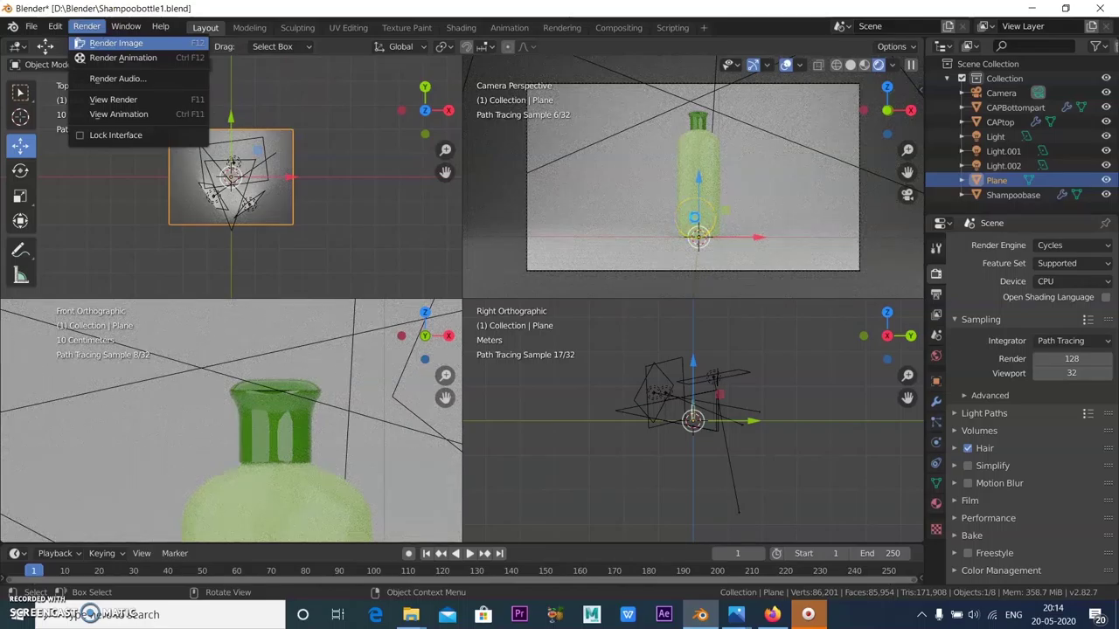
pyautogui.press('F12')
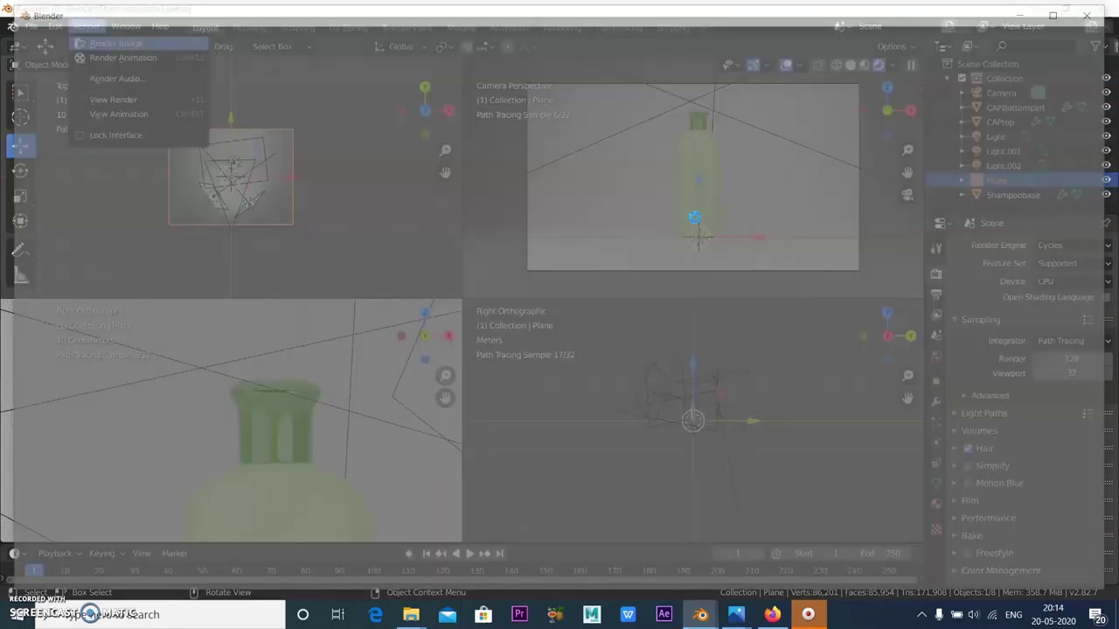
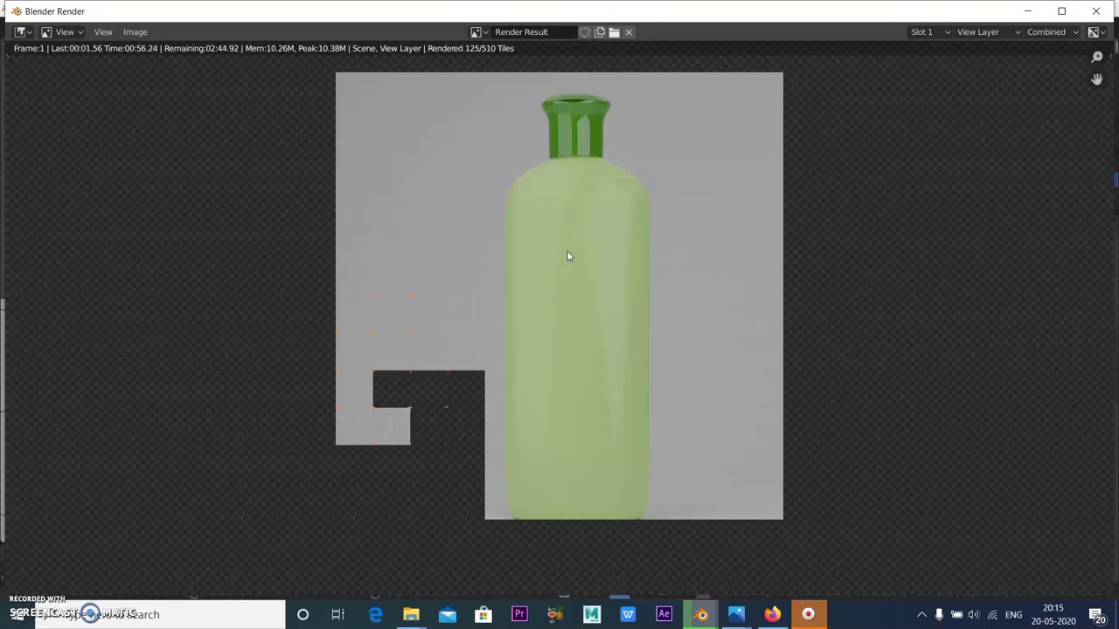
# Step: Close the partial Cycles render preview and return to the four-view scene layout
pyautogui.scroll(-2, 572, 253)
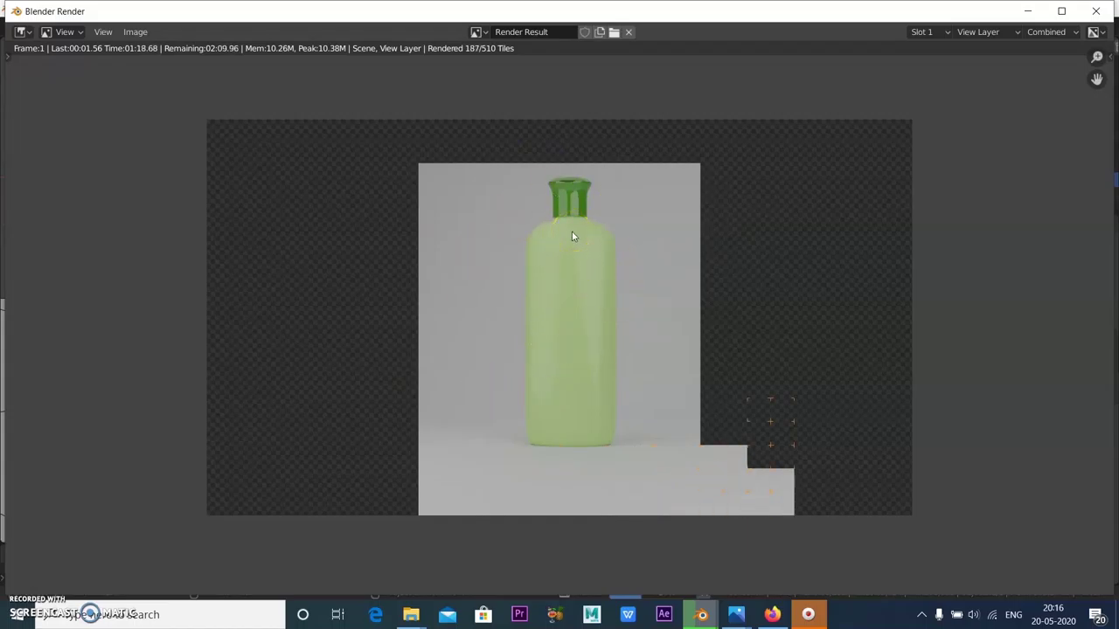
pyautogui.press('Escape')
pyautogui.click(716, 176)
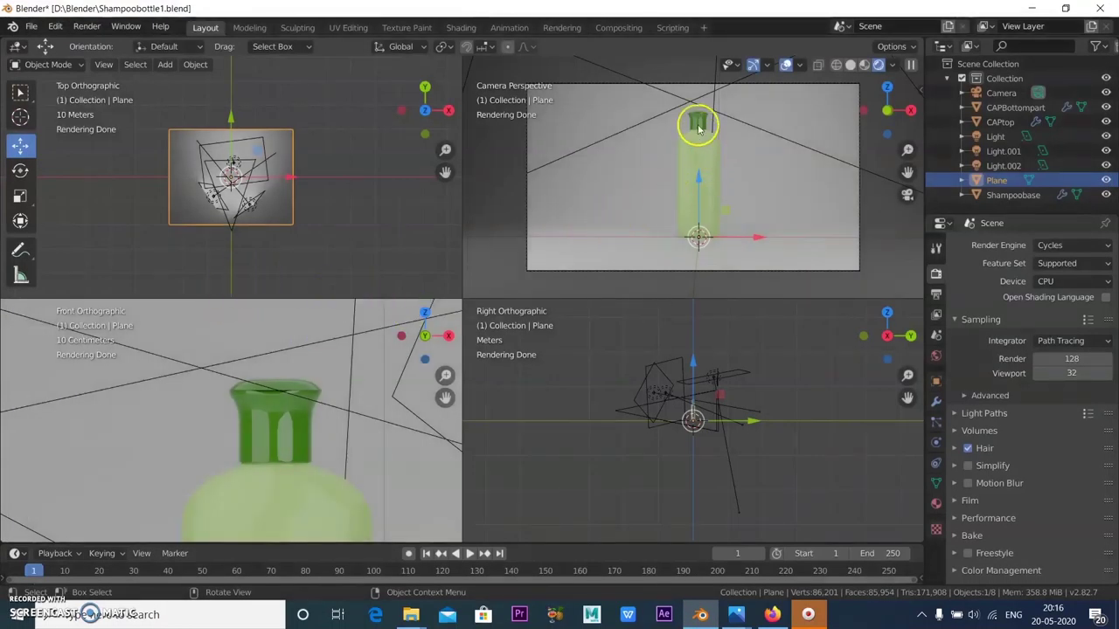
# Step: Set the camera's lens focal length to 80 mm and move the camera back to reframe the bottle
pyautogui.click(1000, 94)
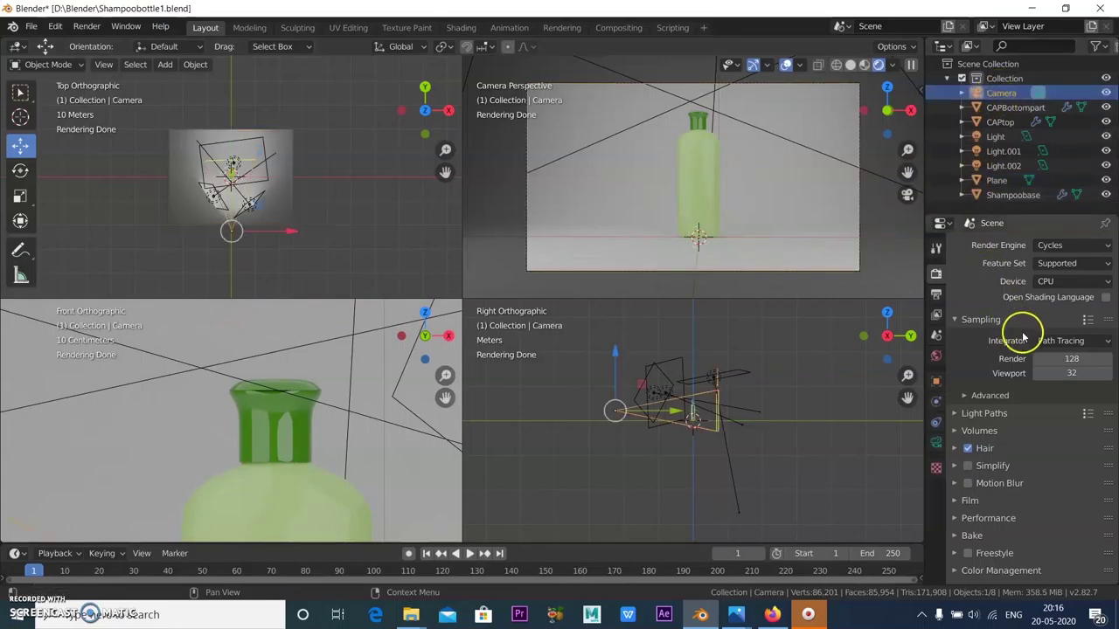
pyautogui.click(934, 444)
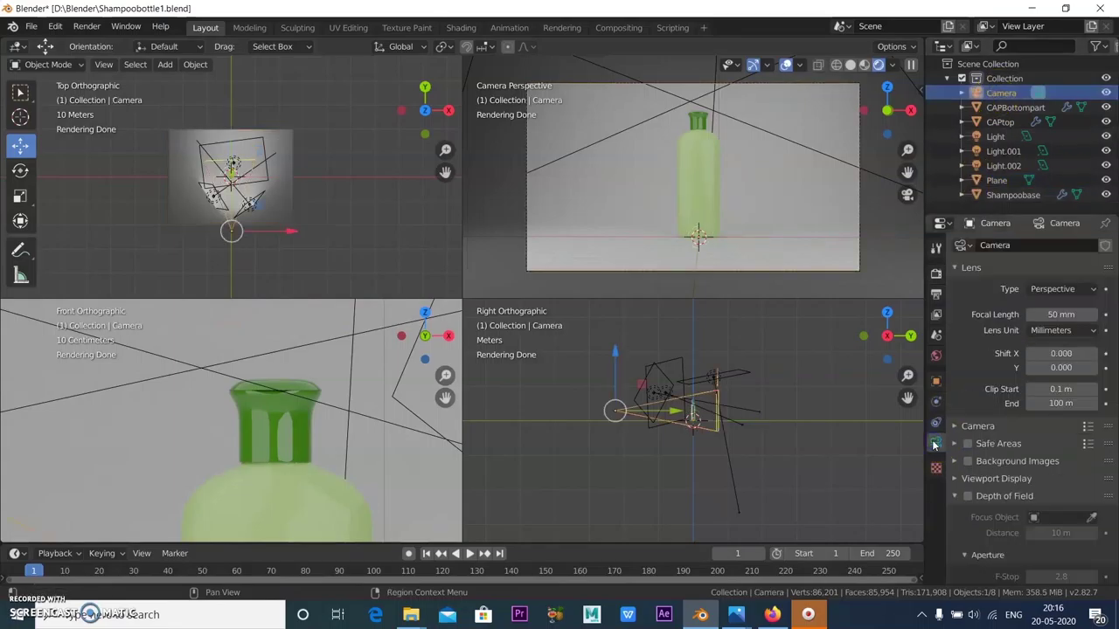
pyautogui.click(1056, 315)
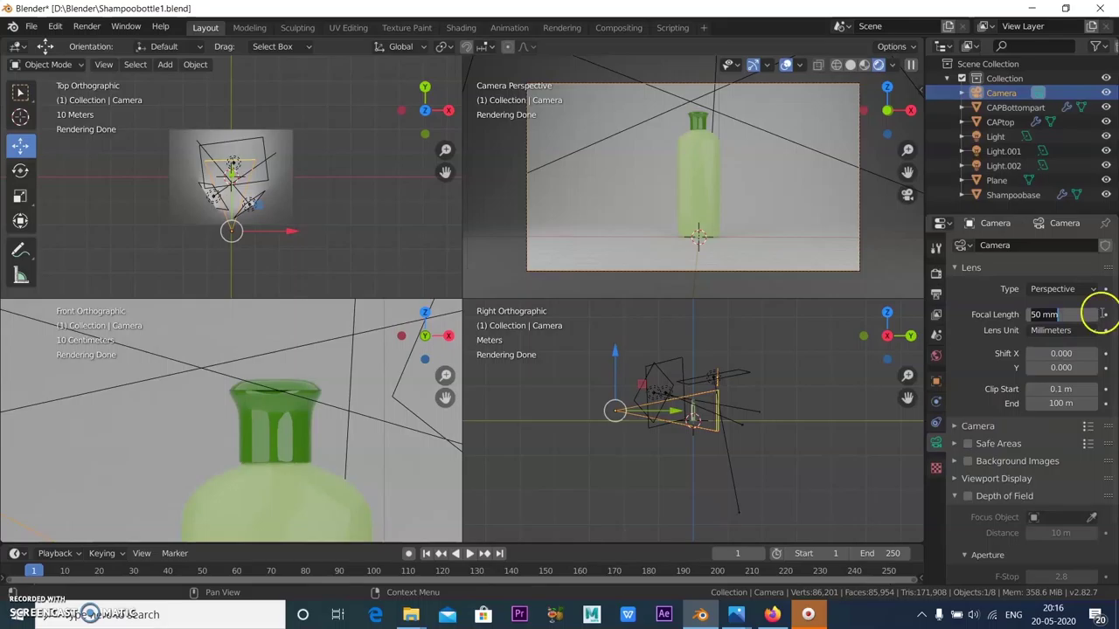
pyautogui.click(993, 307)
pyautogui.click(1095, 314)
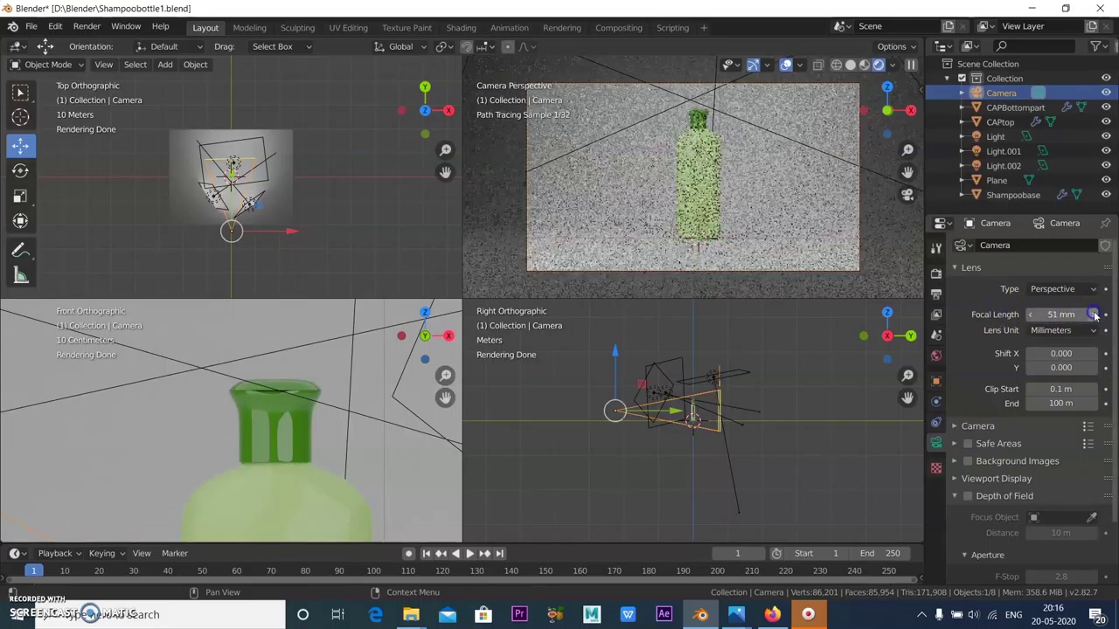
pyautogui.click(1070, 314)
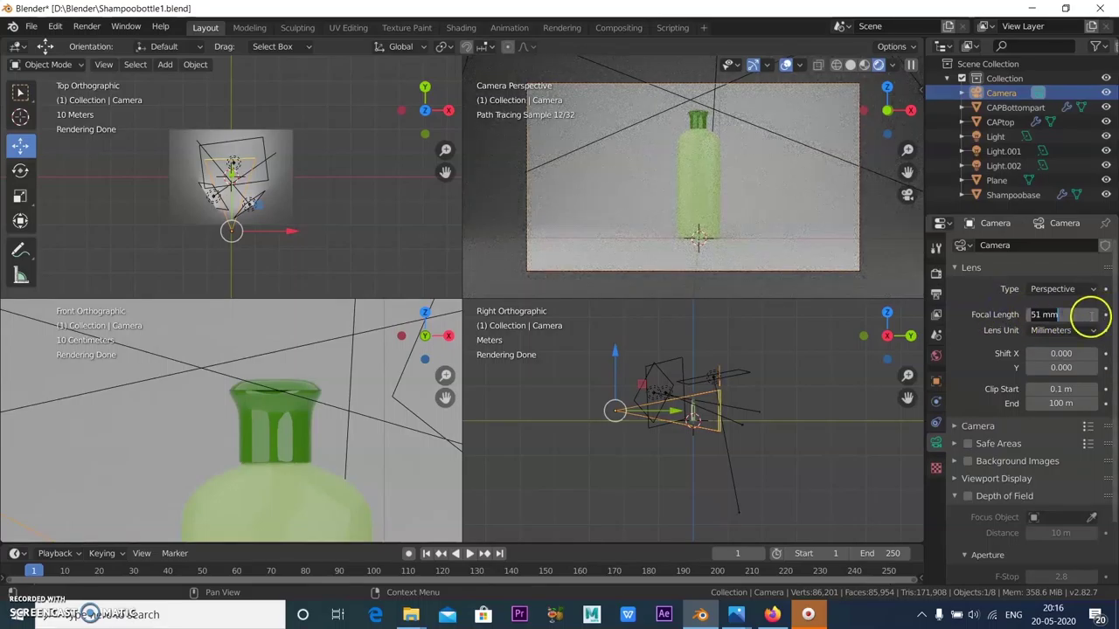
pyautogui.write('8')
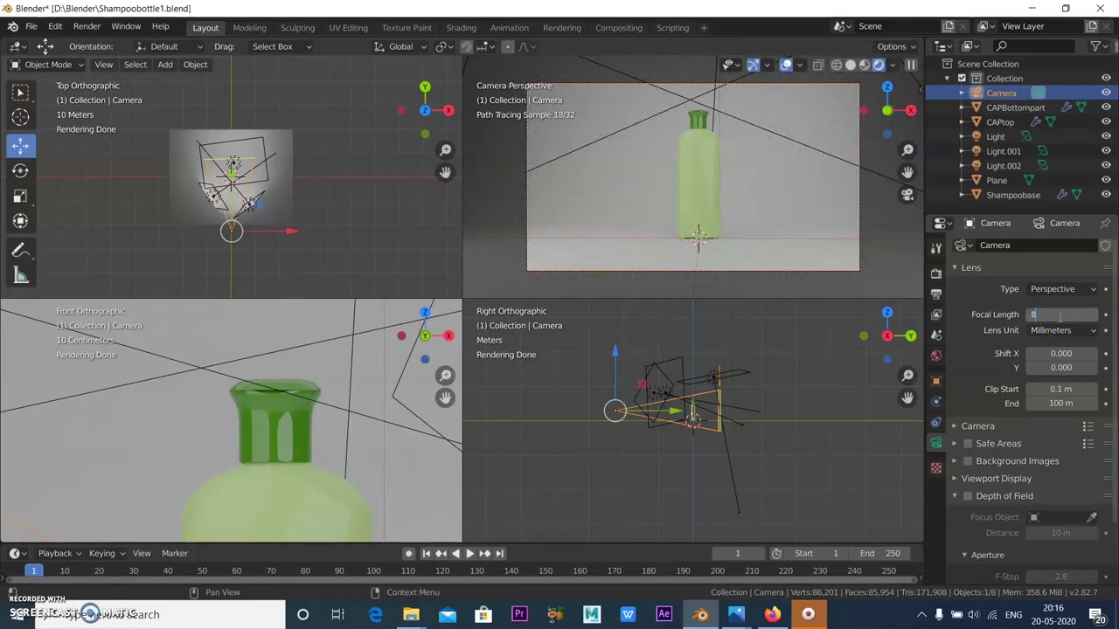
pyautogui.write('0')
pyautogui.press('Return')
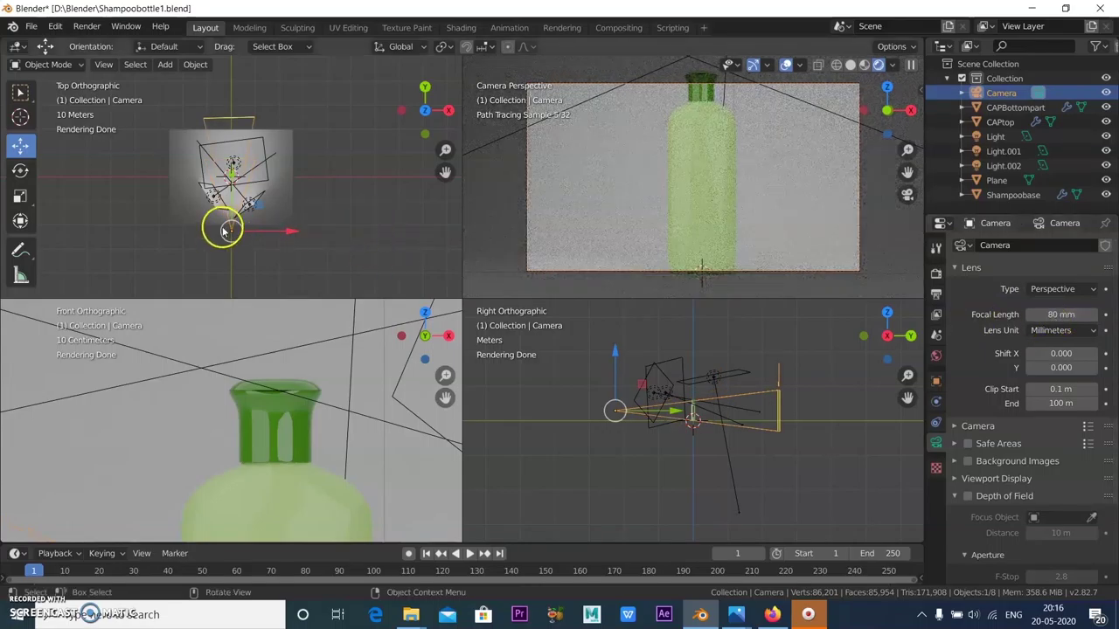
pyautogui.moveTo(225, 230)
pyautogui.mouseDown()
pyautogui.moveTo(230, 203)
pyautogui.moveTo(230, 218)
pyautogui.mouseUp()
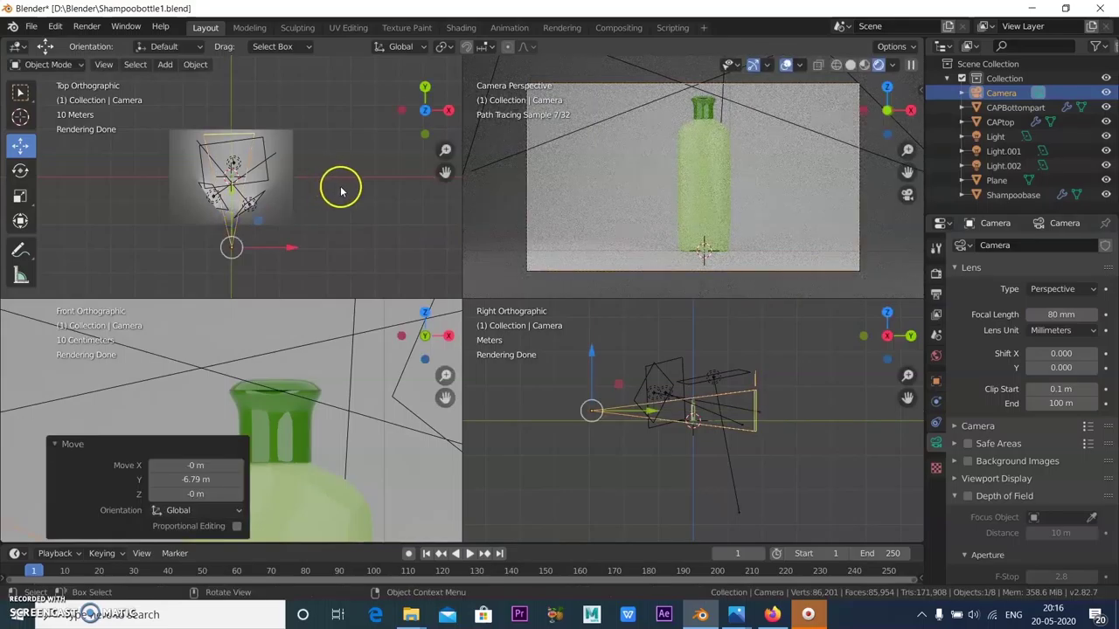
# Step: Rotate CAPBottompart, CAPtop and Shampoobase together 24.1° about the Z axis
pyautogui.click(1012, 107)
pyautogui.keyDown('ctrl'); pyautogui.click(1007, 123); pyautogui.keyUp('ctrl')
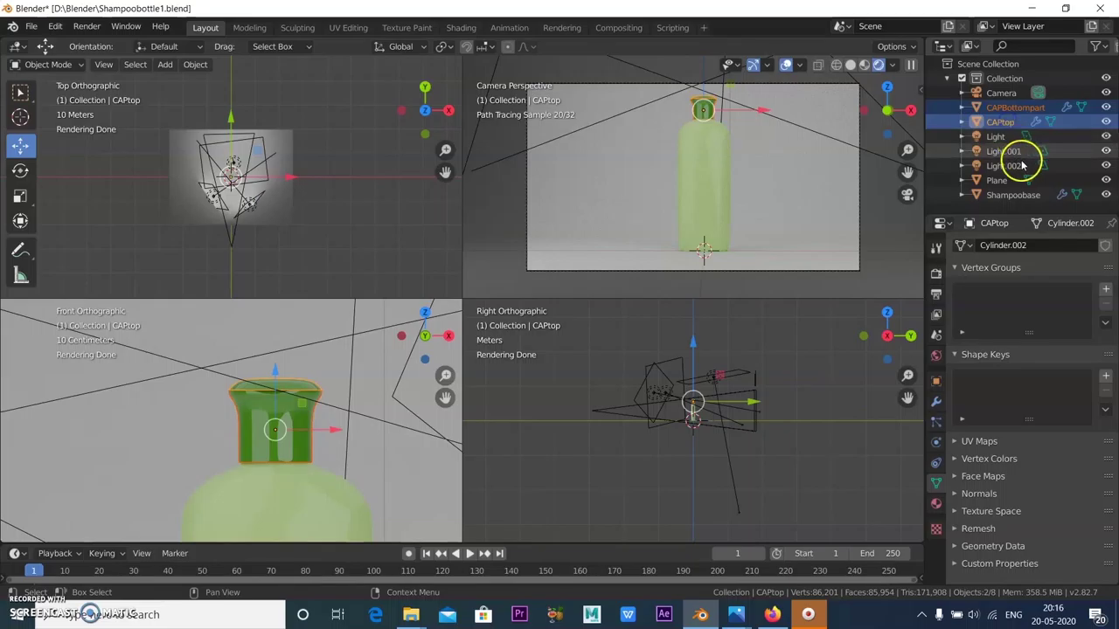
pyautogui.keyDown('ctrl'); pyautogui.click(1008, 196); pyautogui.keyUp('ctrl')
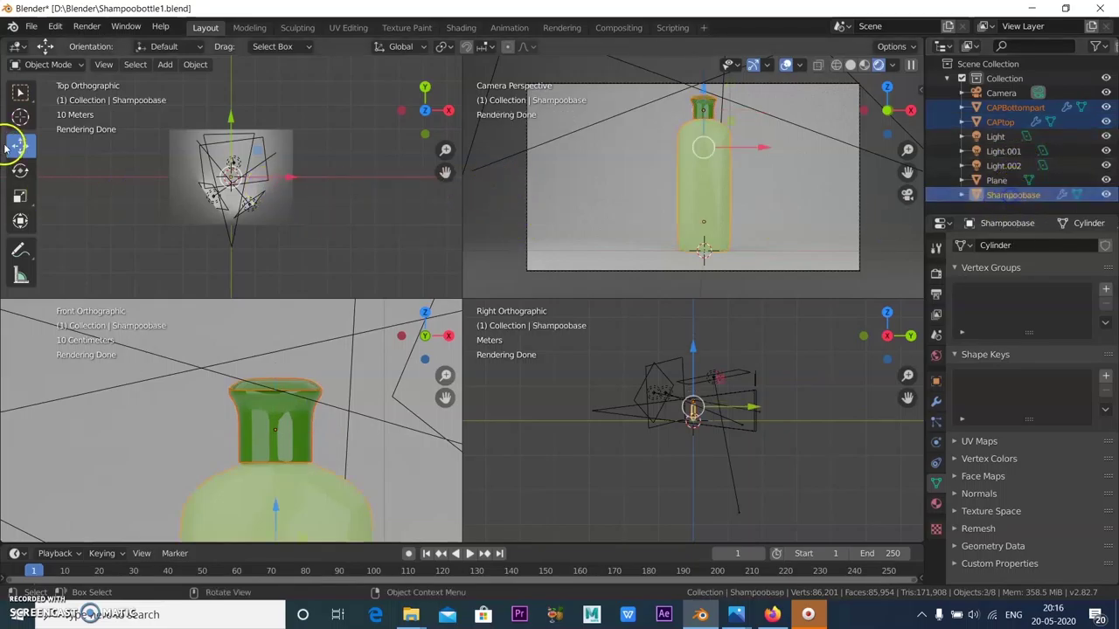
pyautogui.click(21, 171)
pyautogui.scroll(2, 271, 147)
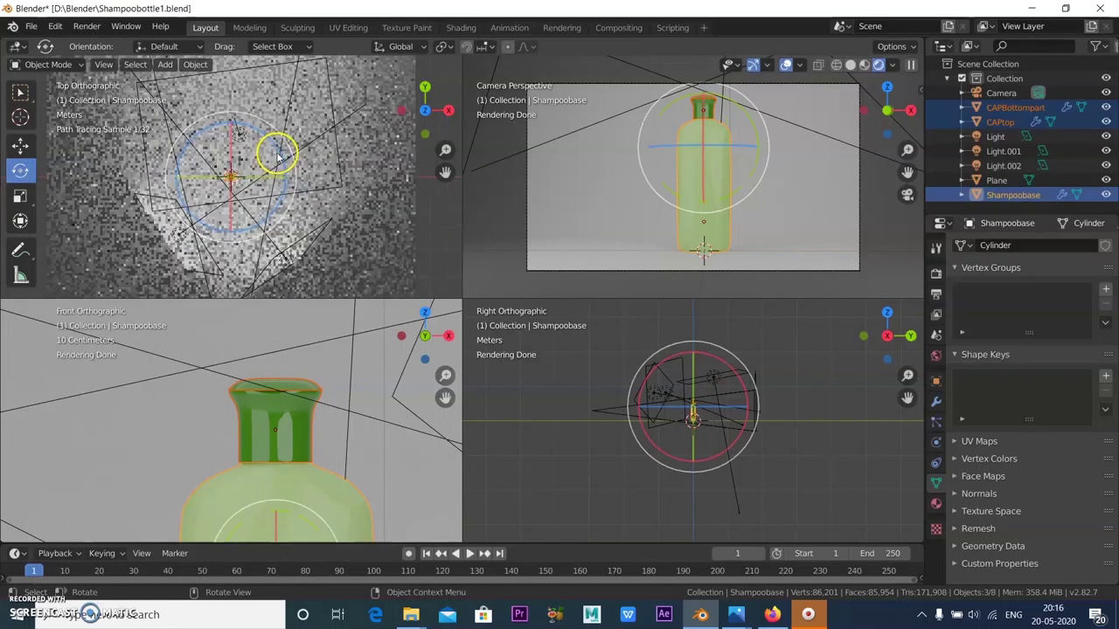
pyautogui.scroll(3, 280, 154)
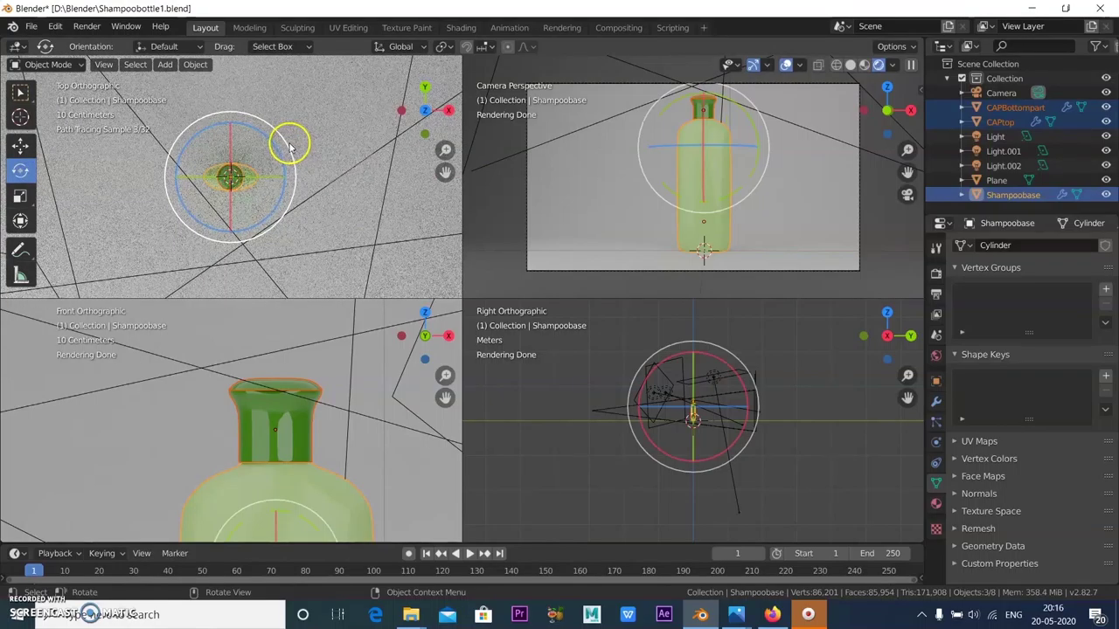
pyautogui.moveTo(289, 154); pyautogui.dragTo(303, 175)
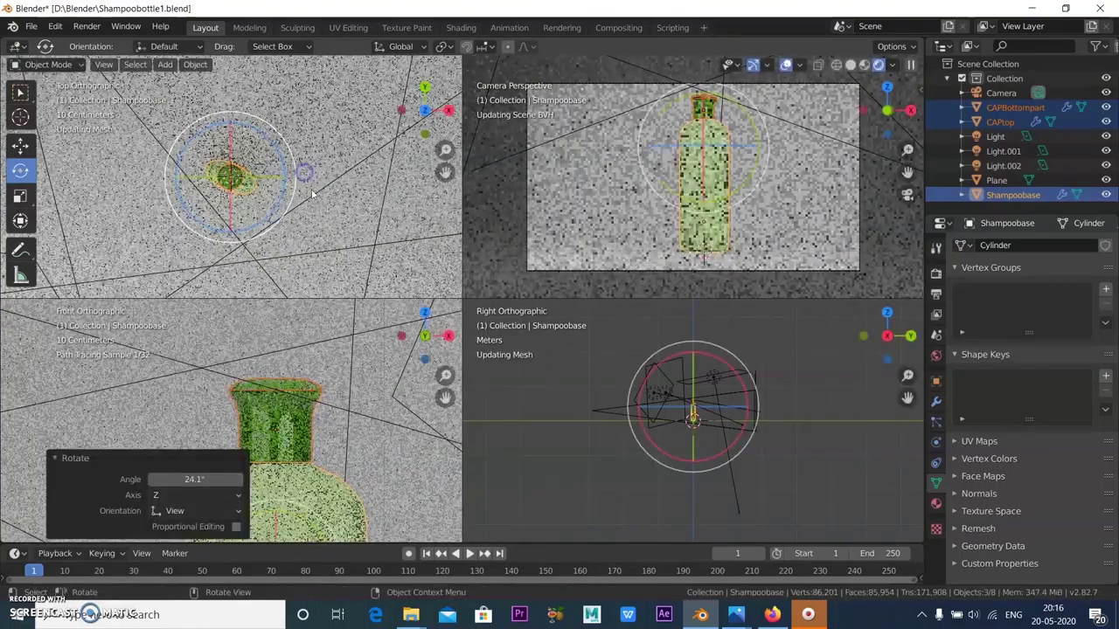
# Step: Raise the camera about 0.506 m along Z
pyautogui.click(22, 144)
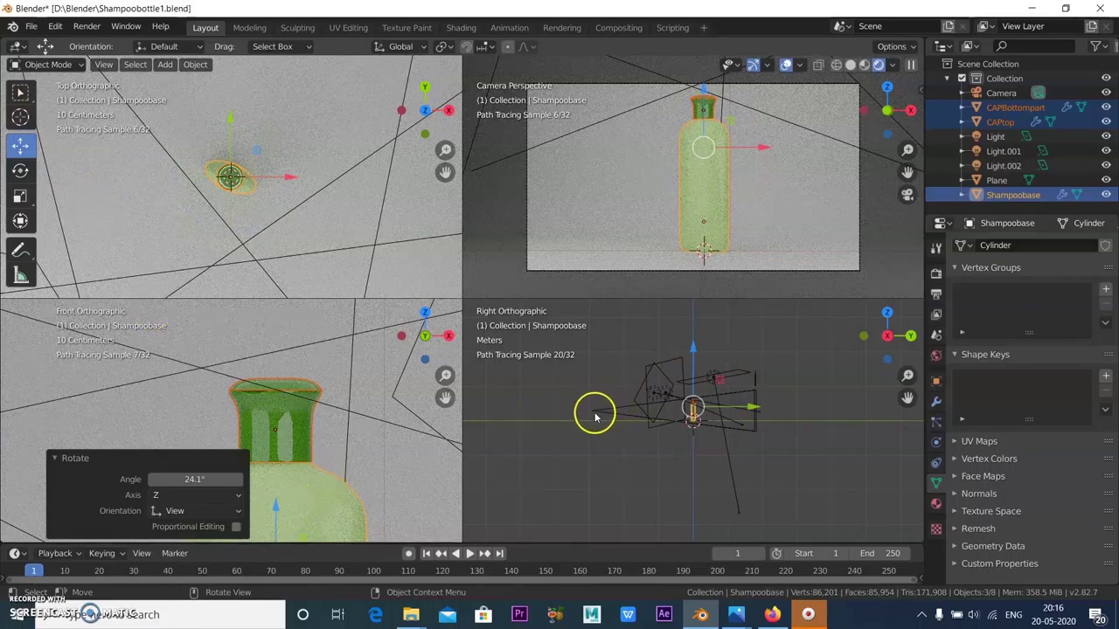
pyautogui.click(1015, 107)
pyautogui.click(1000, 93)
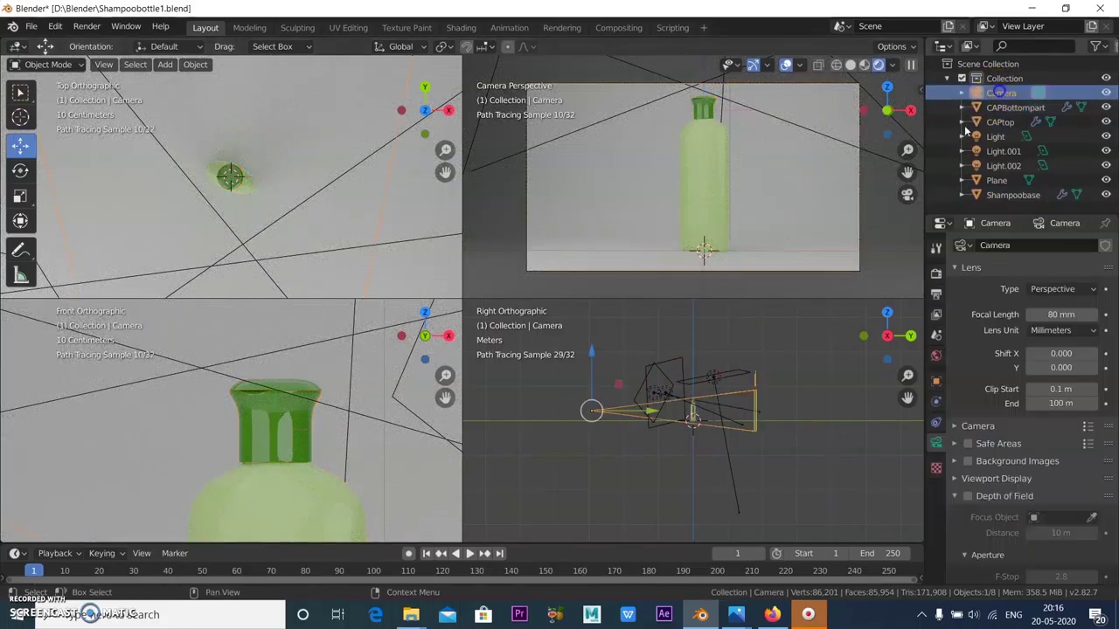
pyautogui.moveTo(595, 350); pyautogui.dragTo(594, 351)
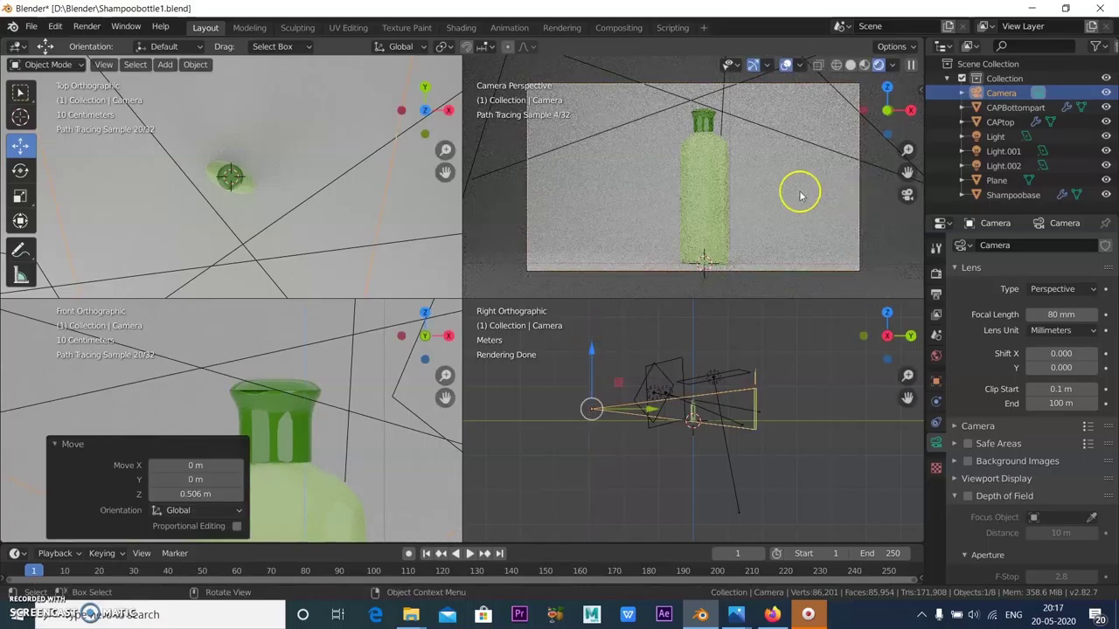
pyautogui.click(837, 226)
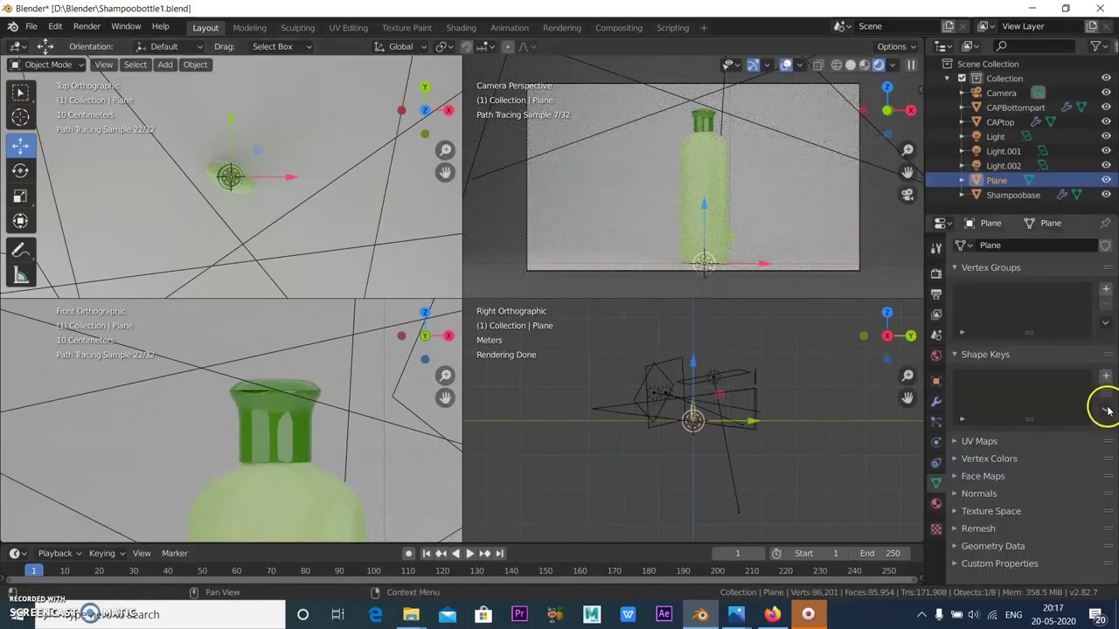
# Step: Give the backdrop plane a new pale pink Material.001 with lowered roughness for a glossy finish
pyautogui.click(935, 505)
pyautogui.click(1006, 292)
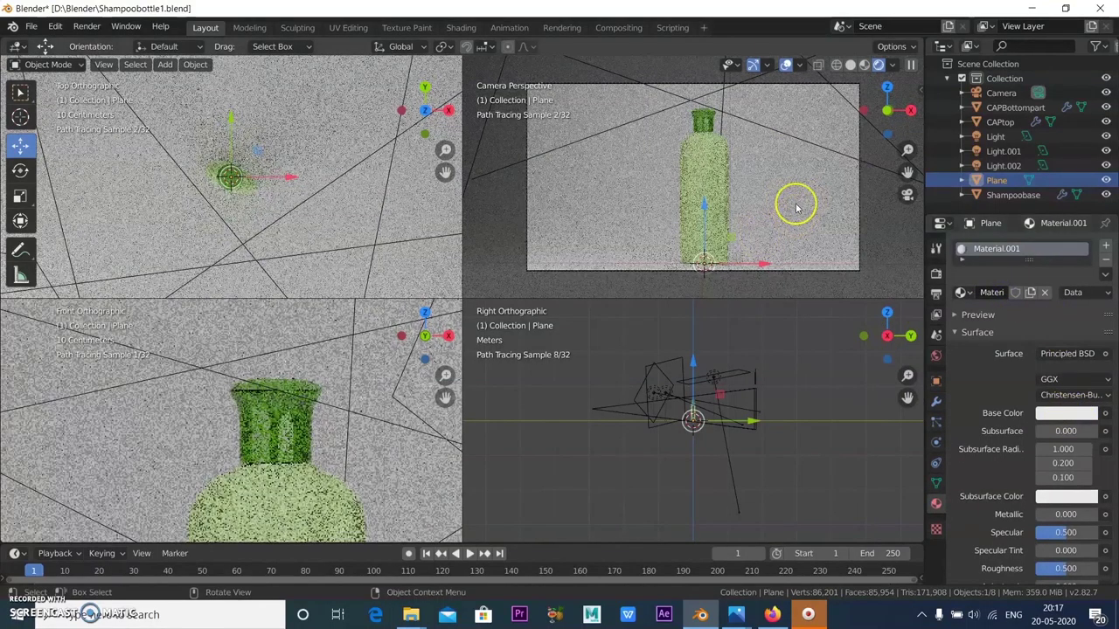
pyautogui.click(1059, 418)
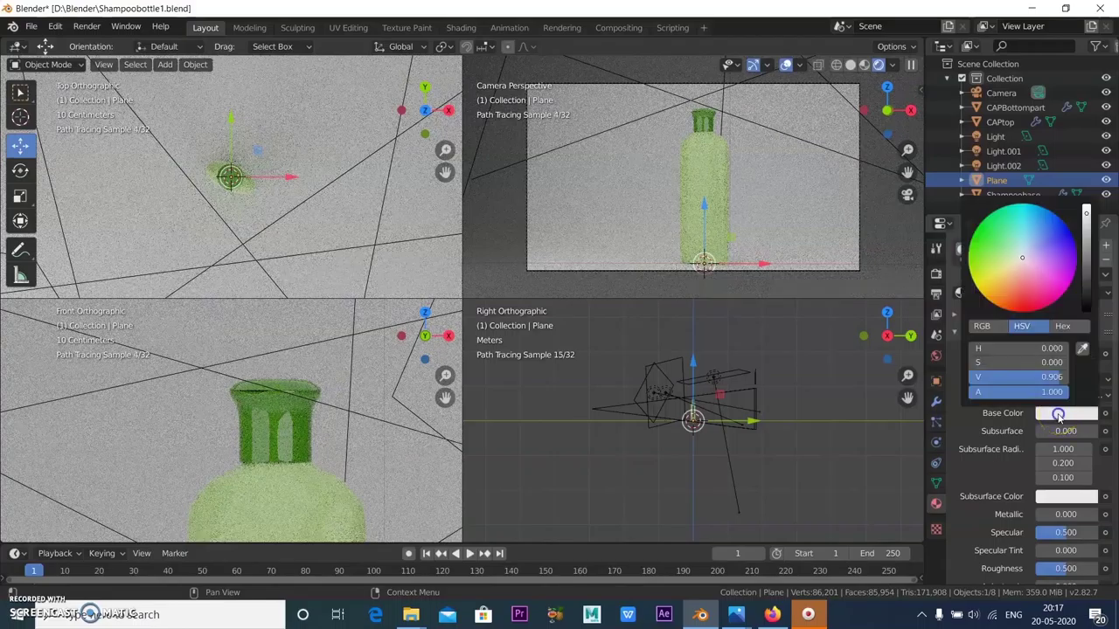
pyautogui.moveTo(1039, 262); pyautogui.dragTo(1029, 269)
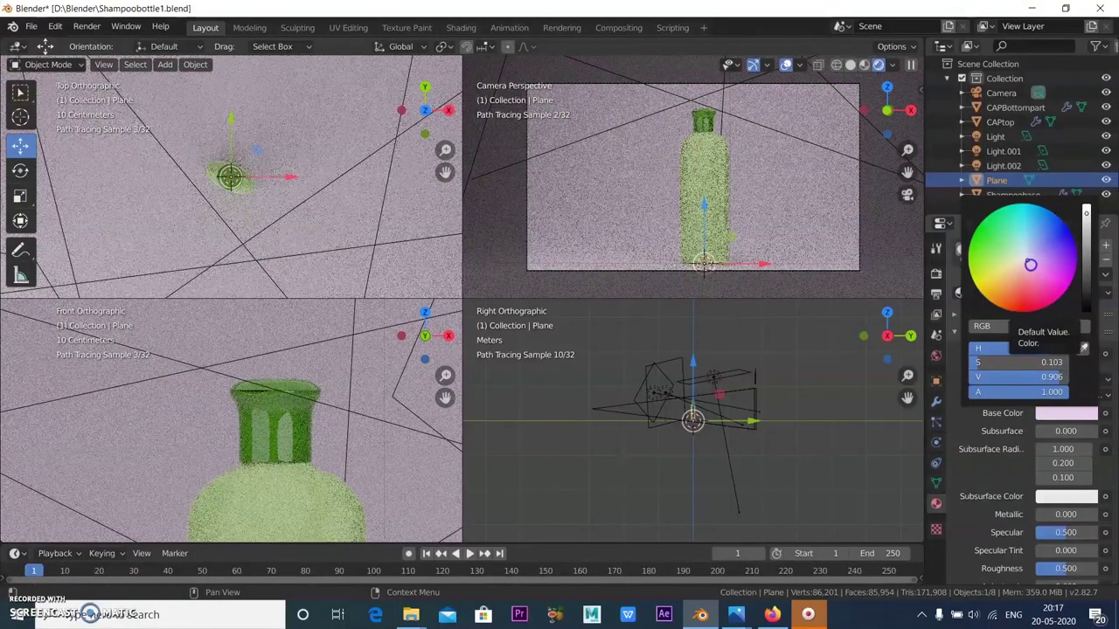
pyautogui.click(1031, 268)
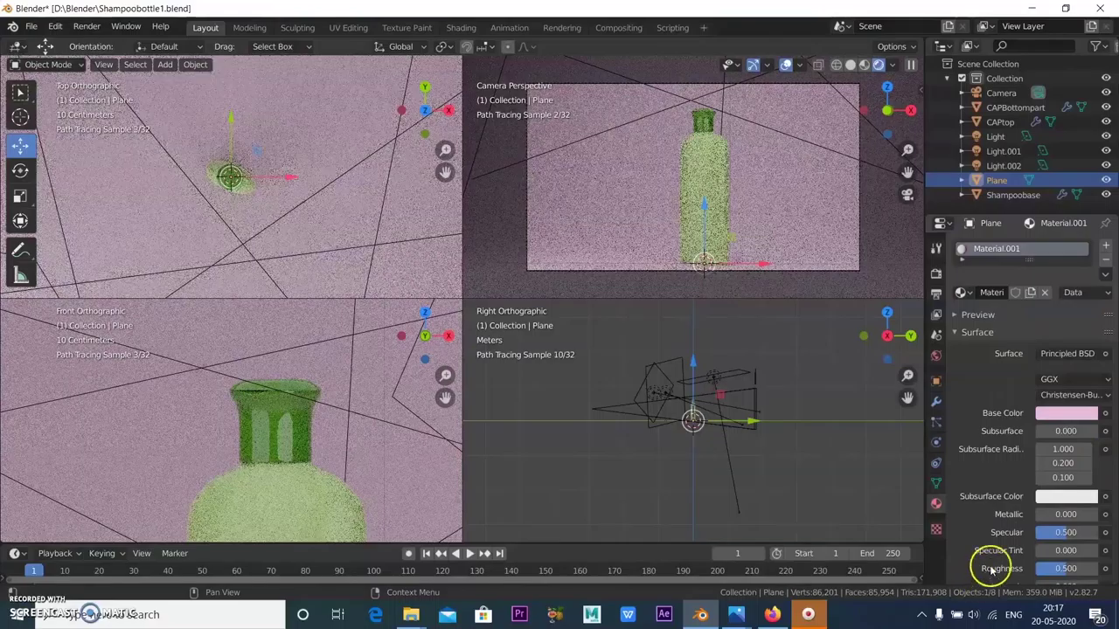
pyautogui.scroll(-1, 1005, 551)
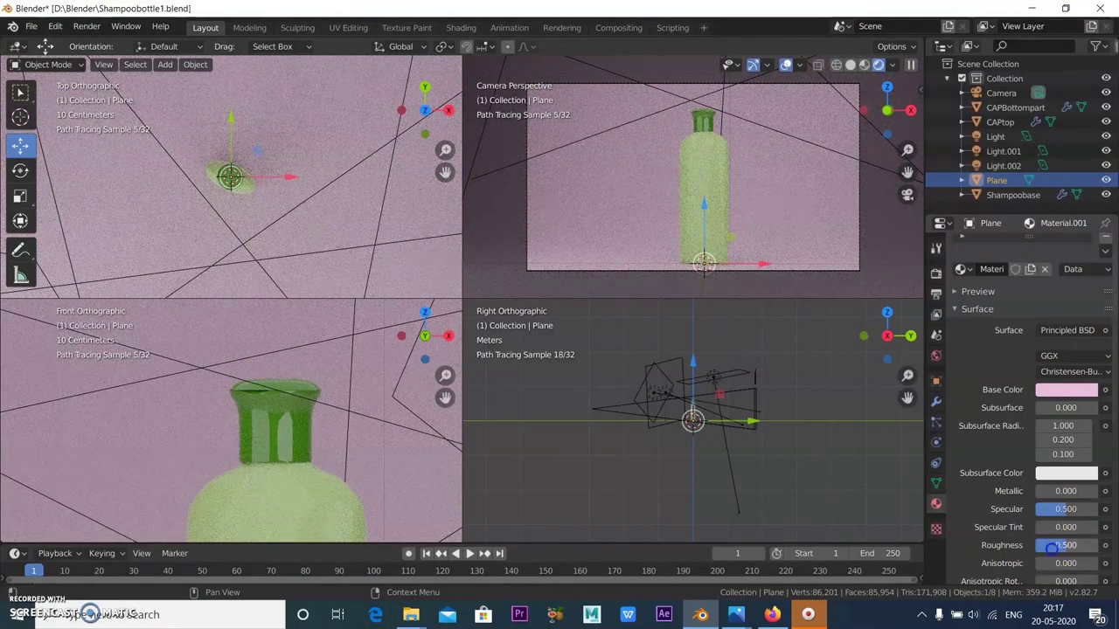
pyautogui.moveTo(1047, 548); pyautogui.dragTo(786, 533)
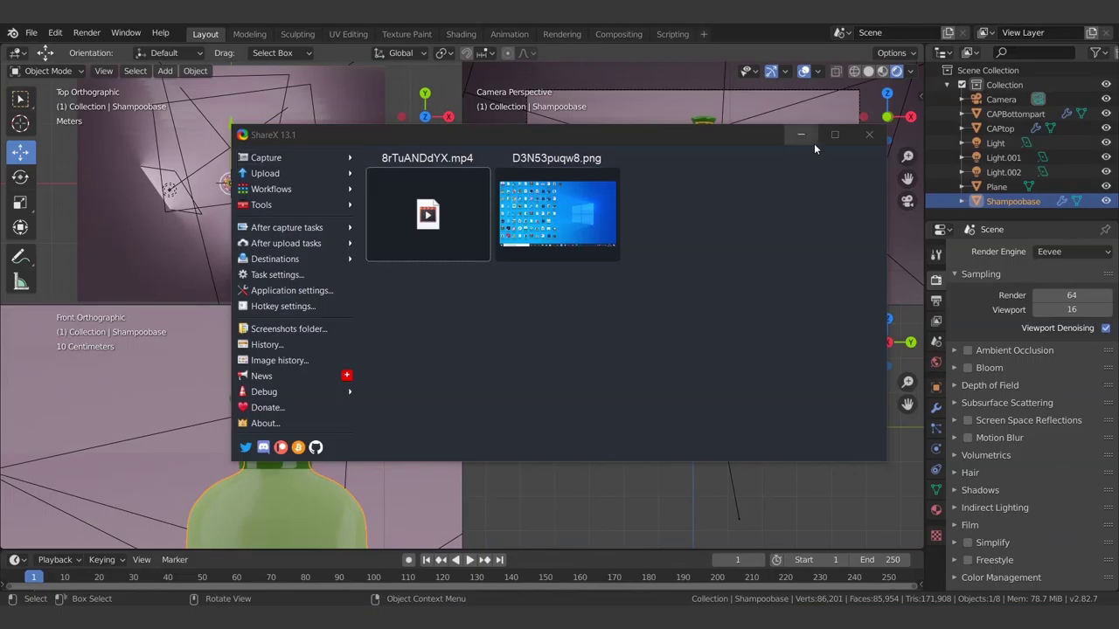
# Step: Minimize the ShareX window to reveal the Blender bottle scene
pyautogui.click(790, 135)
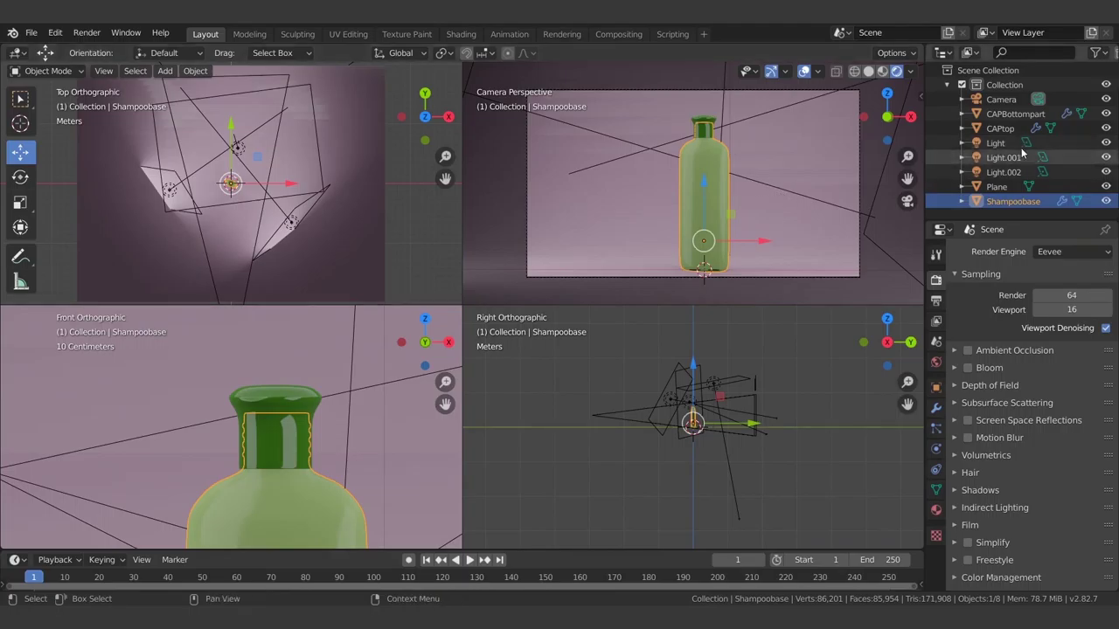
# Step: Hide CAPBottompart, CAPtop and the backdrop Plane in the Outliner
pyautogui.click(1105, 114)
pyautogui.click(1107, 128)
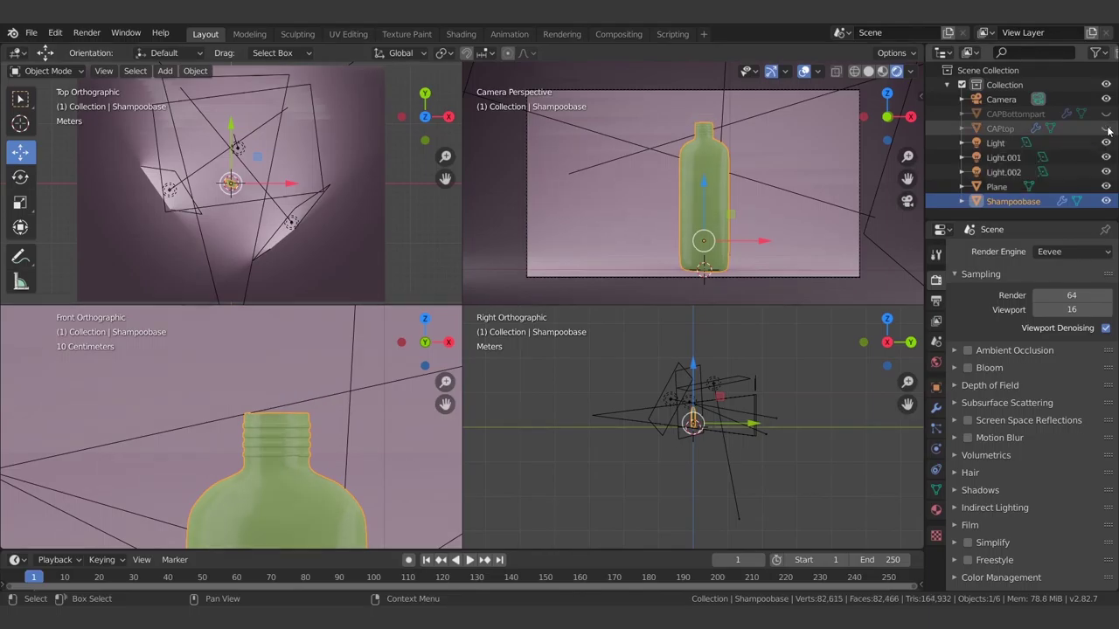
pyautogui.click(1105, 186)
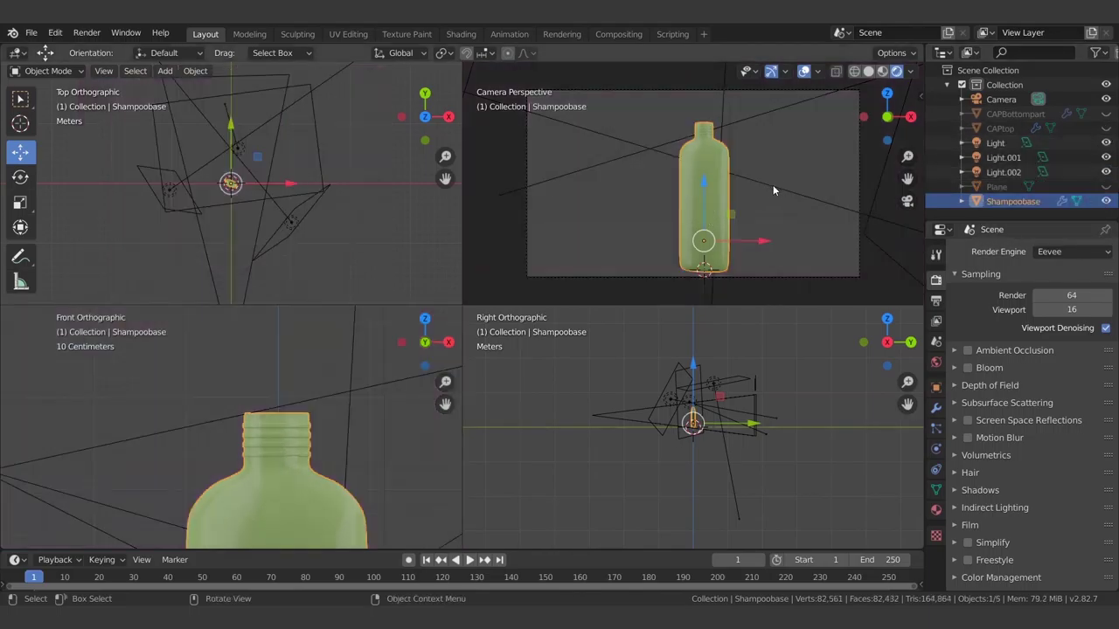
# Step: Orbit in close on the bottle and switch to the UV Editing workspace
pyautogui.moveTo(790, 199); pyautogui.dragTo(730, 189, button='middle')
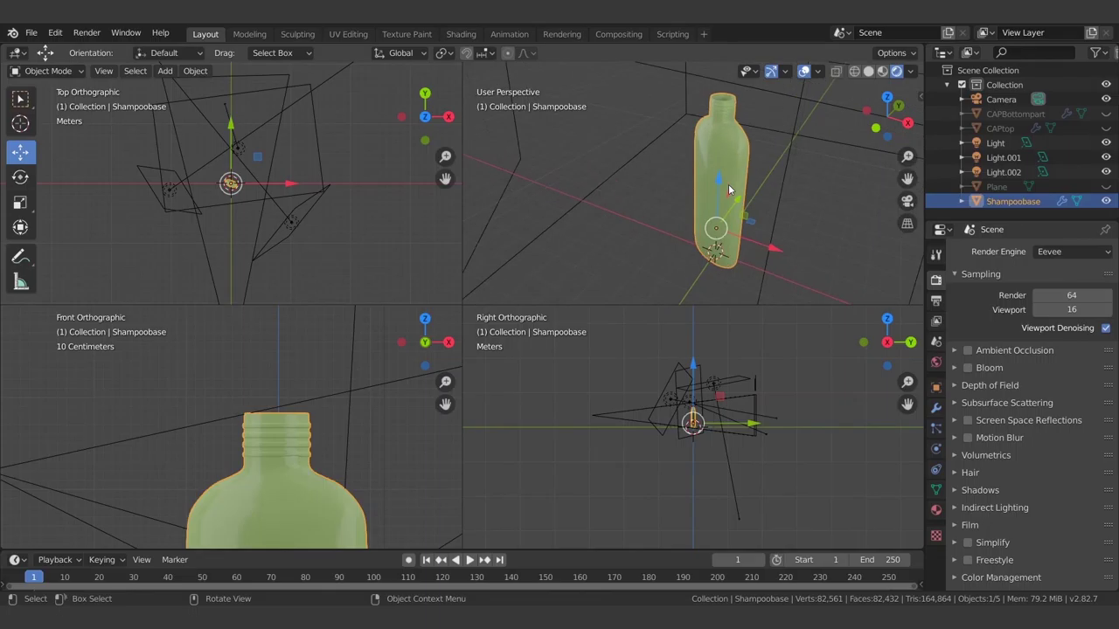
pyautogui.scroll(2, 728, 184)
pyautogui.scroll(-2, 709, 193)
pyautogui.moveTo(737, 217); pyautogui.dragTo(744, 185, button='middle')
pyautogui.click(352, 34)
pyautogui.moveTo(769, 297); pyautogui.dragTo(794, 336, button='middle')
# Step: Select Shampoobase and put its Cylinder mesh into Edit Mode
pyautogui.scroll(-5, 1005, 127)
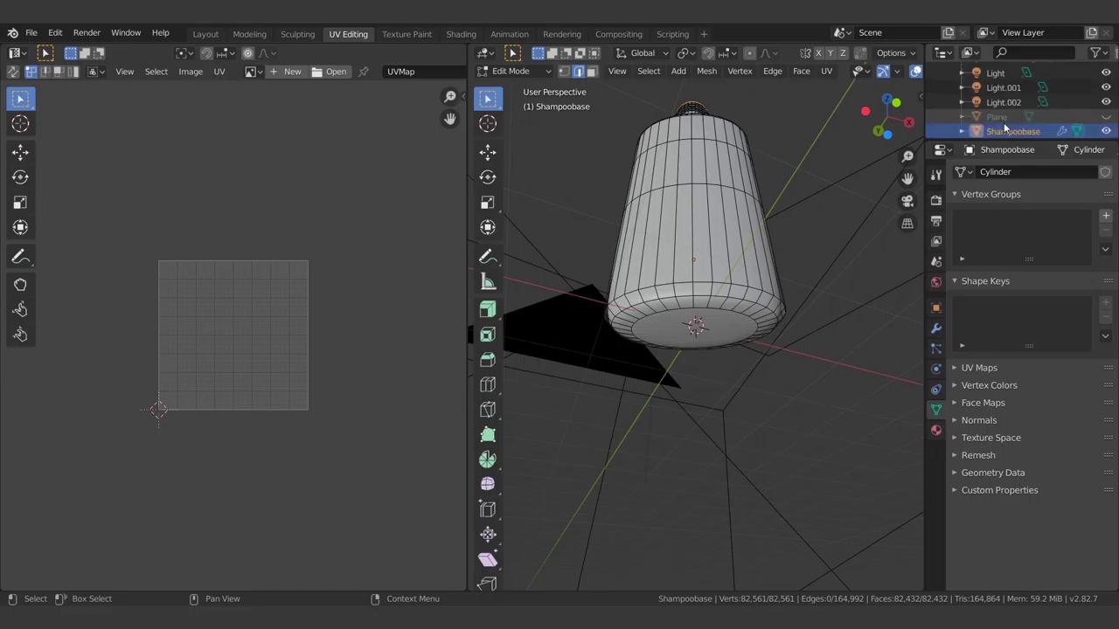
pyautogui.scroll(-1, 1005, 127)
pyautogui.click(998, 126)
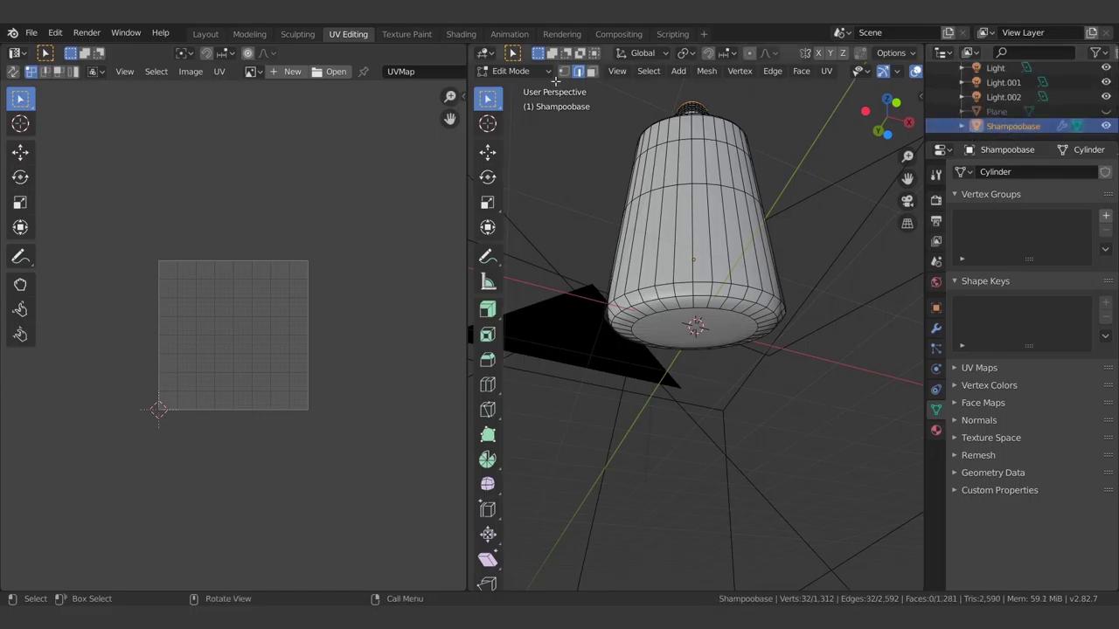
pyautogui.click(516, 70)
pyautogui.click(522, 87)
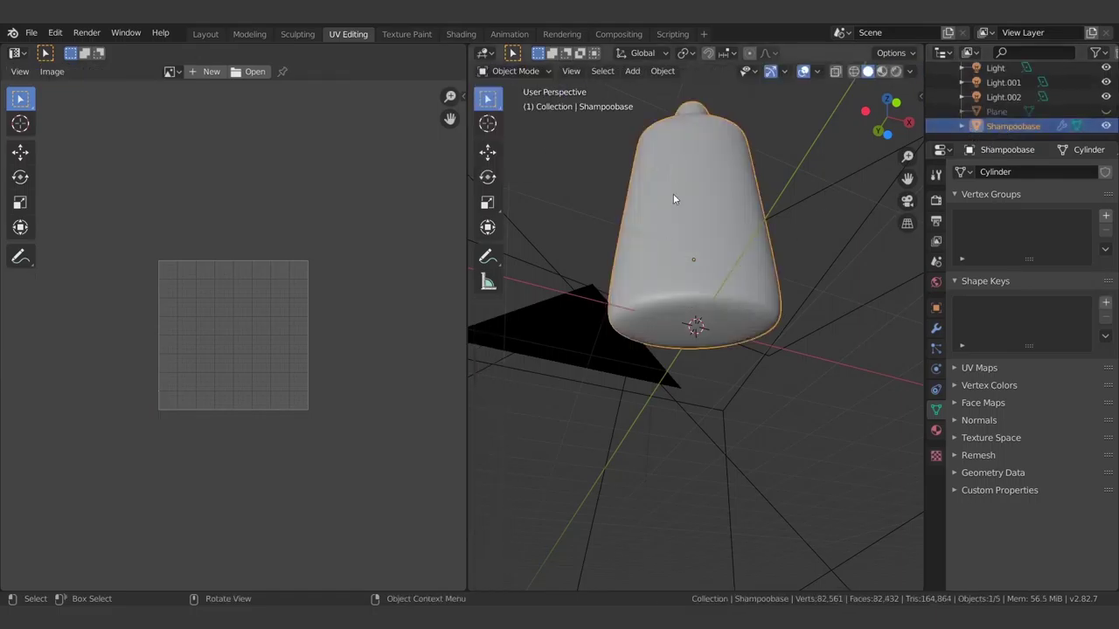
pyautogui.click(961, 126)
pyautogui.scroll(-1, 961, 126)
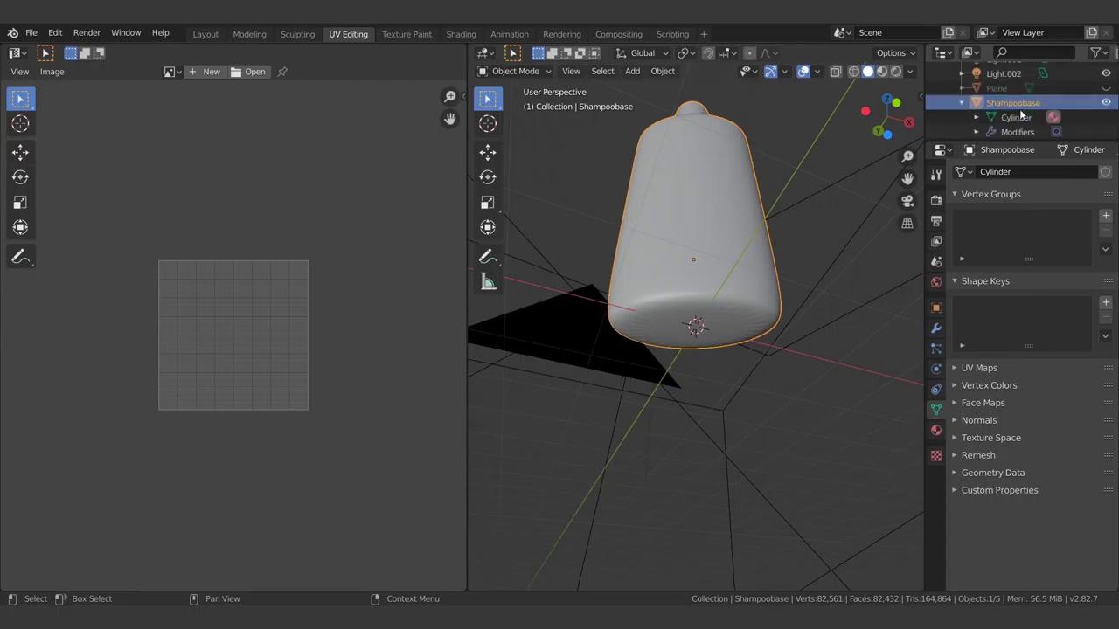
pyautogui.click(1016, 118)
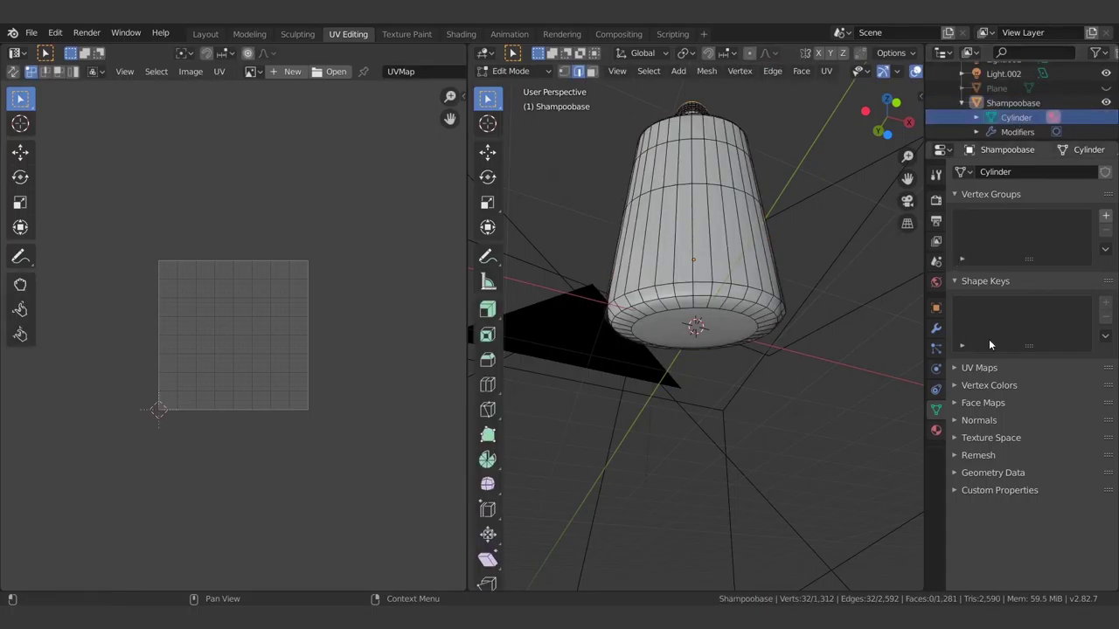
# Step: Set the Subdivision modifier's viewport level to 0 and select the bottle's base edge loop
pyautogui.click(935, 330)
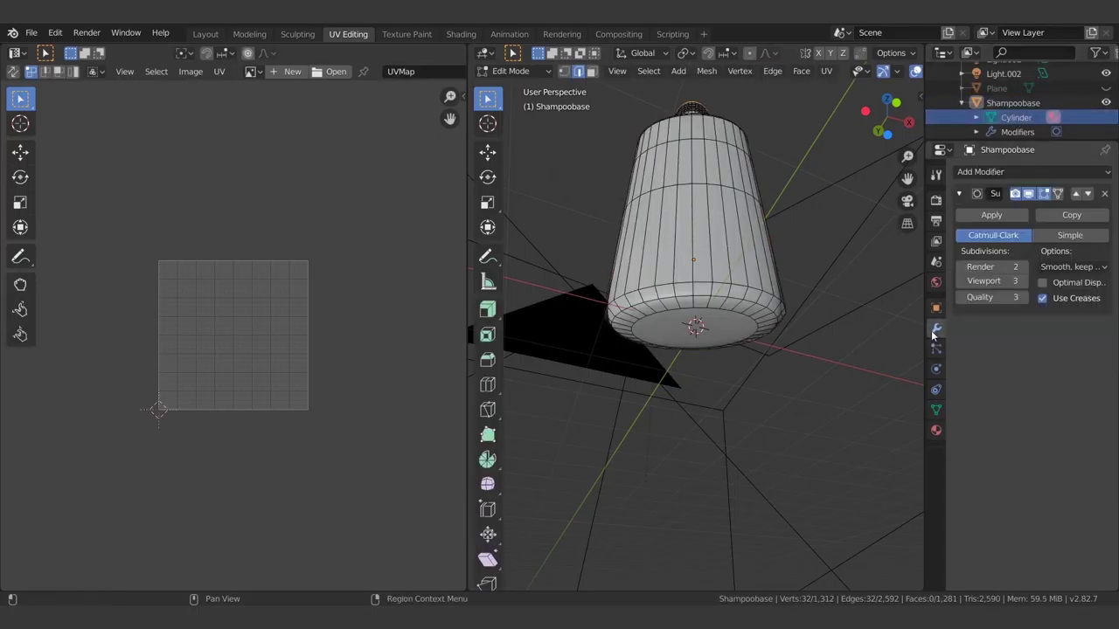
pyautogui.click(961, 282)
pyautogui.moveTo(769, 411); pyautogui.dragTo(749, 388, button='middle')
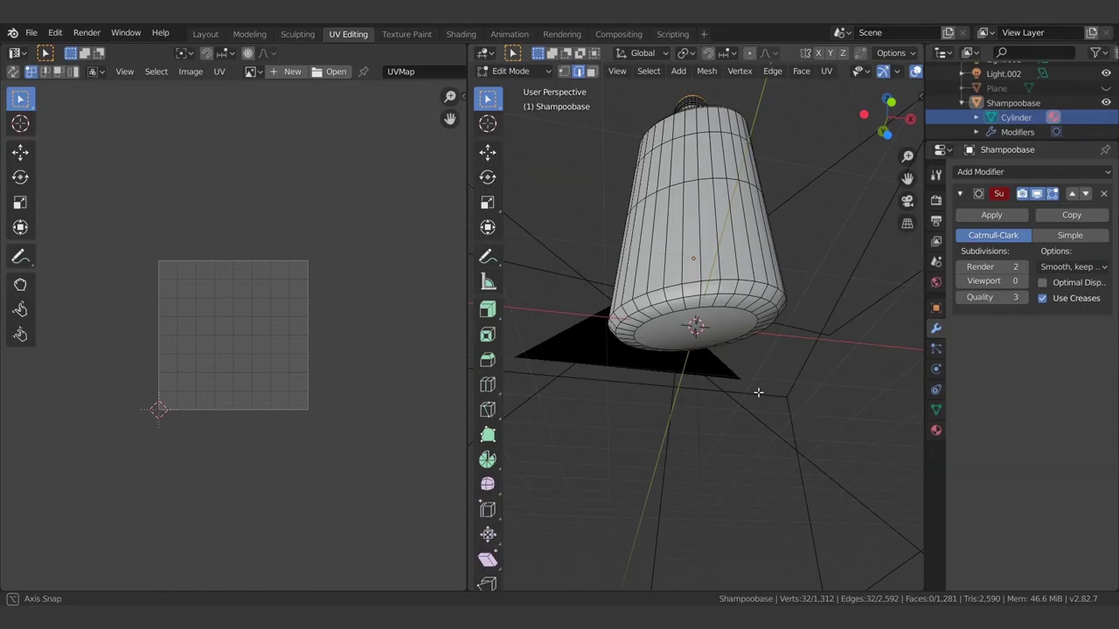
pyautogui.scroll(3, 748, 341)
pyautogui.moveTo(768, 330); pyautogui.dragTo(788, 330, button='middle')
pyautogui.moveTo(681, 299); pyautogui.dragTo(714, 326, button='middle')
pyautogui.keyDown('alt'); pyautogui.click(714, 326); pyautogui.keyUp('alt')
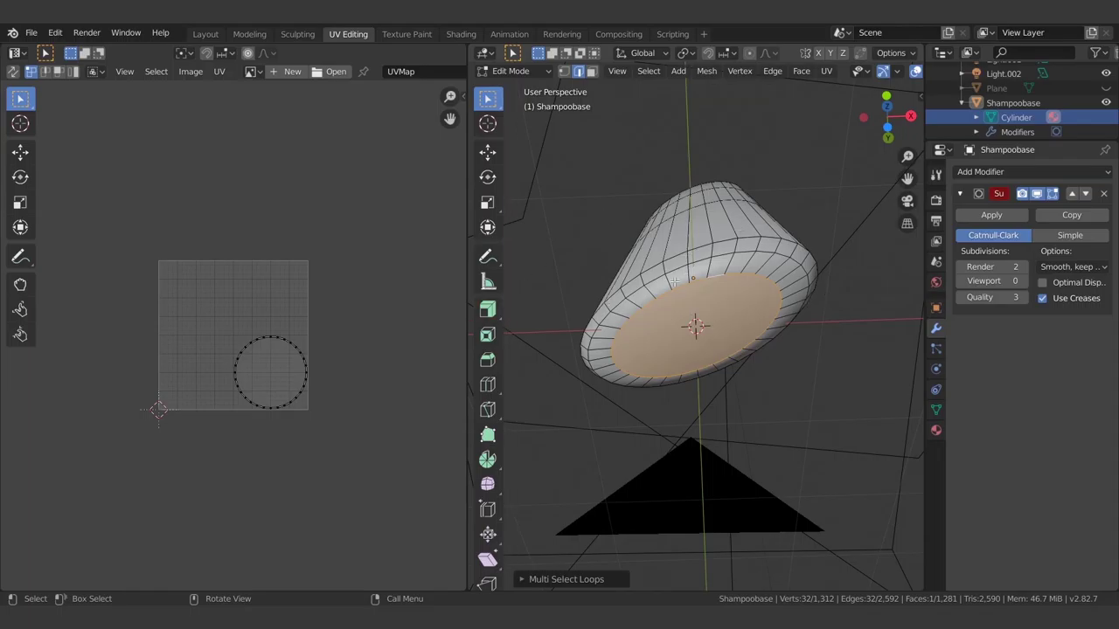
# Step: Mark the bottle's base edge loop as a UV seam
pyautogui.click(825, 73)
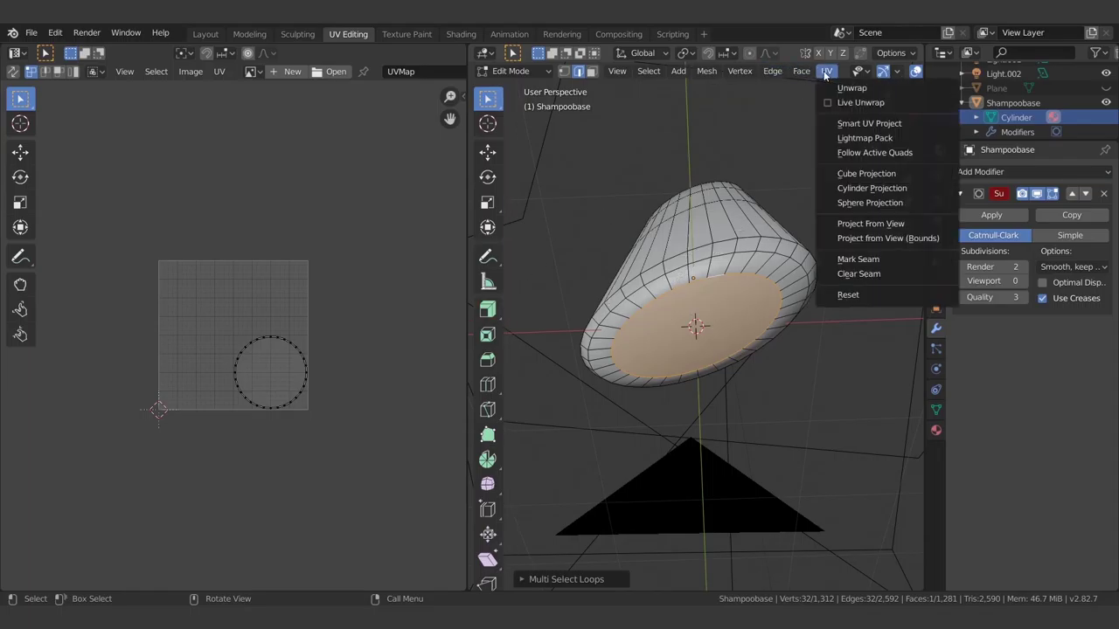
pyautogui.click(876, 260)
pyautogui.moveTo(876, 260); pyautogui.dragTo(731, 254, button='middle')
# Step: Select an edge loop on the bottle's side and mark it as a seam
pyautogui.click(712, 245)
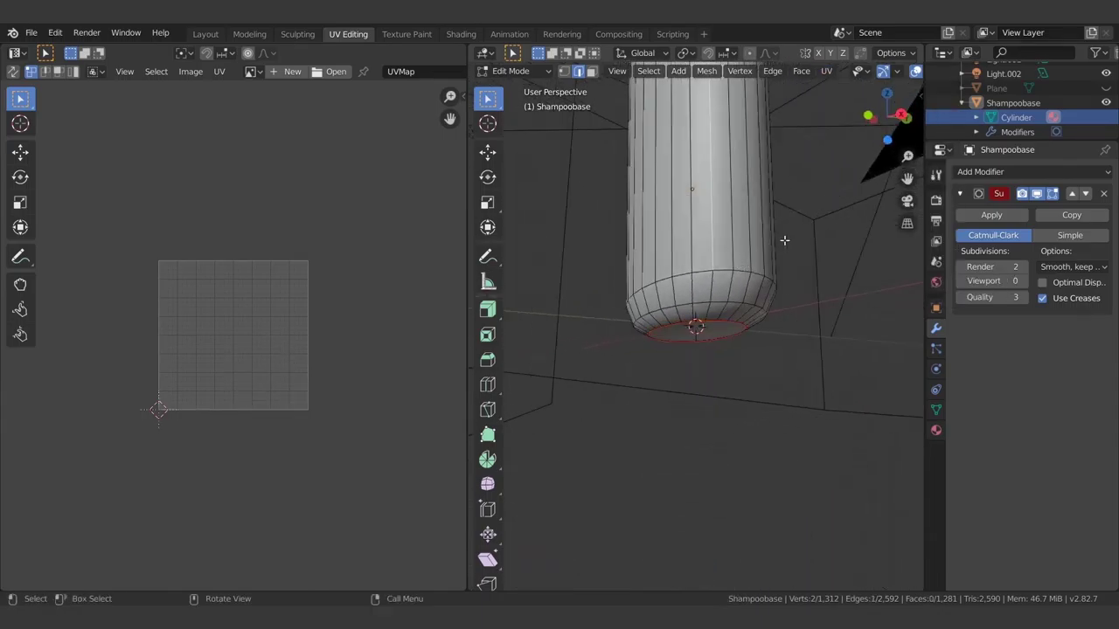
pyautogui.click(648, 71)
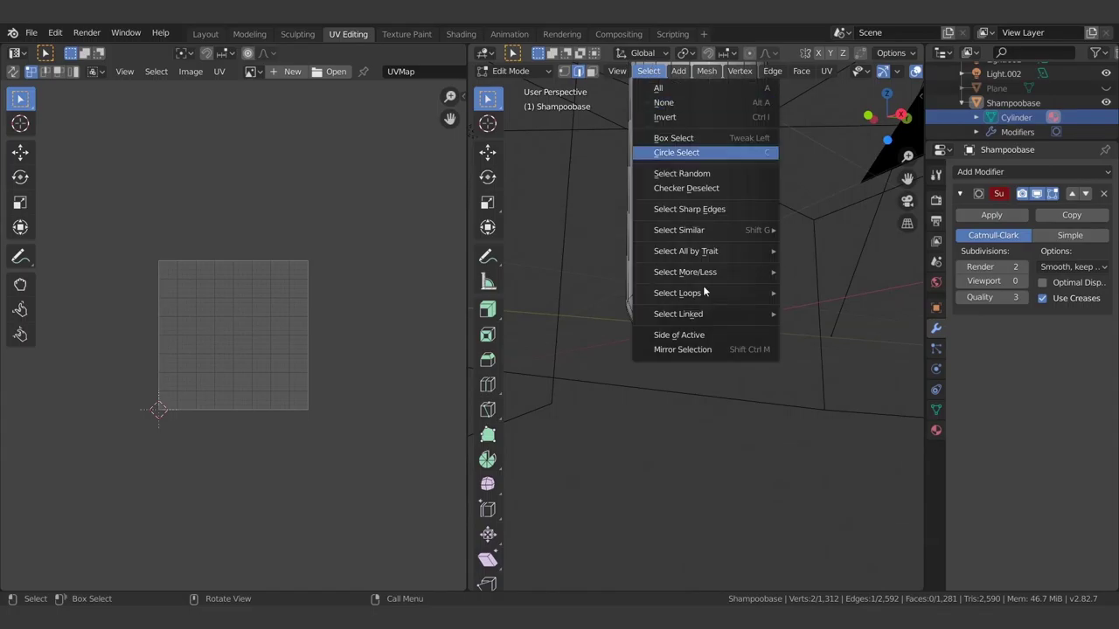
pyautogui.moveTo(752, 294)
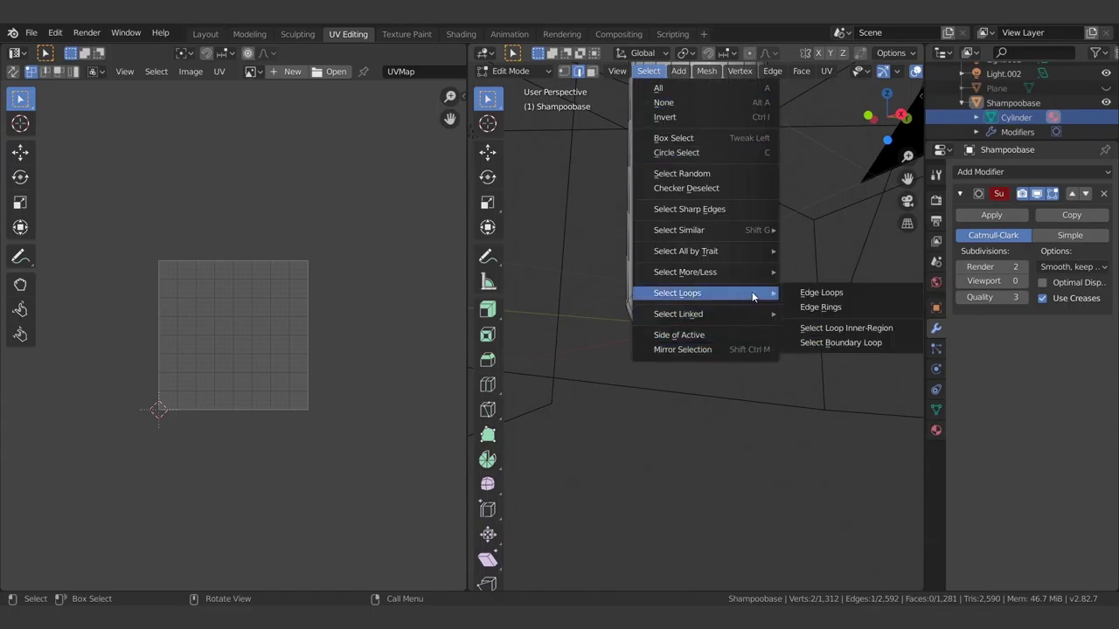
pyautogui.click(824, 295)
pyautogui.moveTo(827, 218)
pyautogui.mouseDown(button='middle')
pyautogui.moveTo(806, 231)
pyautogui.moveTo(813, 218)
pyautogui.mouseUp(button='middle')
pyautogui.click(647, 71)
pyautogui.moveTo(751, 289)
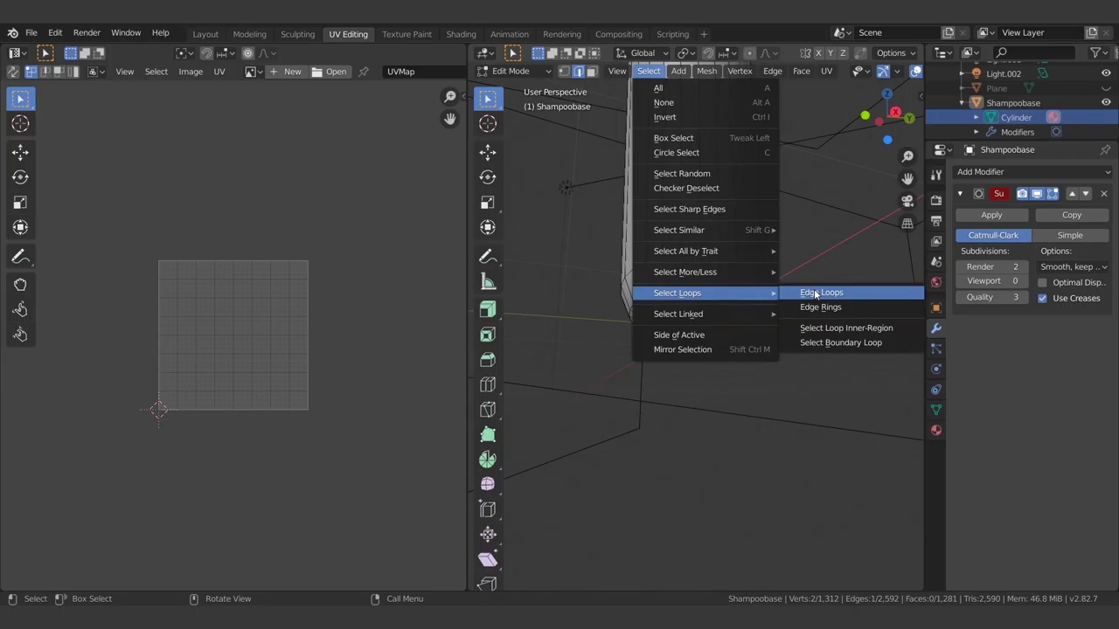
pyautogui.click(815, 290)
pyautogui.click(827, 71)
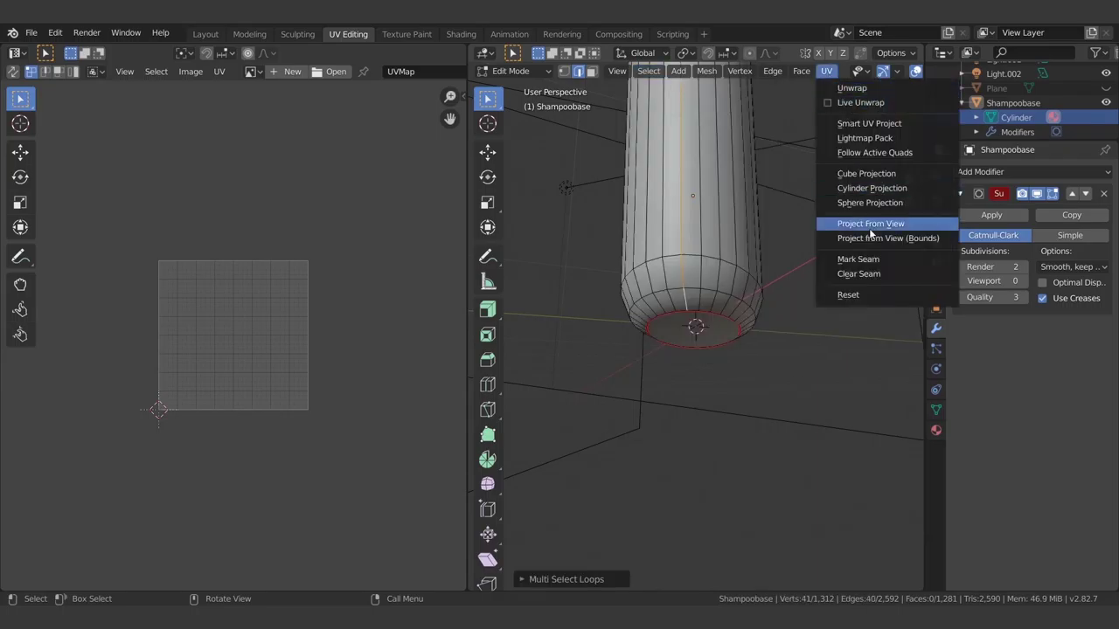
pyautogui.click(857, 258)
# Step: Select another vertical edge loop down the side and mark it as a seam
pyautogui.scroll(3, 857, 259)
pyautogui.moveTo(858, 258); pyautogui.dragTo(694, 283, button='middle')
pyautogui.click(686, 278)
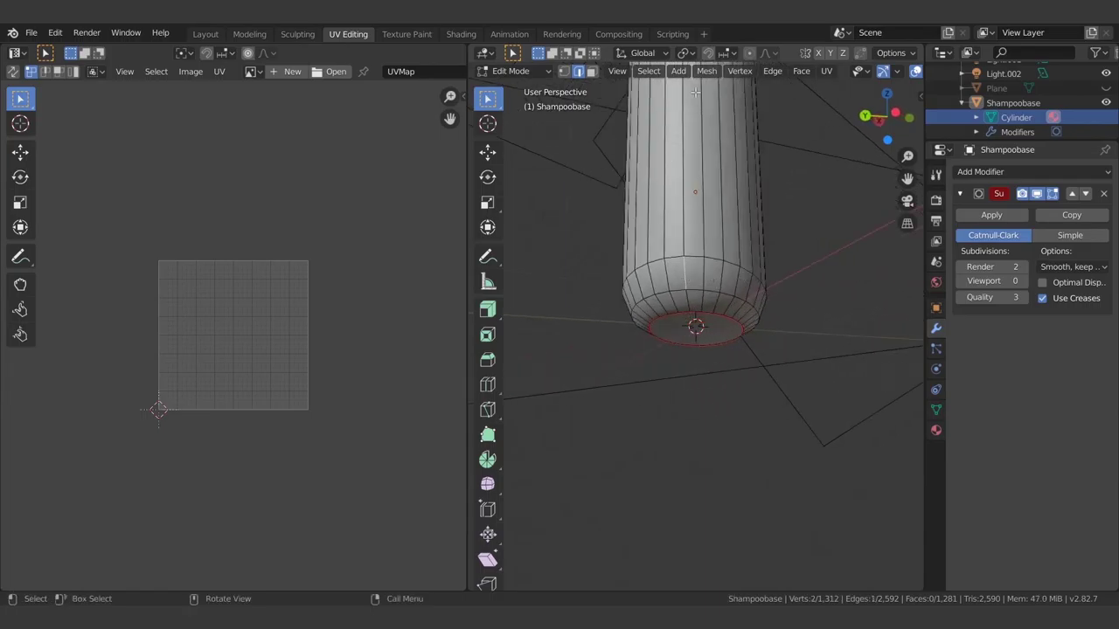
pyautogui.click(650, 72)
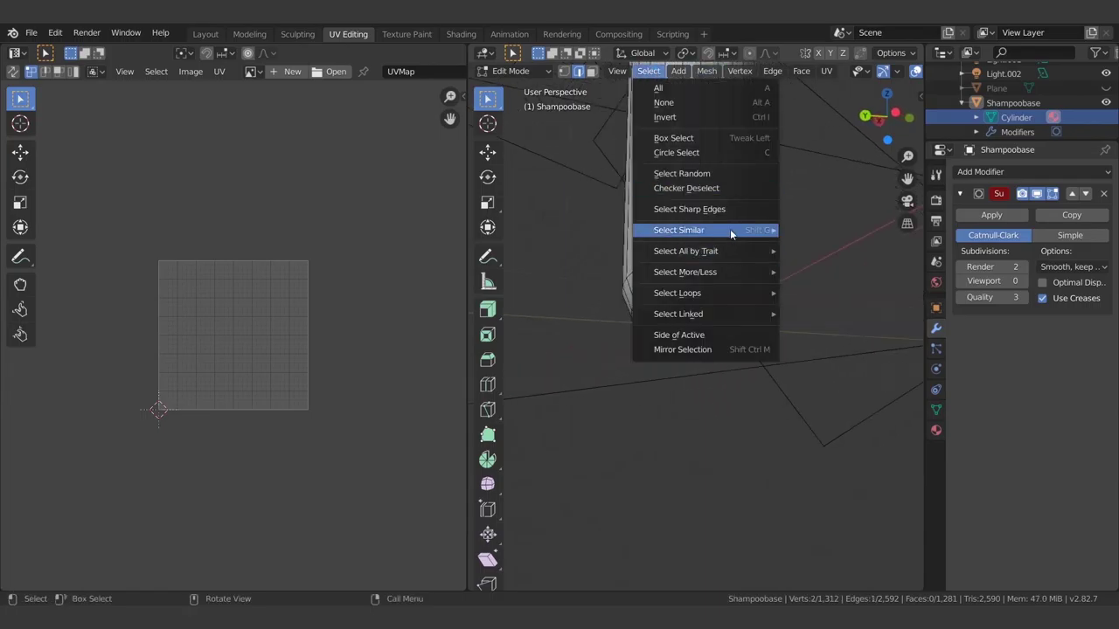
pyautogui.moveTo(730, 291)
pyautogui.click(795, 293)
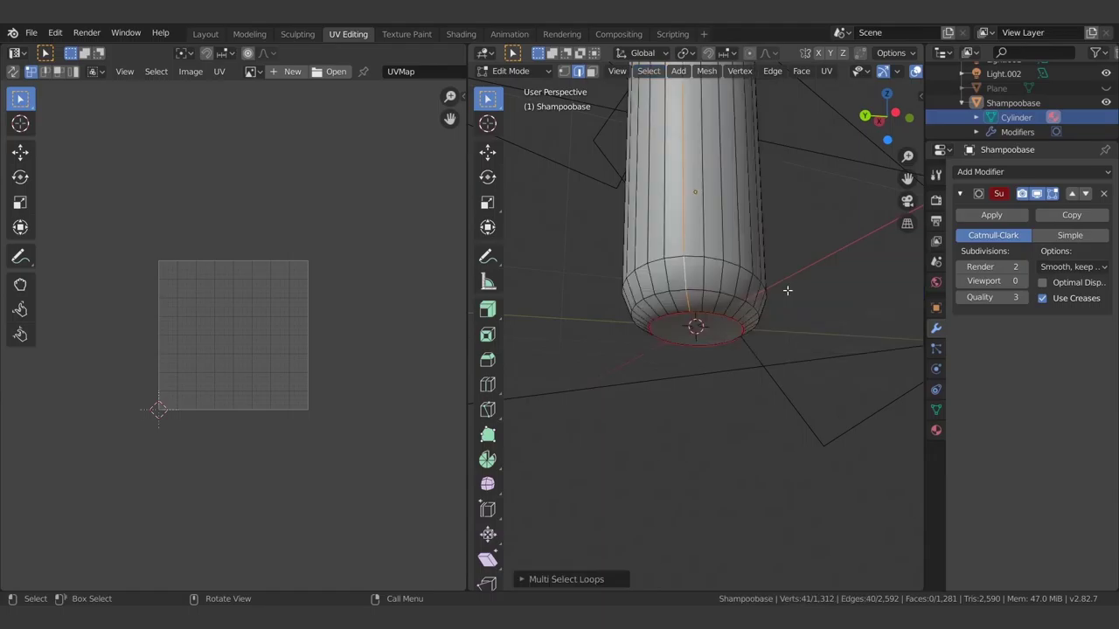
pyautogui.click(825, 72)
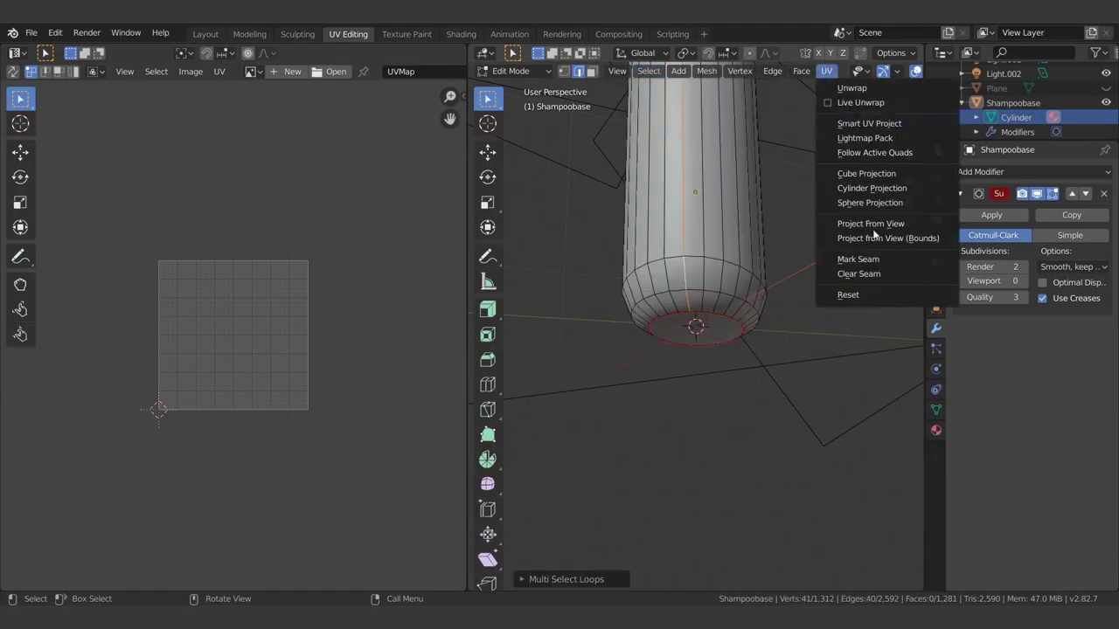
pyautogui.click(872, 262)
# Step: Select all of the bottle's geometry and unwrap it into UV islands
pyautogui.scroll(-3, 809, 287)
pyautogui.press('a')
pyautogui.press('u')
pyautogui.click(790, 253)
pyautogui.scroll(-3, 790, 253)
pyautogui.moveTo(790, 253); pyautogui.dragTo(686, 234, button='middle')
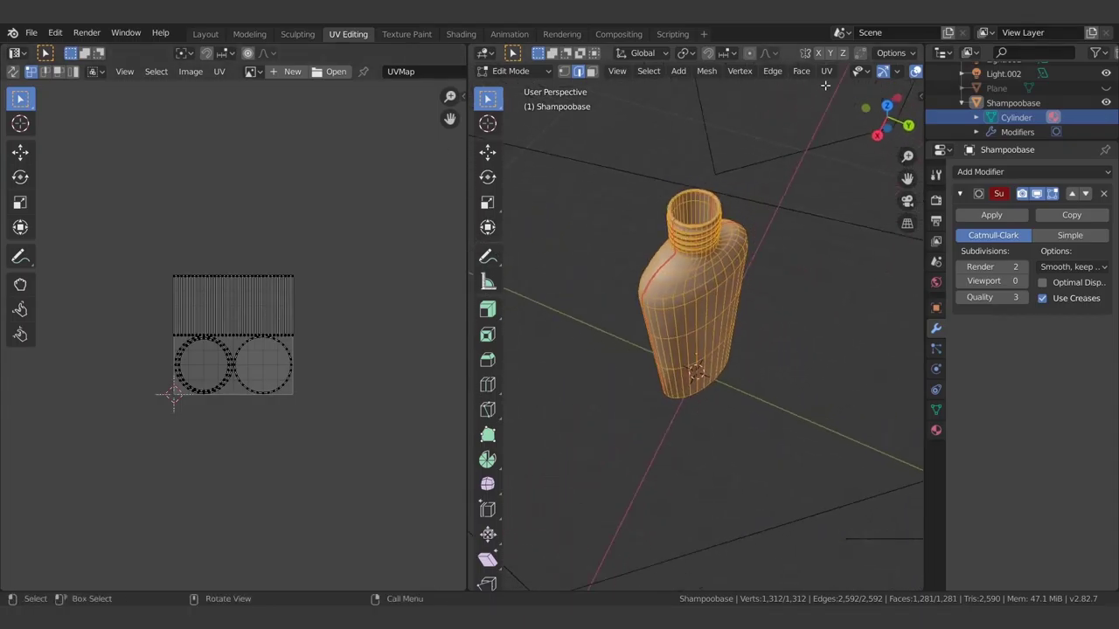
# Step: Unwrap the bottle again with the new seams and box-select all UV islands
pyautogui.press('u')
pyautogui.click(790, 195)
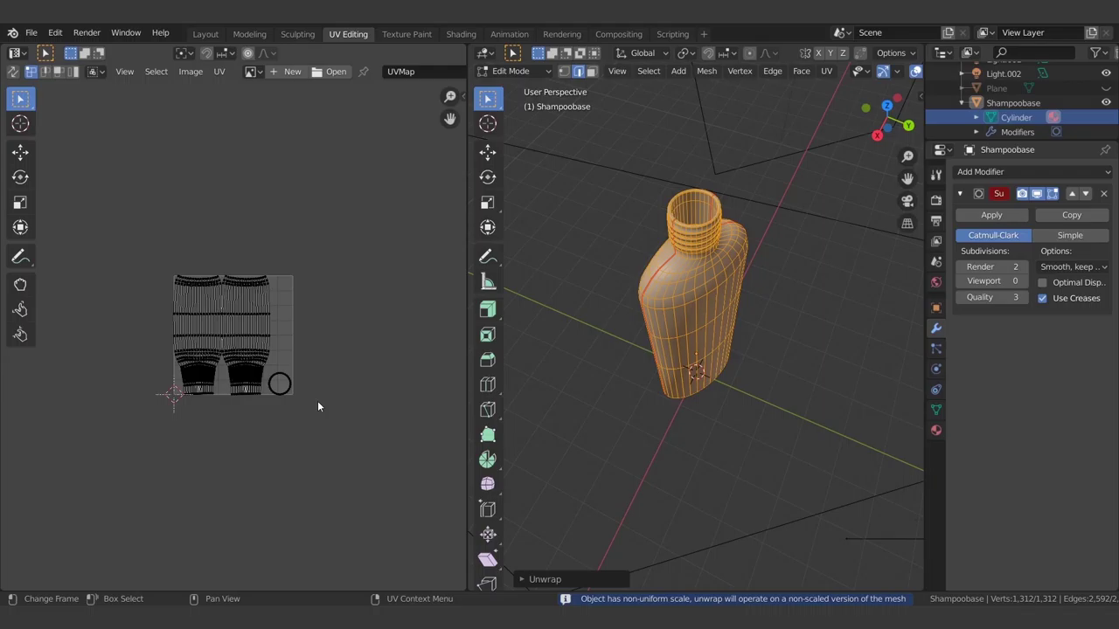
pyautogui.scroll(3, 317, 400)
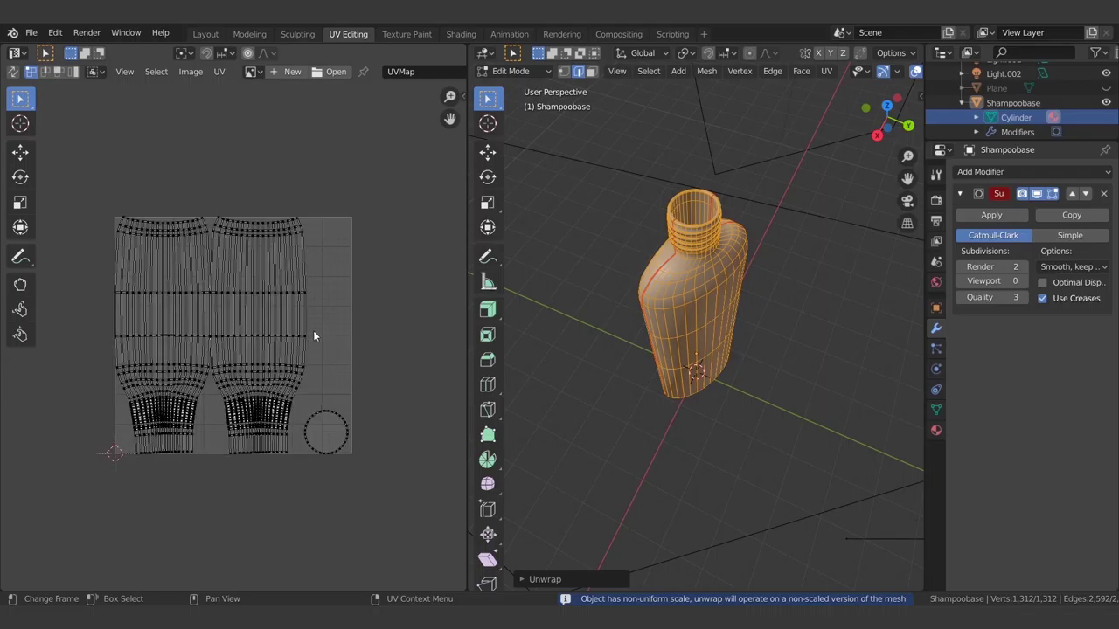
pyautogui.scroll(-1, 313, 330)
pyautogui.moveTo(103, 226); pyautogui.dragTo(292, 464)
pyautogui.scroll(3, 339, 464)
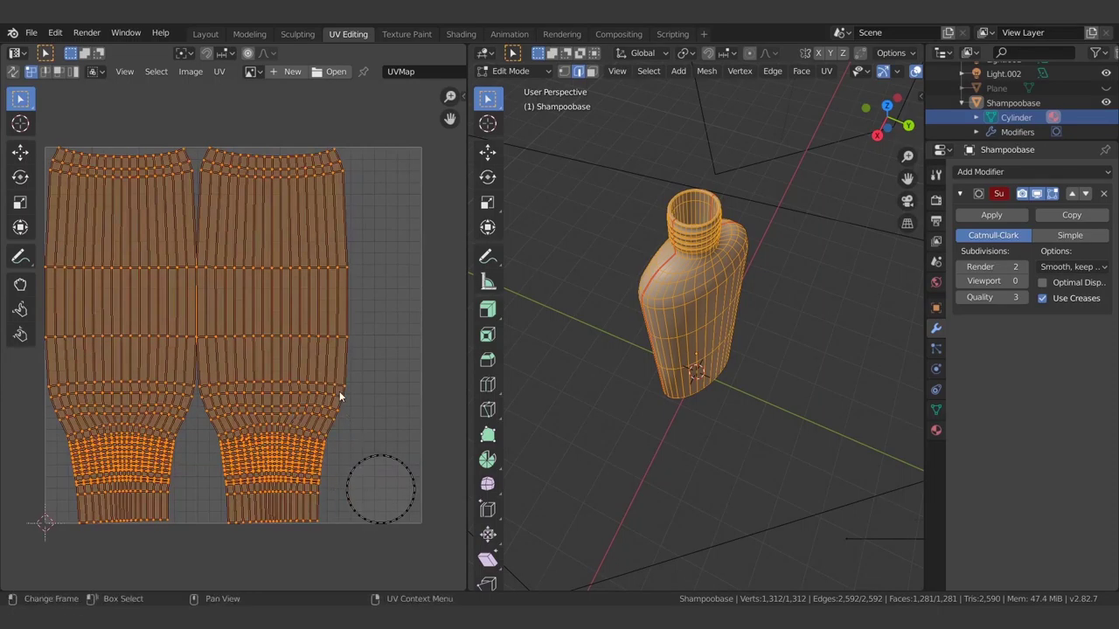
pyautogui.scroll(-4, 340, 392)
# Step: Rotate the UV islands so the neck points up and move them back onto the UV square
pyautogui.click(20, 151)
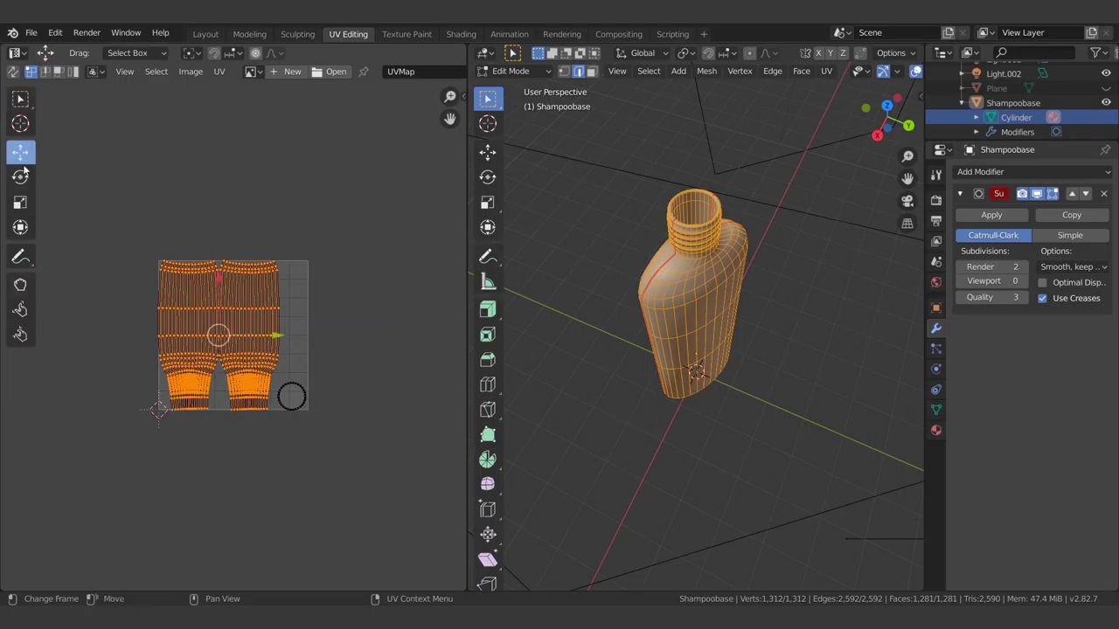
pyautogui.moveTo(208, 338); pyautogui.dragTo(182, 234)
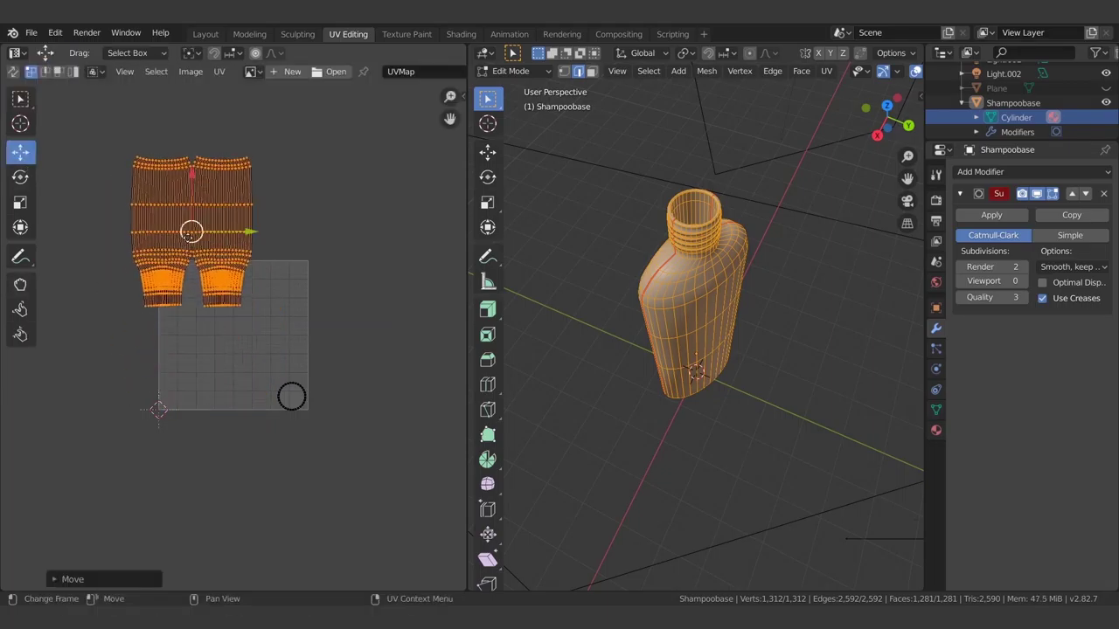
pyautogui.click(21, 178)
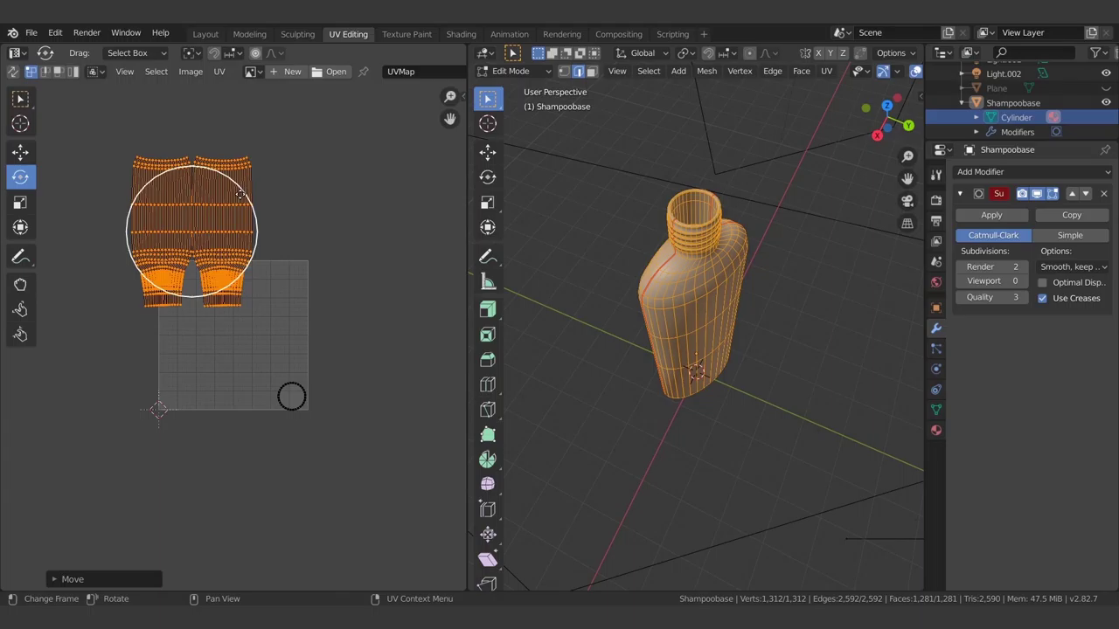
pyautogui.moveTo(243, 195); pyautogui.dragTo(93, 292)
pyautogui.click(20, 152)
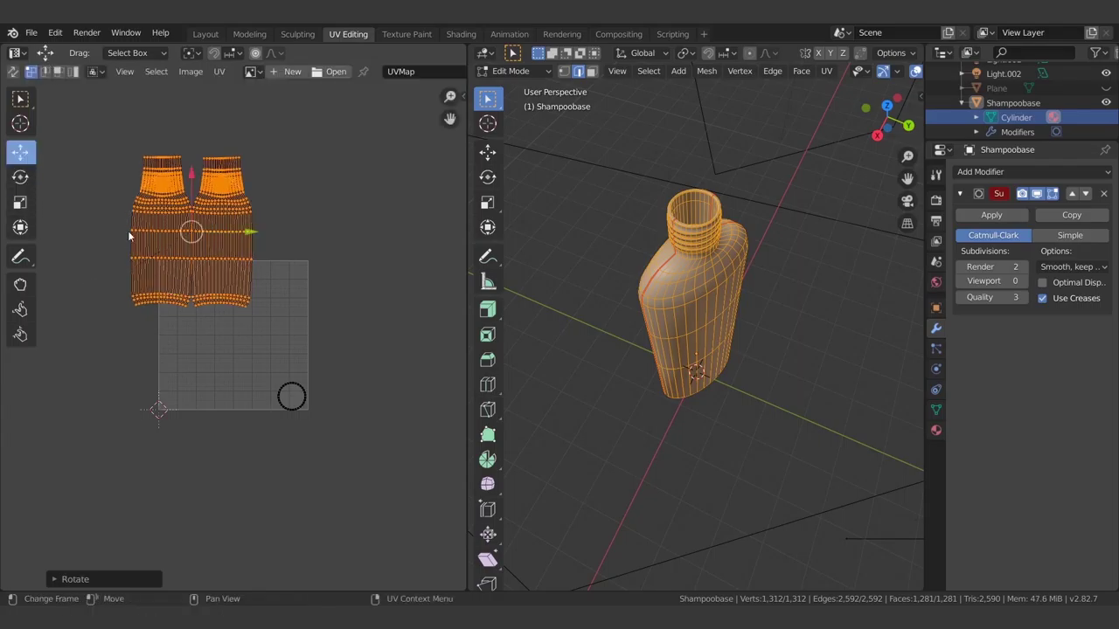
pyautogui.moveTo(183, 230); pyautogui.dragTo(219, 338)
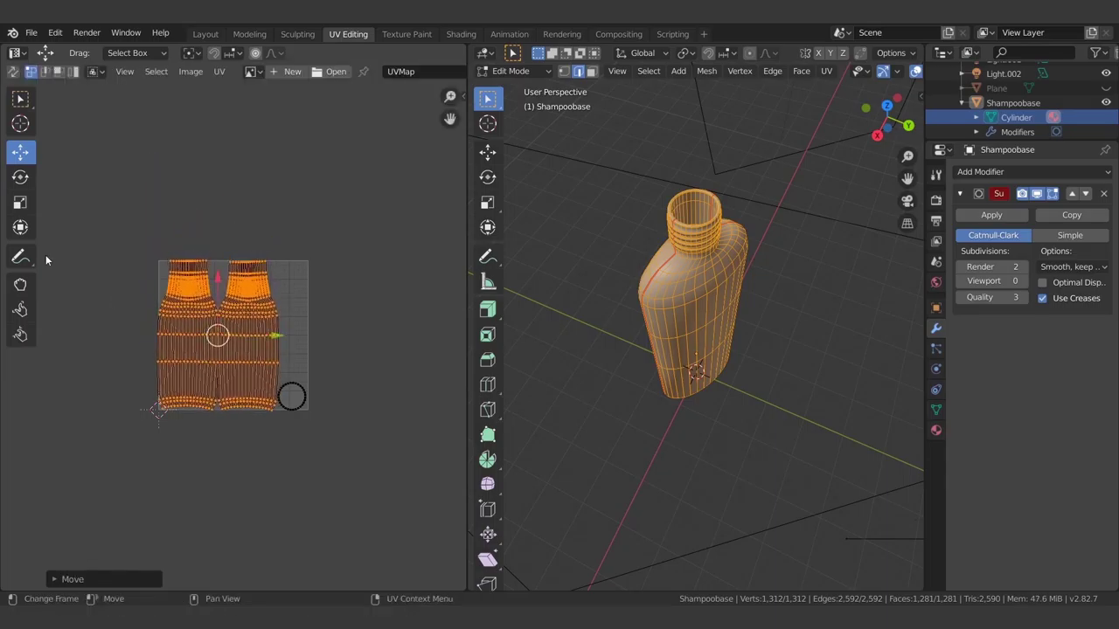
# Step: Scale the UV islands to fit inside the UV square and nudge them slightly left
pyautogui.click(24, 203)
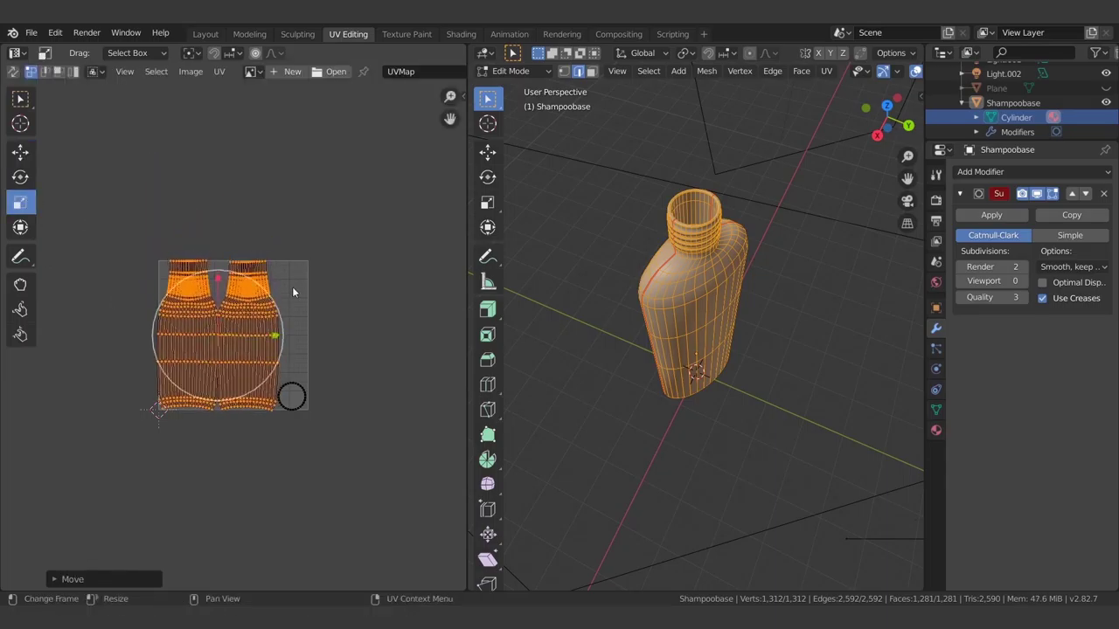
pyautogui.click(257, 314)
pyautogui.press('a')
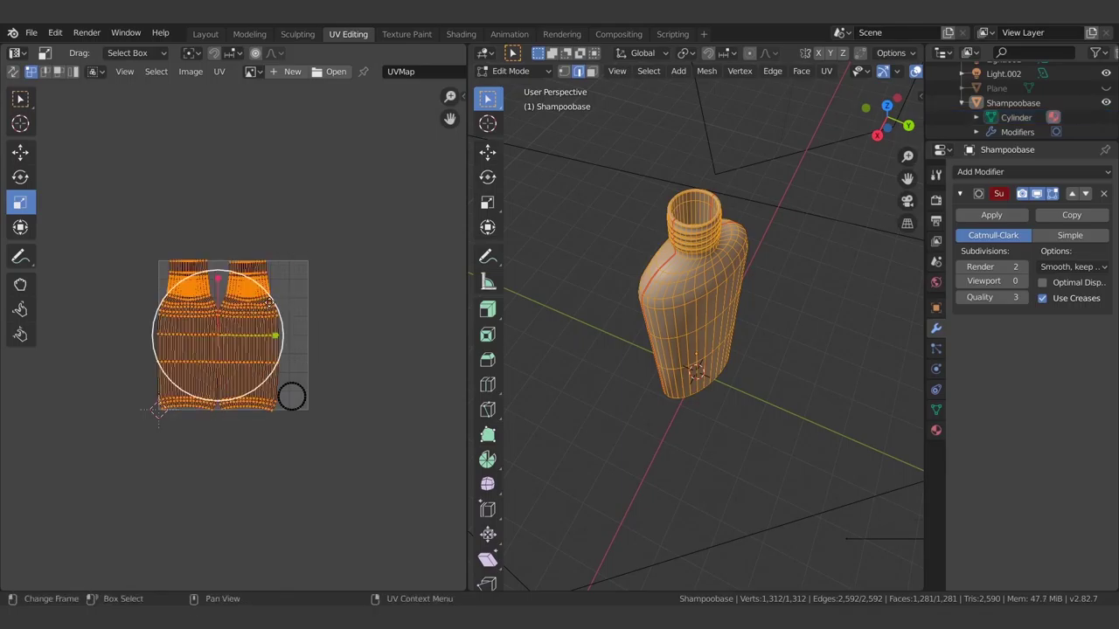
pyautogui.moveTo(266, 303); pyautogui.dragTo(249, 330)
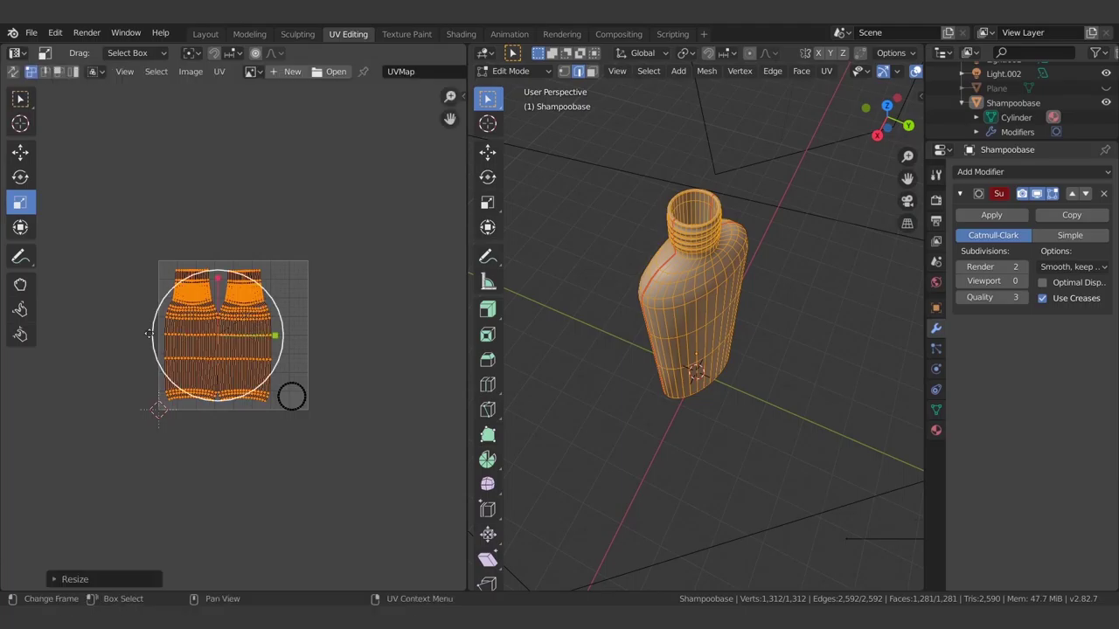
pyautogui.click(20, 152)
pyautogui.moveTo(275, 337); pyautogui.dragTo(268, 339)
pyautogui.moveTo(703, 415); pyautogui.dragTo(715, 377, button='middle')
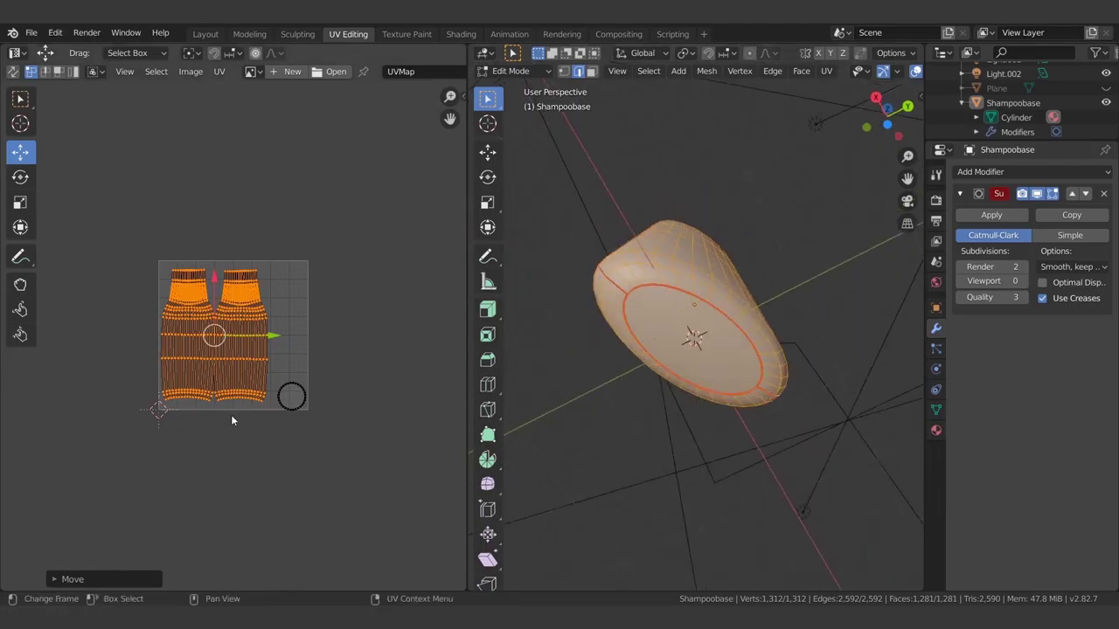
# Step: Select only the bottle's end-cap face and view it straight from the bottom
pyautogui.scroll(3, 289, 437)
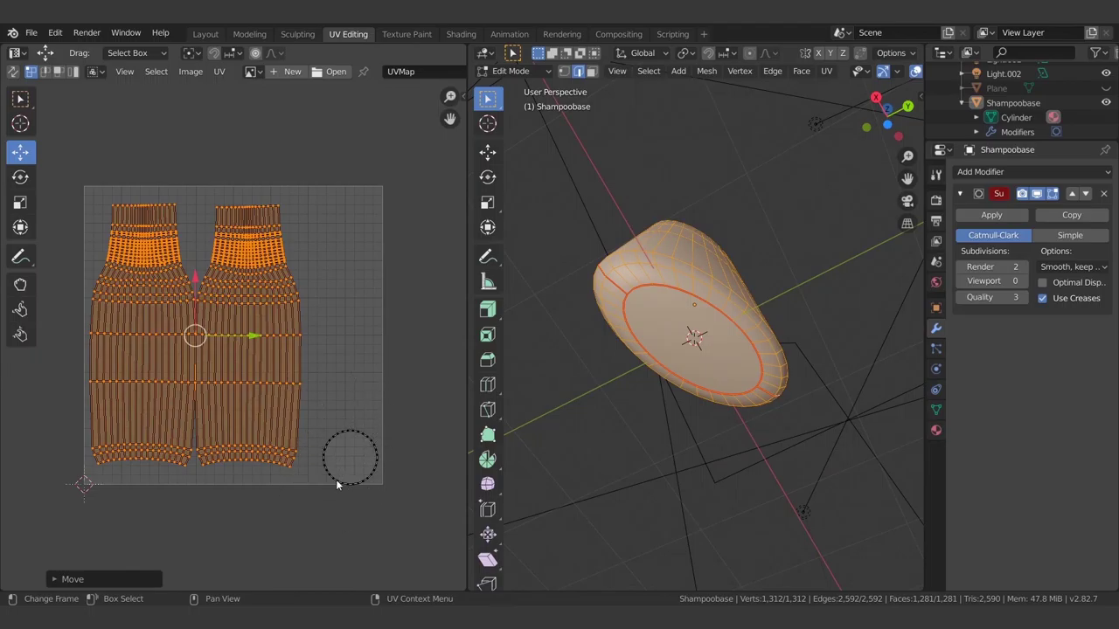
pyautogui.moveTo(711, 418)
pyautogui.mouseDown(button='middle')
pyautogui.moveTo(688, 475)
pyautogui.moveTo(749, 464)
pyautogui.moveTo(721, 406)
pyautogui.mouseUp(button='middle')
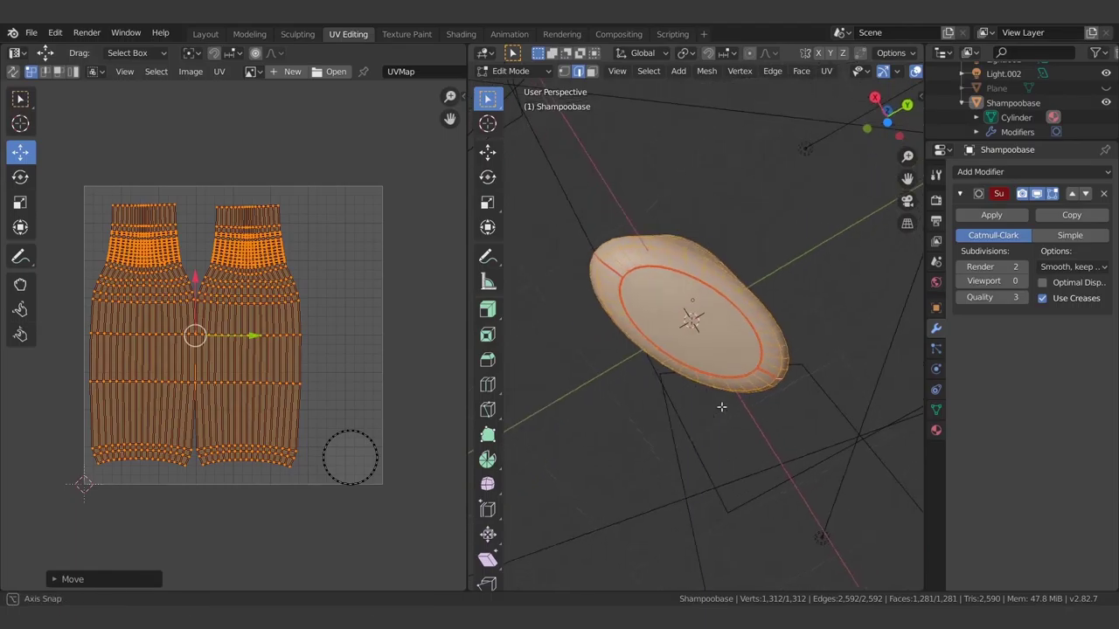
pyautogui.click(592, 70)
pyautogui.click(698, 381)
pyautogui.moveTo(727, 425)
pyautogui.mouseDown(button='middle')
pyautogui.moveTo(737, 423)
pyautogui.moveTo(711, 425)
pyautogui.mouseUp(button='middle')
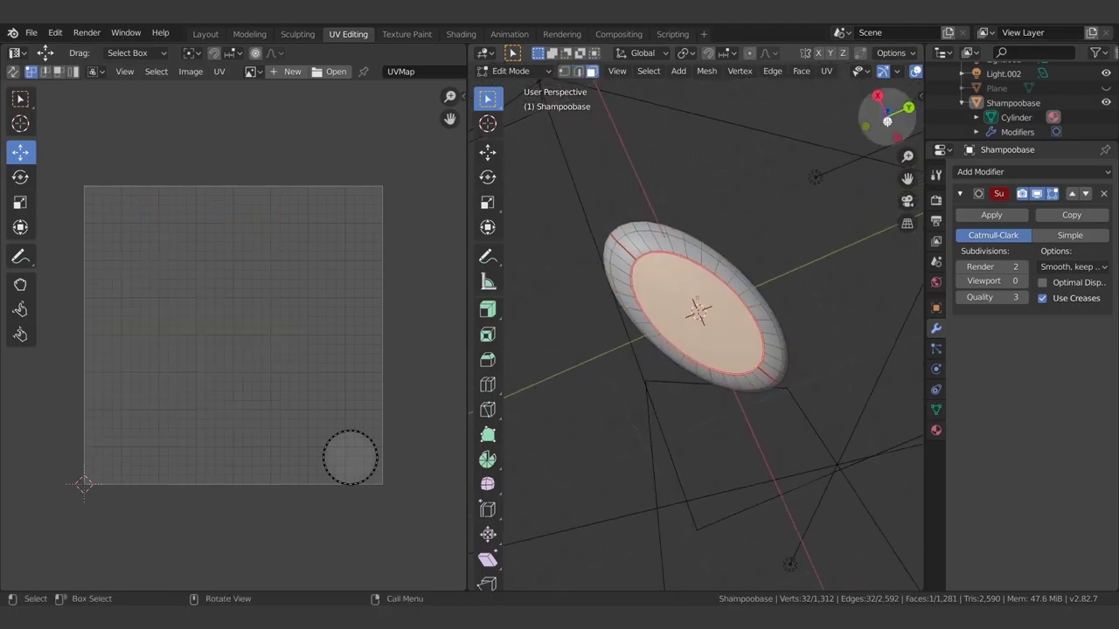
pyautogui.click(886, 122)
pyautogui.scroll(3, 799, 299)
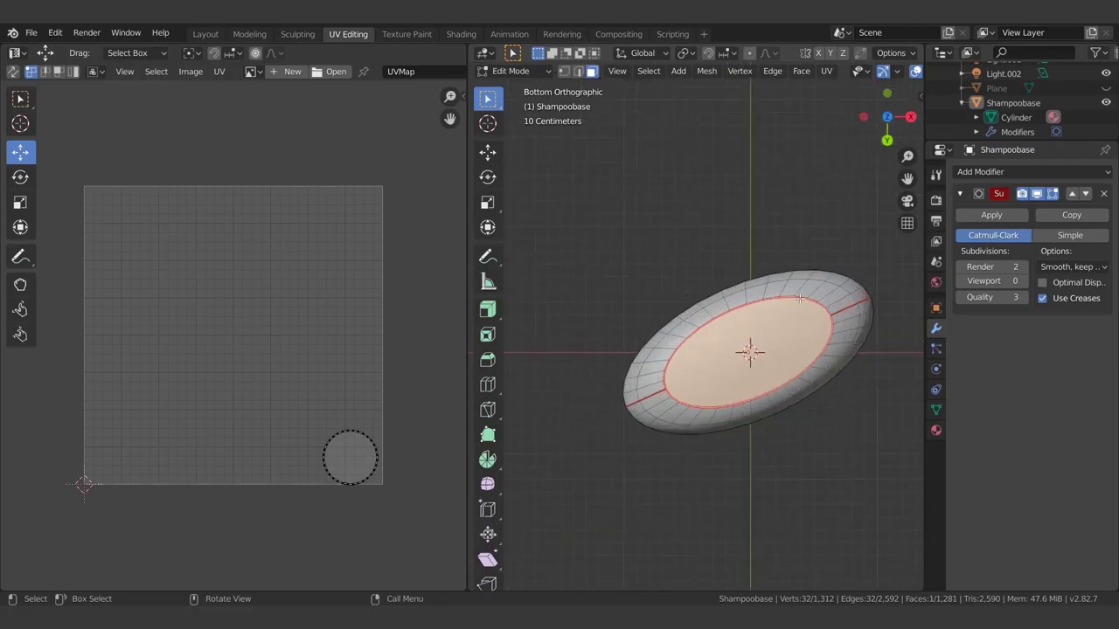
pyautogui.keyDown('shift'); pyautogui.moveTo(791, 210); pyautogui.dragTo(759, 205, button='middle'); pyautogui.keyUp('shift')
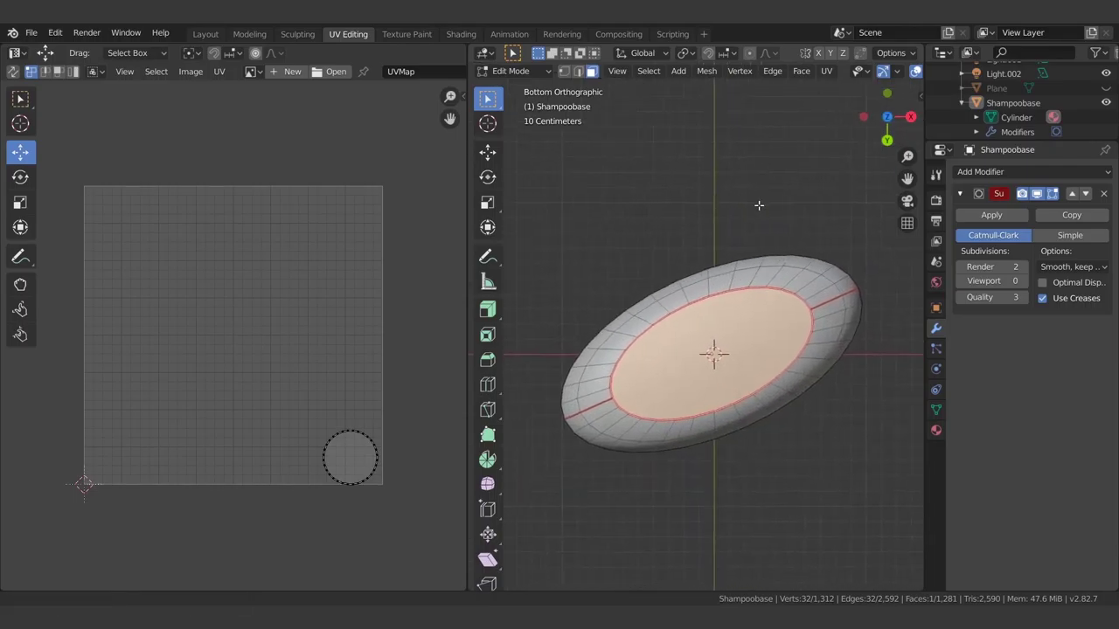
pyautogui.scroll(1, 759, 205)
# Step: Project the end-cap face from view and move its elliptical UV island toward the top-right
pyautogui.click(827, 72)
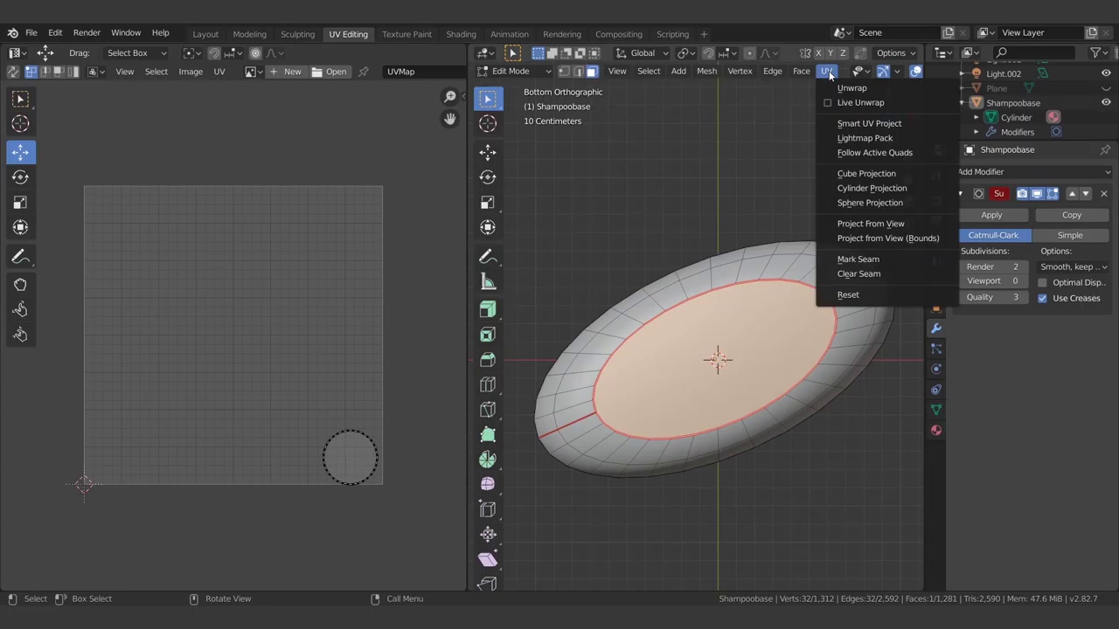
pyautogui.click(868, 224)
pyautogui.press('b')
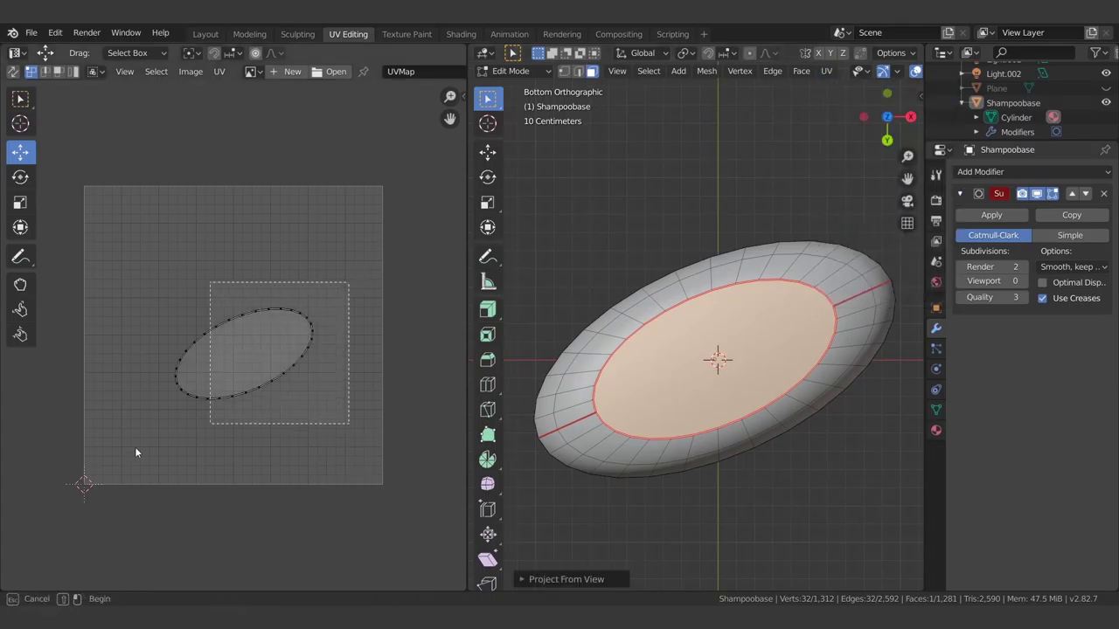
pyautogui.moveTo(187, 438); pyautogui.dragTo(243, 288)
pyautogui.moveTo(246, 354); pyautogui.dragTo(378, 168)
pyautogui.moveTo(887, 117); pyautogui.dragTo(758, 200)
pyautogui.scroll(-8, 758, 200)
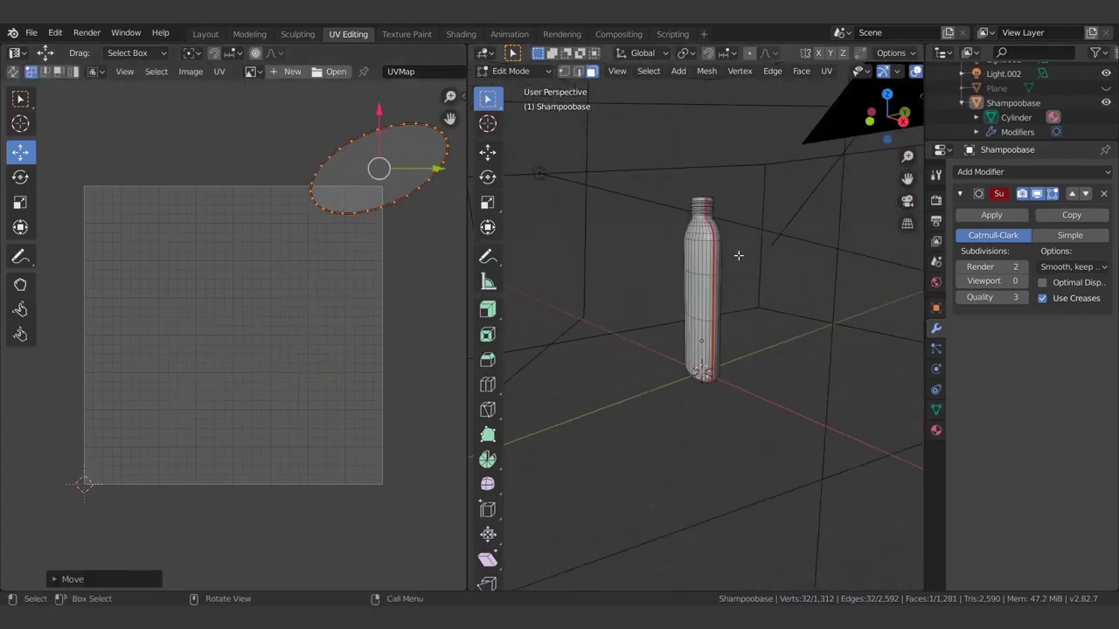
# Step: Rotate the elliptical UV island about -62° upright and move it right of the bottle islands
pyautogui.press('a')
pyautogui.moveTo(308, 105); pyautogui.dragTo(464, 248)
pyautogui.moveTo(378, 169); pyautogui.dragTo(348, 270)
pyautogui.click(20, 177)
pyautogui.moveTo(404, 233); pyautogui.dragTo(320, 177)
pyautogui.click(20, 151)
pyautogui.moveTo(353, 280)
pyautogui.mouseDown()
pyautogui.moveTo(339, 304)
pyautogui.moveTo(341, 281)
pyautogui.mouseUp()
pyautogui.click(344, 281)
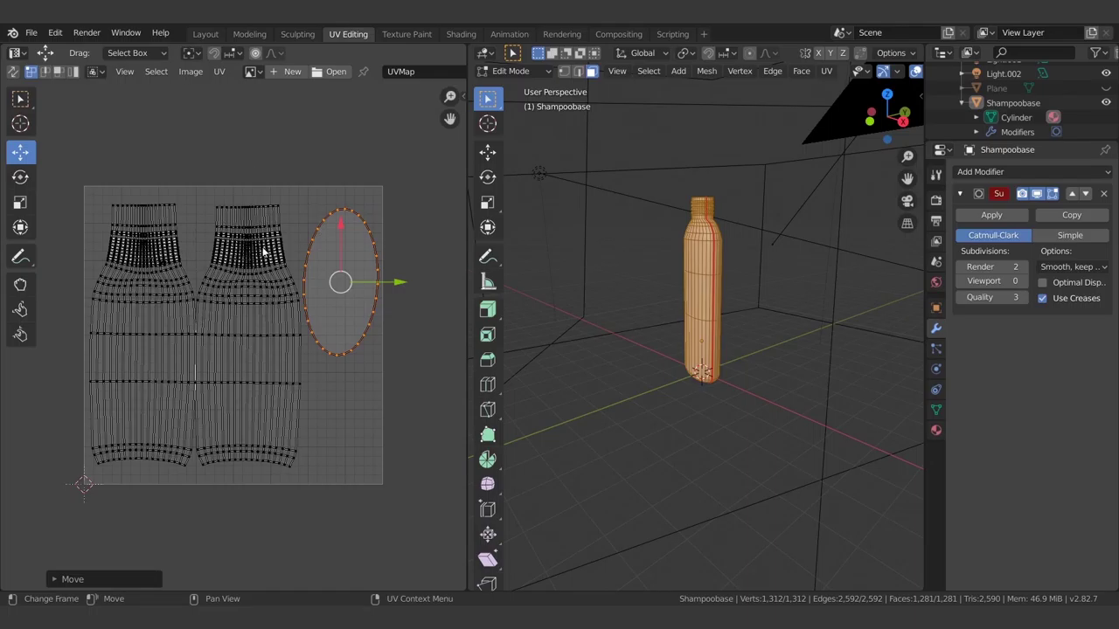
pyautogui.click(376, 284)
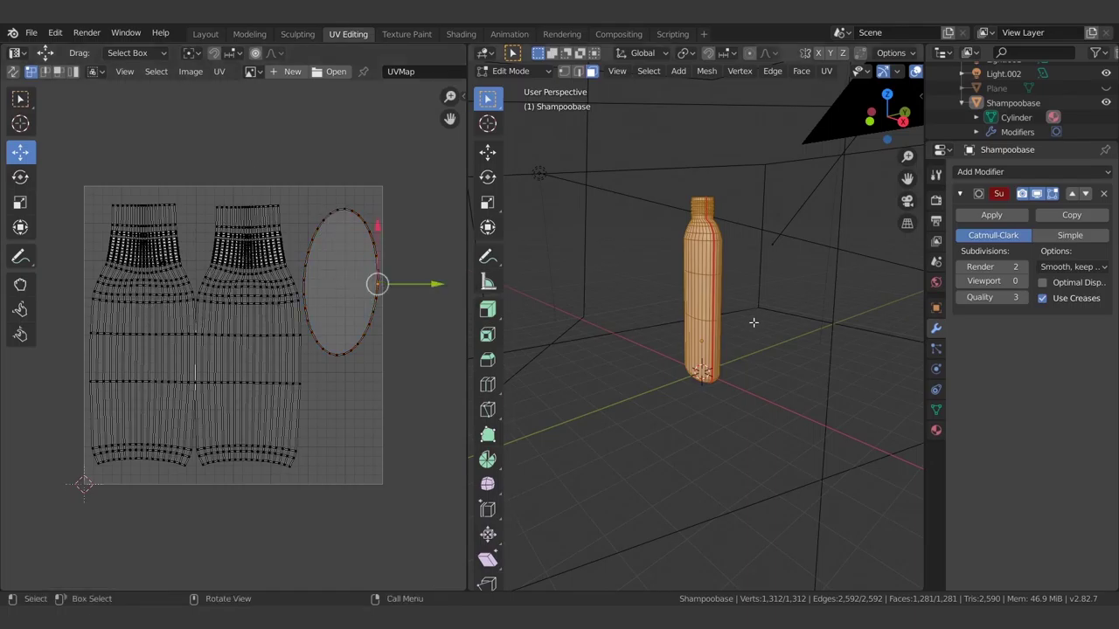
# Step: Check the front faces' UVs through the scene camera, then select all UV islands
pyautogui.moveTo(717, 315); pyautogui.dragTo(786, 288, button='middle')
pyautogui.click(907, 202)
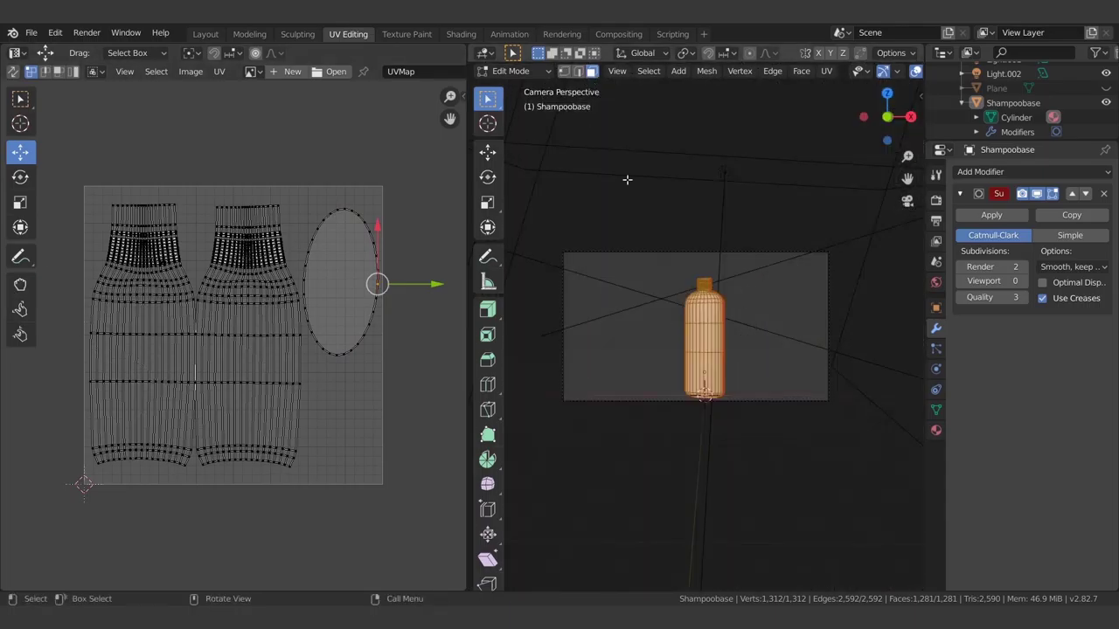
pyautogui.click(708, 351)
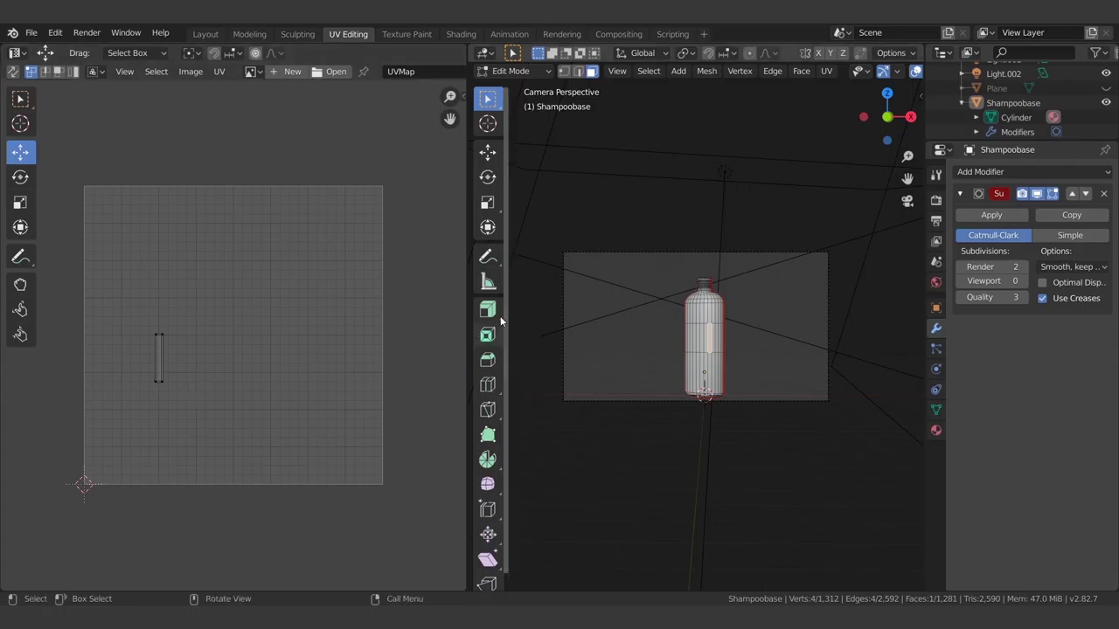
pyautogui.moveTo(689, 303); pyautogui.dragTo(711, 357)
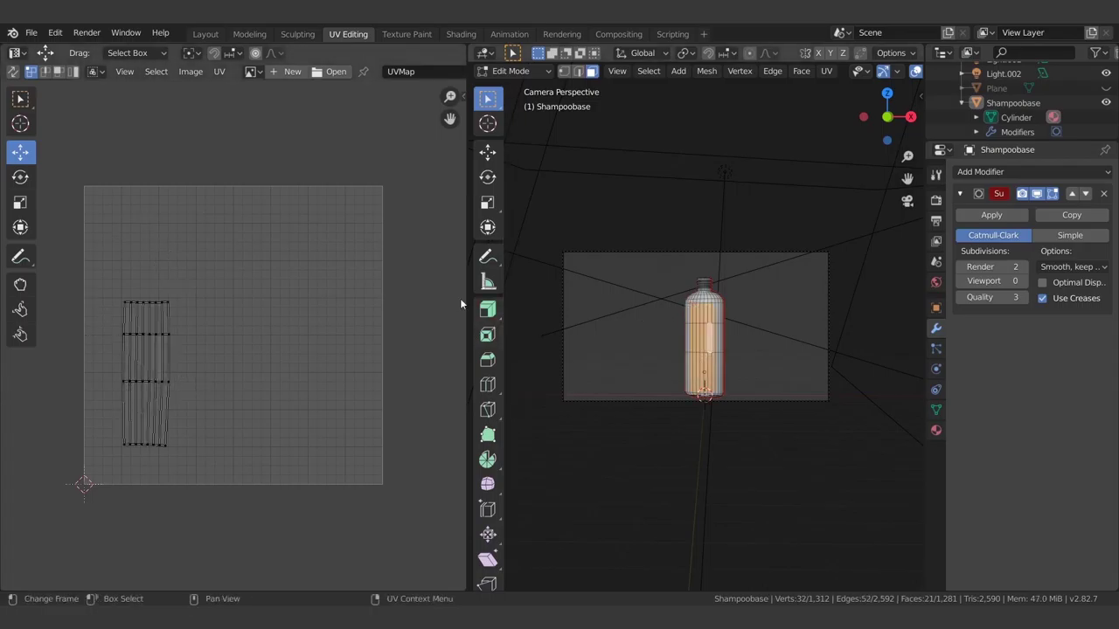
pyautogui.press('a')
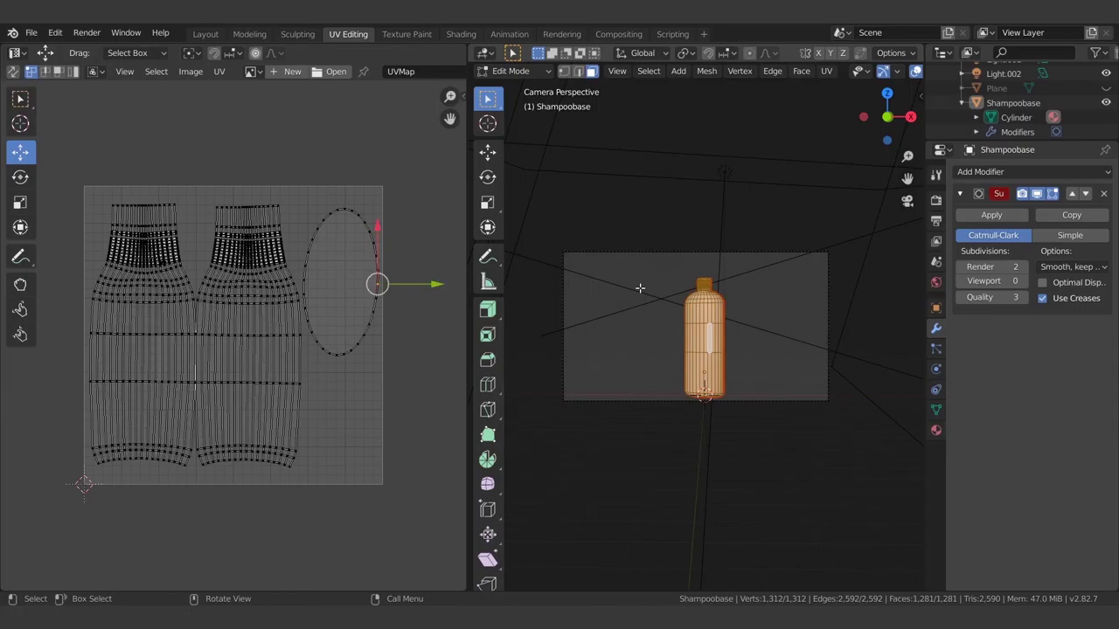
pyautogui.click(300, 386)
pyautogui.click(325, 487)
pyautogui.moveTo(72, 149); pyautogui.dragTo(426, 557)
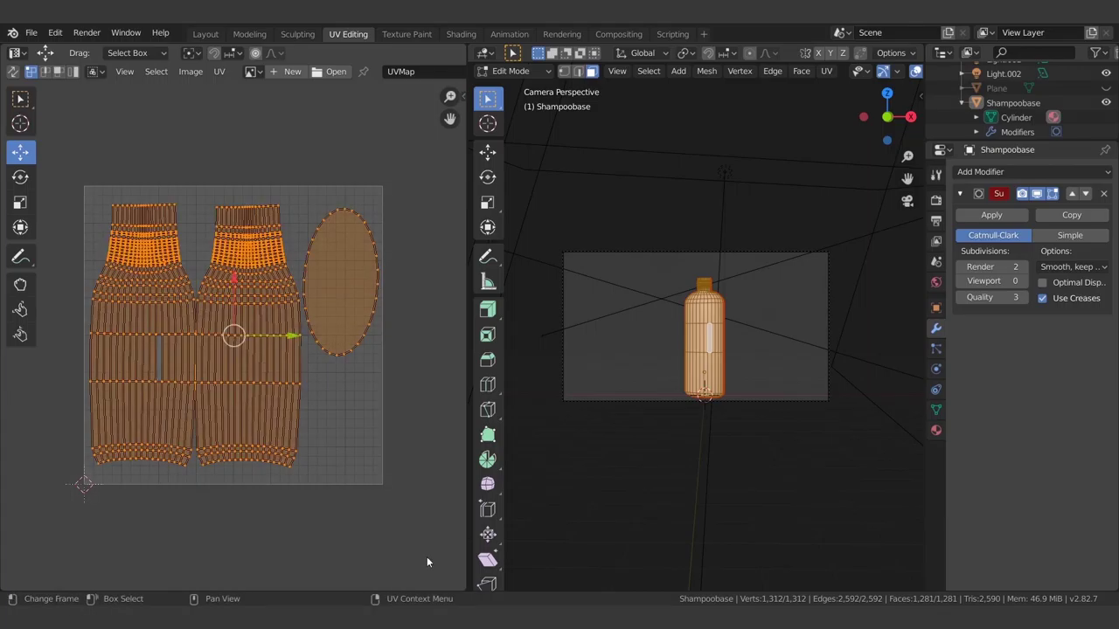
# Step: Export the UV layout as a 1024×1024 Shampoobasenewbaseuv.png into Desktop\UVBOX
pyautogui.click(218, 74)
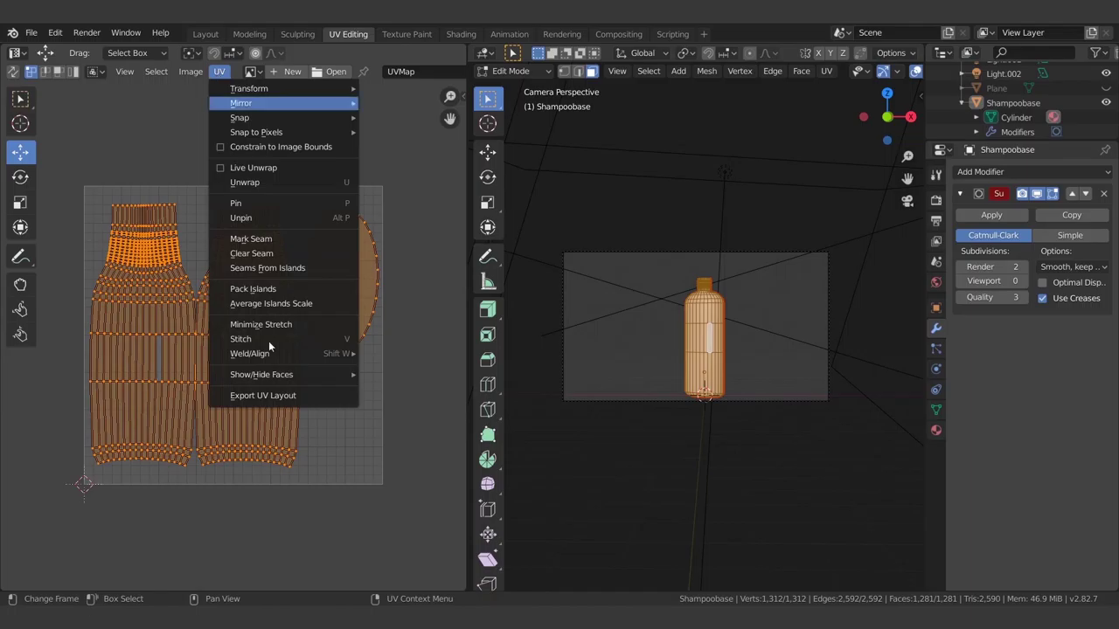
pyautogui.click(276, 398)
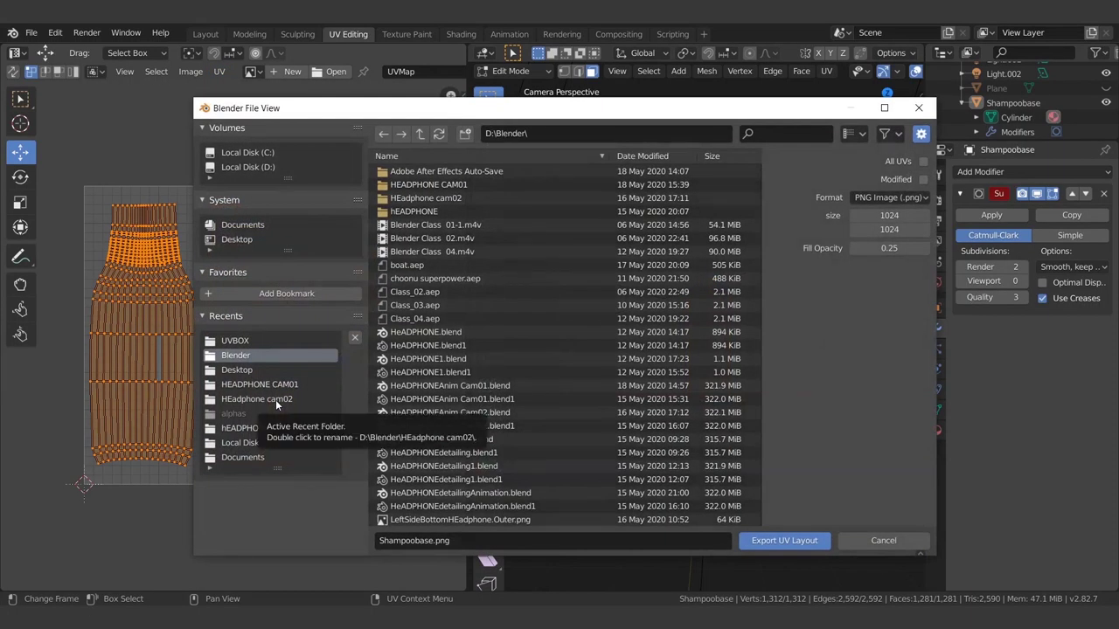
pyautogui.click(237, 238)
pyautogui.click(421, 359)
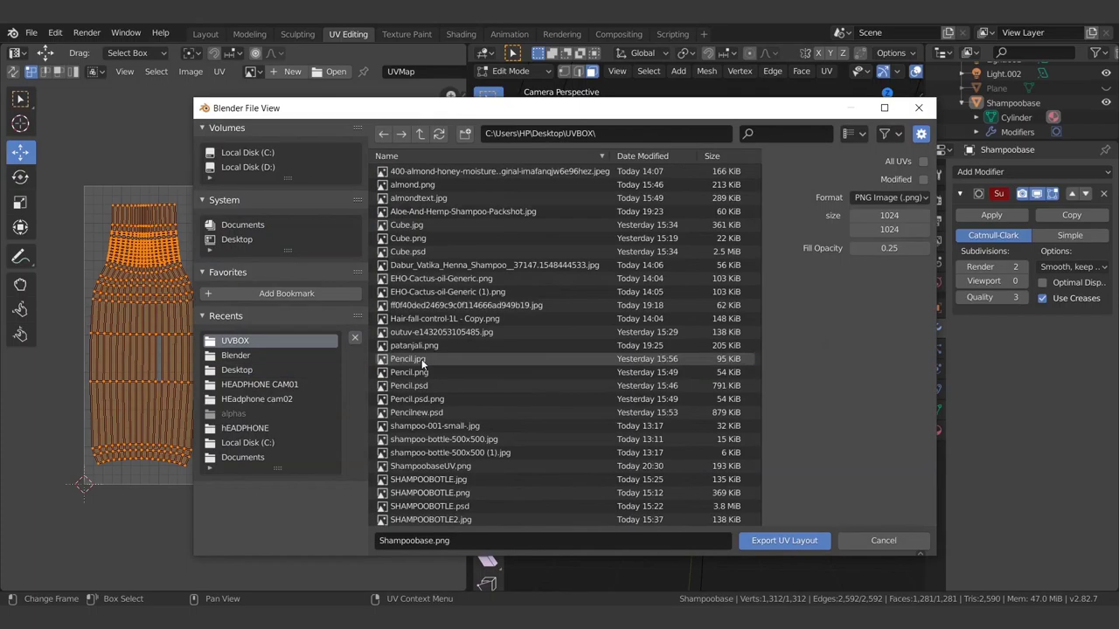
pyautogui.scroll(-2, 454, 463)
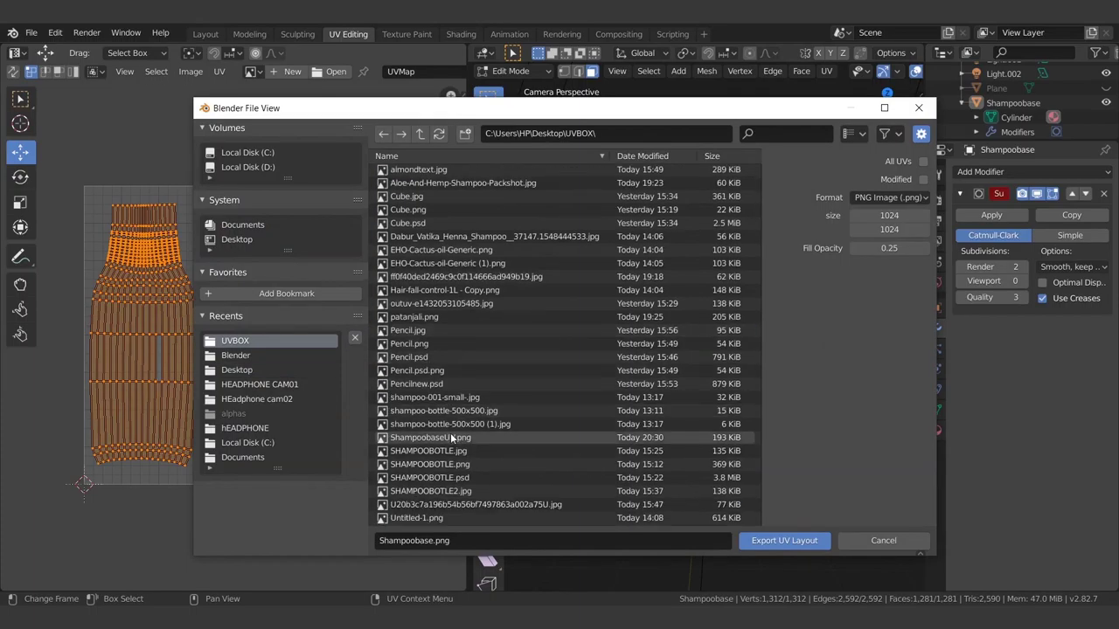
pyautogui.click(461, 541)
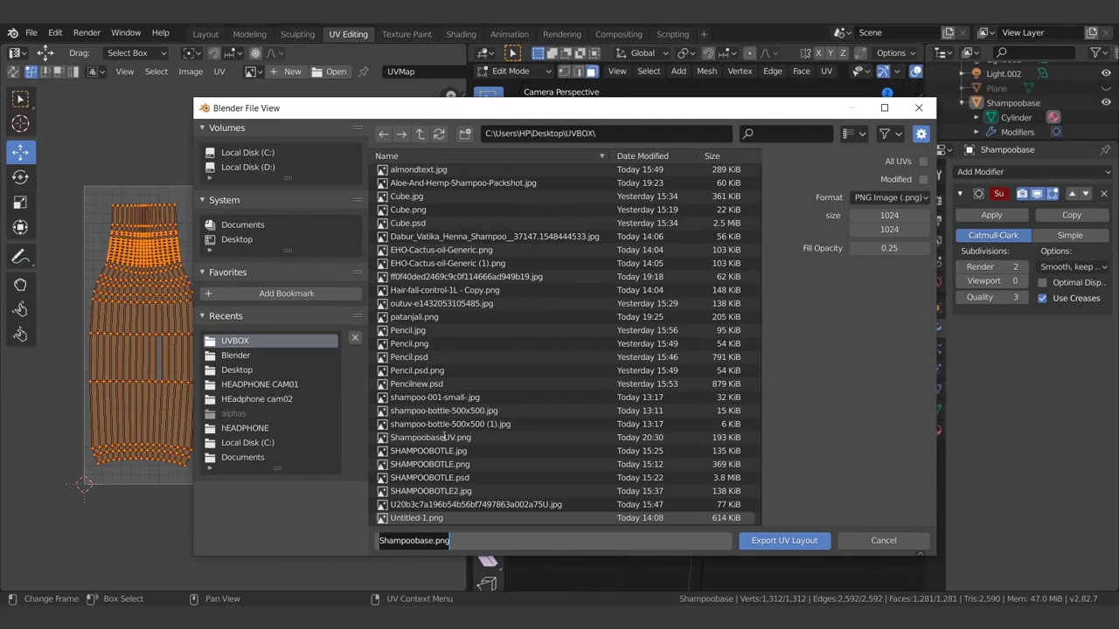
pyautogui.click(428, 540)
pyautogui.press('Right')
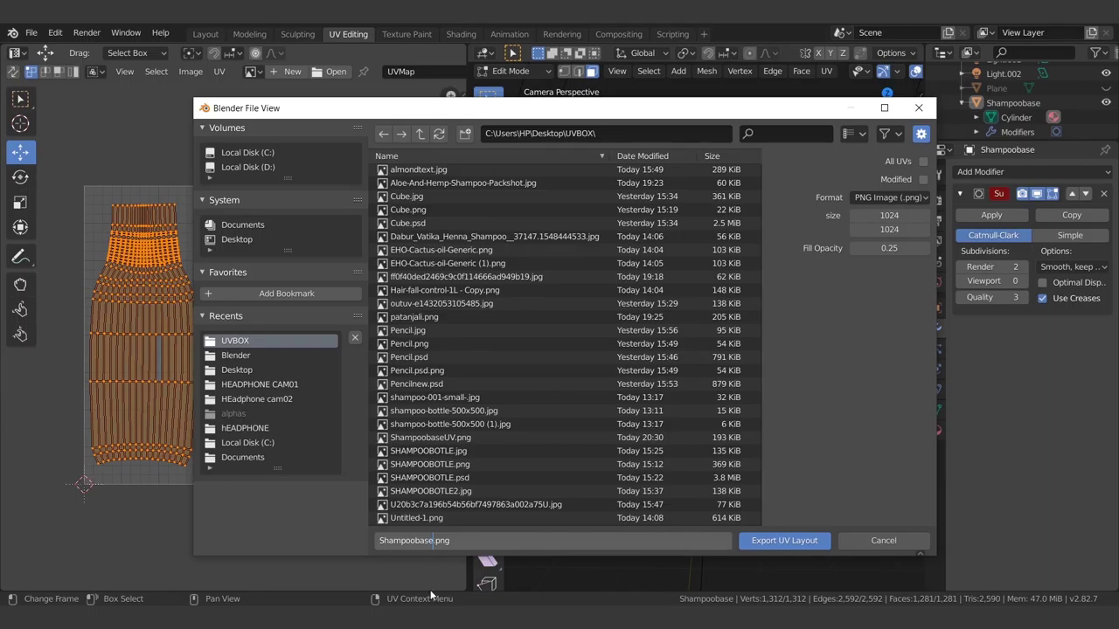
pyautogui.write('newbaseuv')
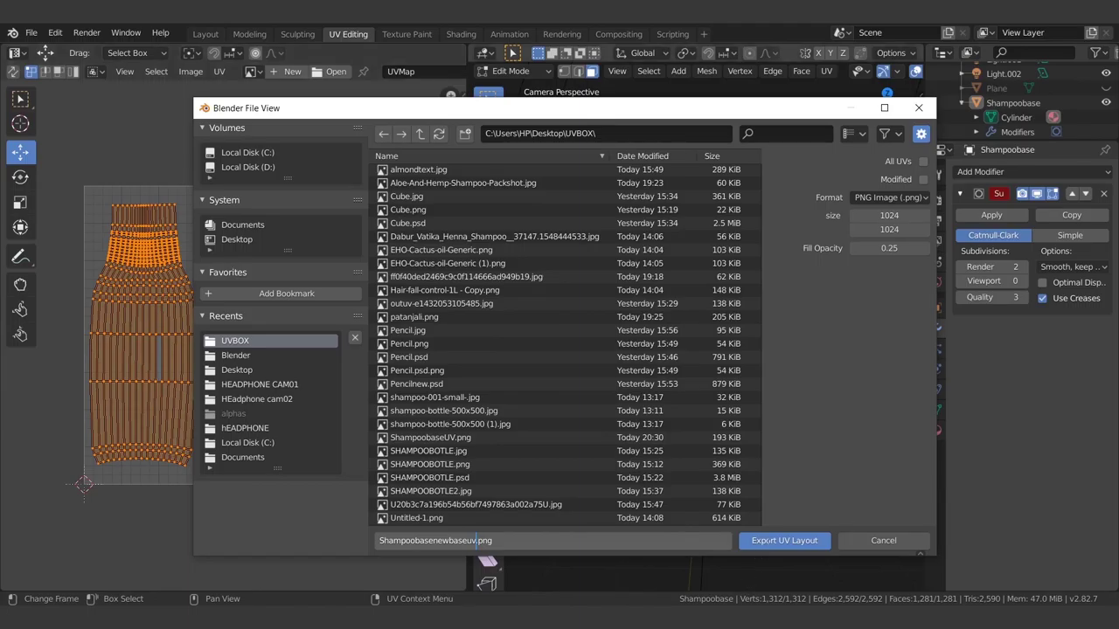
pyautogui.click(769, 542)
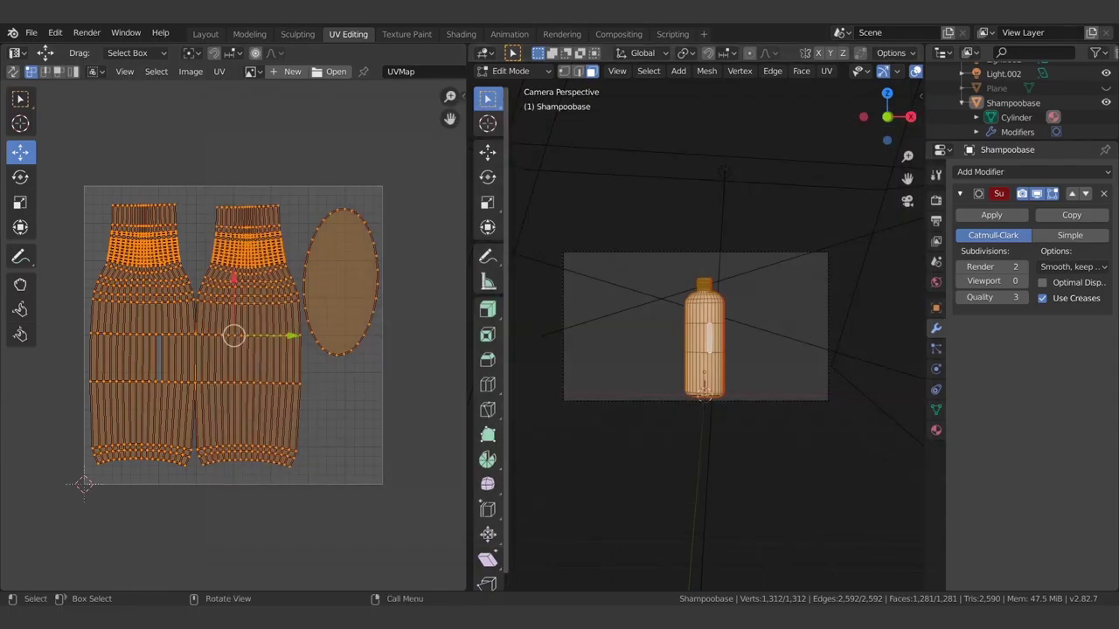
# Step: Deselect all, return to Object Mode and set the viewport subdivision level to 3
pyautogui.click(769, 316)
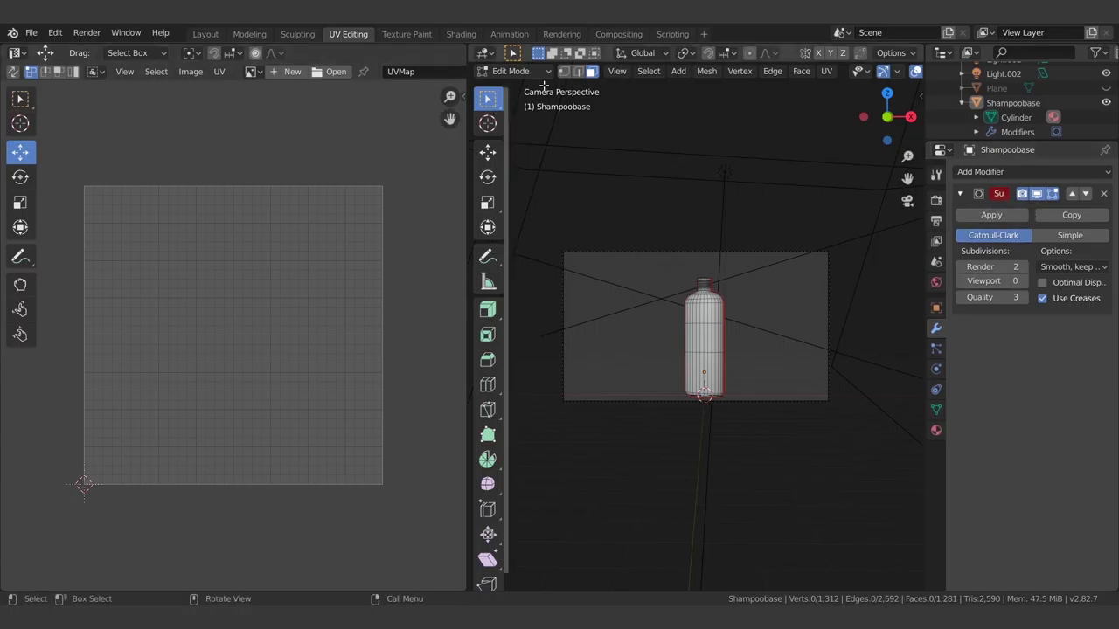
pyautogui.click(510, 71)
pyautogui.click(524, 83)
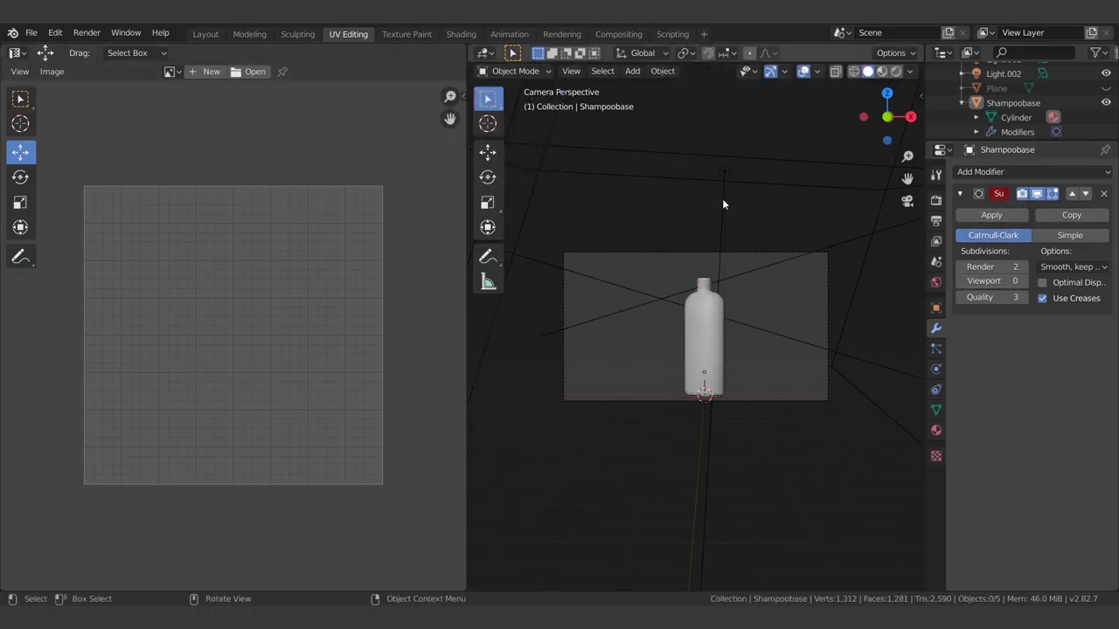
pyautogui.click(1026, 281)
pyautogui.click(1025, 282)
pyautogui.click(1025, 282)
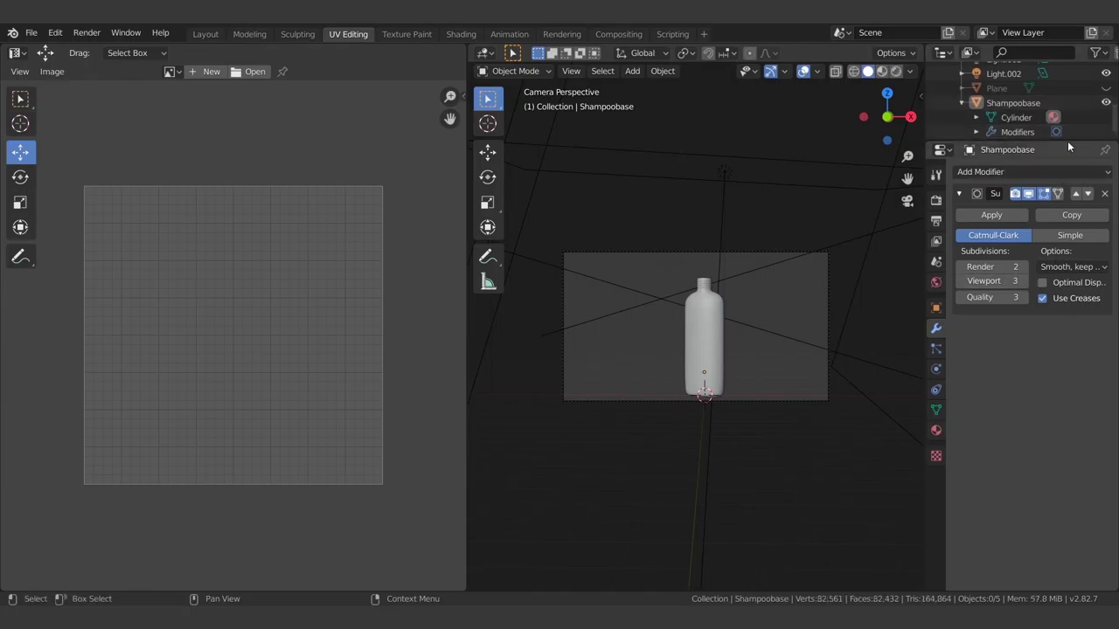
# Step: Unhide Plane, CAPBottompart and CAPtop, and switch the viewport to Rendered shading
pyautogui.click(963, 101)
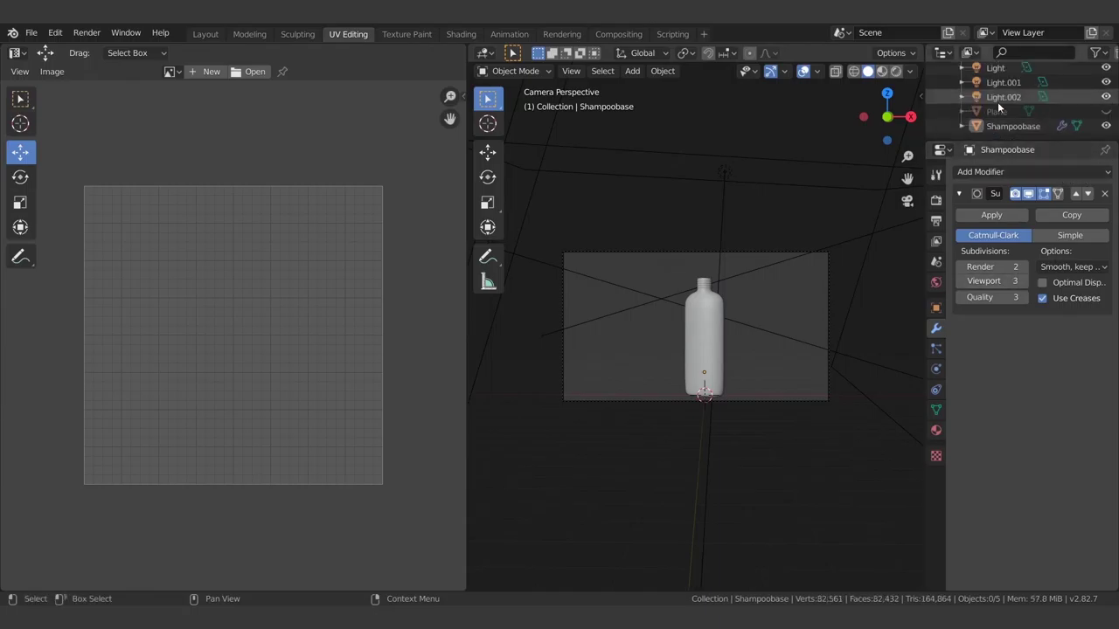
pyautogui.click(1105, 111)
pyautogui.scroll(3, 1103, 120)
pyautogui.click(1105, 108)
pyautogui.click(1105, 123)
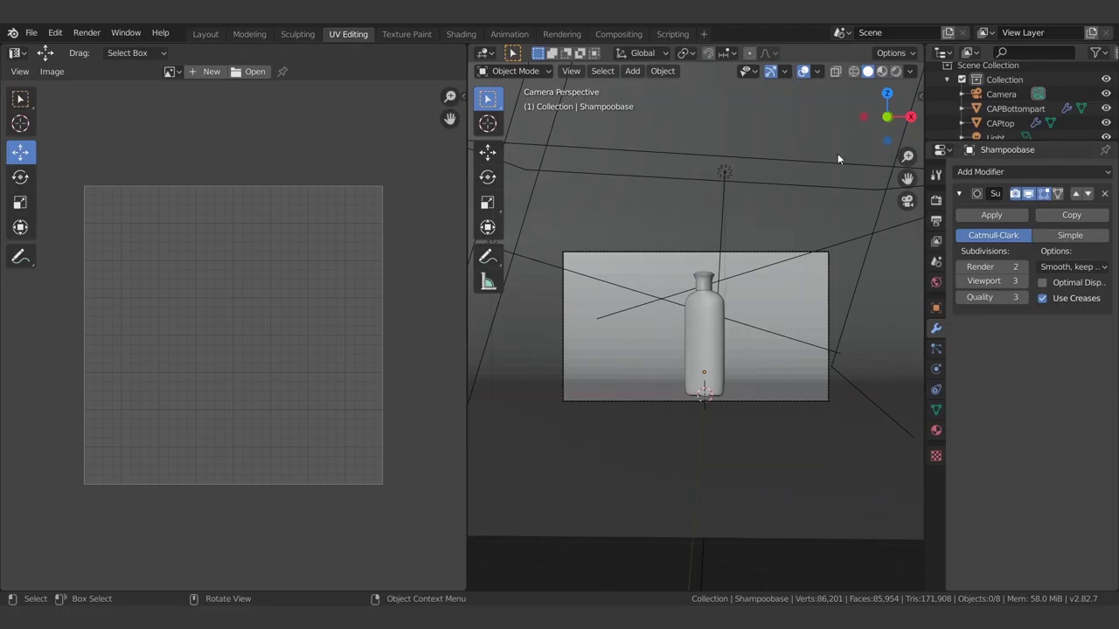
pyautogui.click(895, 72)
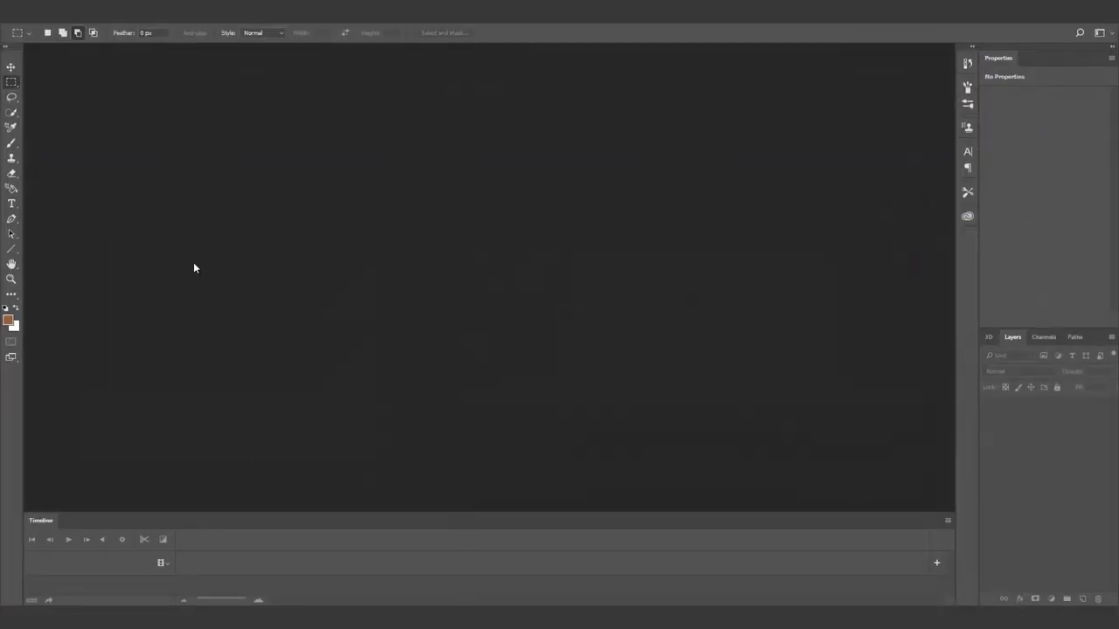
# Step: Open Shampoobasenewbaseuv.png from the Desktop\UVBOX folder as a Photoshop document
pyautogui.click(30, 11)
pyautogui.click(55, 40)
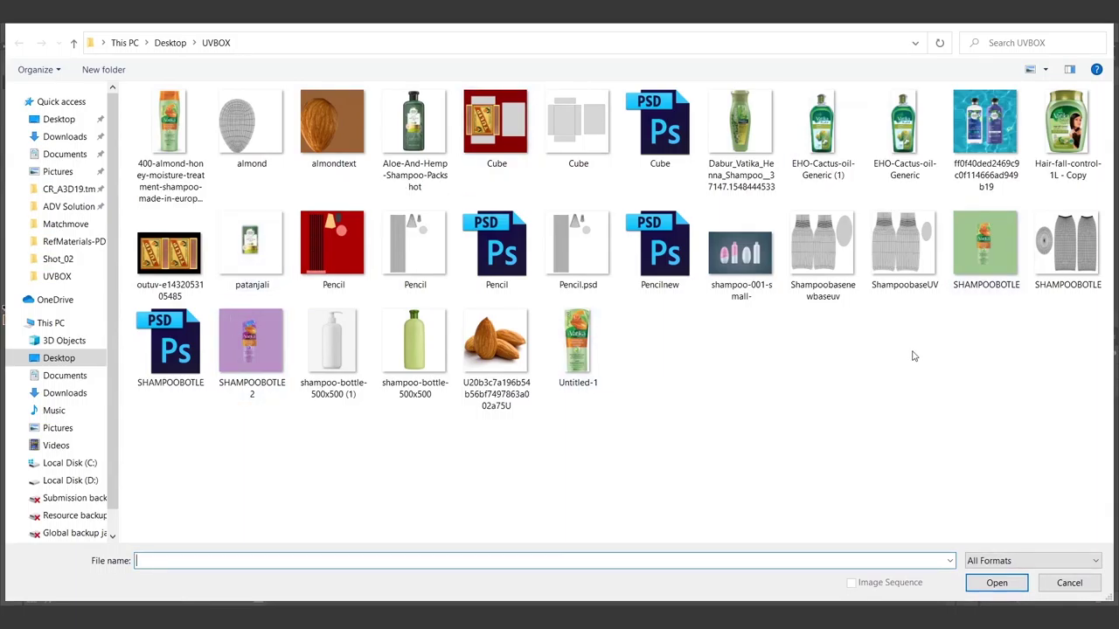
pyautogui.doubleClick(823, 271)
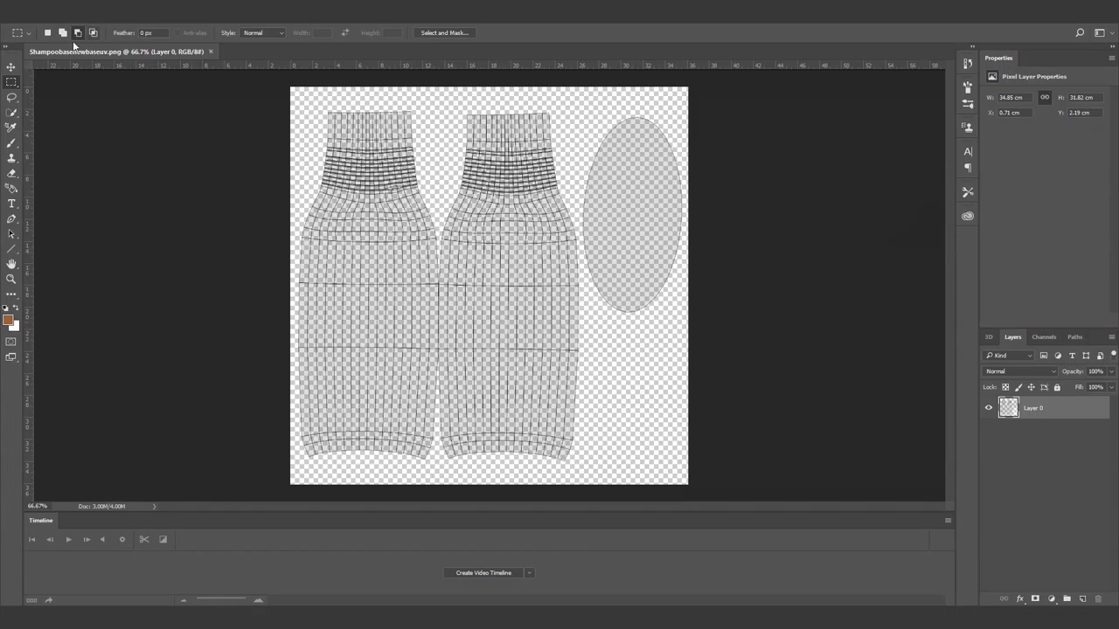
pyautogui.click(32, 10)
pyautogui.click(44, 42)
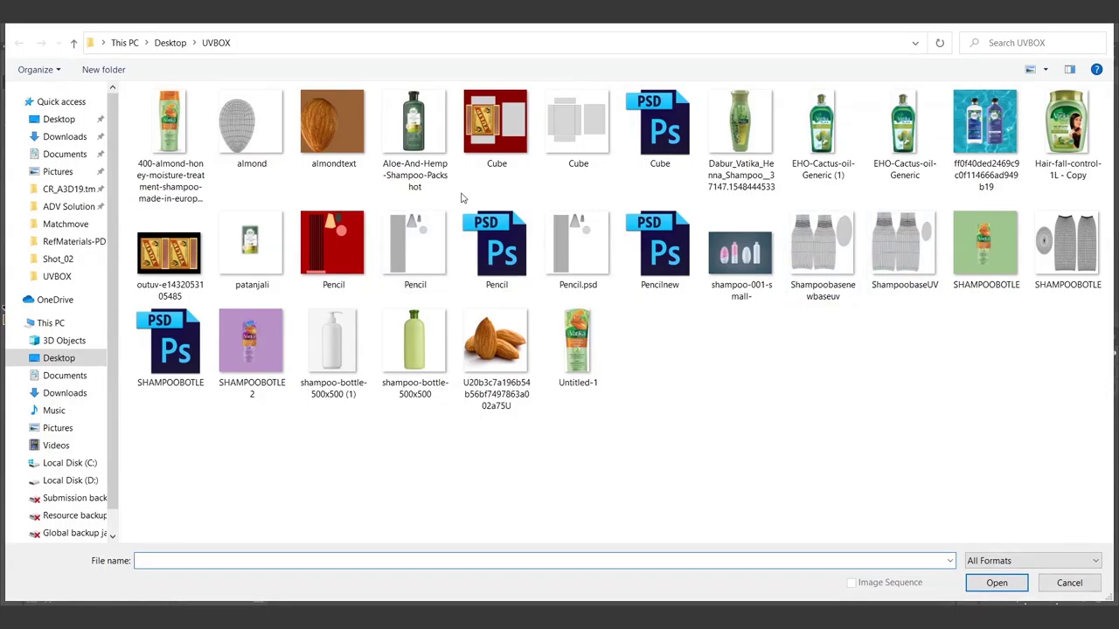
# Step: Bring the Herbal Essences label from patanjali.png into the UV document, close patanjali, and place the label on the left bottle
pyautogui.doubleClick(251, 254)
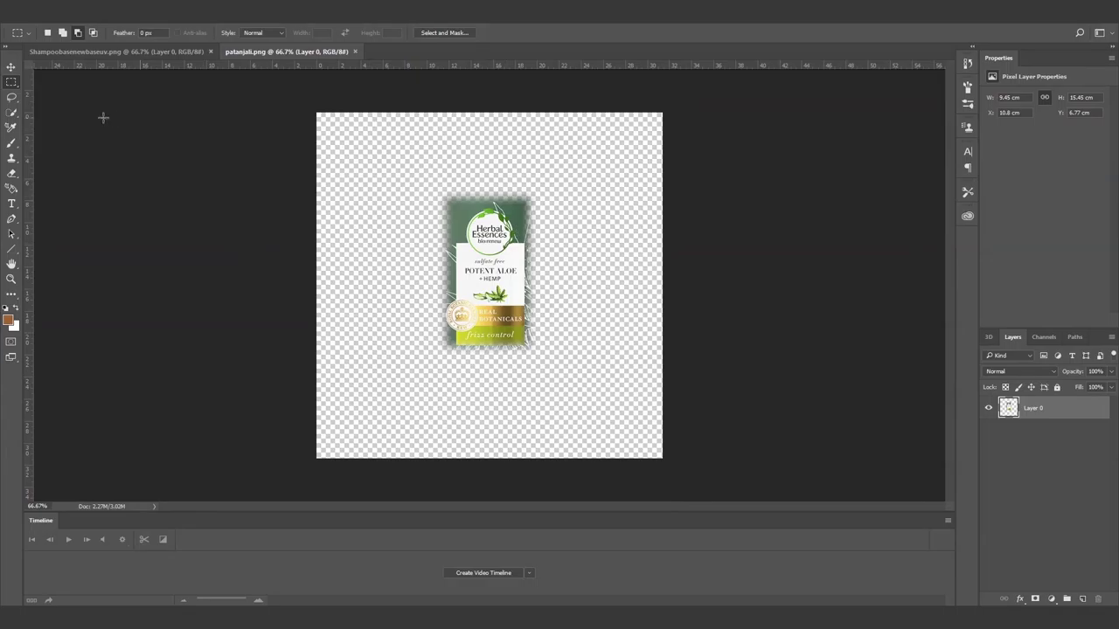
pyautogui.click(11, 66)
pyautogui.moveTo(306, 53); pyautogui.dragTo(577, 150)
pyautogui.moveTo(648, 337); pyautogui.dragTo(419, 334)
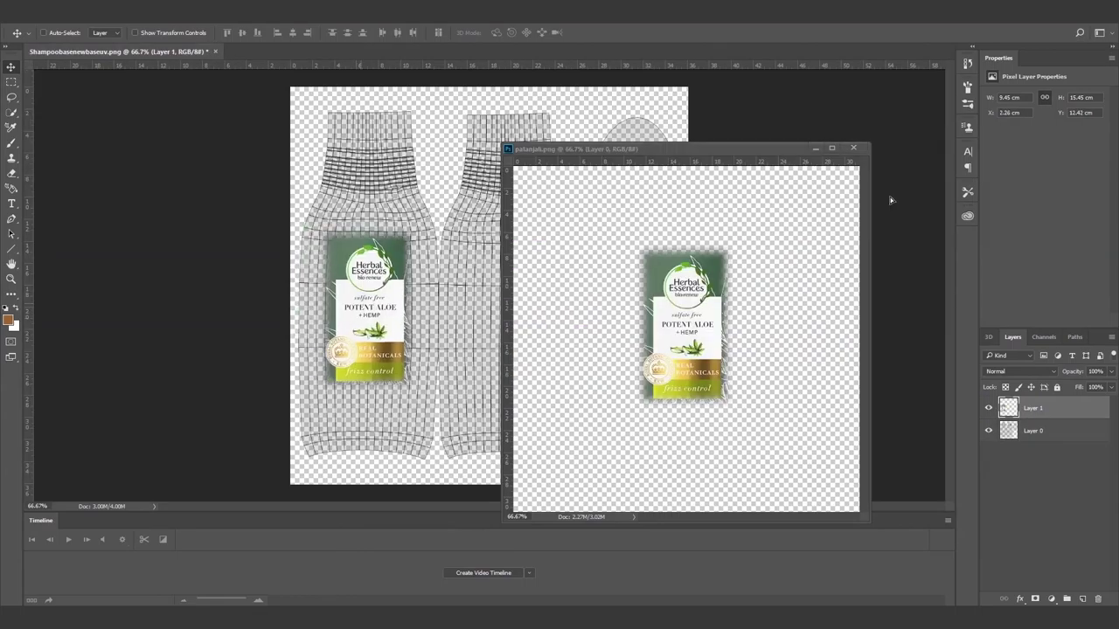
pyautogui.press('Down')
pyautogui.press('Down')
pyautogui.press('Down')
pyautogui.press('Down')
pyautogui.press('Down')
pyautogui.press('Down')
pyautogui.press('Down')
pyautogui.click(853, 148)
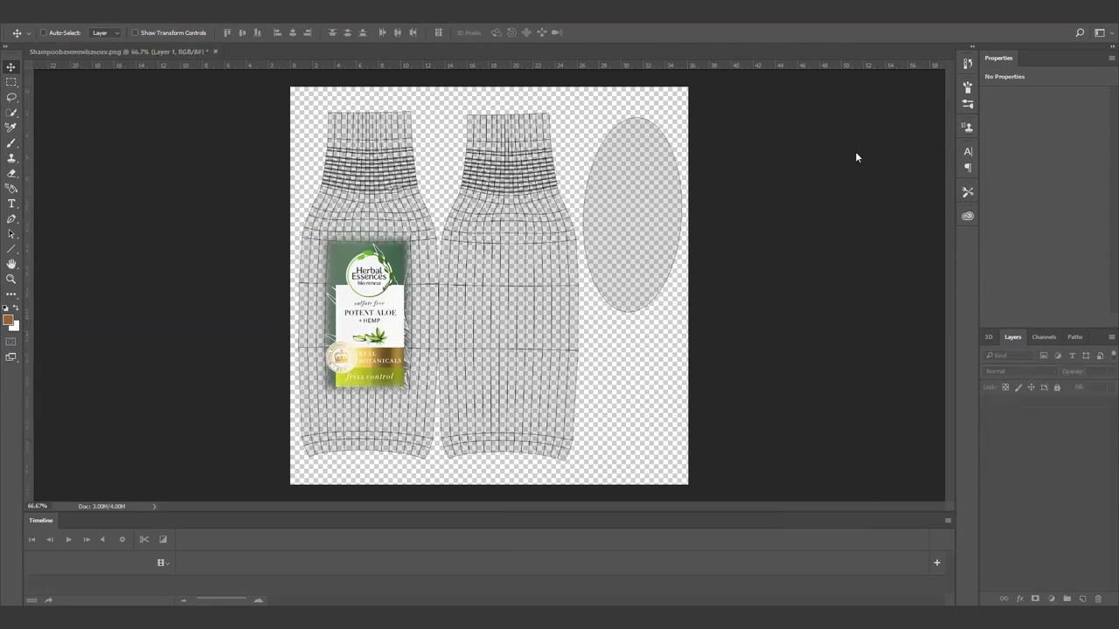
pyautogui.moveTo(373, 338); pyautogui.dragTo(377, 299)
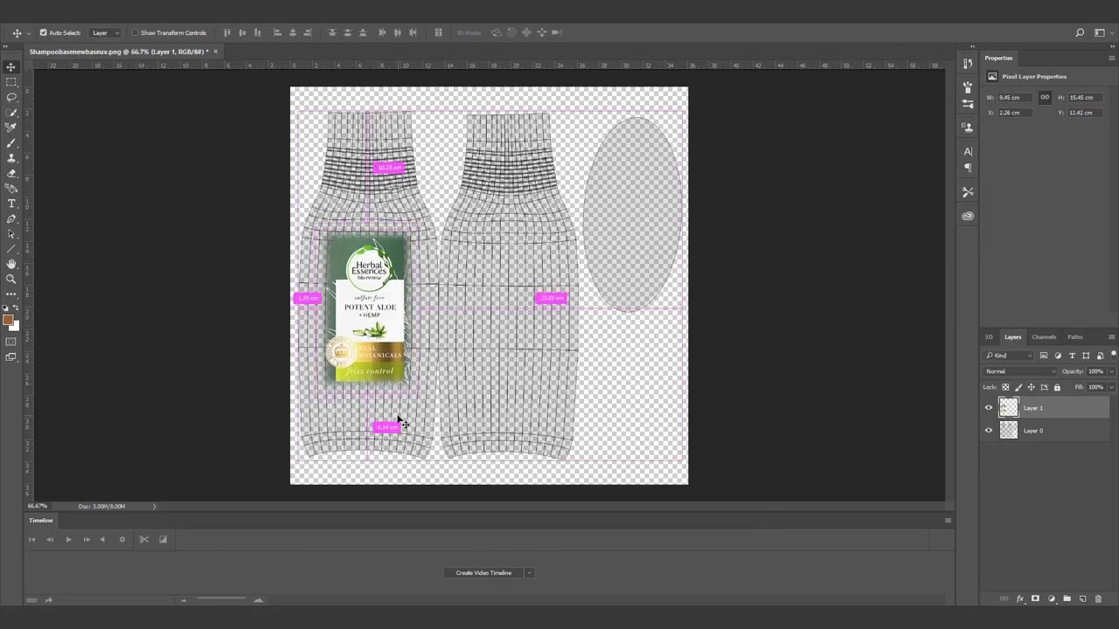
# Step: Free-transform the label to about 118% and fine-tune its position on the left bottle island
pyautogui.hotkey('ctrl', 't')
pyautogui.moveTo(421, 396); pyautogui.dragTo(437, 424)
pyautogui.moveTo(381, 373)
pyautogui.mouseDown()
pyautogui.moveTo(372, 356)
pyautogui.moveTo(378, 377)
pyautogui.mouseUp()
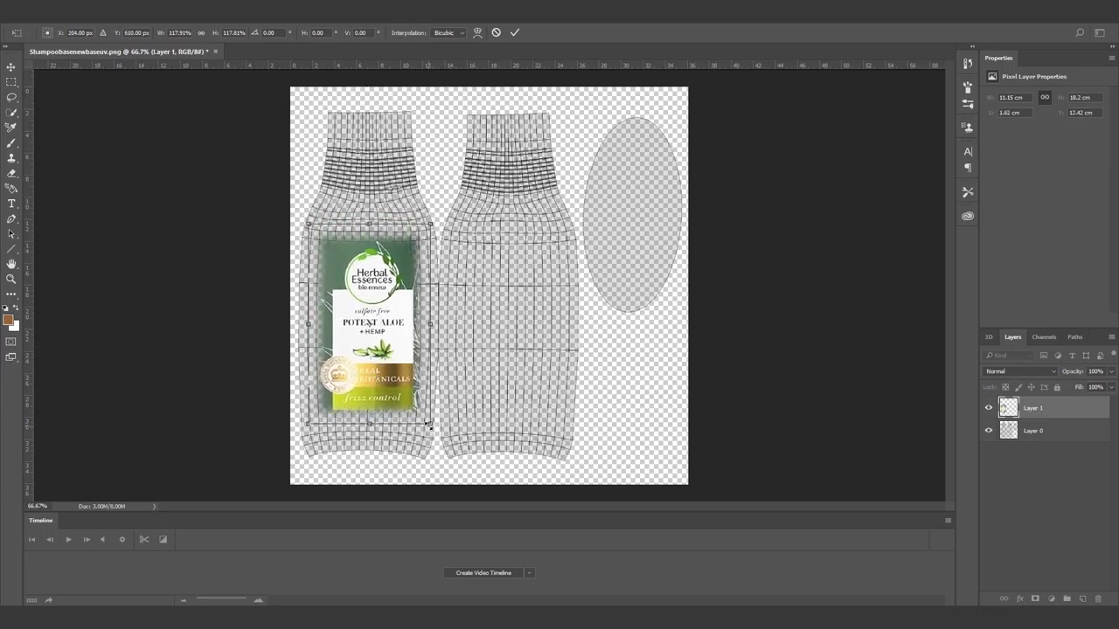
pyautogui.moveTo(428, 424); pyautogui.dragTo(430, 421)
pyautogui.moveTo(384, 378); pyautogui.dragTo(390, 382)
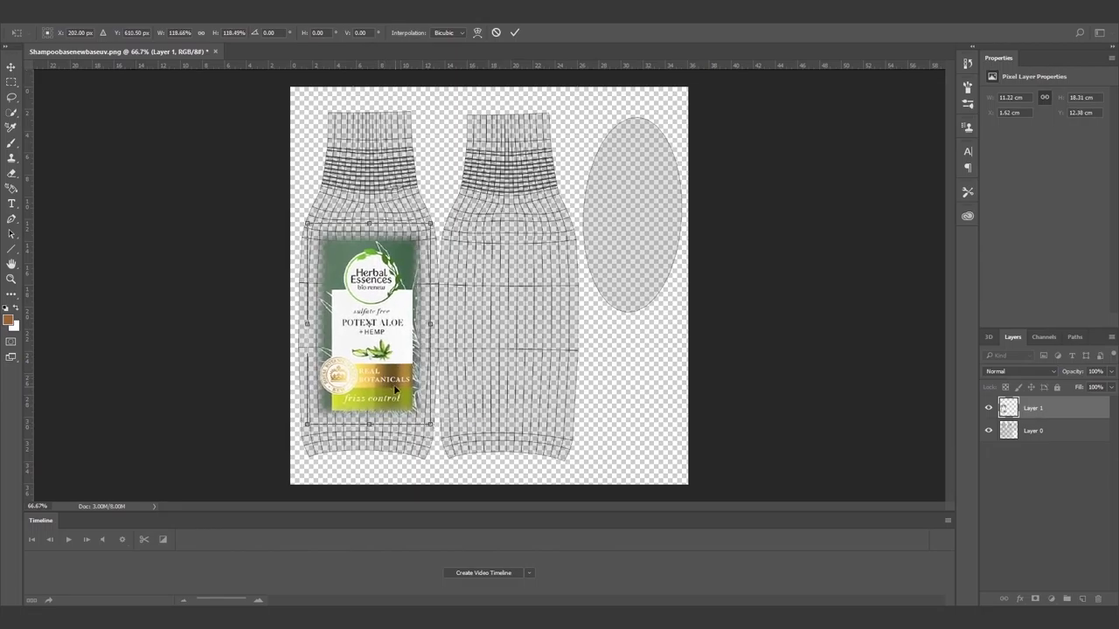
pyautogui.press('Return')
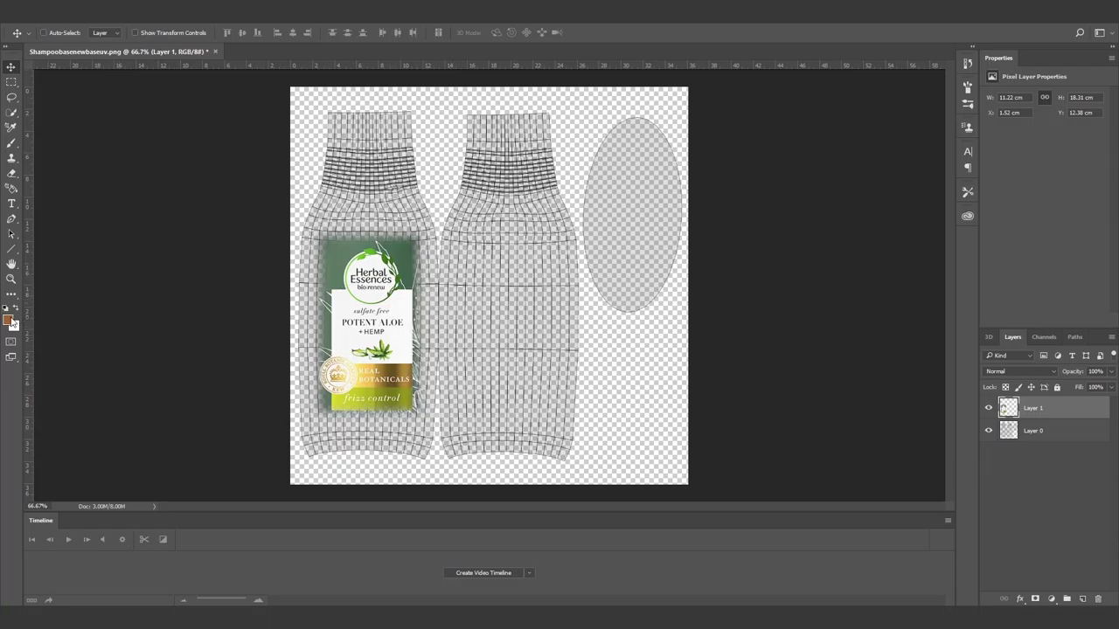
# Step: Sample the label's green 44674f as foreground and add Layer 2 at the bottom of the stack
pyautogui.click(11, 322)
pyautogui.click(408, 257)
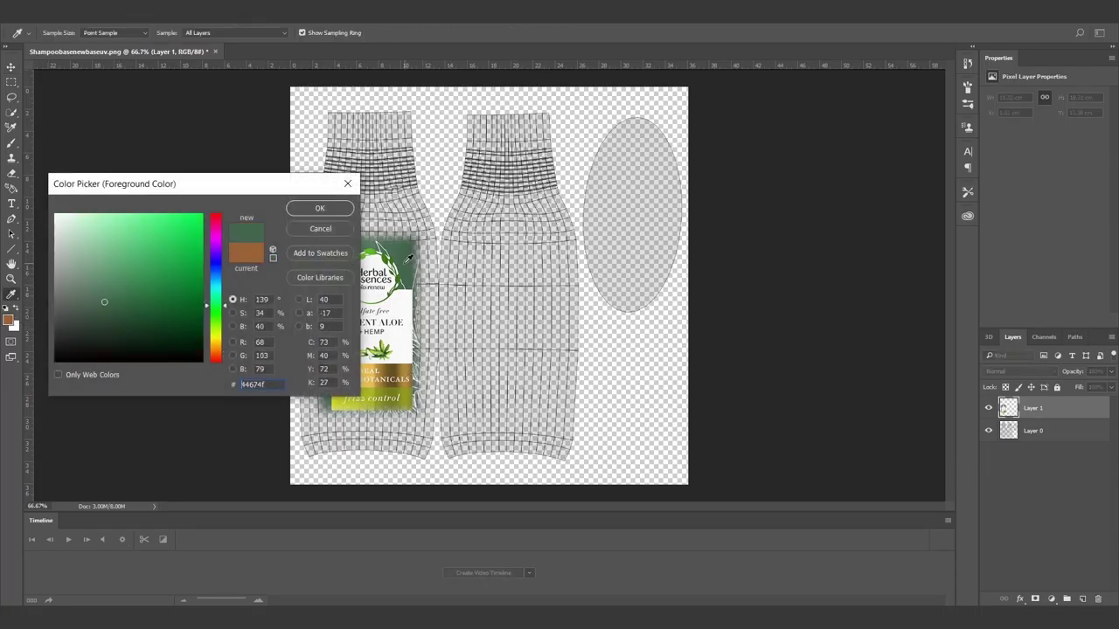
pyautogui.click(324, 209)
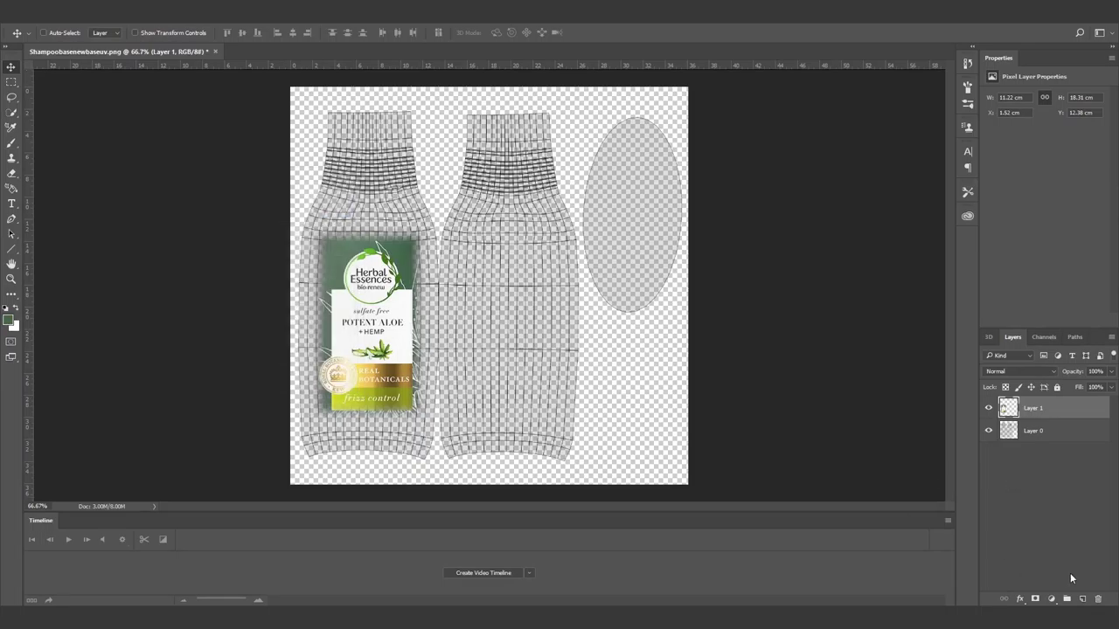
pyautogui.click(1082, 598)
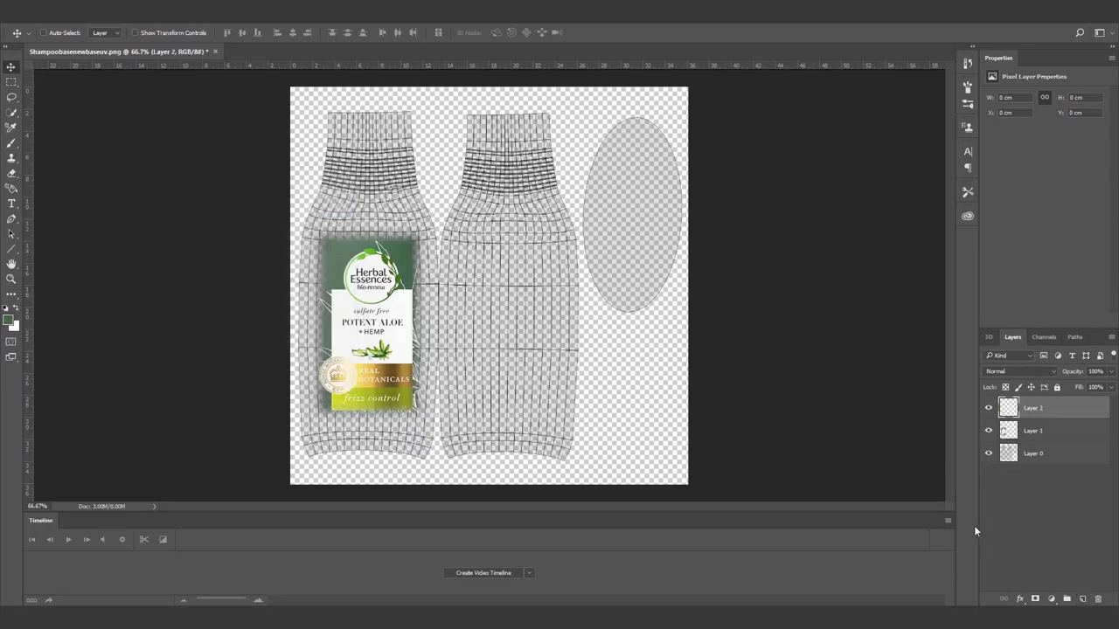
pyautogui.moveTo(1054, 408); pyautogui.dragTo(1036, 423)
# Step: Rename Layer 0 to UV, fill Layer 2 with the green, and hide the UV layer
pyautogui.doubleClick(1033, 408)
pyautogui.write('UV')
pyautogui.press('Return')
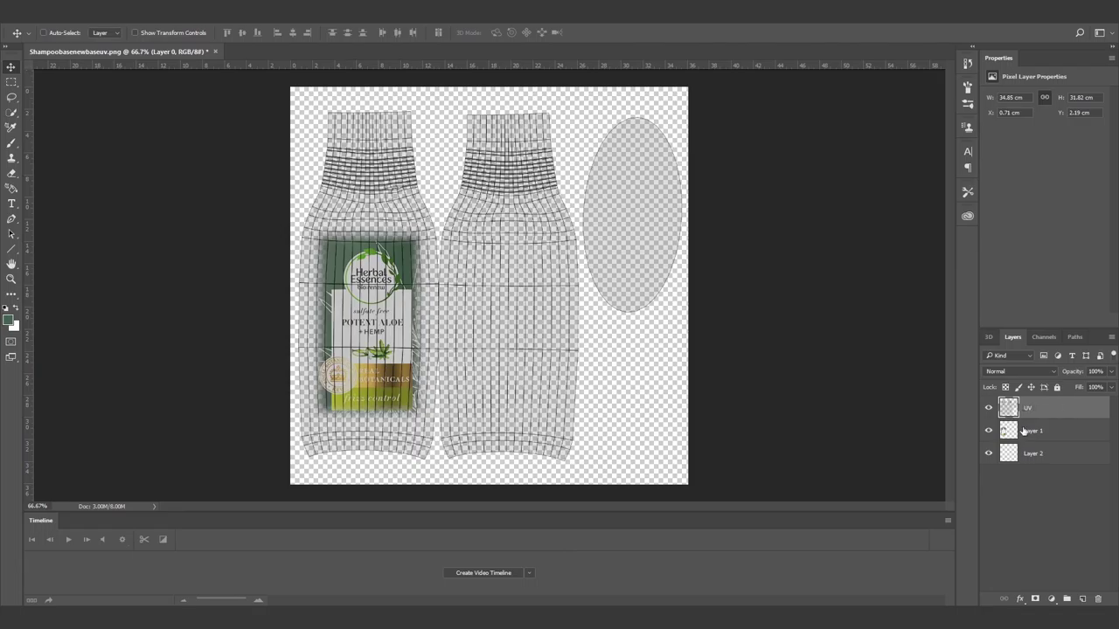
pyautogui.click(1041, 457)
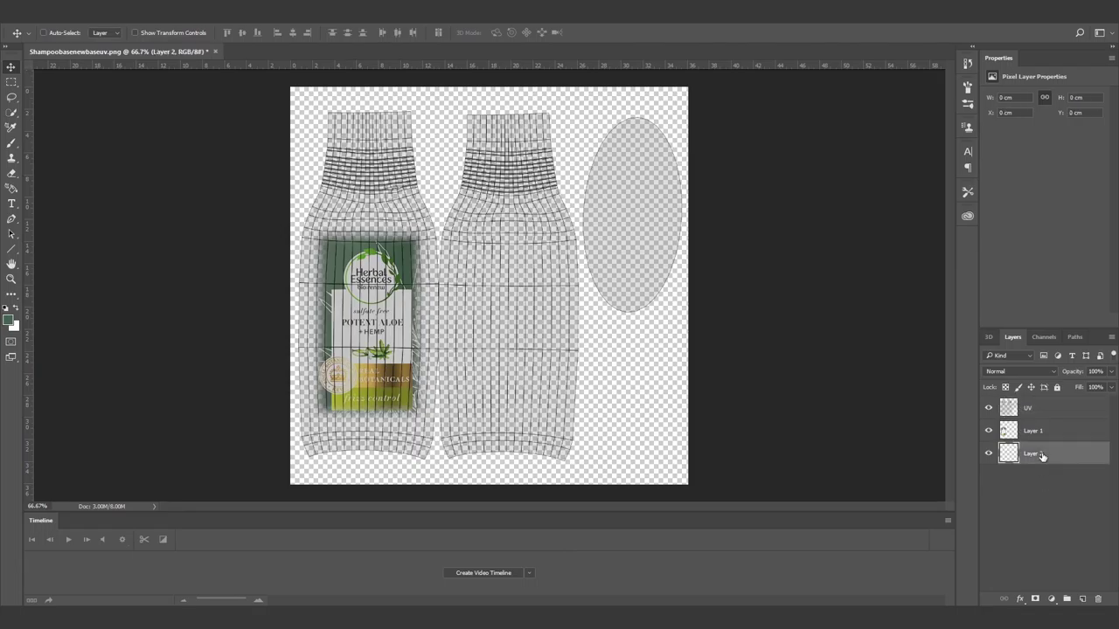
pyautogui.hotkey('alt', 'BackSpace')
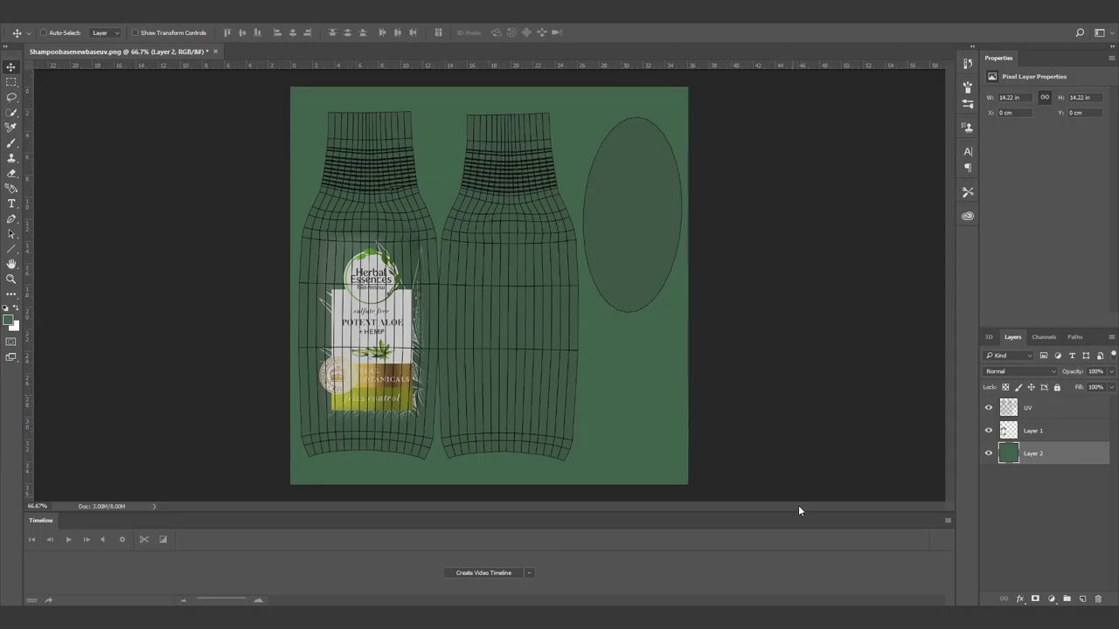
pyautogui.click(989, 408)
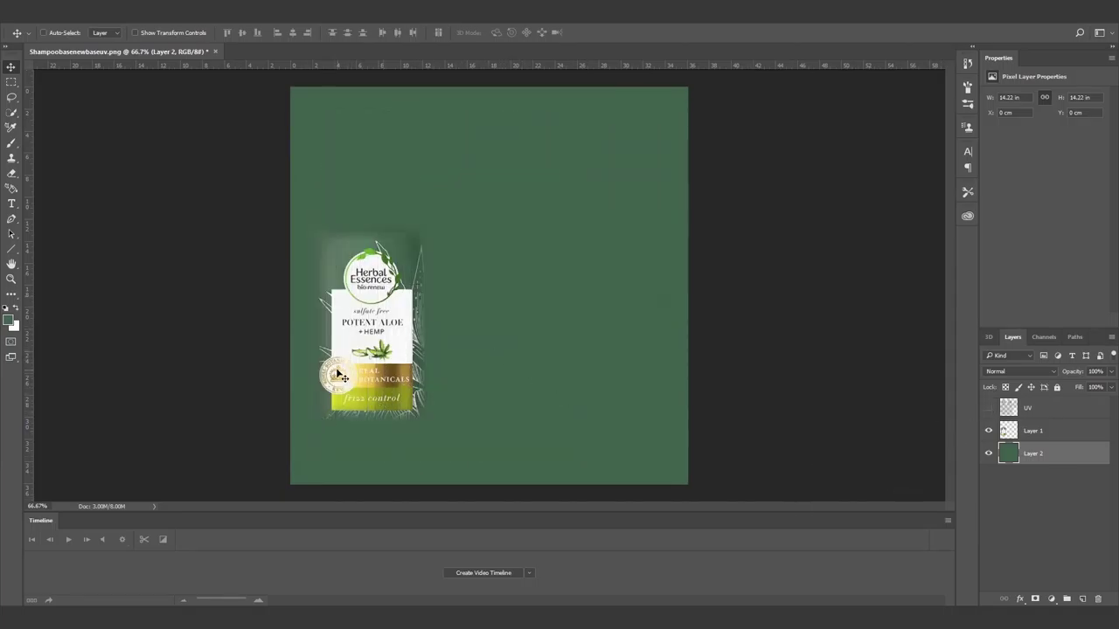
# Step: Add a layer mask to Layer 1 and start painting it with the Brush tool
pyautogui.keyDown('ctrl'); pyautogui.scroll(4, 342, 377); pyautogui.keyUp('ctrl')
pyautogui.keyDown('ctrl'); pyautogui.scroll(1, 347, 289); pyautogui.keyUp('ctrl')
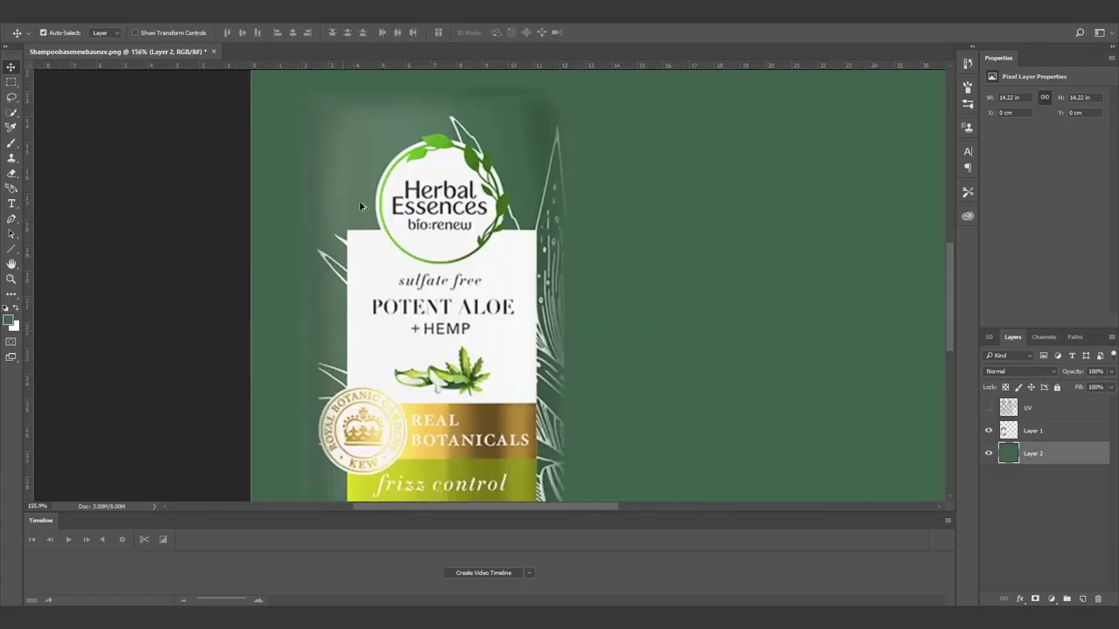
pyautogui.click(1011, 434)
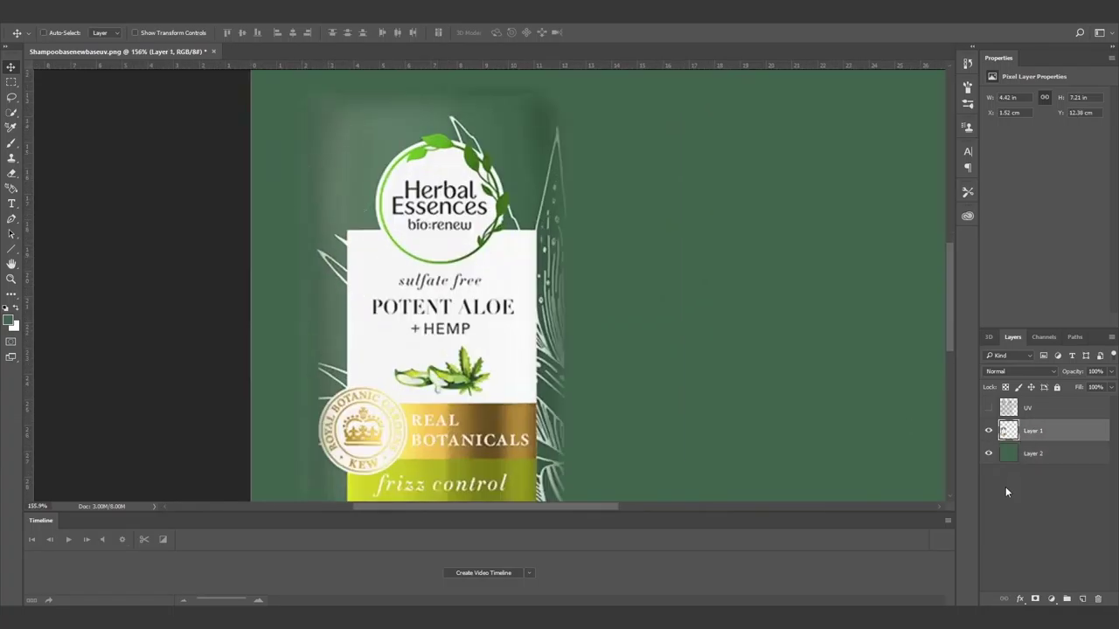
pyautogui.click(1037, 598)
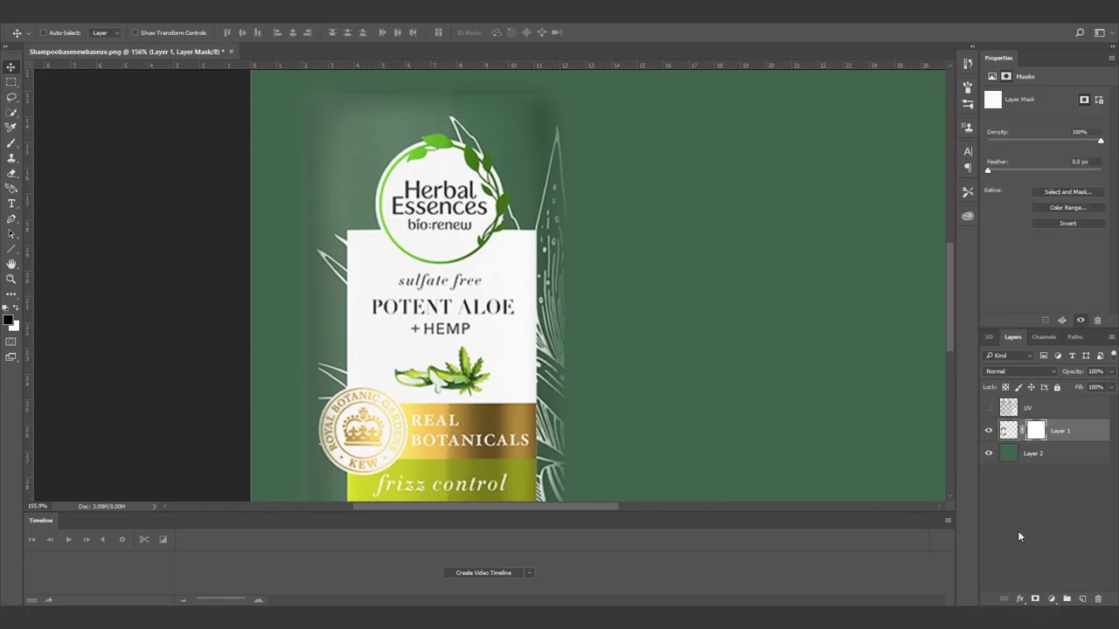
pyautogui.click(11, 145)
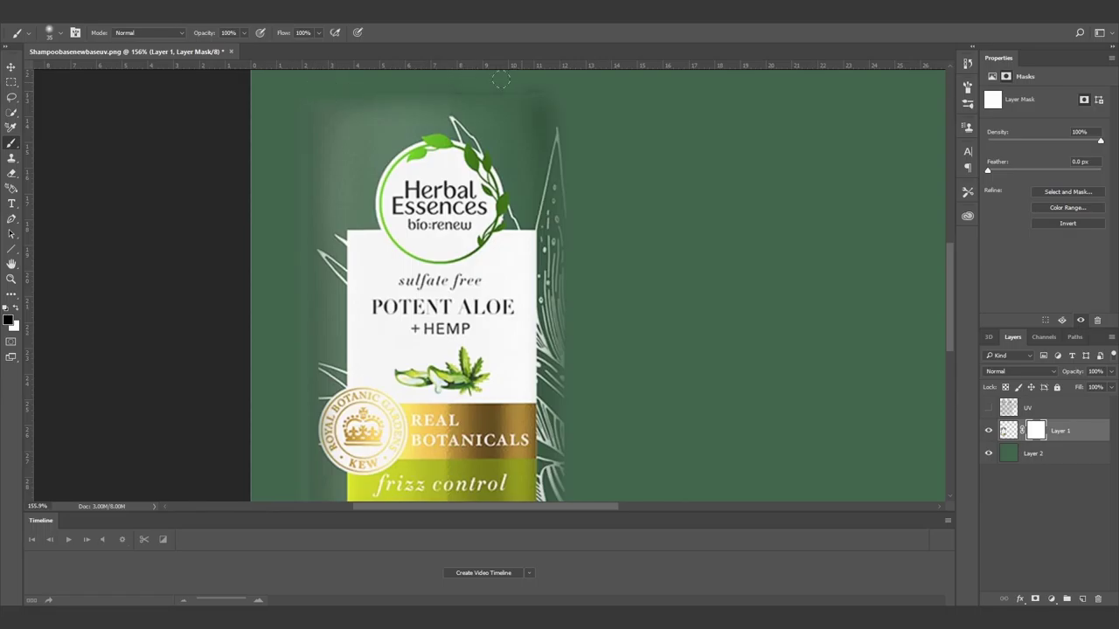
pyautogui.moveTo(540, 89); pyautogui.dragTo(524, 105)
# Step: Paint out the glow left of the logo and the leaf-line detail at the label's right edge
pyautogui.scroll(-1, 254, 365)
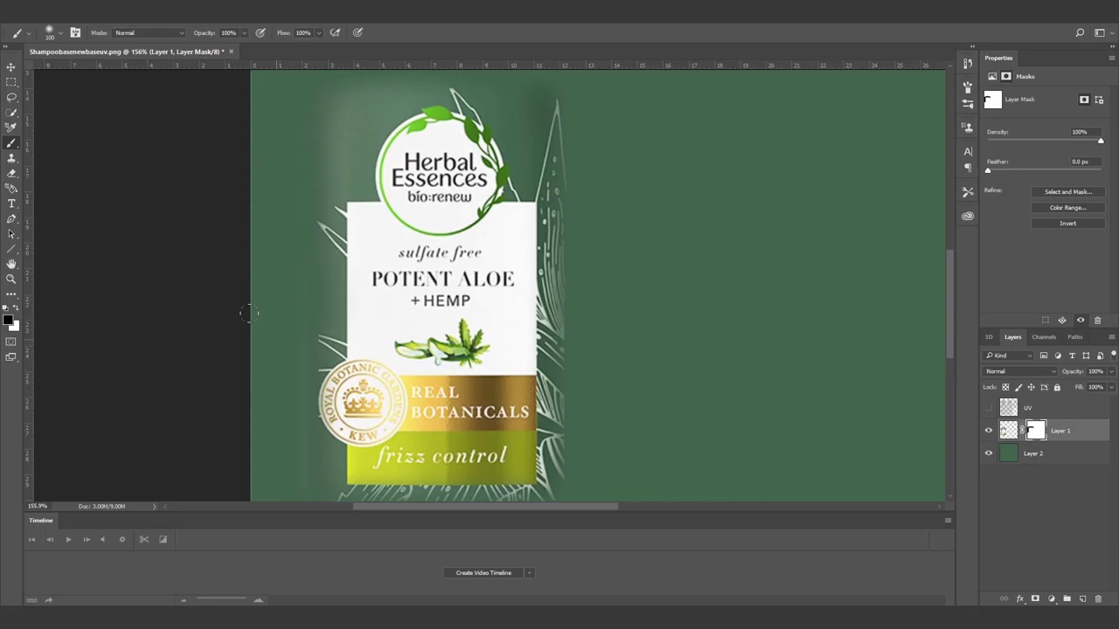
pyautogui.scroll(-5, 249, 384)
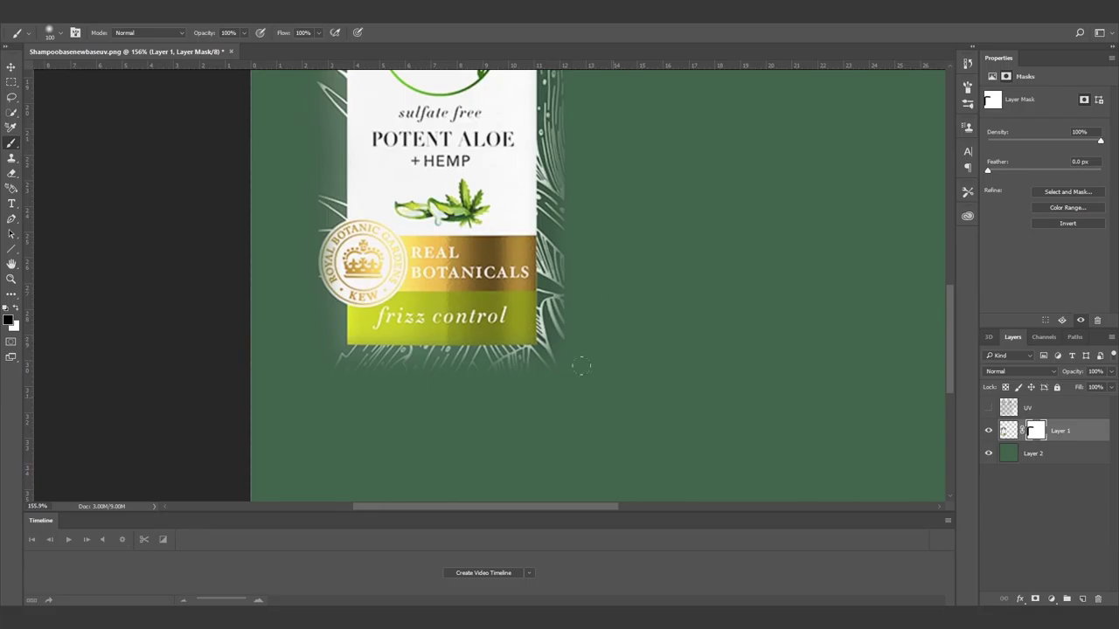
pyautogui.scroll(8, 600, 295)
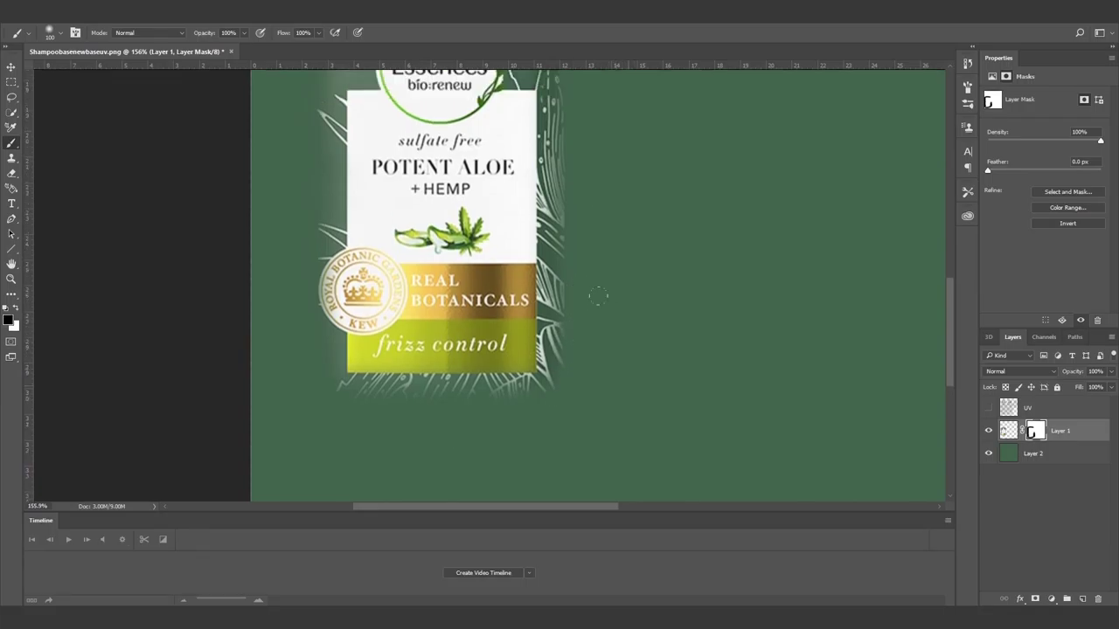
pyautogui.scroll(1, 581, 296)
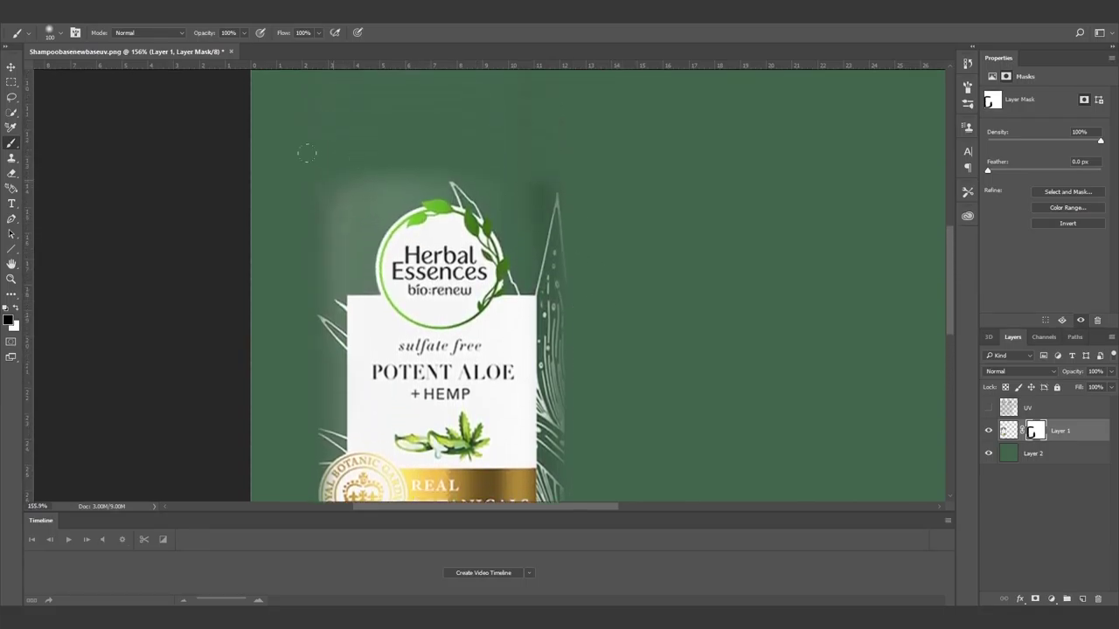
pyautogui.moveTo(339, 194); pyautogui.dragTo(340, 254)
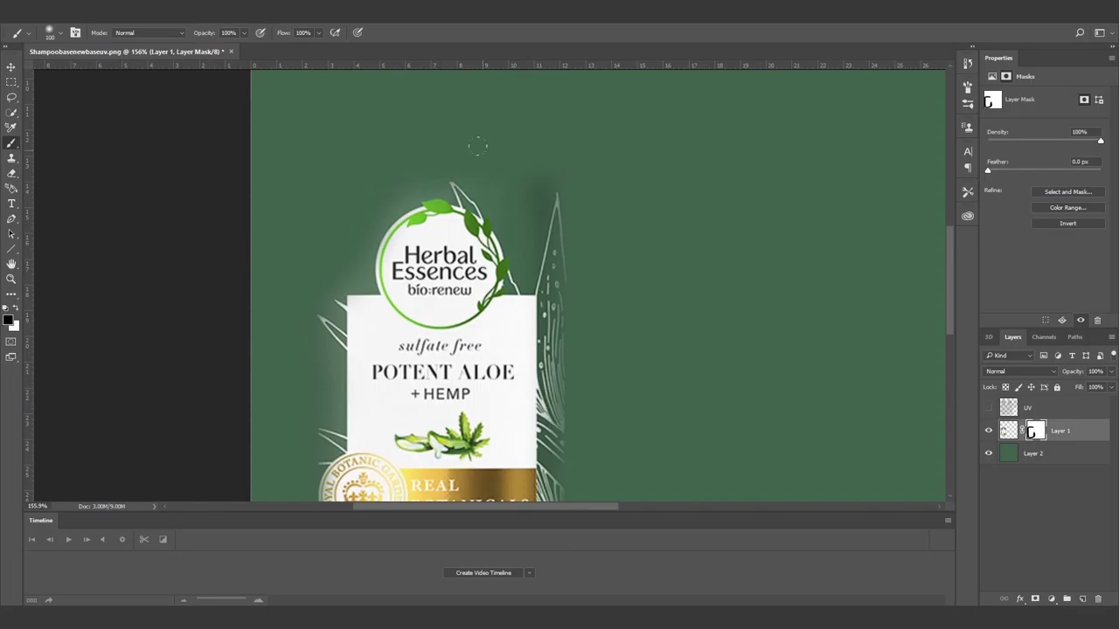
pyautogui.scroll(-5, 629, 323)
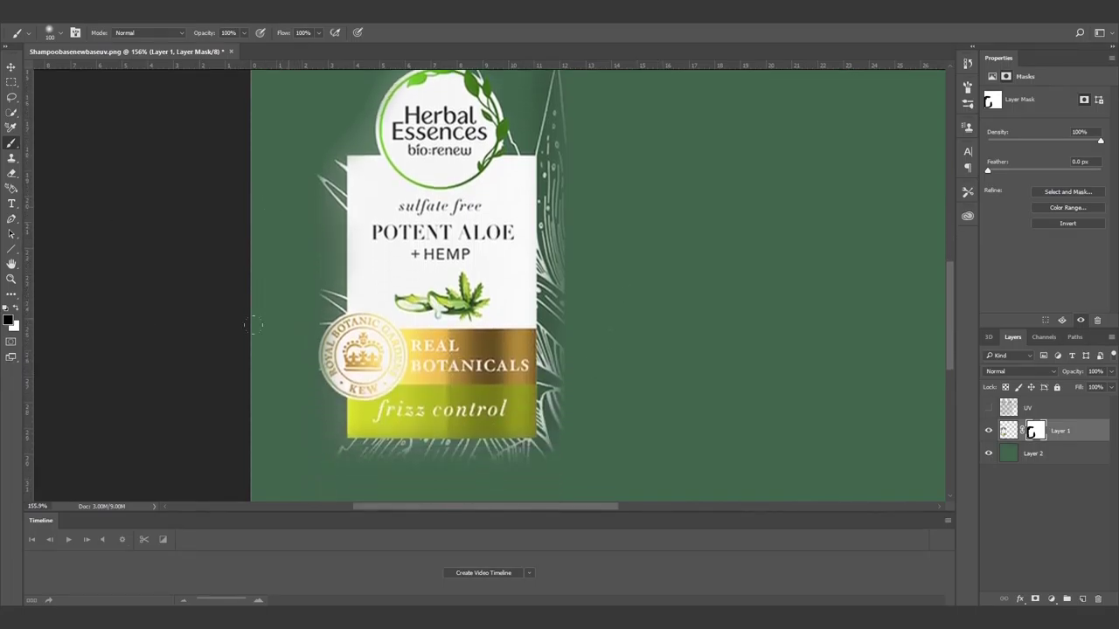
pyautogui.moveTo(563, 382); pyautogui.dragTo(552, 418)
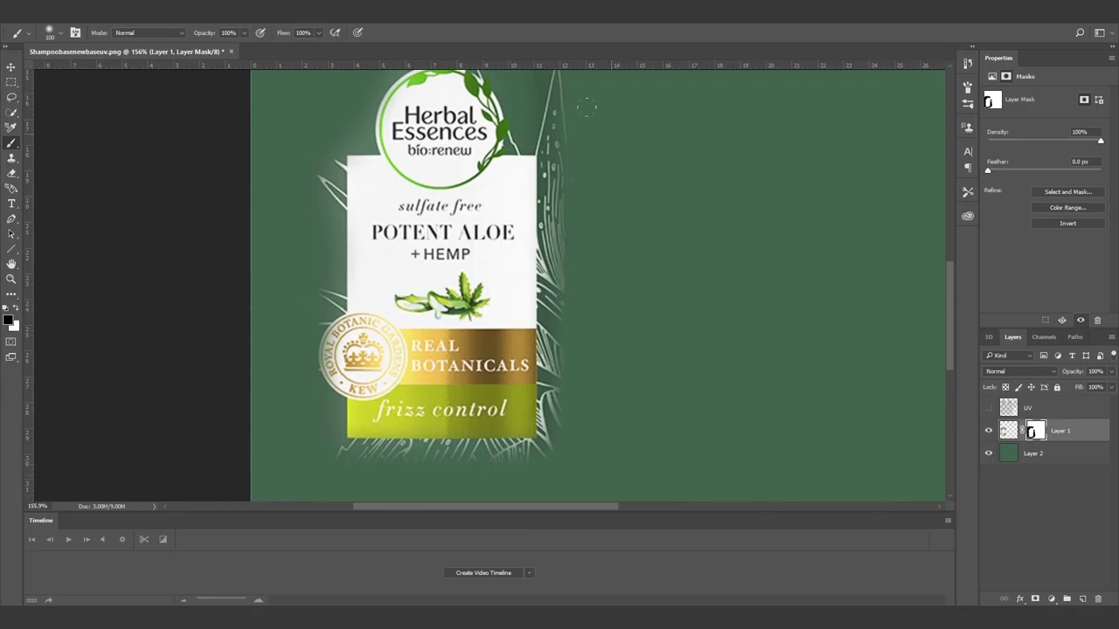
pyautogui.scroll(5, 603, 284)
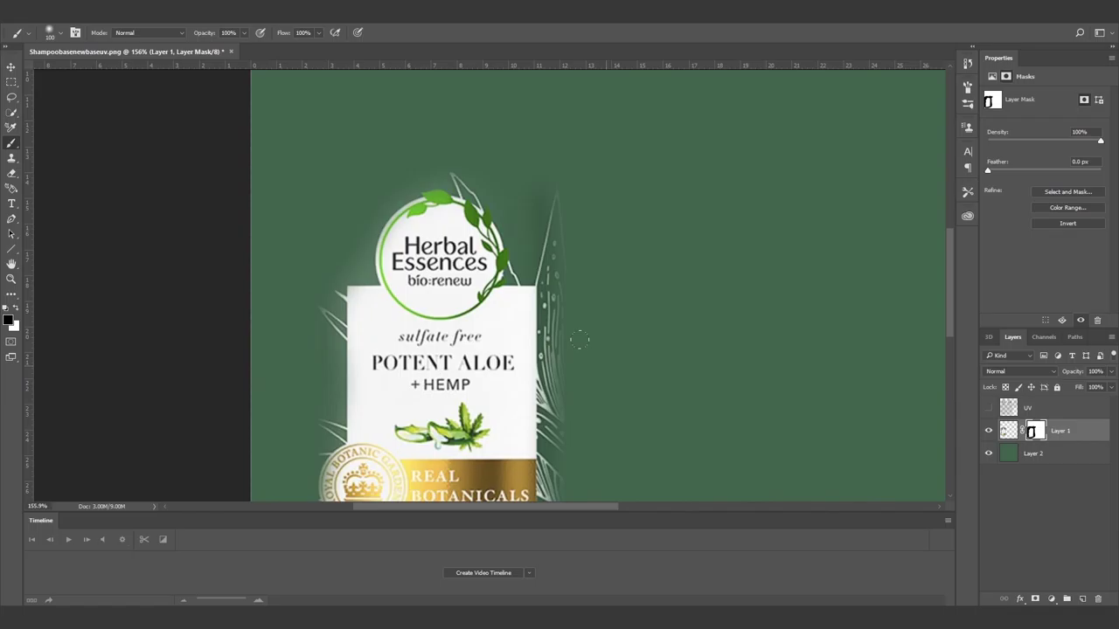
pyautogui.keyDown('alt'); pyautogui.scroll(-5, 606, 370); pyautogui.keyUp('alt')
pyautogui.keyDown('alt'); pyautogui.scroll(3, 606, 370); pyautogui.keyUp('alt')
pyautogui.keyDown('alt'); pyautogui.scroll(-2, 565, 375); pyautogui.keyUp('alt')
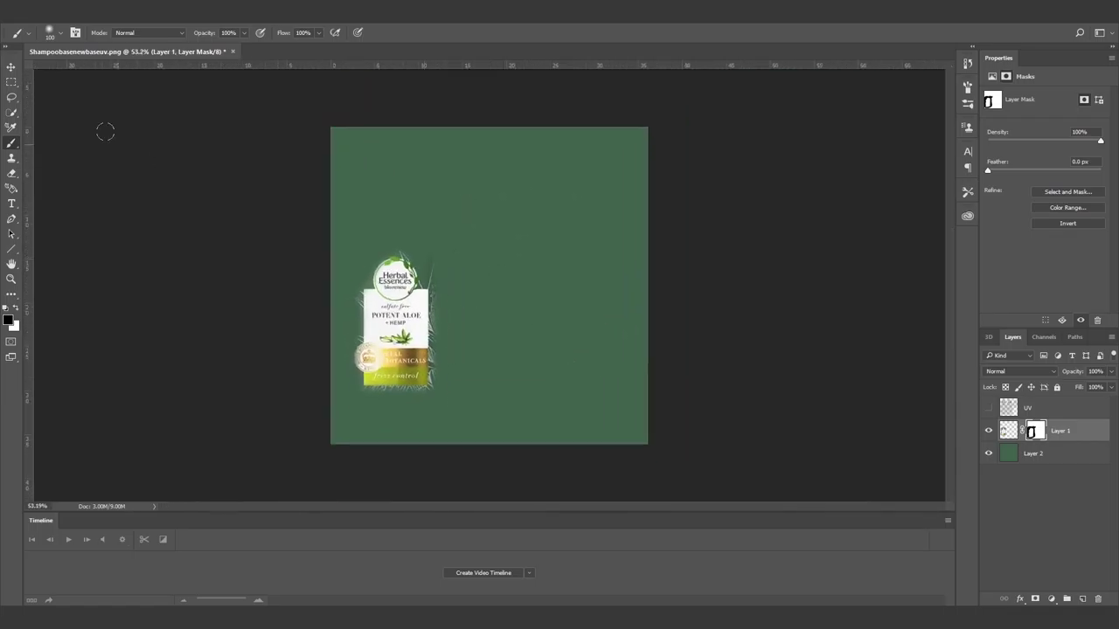
# Step: Save the document as a Photoshop PSD named Shampoobasenewbaseuv with maximum compatibility
pyautogui.click(33, 11)
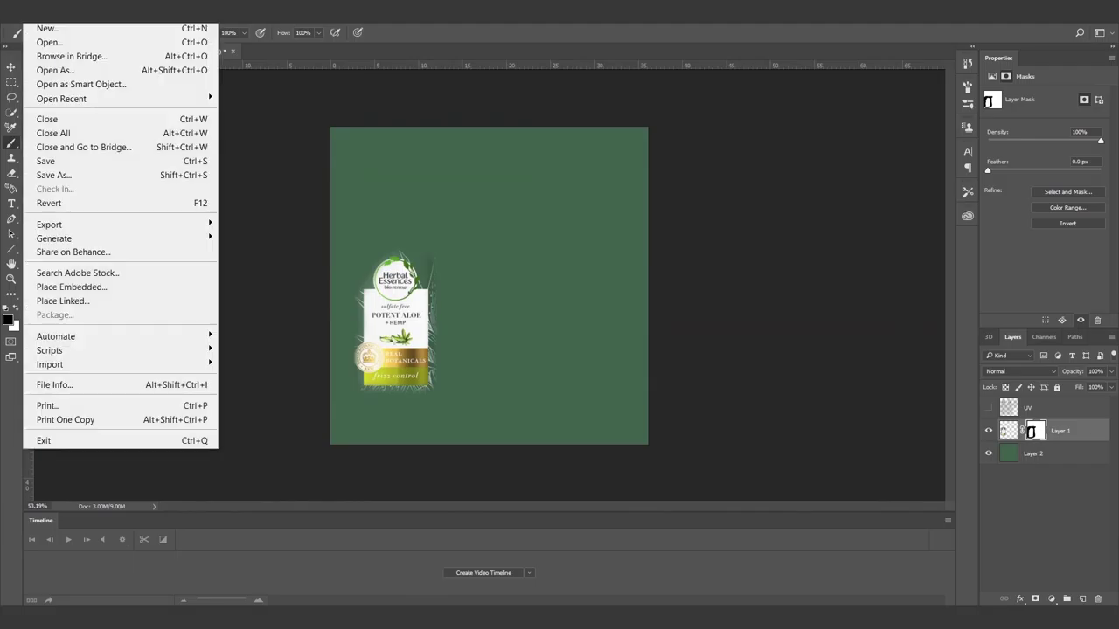
pyautogui.click(78, 176)
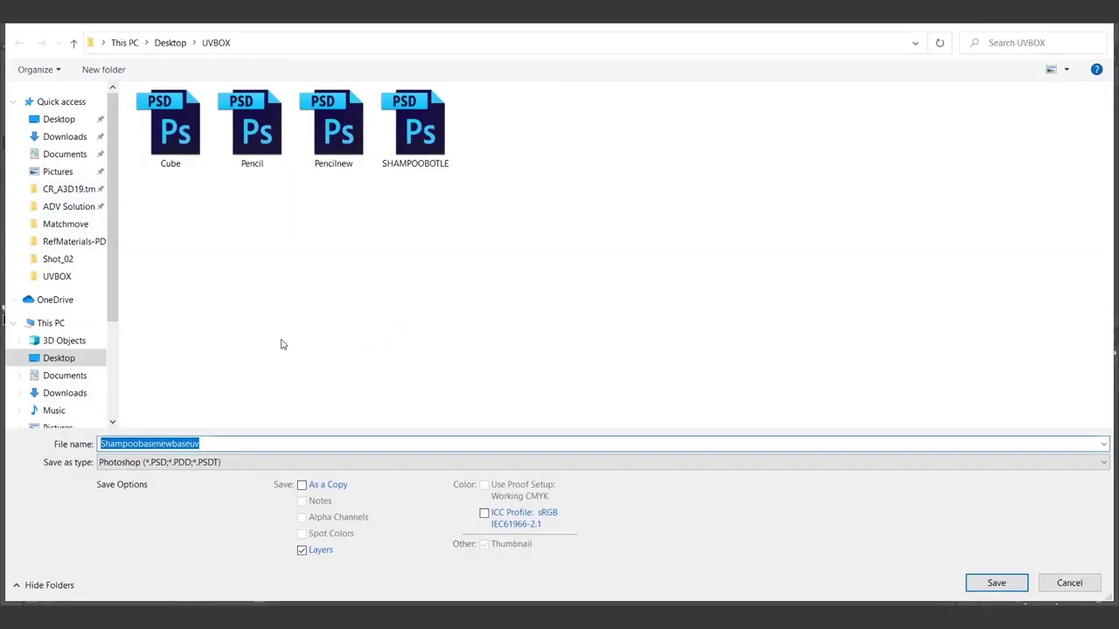
pyautogui.click(210, 463)
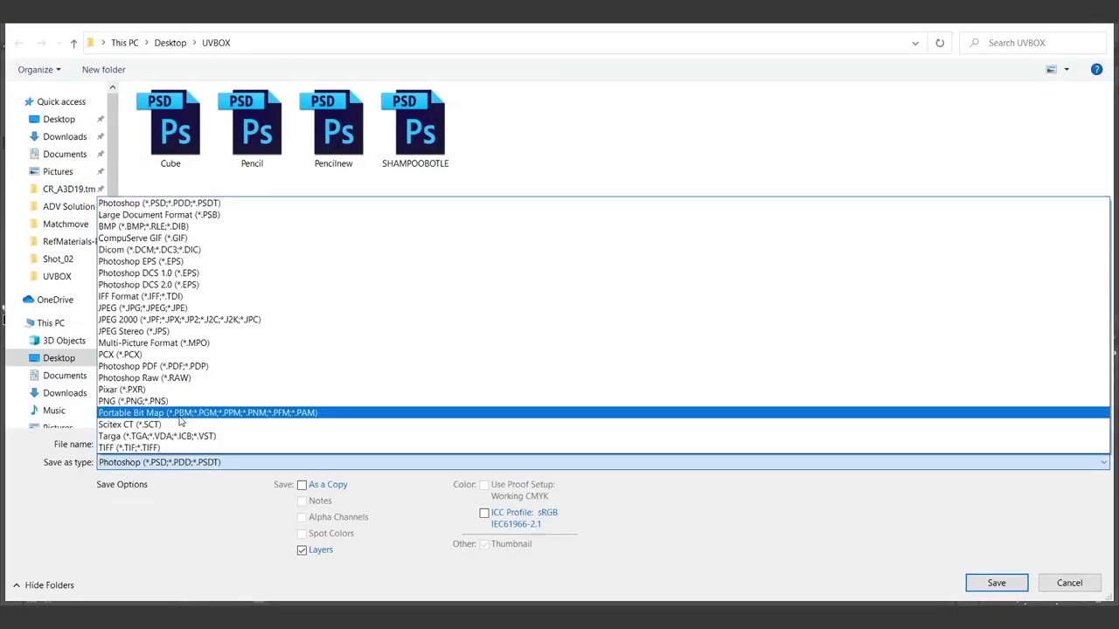
pyautogui.click(712, 105)
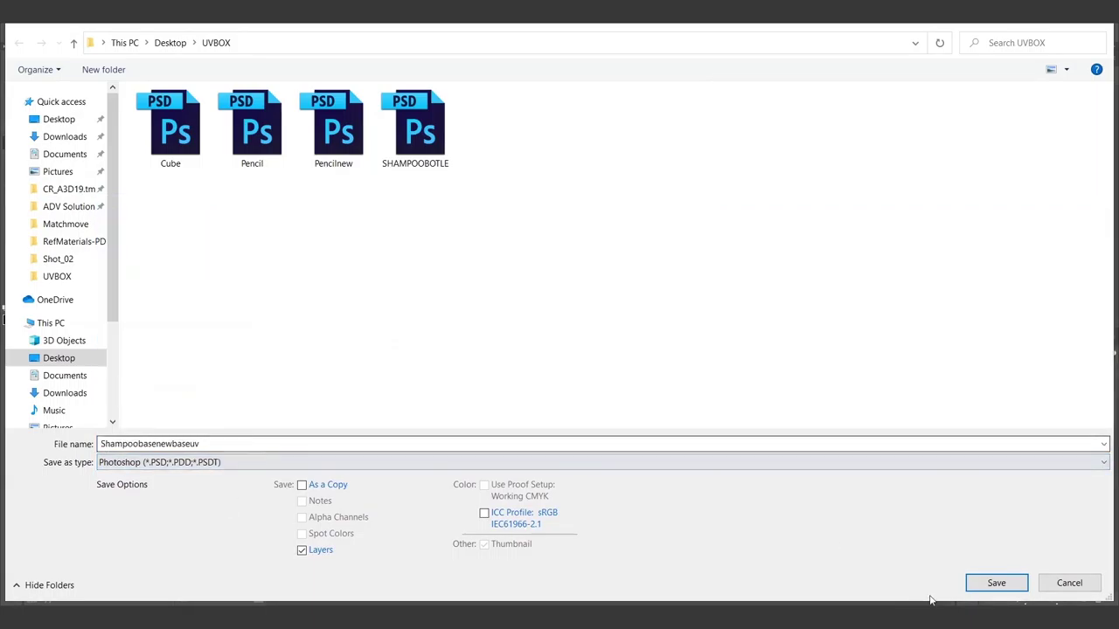
pyautogui.click(997, 583)
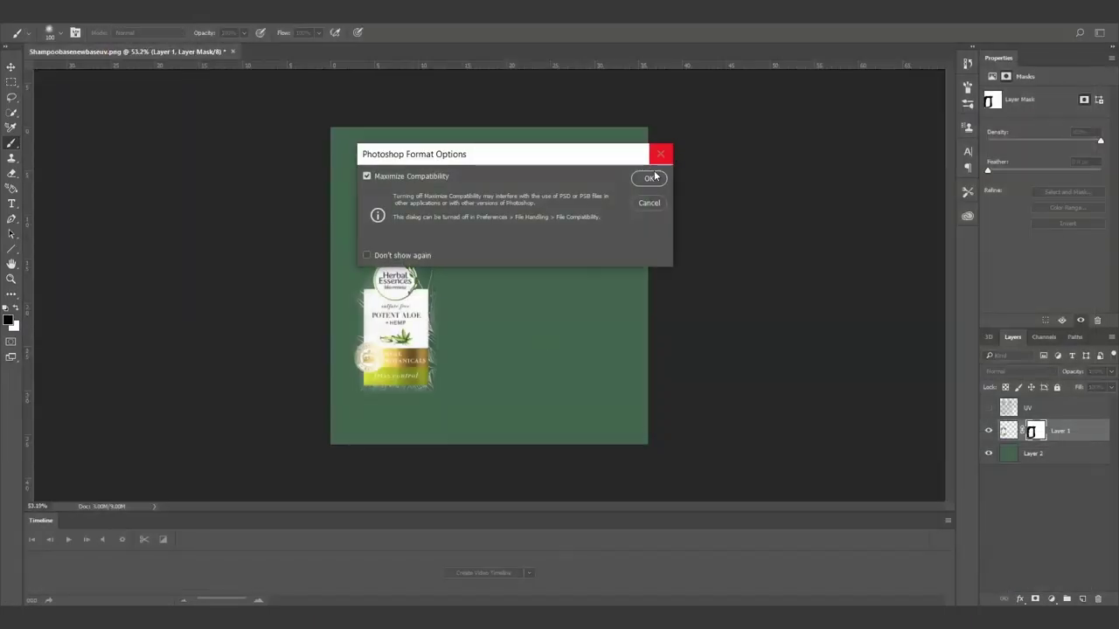
pyautogui.click(650, 178)
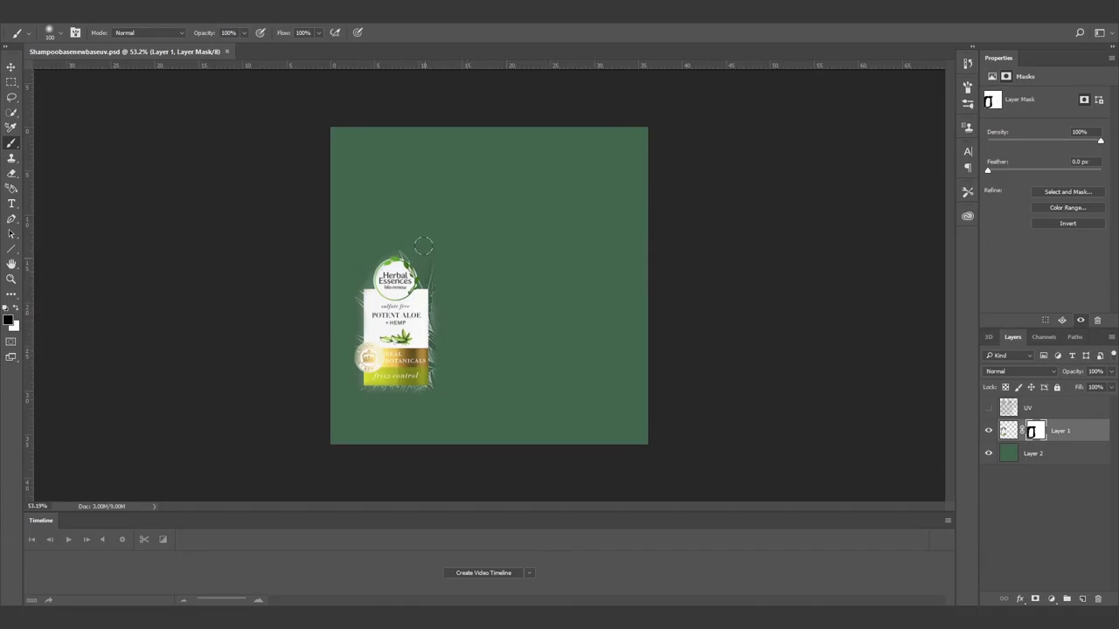
# Step: Touch up the mask near the bottle's top right, then save a JPEG copy named Shampoobasenewtexture
pyautogui.moveTo(429, 250); pyautogui.dragTo(437, 242)
pyautogui.click(20, 11)
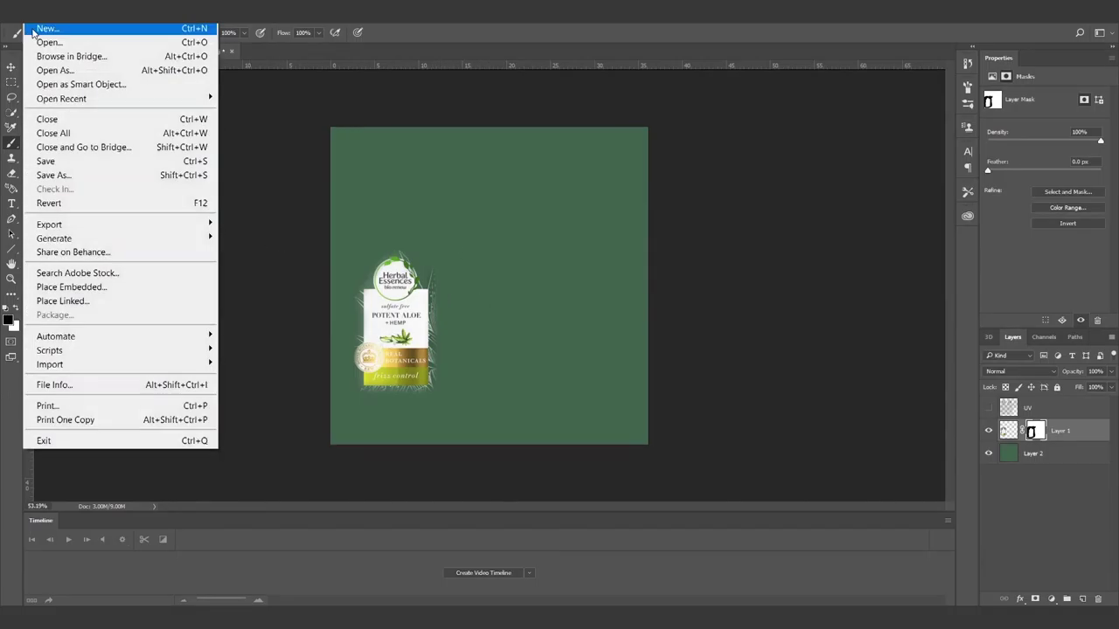
pyautogui.click(62, 181)
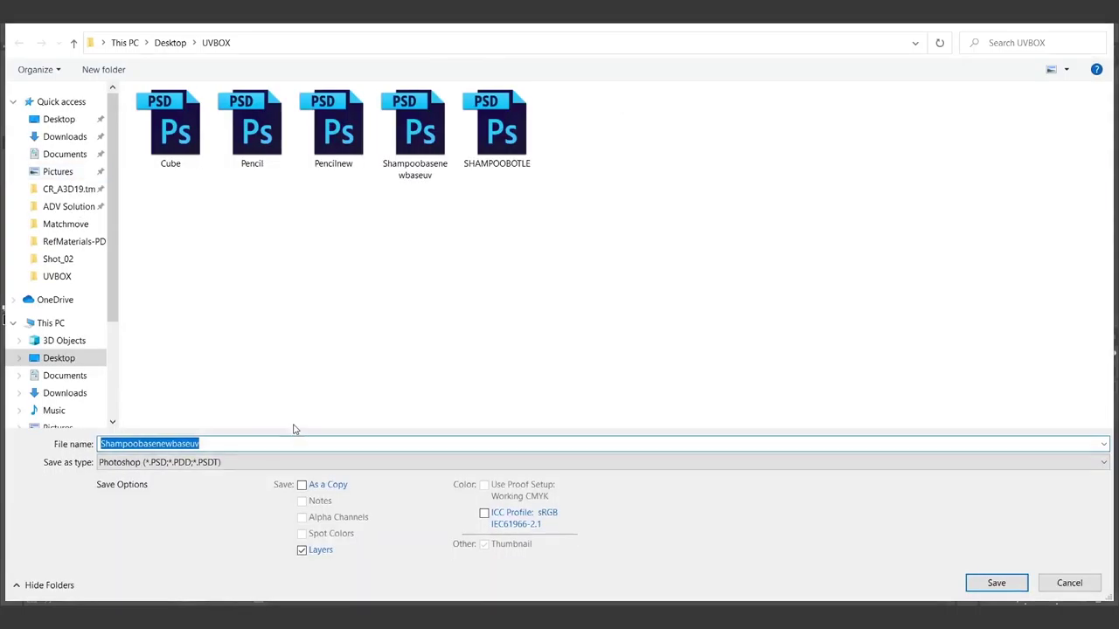
pyautogui.click(208, 461)
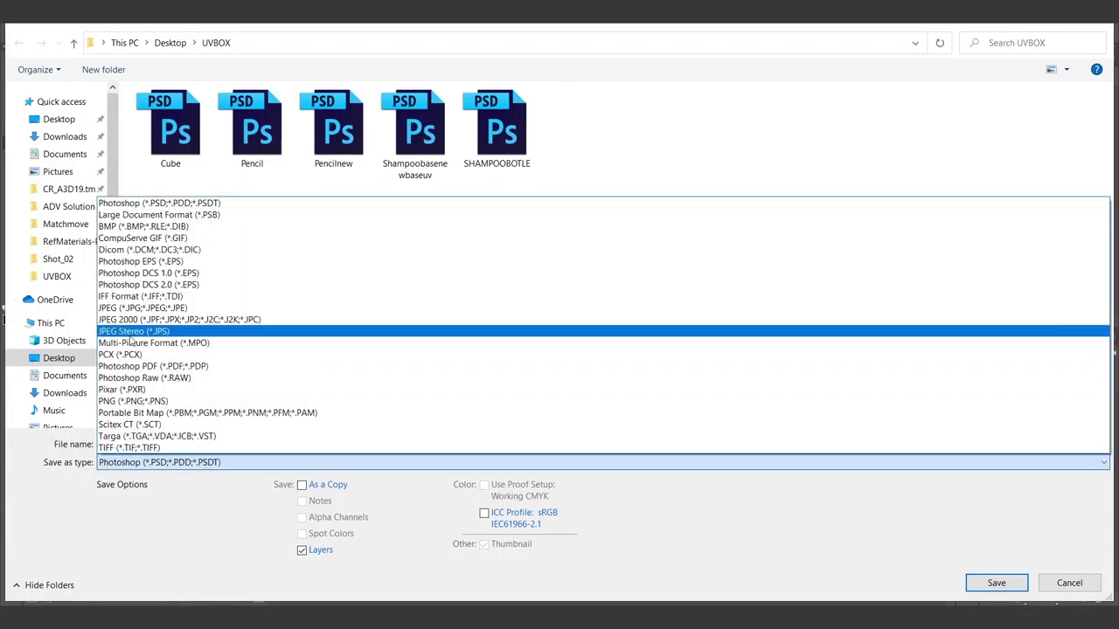
pyautogui.click(133, 309)
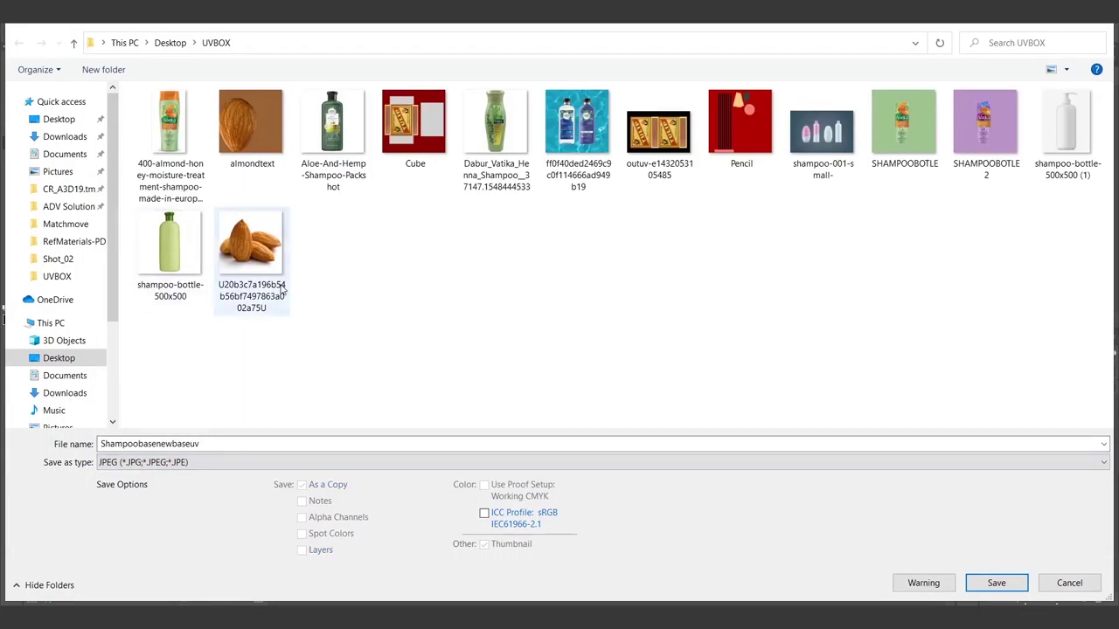
pyautogui.doubleClick(214, 444)
pyautogui.moveTo(215, 444); pyautogui.dragTo(173, 447)
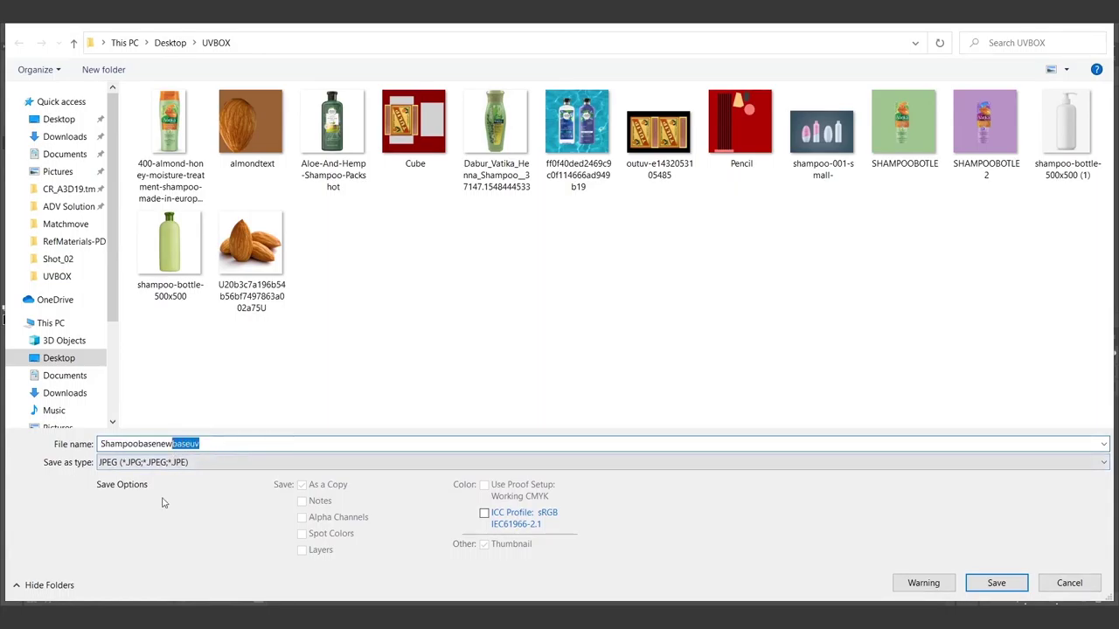
pyautogui.write('texture')
pyautogui.press('Return')
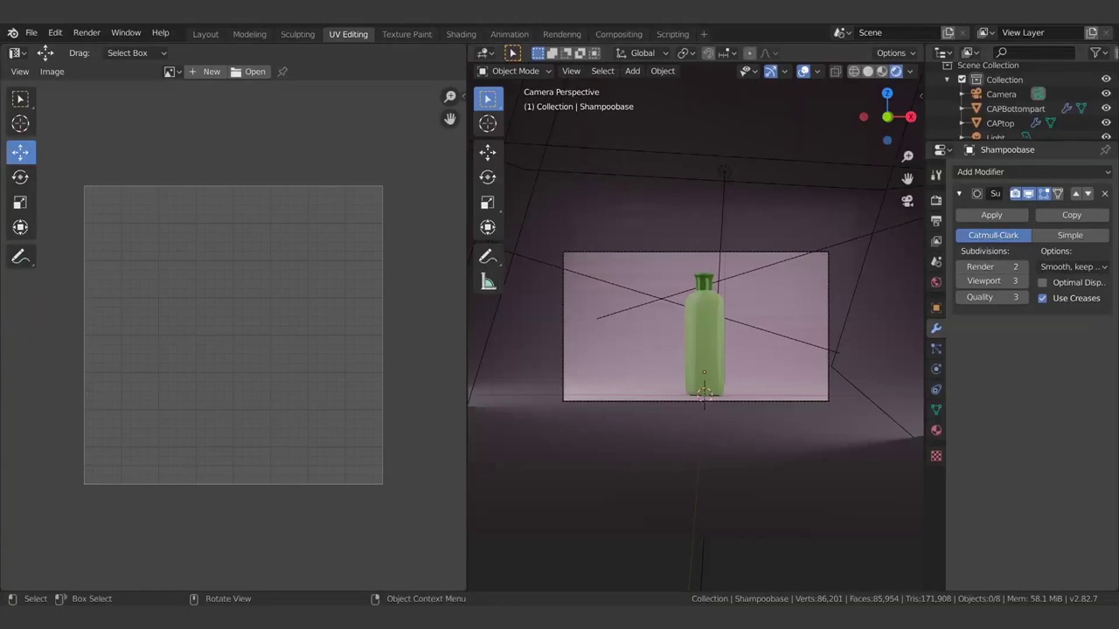
# Step: Plug an Image Texture of Shampoobasenewtexture.jpg from UVBOX into the bottle material's Base Color
pyautogui.click(690, 351)
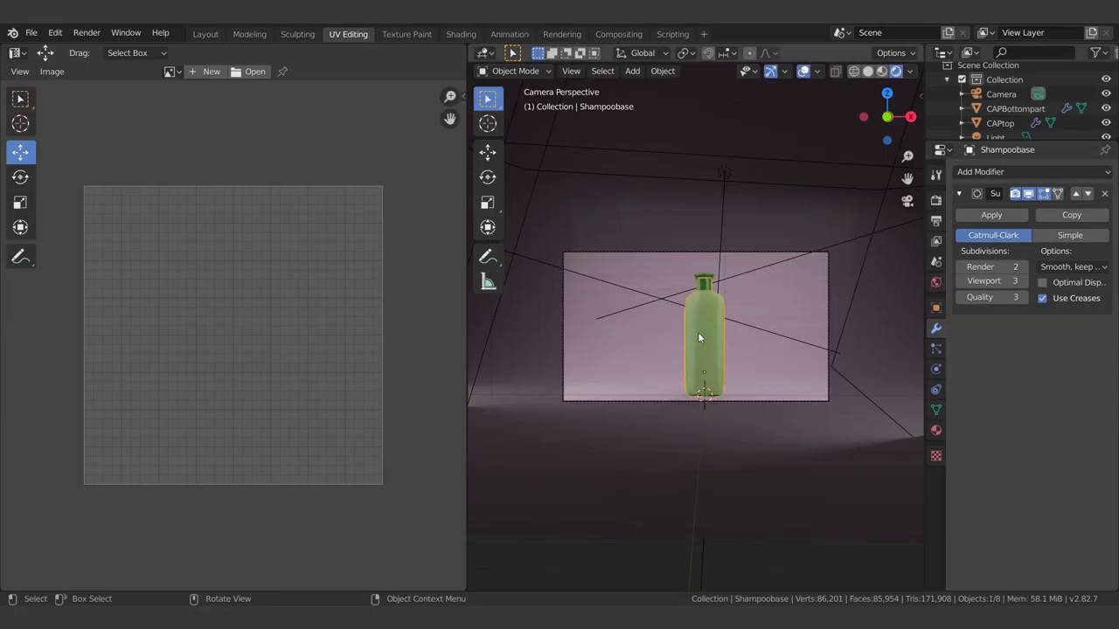
pyautogui.click(935, 431)
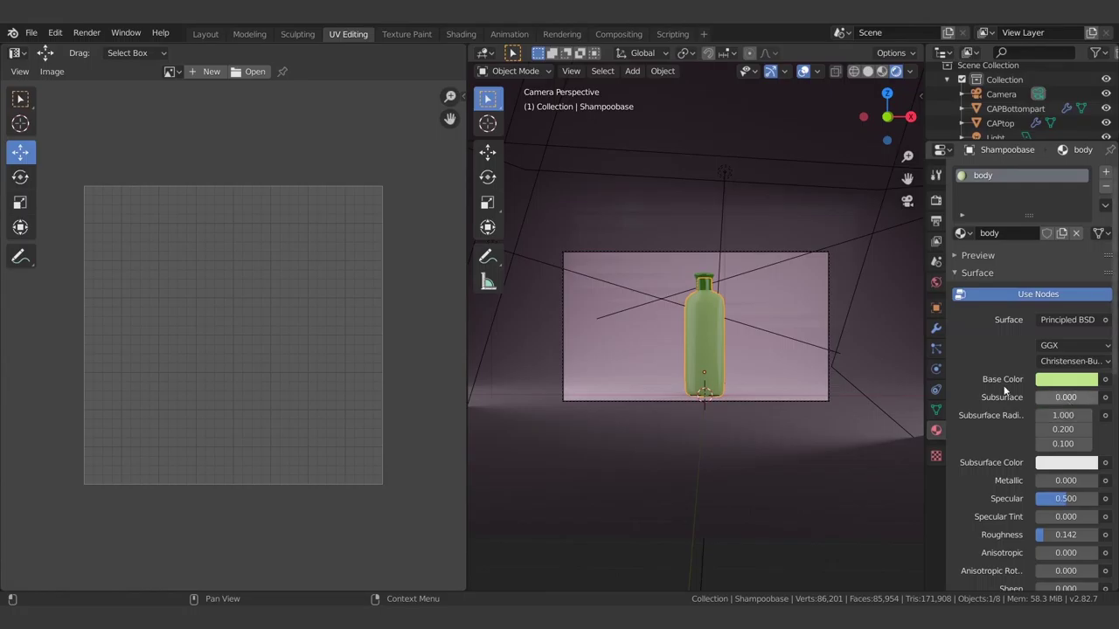
pyautogui.click(1105, 380)
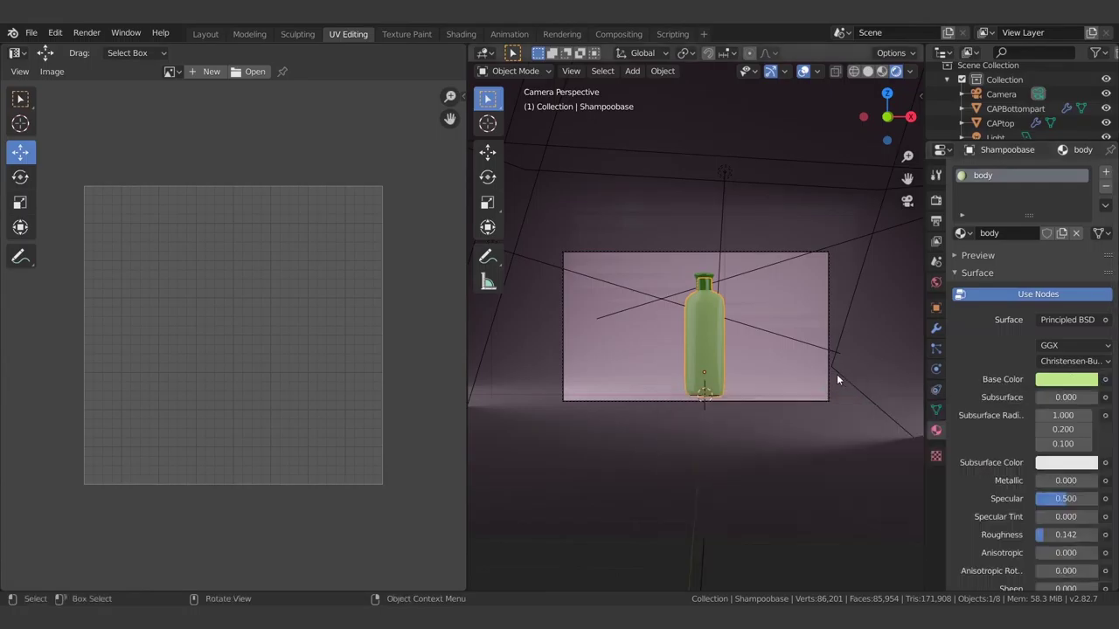
pyautogui.click(1105, 379)
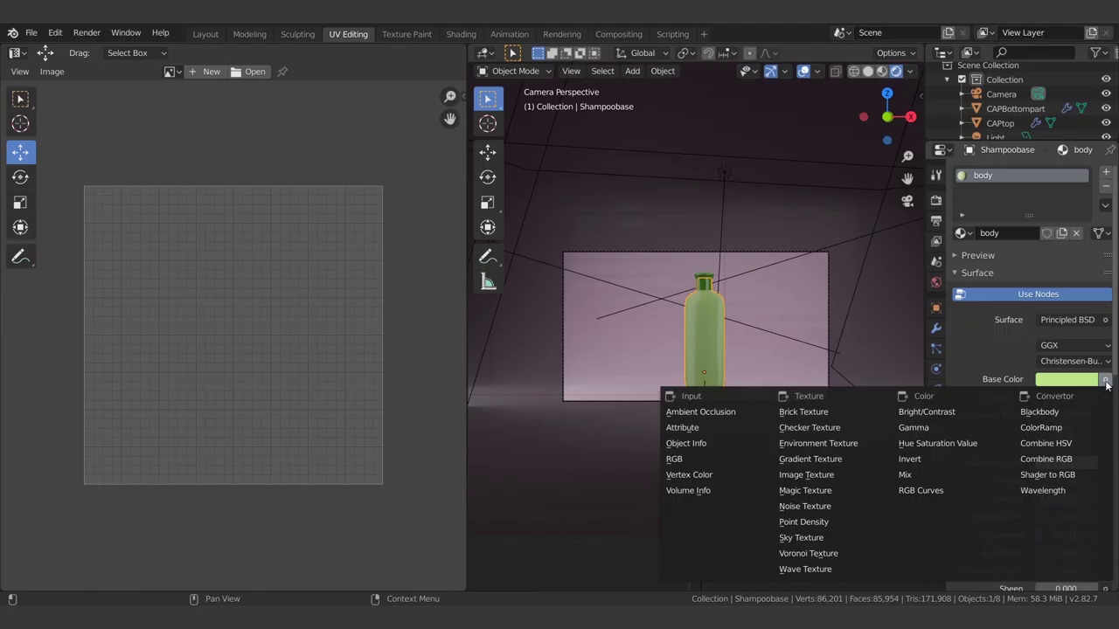
pyautogui.click(799, 477)
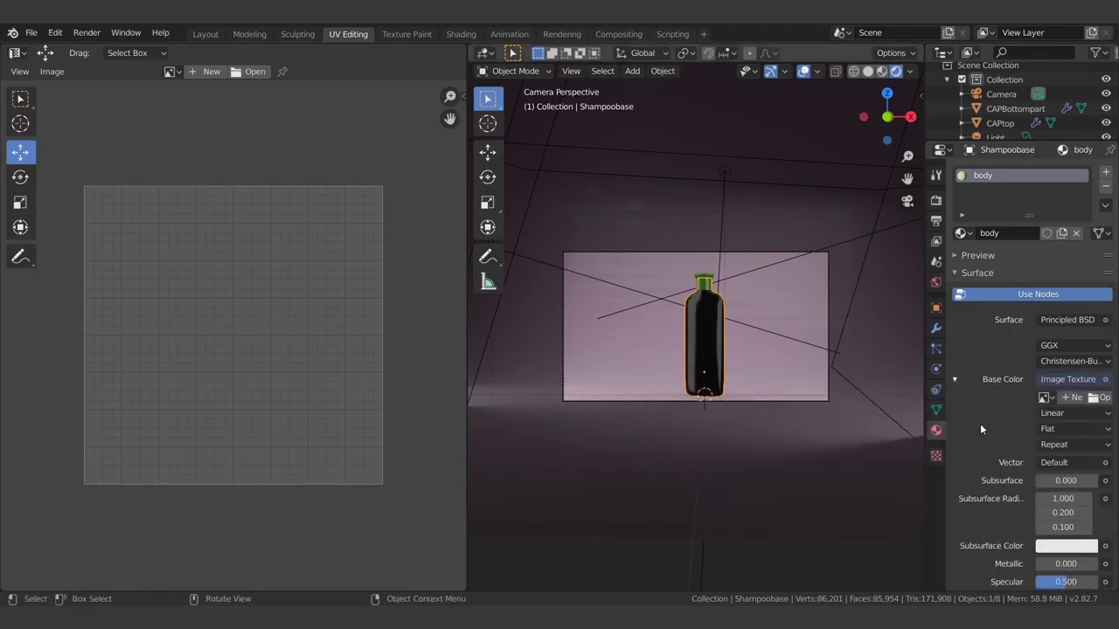
pyautogui.click(1093, 398)
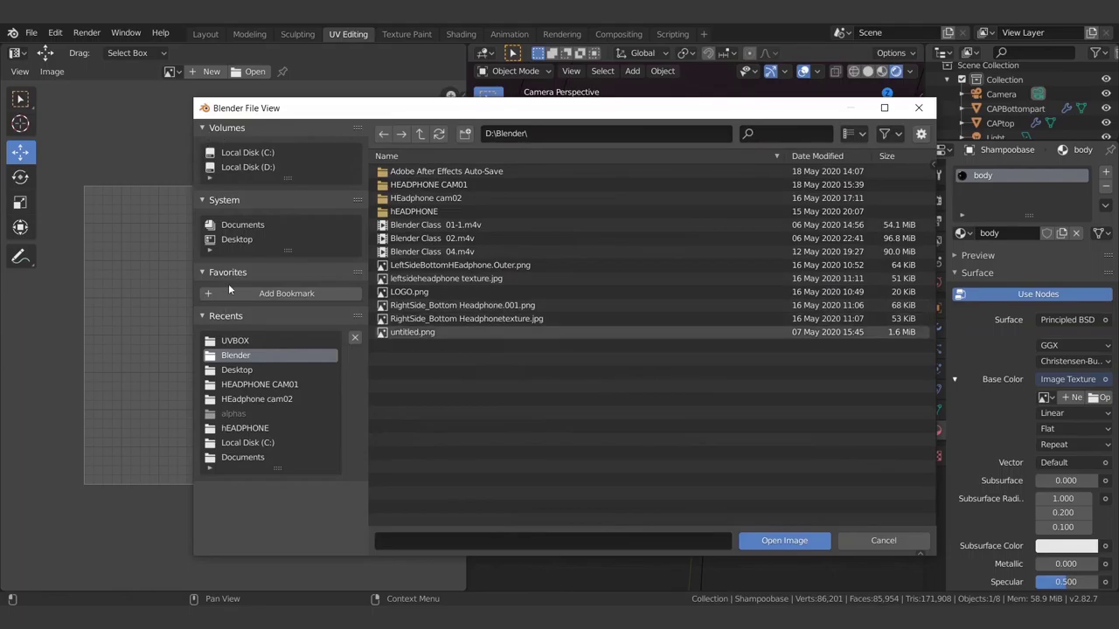
pyautogui.click(228, 240)
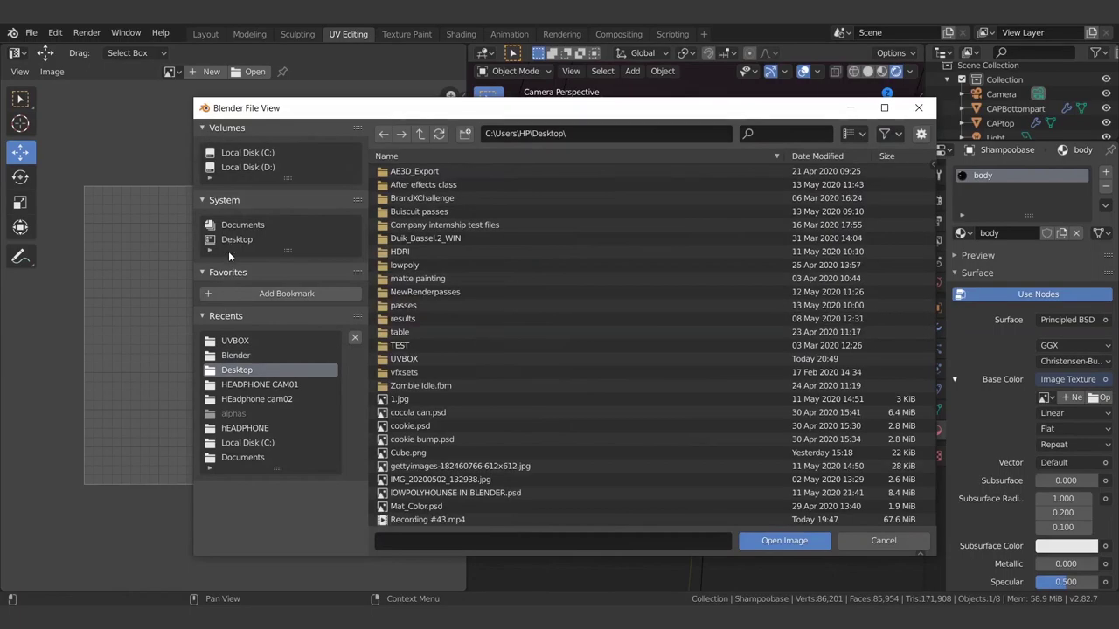
pyautogui.click(411, 358)
pyautogui.scroll(-3, 413, 359)
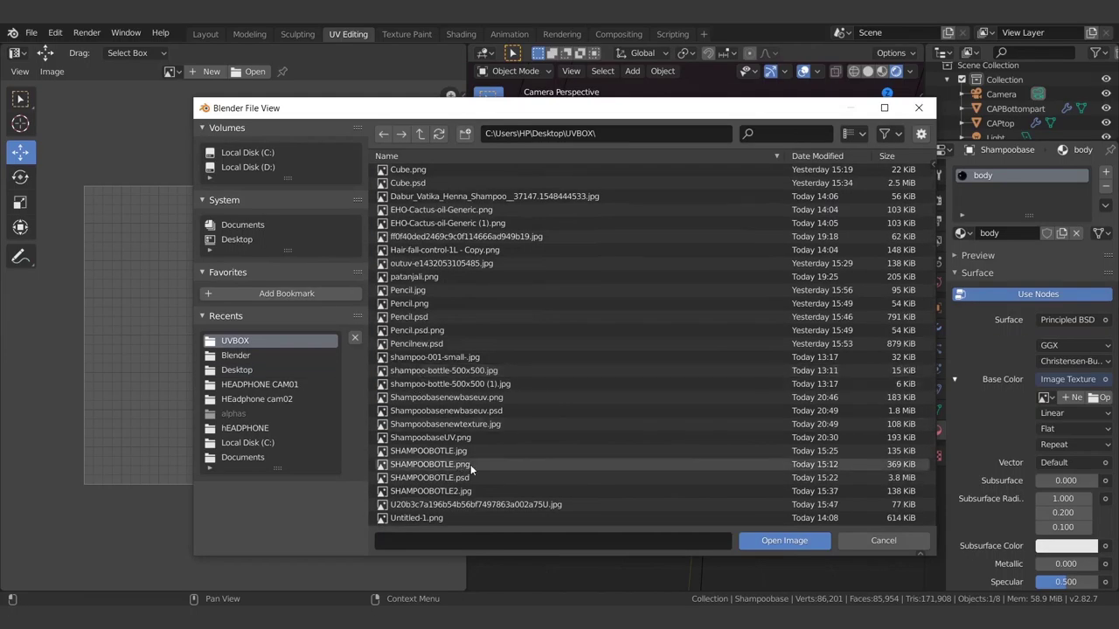
pyautogui.doubleClick(490, 422)
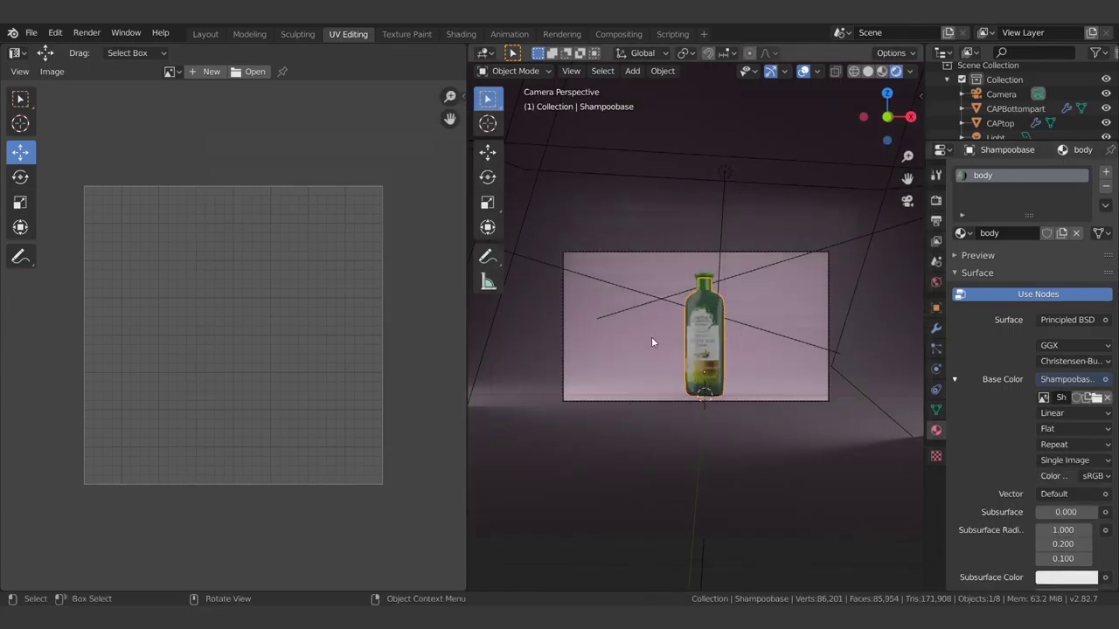
pyautogui.click(756, 323)
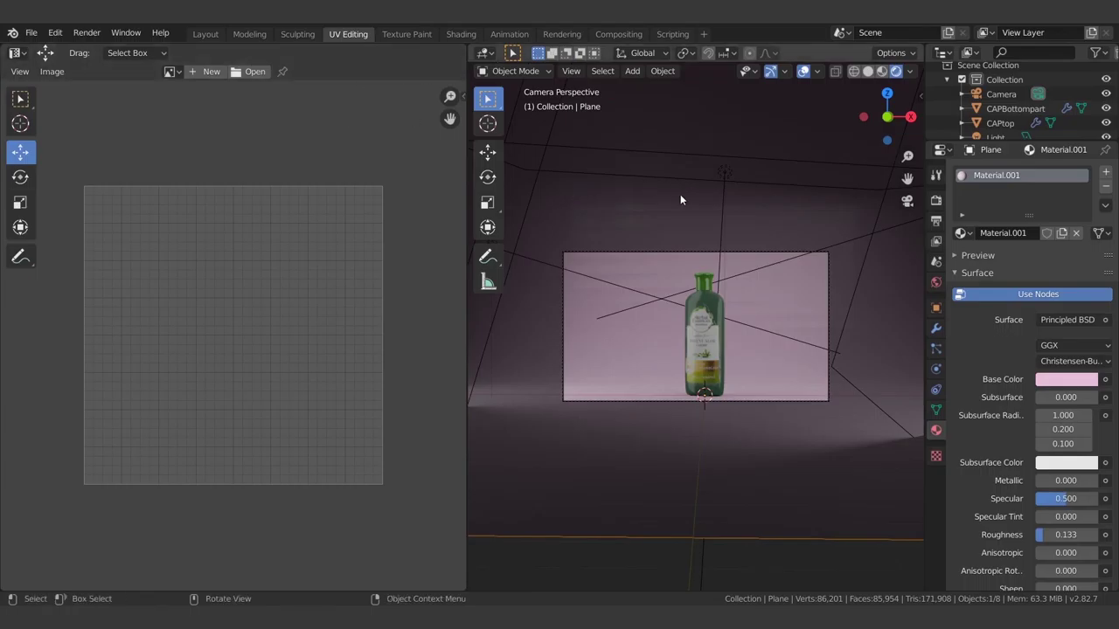
# Step: Render a still of the labelled bottle, zoom out to inspect it, and close the render window
pyautogui.click(87, 34)
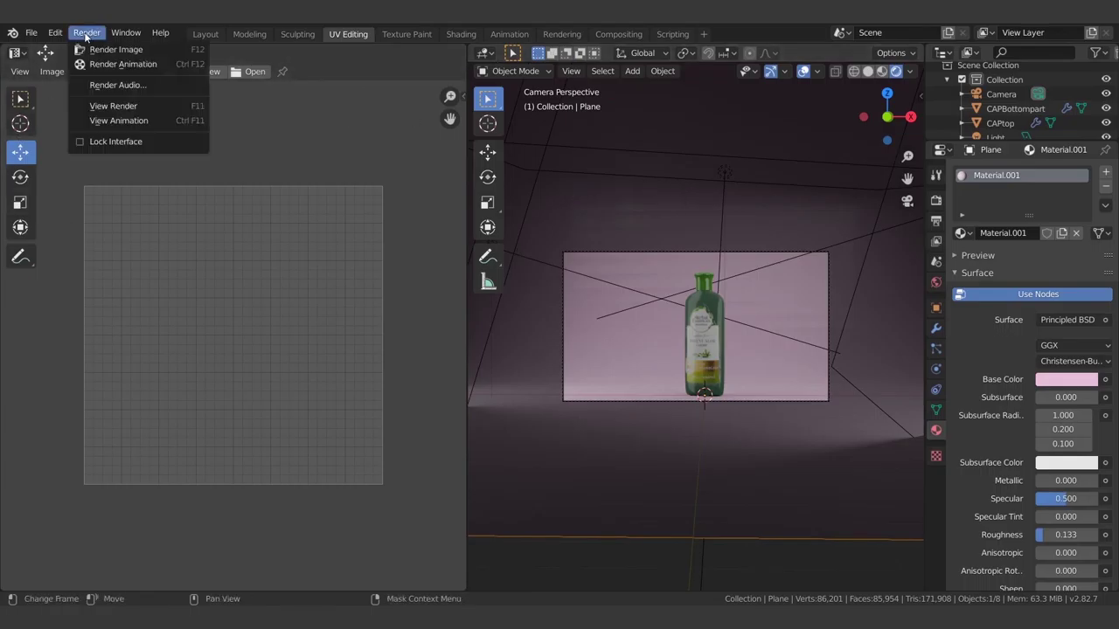
pyautogui.click(101, 50)
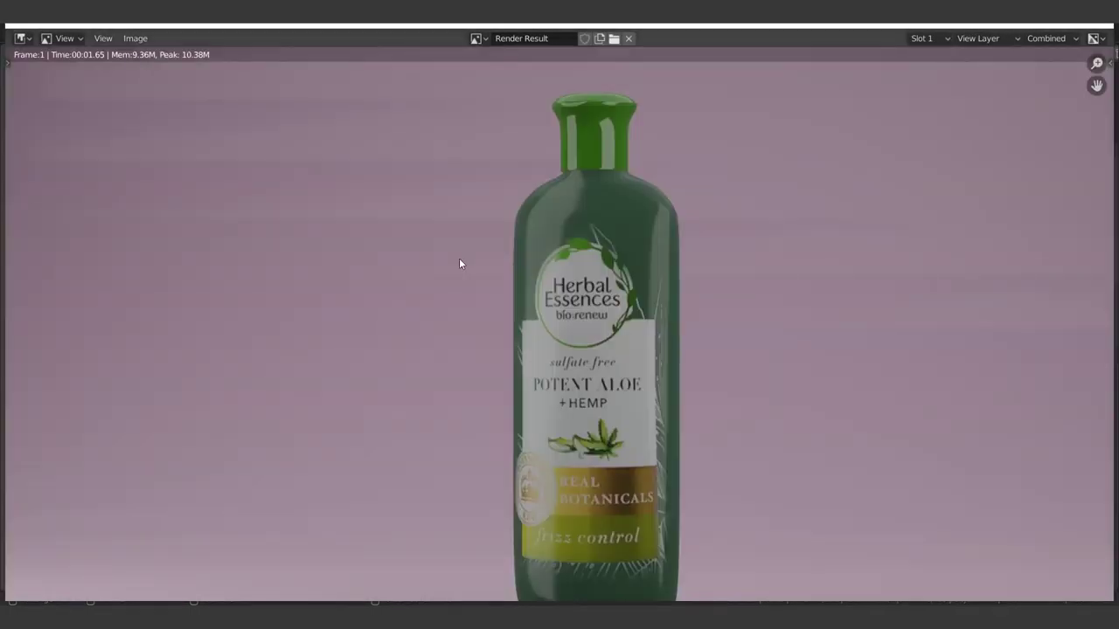
pyautogui.scroll(-4, 612, 260)
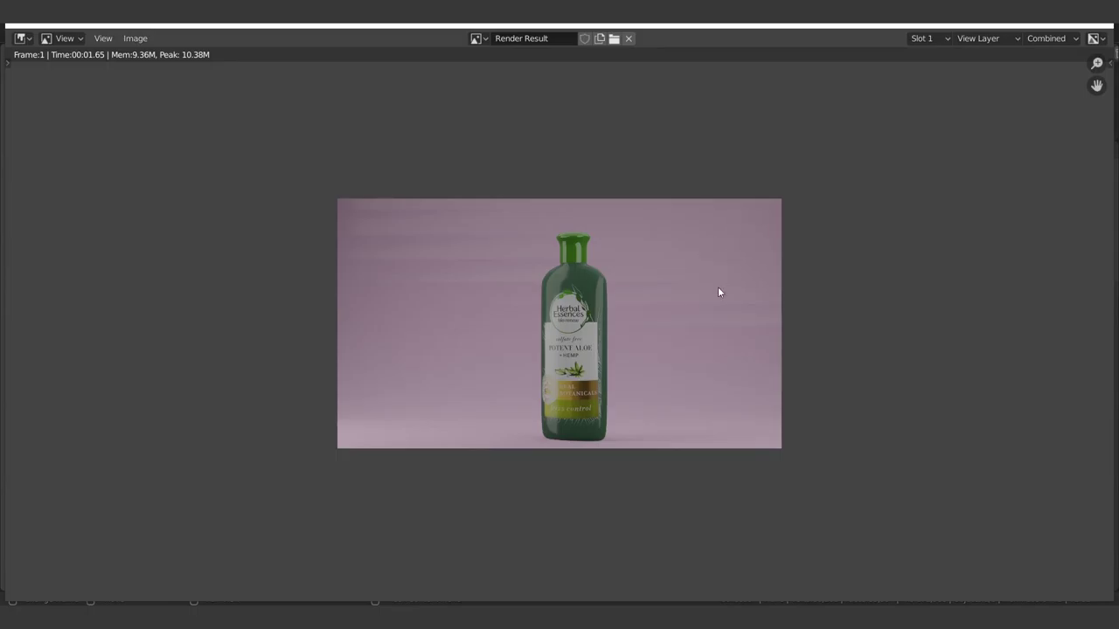
pyautogui.click(1086, 34)
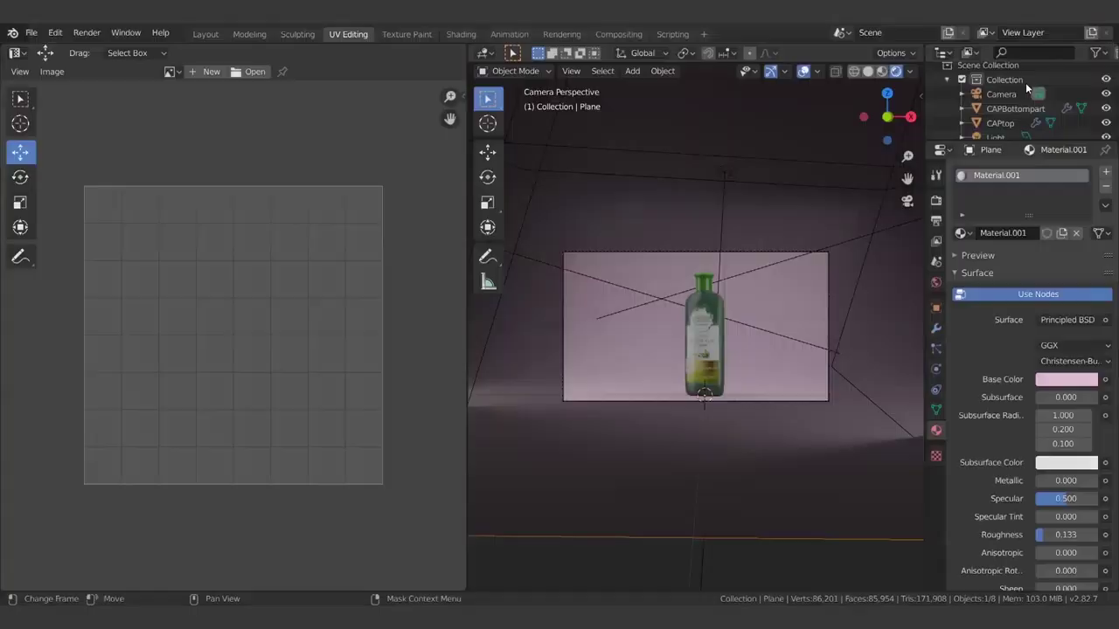
# Step: Switch the scene's render engine to Cycles in Render properties
pyautogui.click(935, 200)
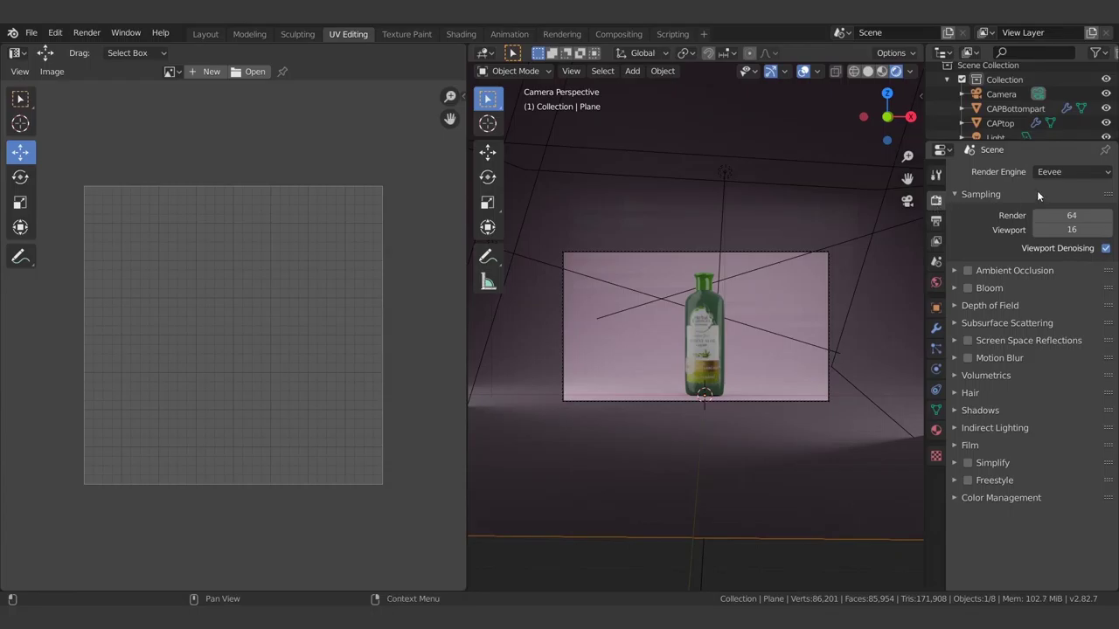
pyautogui.click(1048, 173)
pyautogui.click(1043, 214)
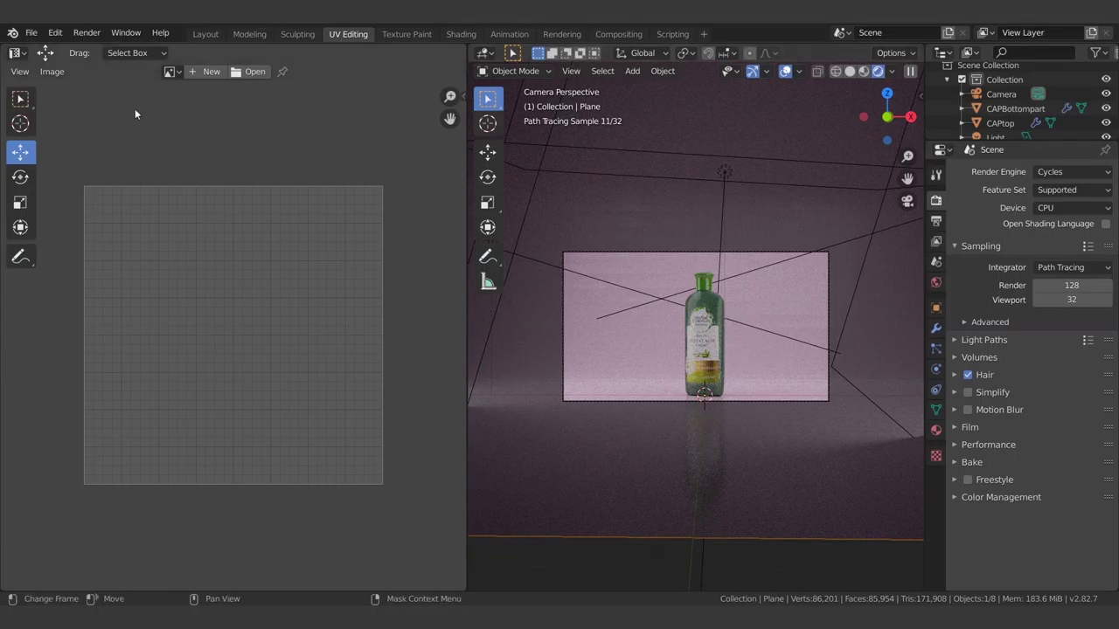
# Step: Start a Cycles test render, cancel it partway, and close the render window
pyautogui.click(85, 35)
pyautogui.click(106, 50)
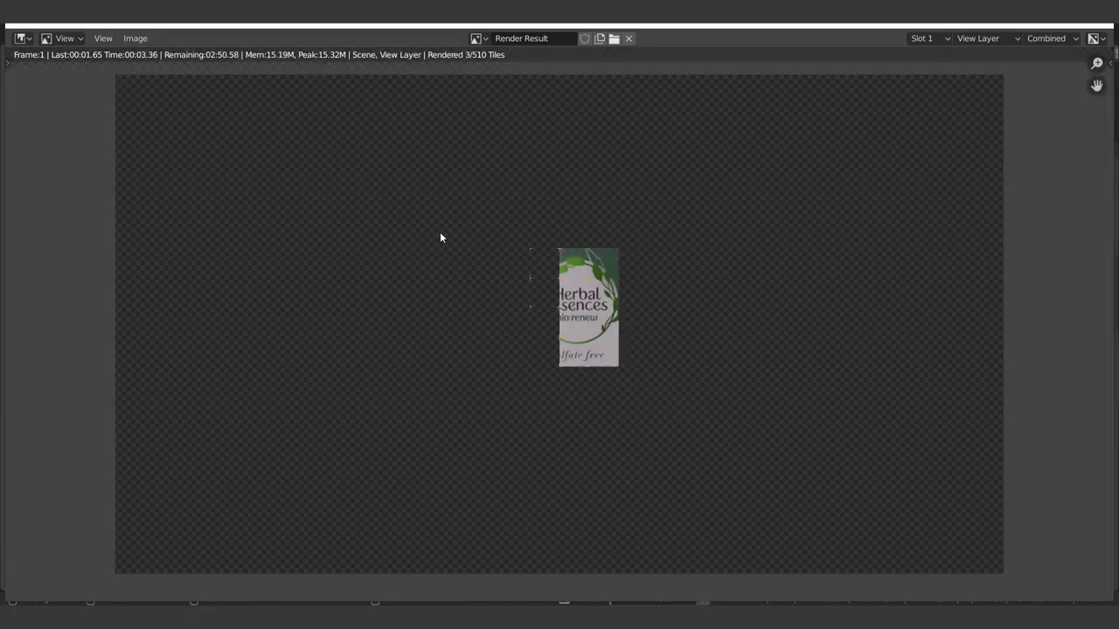
pyautogui.scroll(-2, 441, 237)
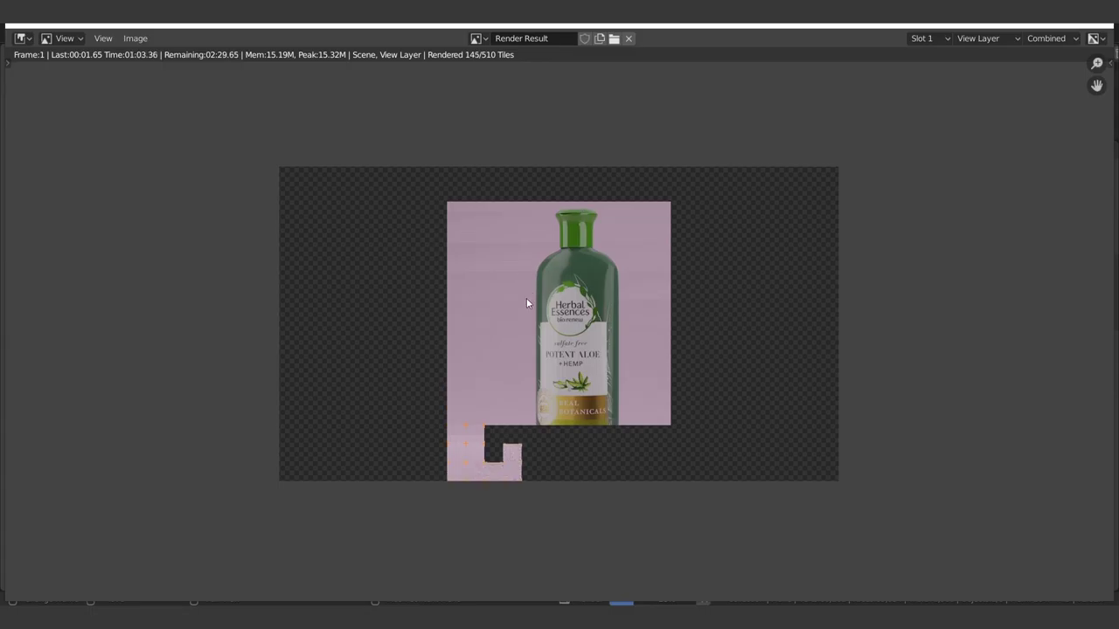
pyautogui.press('Escape')
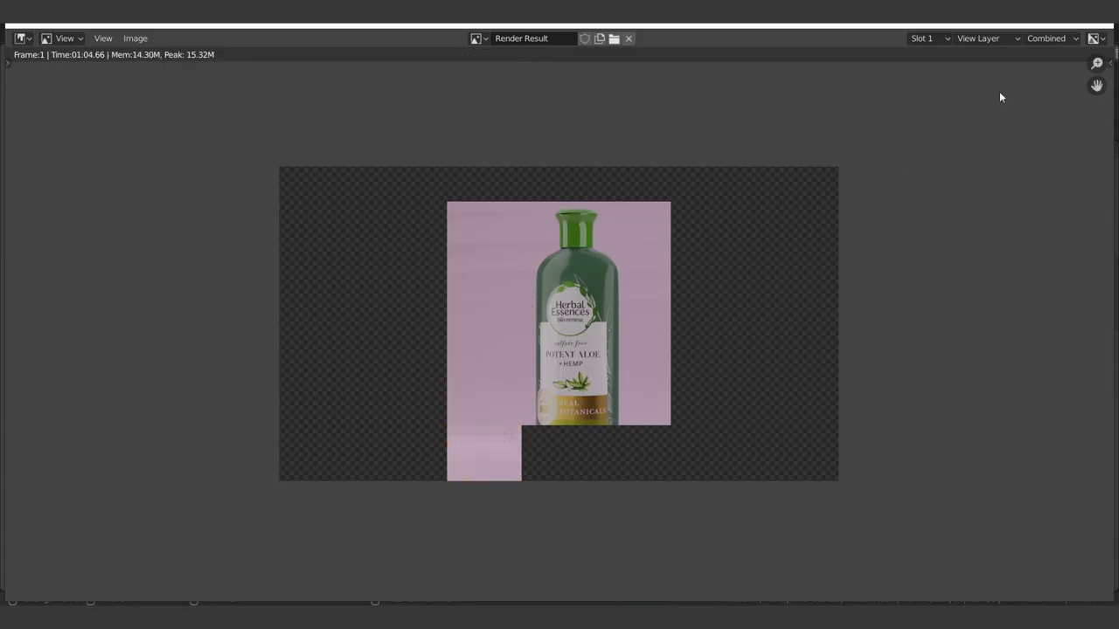
pyautogui.click(1097, 26)
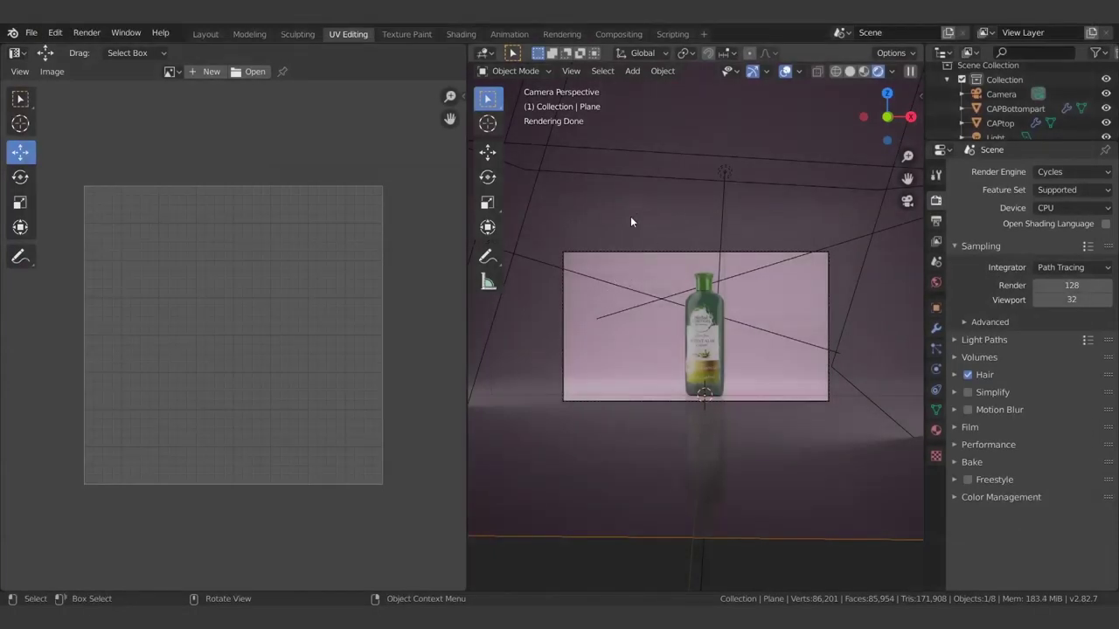
pyautogui.click(937, 348)
# Step: Add a Subdivision Surface modifier to the backdrop plane with viewport level 2
pyautogui.click(936, 327)
pyautogui.click(988, 173)
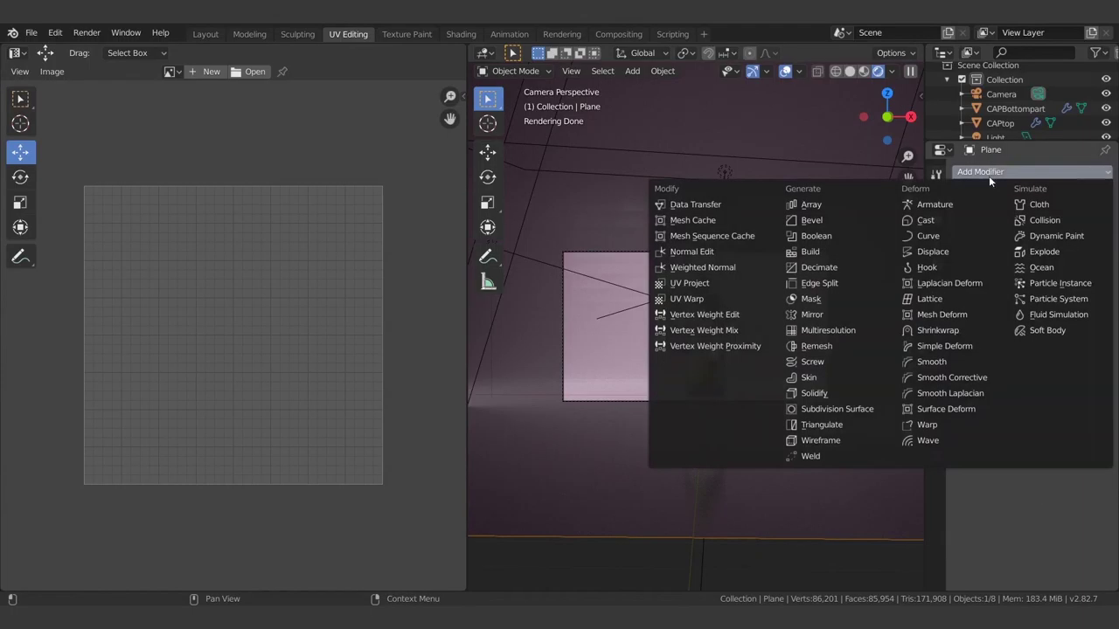
pyautogui.click(839, 411)
pyautogui.click(1024, 281)
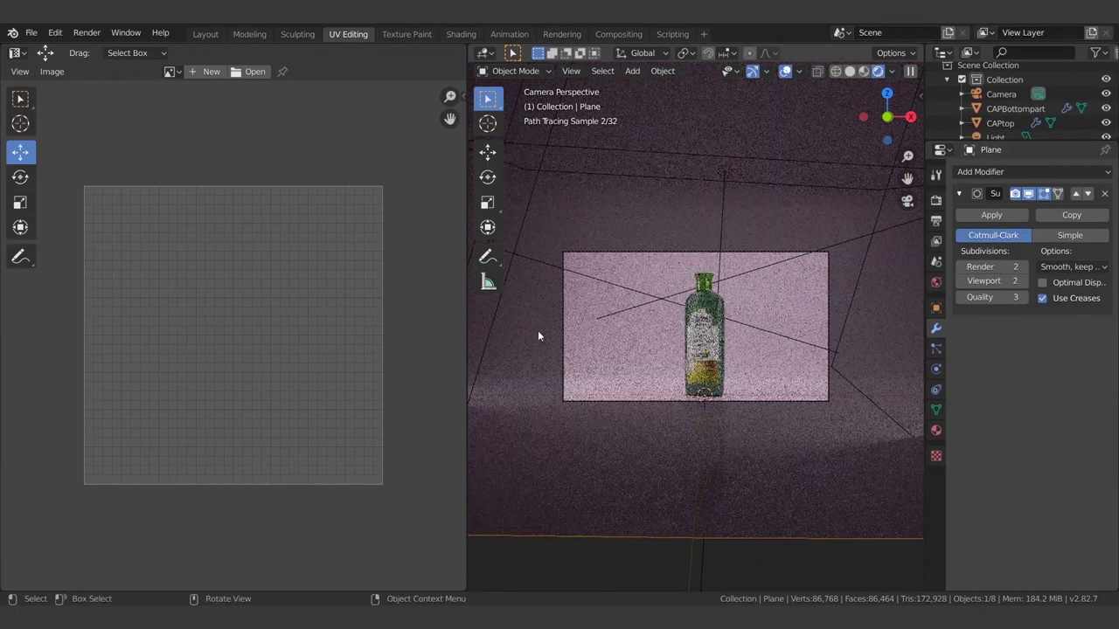
# Step: Start another still render with F12, then dismiss the render preview
pyautogui.click(81, 35)
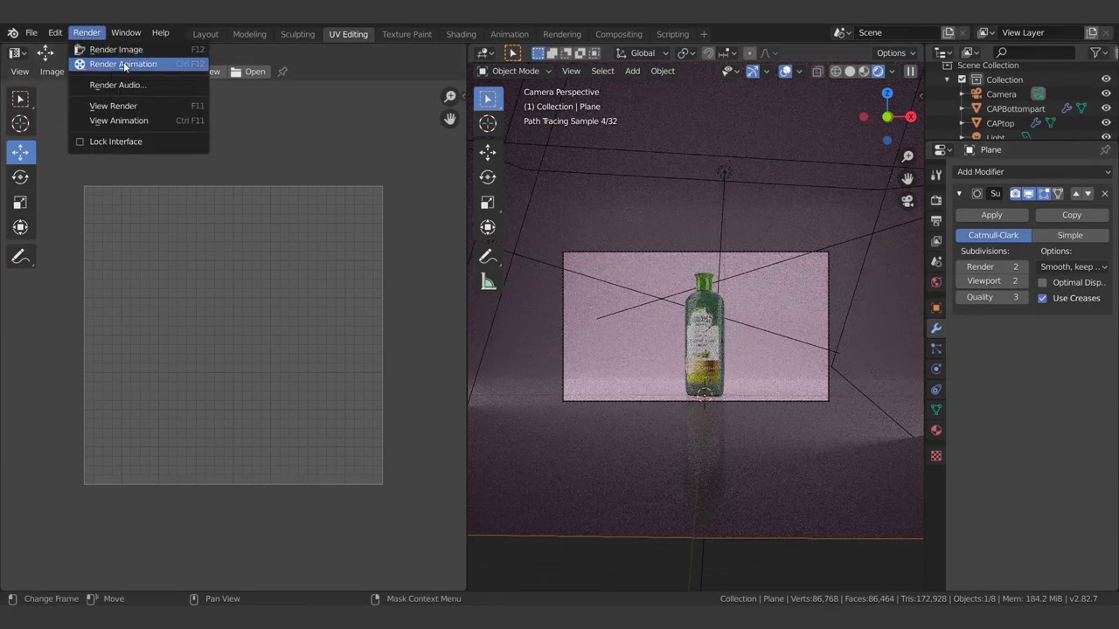
pyautogui.press('F12')
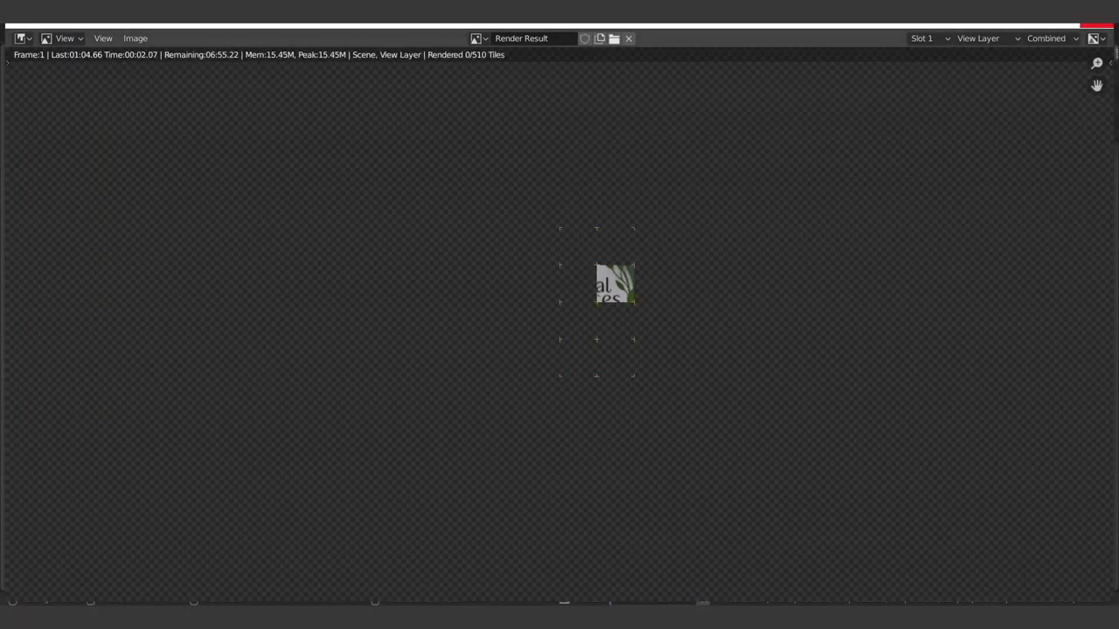
pyautogui.press('F11')
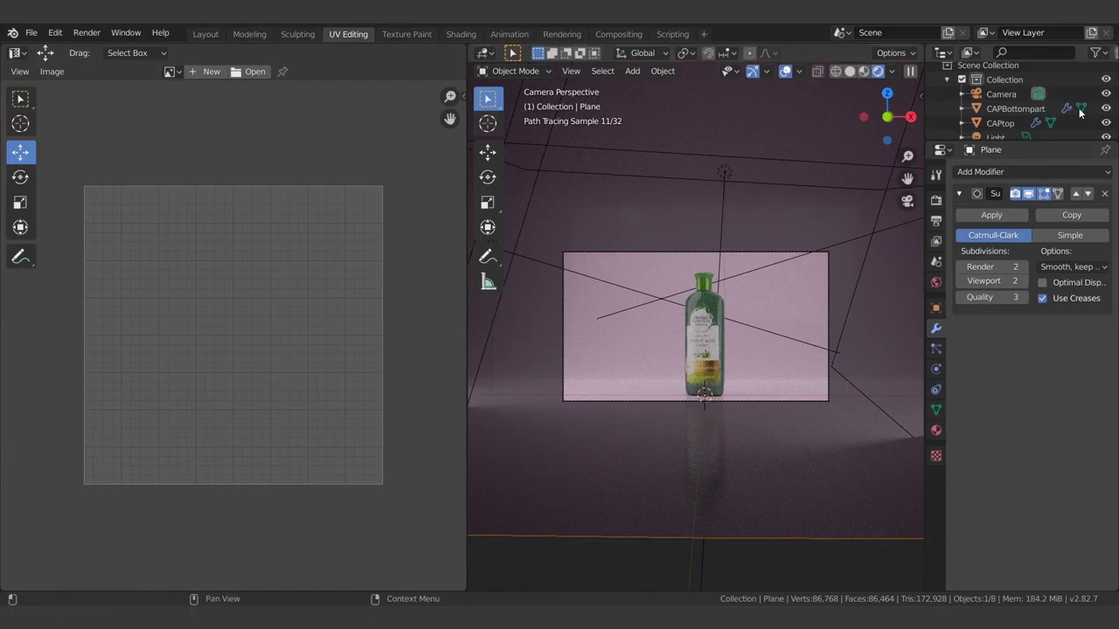
# Step: Select CAPBottompart and switch to the Modeling workspace to view the bottle
pyautogui.scroll(-2, 1002, 101)
pyautogui.click(1006, 86)
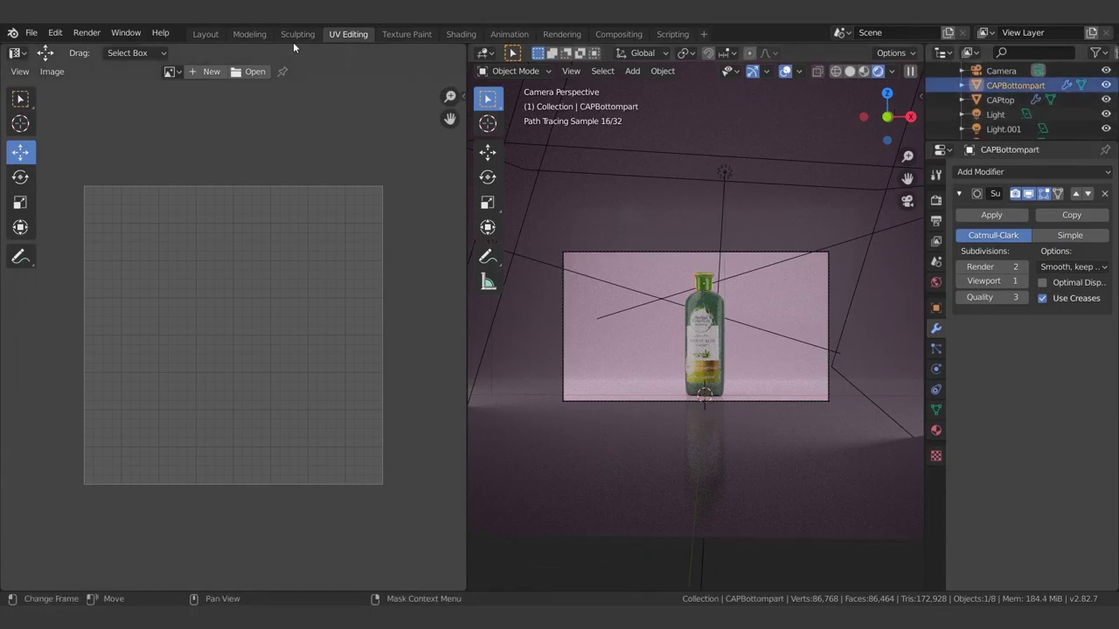
pyautogui.click(251, 34)
pyautogui.moveTo(332, 155); pyautogui.dragTo(542, 315, button='middle')
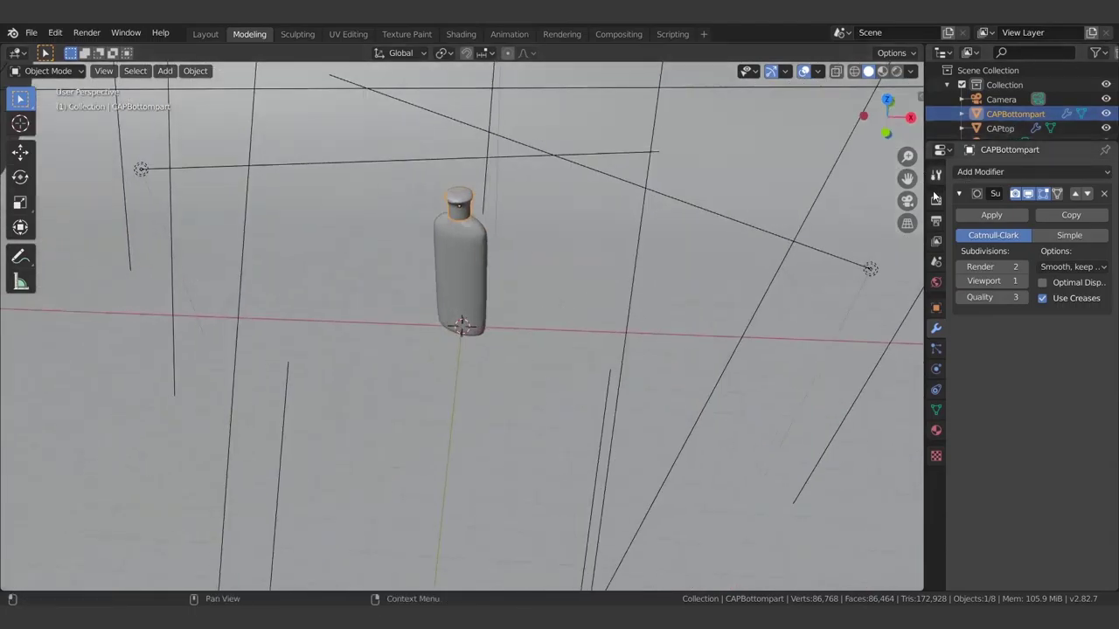
# Step: In camera view, select the bottle body and both caps and duplicate them in place
pyautogui.click(906, 201)
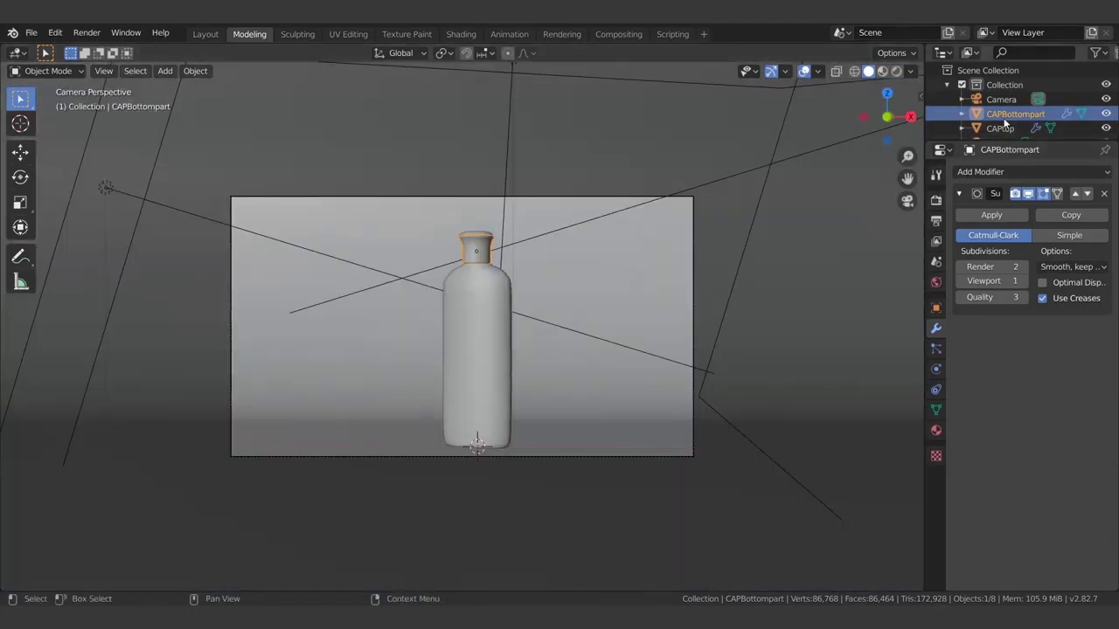
pyautogui.click(1005, 128)
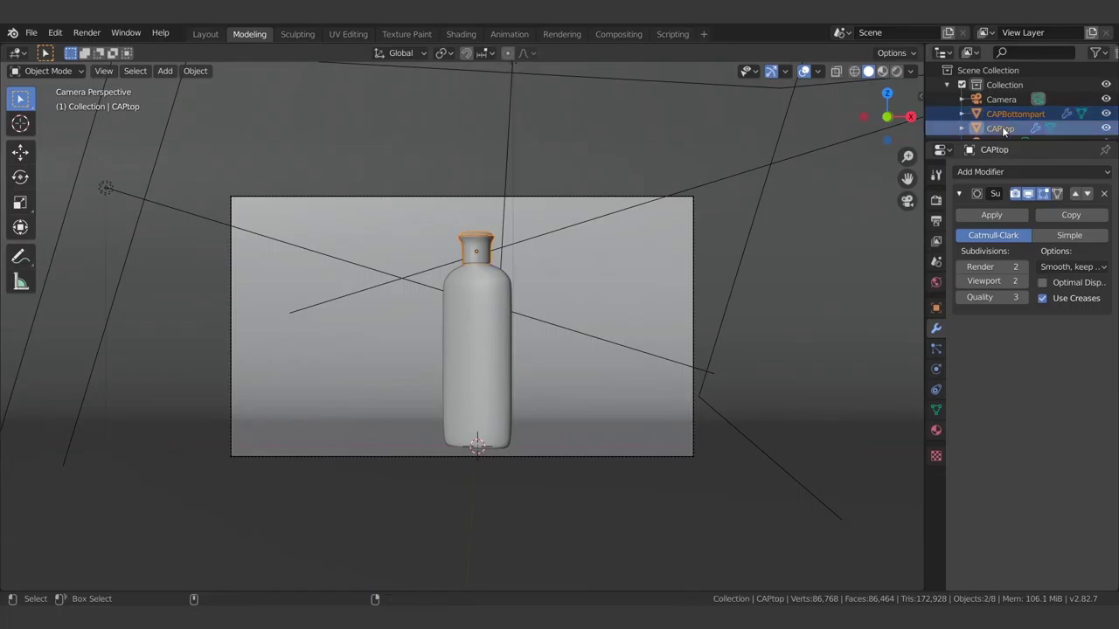
pyautogui.scroll(-2, 1007, 128)
pyautogui.scroll(-2, 1006, 127)
pyautogui.click(1008, 131)
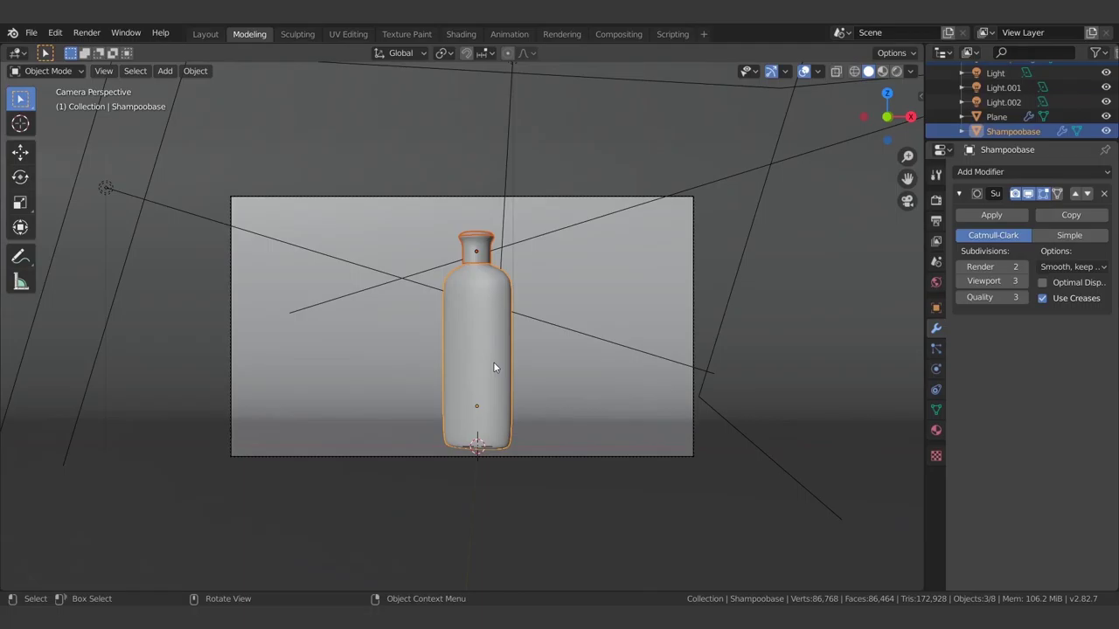
pyautogui.hotkey('shift', 'd')
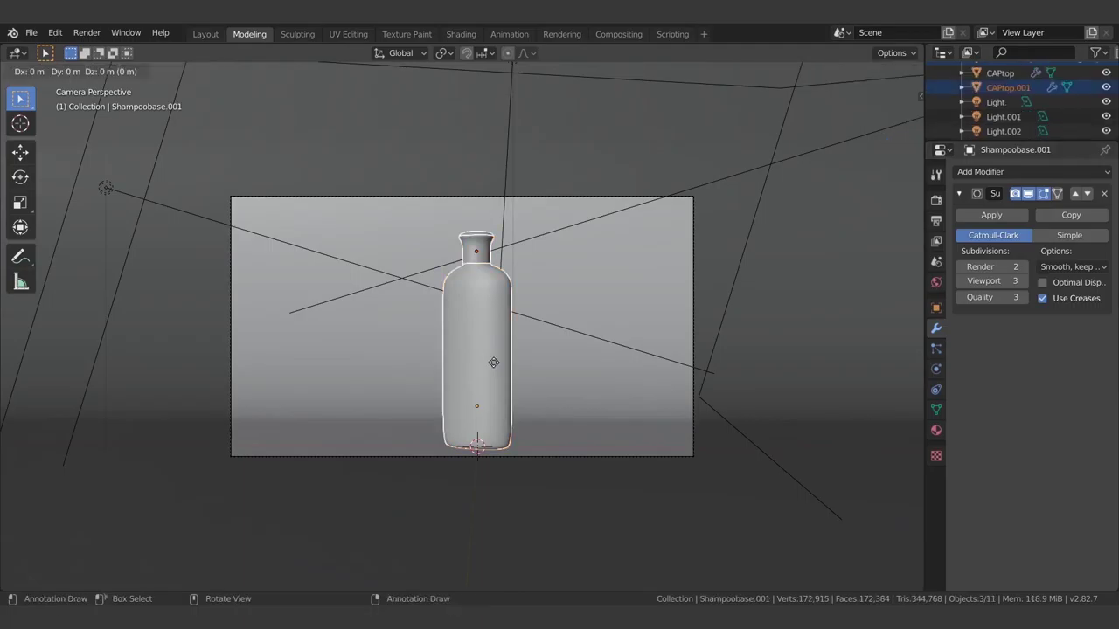
pyautogui.rightClick(494, 363)
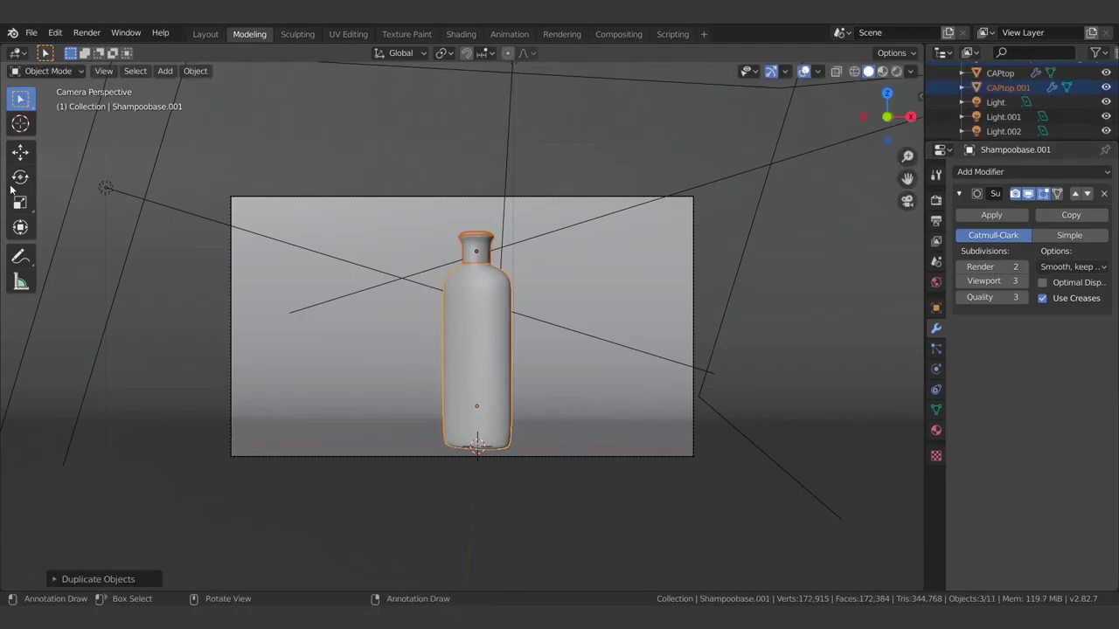
# Step: Move the duplicate bottle to the left and rotate it 8.35° about Z
pyautogui.click(20, 151)
pyautogui.moveTo(536, 305); pyautogui.dragTo(432, 316)
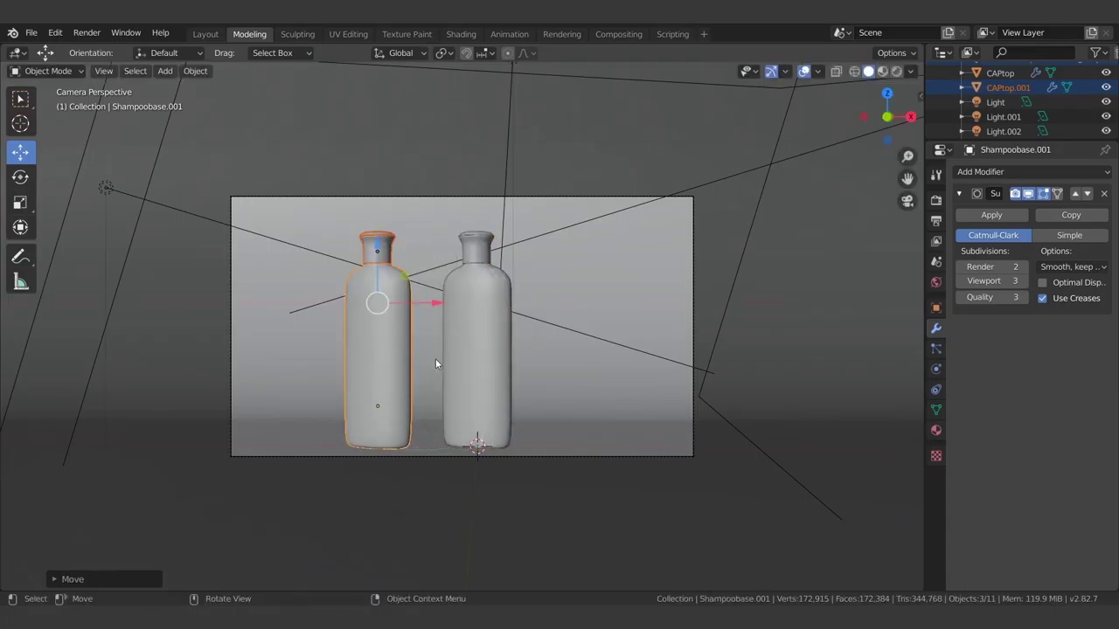
pyautogui.click(20, 177)
pyautogui.moveTo(402, 303)
pyautogui.mouseDown()
pyautogui.moveTo(444, 302)
pyautogui.moveTo(389, 315)
pyautogui.mouseUp()
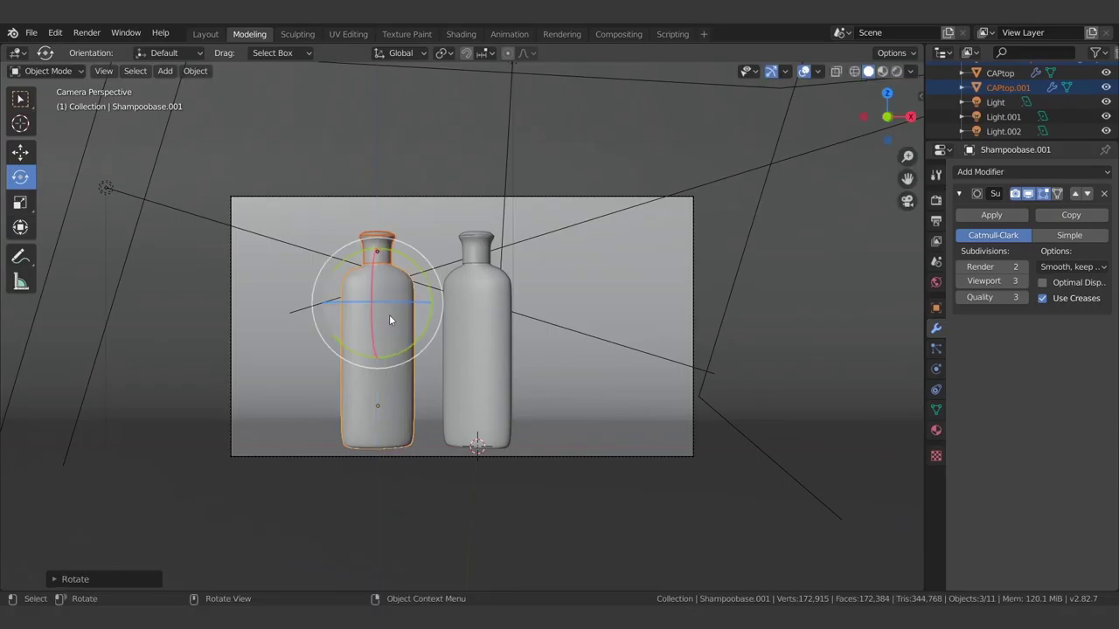
# Step: Select the right bottle's body and both caps and move it about 0.4 m right
pyautogui.click(20, 151)
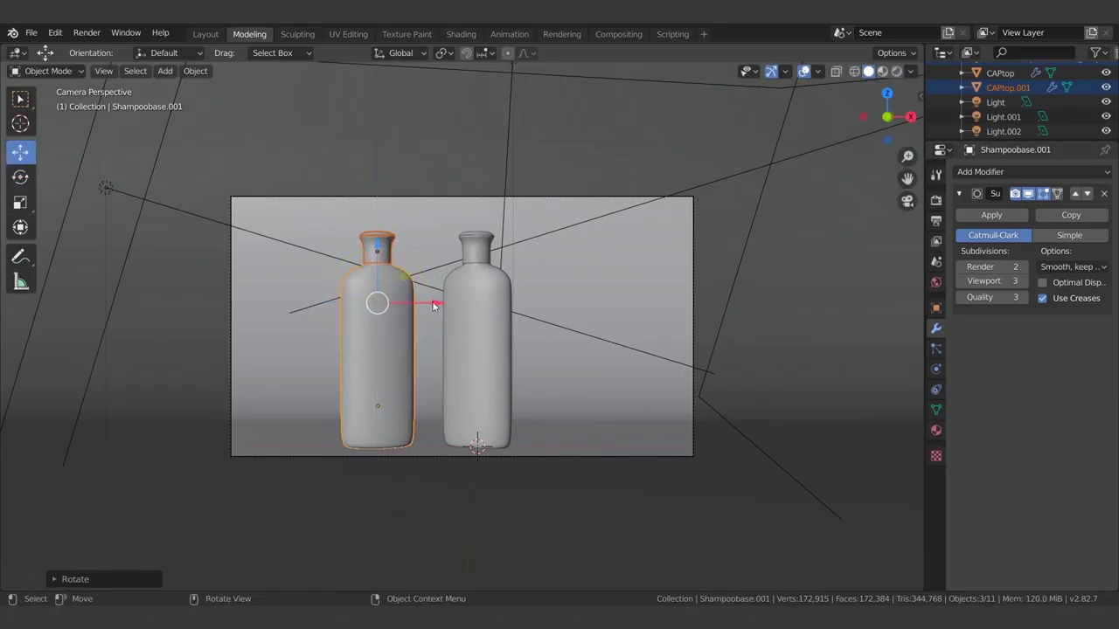
pyautogui.press('shift')
pyautogui.scroll(3, 1002, 111)
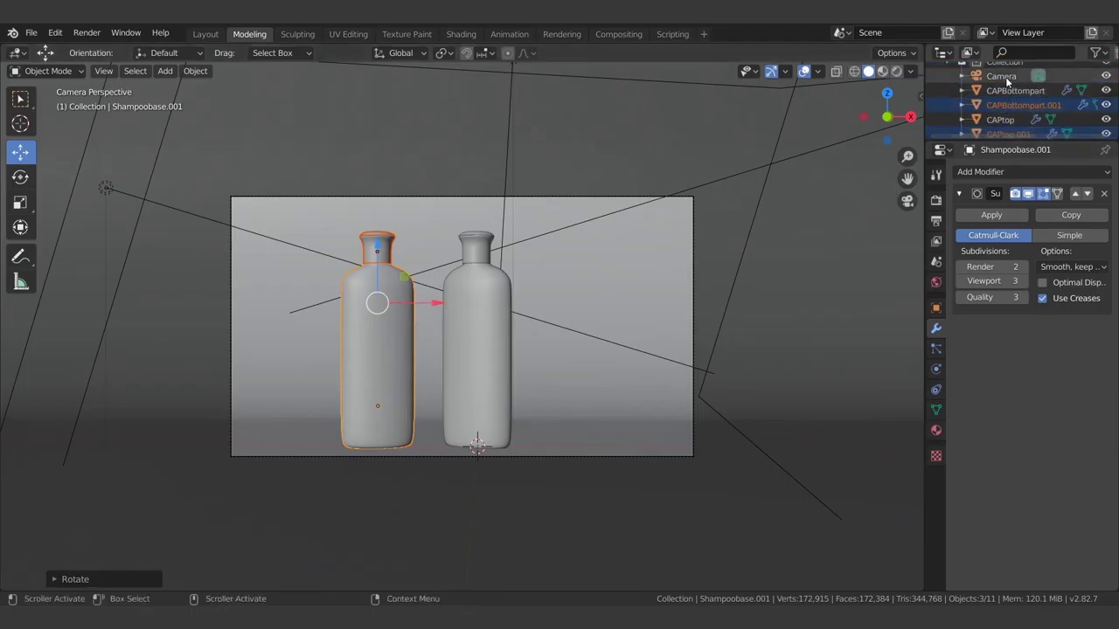
pyautogui.click(481, 230)
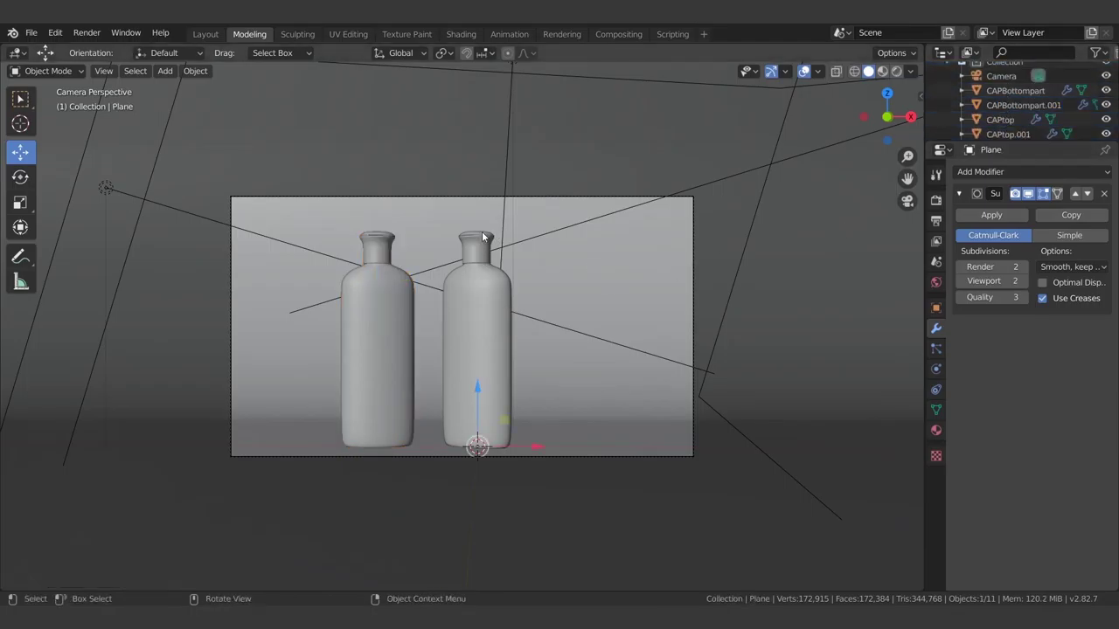
pyautogui.click(487, 240)
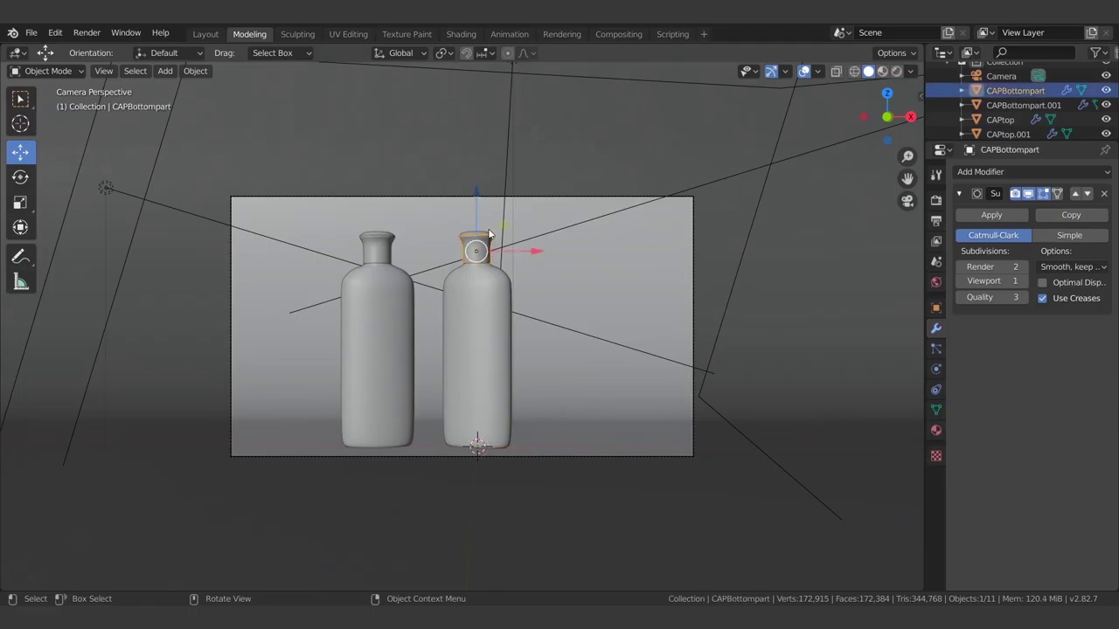
pyautogui.keyDown('shift'); pyautogui.click(489, 239); pyautogui.keyUp('shift')
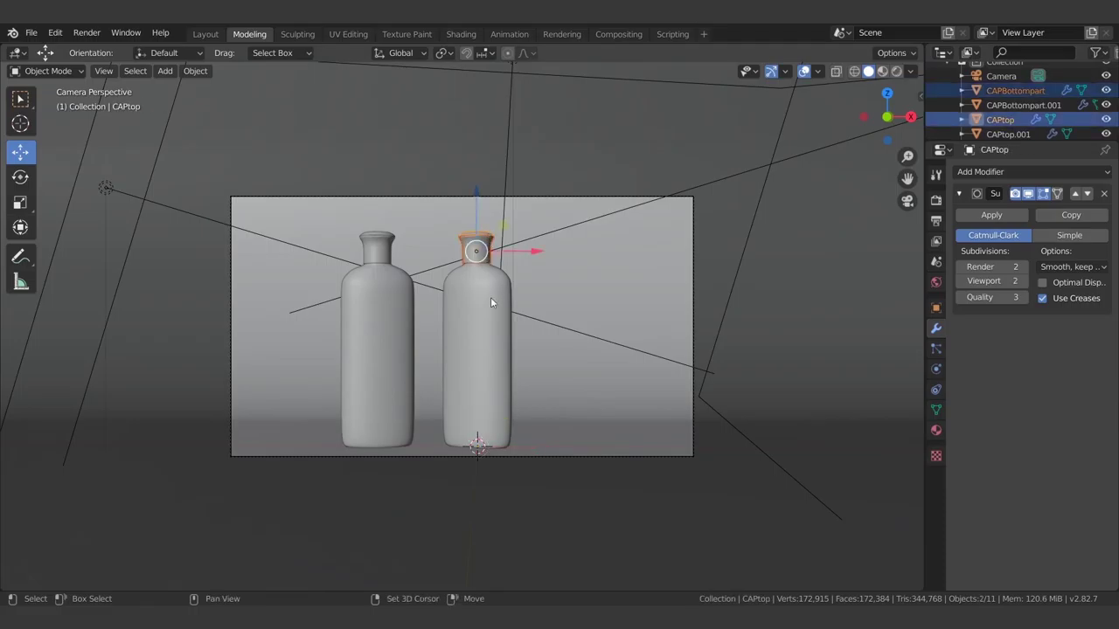
pyautogui.keyDown('shift'); pyautogui.click(491, 297); pyautogui.keyUp('shift')
pyautogui.moveTo(540, 301)
pyautogui.mouseDown()
pyautogui.moveTo(557, 298)
pyautogui.moveTo(534, 313)
pyautogui.mouseUp()
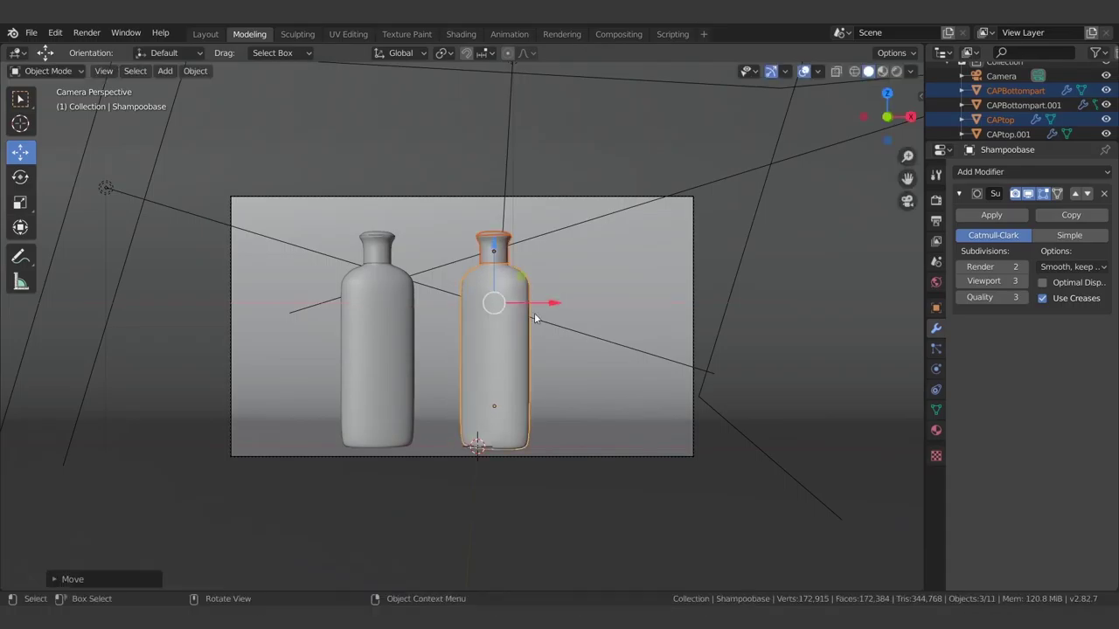
# Step: Select Shampoobase.001 with its two caps and nudge it slightly to the right
pyautogui.click(376, 246)
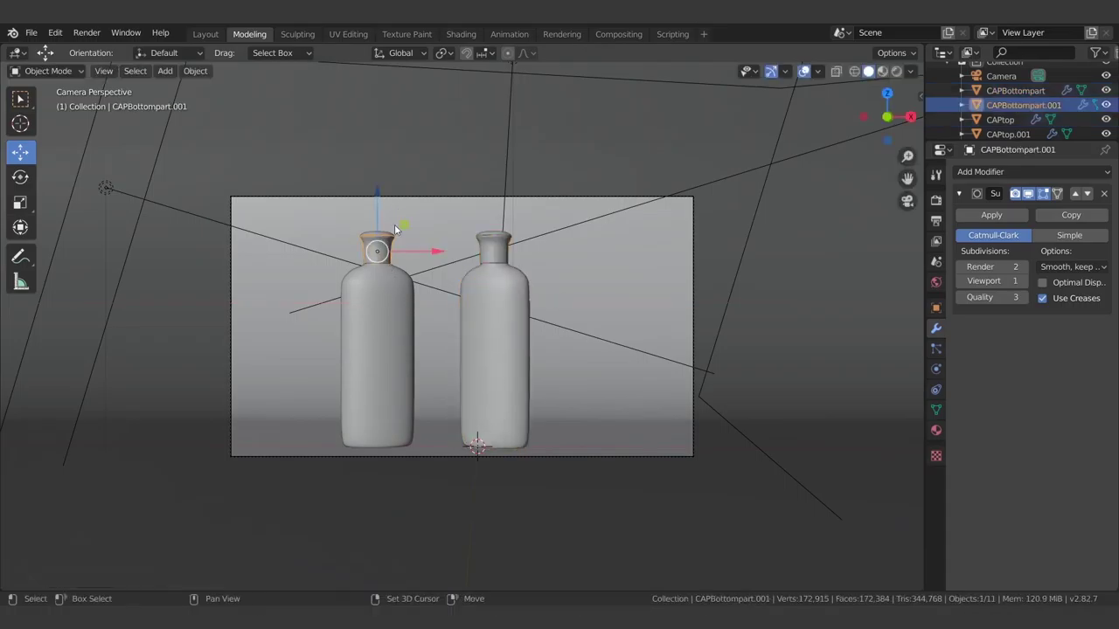
pyautogui.keyDown('shift'); pyautogui.click(398, 242); pyautogui.keyUp('shift')
pyautogui.keyDown('shift'); pyautogui.click(379, 316); pyautogui.keyUp('shift')
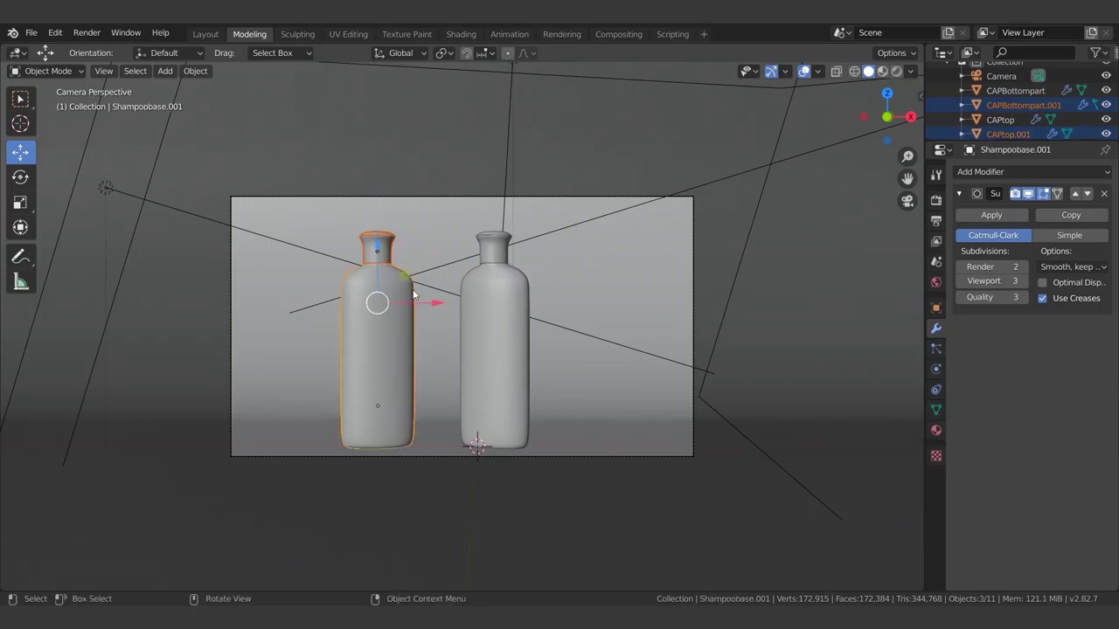
pyautogui.moveTo(430, 309); pyautogui.dragTo(439, 305)
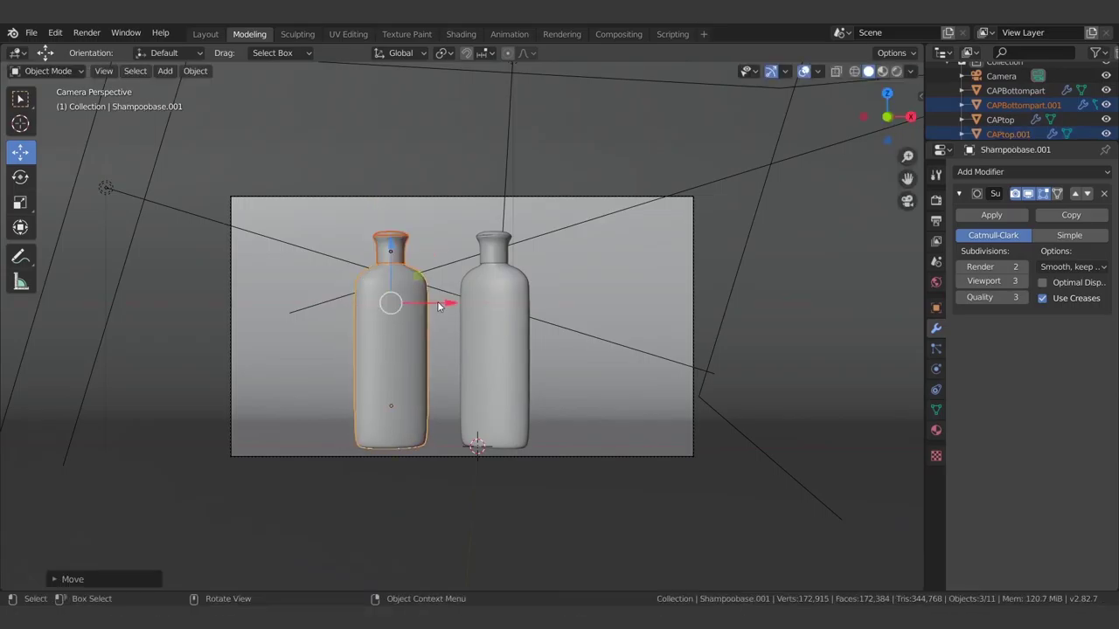
pyautogui.hotkey('ctrl', 'alt', 'q')
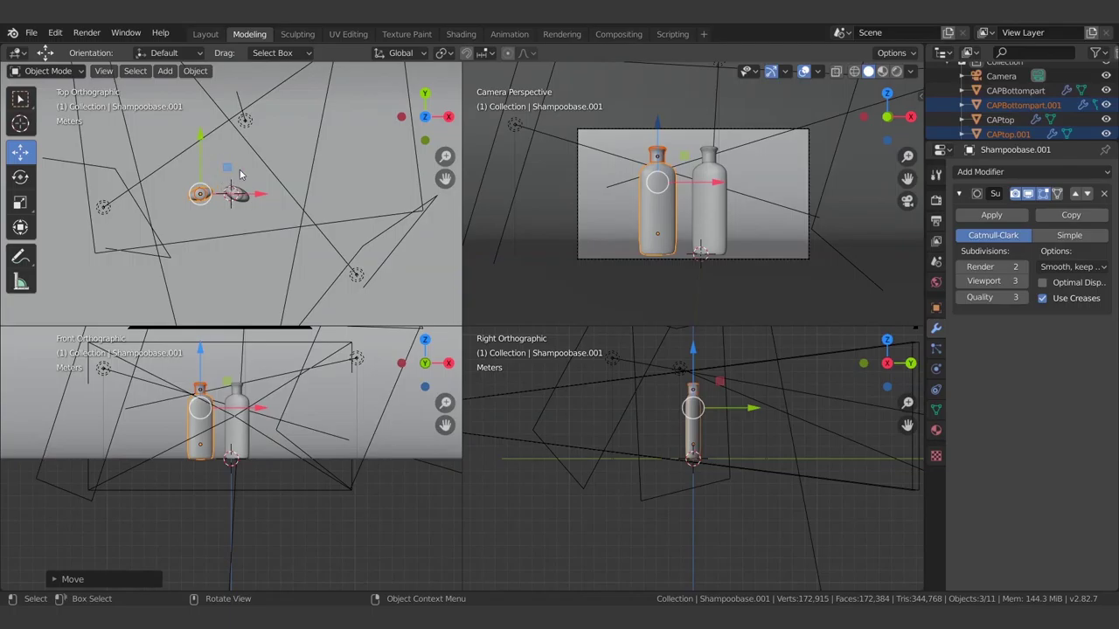
# Step: Move the left bottle 0.8777 m along Y and preview both bottles in Rendered shading
pyautogui.scroll(-2, 241, 175)
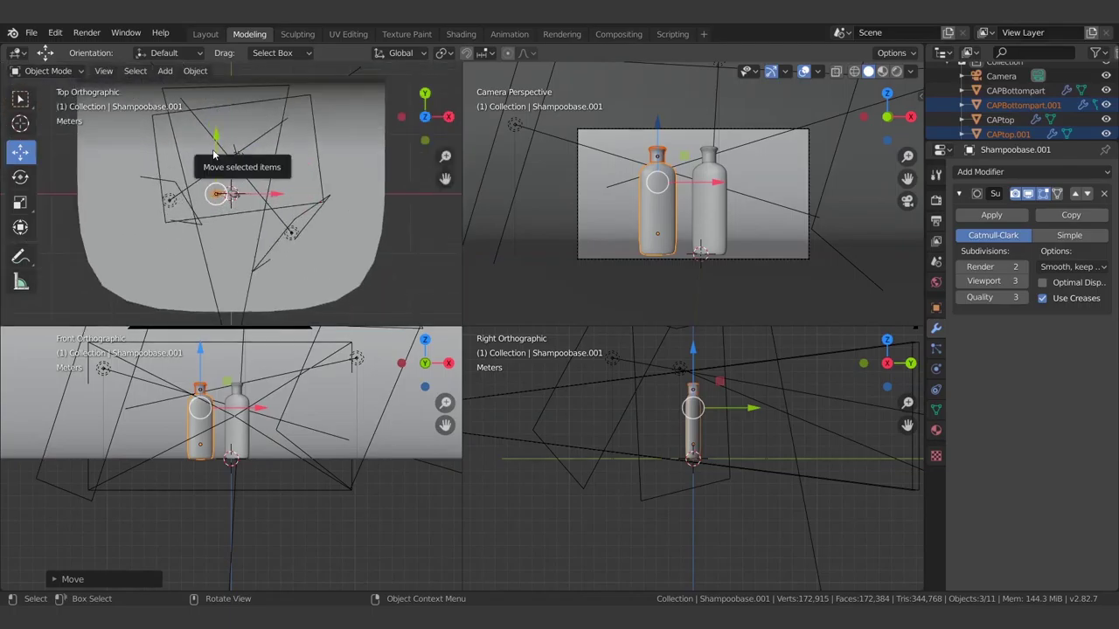
pyautogui.moveTo(216, 155)
pyautogui.mouseDown()
pyautogui.moveTo(230, 120)
pyautogui.moveTo(242, 144)
pyautogui.mouseUp()
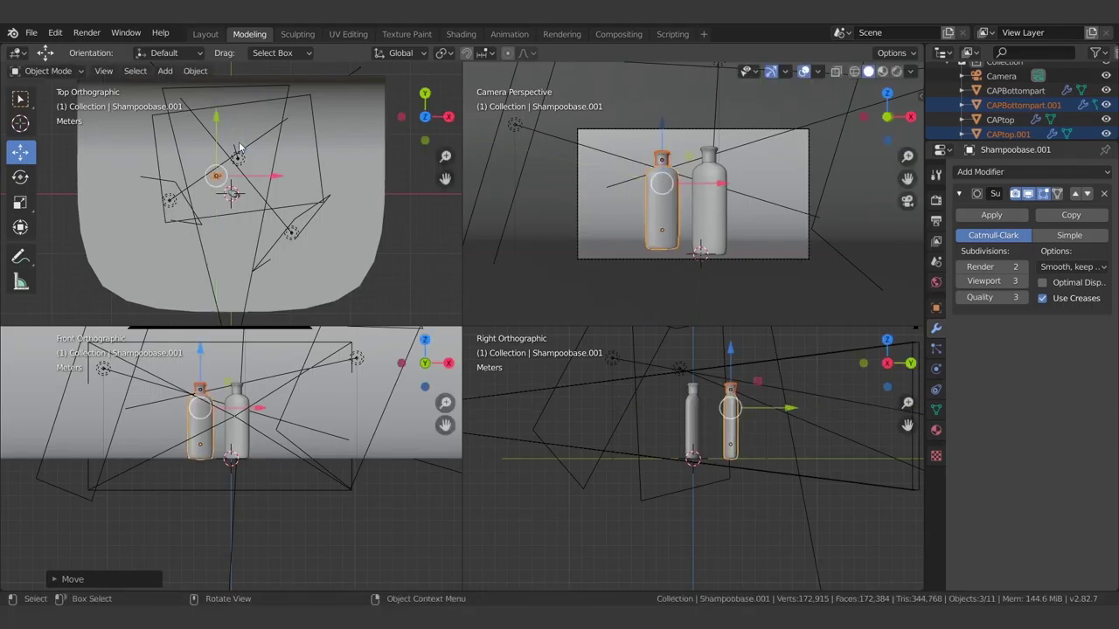
pyautogui.click(879, 72)
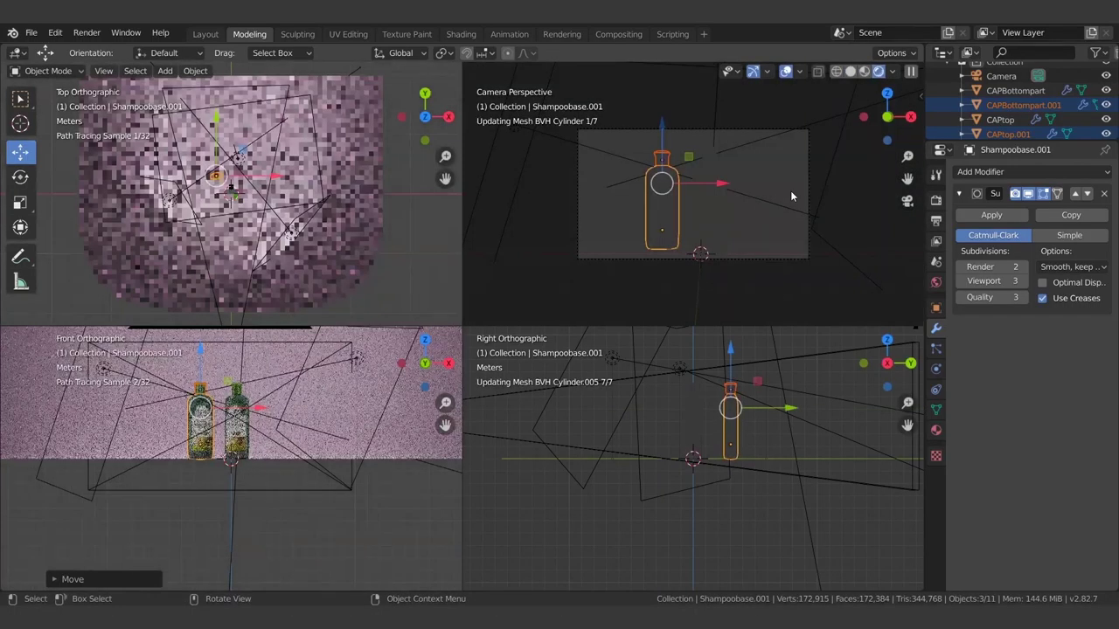
pyautogui.click(791, 195)
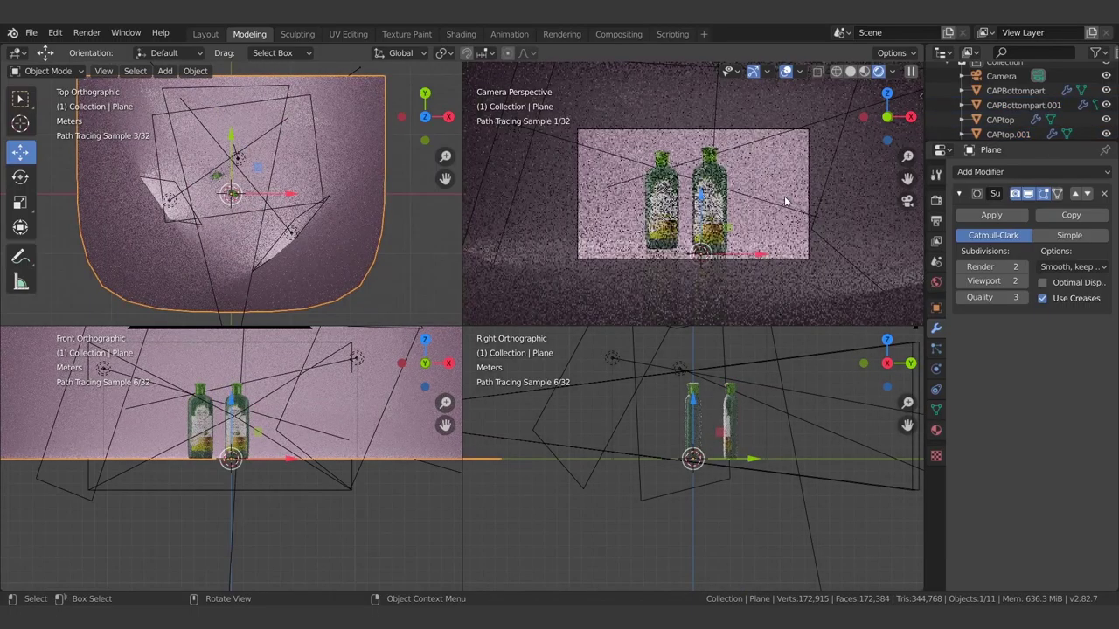
pyautogui.click(87, 33)
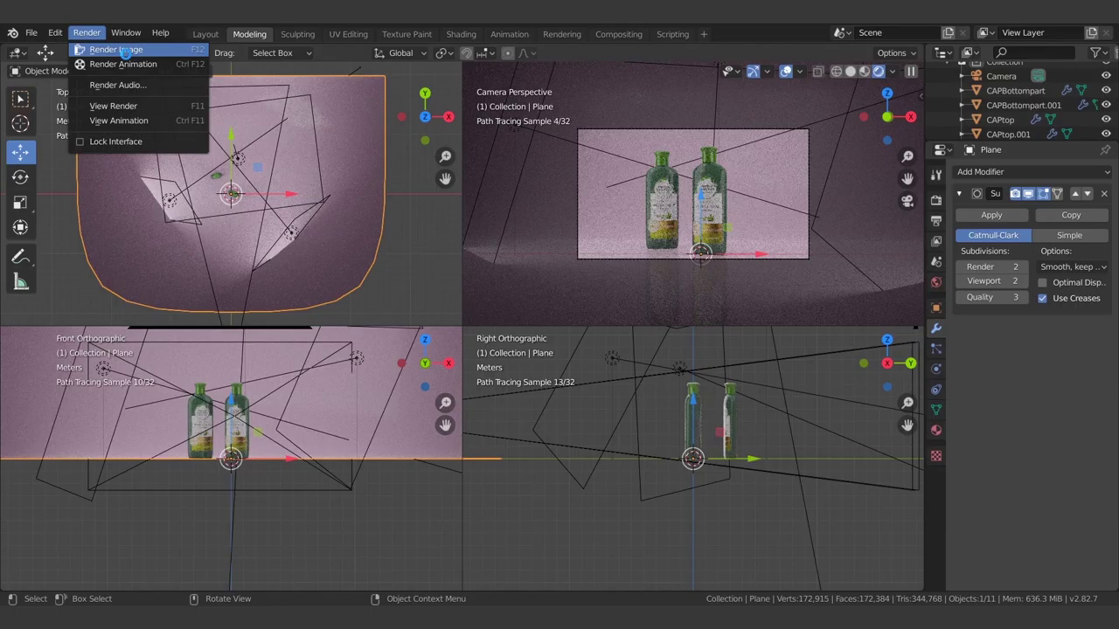
# Step: Render the final Cycles image of both bottles and zoom out to watch progress
pyautogui.click(125, 51)
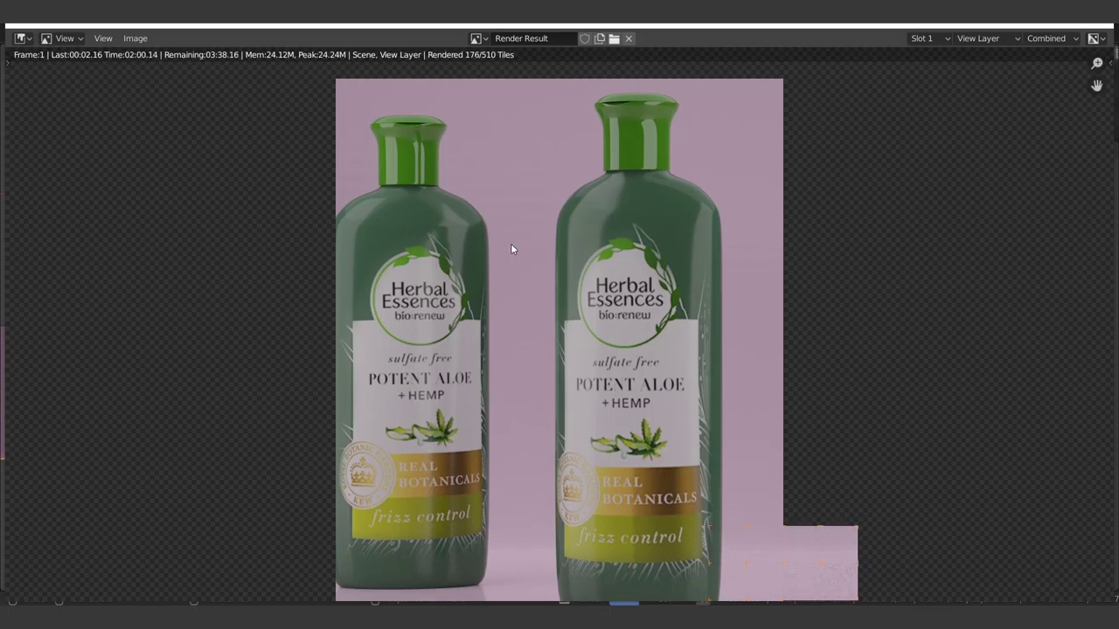
pyautogui.scroll(-1, 574, 294)
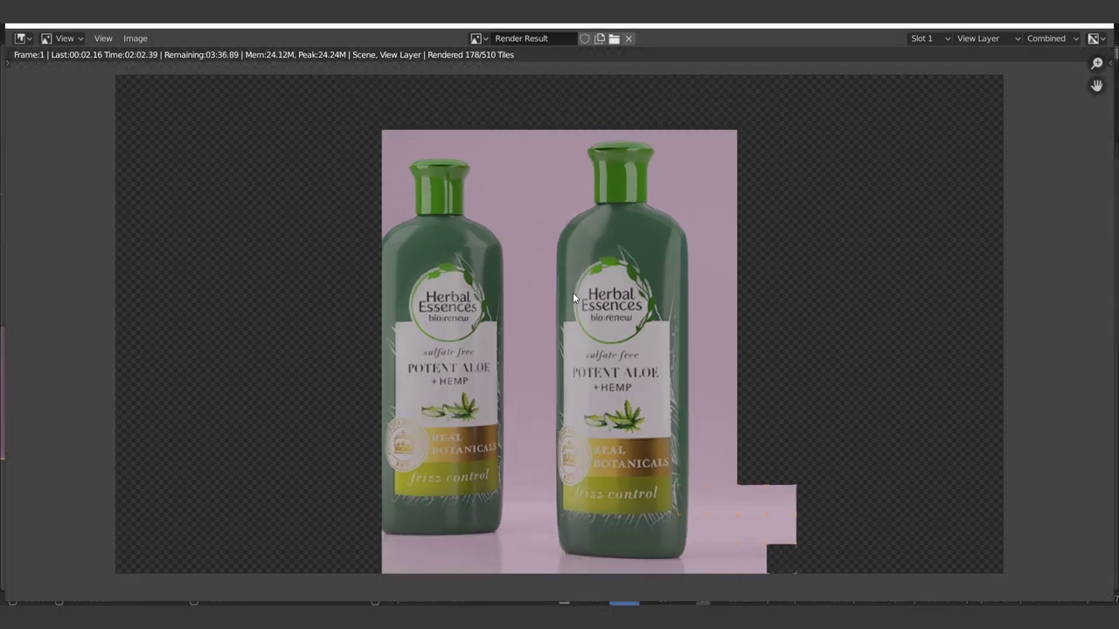